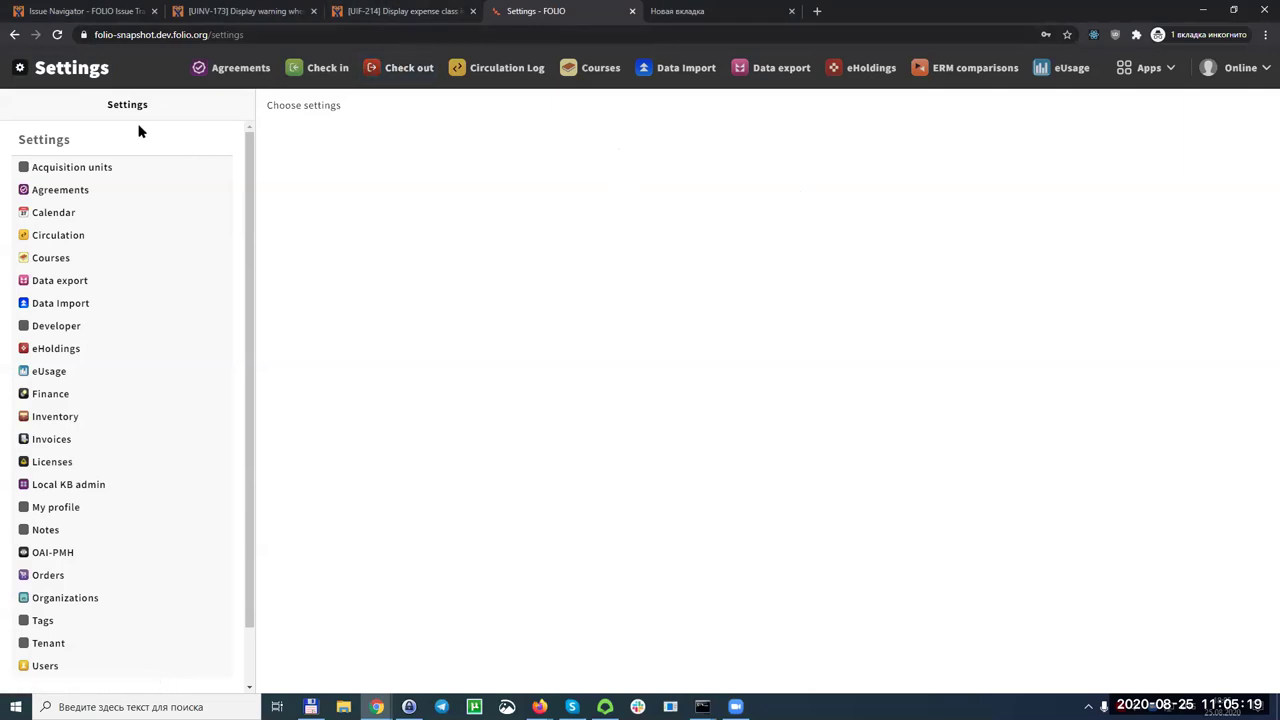
Create a Finance expense class named "Demo class" with the code "demo" in the settings and save it.
{"action": "left_click", "coordinate": [77, 393]}
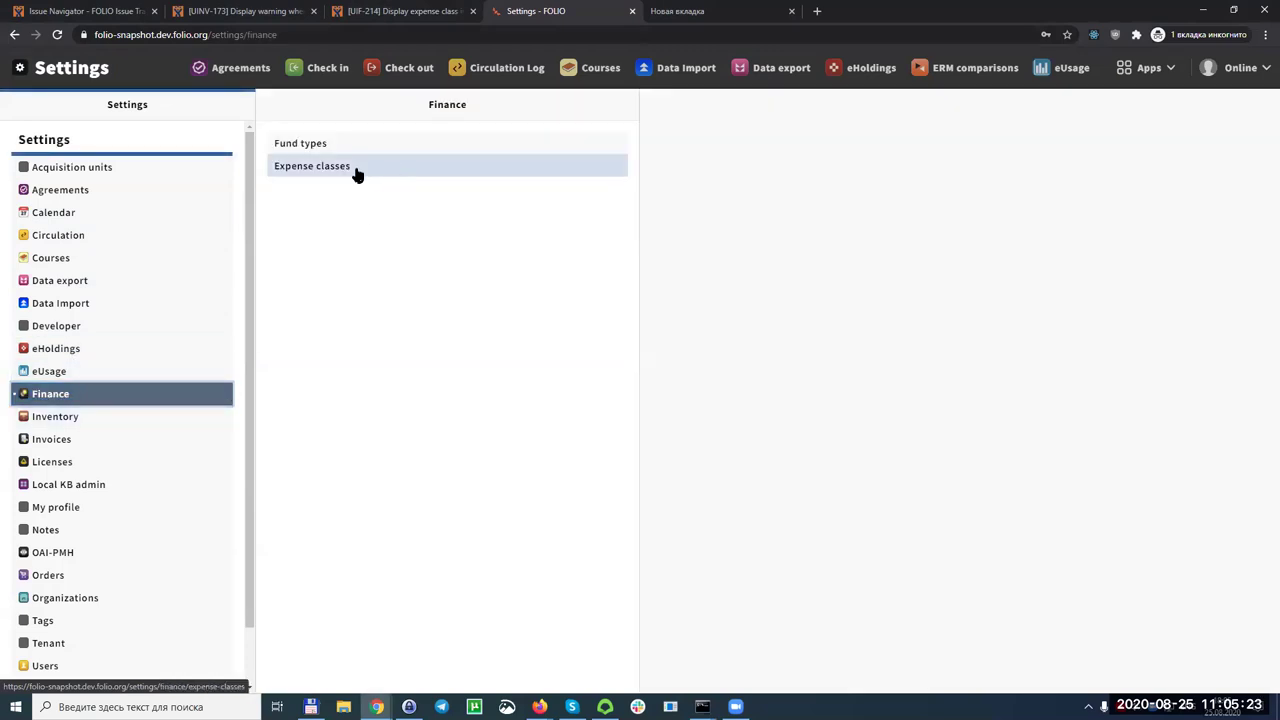
{"action": "left_click", "coordinate": [342, 170]}
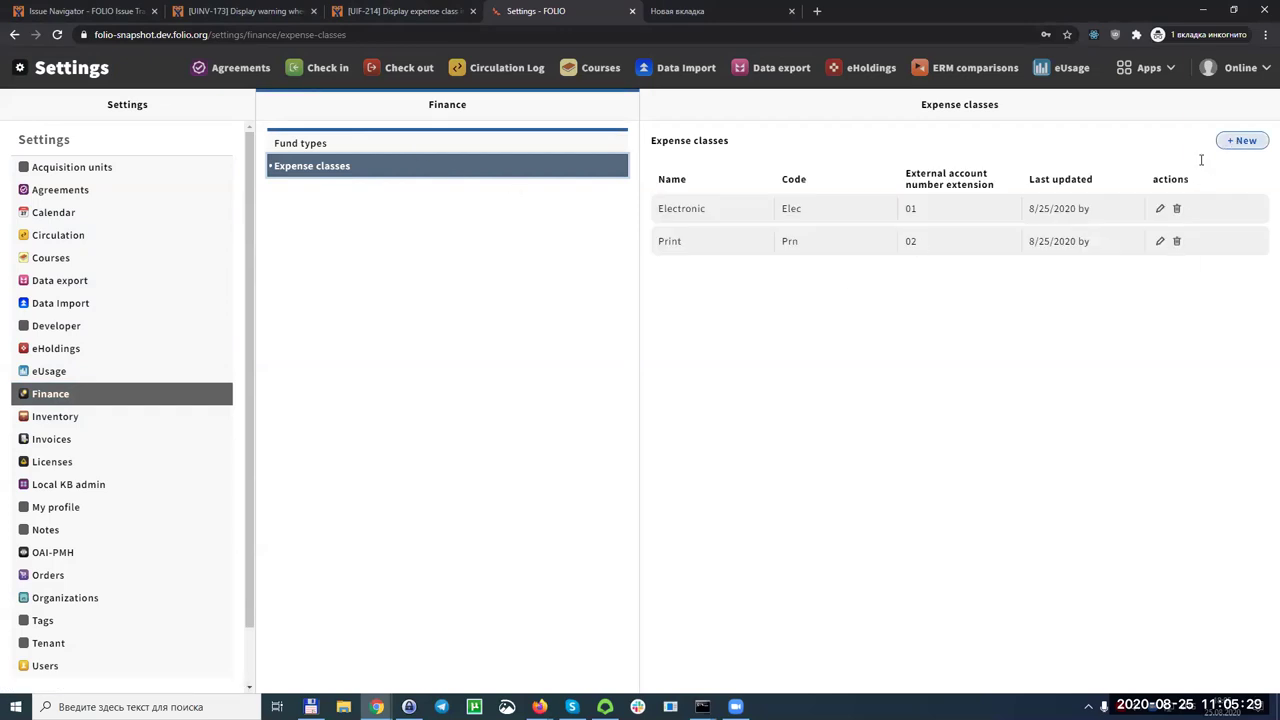
{"action": "left_click", "coordinate": [1236, 141]}
{"action": "type", "text": "Demo class"}
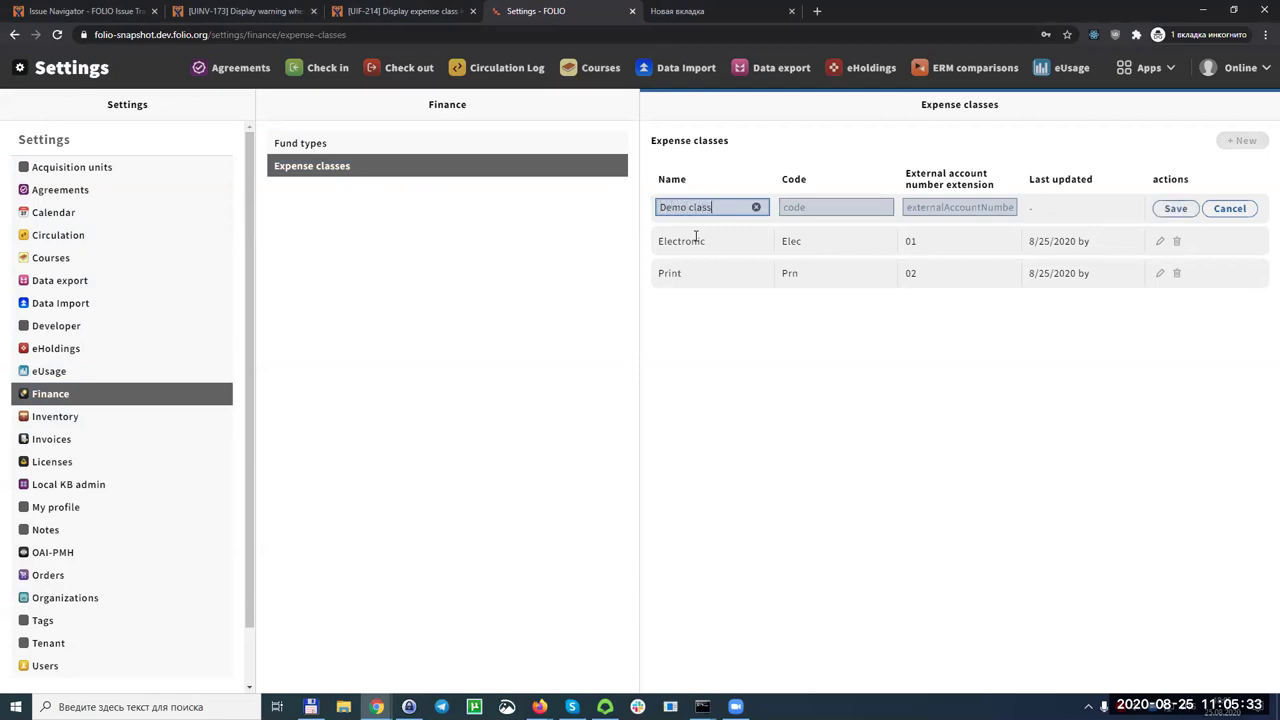
{"action": "left_click", "coordinate": [800, 207]}
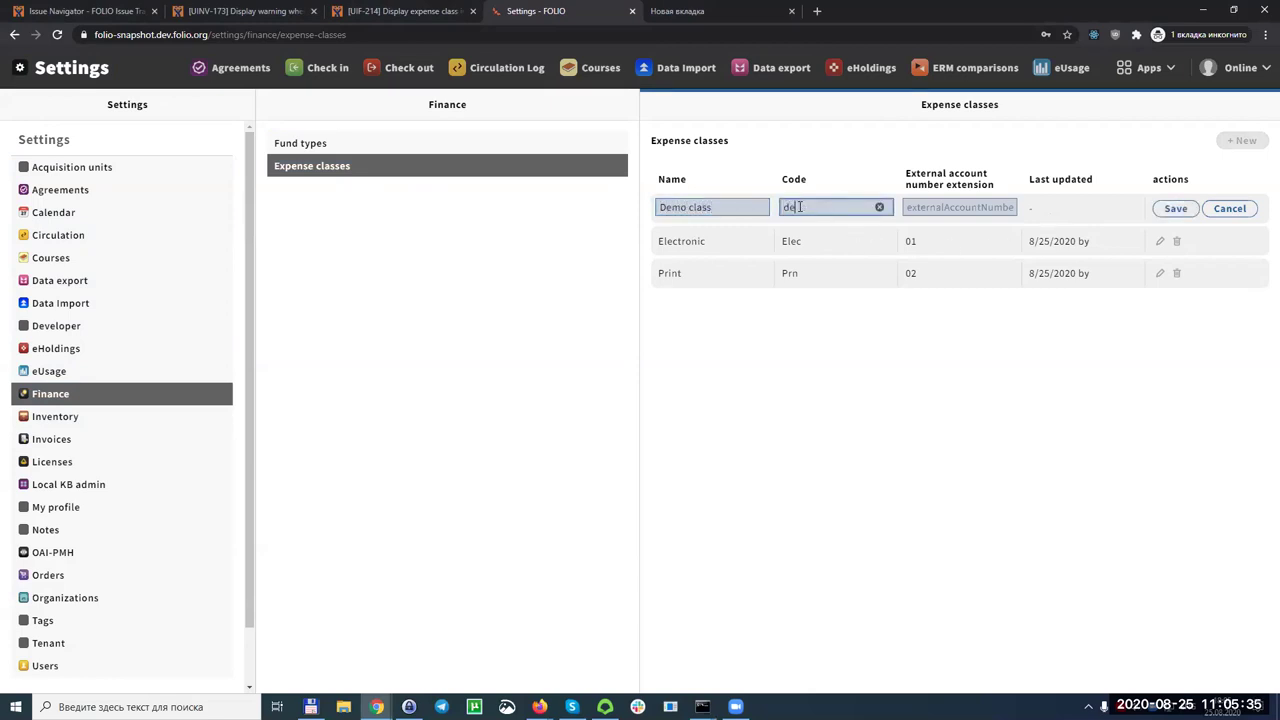
{"action": "left_click", "coordinate": [1188, 213]}
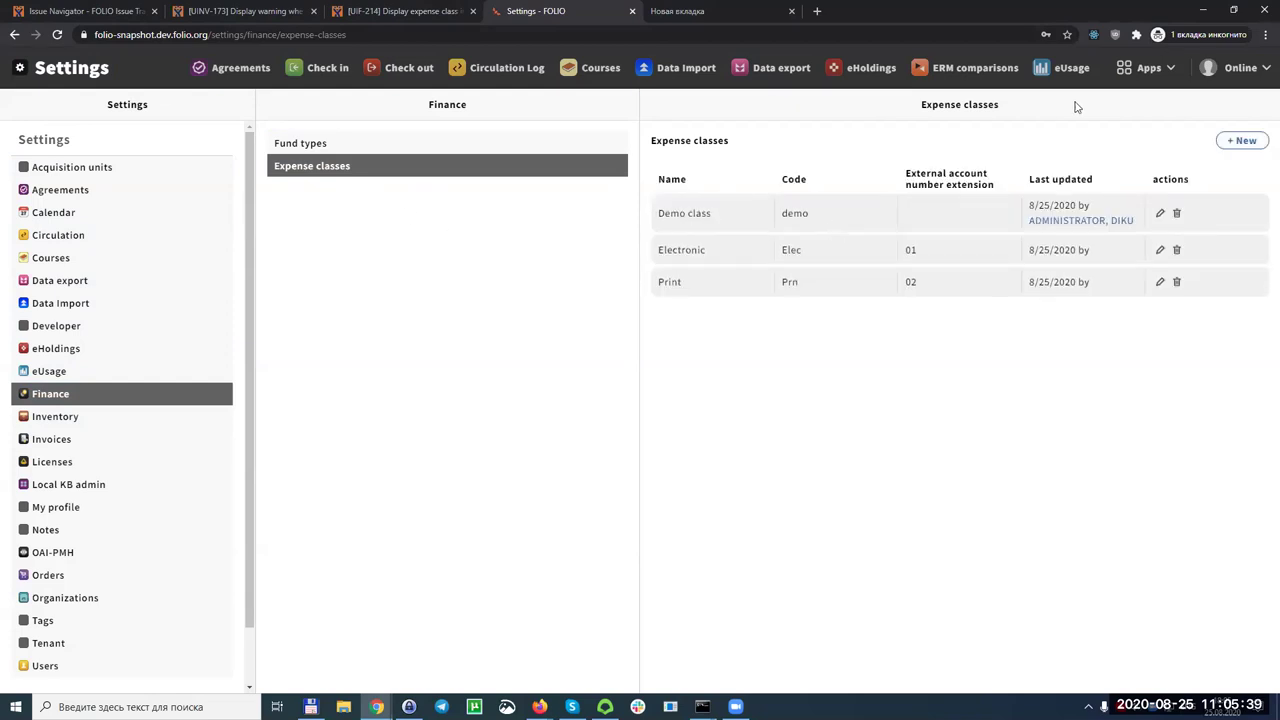
In Finance, add Demo class as an expense class to the current budget of Demo fund 1 and save the budget.
{"action": "left_click", "coordinate": [1130, 70]}
{"action": "left_click", "coordinate": [980, 136]}
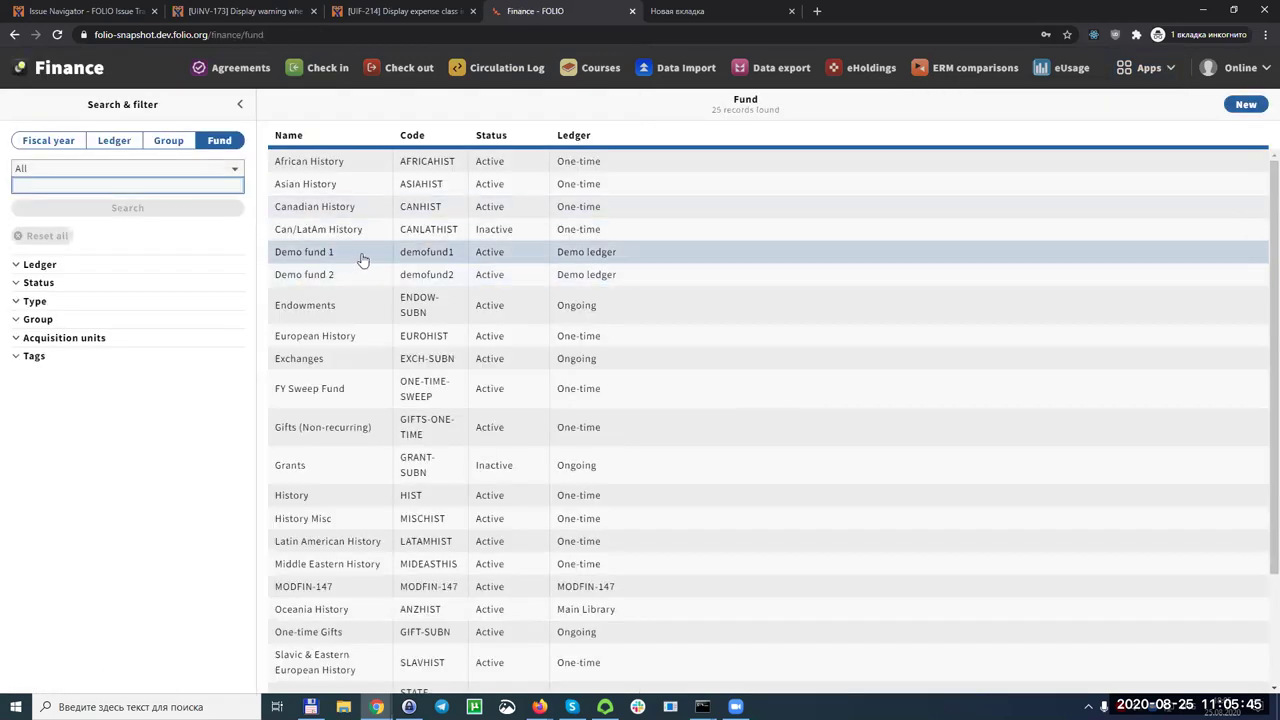
{"action": "left_click", "coordinate": [358, 262]}
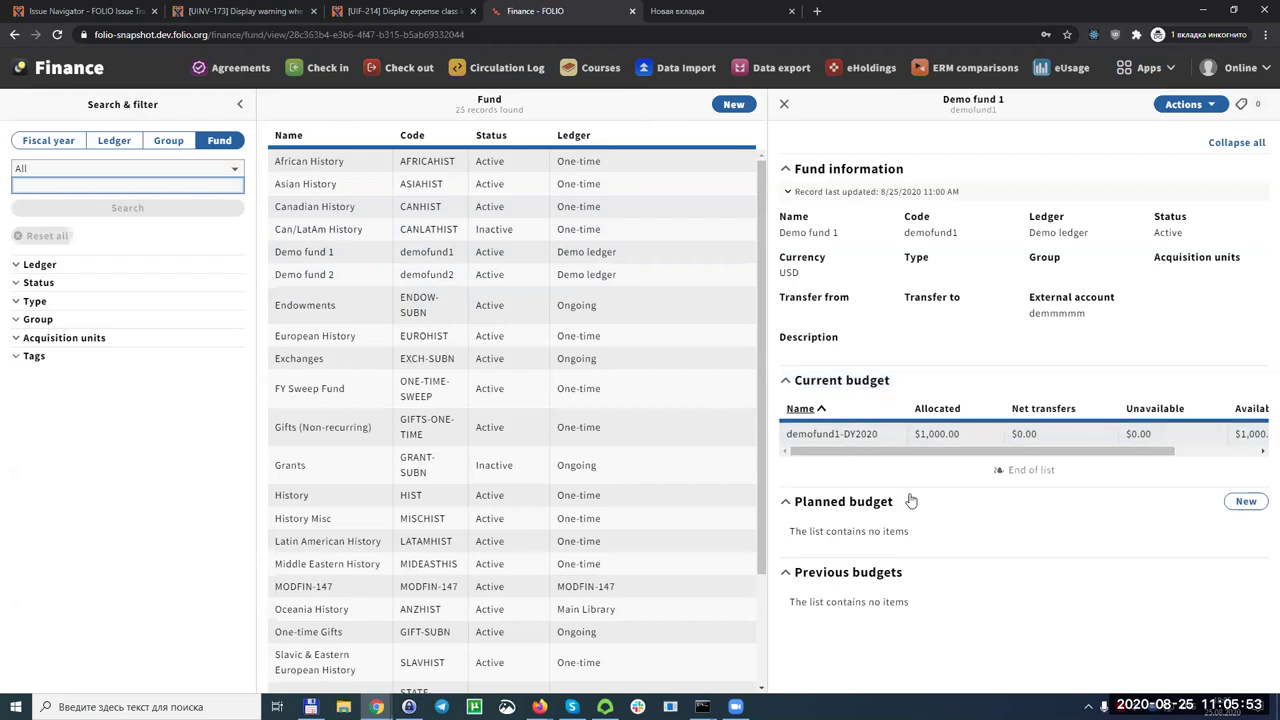
{"action": "left_click", "coordinate": [1037, 438]}
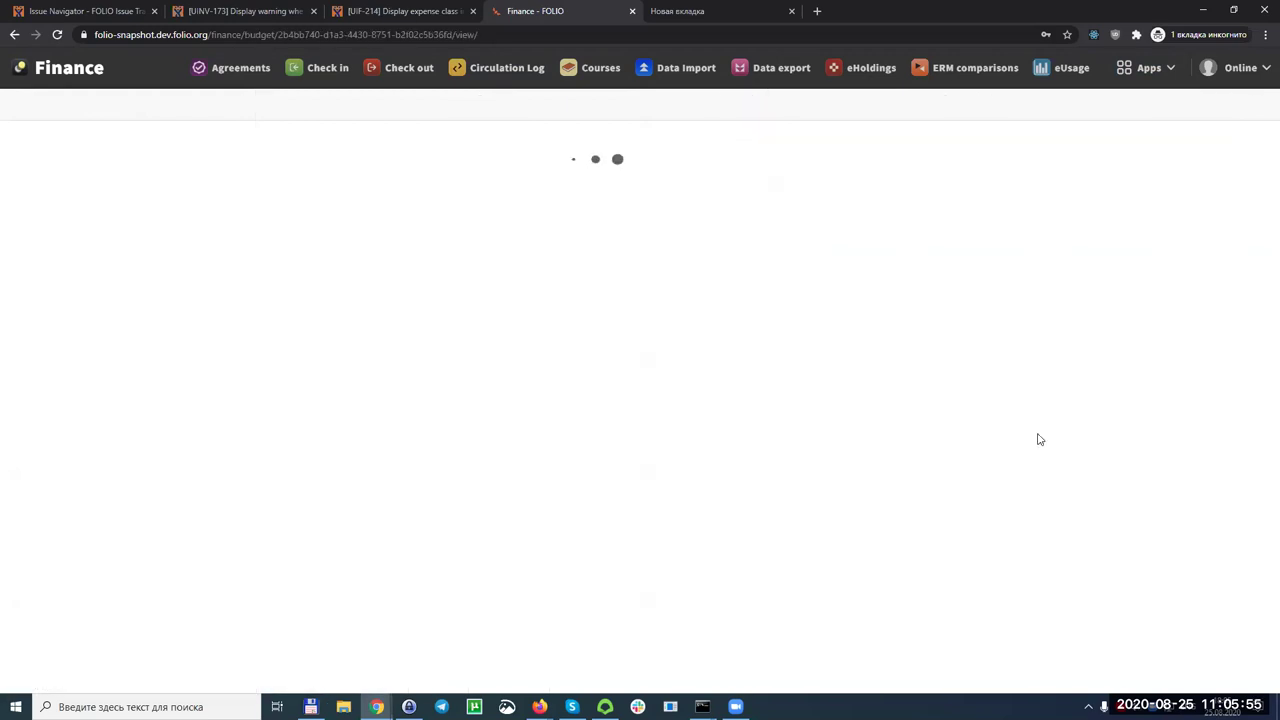
{"action": "left_click", "coordinate": [1225, 104]}
{"action": "left_click", "coordinate": [1127, 128]}
{"action": "left_click", "coordinate": [290, 485]}
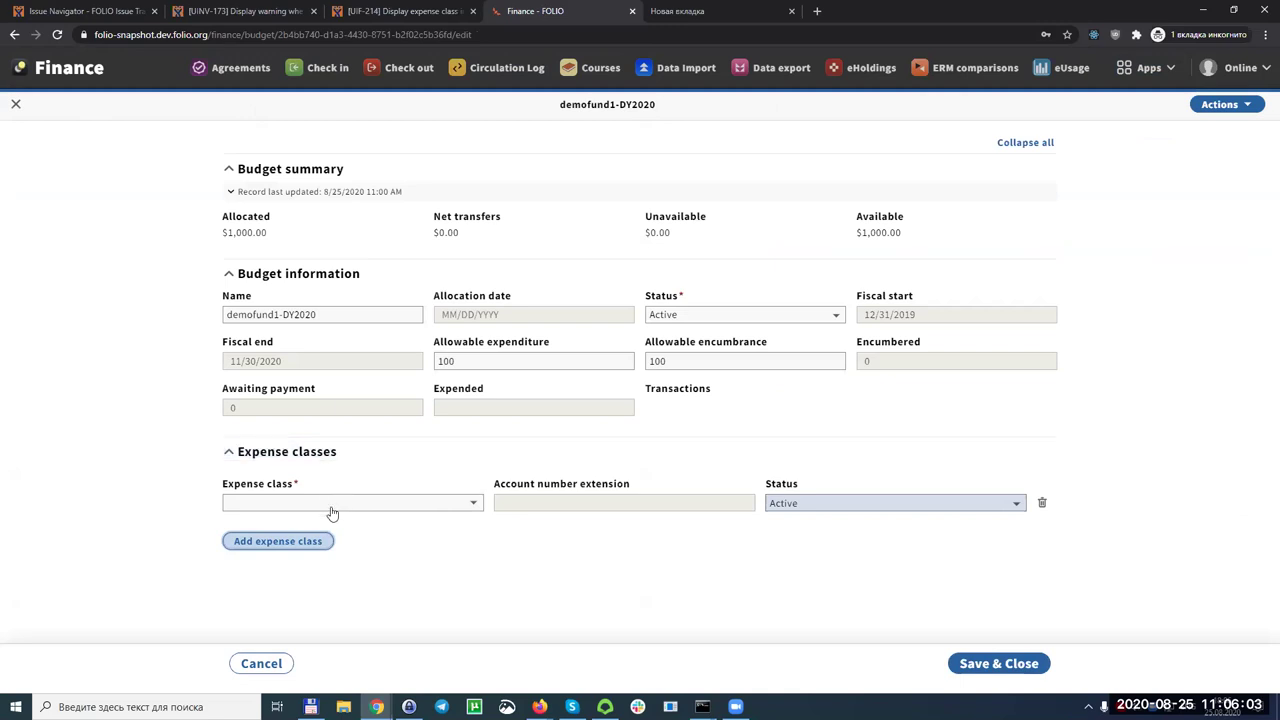
{"action": "left_click", "coordinate": [451, 503]}
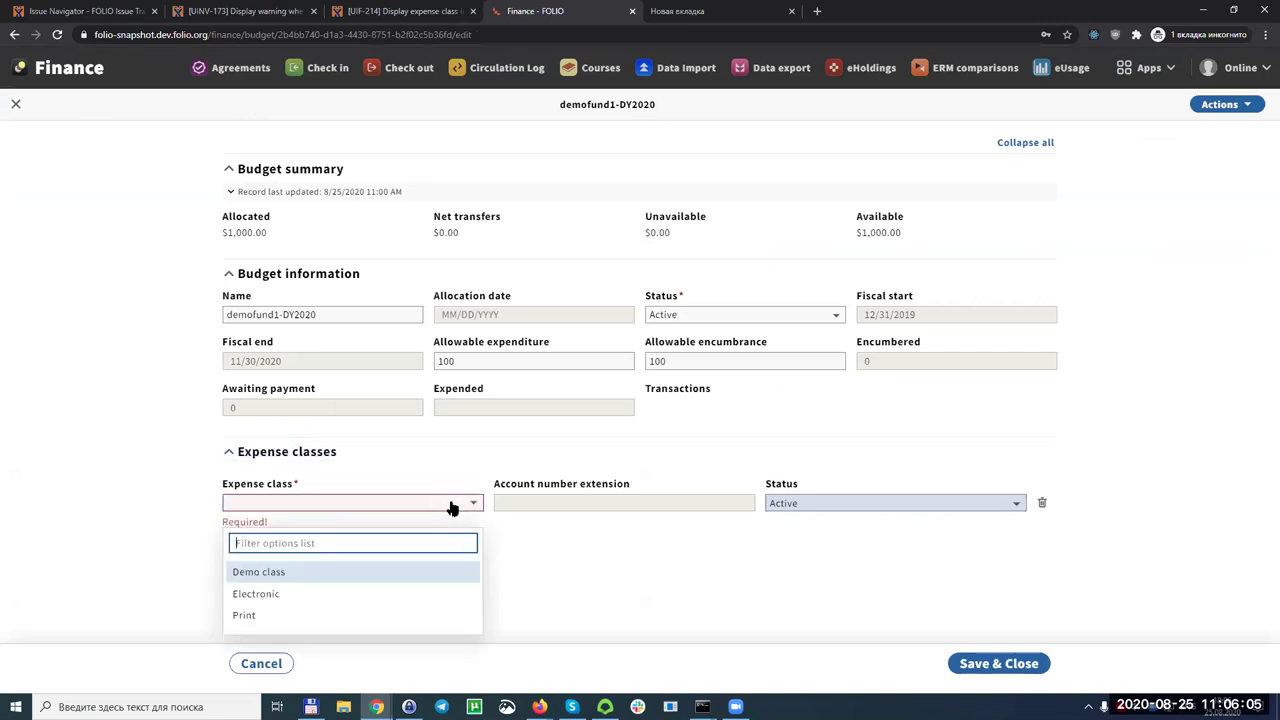
{"action": "left_click", "coordinate": [343, 572]}
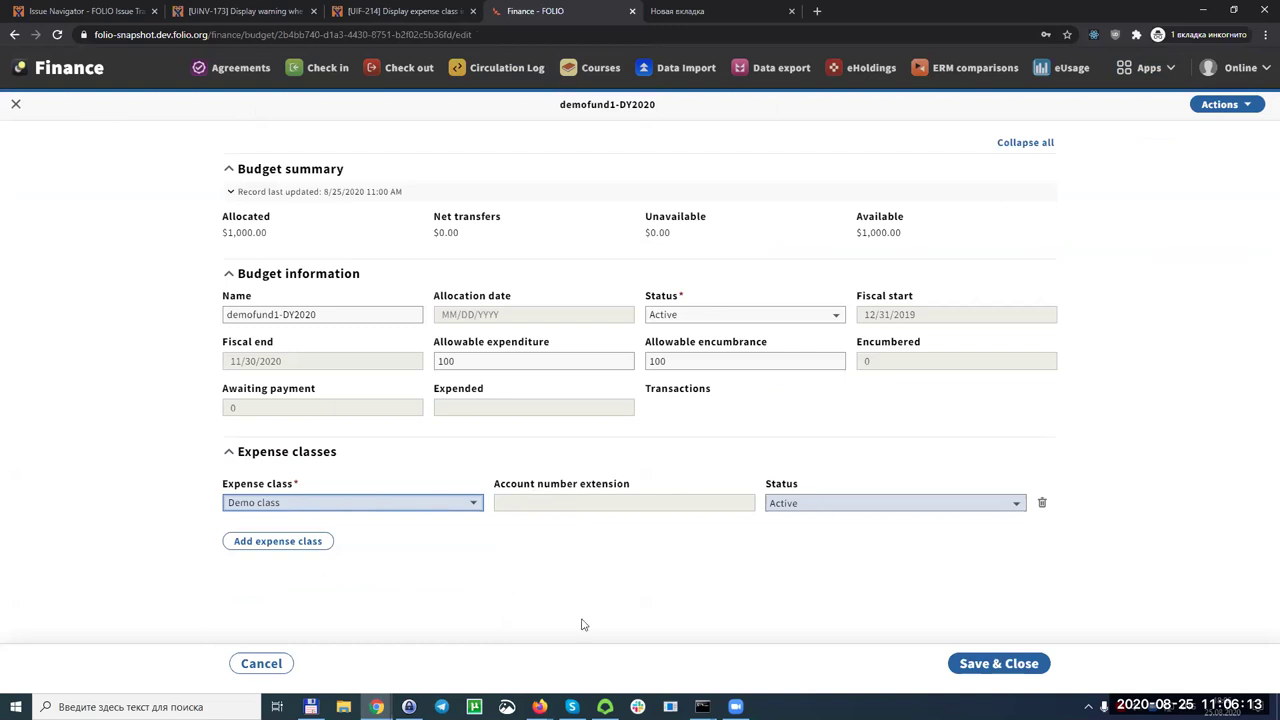
{"action": "left_click", "coordinate": [972, 665]}
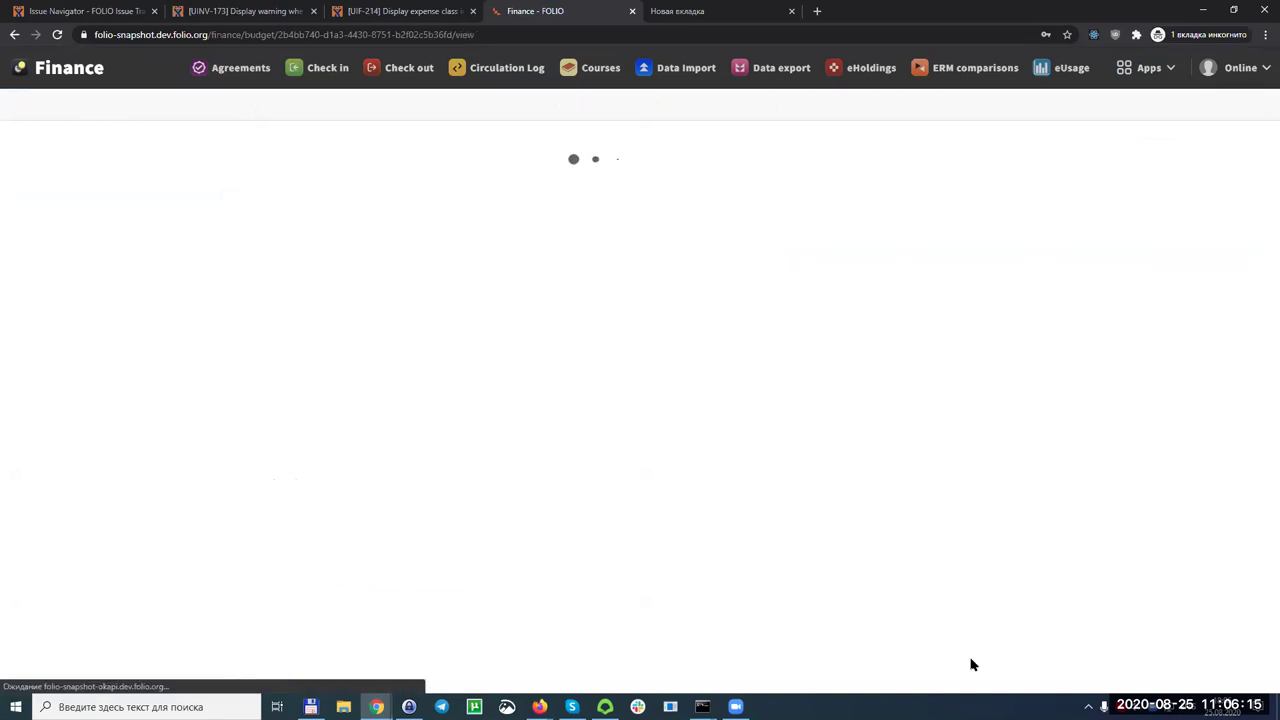
Return to the Demo fund 1 record and examine its current expense classes.
{"action": "left_click", "coordinate": [1160, 76]}
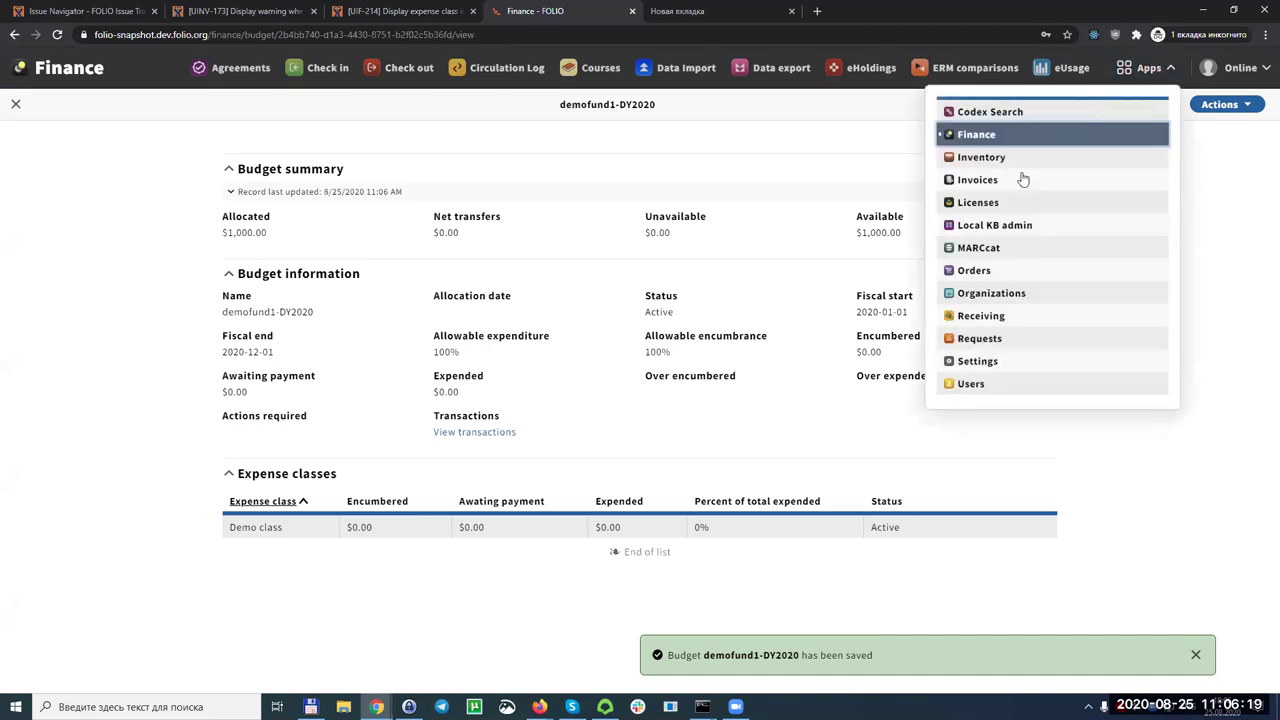
{"action": "left_click", "coordinate": [15, 104]}
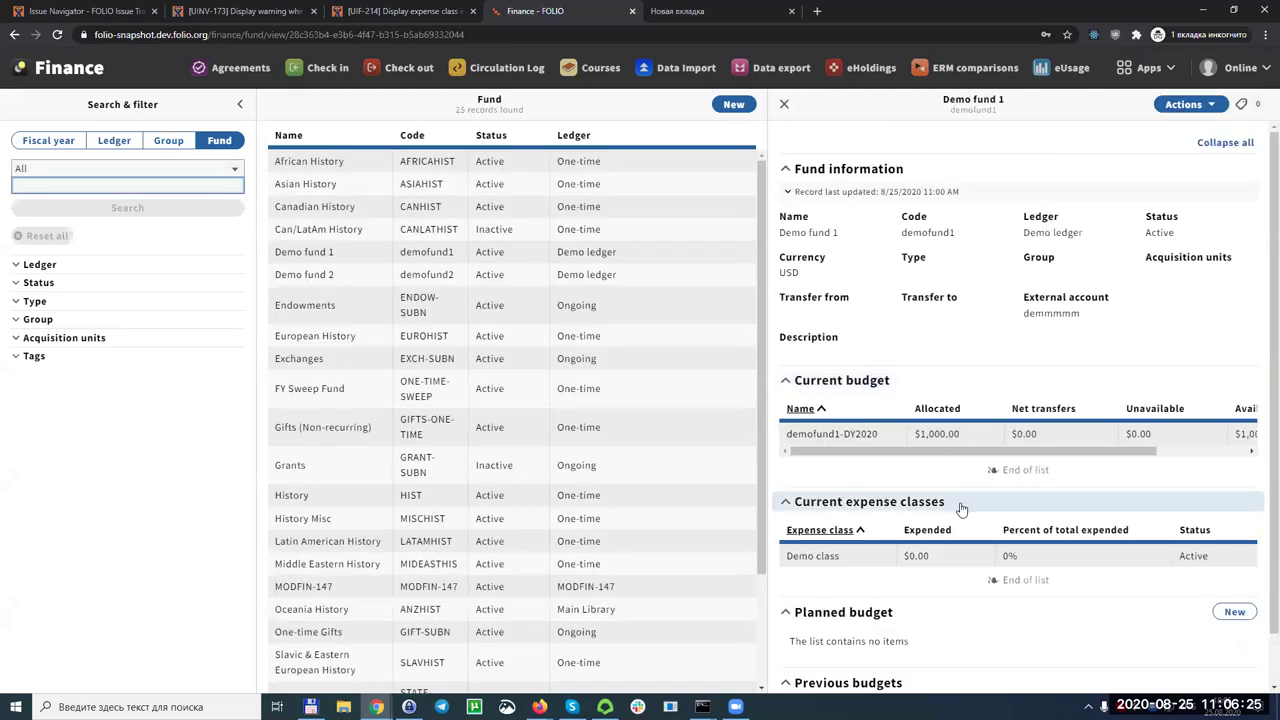
{"action": "left_click", "coordinate": [851, 506]}
{"action": "left_click", "coordinate": [853, 505]}
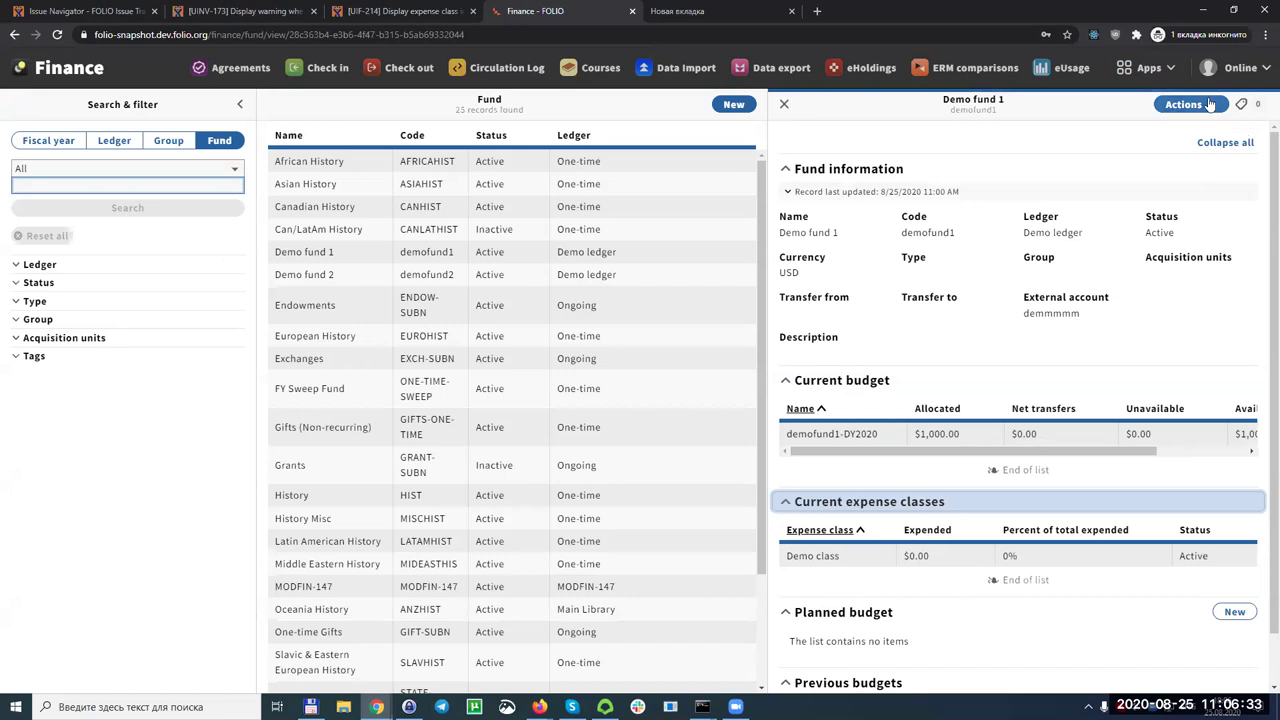
{"action": "left_click", "coordinate": [1149, 67]}
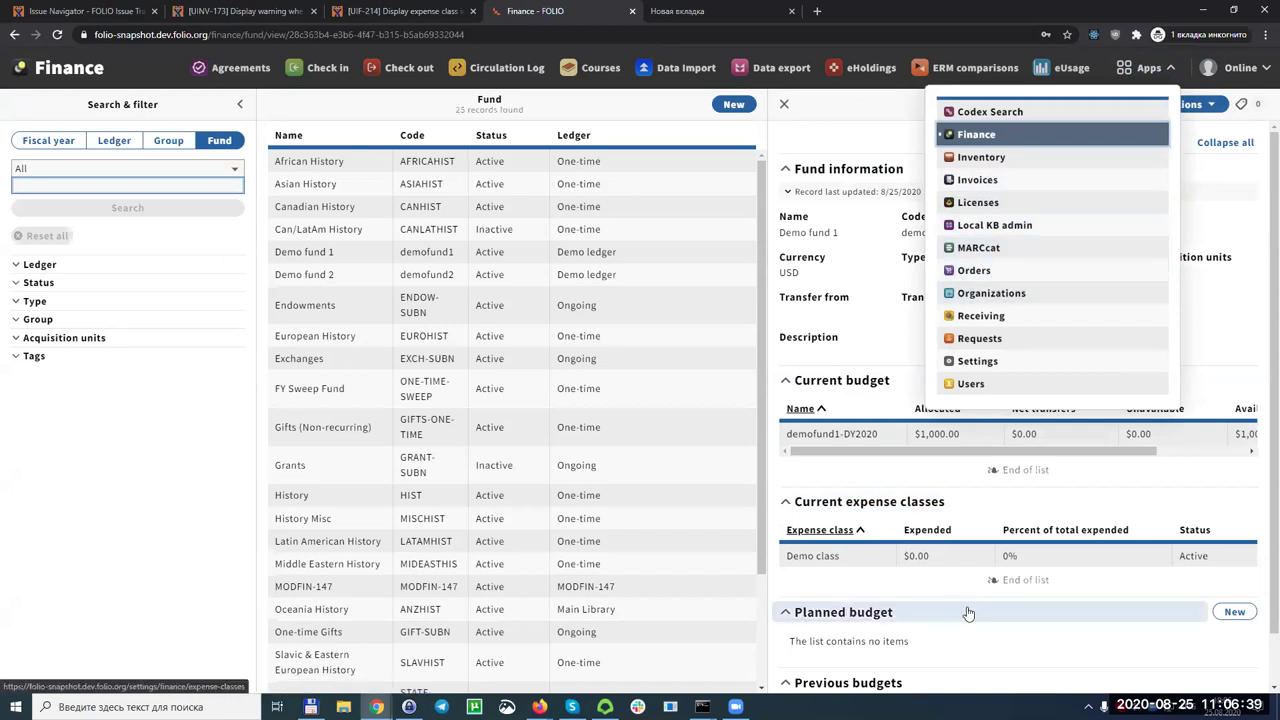
{"action": "left_click", "coordinate": [929, 563]}
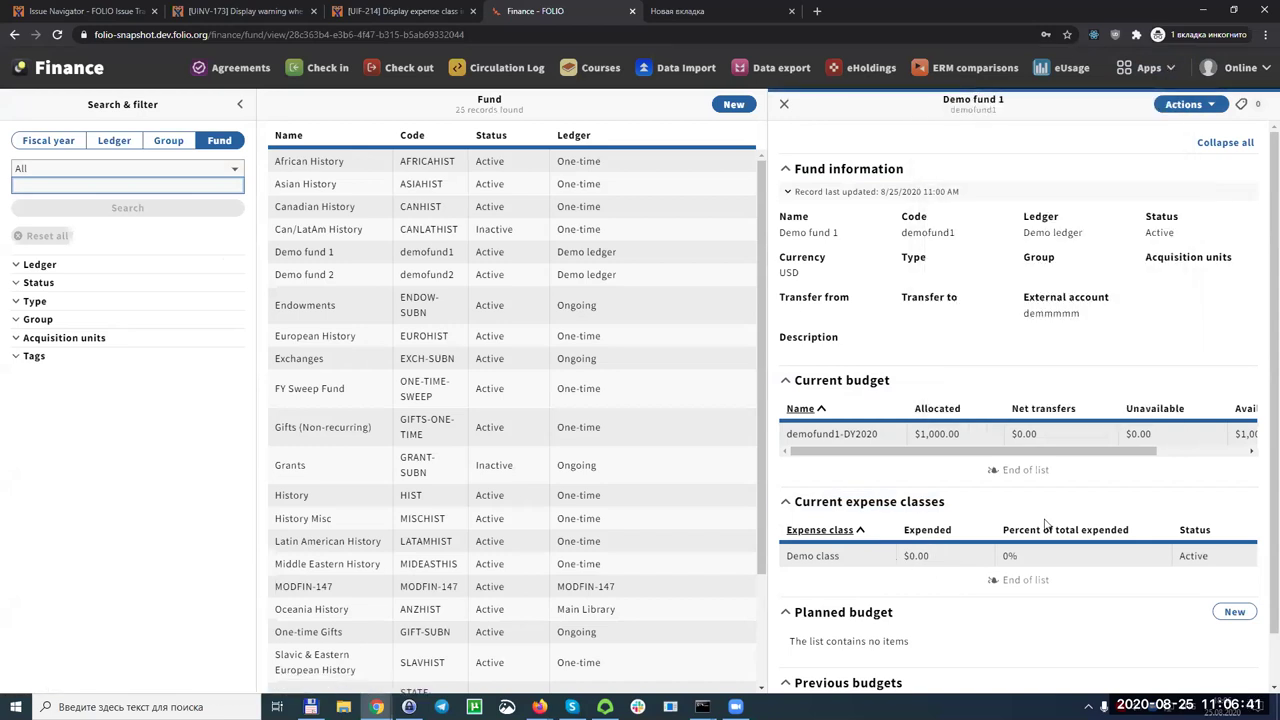
In Orders, edit the purchase order line for Demo item and set its list unit price to 33.
{"action": "left_click", "coordinate": [1170, 106]}
{"action": "left_click", "coordinate": [1168, 70]}
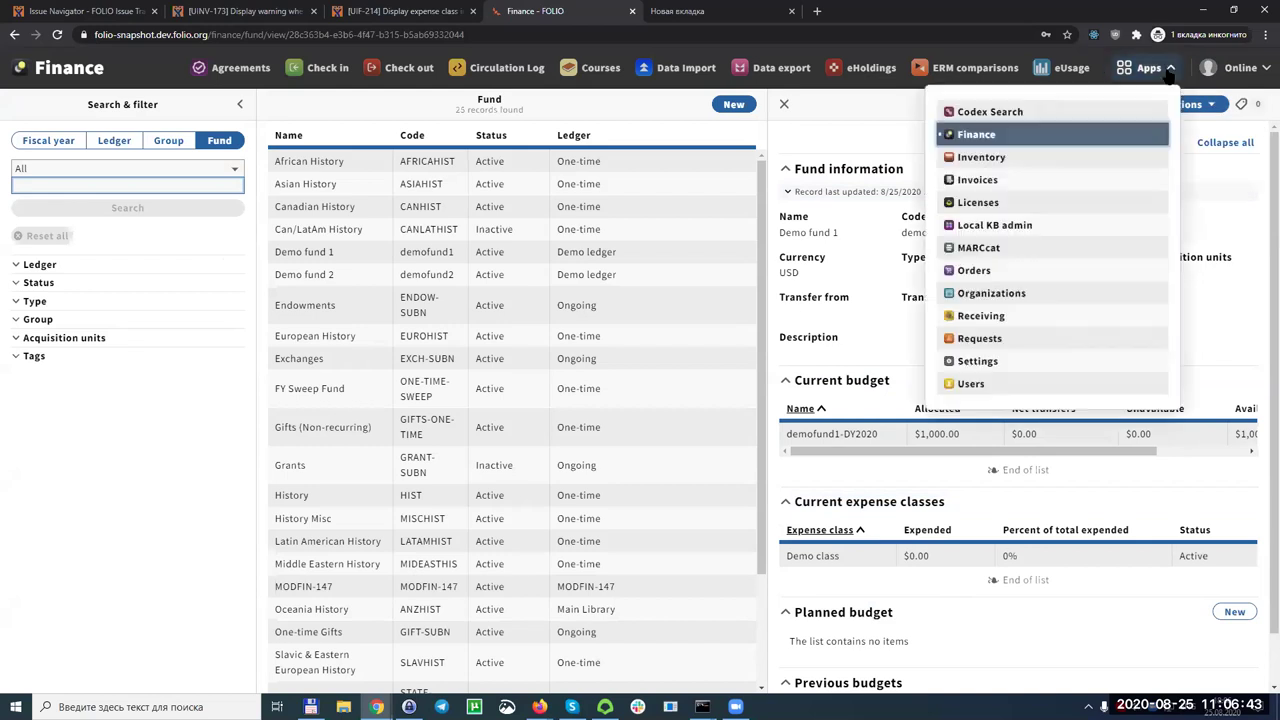
{"action": "left_click", "coordinate": [1004, 270]}
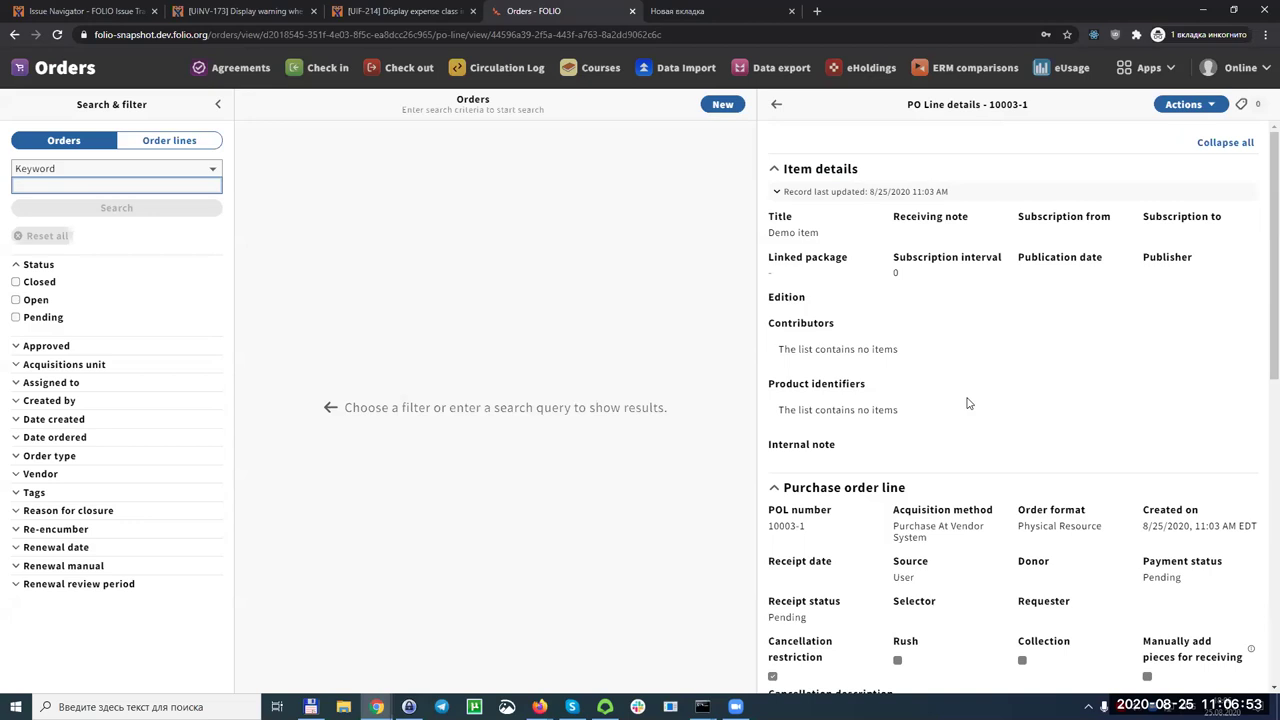
{"action": "left_click", "coordinate": [1185, 104]}
{"action": "left_click", "coordinate": [1105, 128]}
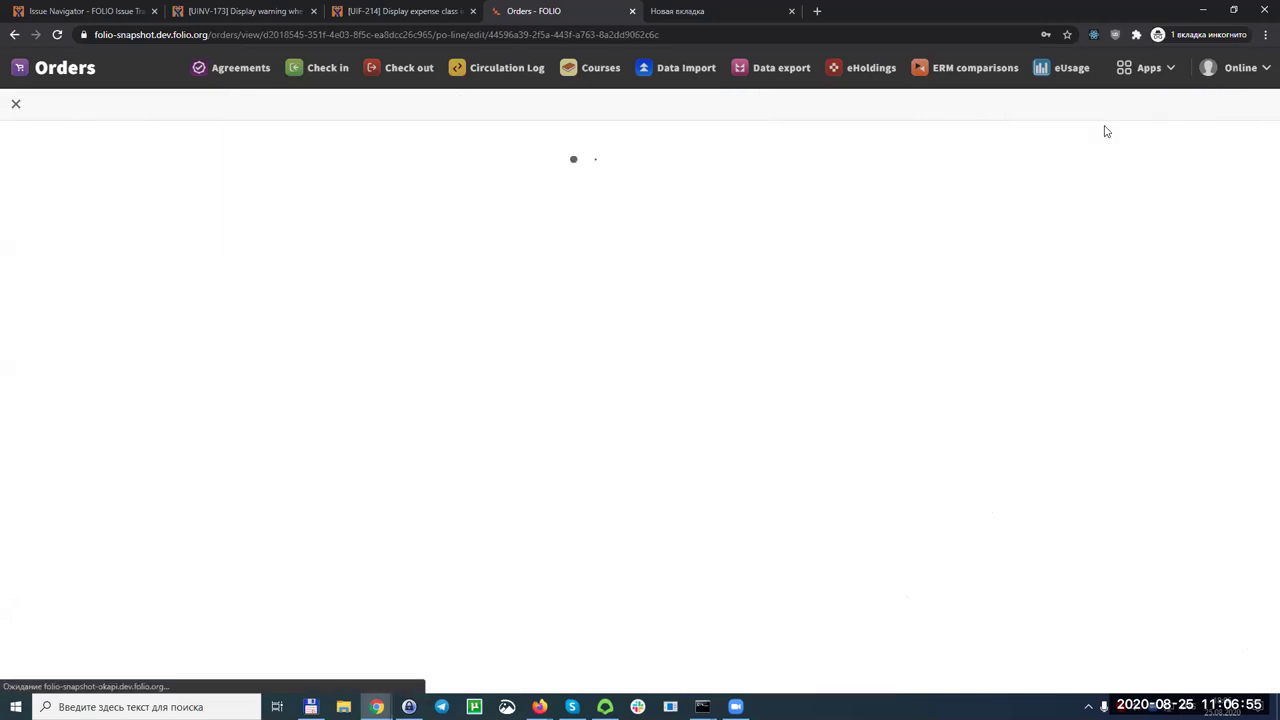
{"action": "scroll", "coordinate": [557, 434], "scroll_direction": "down", "scroll_amount": 7}
{"action": "left_click", "coordinate": [314, 232]}
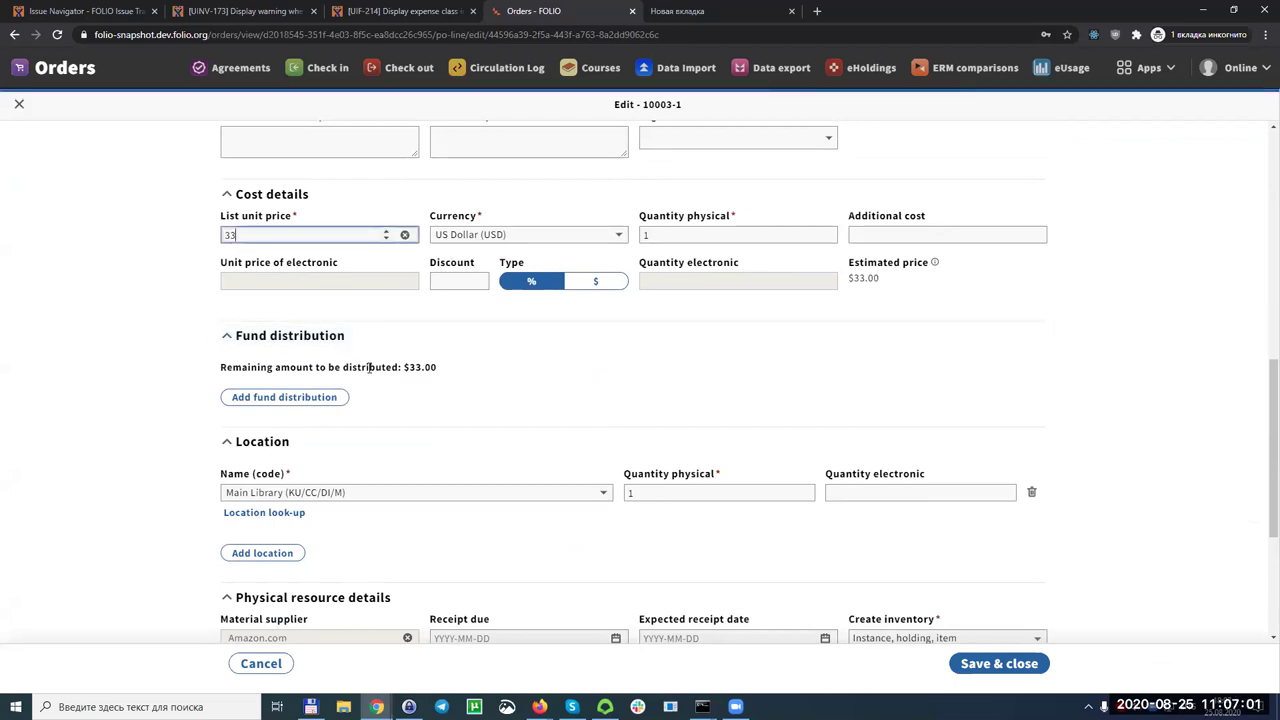
Add a fund distribution to the order line using Demo fund 1 with expense class Demo class and a value of 50%.
{"action": "left_click", "coordinate": [323, 397]}
{"action": "left_click", "coordinate": [351, 350]}
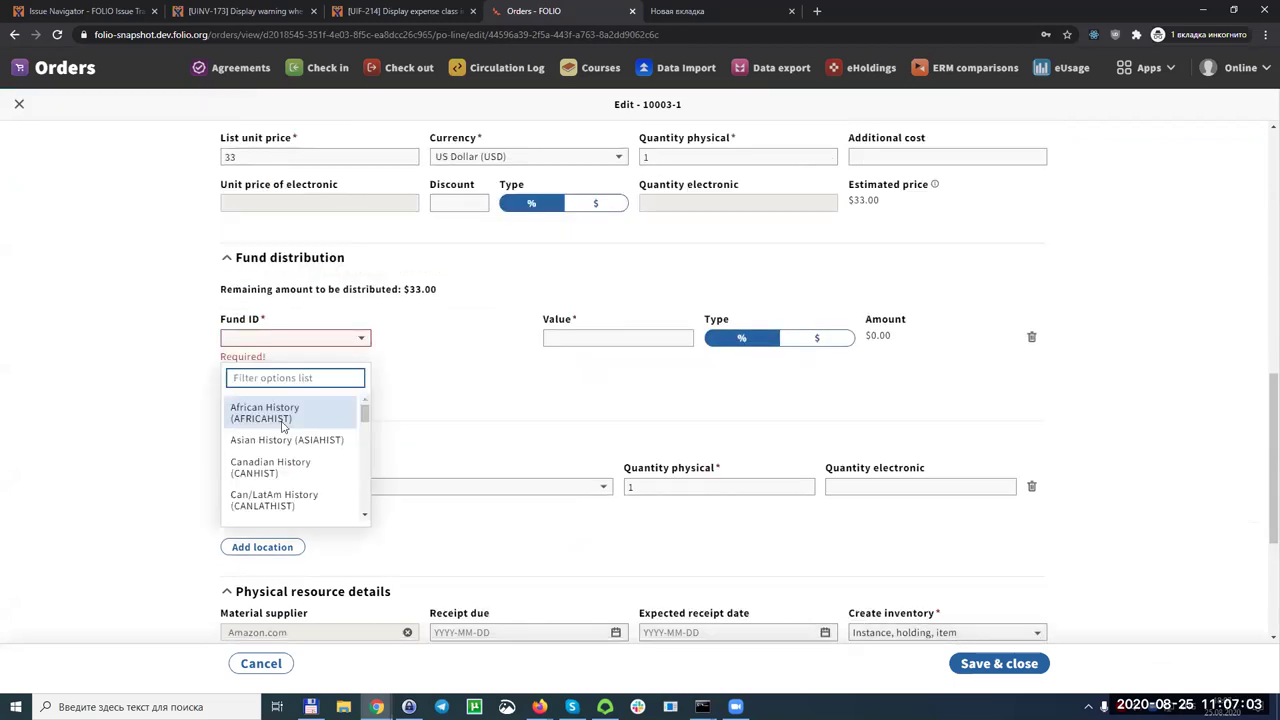
{"action": "type", "text": "demo"}
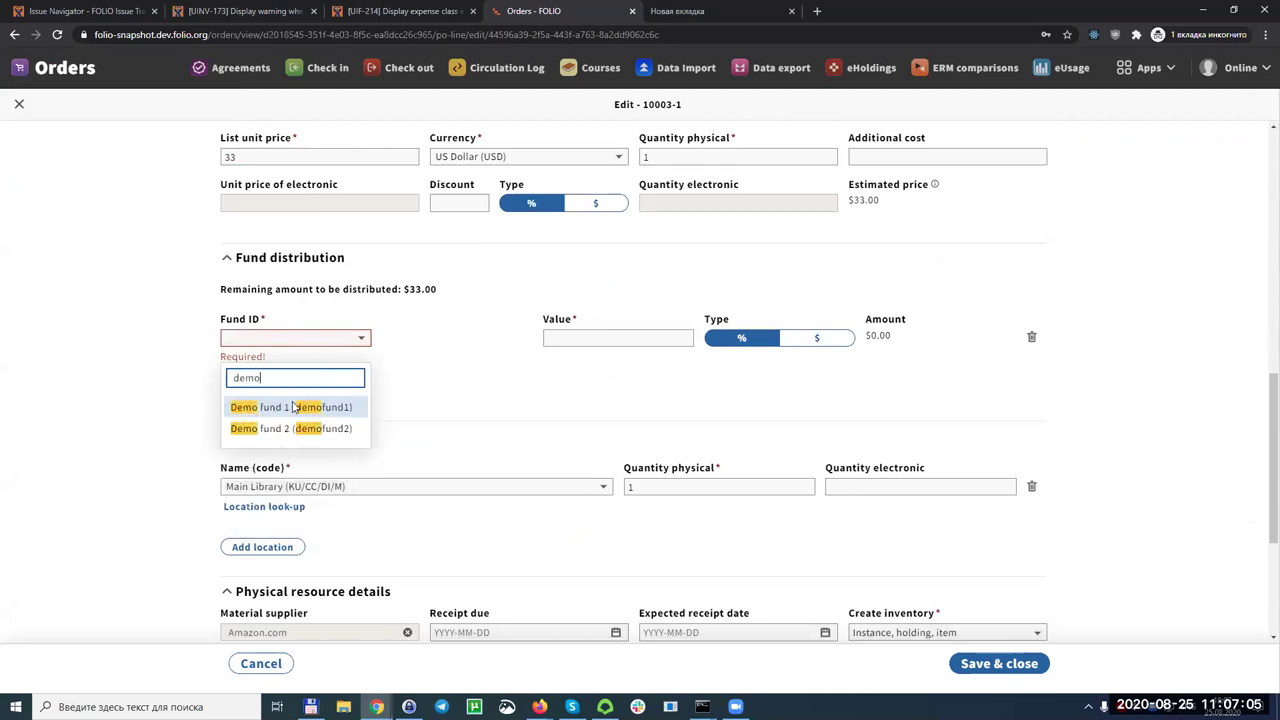
{"action": "left_click", "coordinate": [295, 410]}
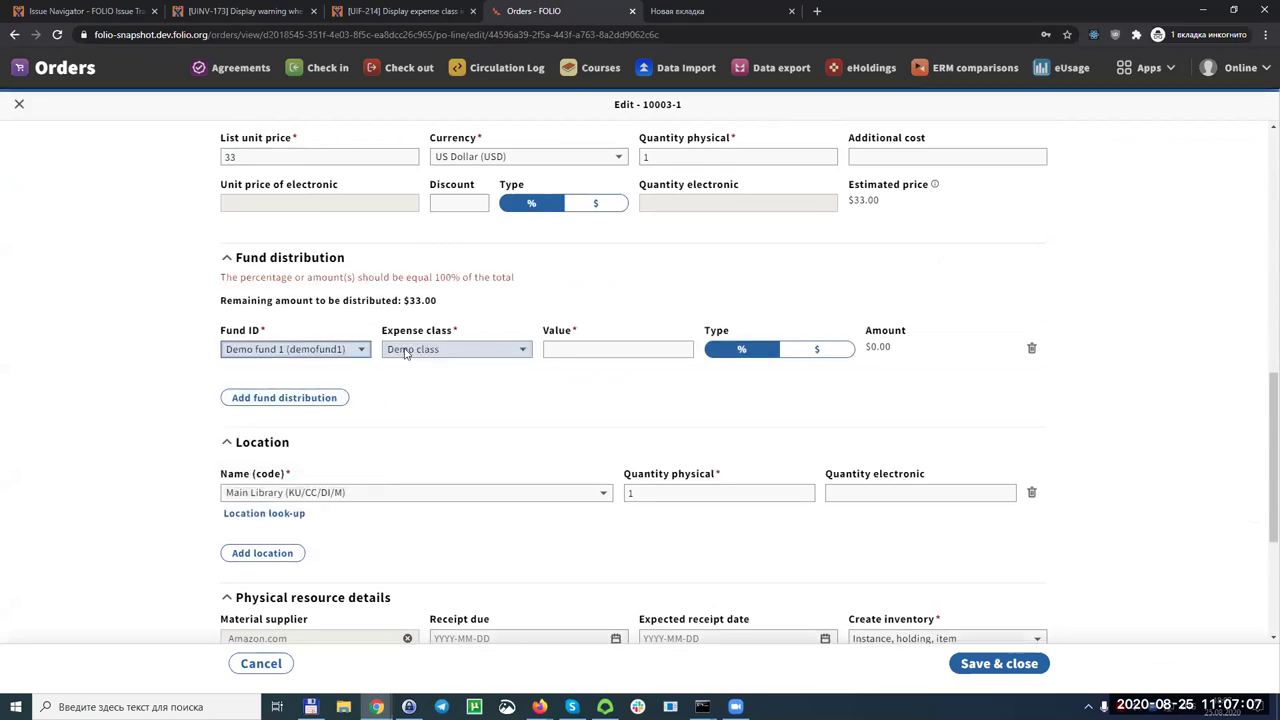
{"action": "left_click", "coordinate": [524, 352]}
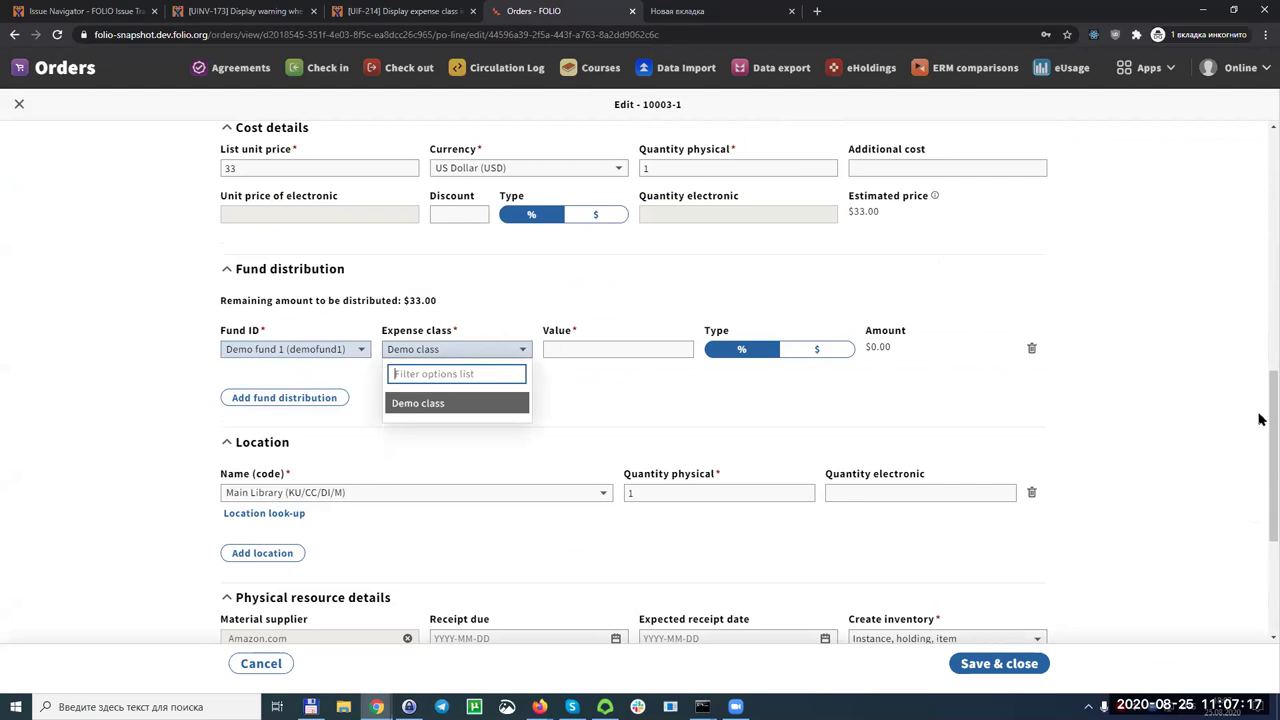
{"action": "left_click", "coordinate": [1080, 383]}
{"action": "left_click", "coordinate": [633, 352]}
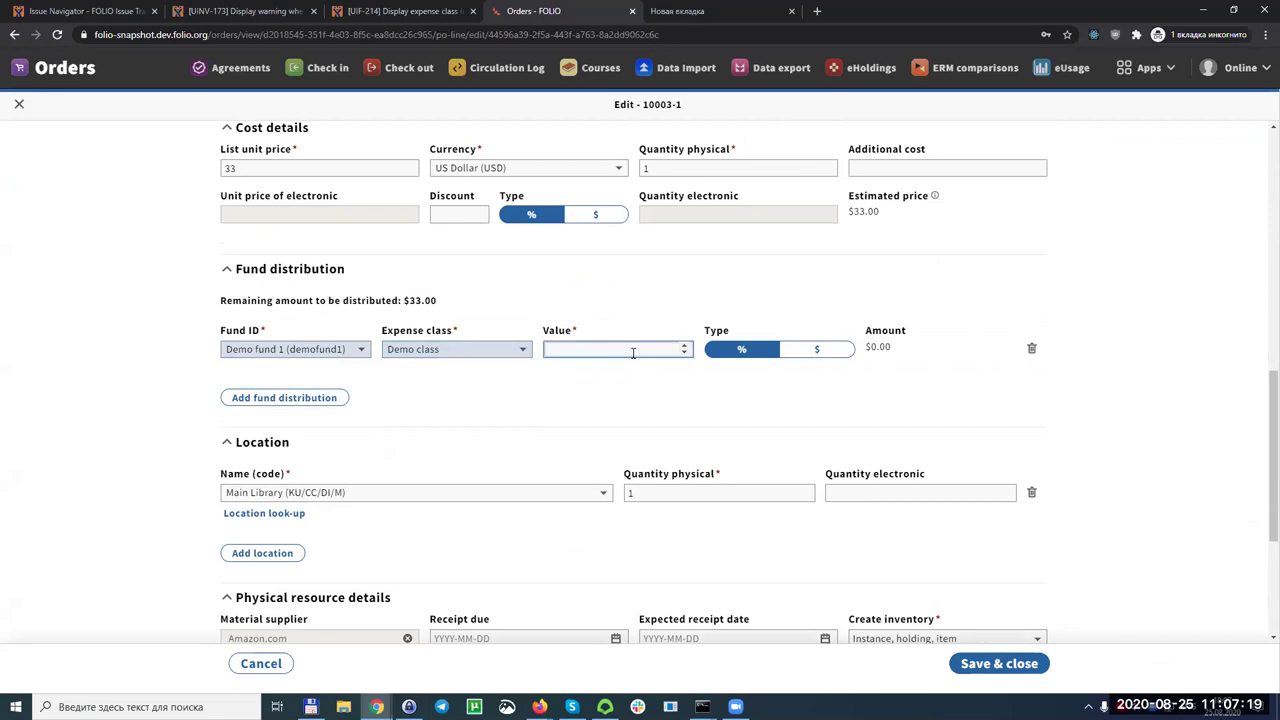
{"action": "type", "text": "50"}
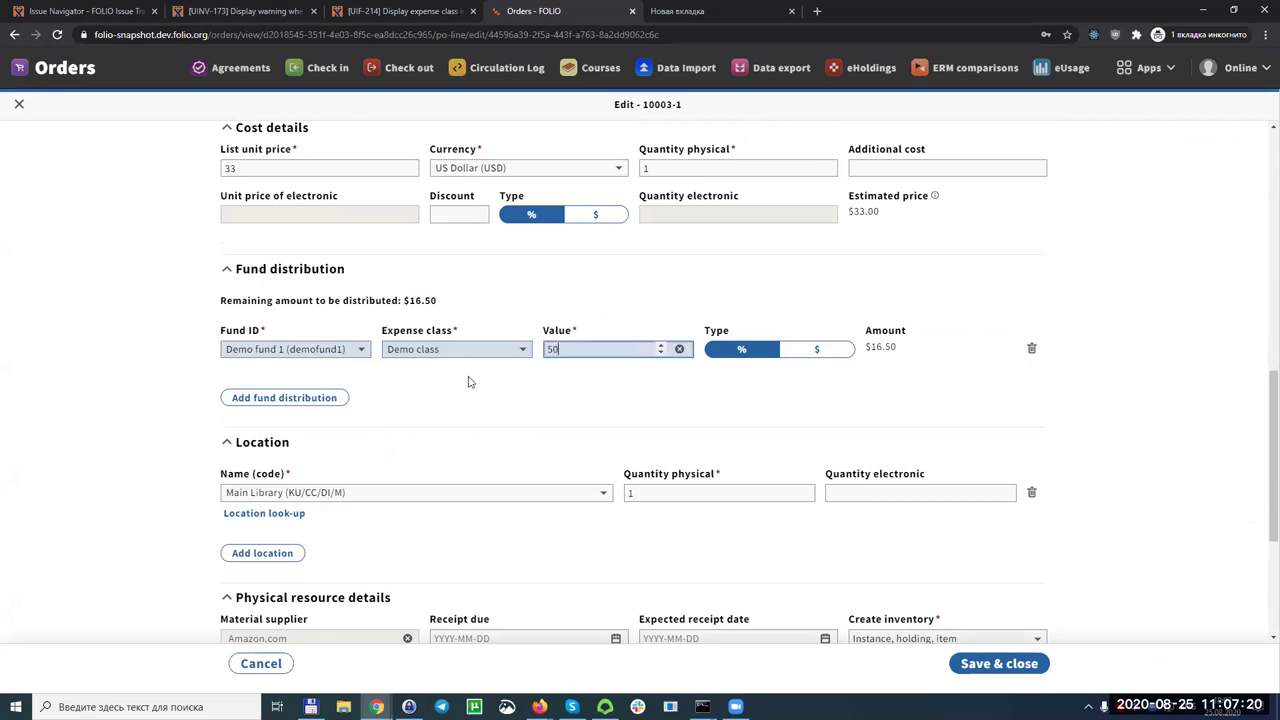
Add a second fund distribution using Demo fund 2 with a value of 50% and save the order line.
{"action": "left_click", "coordinate": [314, 397]}
{"action": "left_click", "coordinate": [293, 343]}
{"action": "type", "text": "Demo"}
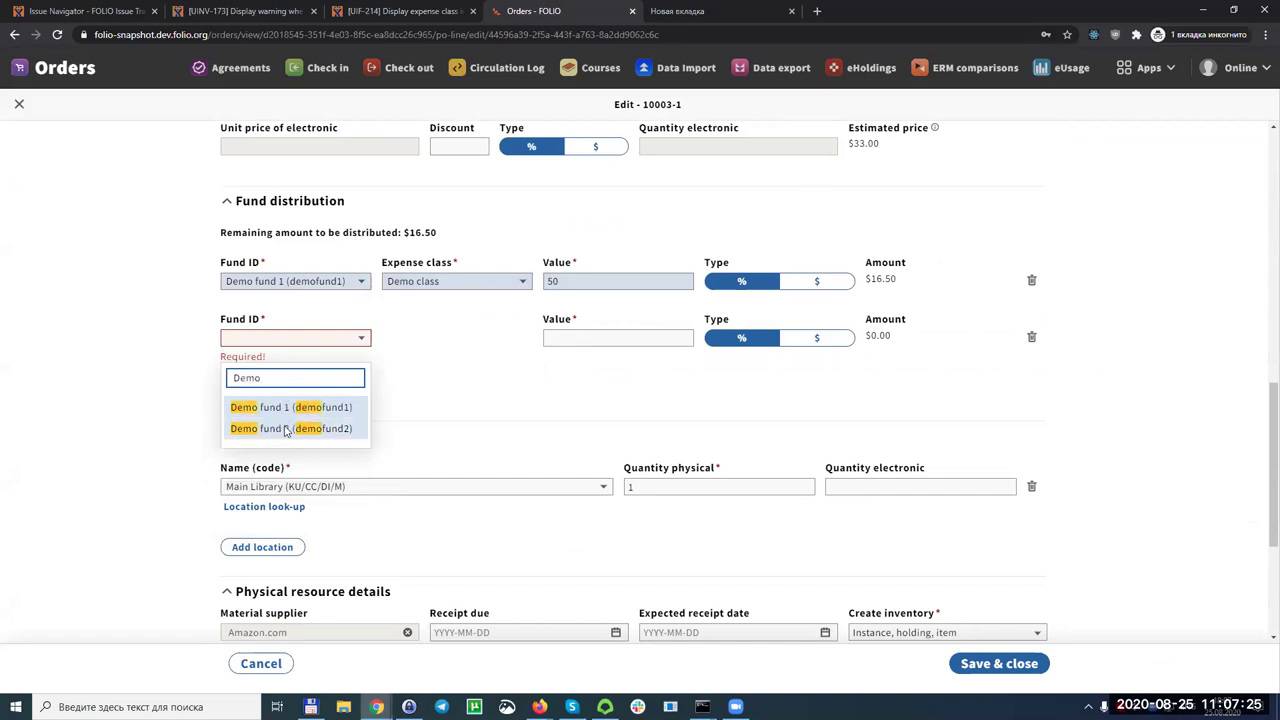
{"action": "left_click", "coordinate": [290, 428]}
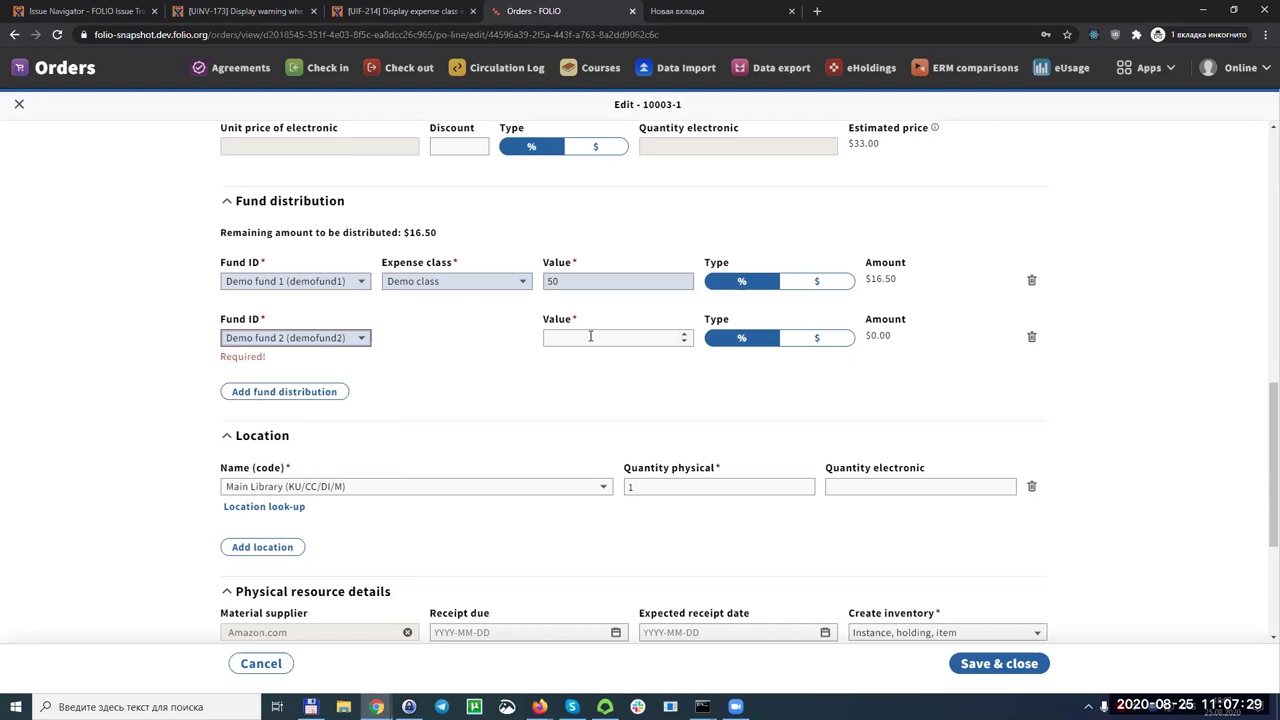
{"action": "left_click", "coordinate": [658, 340]}
{"action": "type", "text": "560"}
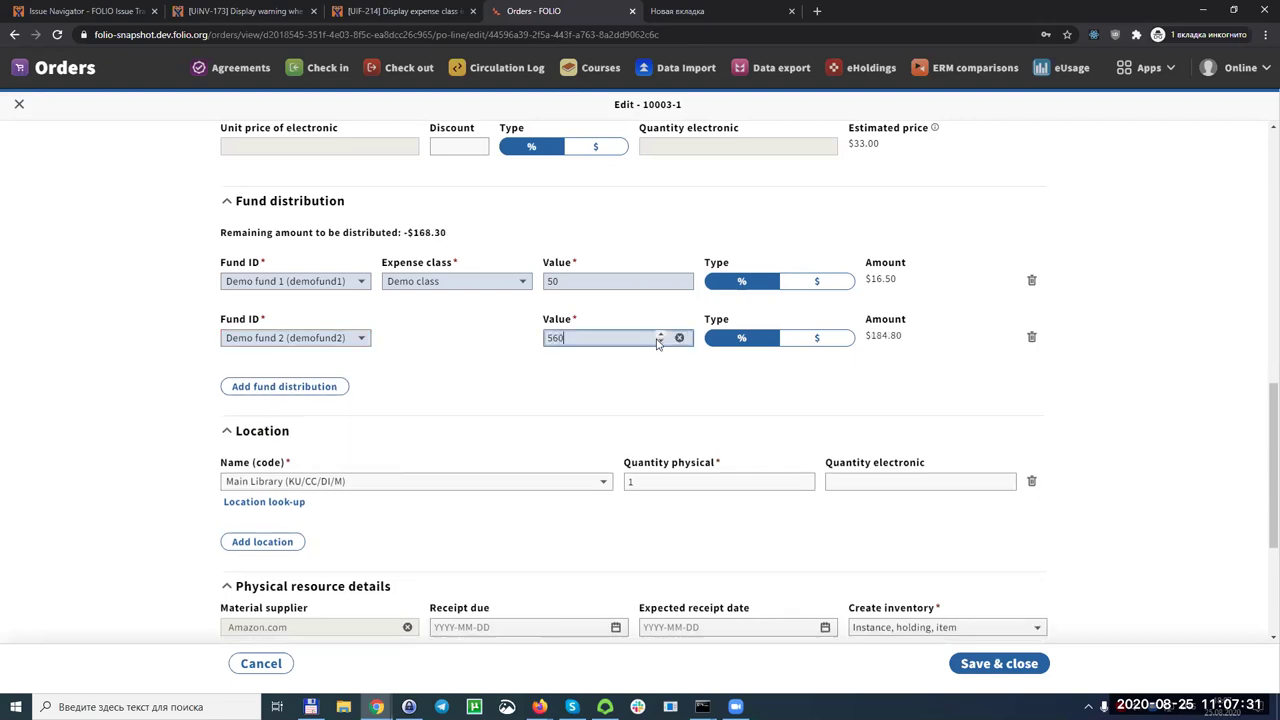
{"action": "key", "text": "BackSpace"}
{"action": "type", "text": "0"}
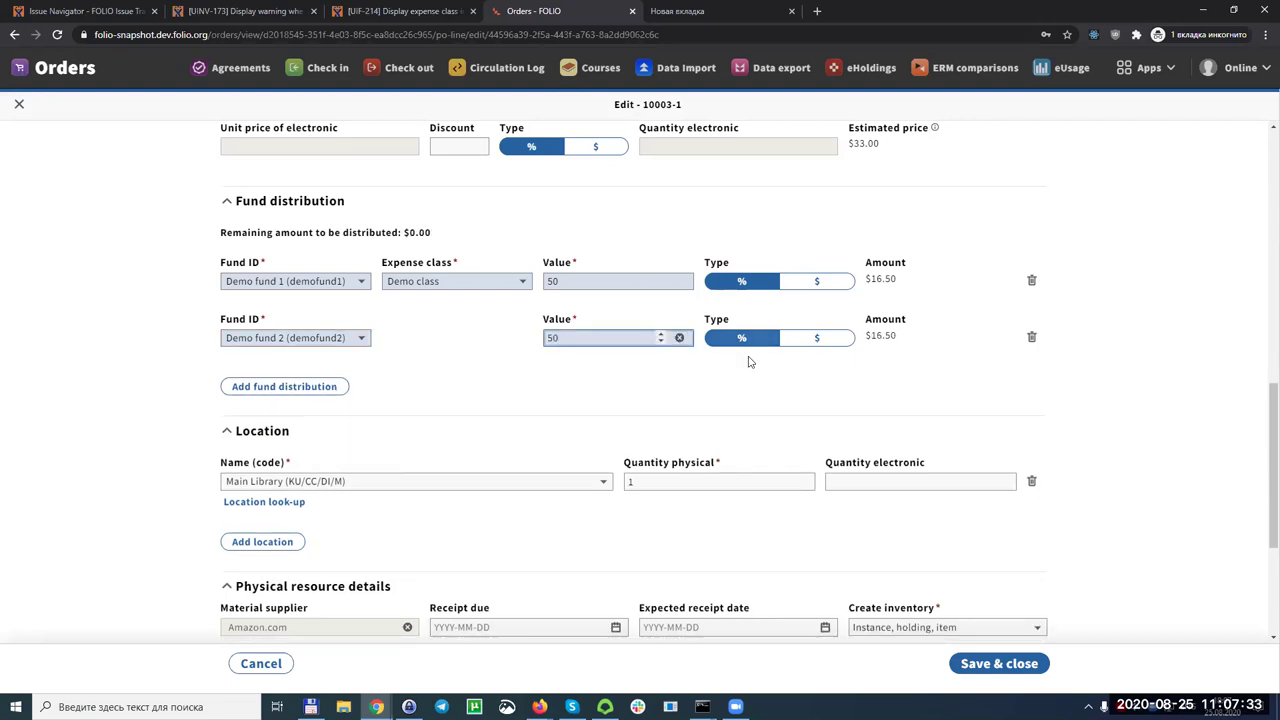
{"action": "left_click", "coordinate": [1047, 390]}
{"action": "scroll", "coordinate": [1100, 420], "scroll_direction": "down", "scroll_amount": 2}
{"action": "scroll", "coordinate": [1075, 480], "scroll_direction": "up", "scroll_amount": 1}
{"action": "left_click", "coordinate": [1010, 664]}
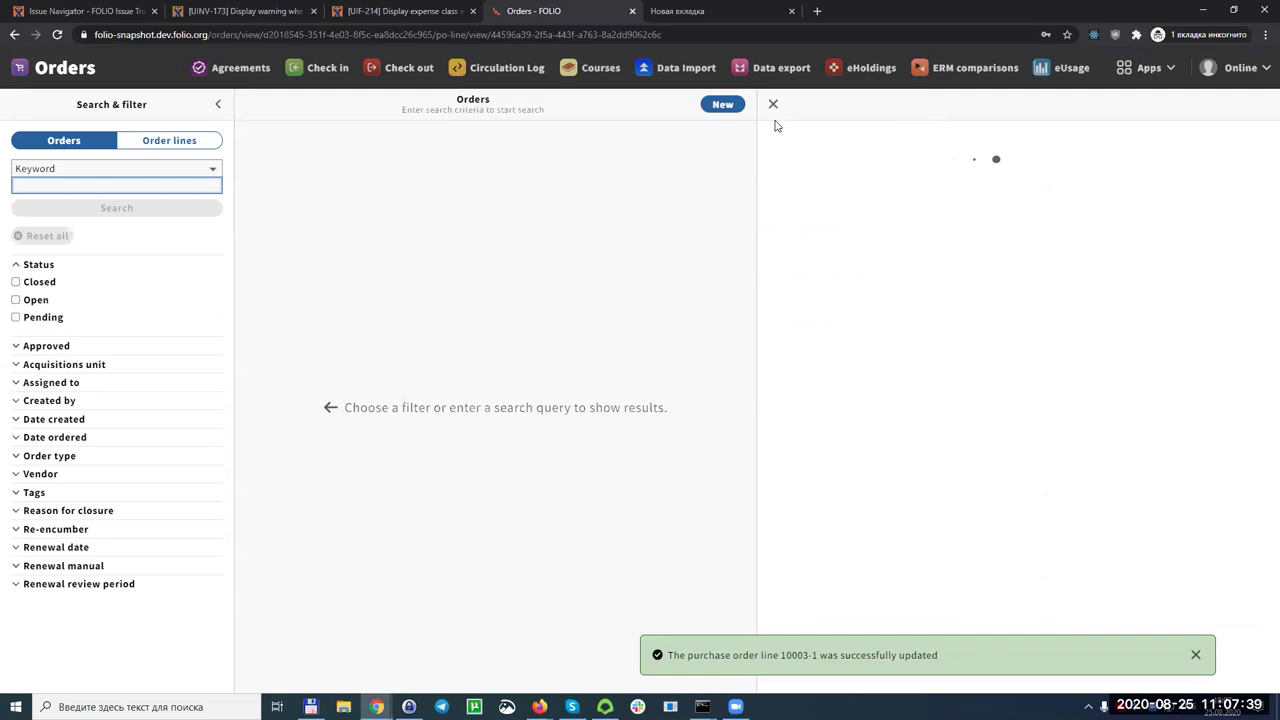
Open the pending Amazon.com purchase order that contains Demo item and confirm opening it.
{"action": "left_click", "coordinate": [1183, 104]}
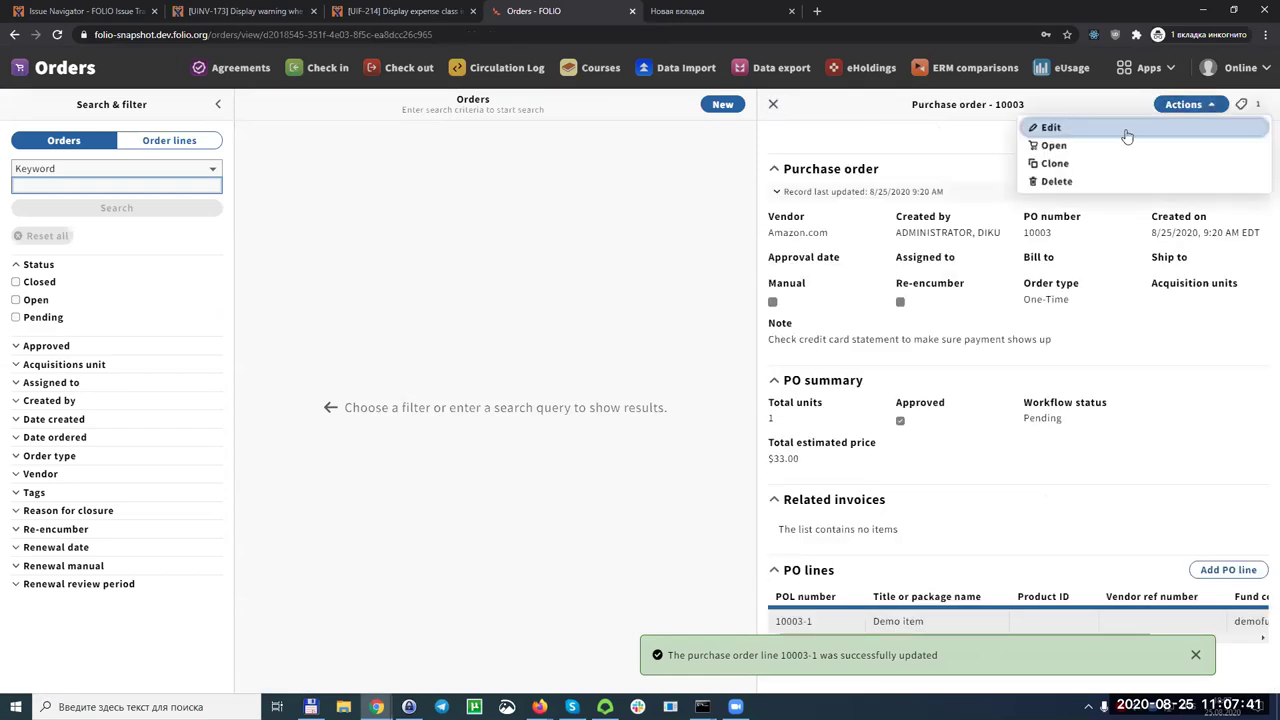
{"action": "left_click", "coordinate": [1108, 145]}
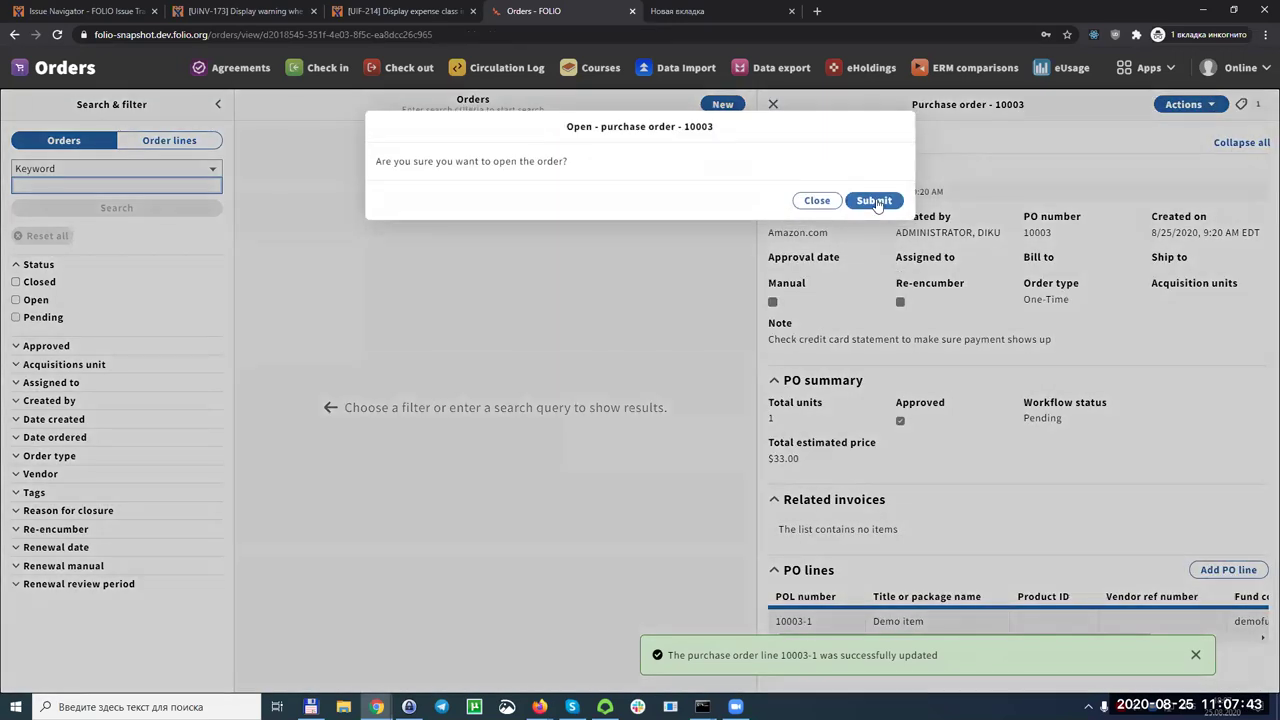
{"action": "left_click", "coordinate": [874, 201]}
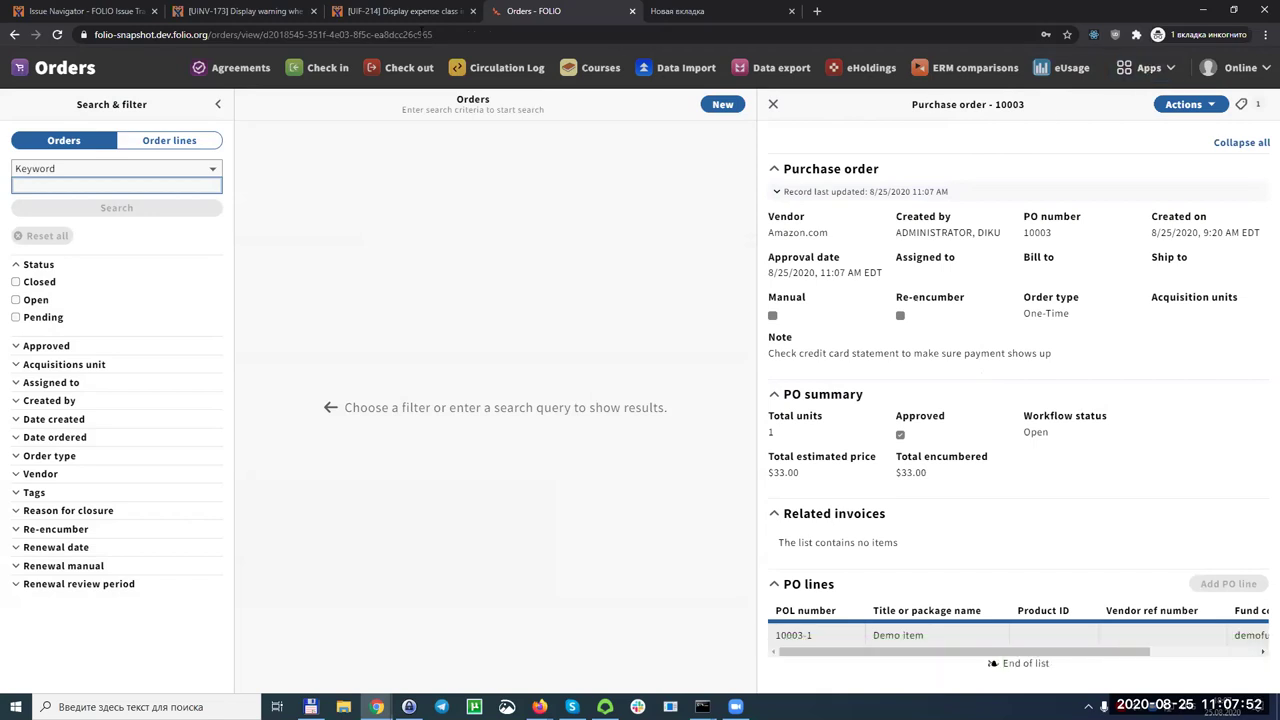
In Invoices, open the DEMOFOLIO invoice, search order lines for "demo", and add the Demo item order line to it.
{"action": "left_click", "coordinate": [1146, 67]}
{"action": "left_click", "coordinate": [1033, 184]}
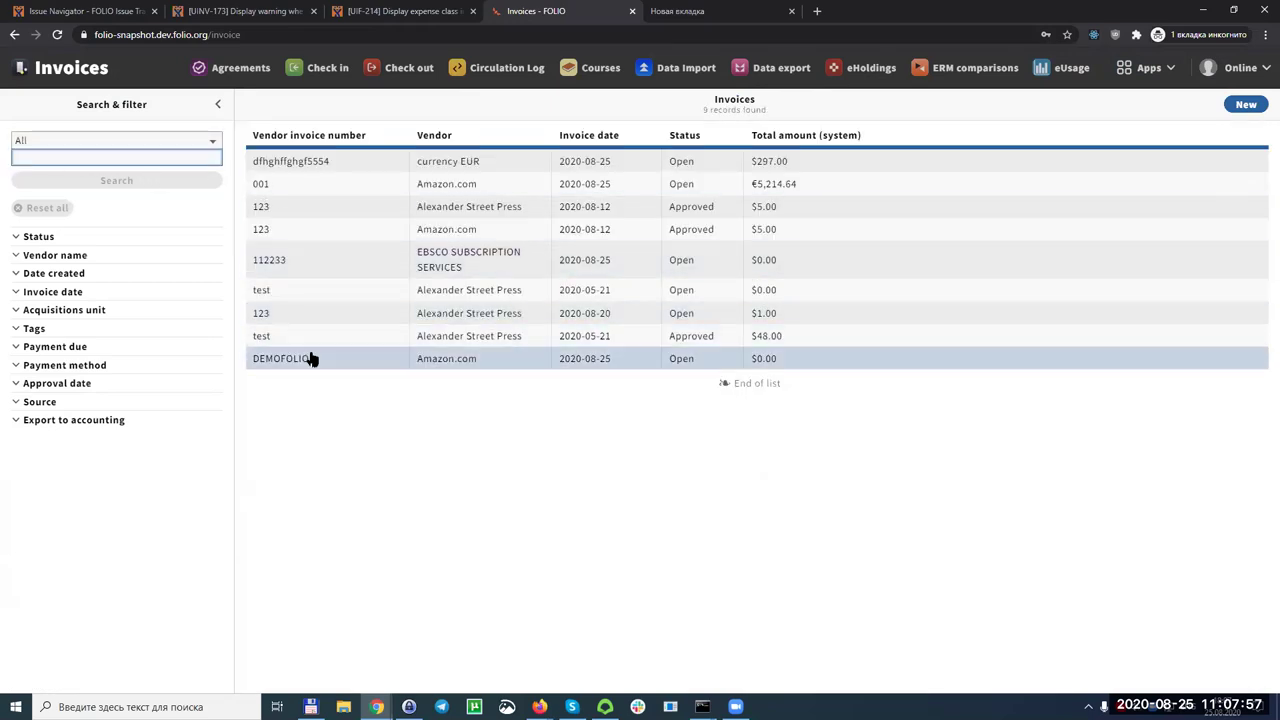
{"action": "left_click", "coordinate": [310, 359]}
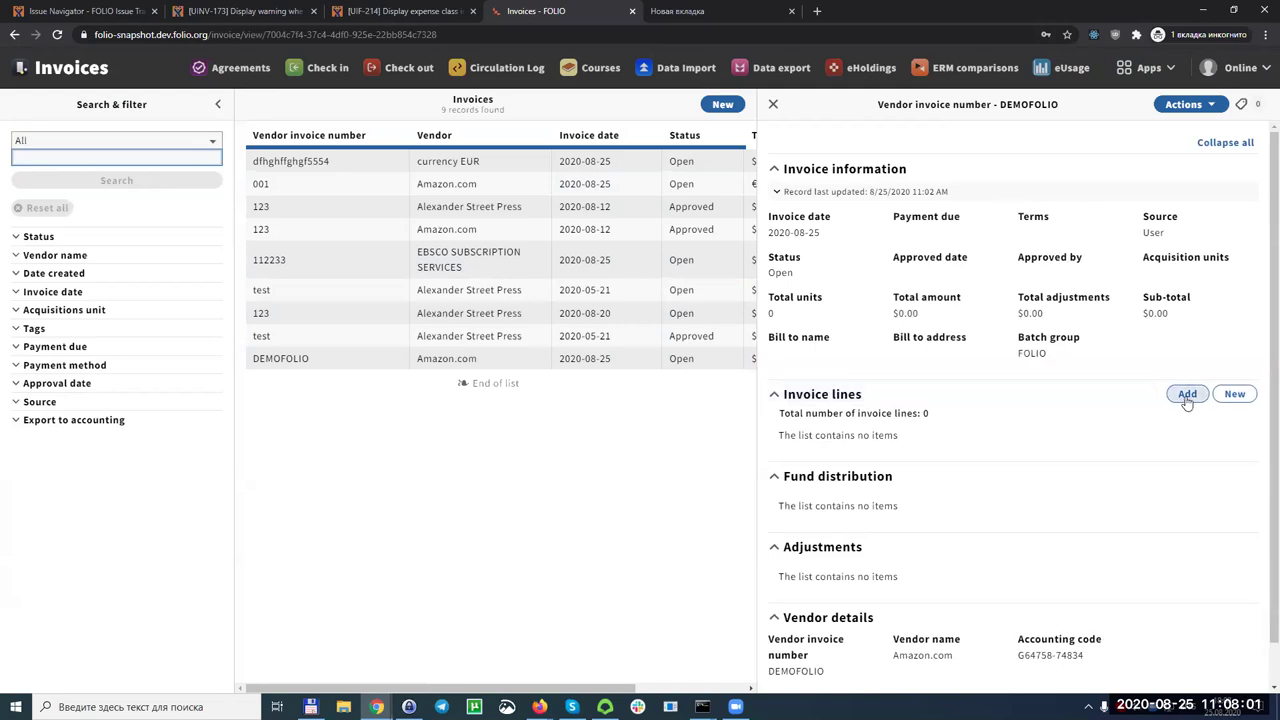
{"action": "left_click", "coordinate": [1187, 394]}
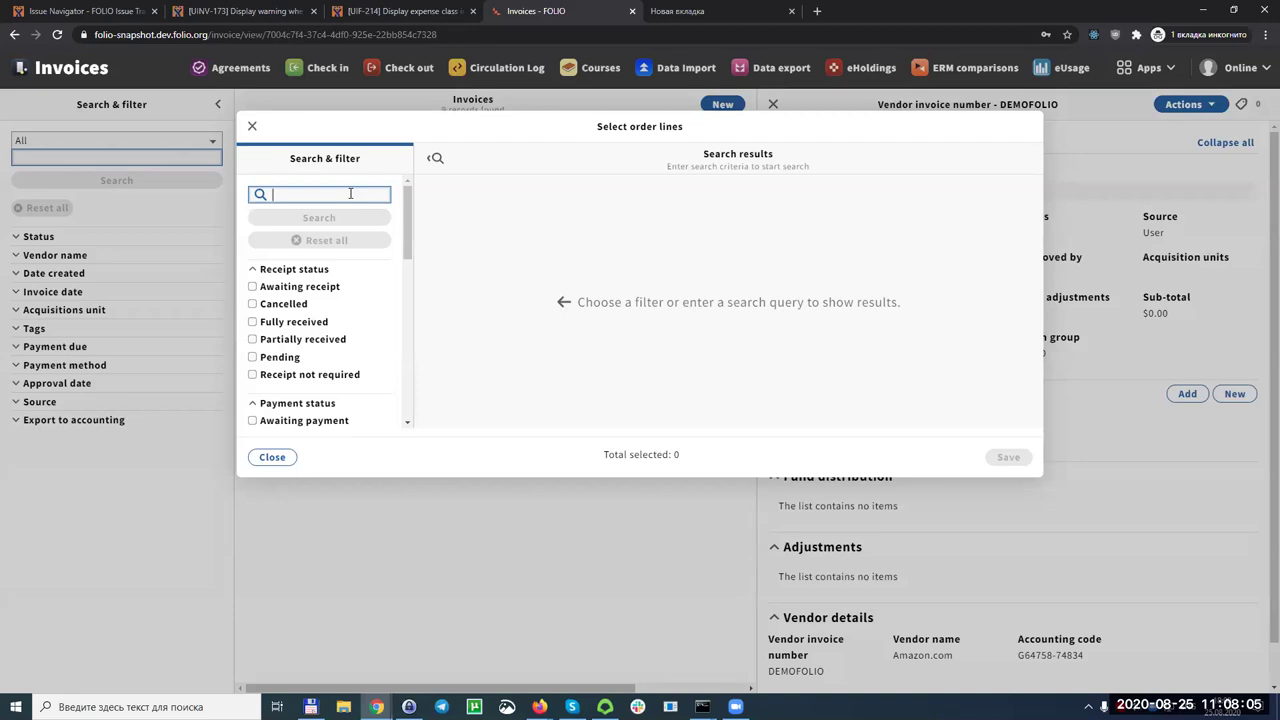
{"action": "type", "text": "demo"}
{"action": "key", "text": "Return"}
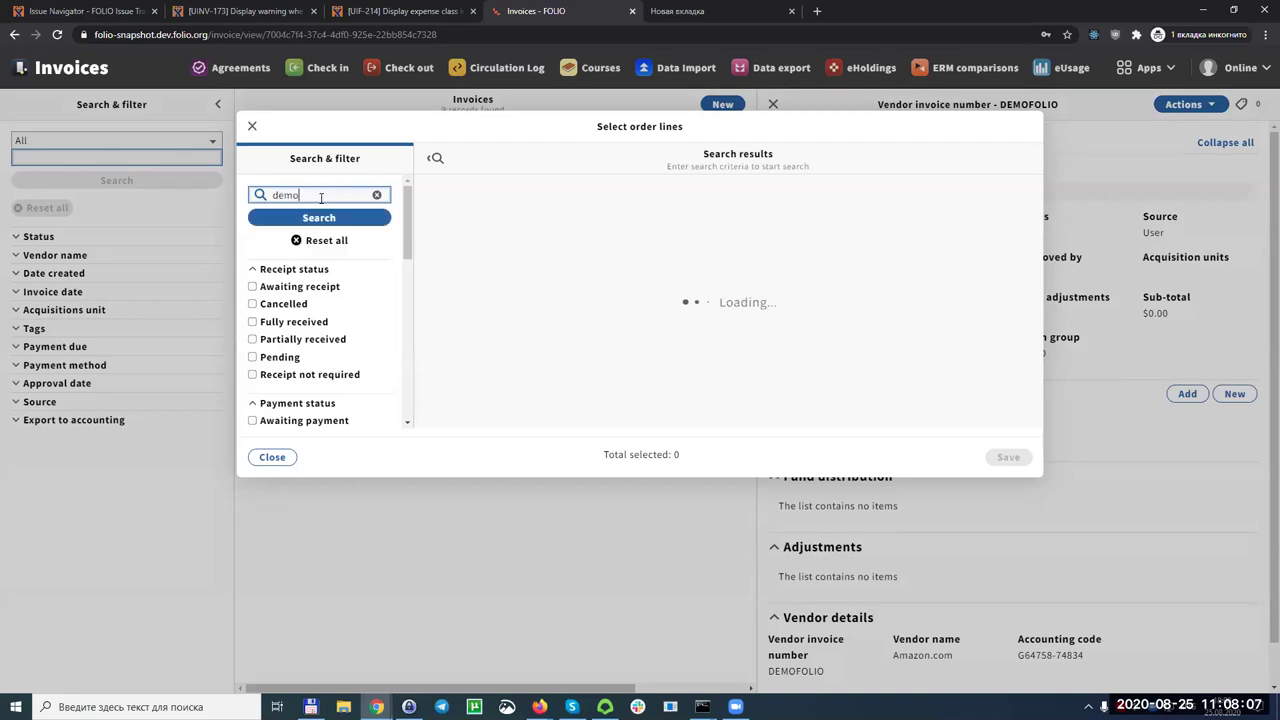
{"action": "left_click", "coordinate": [425, 258]}
{"action": "left_click", "coordinate": [1010, 456]}
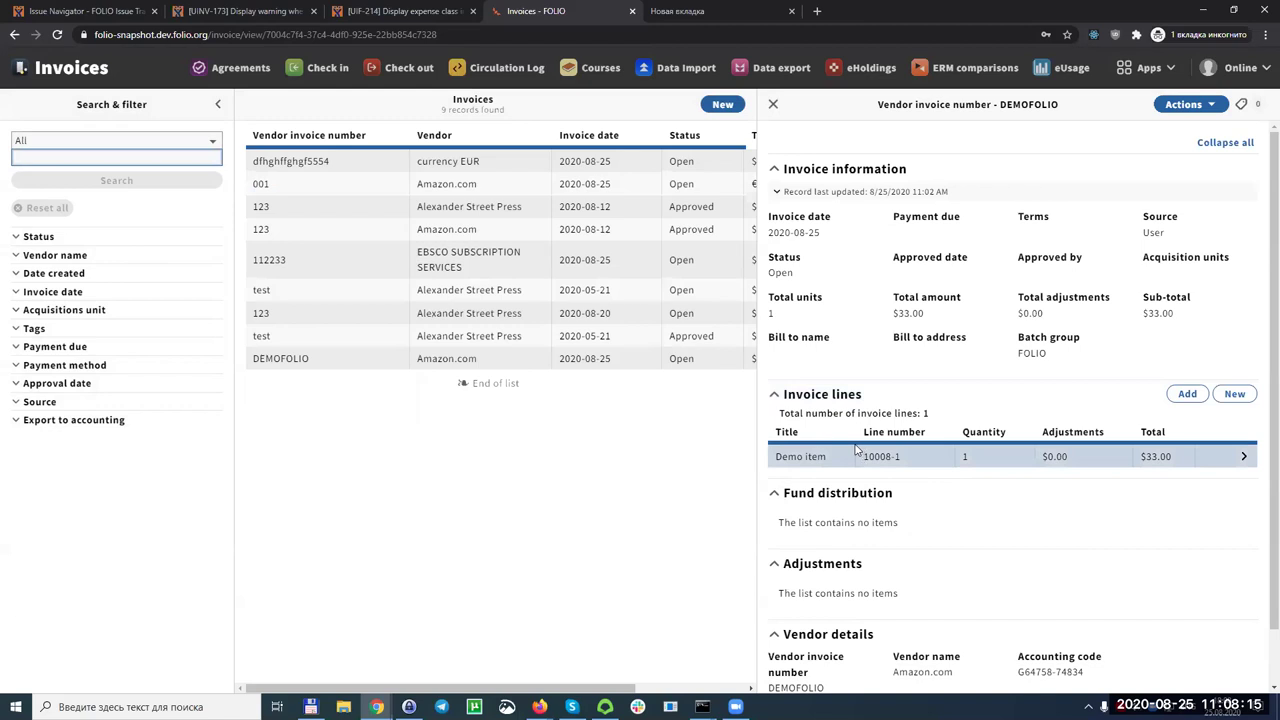
Approve the DEMOFOLIO invoice and pay it, confirming both actions.
{"action": "left_click", "coordinate": [1185, 104]}
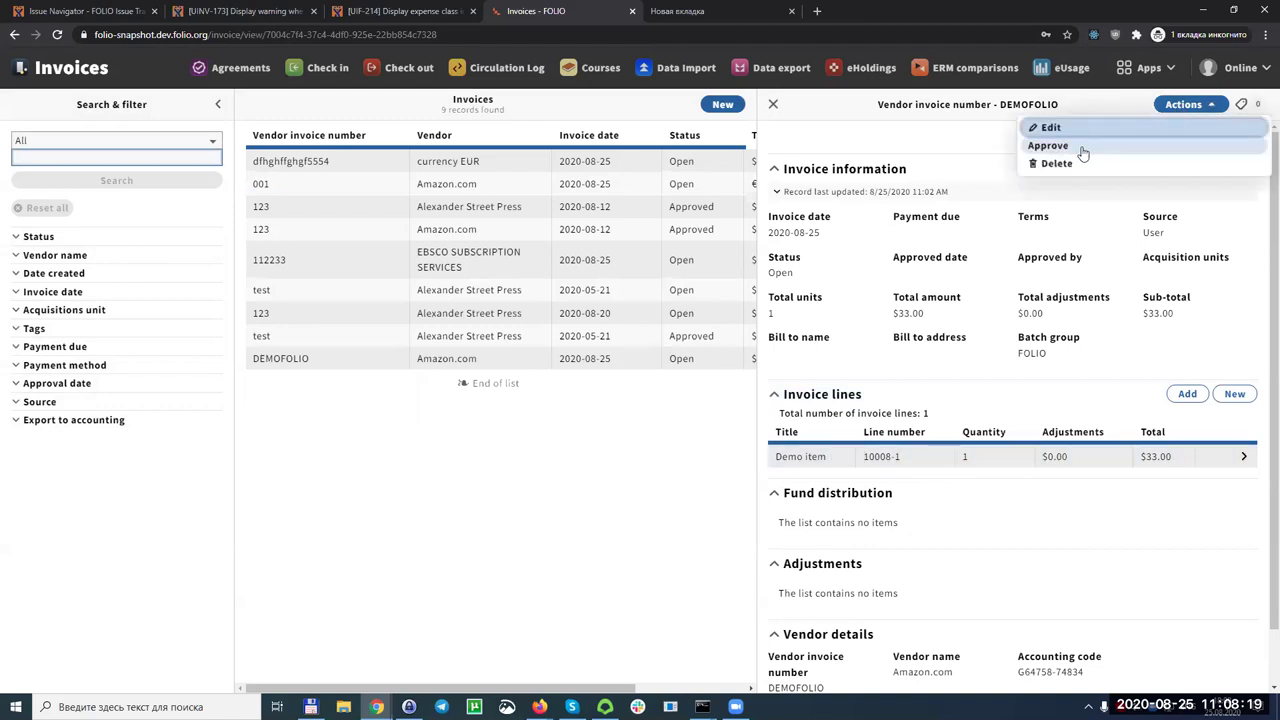
{"action": "left_click", "coordinate": [1083, 152]}
{"action": "key", "text": "Return"}
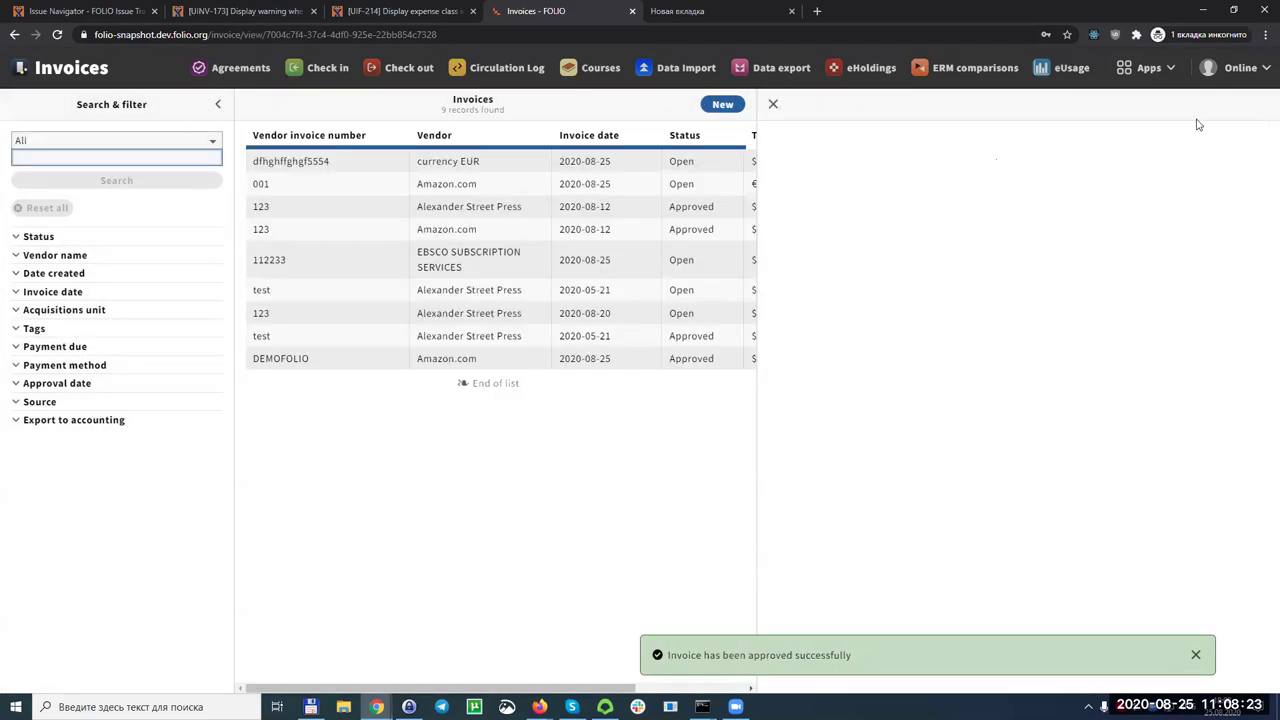
{"action": "left_click", "coordinate": [1185, 104]}
{"action": "left_click", "coordinate": [980, 224]}
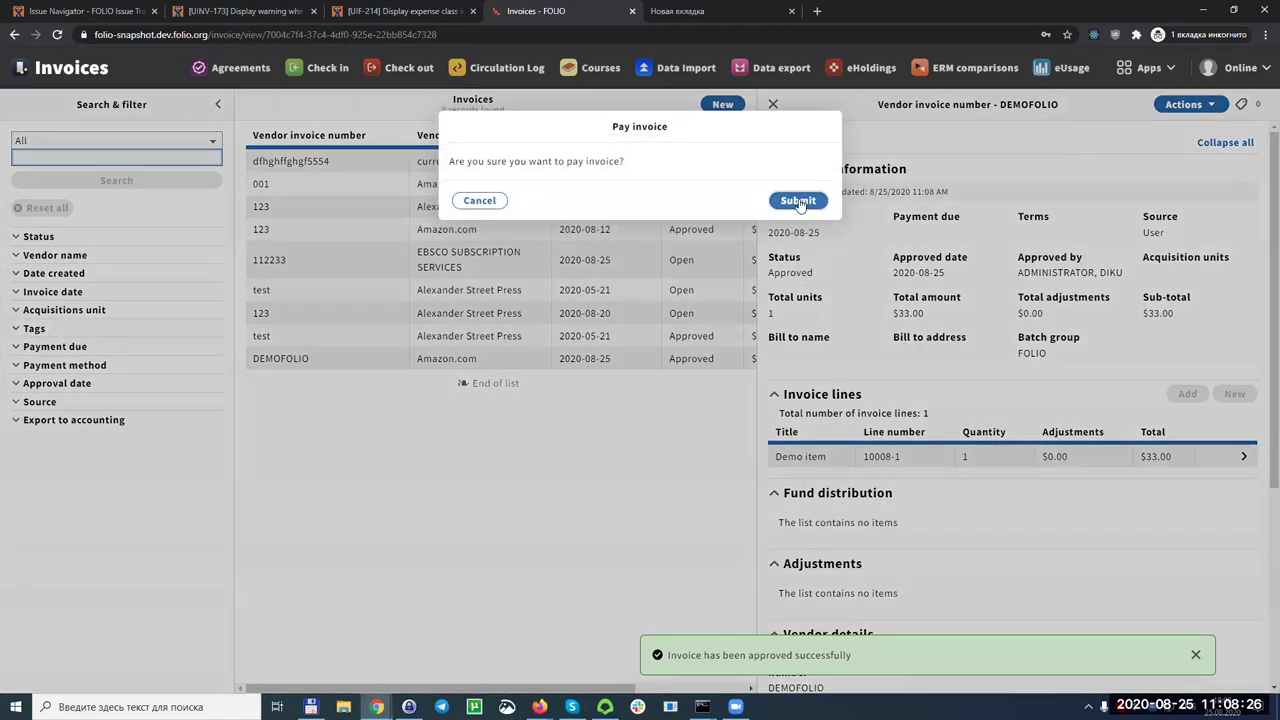
{"action": "left_click", "coordinate": [800, 197]}
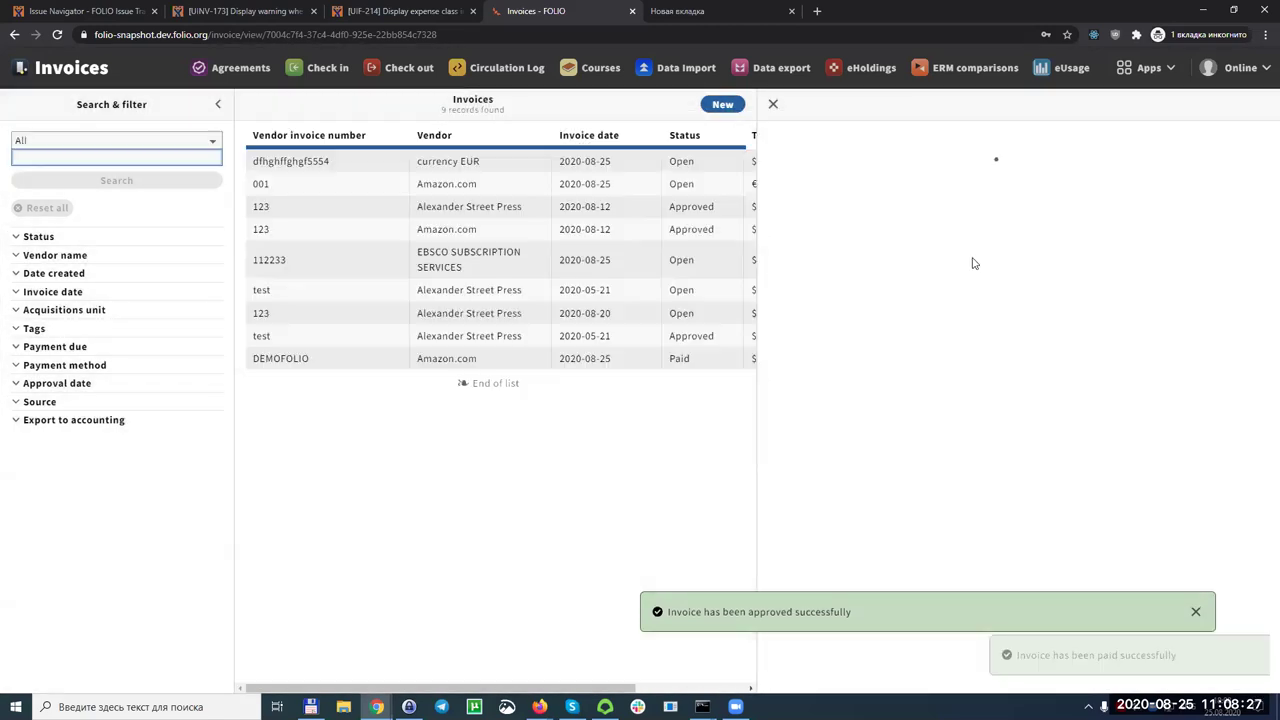
In Finance, examine the expended amount, percent of total expended and status of Demo class on Demo fund 1.
{"action": "left_click", "coordinate": [1140, 67]}
{"action": "left_click", "coordinate": [1058, 141]}
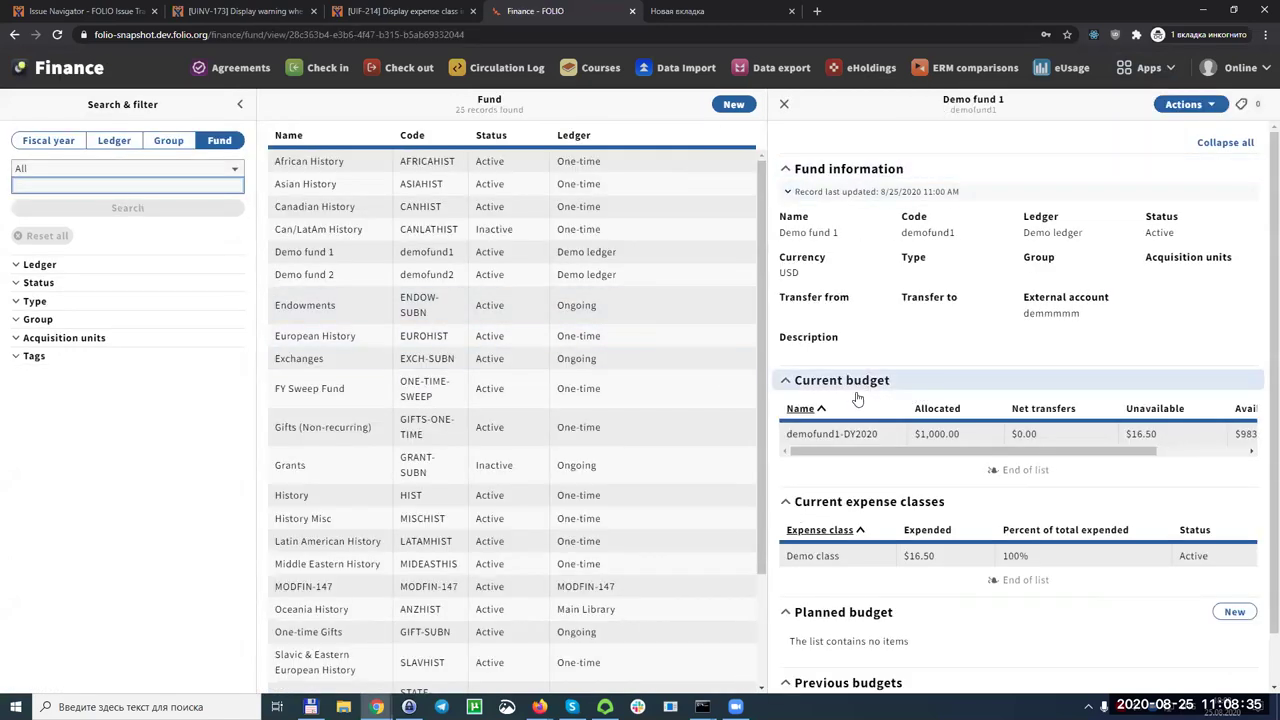
{"action": "left_click_drag", "start_coordinate": [938, 560], "coordinate": [905, 565]}
{"action": "left_click", "coordinate": [947, 563]}
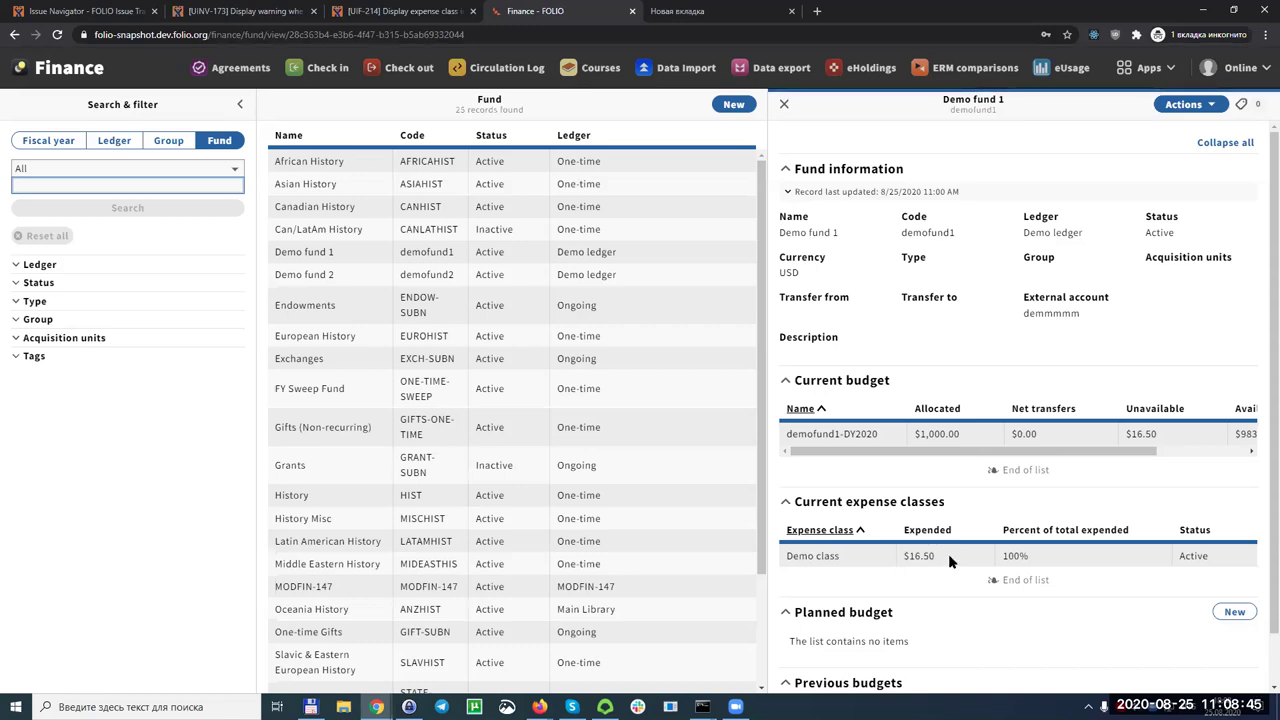
{"action": "mouse_move", "coordinate": [936, 561]}
{"action": "left_mouse_down"}
{"action": "mouse_move", "coordinate": [900, 558]}
{"action": "mouse_move", "coordinate": [912, 555]}
{"action": "left_mouse_up"}
{"action": "left_click", "coordinate": [949, 558]}
{"action": "left_click_drag", "start_coordinate": [1207, 560], "coordinate": [788, 556]}
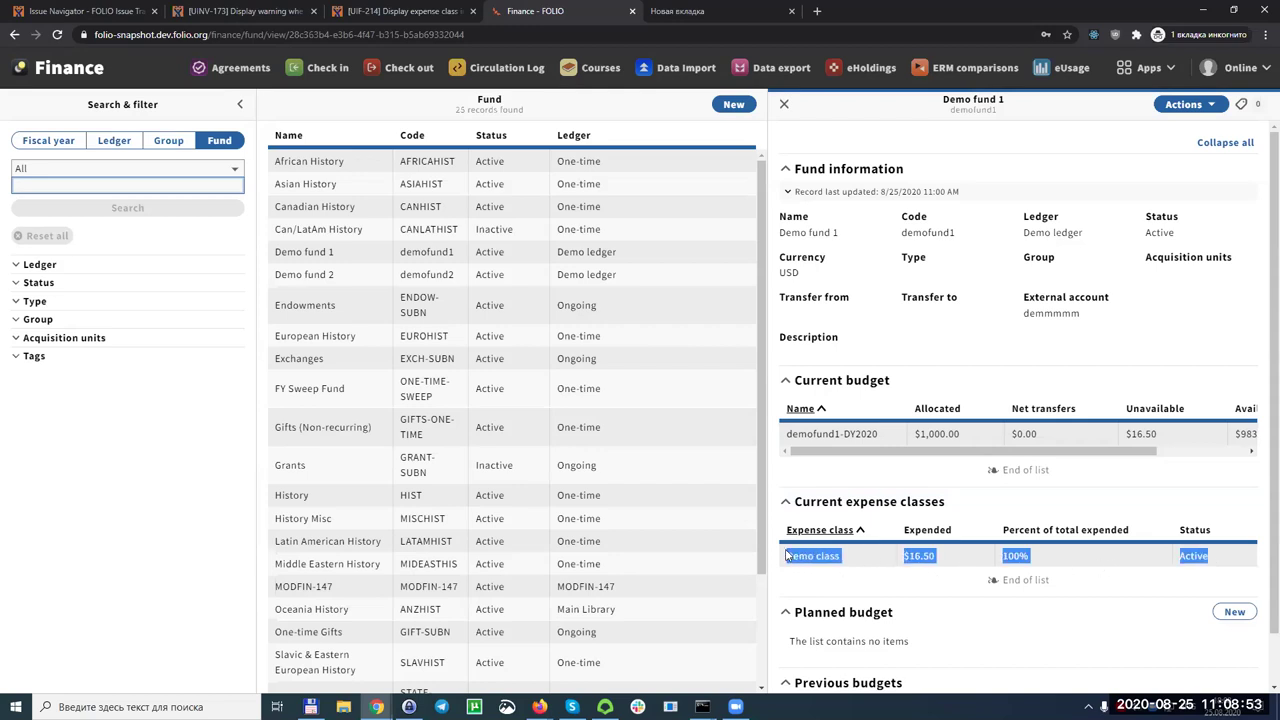
{"action": "left_click", "coordinate": [845, 558]}
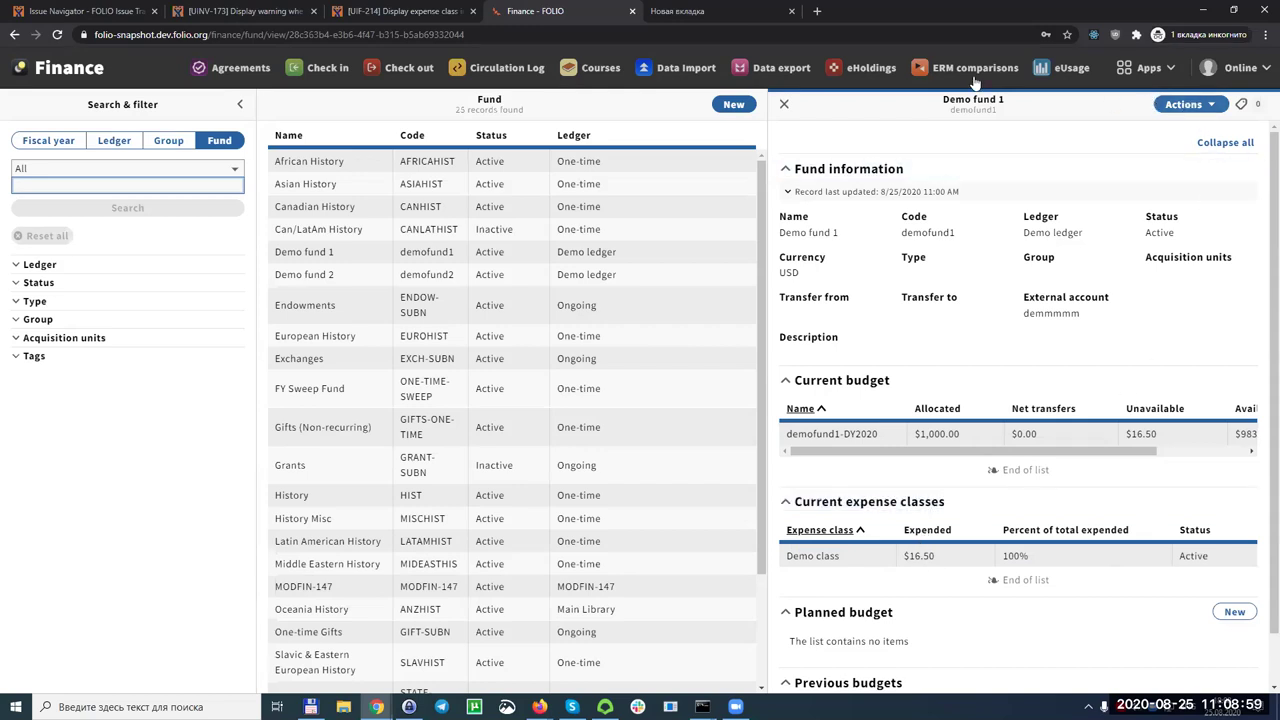
In Invoices, start a new vendor invoice dated 2020-08-25 with status Open and batch group FOLIO.
{"action": "left_click", "coordinate": [1141, 72]}
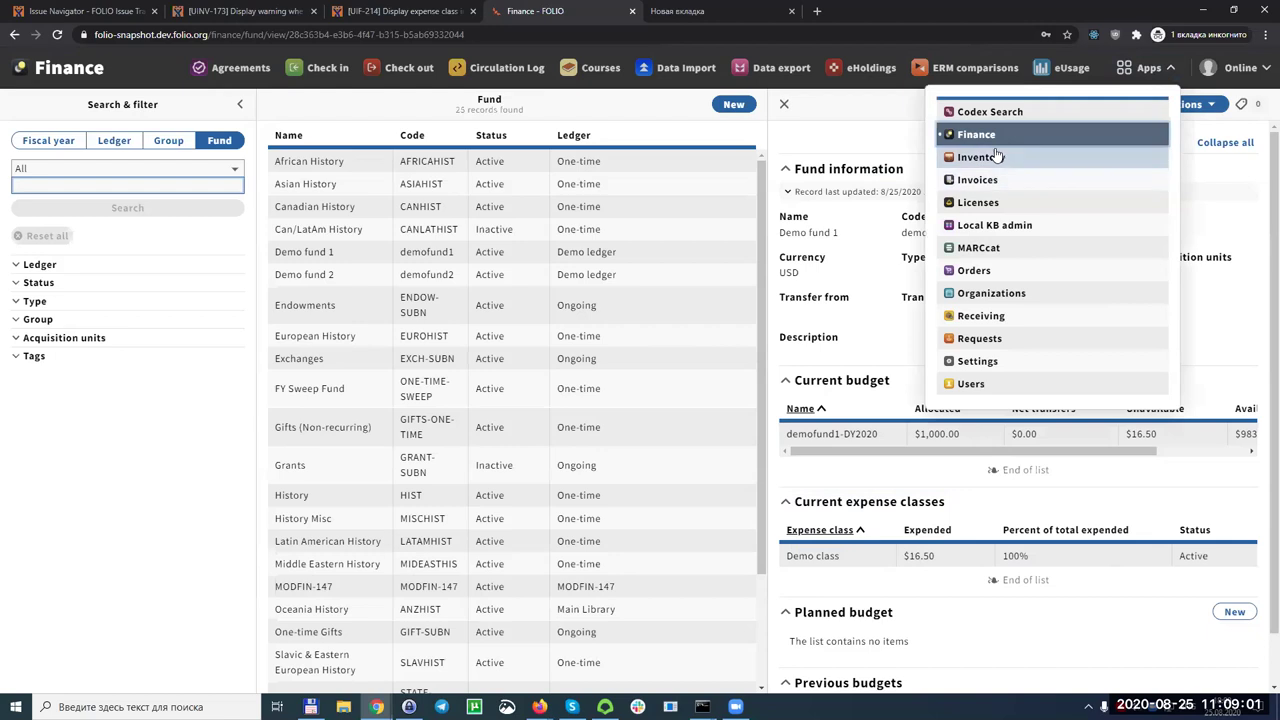
{"action": "left_click", "coordinate": [987, 185]}
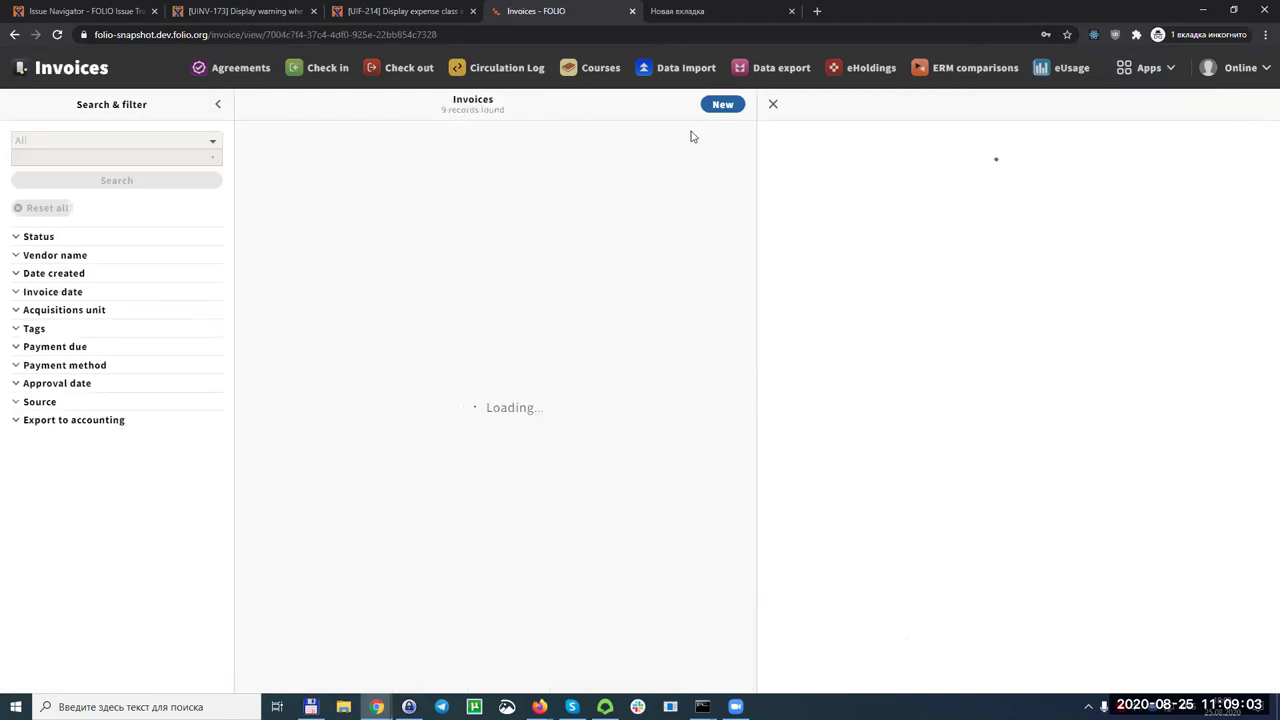
{"action": "left_click", "coordinate": [772, 104]}
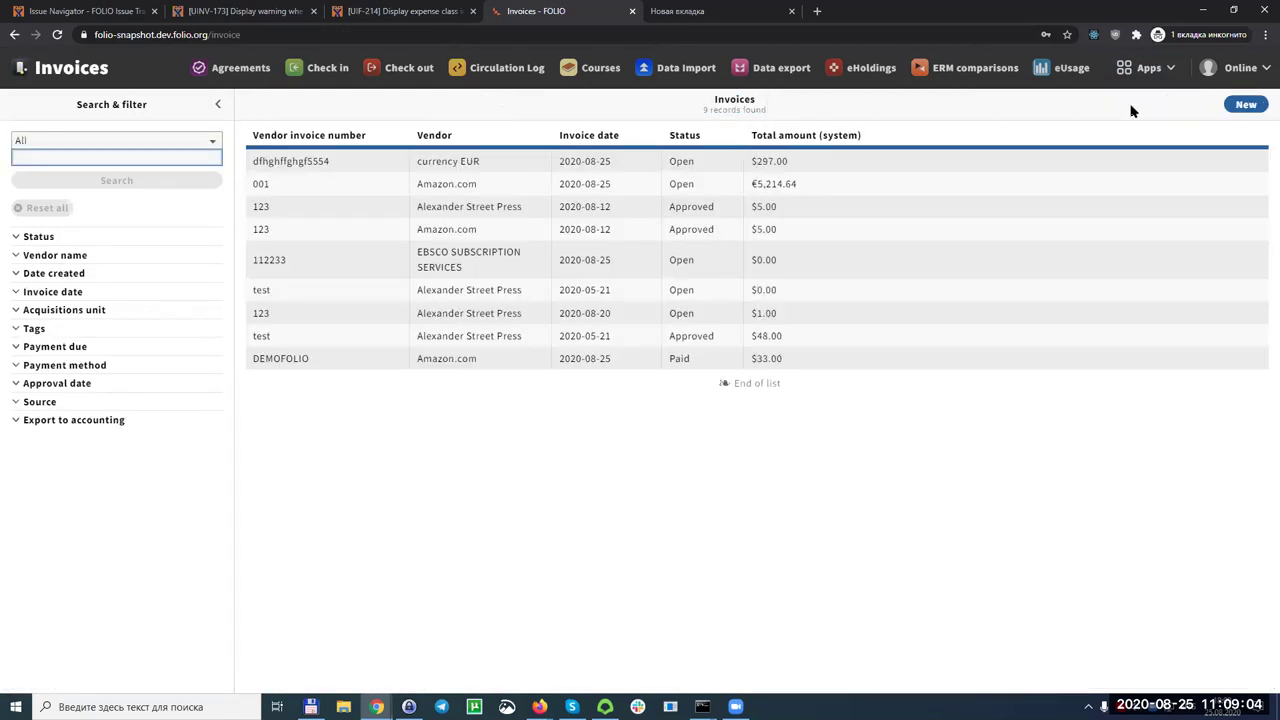
{"action": "left_click", "coordinate": [1240, 106]}
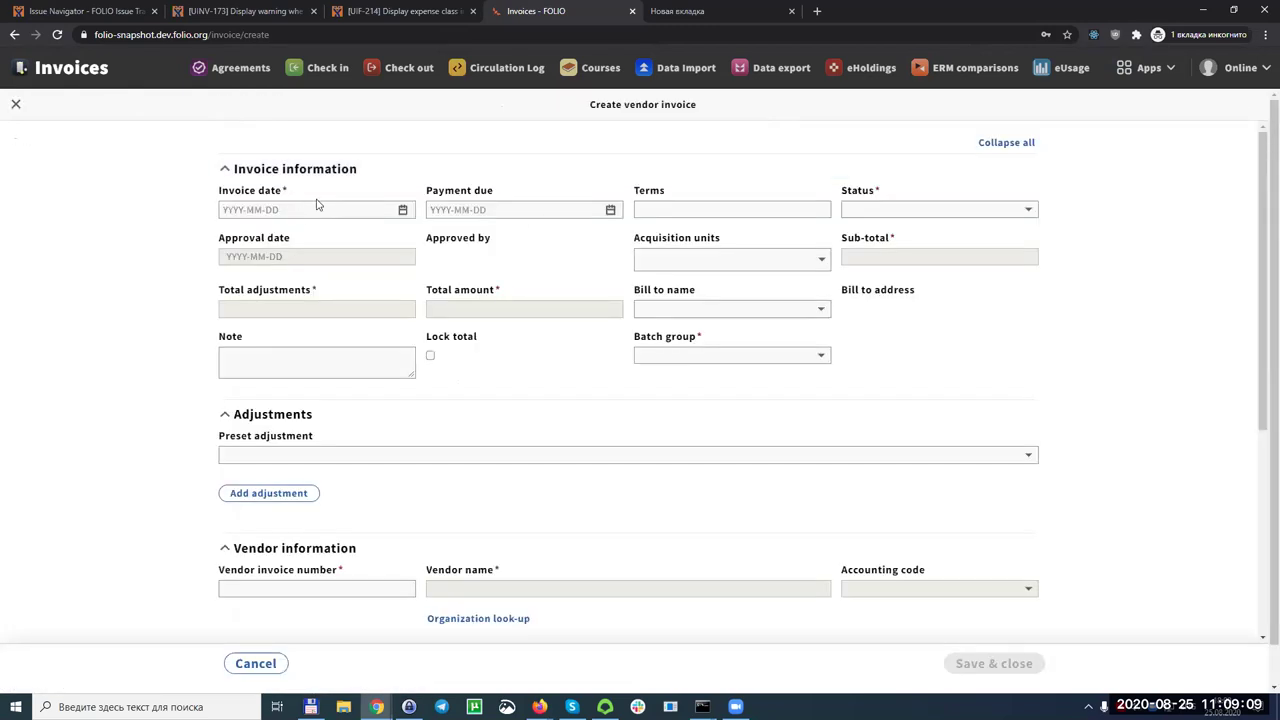
{"action": "left_click", "coordinate": [403, 210]}
{"action": "left_click", "coordinate": [280, 460]}
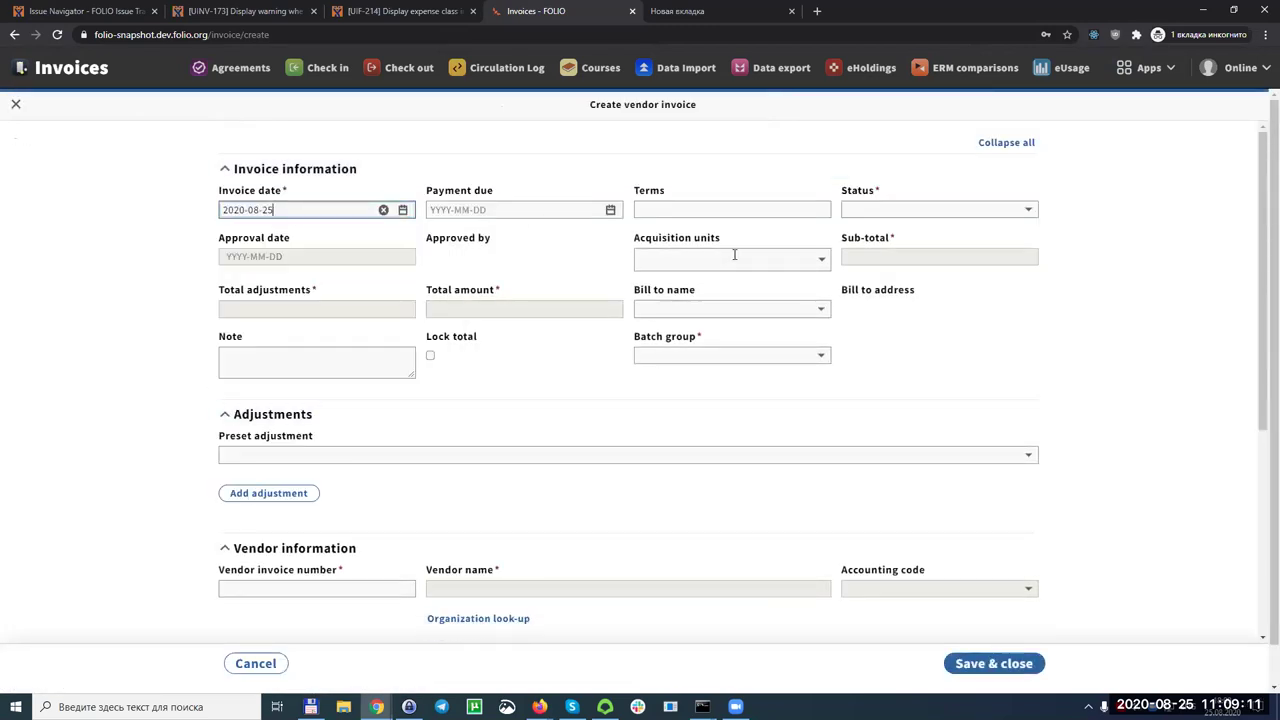
{"action": "left_click", "coordinate": [876, 213]}
{"action": "left_click", "coordinate": [866, 235]}
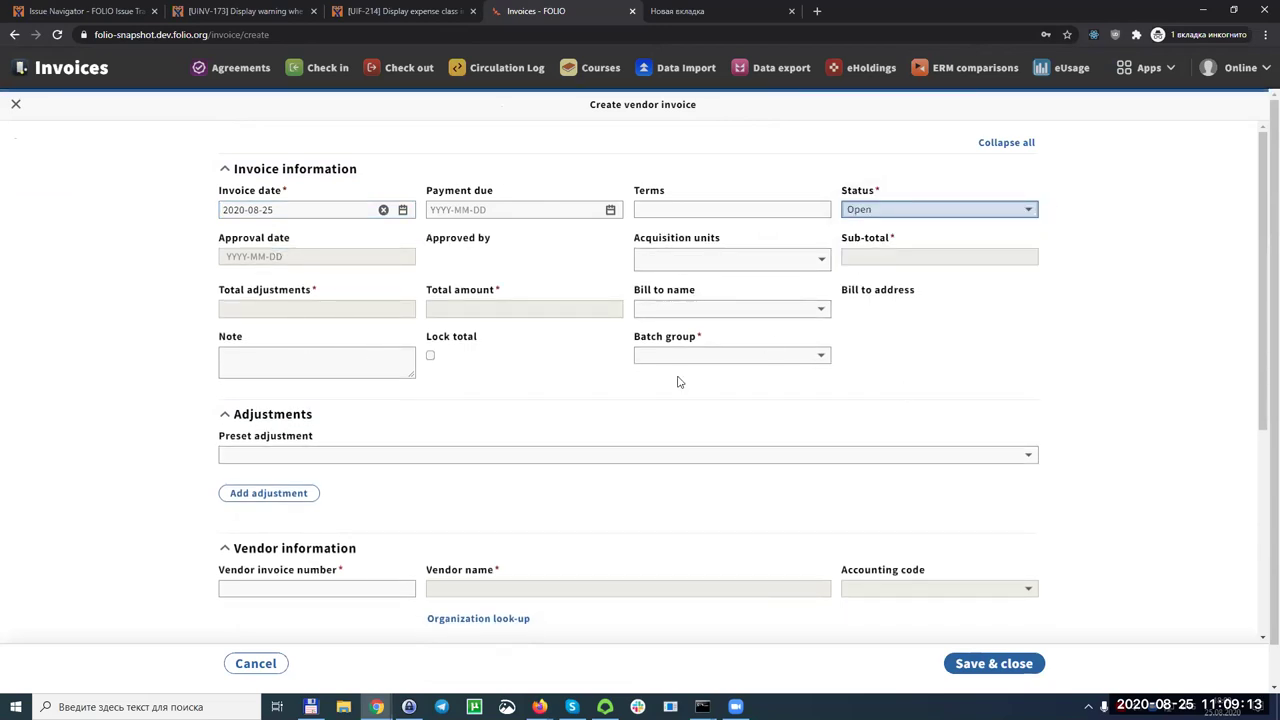
{"action": "left_click", "coordinate": [741, 356]}
{"action": "left_click", "coordinate": [694, 402]}
Enter gfhgfh as the vendor invoice number, choose the active organization Amazon.com as vendor, and save the invoice.
{"action": "left_click", "coordinate": [365, 587]}
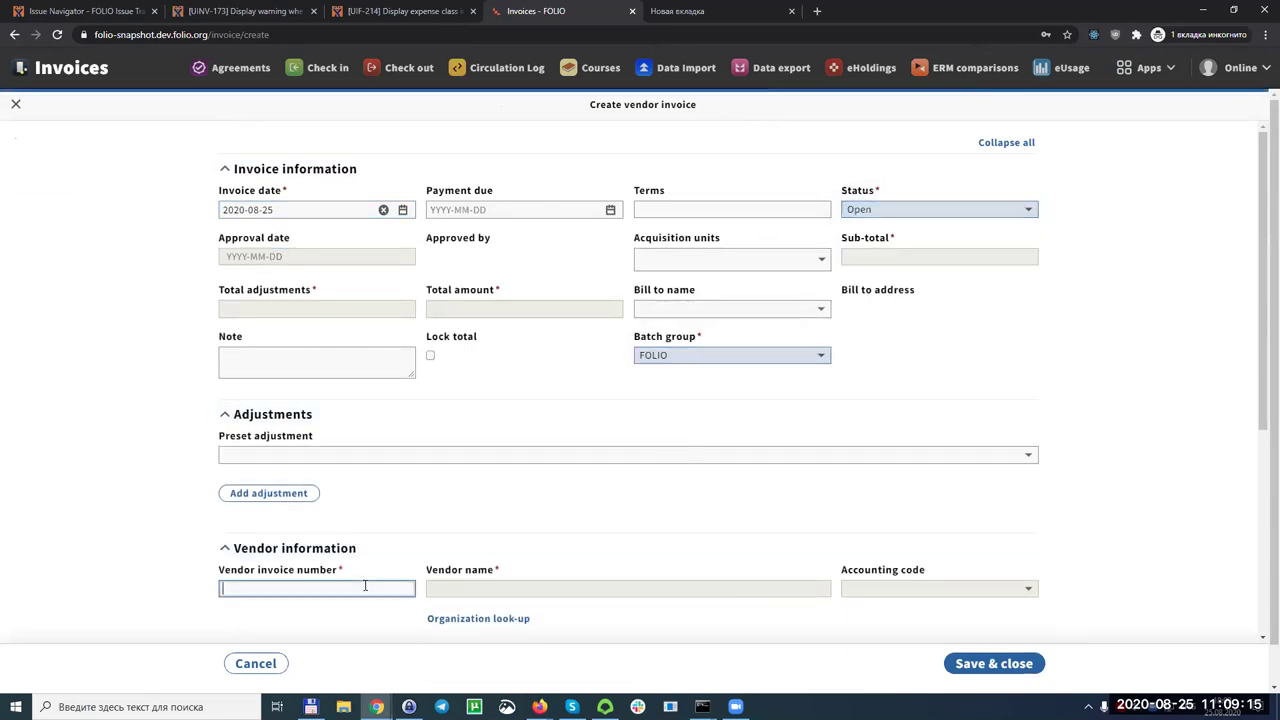
{"action": "type", "text": "gfhgfh"}
{"action": "left_click", "coordinate": [478, 619]}
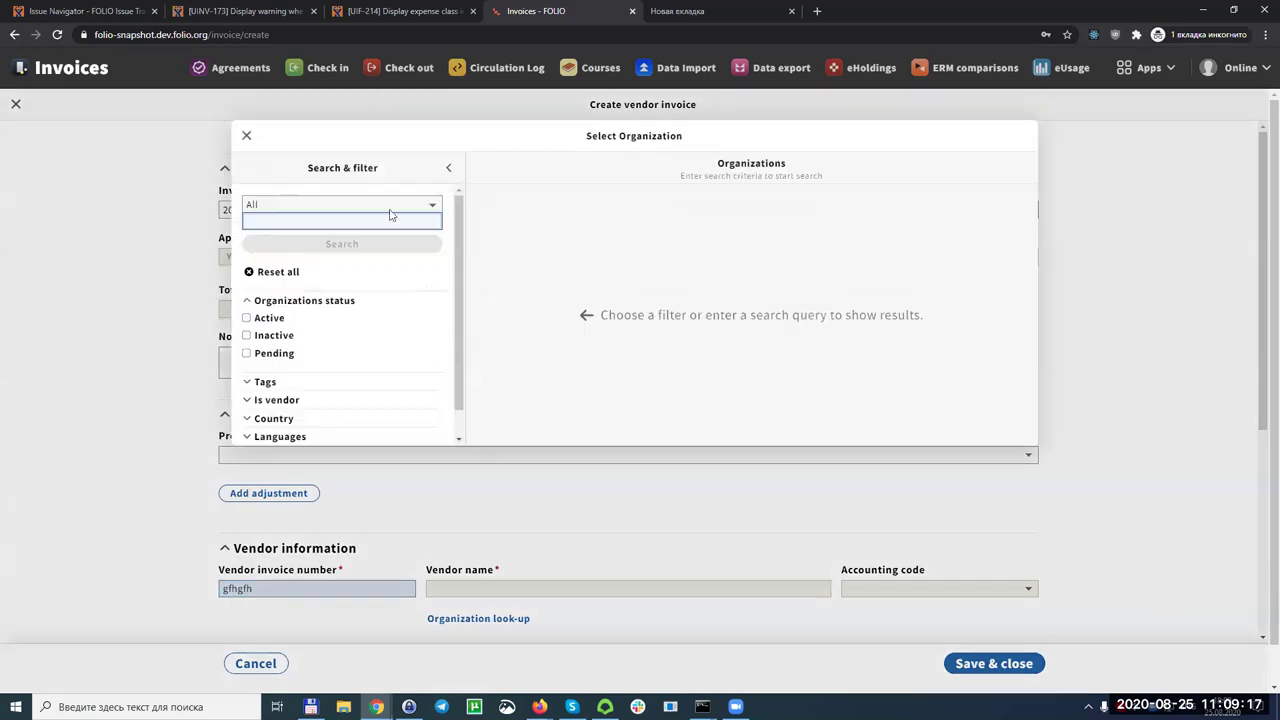
{"action": "left_click", "coordinate": [268, 309]}
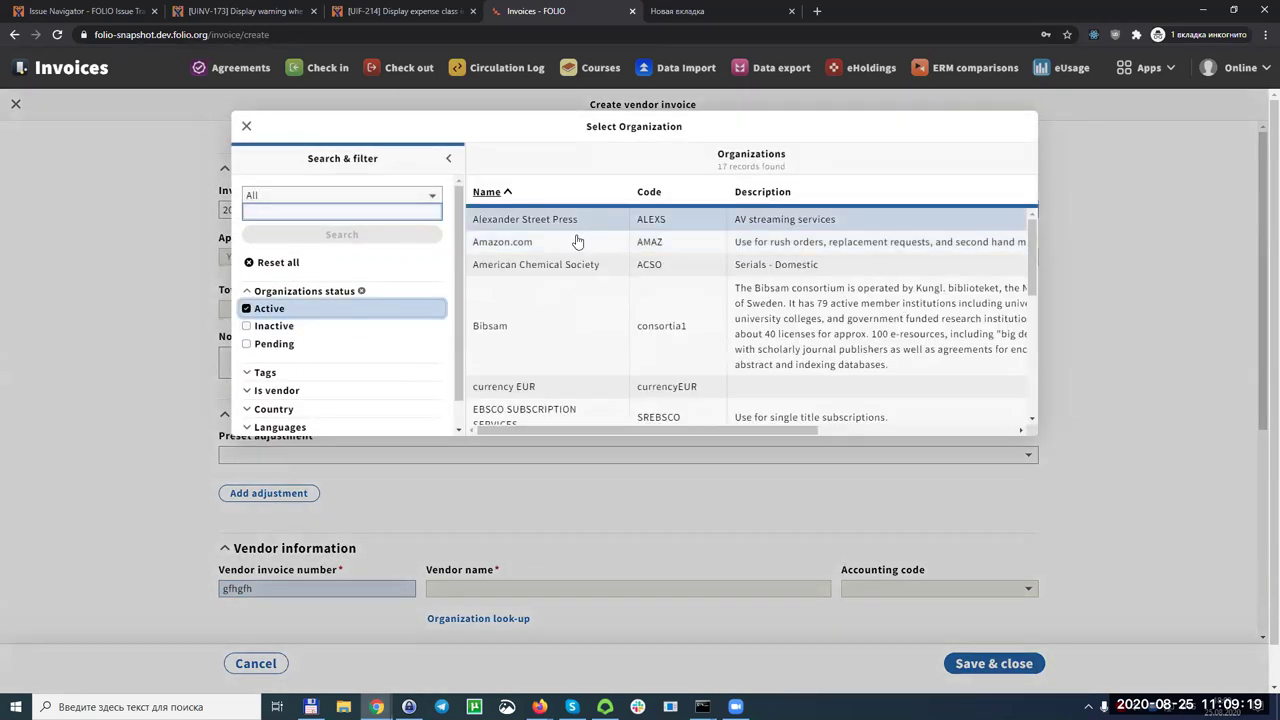
{"action": "left_click", "coordinate": [574, 242]}
{"action": "left_click", "coordinate": [982, 663]}
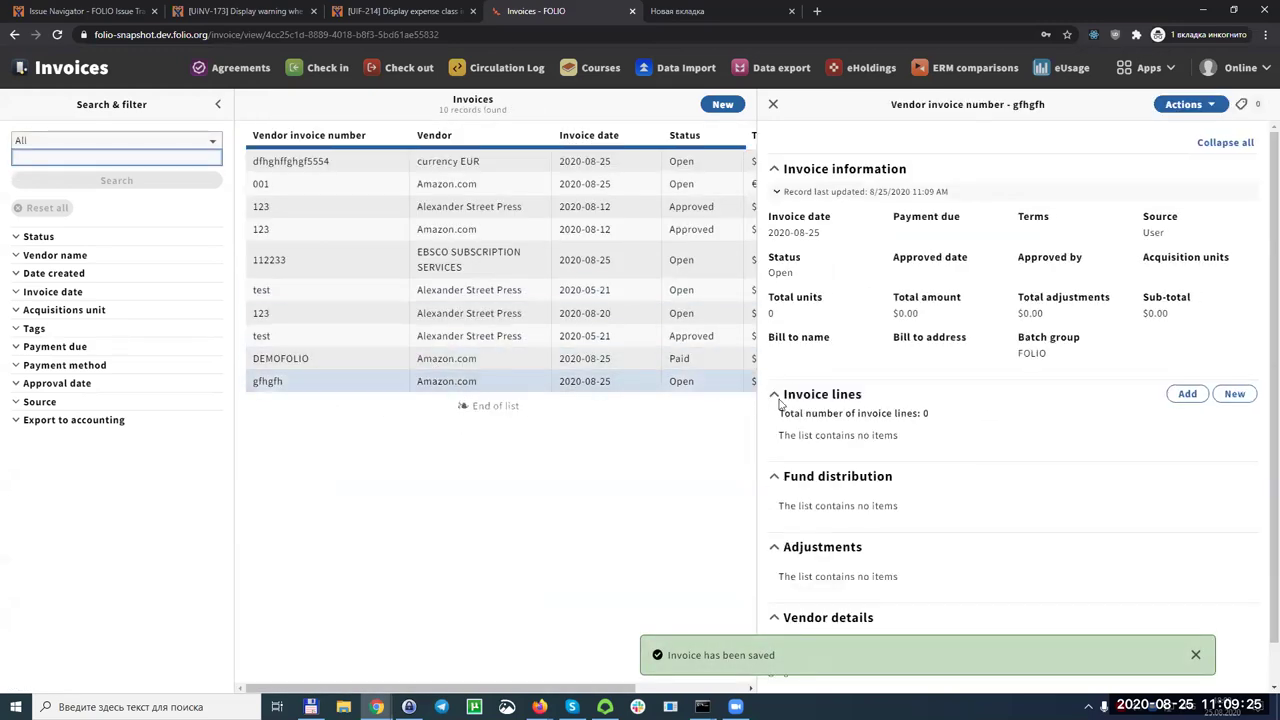
Search order lines for "demo" and add the already paid Demo item line to the gfhgfh invoice.
{"action": "scroll", "coordinate": [1005, 501], "scroll_direction": "down", "scroll_amount": 1}
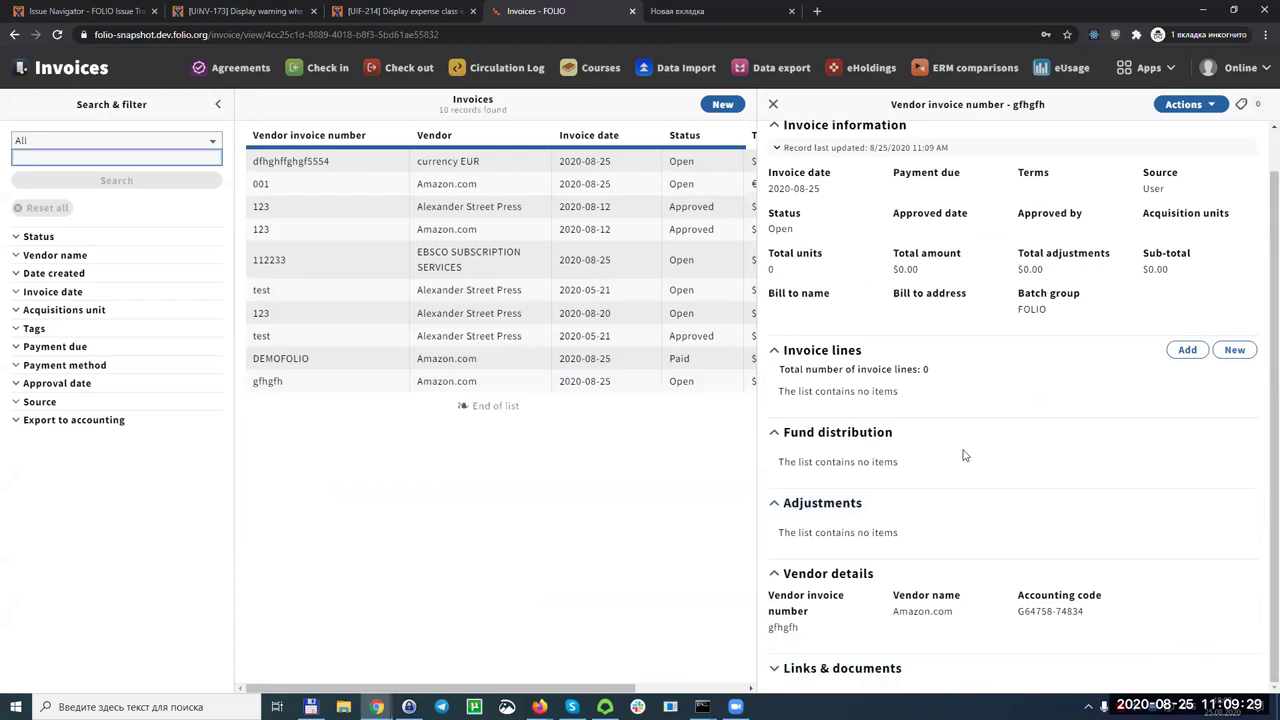
{"action": "left_click", "coordinate": [1177, 352]}
{"action": "scroll", "coordinate": [300, 400], "scroll_direction": "down", "scroll_amount": 3}
{"action": "scroll", "coordinate": [295, 300], "scroll_direction": "up", "scroll_amount": 3}
{"action": "type", "text": "demo"}
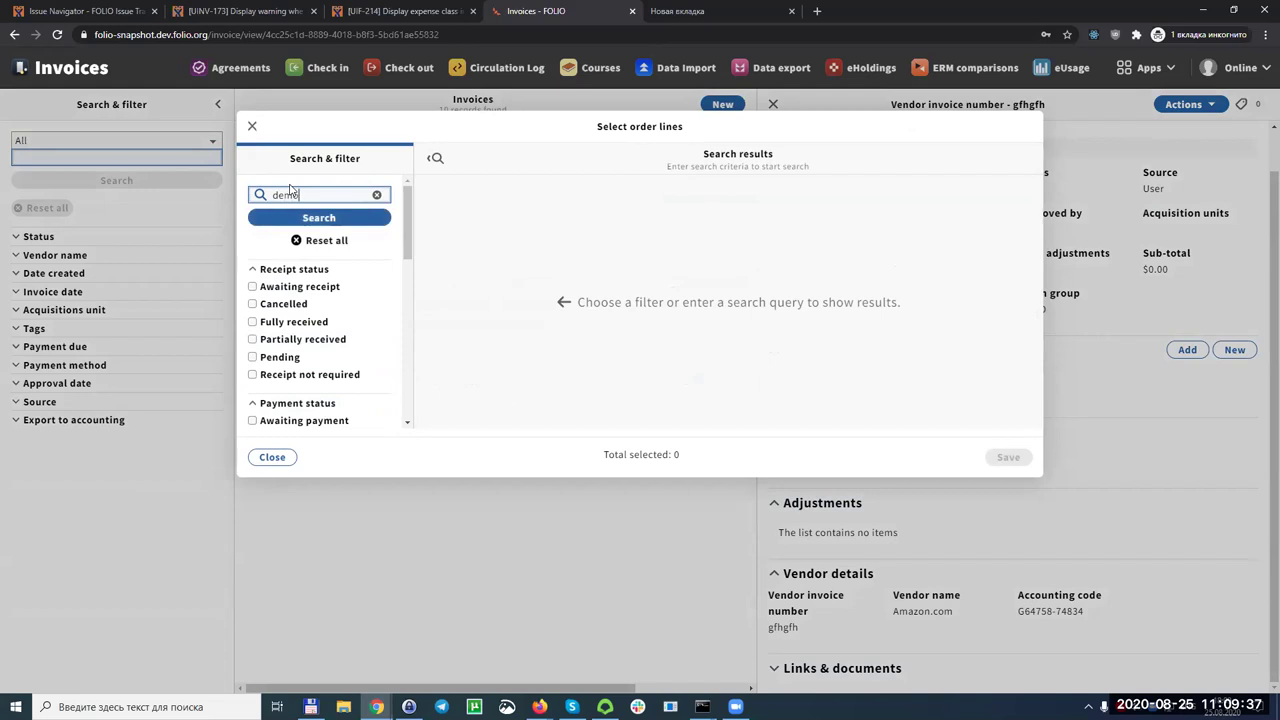
{"action": "left_click", "coordinate": [318, 218]}
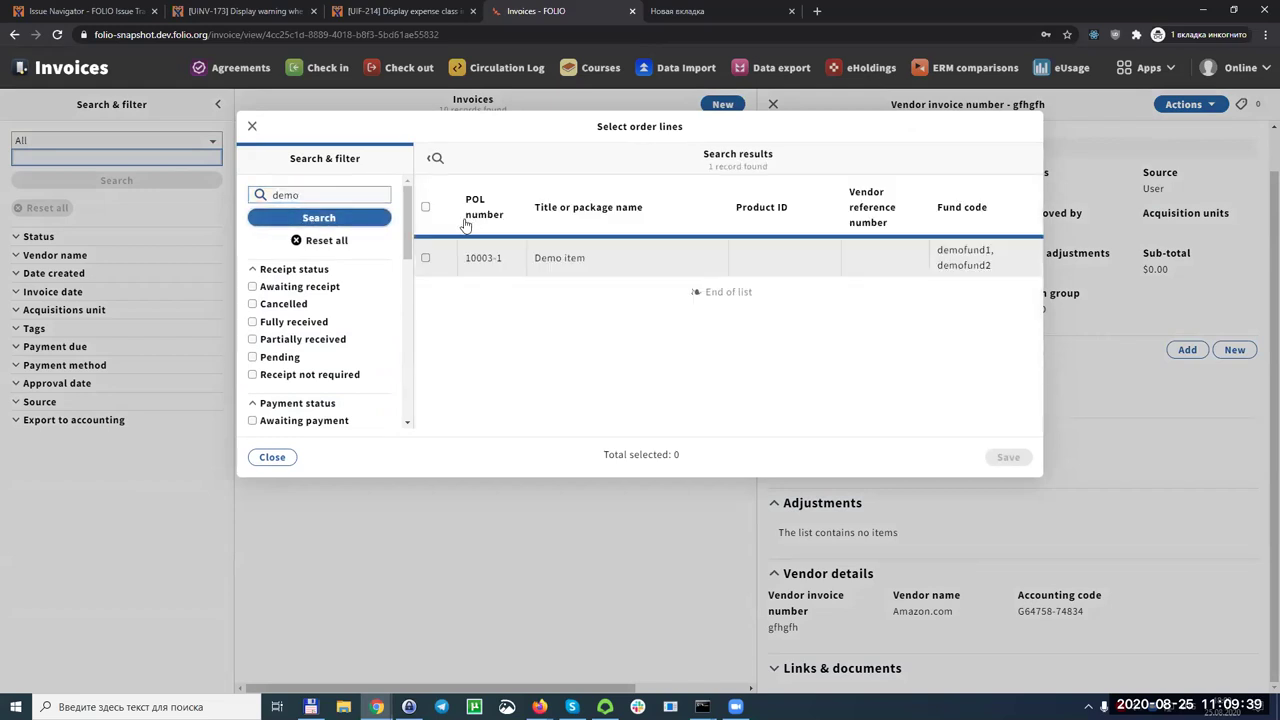
{"action": "left_click", "coordinate": [427, 259]}
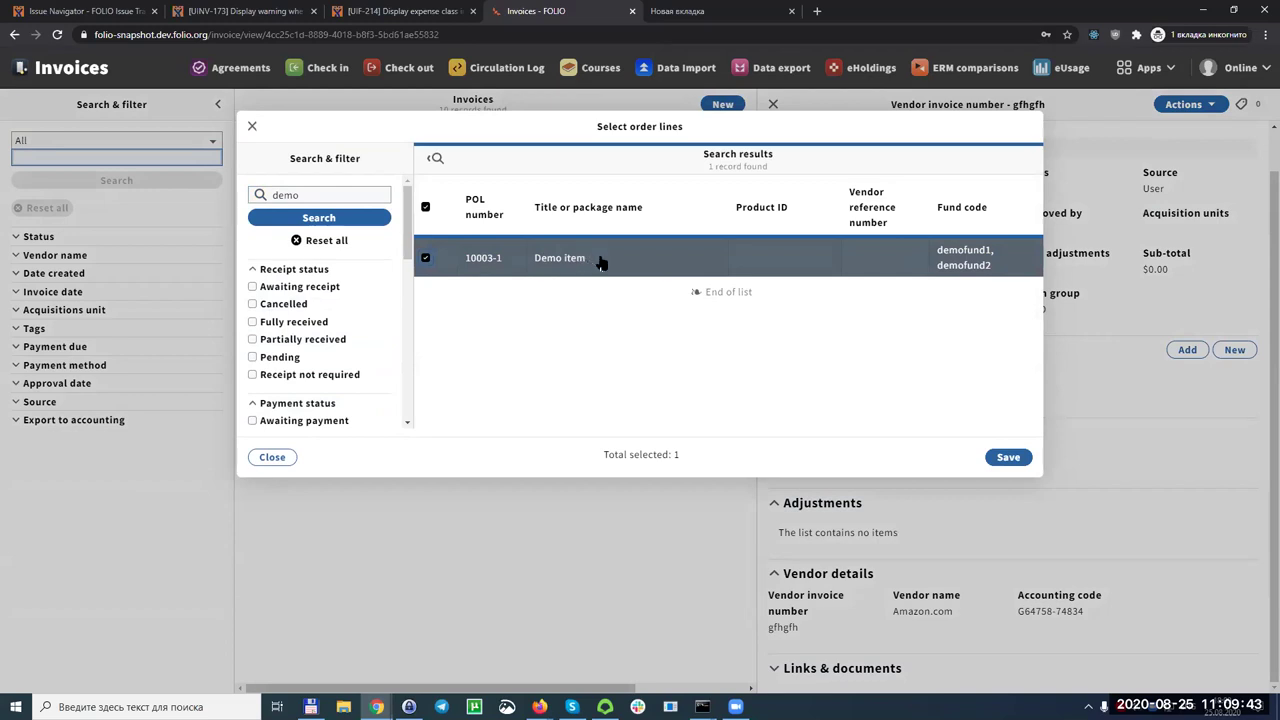
{"action": "left_click", "coordinate": [1005, 464]}
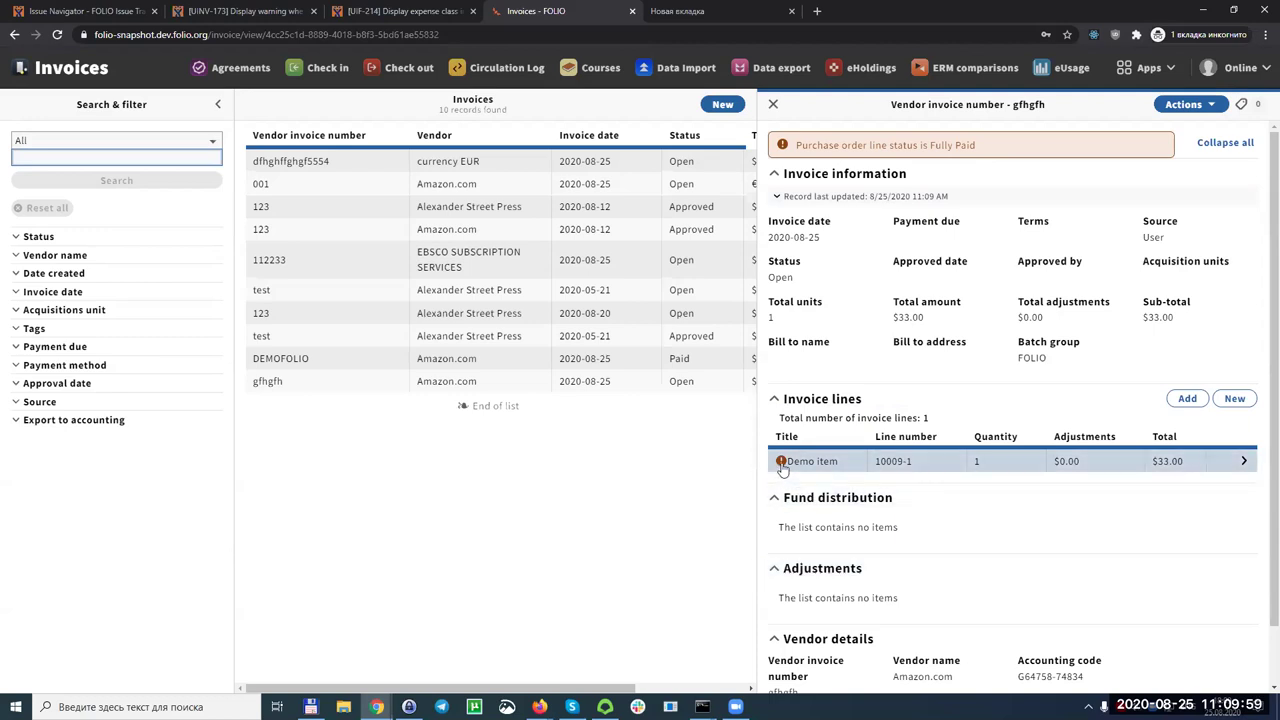
{"action": "scroll", "coordinate": [797, 484], "scroll_direction": "down", "scroll_amount": 1}
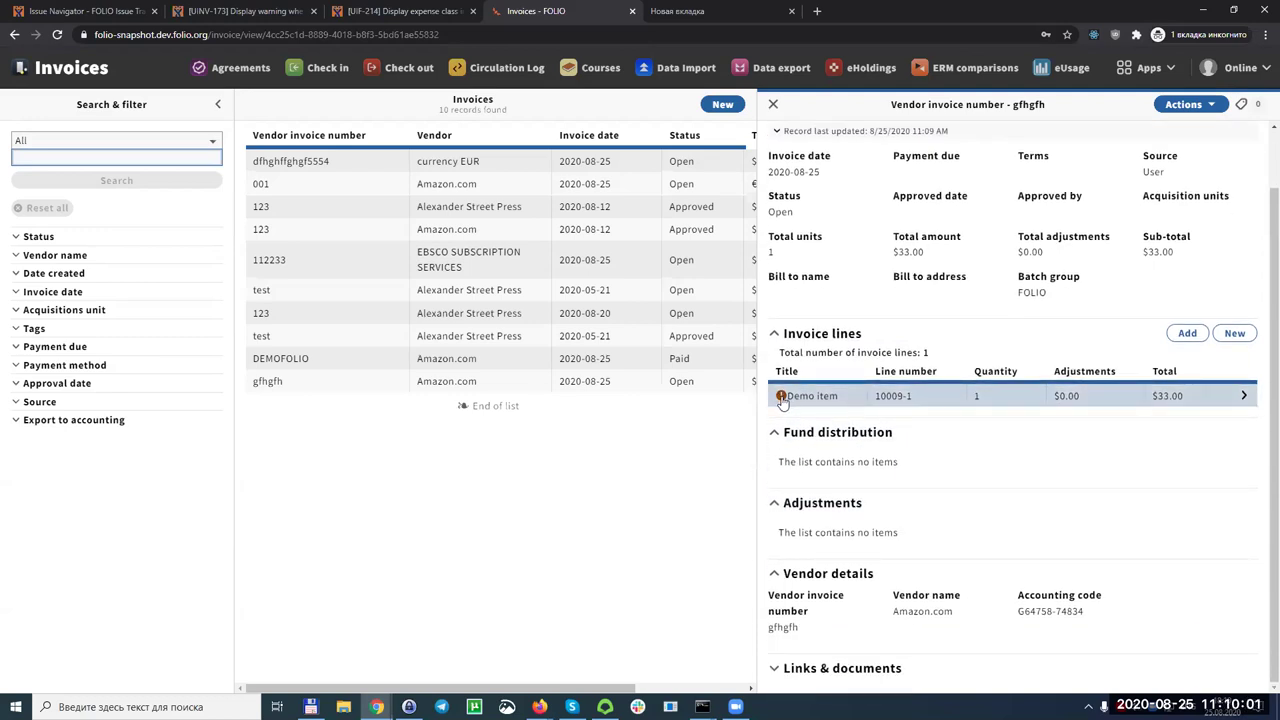
{"action": "left_click", "coordinate": [1197, 340]}
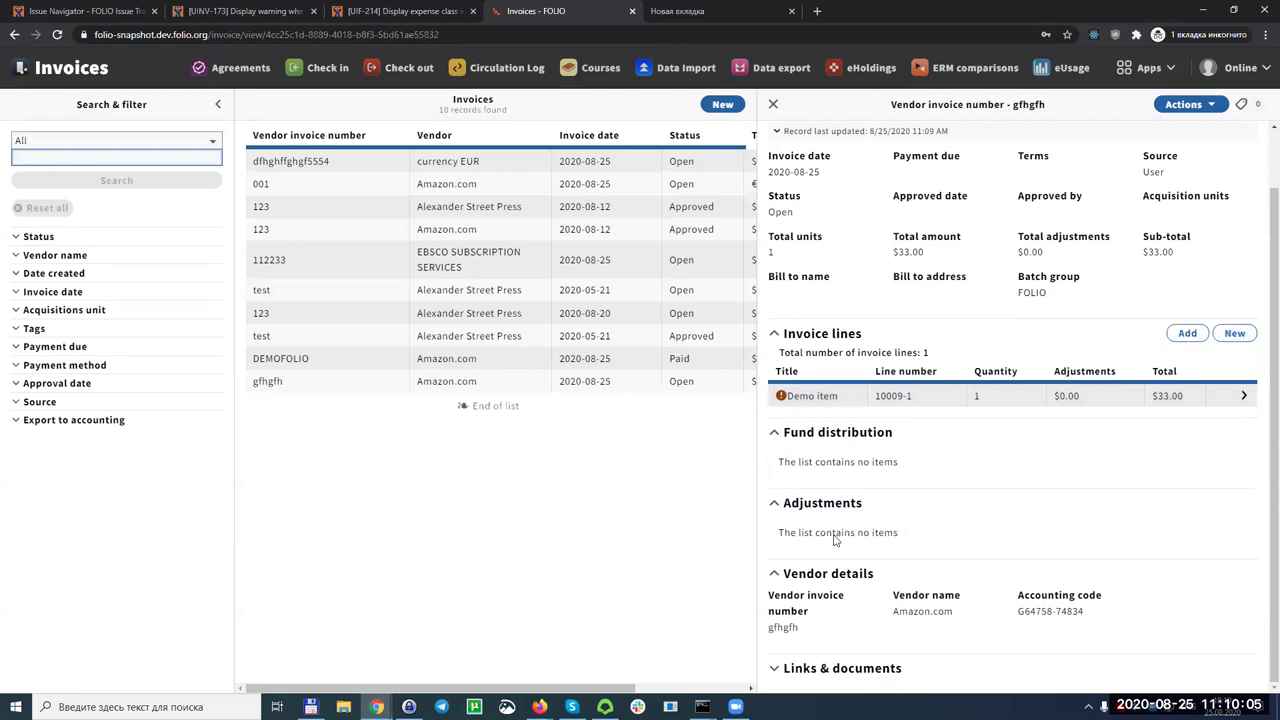
{"action": "left_click", "coordinate": [271, 457]}
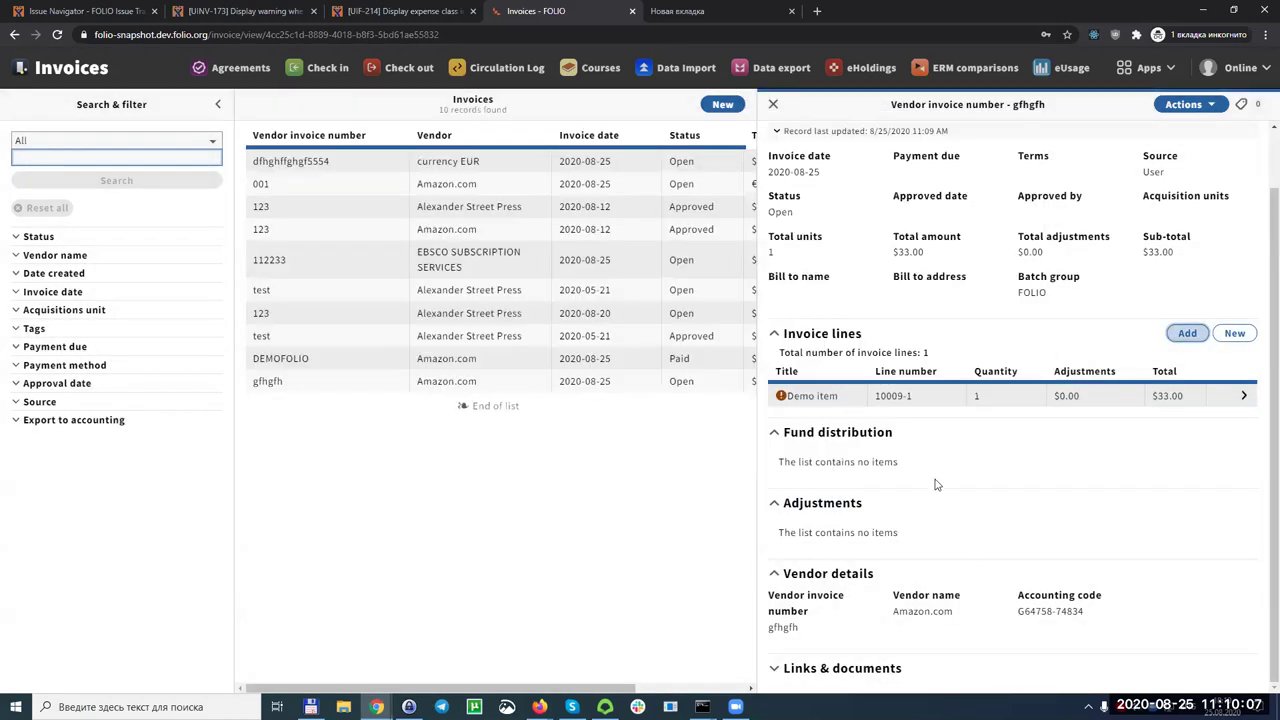
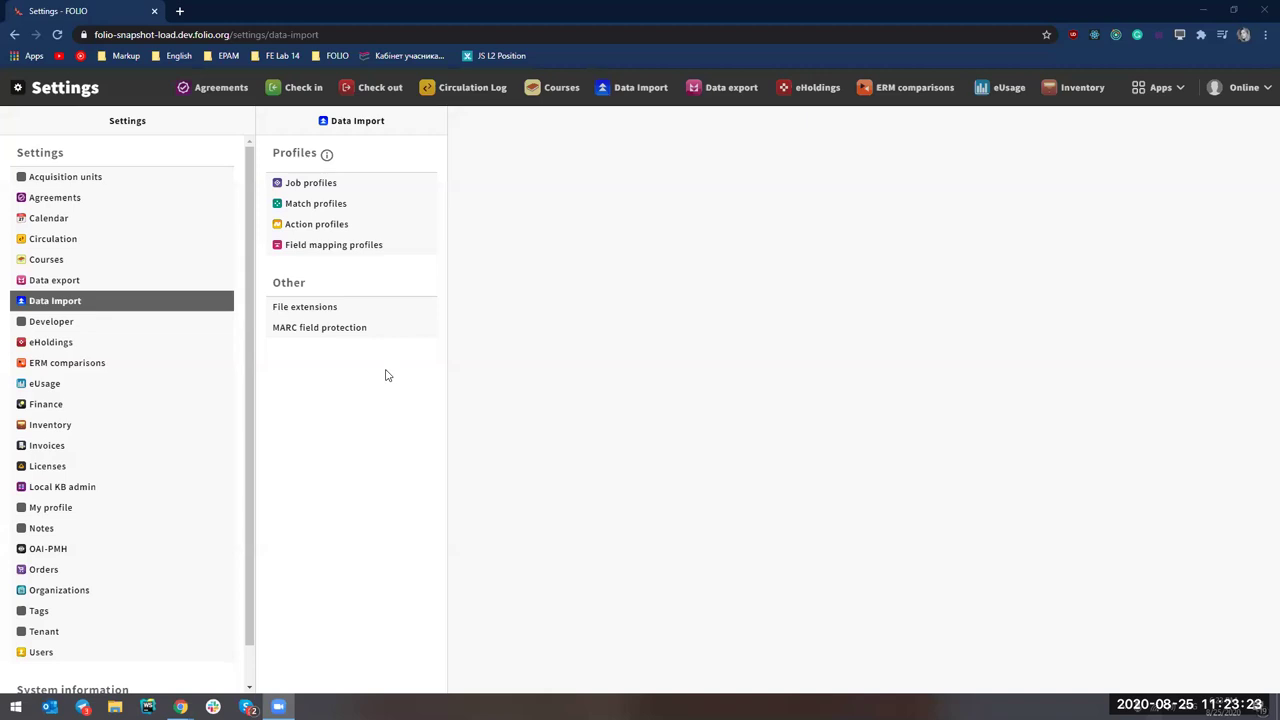
Add a MARC field protection entry for field 888 with data fgh and save it.
{"action": "left_click", "coordinate": [339, 330]}
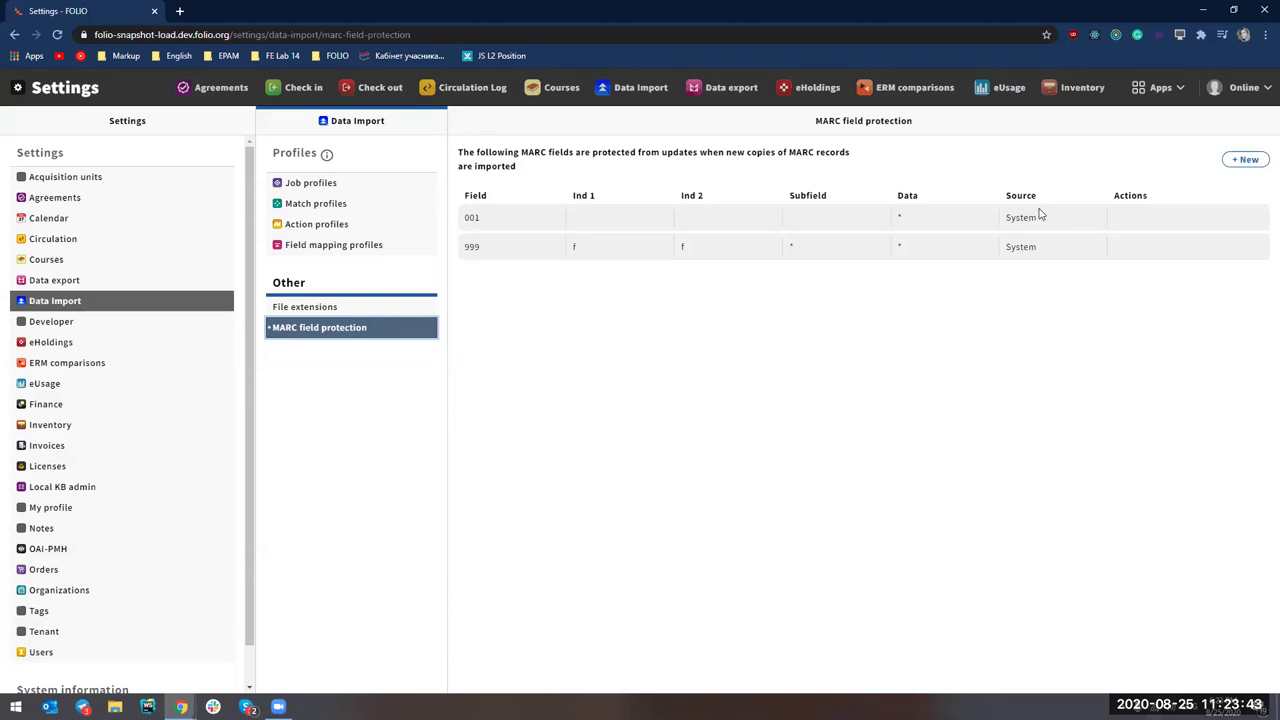
{"action": "left_click", "coordinate": [1250, 163]}
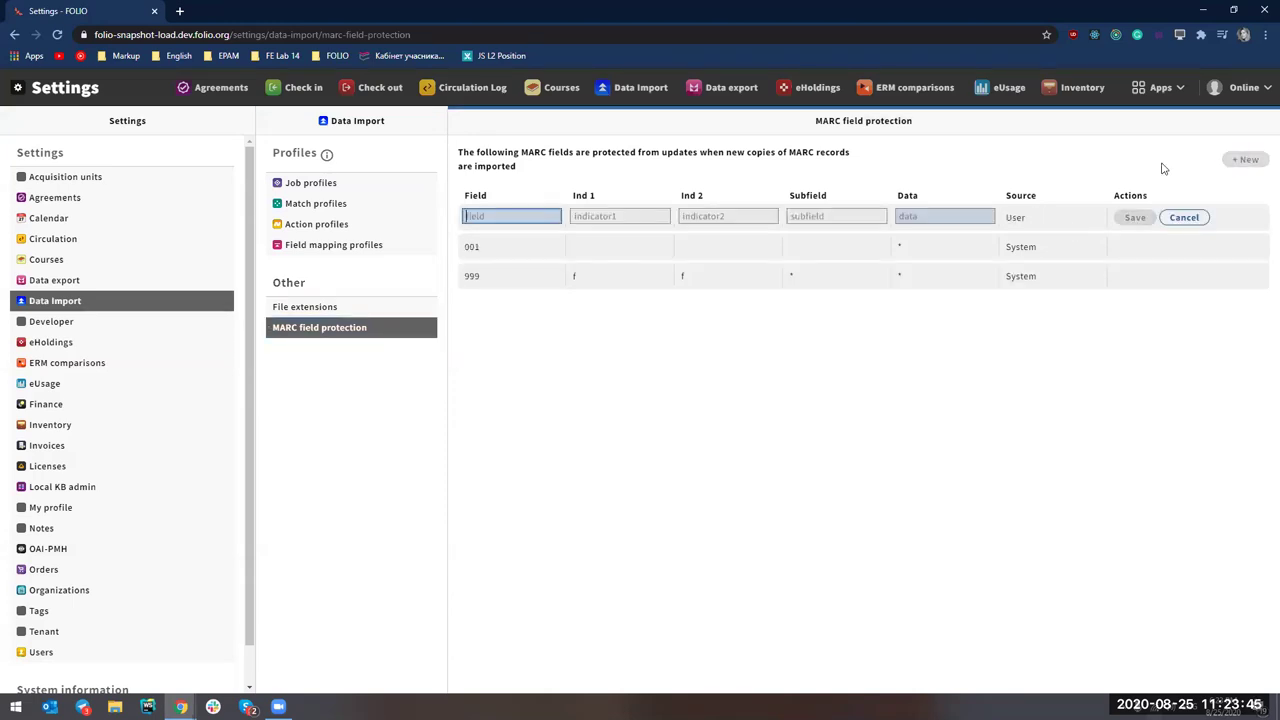
{"action": "type", "text": "888"}
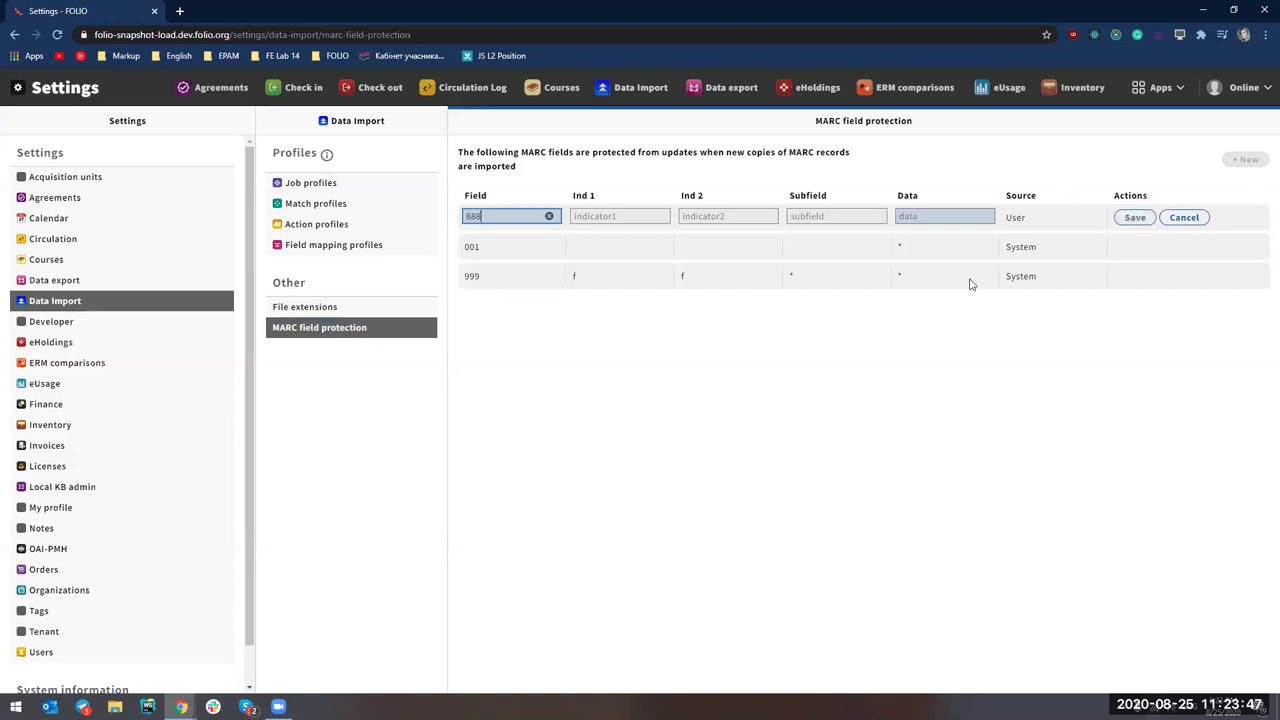
{"action": "left_click", "coordinate": [983, 214]}
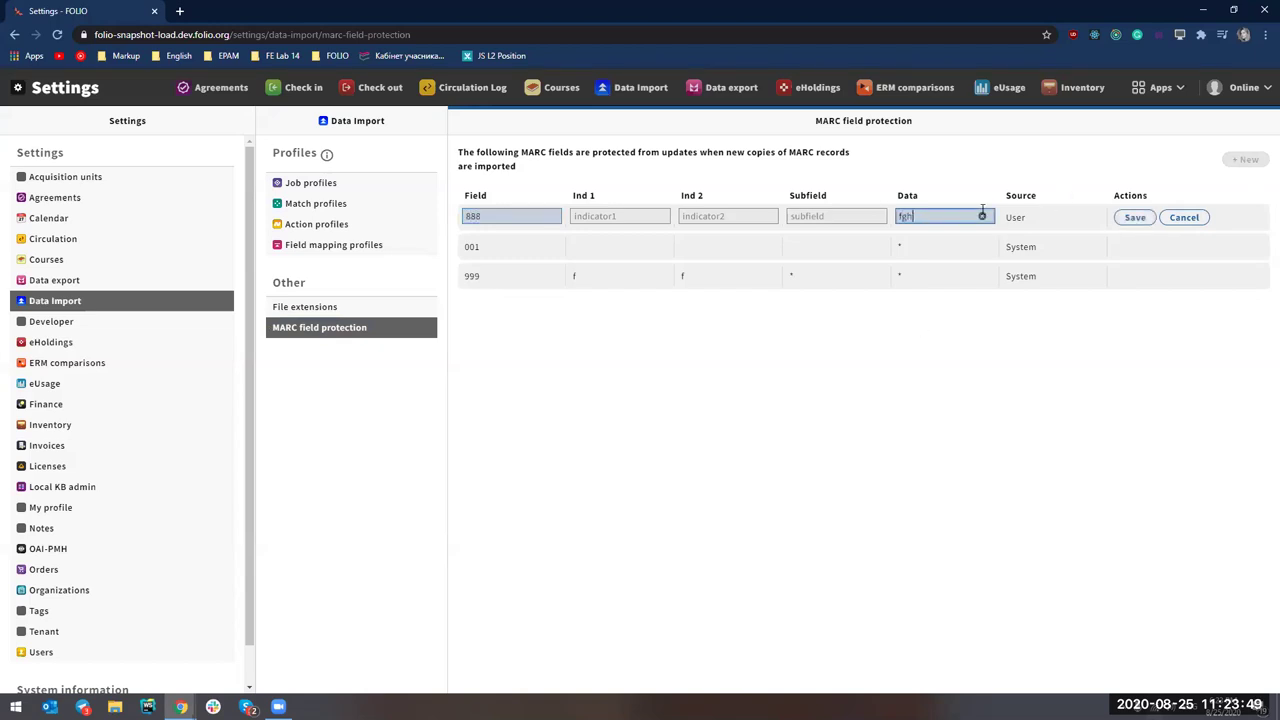
{"action": "left_click", "coordinate": [1133, 218]}
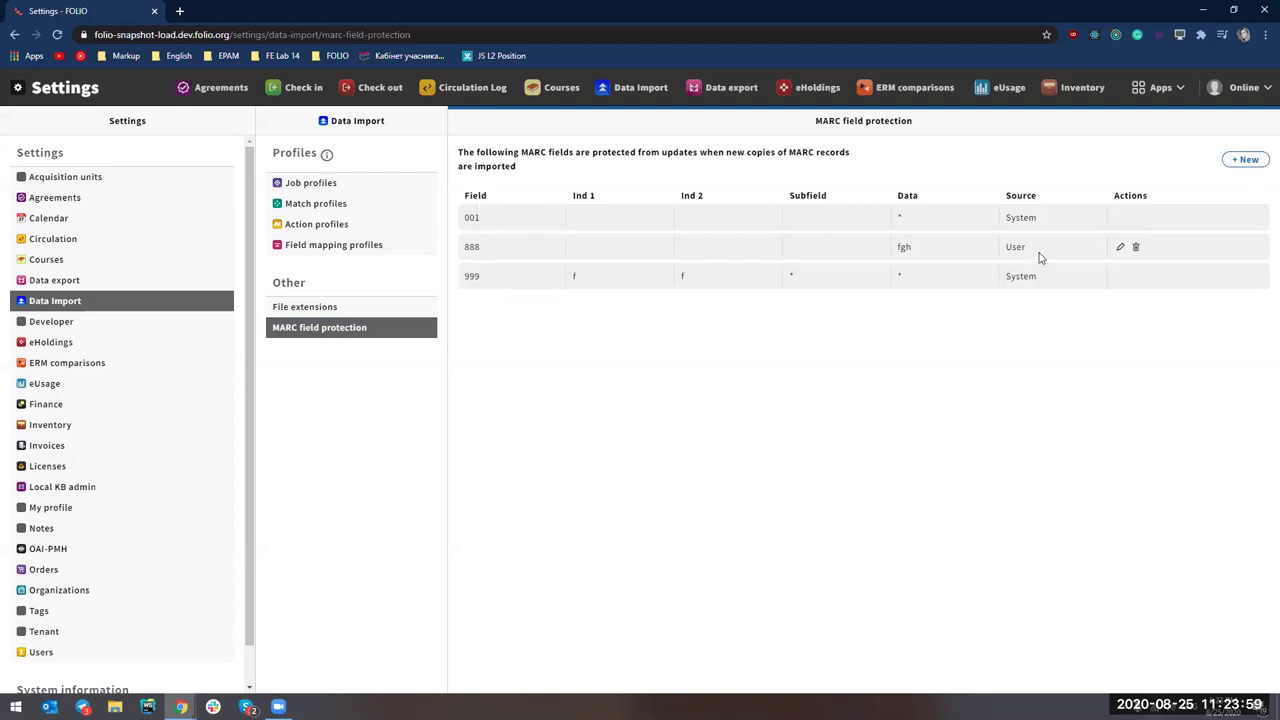
Change the data of the 888 MARC field protection entry to fghtyu, save it, and delete the entry.
{"action": "left_click", "coordinate": [1121, 247]}
{"action": "left_click", "coordinate": [925, 246]}
{"action": "type", "text": "tyu"}
{"action": "left_click", "coordinate": [1135, 246]}
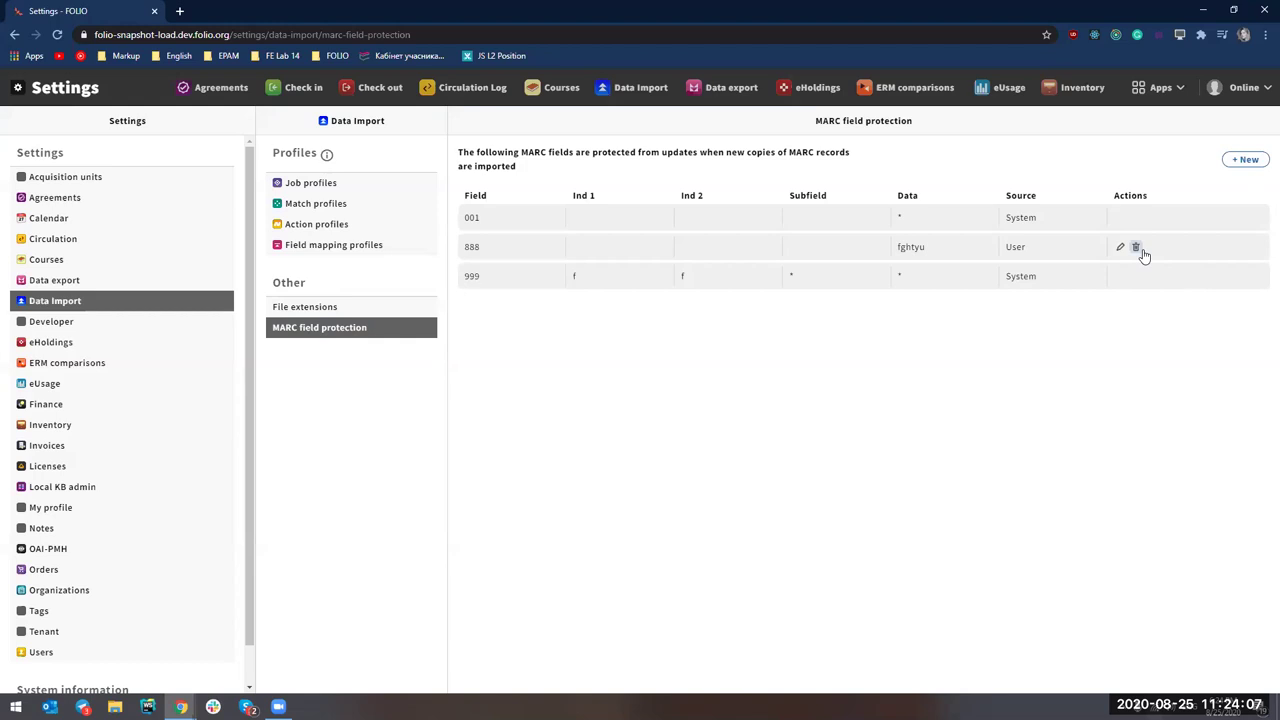
{"action": "left_click", "coordinate": [1136, 247]}
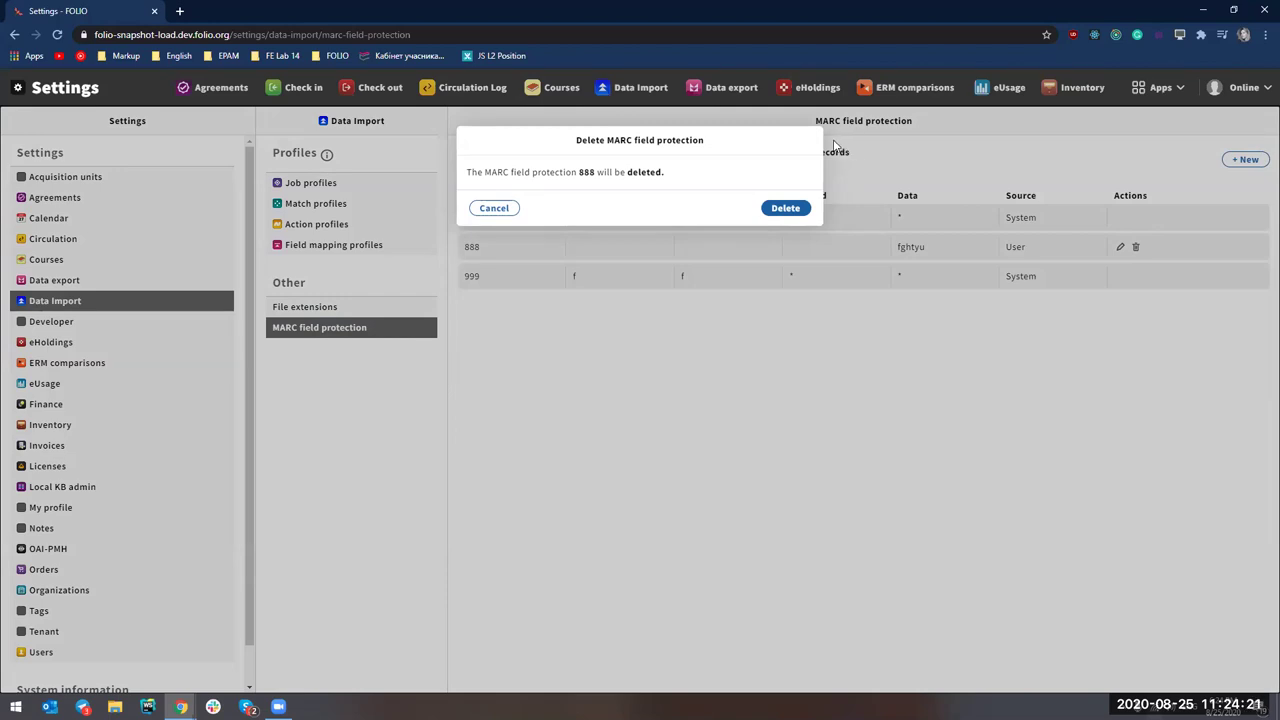
{"action": "left_click", "coordinate": [786, 210]}
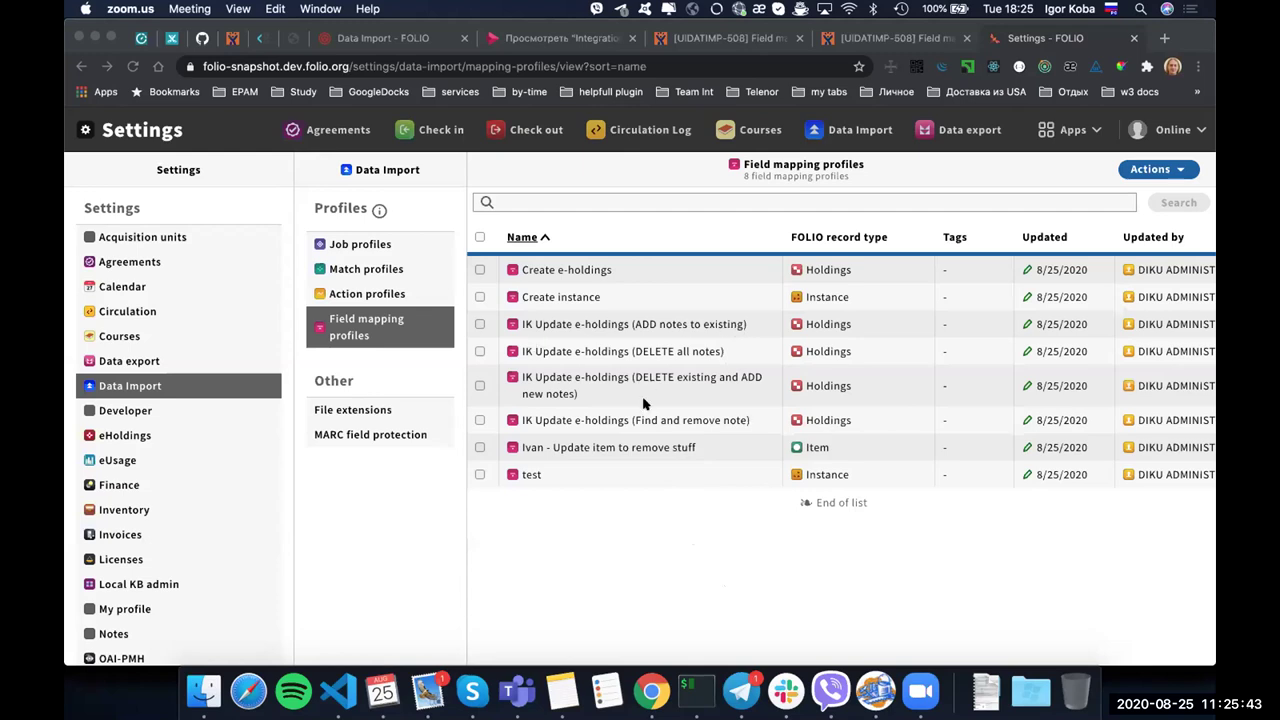
{"action": "left_click", "coordinate": [687, 420]}
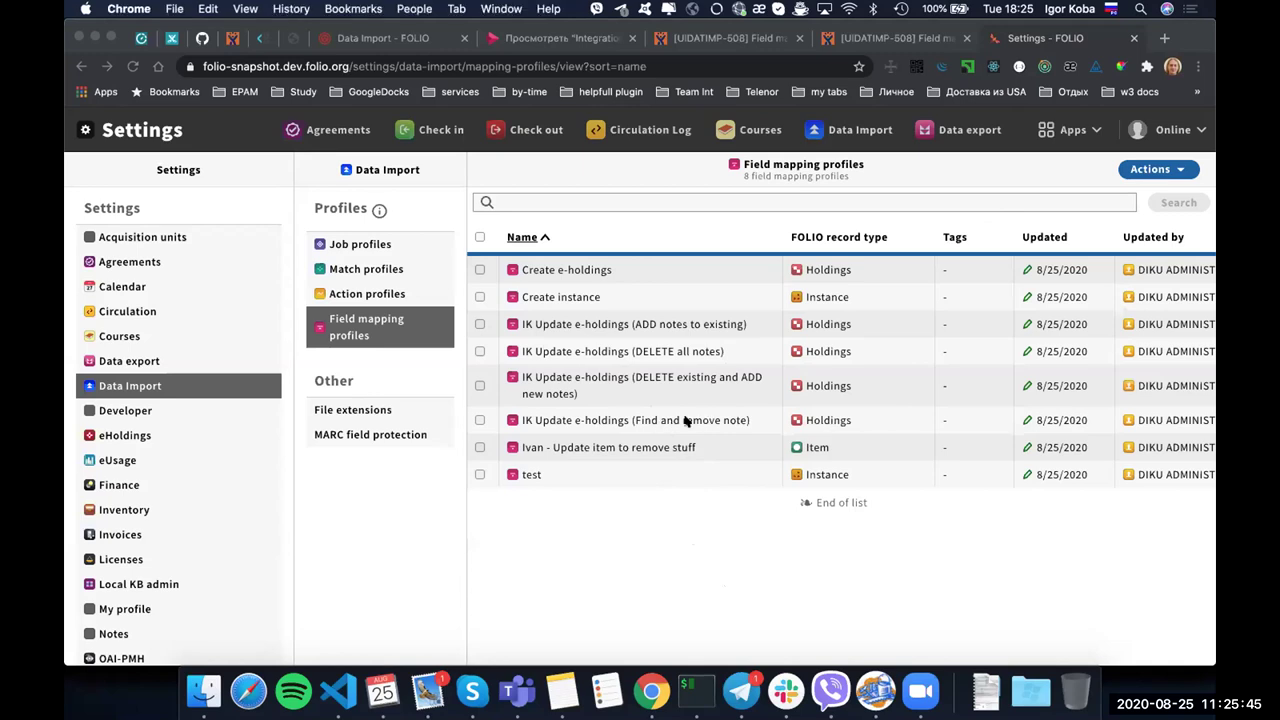
{"action": "left_click", "coordinate": [687, 420]}
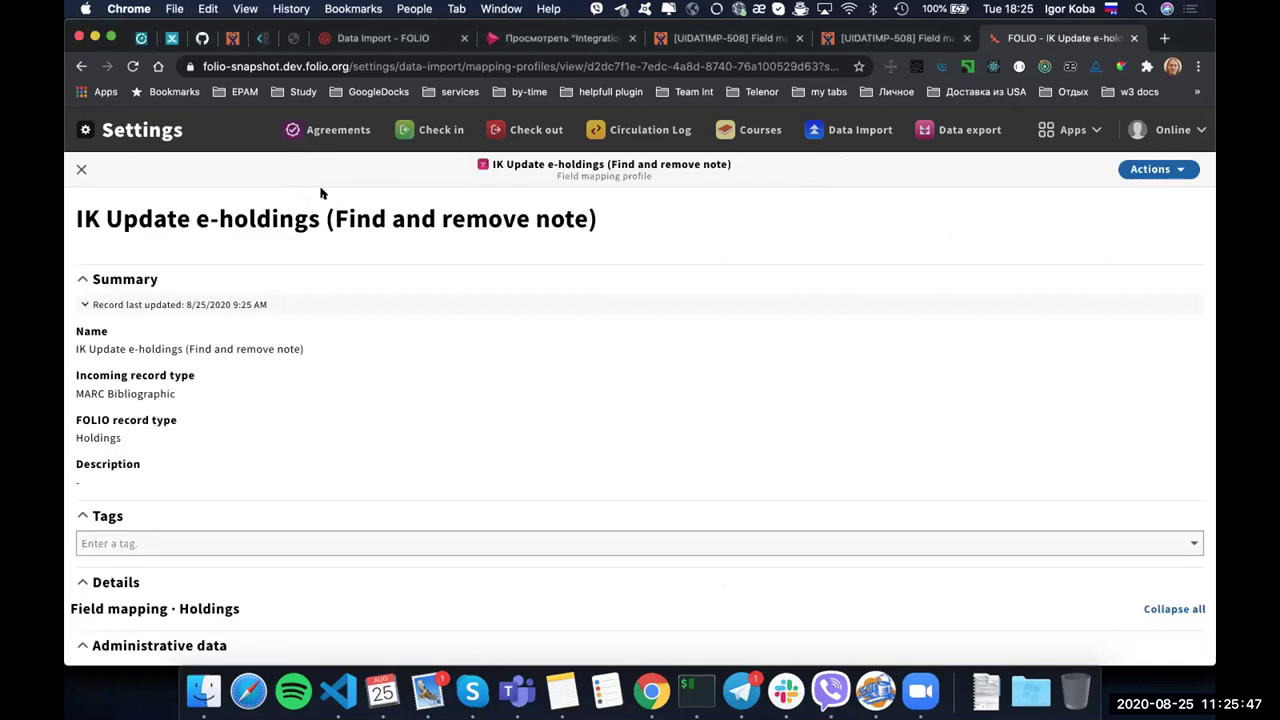
{"action": "left_click", "coordinate": [81, 169]}
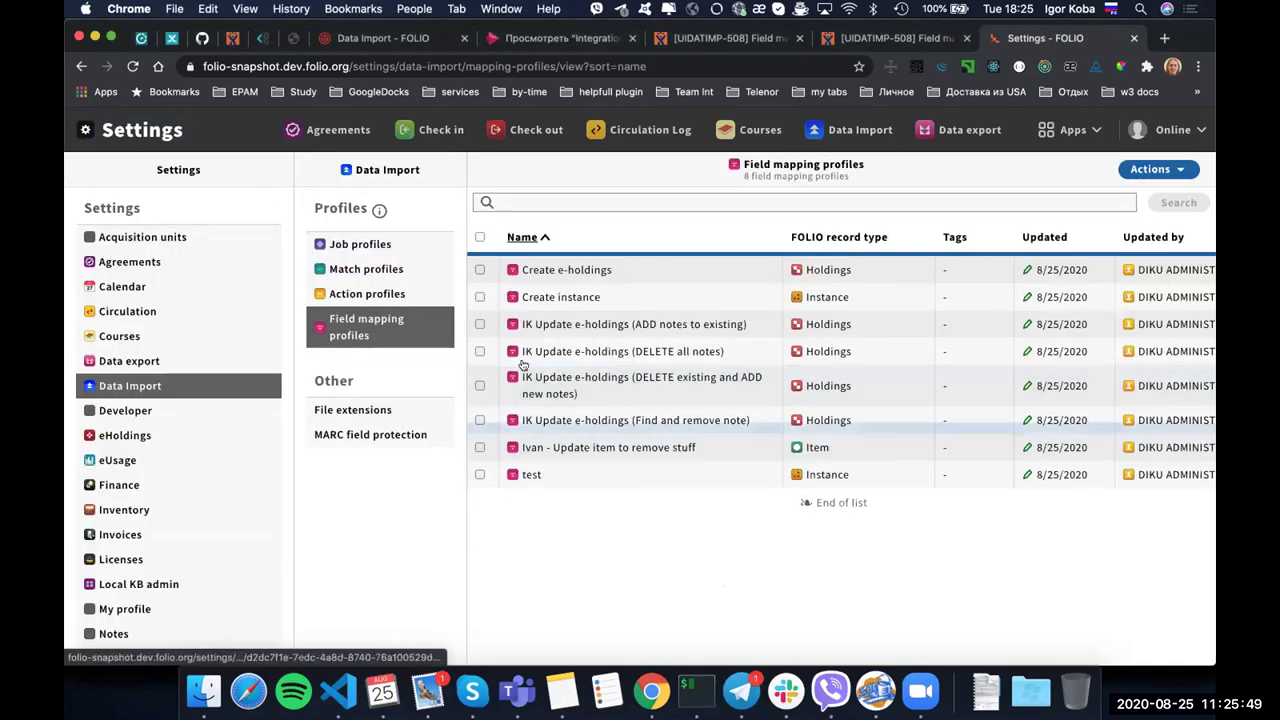
{"action": "left_click", "coordinate": [540, 448]}
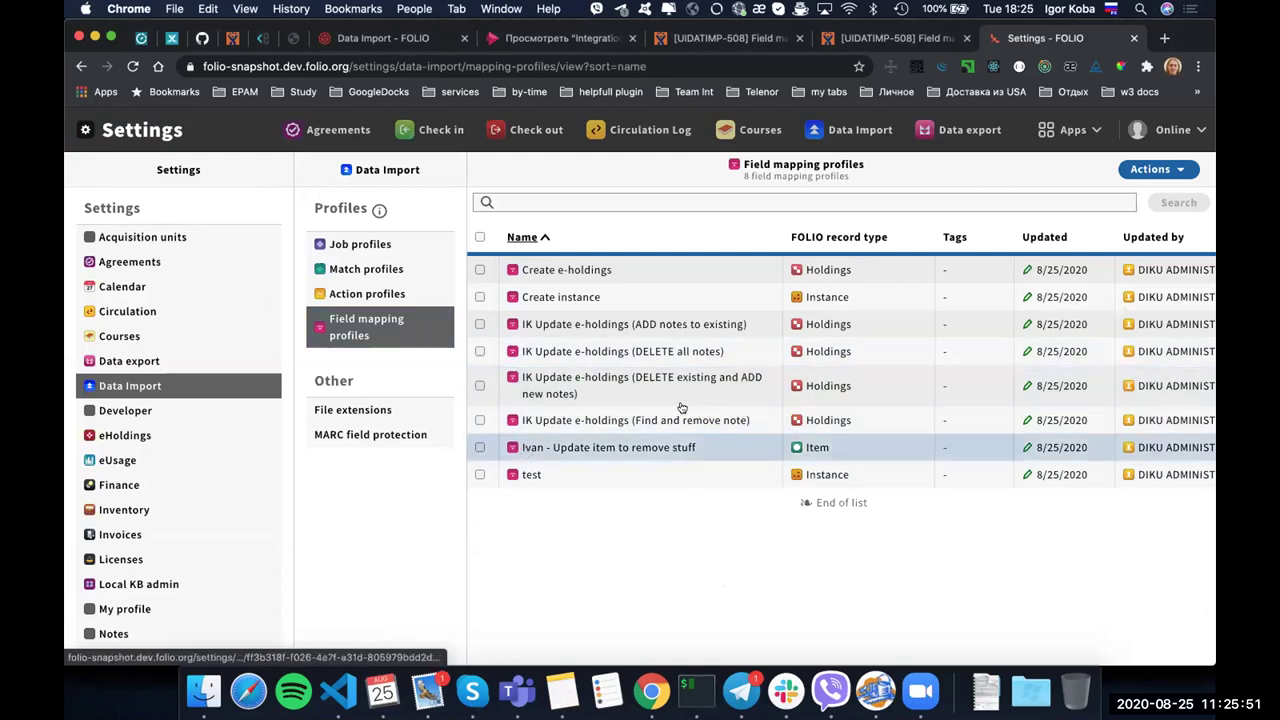
Examine the holdings notes mapping in the field mapping profile IK Update e-holdings (ADD notes to existing), and close the profile.
{"action": "left_click", "coordinate": [729, 324]}
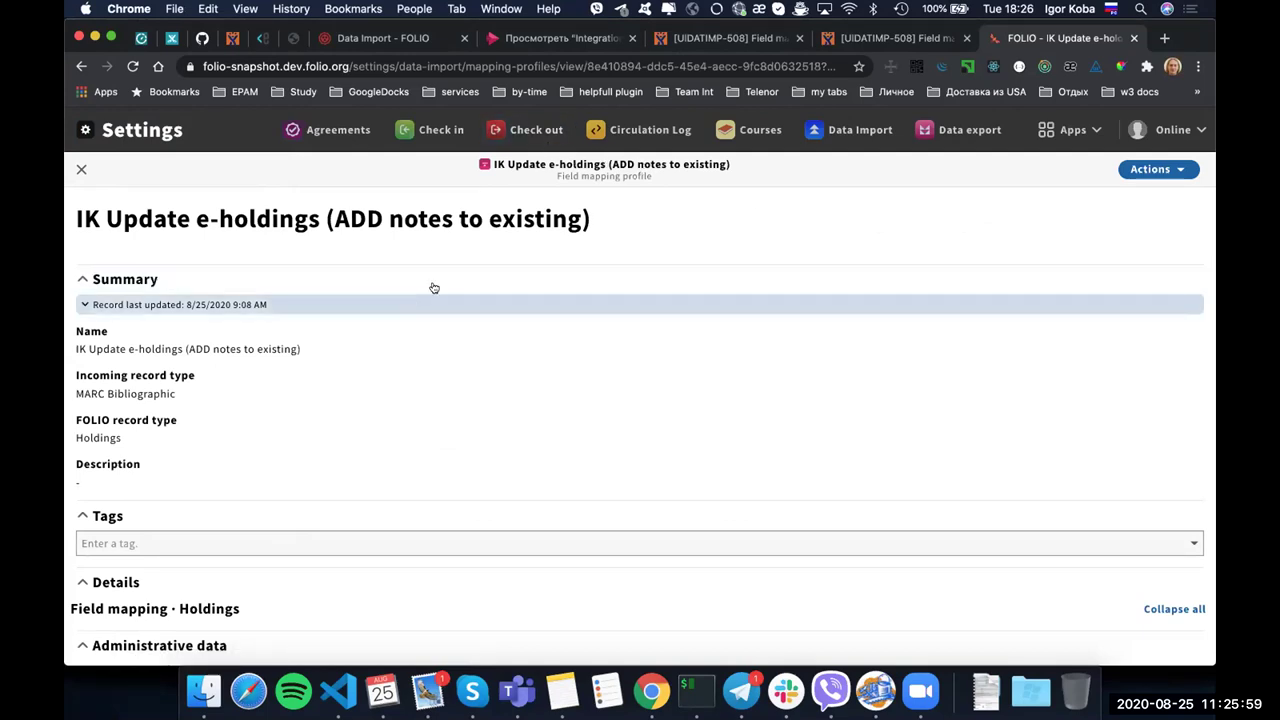
{"action": "scroll", "coordinate": [452, 372], "scroll_direction": "down", "scroll_amount": 1}
{"action": "scroll", "coordinate": [452, 373], "scroll_direction": "down", "scroll_amount": 20}
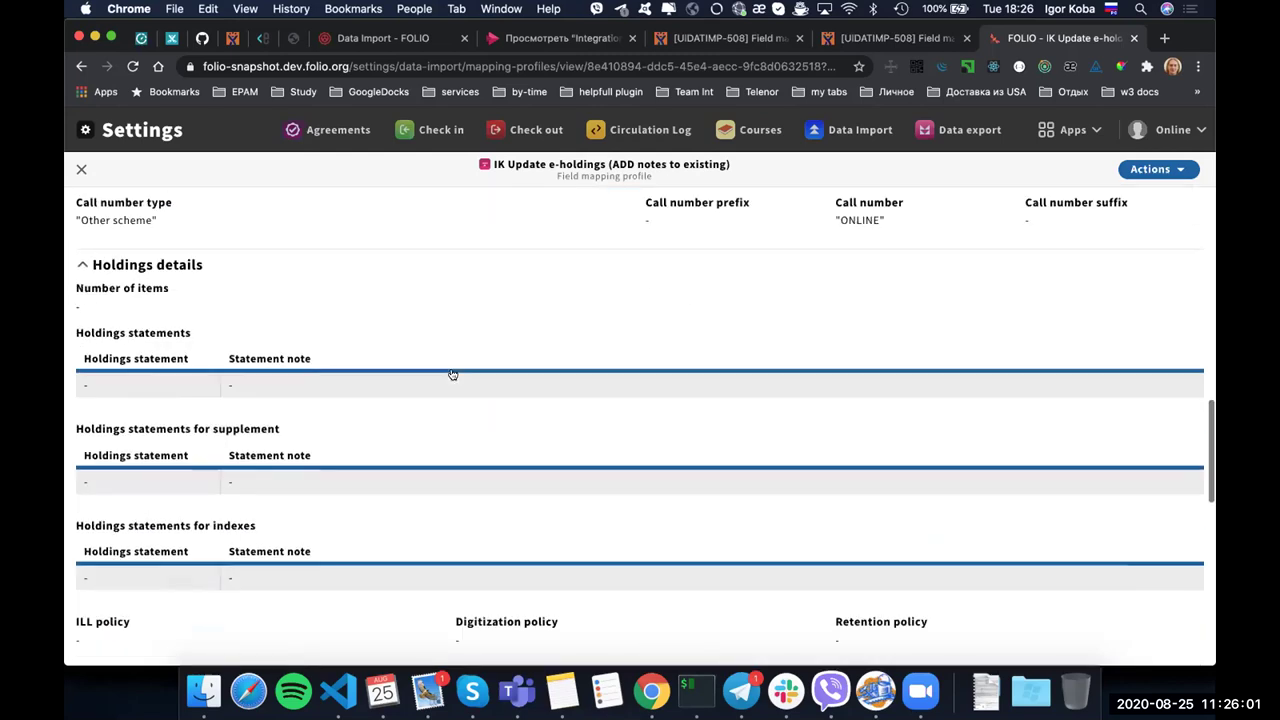
{"action": "scroll", "coordinate": [420, 367], "scroll_direction": "down", "scroll_amount": 3}
{"action": "scroll", "coordinate": [320, 330], "scroll_direction": "up", "scroll_amount": 4}
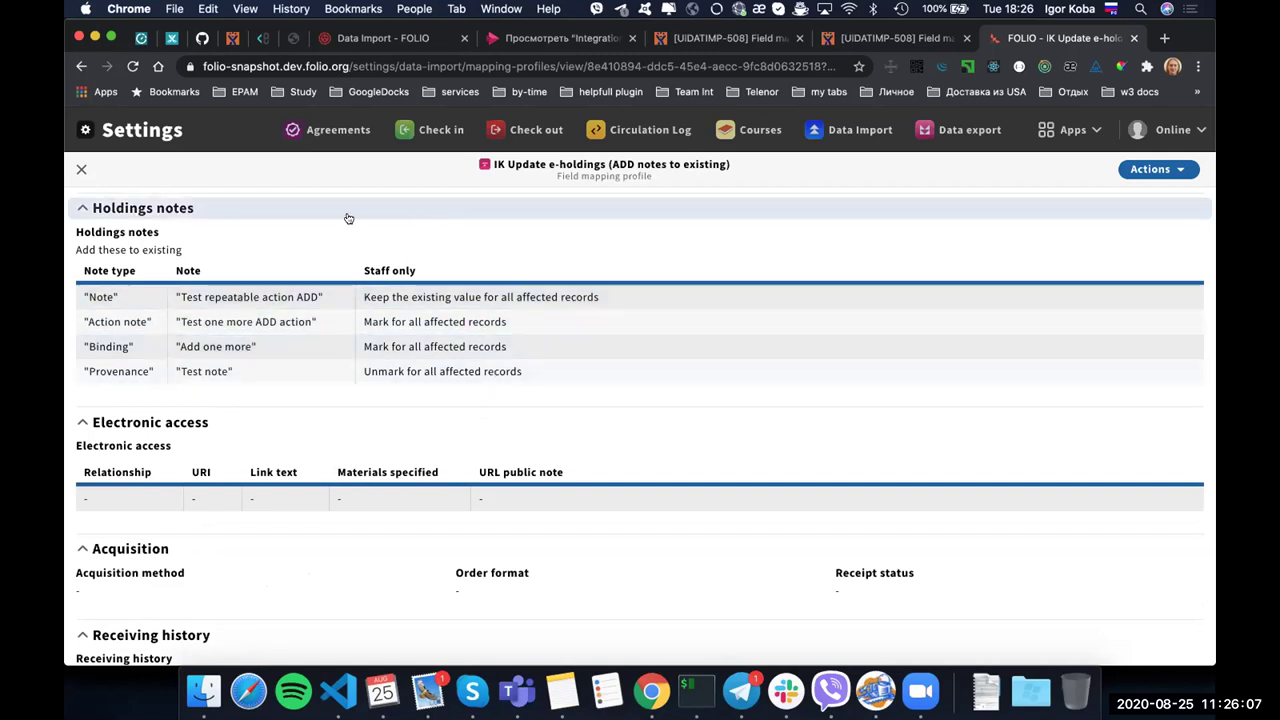
{"action": "left_click", "coordinate": [80, 170]}
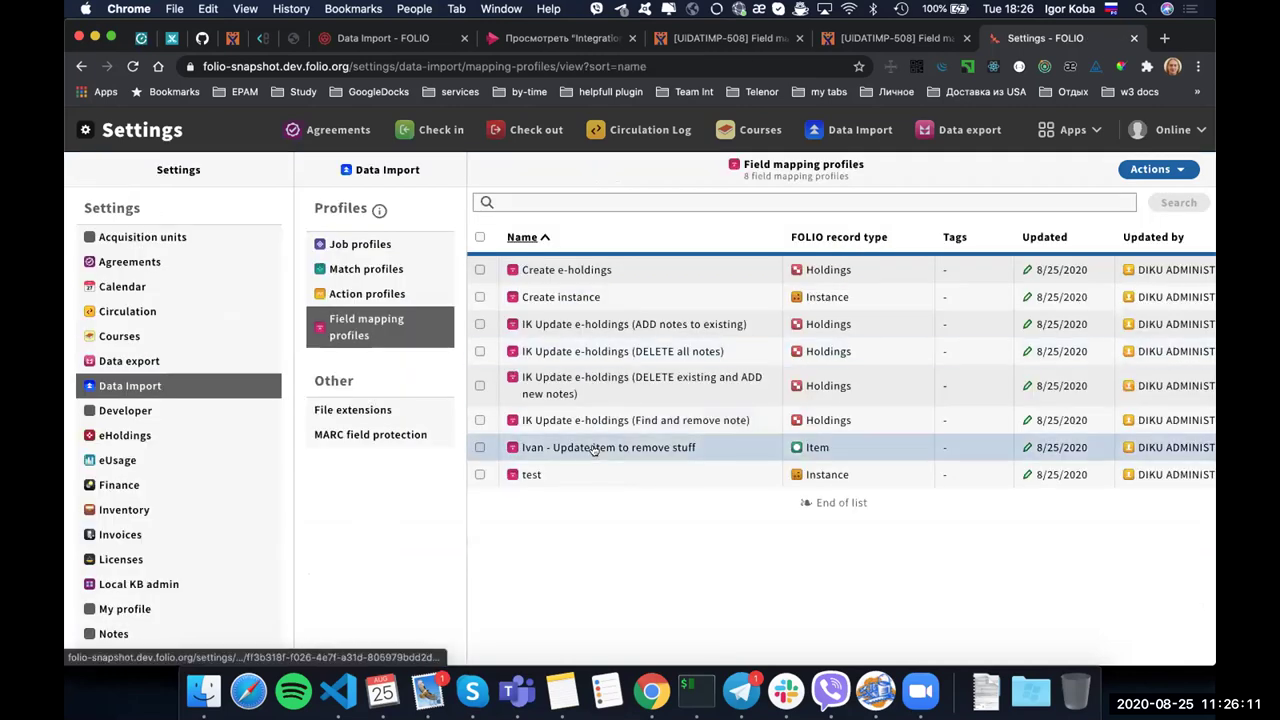
Examine the holdings notes action and note values in the IK Update e-holdings (Find and remove note) mapping profile, and close it.
{"action": "left_click", "coordinate": [734, 420]}
{"action": "scroll", "coordinate": [574, 364], "scroll_direction": "down", "scroll_amount": 20}
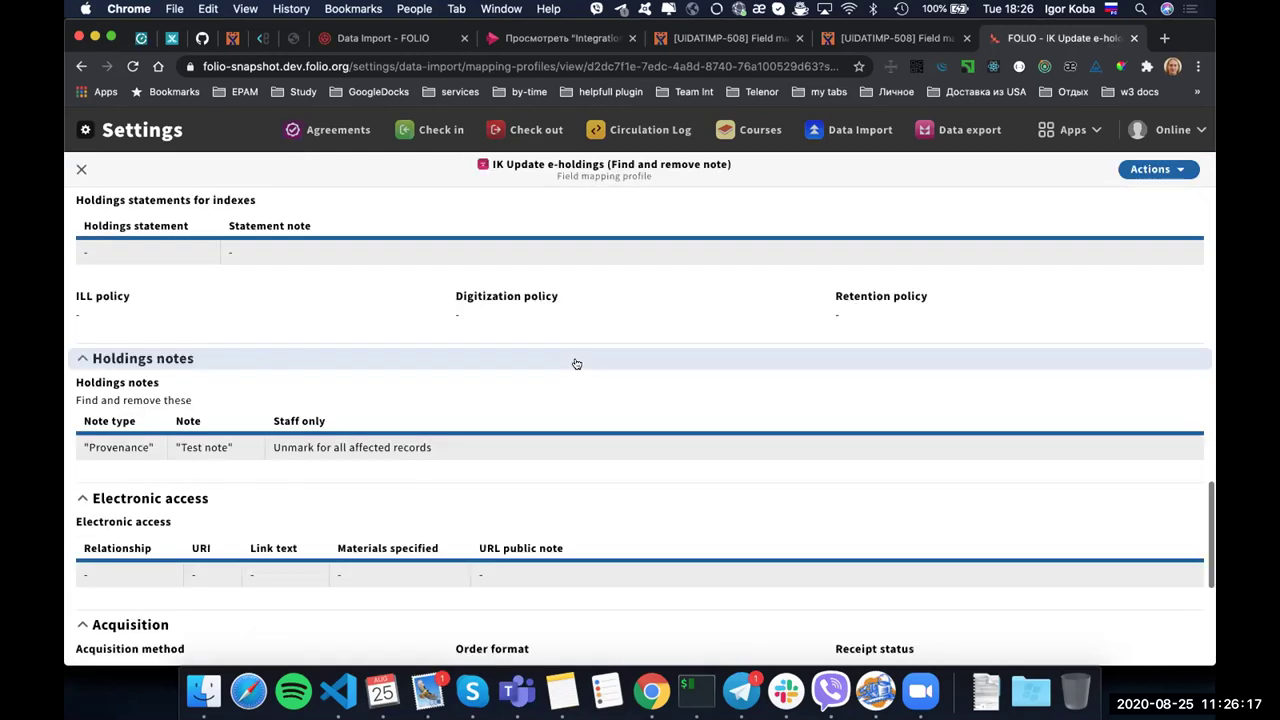
{"action": "scroll", "coordinate": [574, 364], "scroll_direction": "down", "scroll_amount": 2}
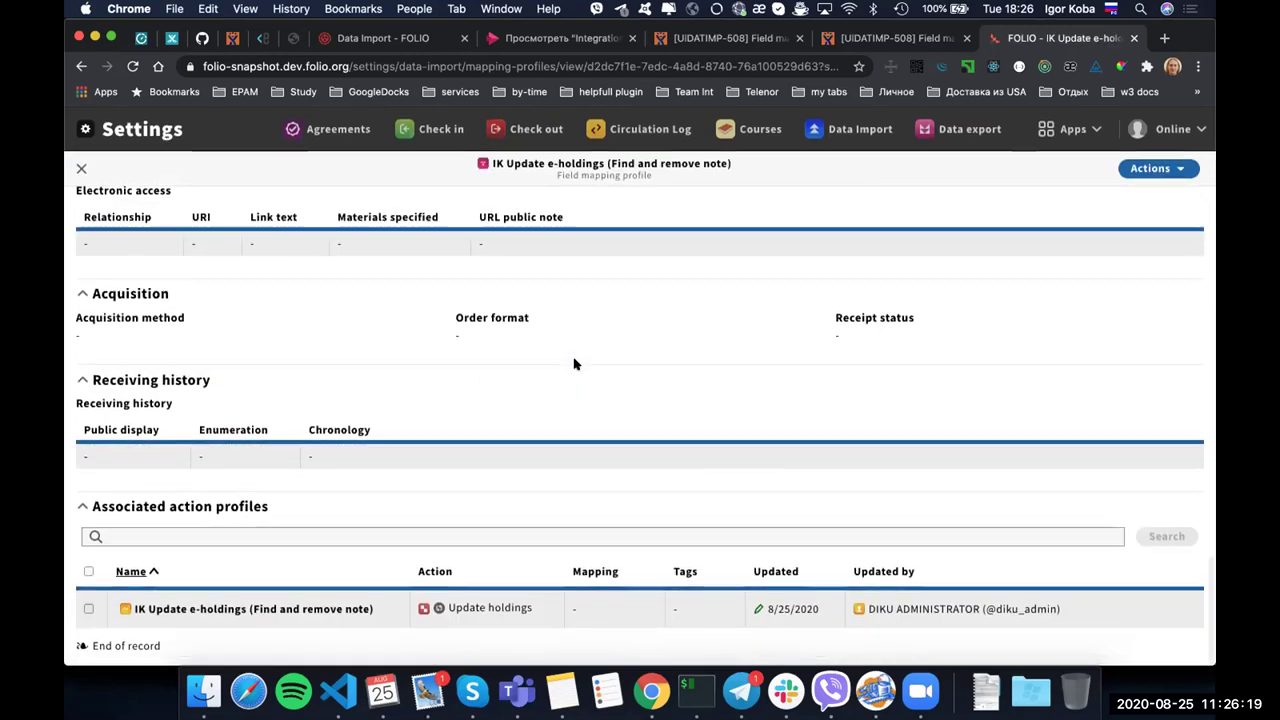
{"action": "scroll", "coordinate": [574, 364], "scroll_direction": "up", "scroll_amount": 5}
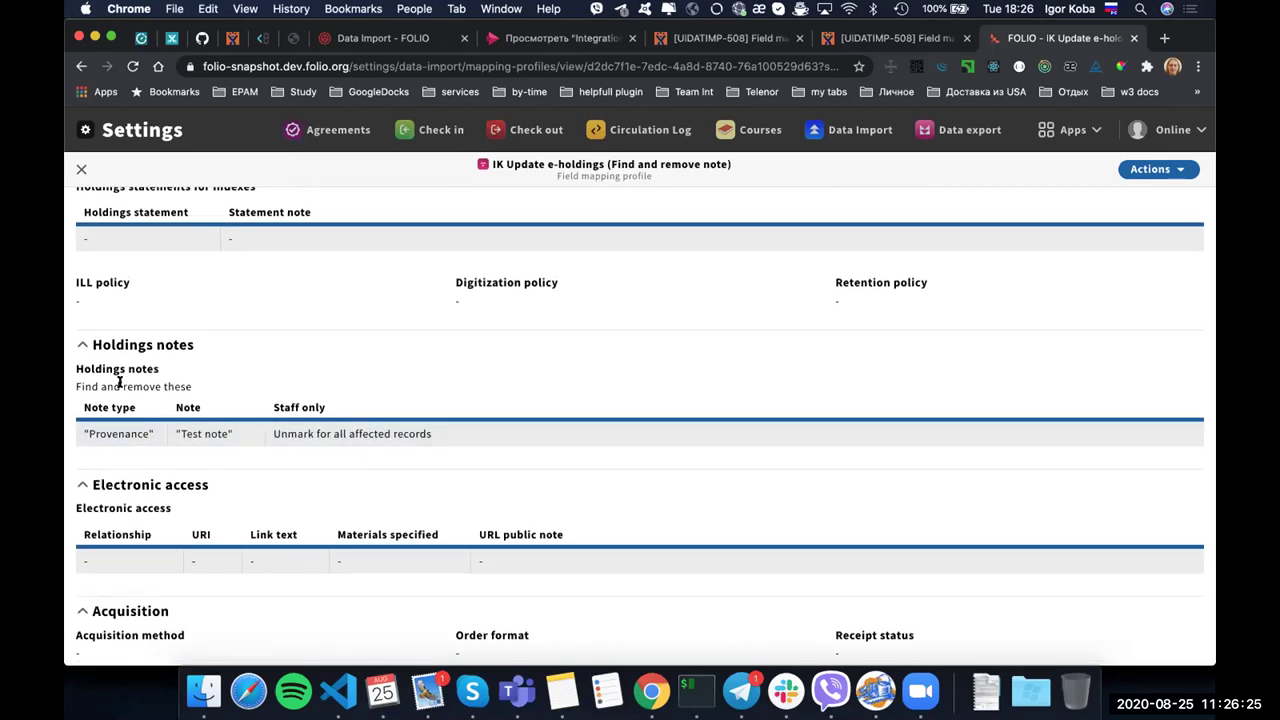
{"action": "left_click_drag", "start_coordinate": [74, 386], "coordinate": [273, 384]}
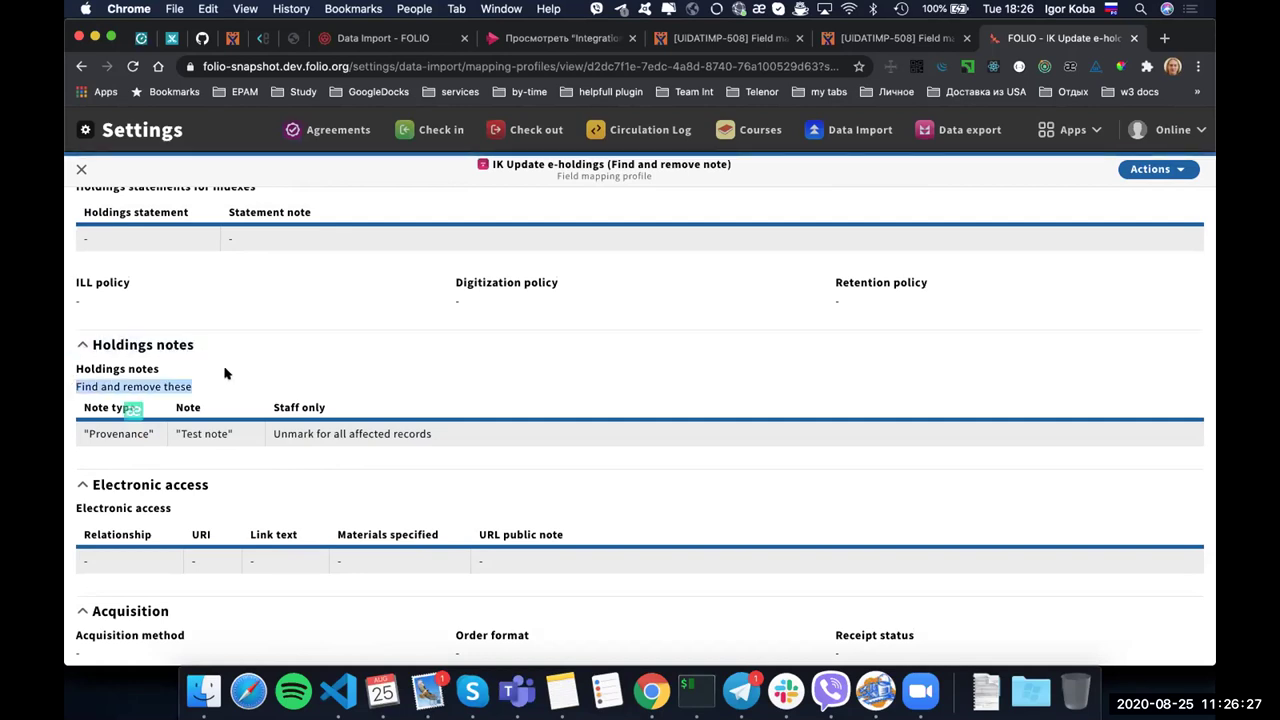
{"action": "left_click", "coordinate": [82, 170]}
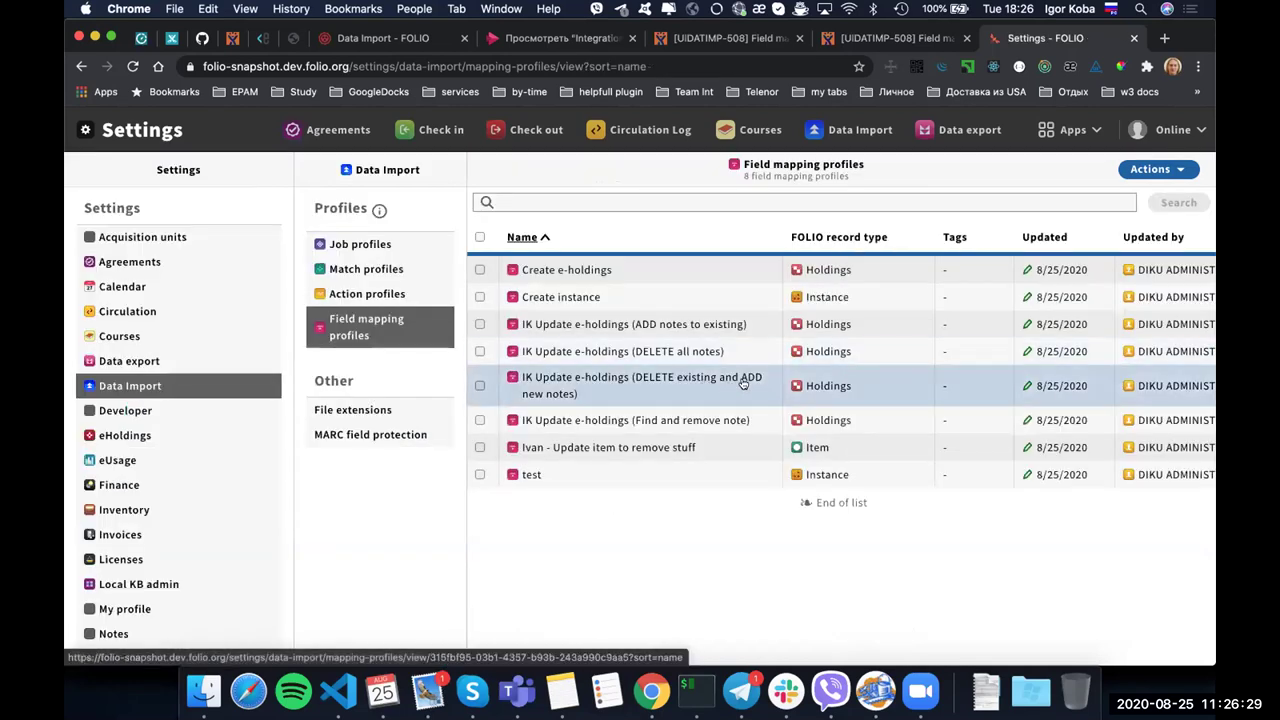
Examine the holdings notes action and new note in the IK Update e-holdings (DELETE existing and ADD new notes) mapping profile, and close it.
{"action": "left_click", "coordinate": [700, 380]}
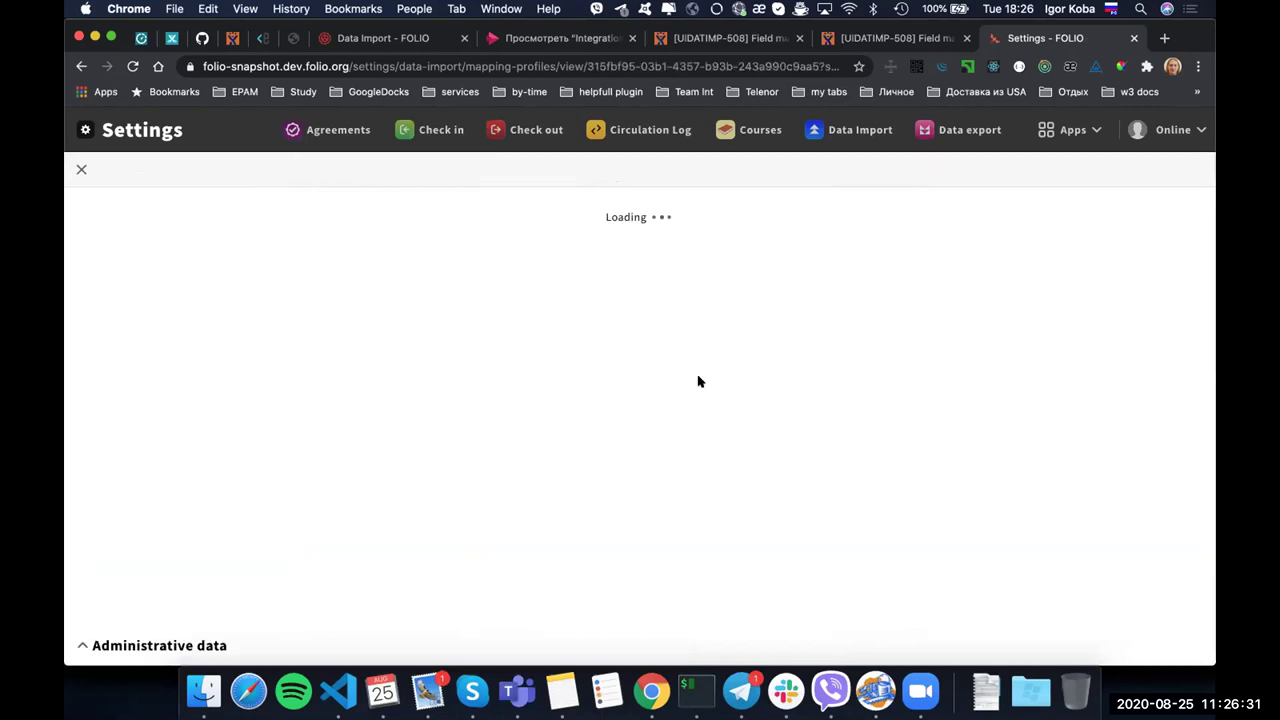
{"action": "scroll", "coordinate": [491, 440], "scroll_direction": "down", "scroll_amount": 15}
{"action": "scroll", "coordinate": [491, 438], "scroll_direction": "down", "scroll_amount": 10}
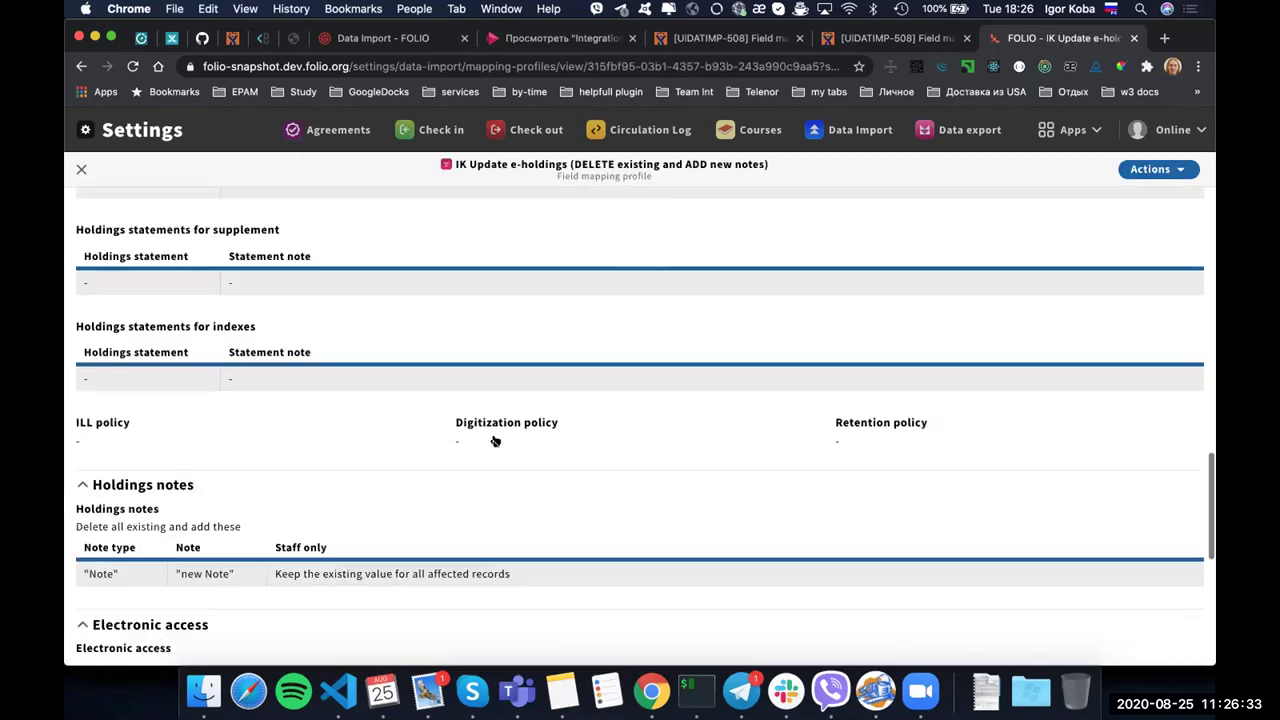
{"action": "left_click_drag", "start_coordinate": [84, 250], "coordinate": [315, 252]}
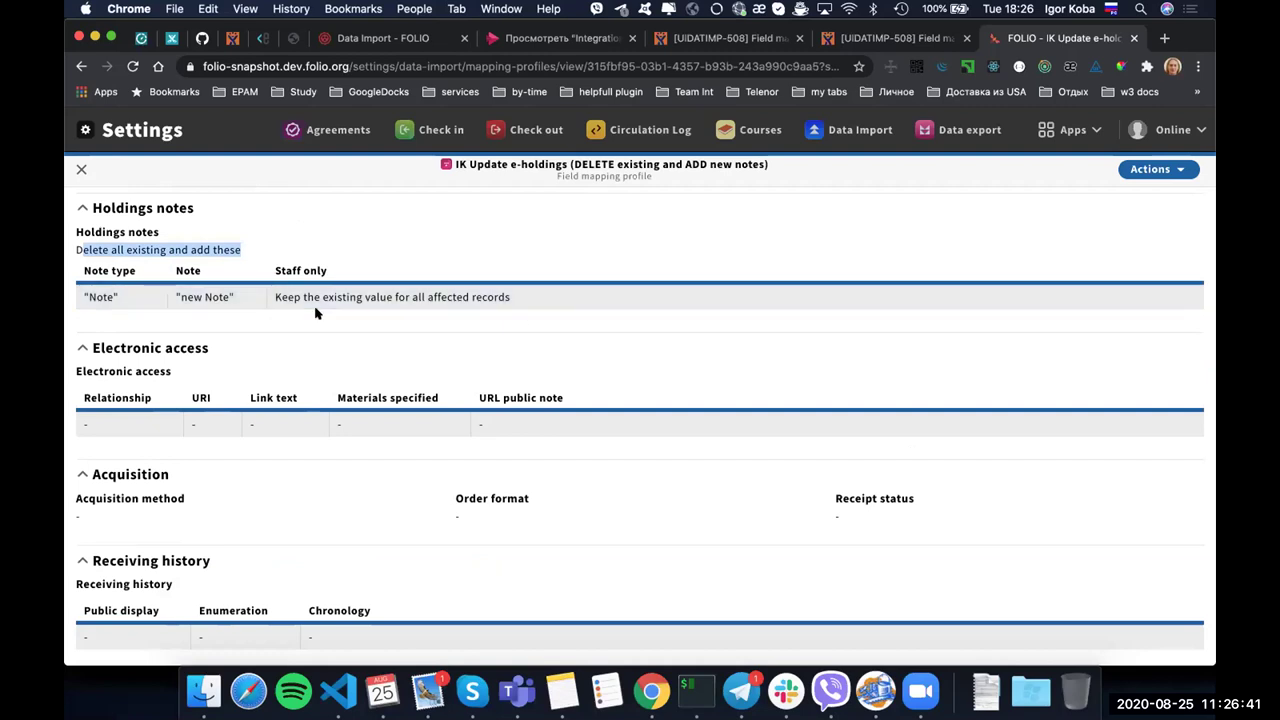
{"action": "left_click_drag", "start_coordinate": [236, 297], "coordinate": [179, 297]}
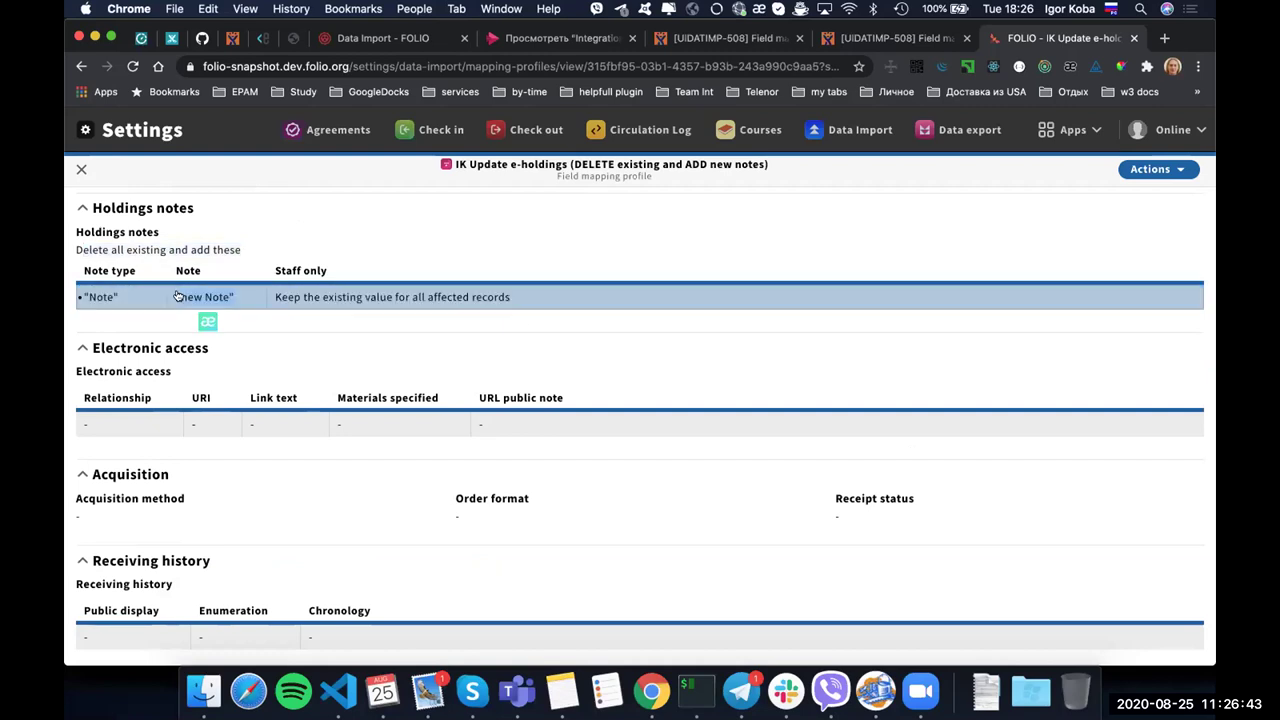
{"action": "left_click", "coordinate": [91, 171]}
Examine the holdings notes action in the IK Update e-holdings (DELETE all notes) mapping profile, and close it.
{"action": "left_click", "coordinate": [690, 355]}
{"action": "scroll", "coordinate": [445, 396], "scroll_direction": "down", "scroll_amount": 10}
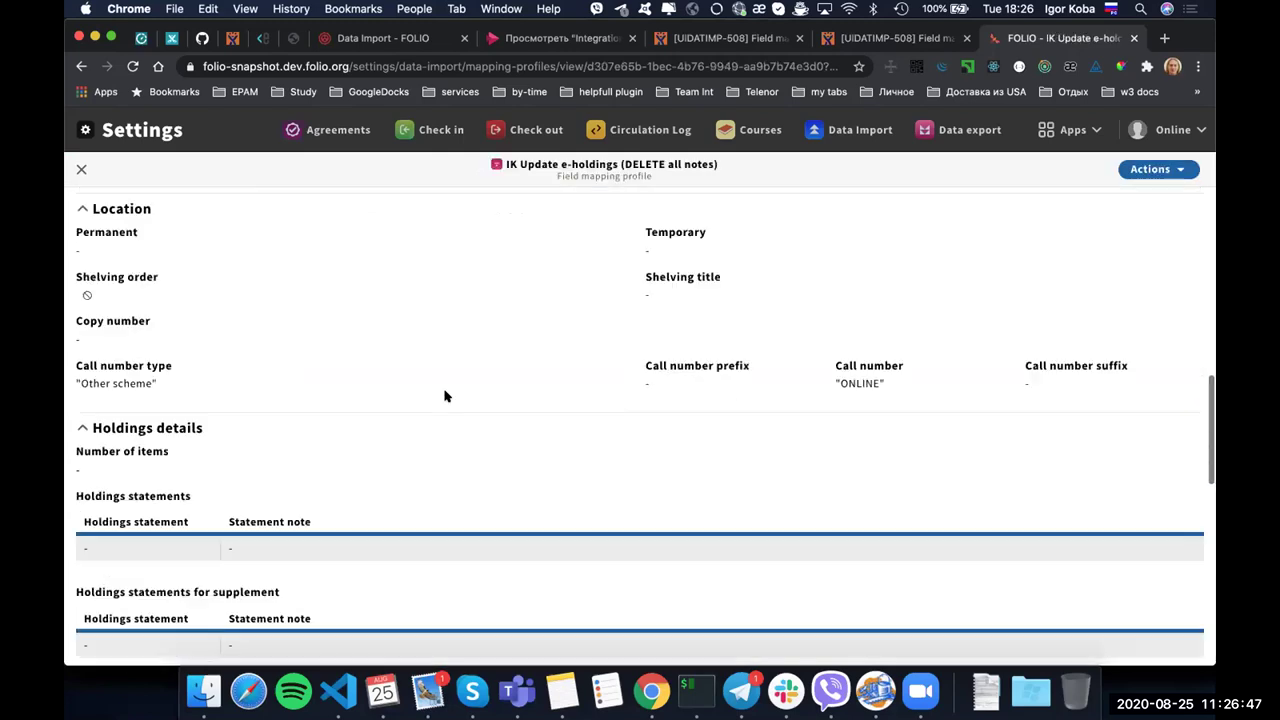
{"action": "scroll", "coordinate": [445, 396], "scroll_direction": "down", "scroll_amount": 2}
{"action": "scroll", "coordinate": [445, 396], "scroll_direction": "down", "scroll_amount": 5}
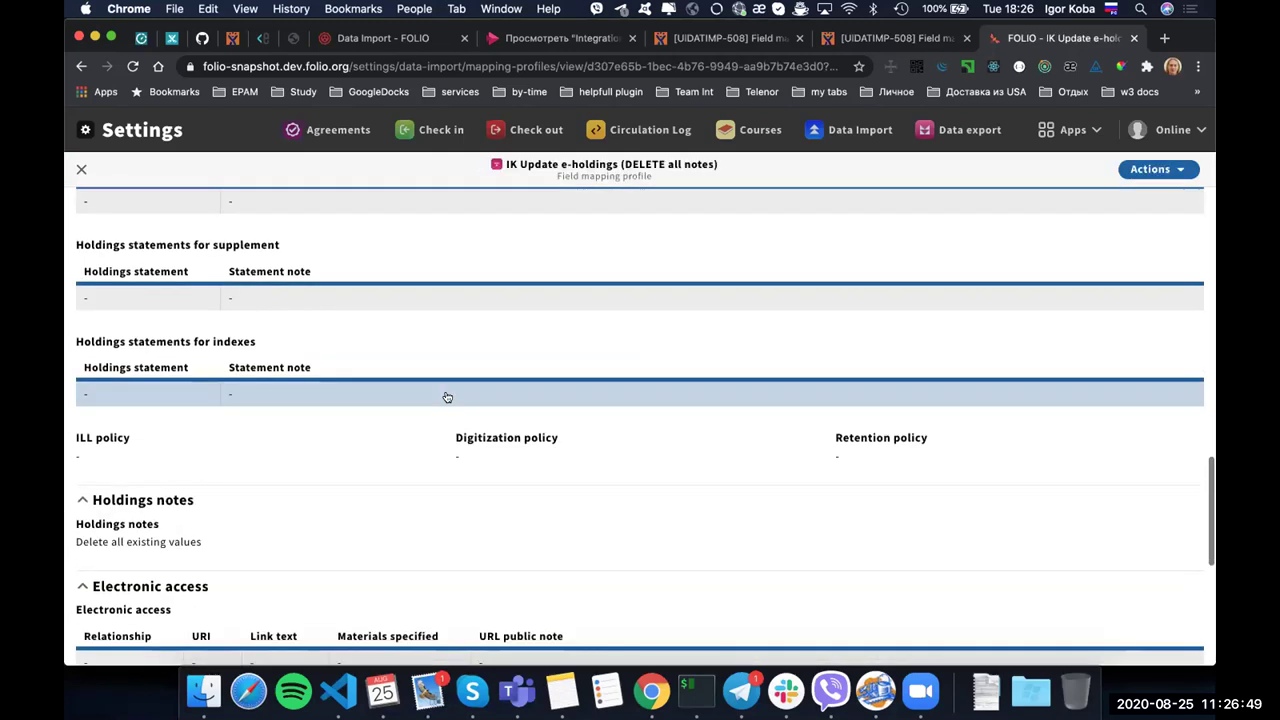
{"action": "scroll", "coordinate": [447, 397], "scroll_direction": "down", "scroll_amount": 5}
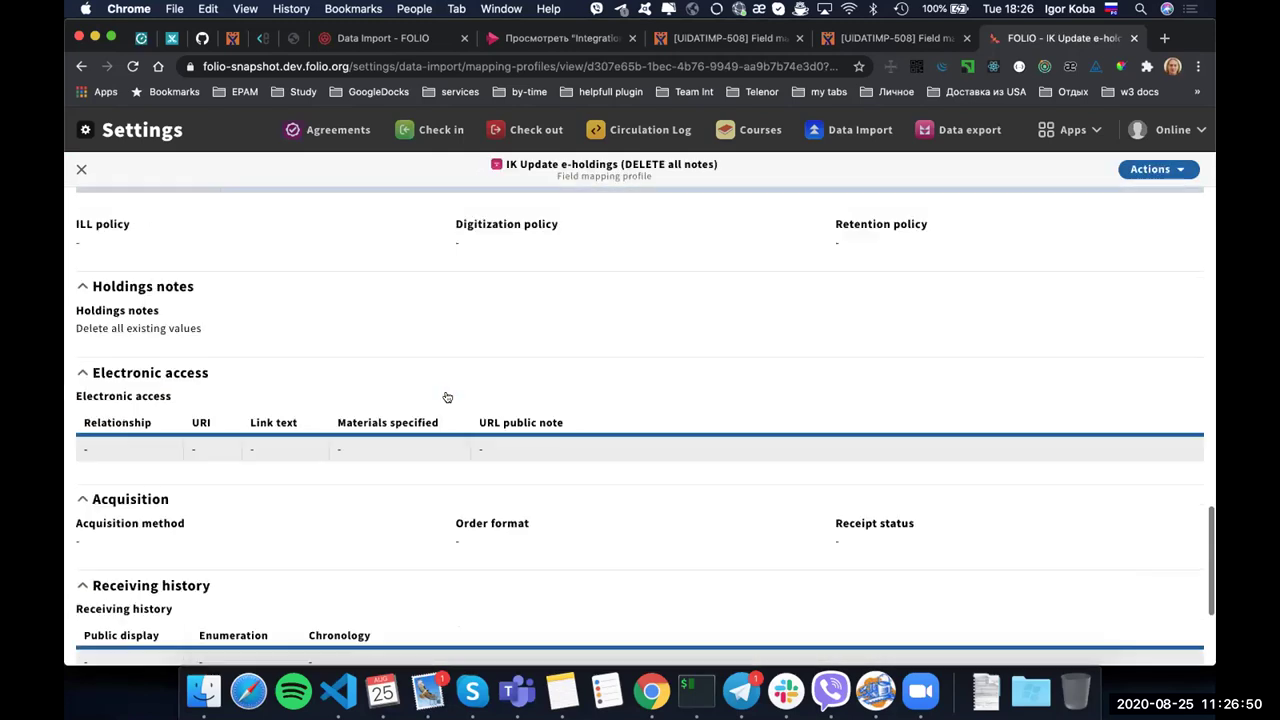
{"action": "triple_click", "coordinate": [245, 328]}
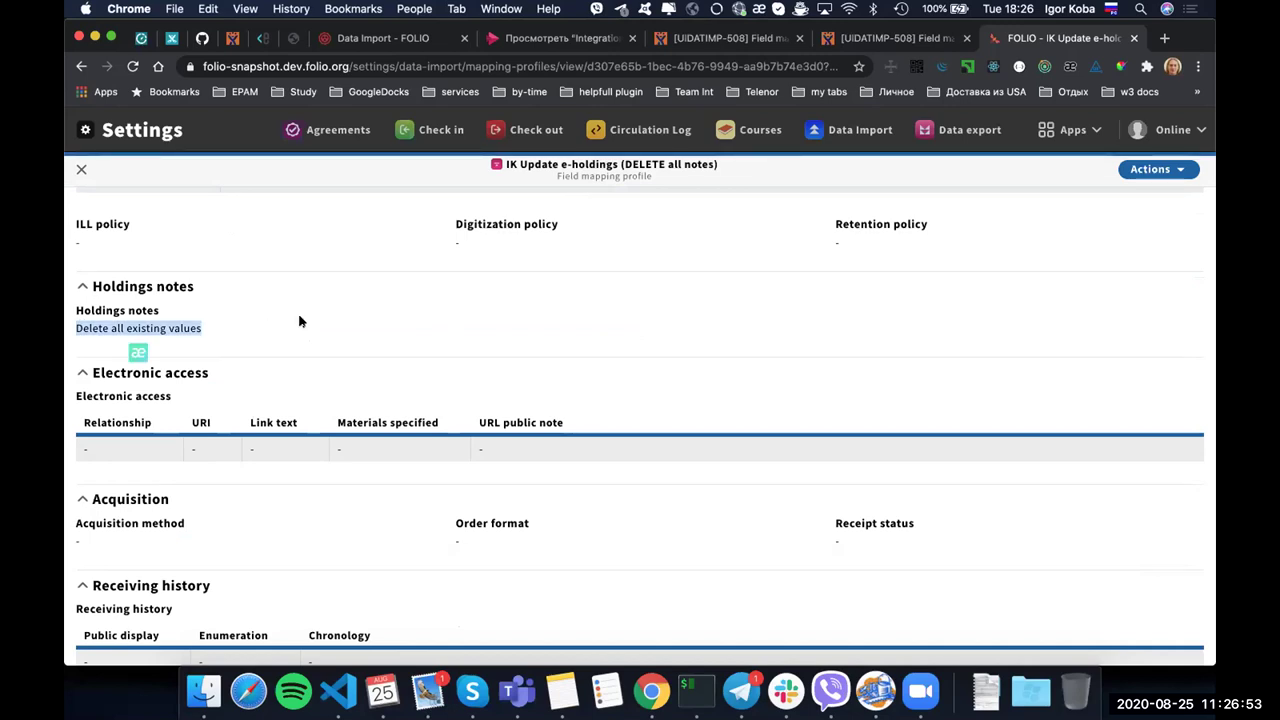
{"action": "left_click", "coordinate": [82, 171]}
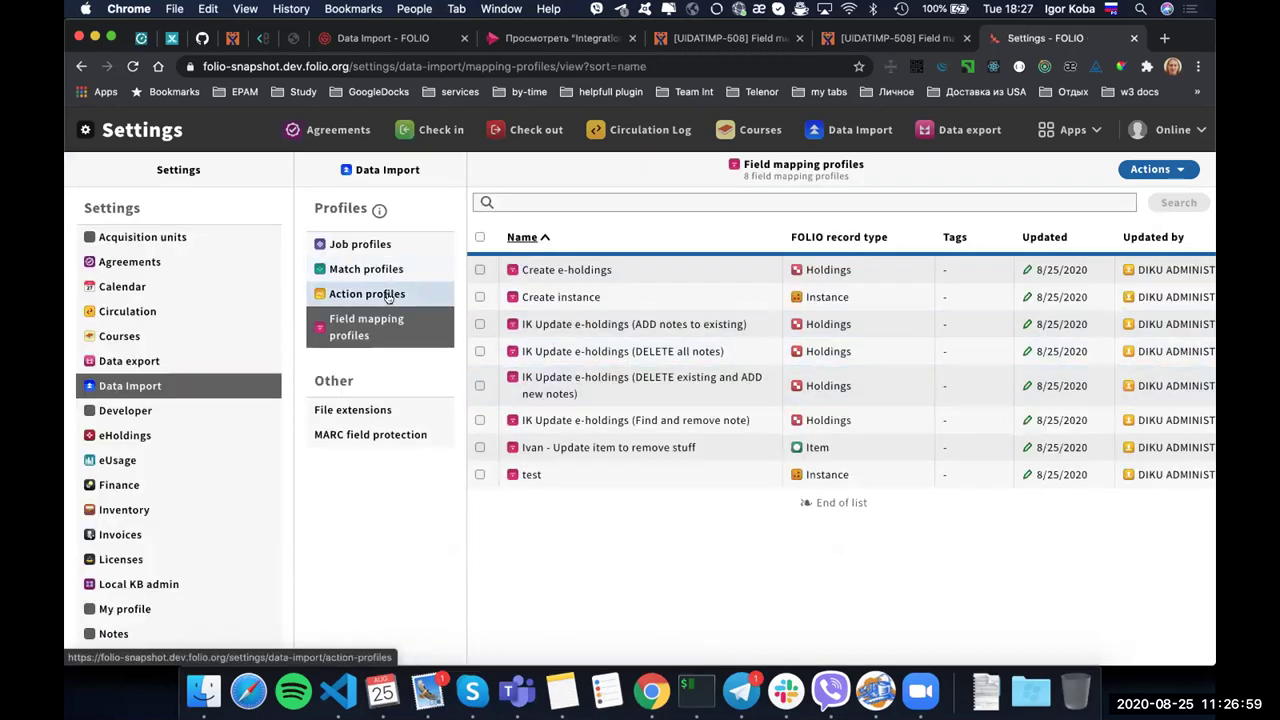
View the action profiles list, and examine the match criterion and compared record fields of the 856u to Holdings URI match profile.
{"action": "left_click", "coordinate": [388, 295]}
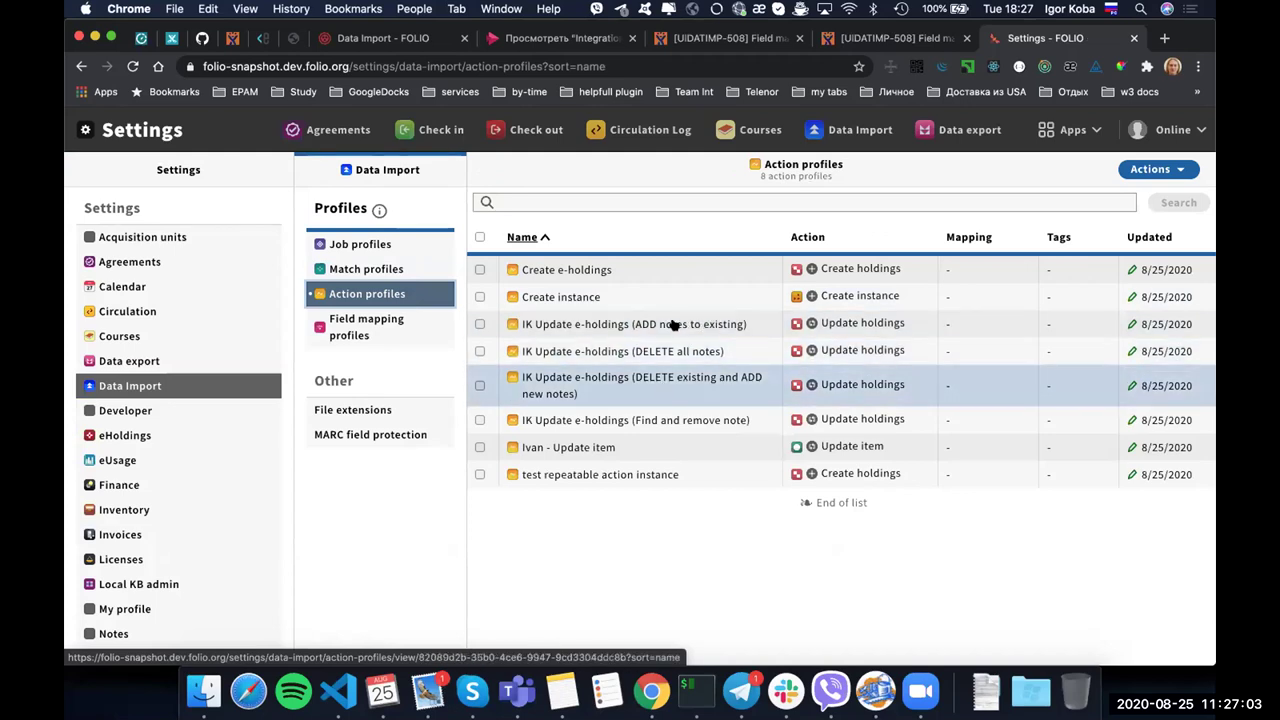
{"action": "left_click", "coordinate": [368, 269]}
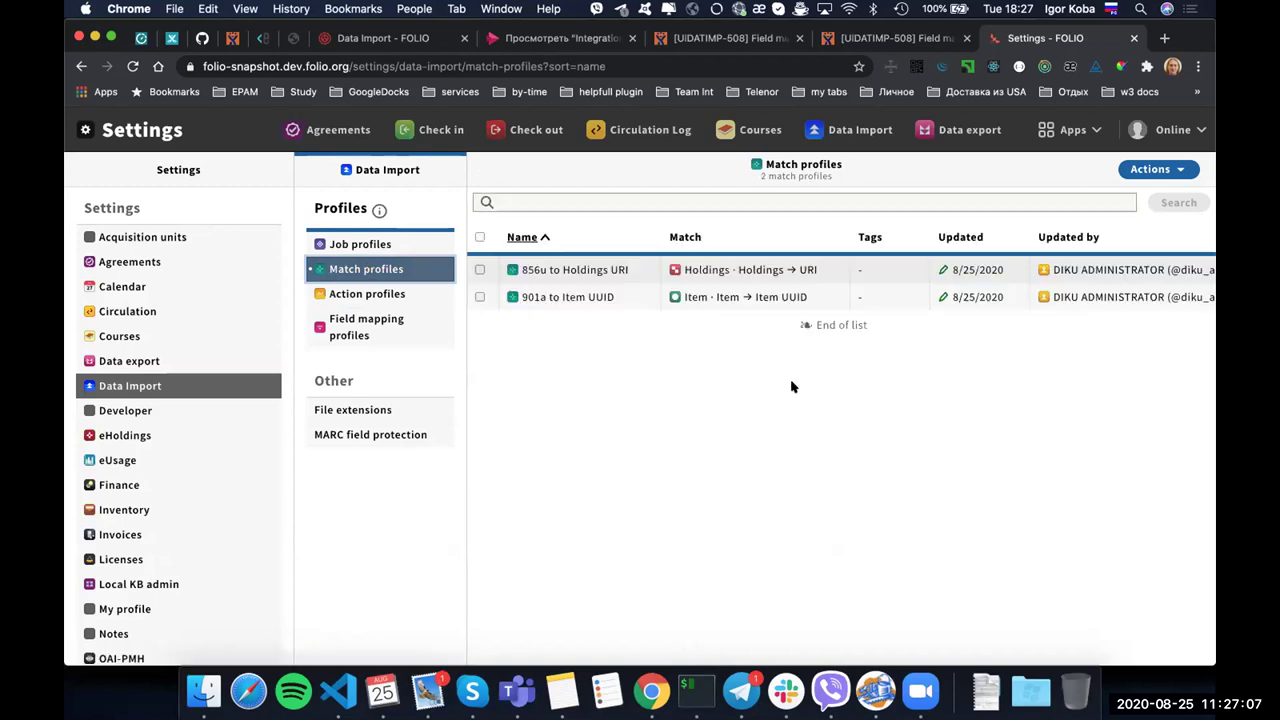
{"action": "left_click", "coordinate": [622, 270]}
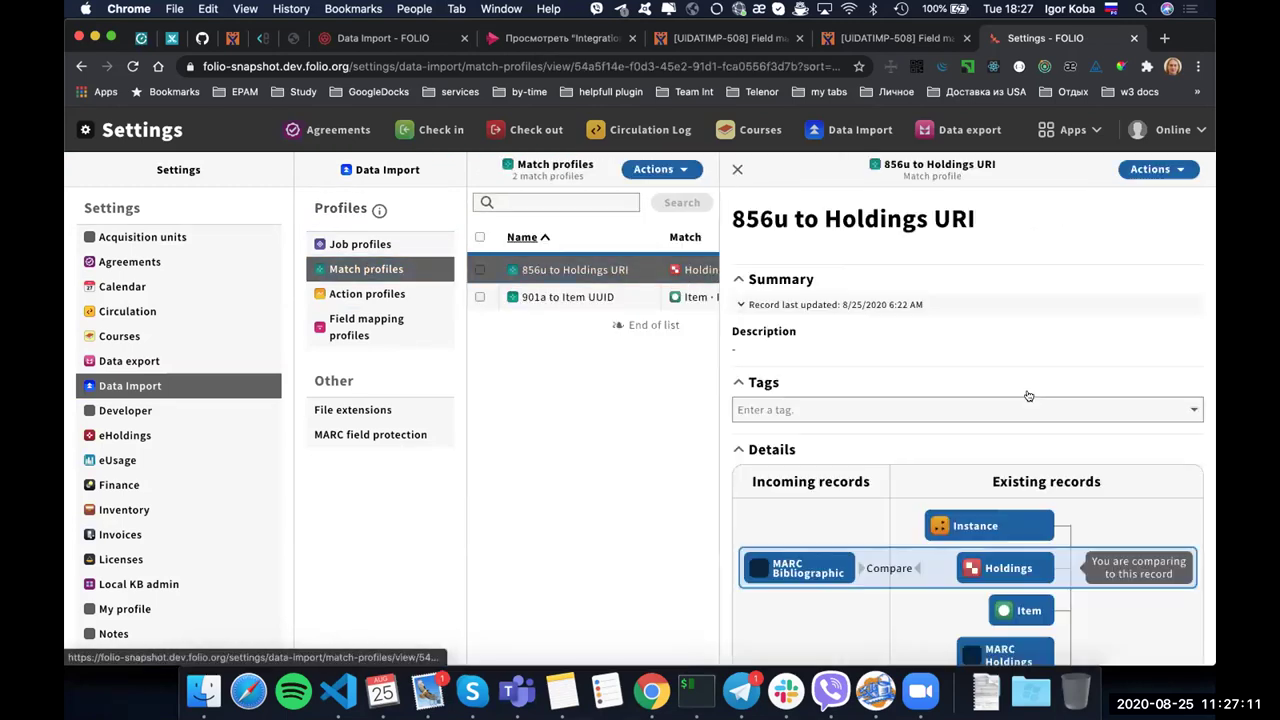
{"action": "scroll", "coordinate": [1028, 397], "scroll_direction": "down", "scroll_amount": 10}
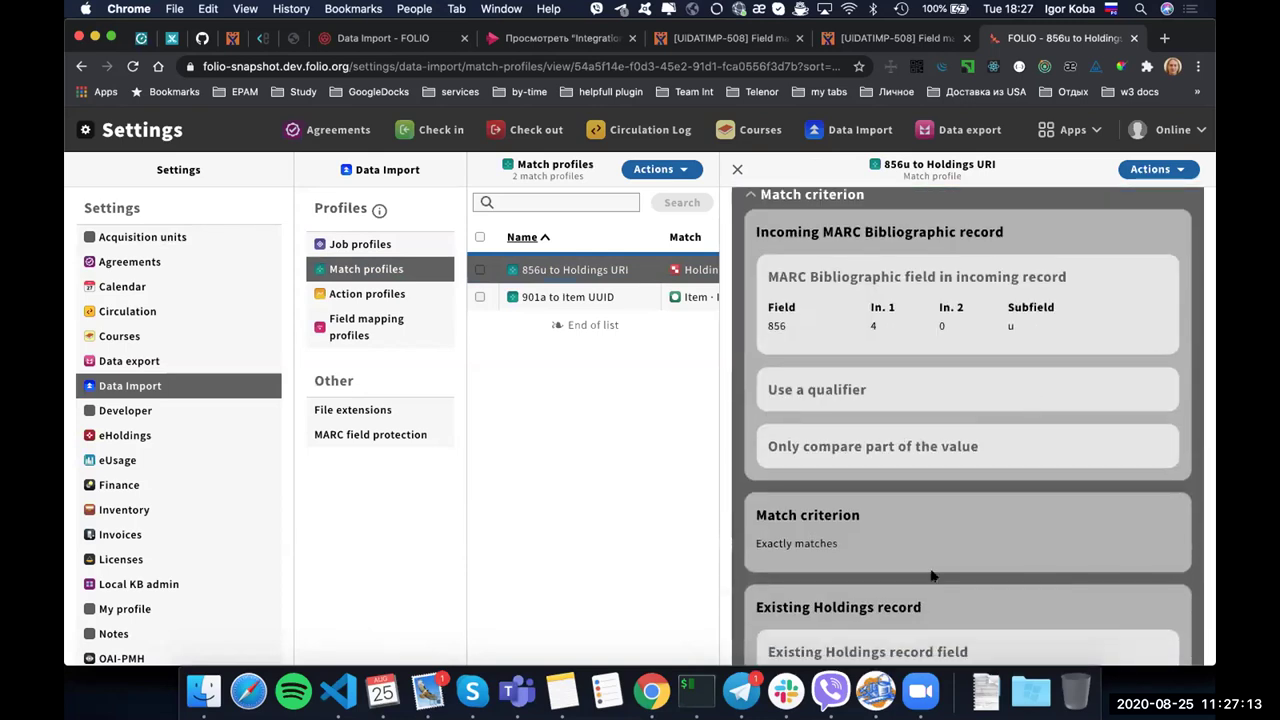
{"action": "scroll", "coordinate": [931, 576], "scroll_direction": "down", "scroll_amount": 3}
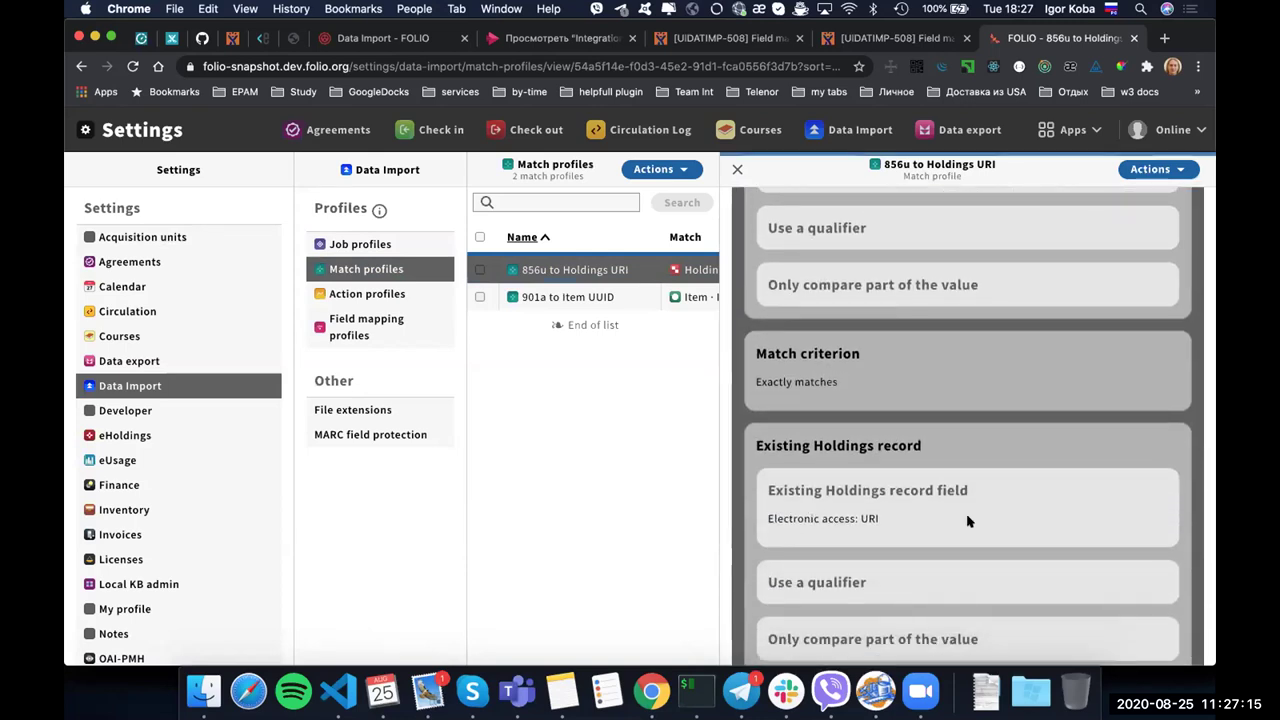
Examine the incoming MARC field and match criterion of the 856u to Holdings URI match profile, and view the job profiles list.
{"action": "scroll", "coordinate": [1024, 438], "scroll_direction": "up", "scroll_amount": 4}
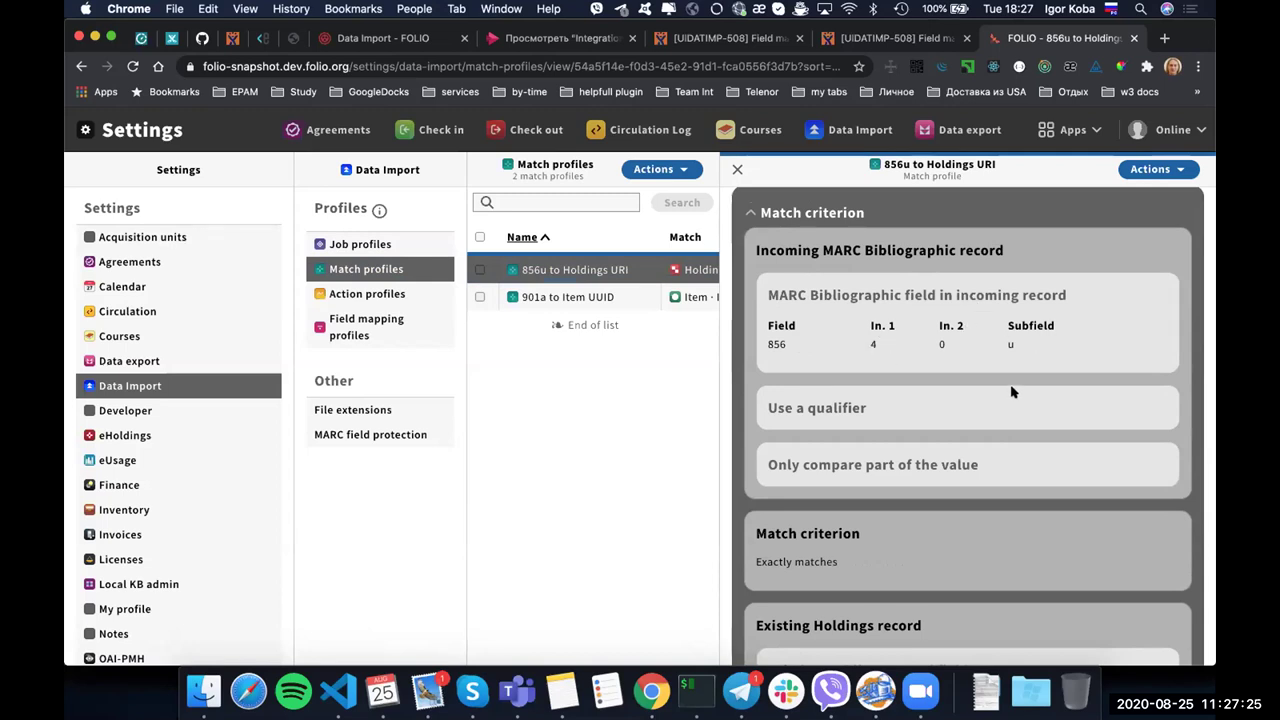
{"action": "scroll", "coordinate": [990, 450], "scroll_direction": "down", "scroll_amount": 5}
{"action": "scroll", "coordinate": [990, 450], "scroll_direction": "up", "scroll_amount": 10}
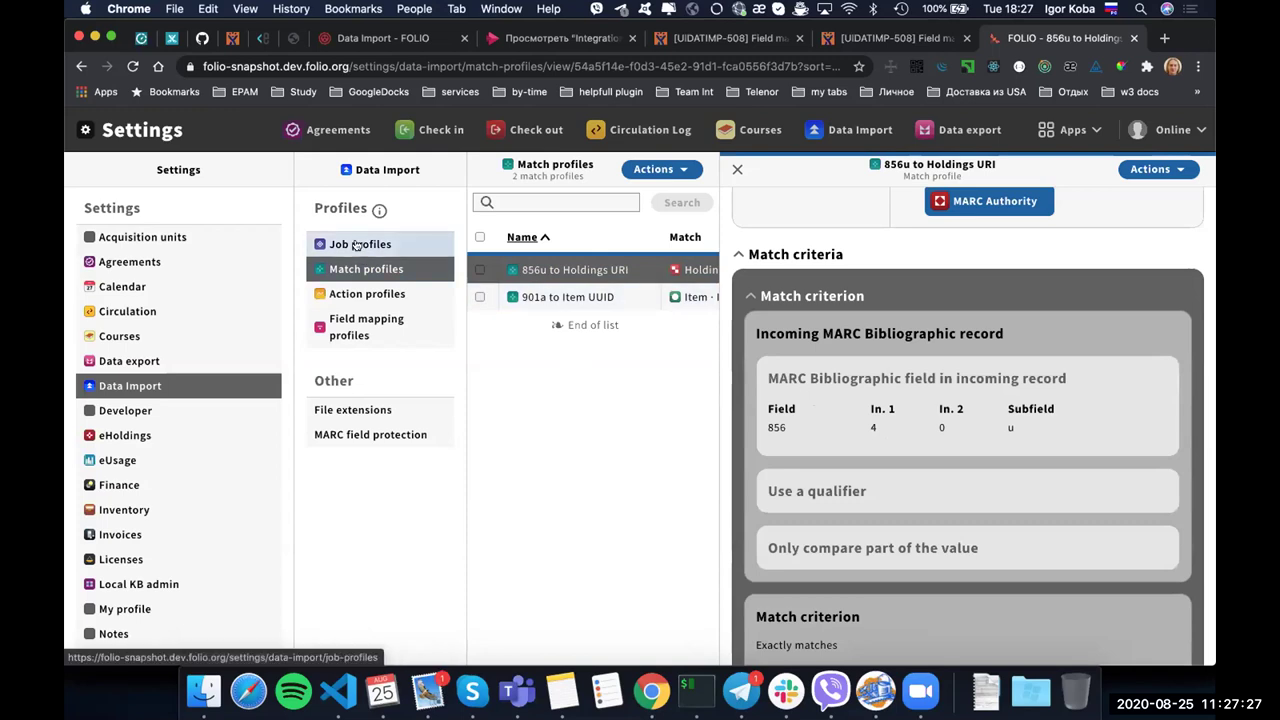
{"action": "left_click", "coordinate": [435, 248]}
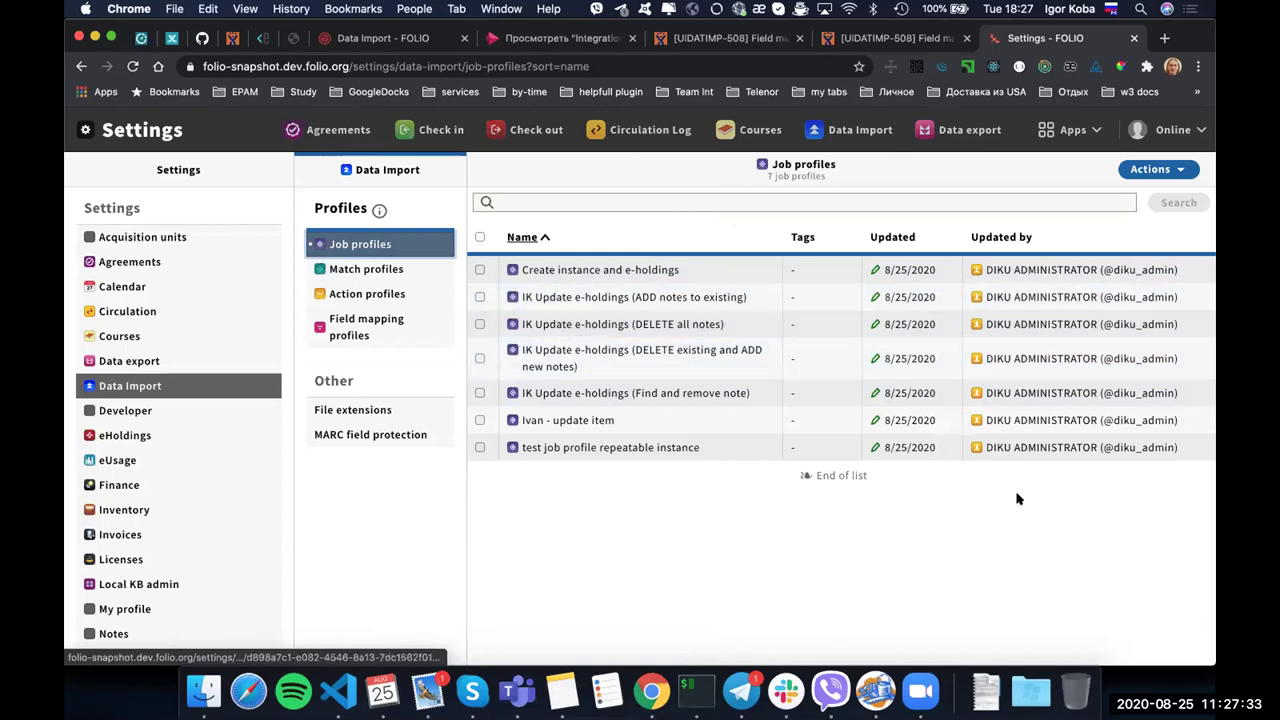
{"action": "left_click", "coordinate": [929, 186]}
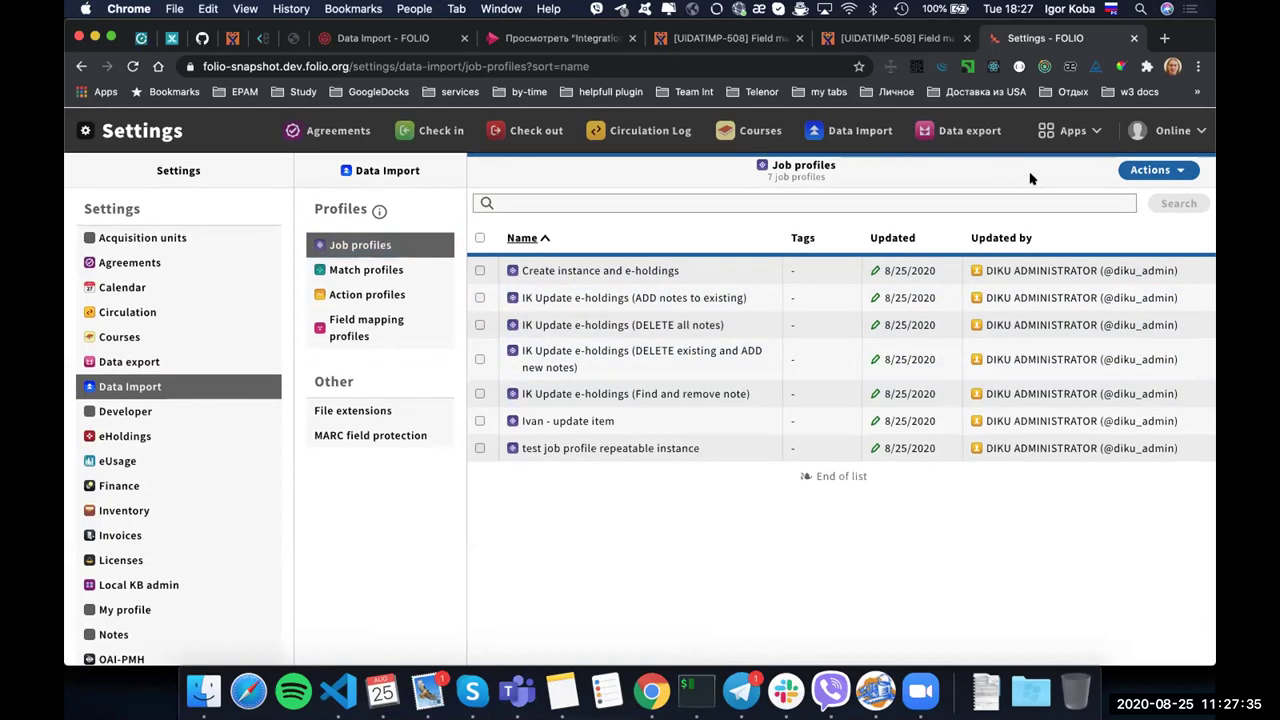
Upload the file Match on URL-test-demo.mrc in Data Import to start a new import job.
{"action": "left_click", "coordinate": [858, 132]}
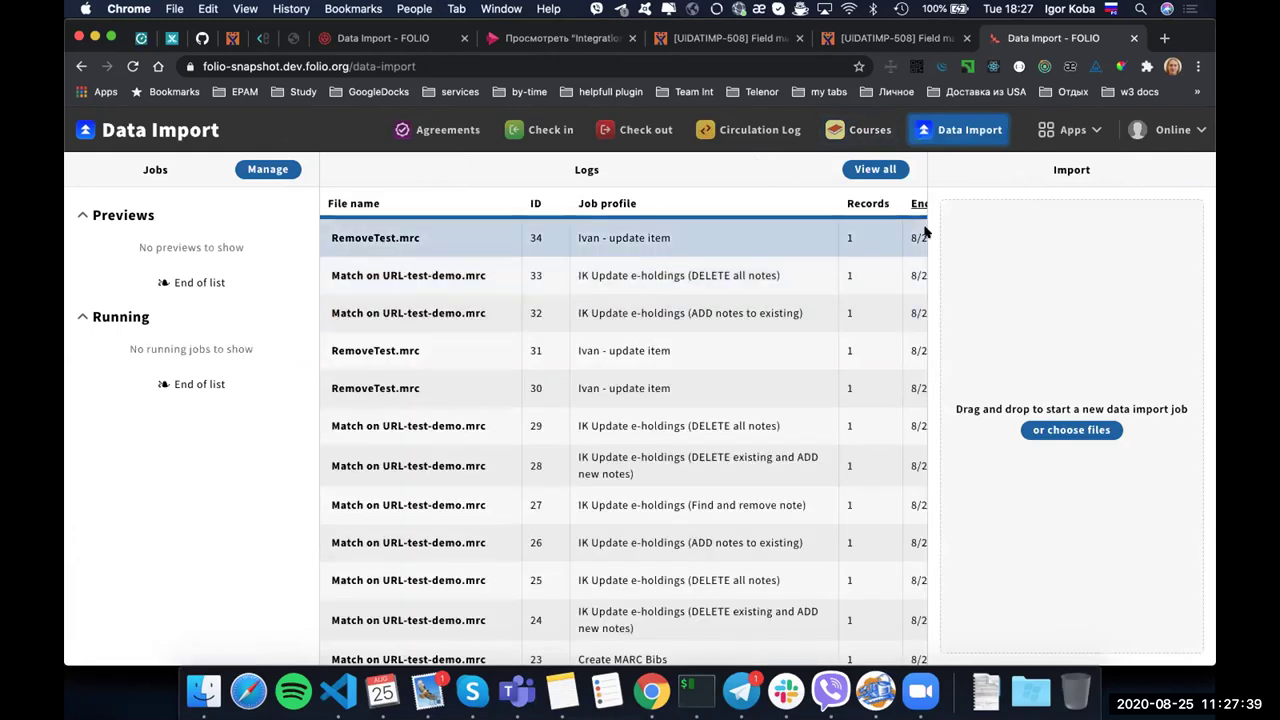
{"action": "left_click", "coordinate": [1071, 430]}
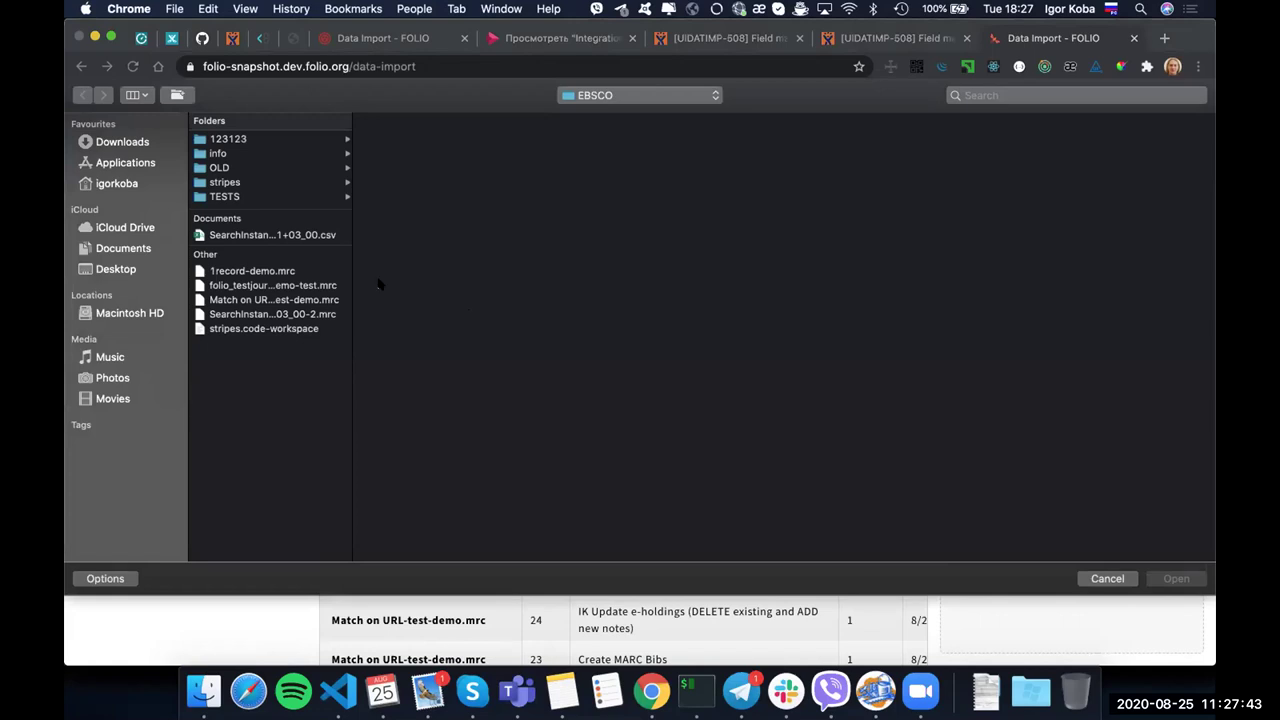
{"action": "left_click", "coordinate": [262, 300]}
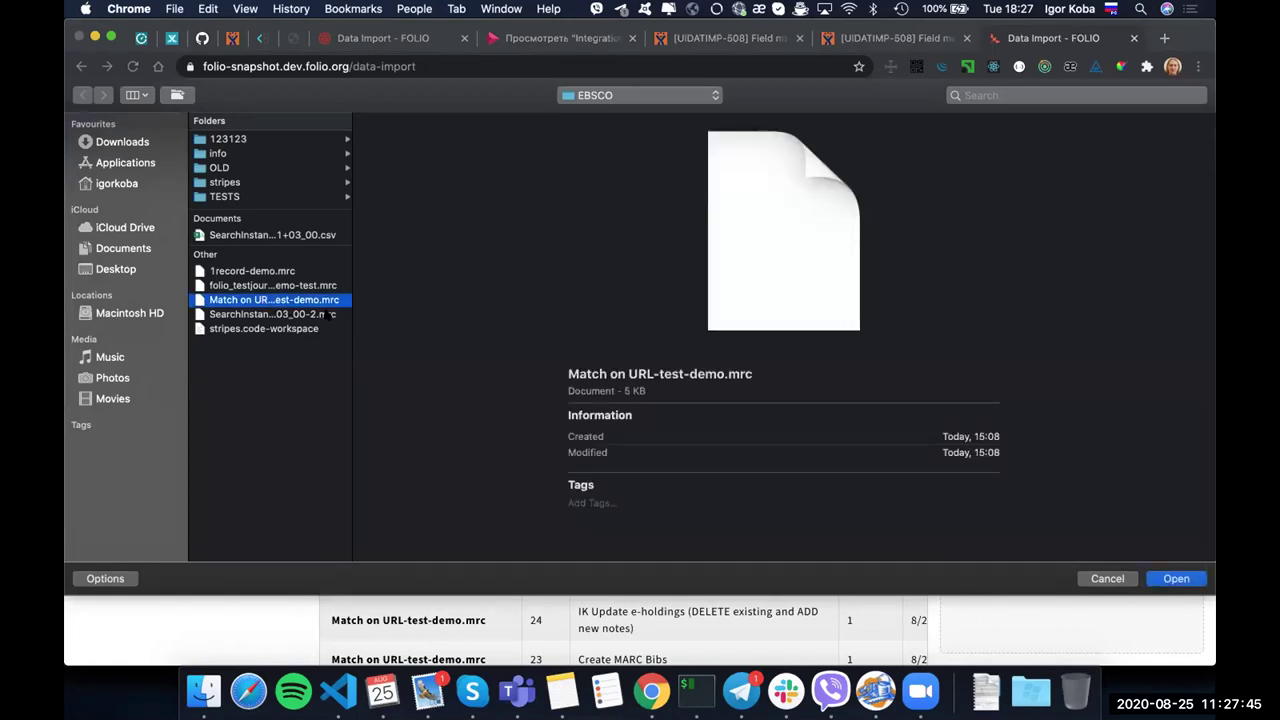
{"action": "left_click", "coordinate": [1176, 579]}
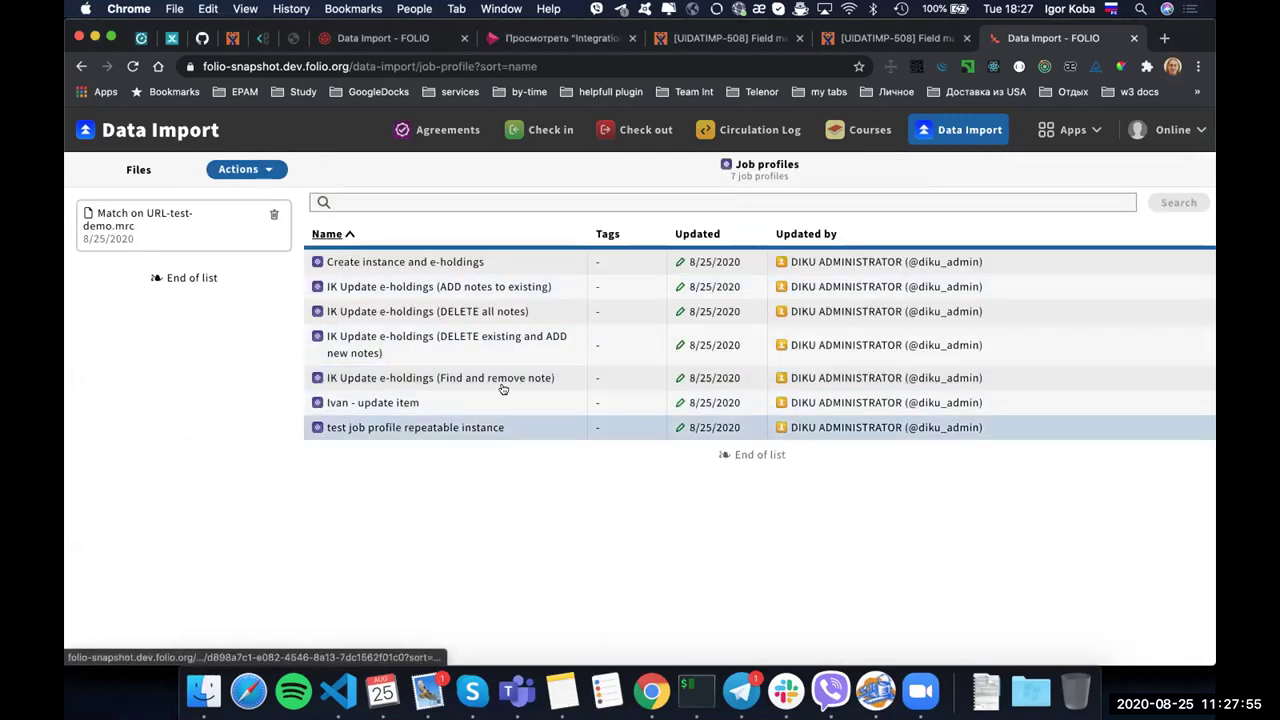
Run the IK Update e-holdings (ADD notes to existing) job profile on the uploaded file.
{"action": "left_click", "coordinate": [529, 289]}
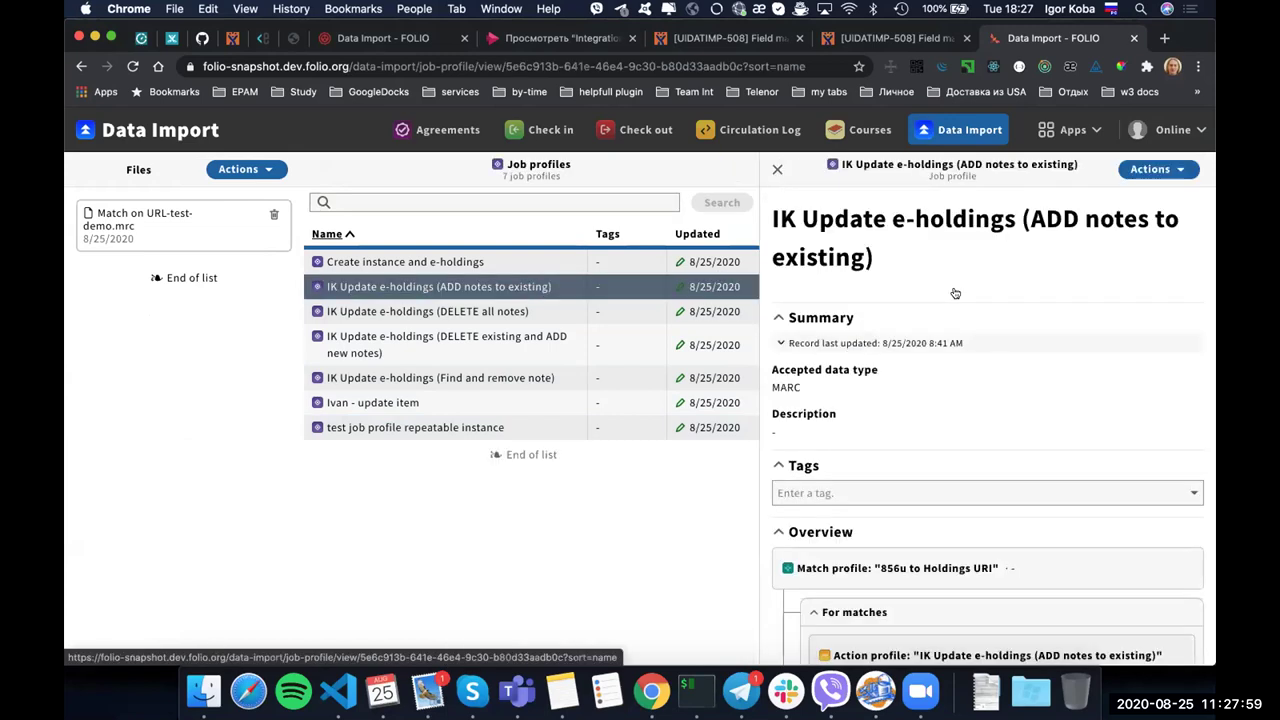
{"action": "scroll", "coordinate": [1114, 266], "scroll_direction": "down", "scroll_amount": 3}
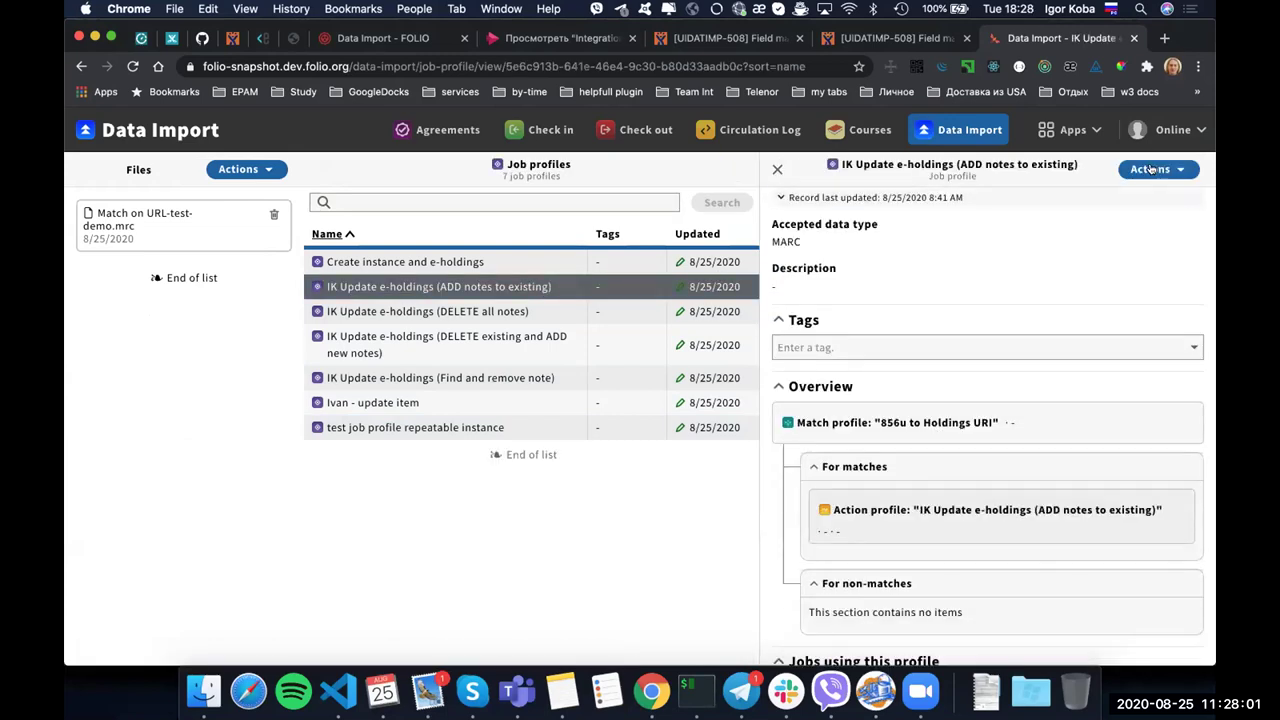
{"action": "left_click", "coordinate": [1152, 170]}
{"action": "left_click", "coordinate": [1018, 196]}
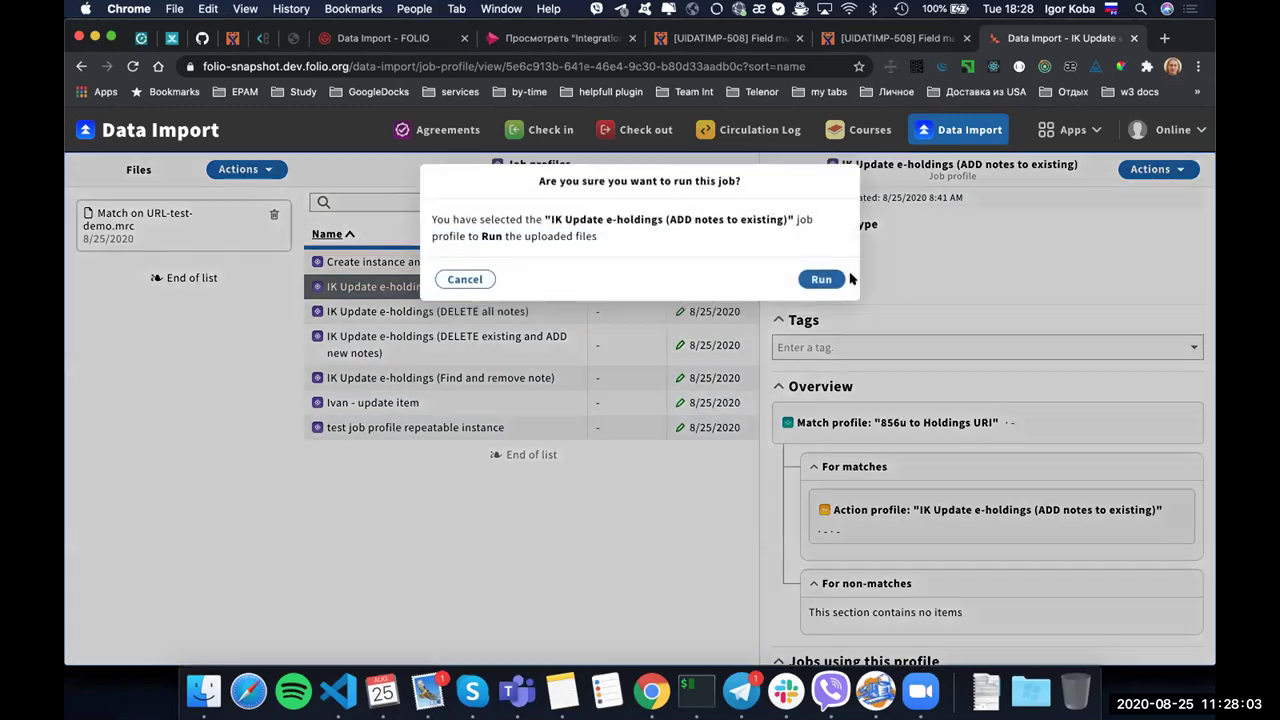
{"action": "left_click", "coordinate": [828, 279]}
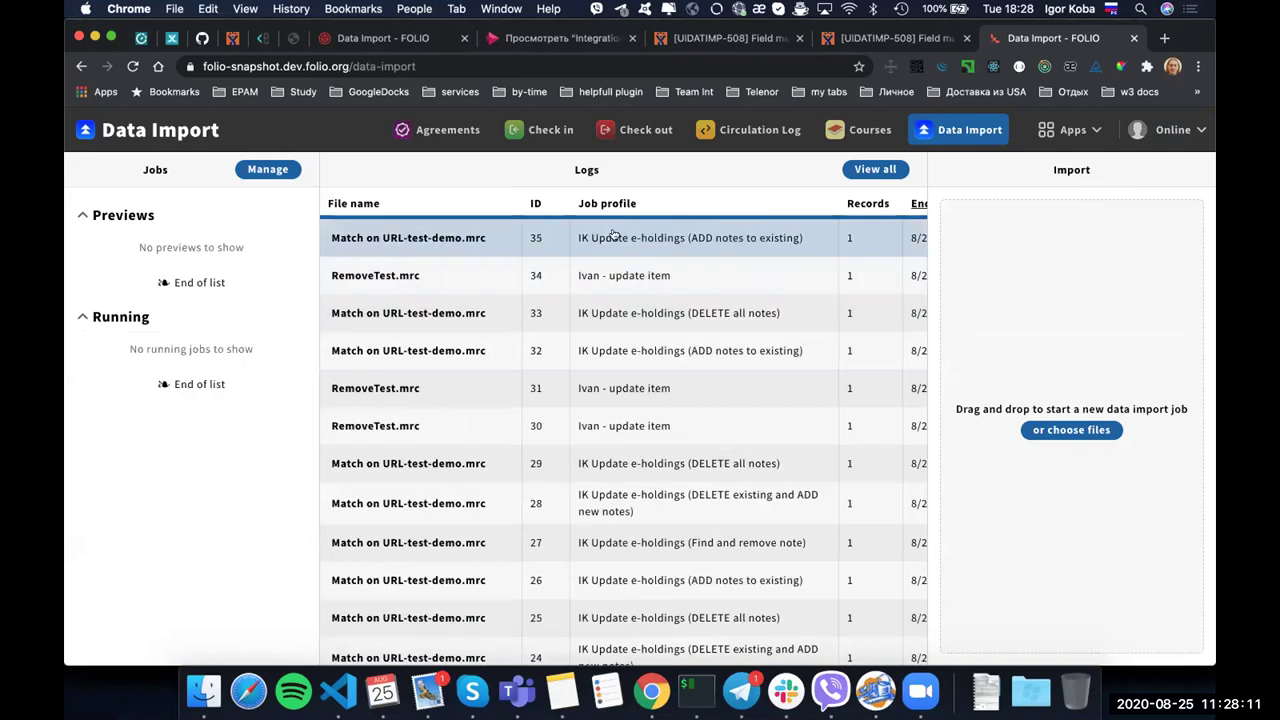
Switch to Inventory and set the instance search to Instance HRID.
{"action": "left_click", "coordinate": [1068, 130]}
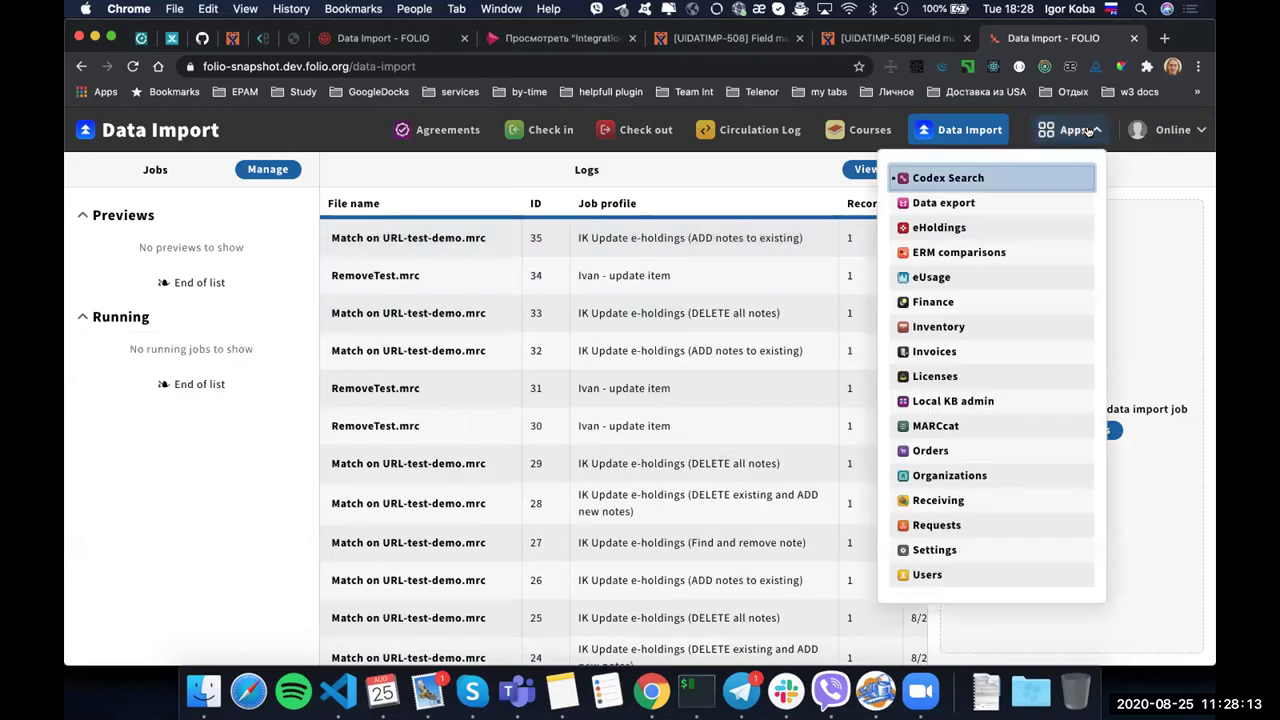
{"action": "left_click", "coordinate": [970, 326]}
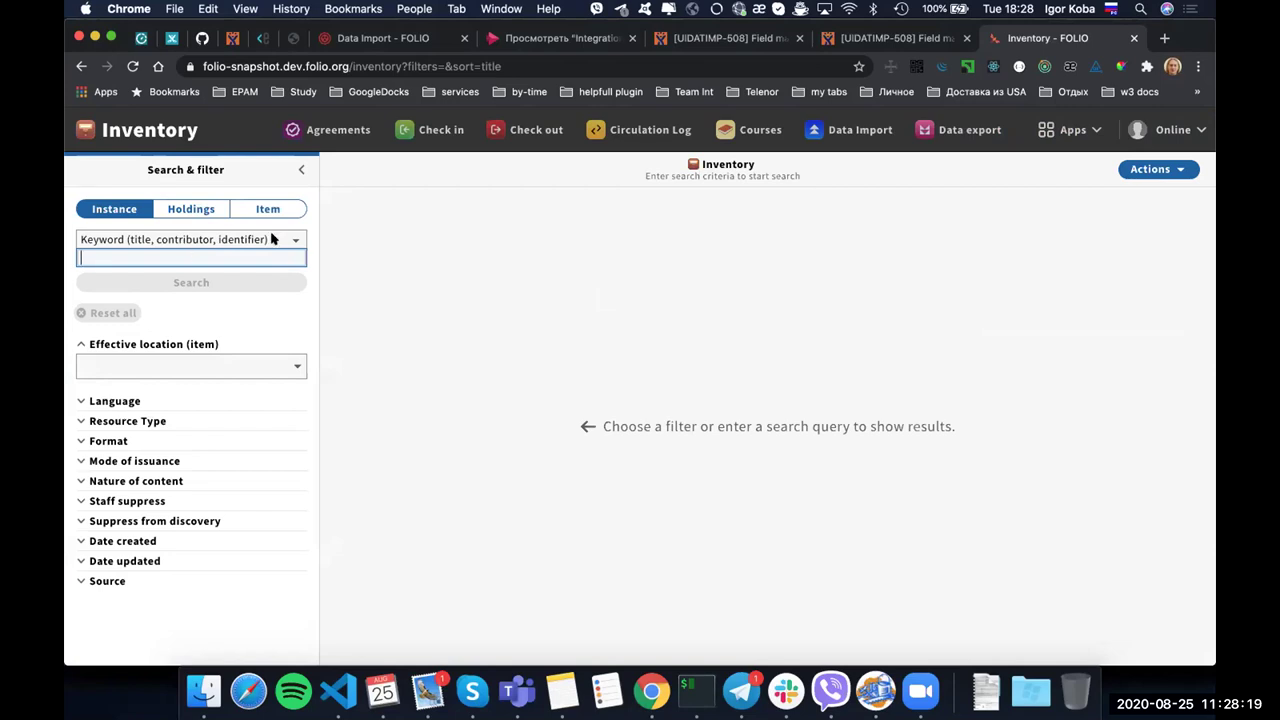
{"action": "left_click", "coordinate": [272, 239]}
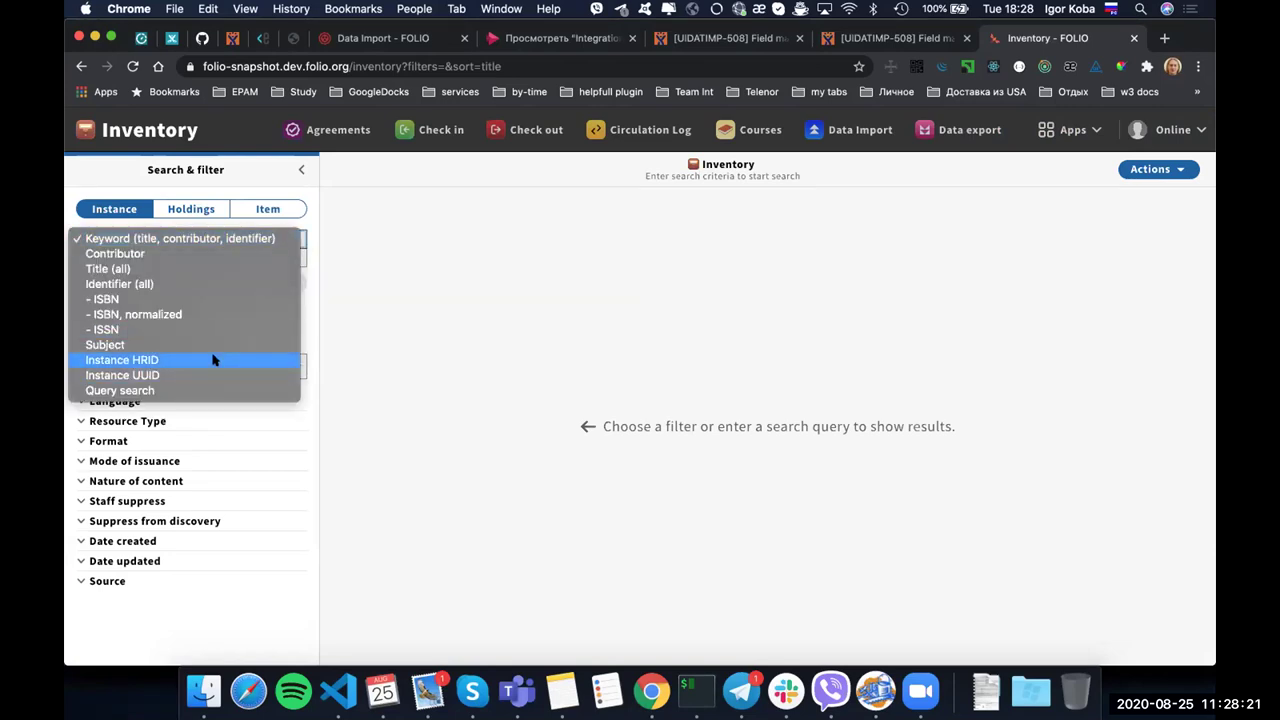
{"action": "left_click", "coordinate": [213, 360]}
{"action": "left_click", "coordinate": [249, 256]}
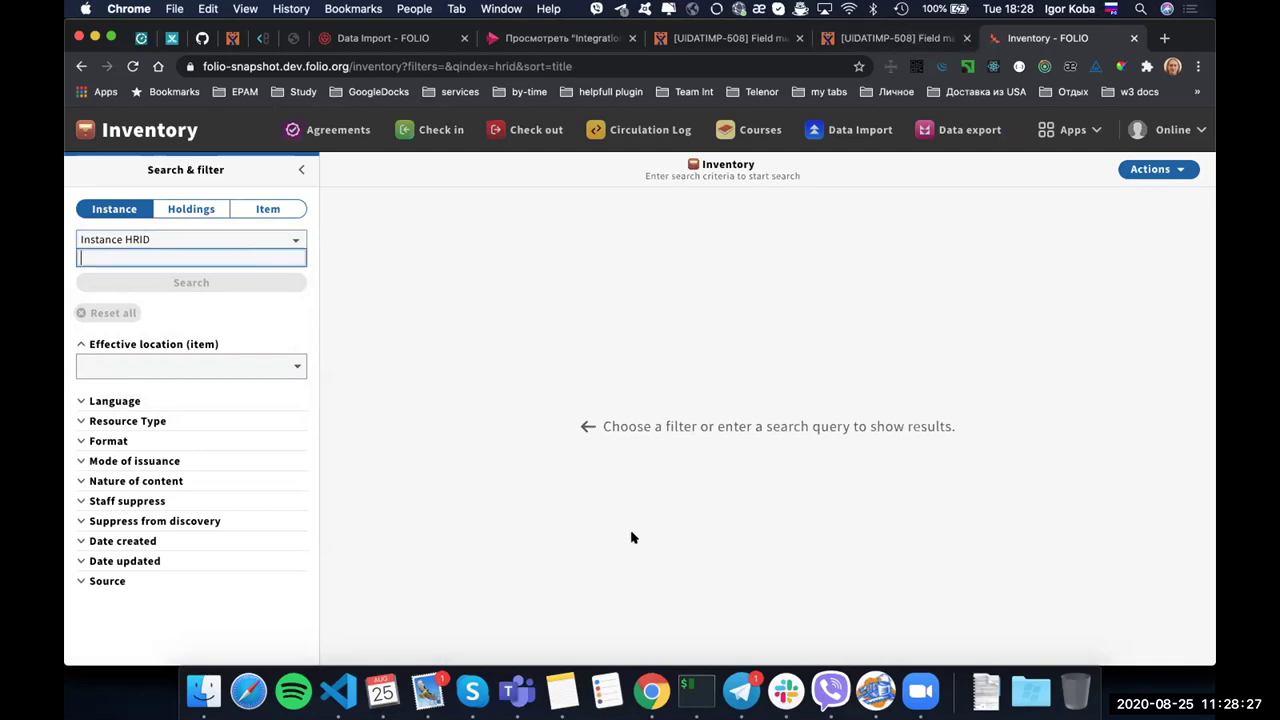
{"action": "left_click", "coordinate": [470, 692]}
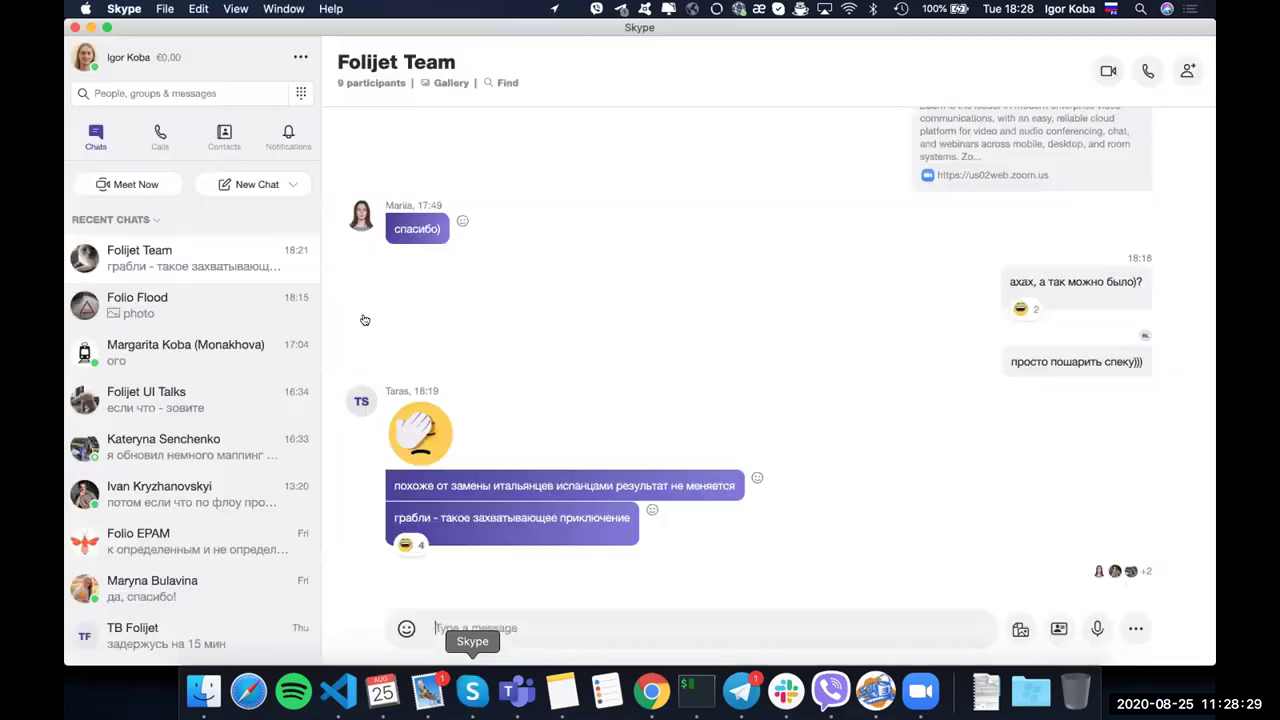
{"action": "left_click", "coordinate": [160, 449]}
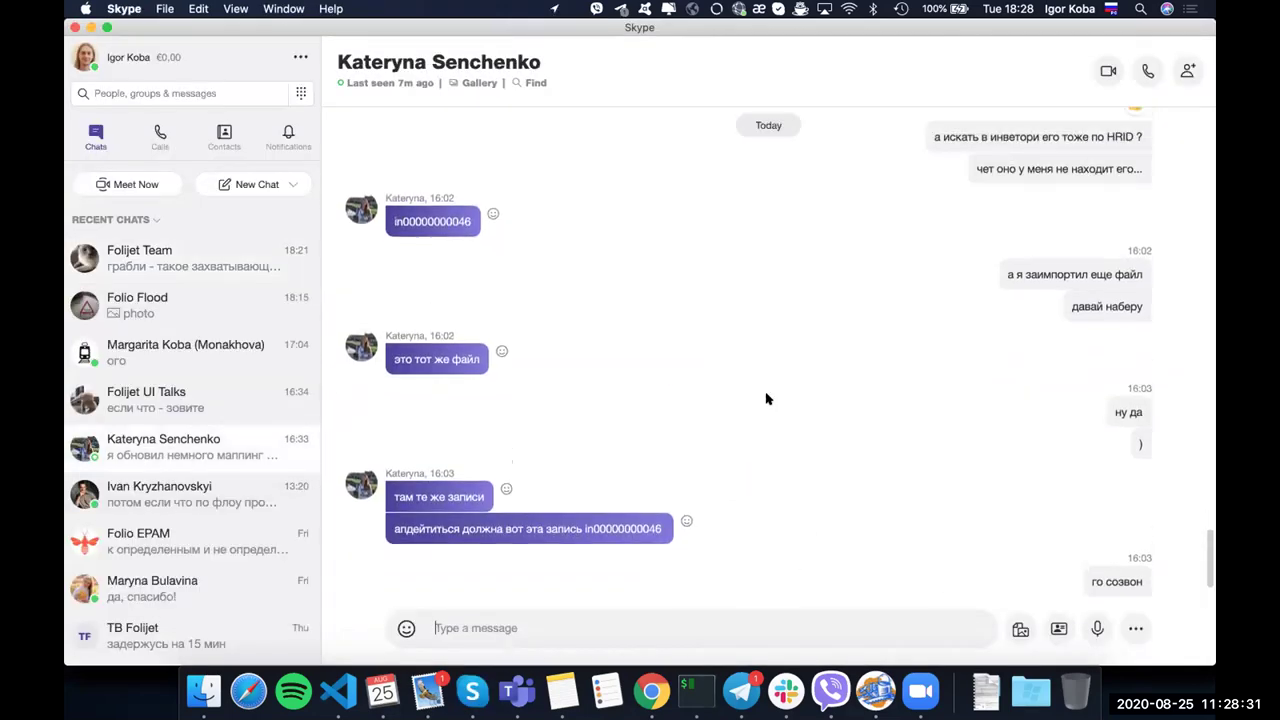
{"action": "double_click", "coordinate": [655, 543]}
{"action": "key", "text": "super+c"}
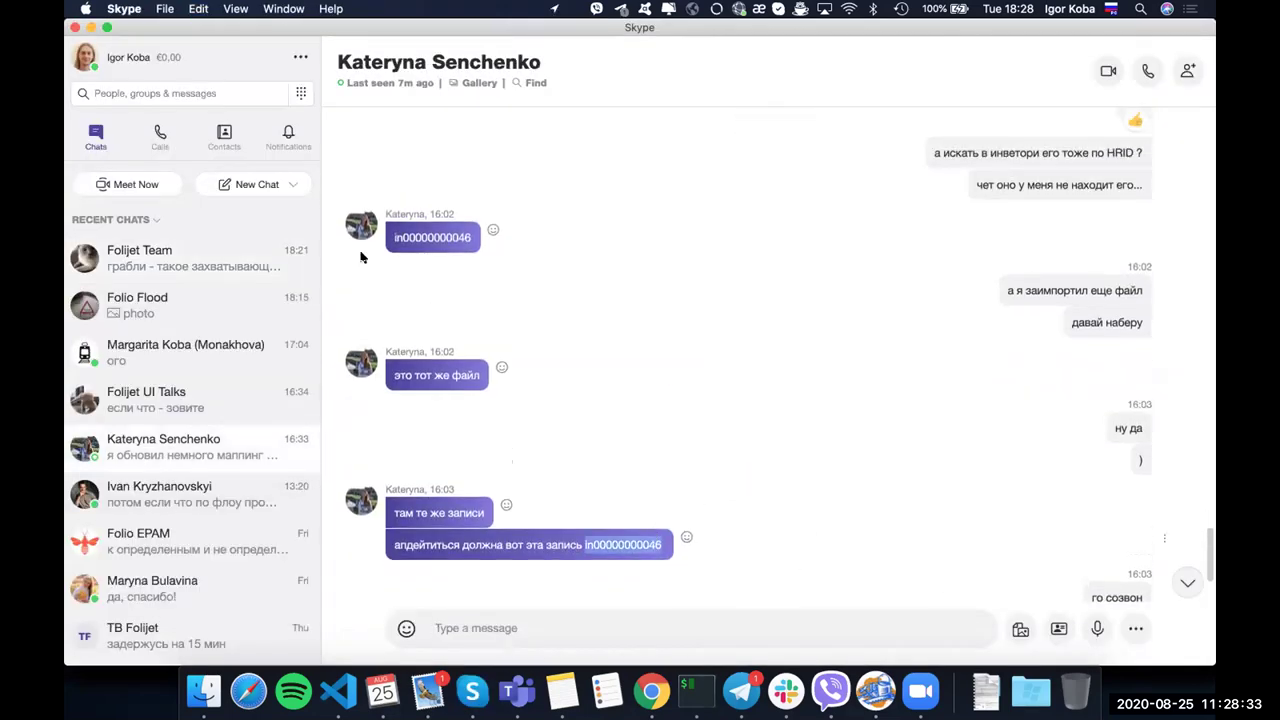
{"action": "key", "text": "super+Tab"}
{"action": "key", "text": "super+v"}
{"action": "left_click", "coordinate": [241, 281]}
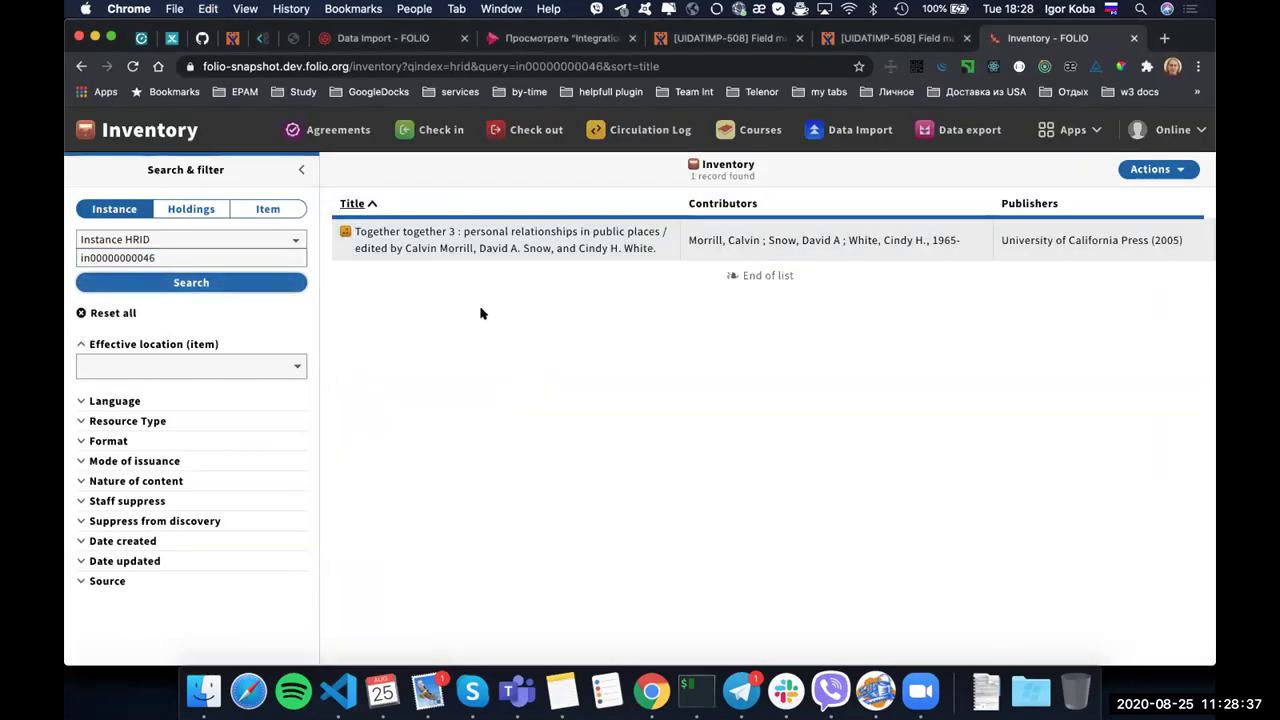
Examine the holdings notes in the Online holdings of the Together together 3 instance, and close both records.
{"action": "left_click", "coordinate": [491, 246]}
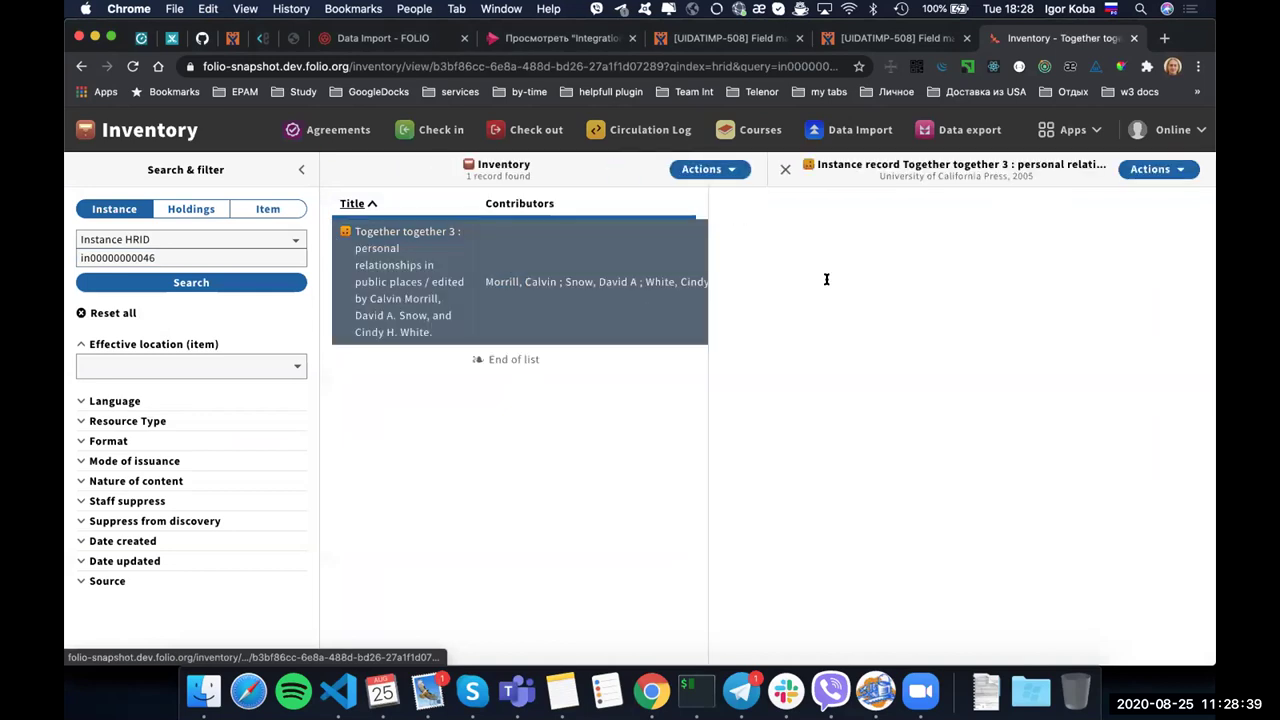
{"action": "left_click", "coordinate": [1072, 323]}
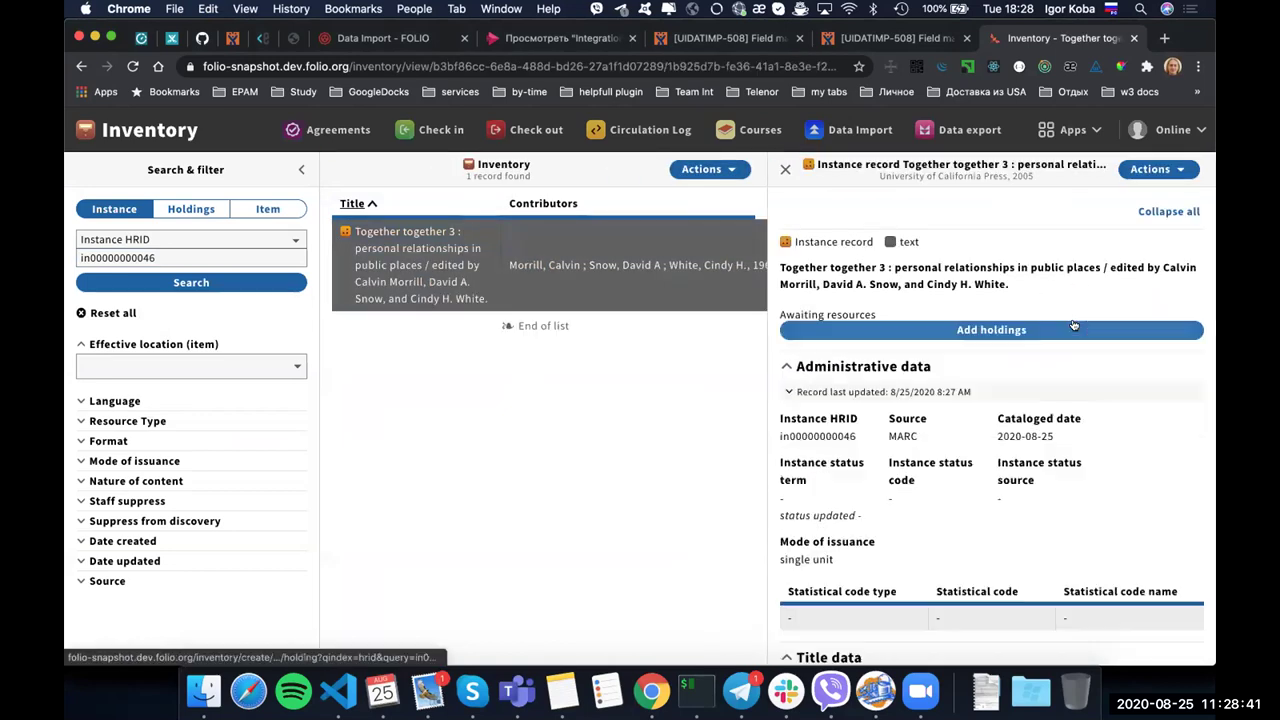
{"action": "scroll", "coordinate": [655, 378], "scroll_direction": "down", "scroll_amount": 10}
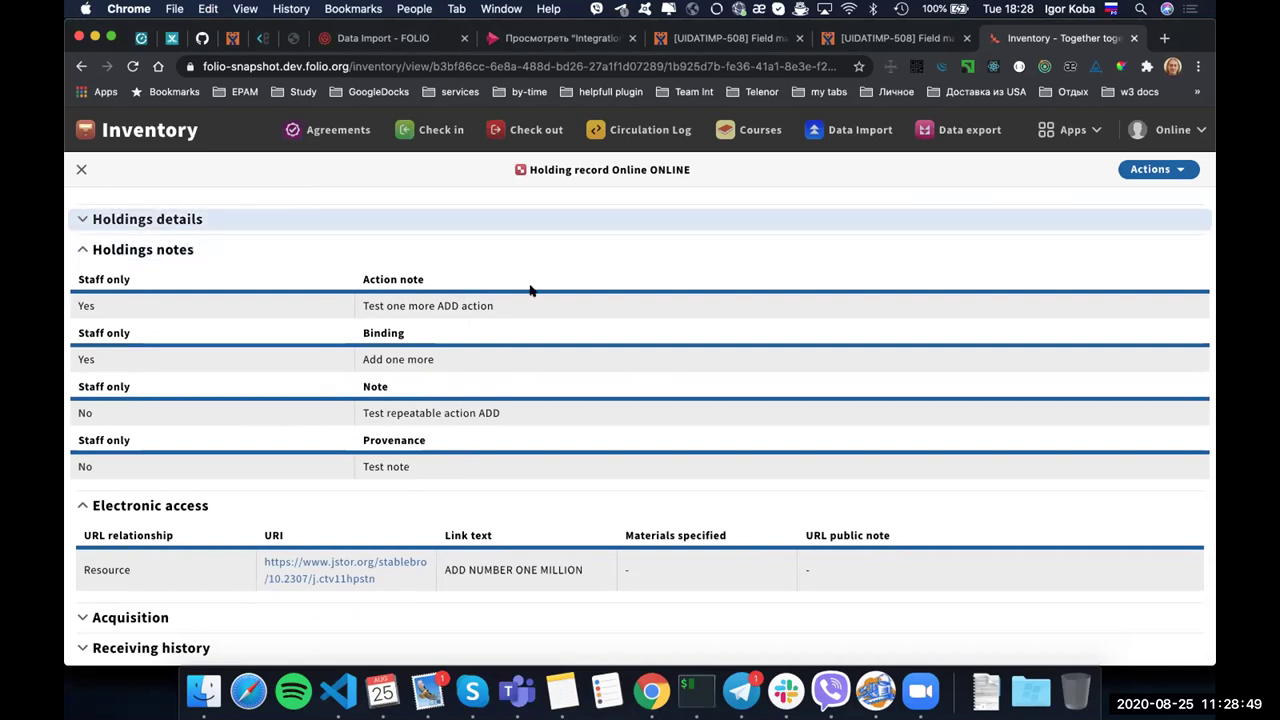
{"action": "scroll", "coordinate": [529, 286], "scroll_direction": "up", "scroll_amount": 6}
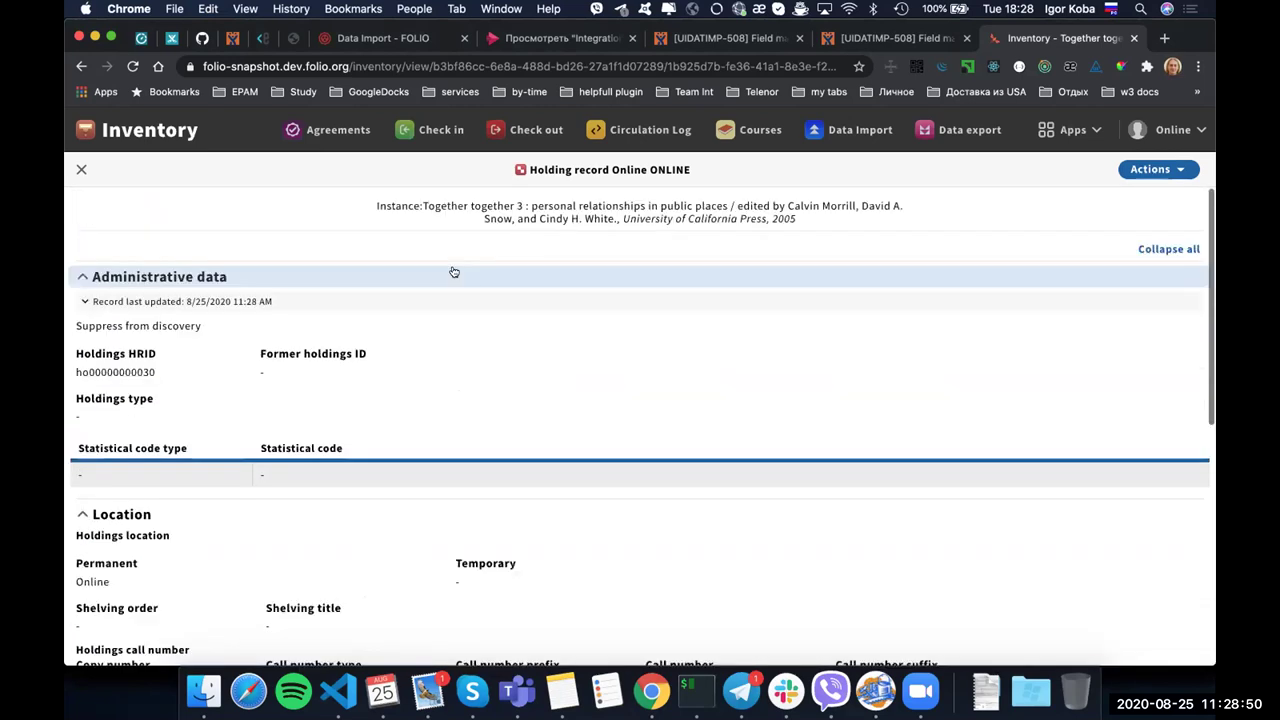
{"action": "left_click", "coordinate": [79, 170]}
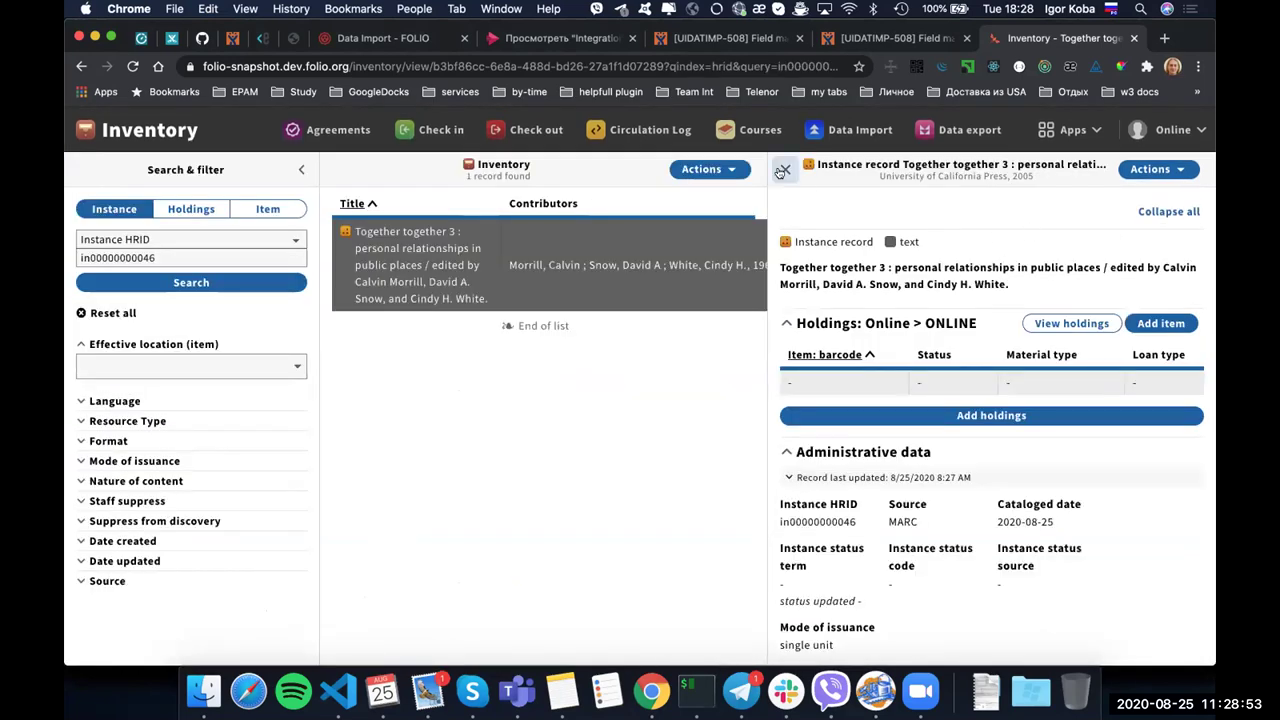
{"action": "left_click", "coordinate": [785, 169]}
Return to Data Import and upload Match on URL-test-demo.mrc again for another import job.
{"action": "left_click", "coordinate": [858, 130]}
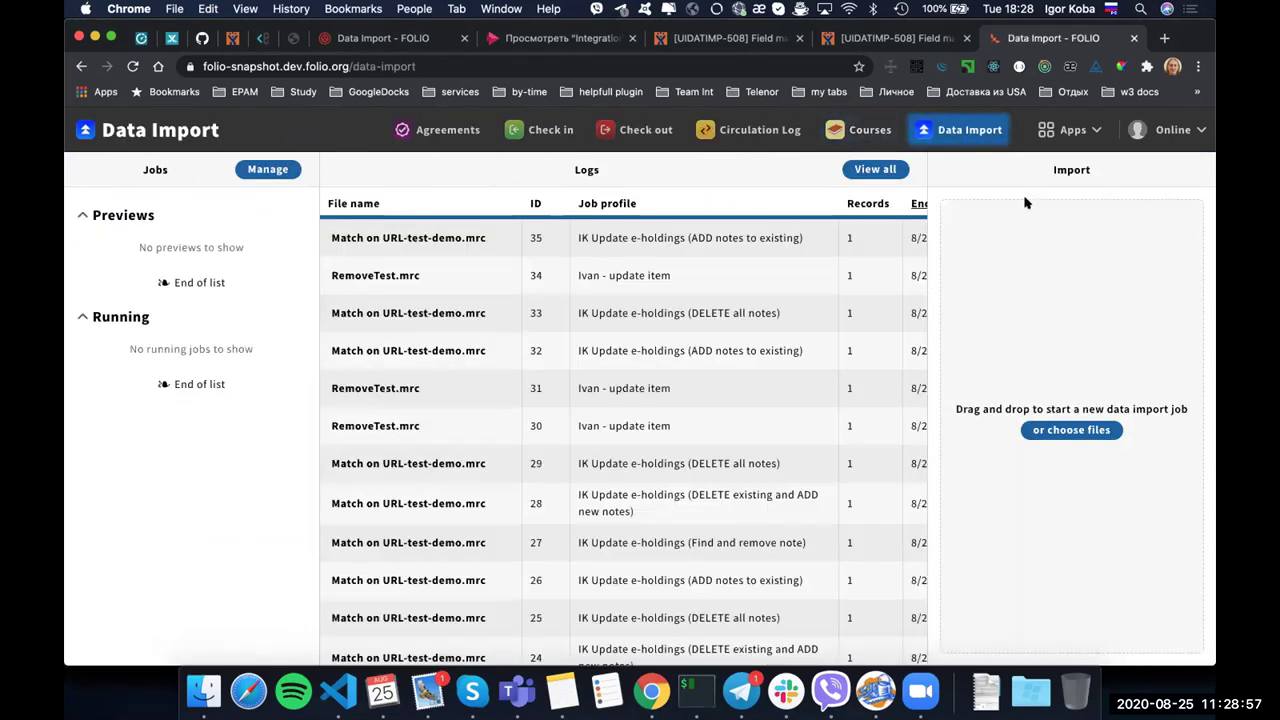
{"action": "left_click", "coordinate": [1066, 432]}
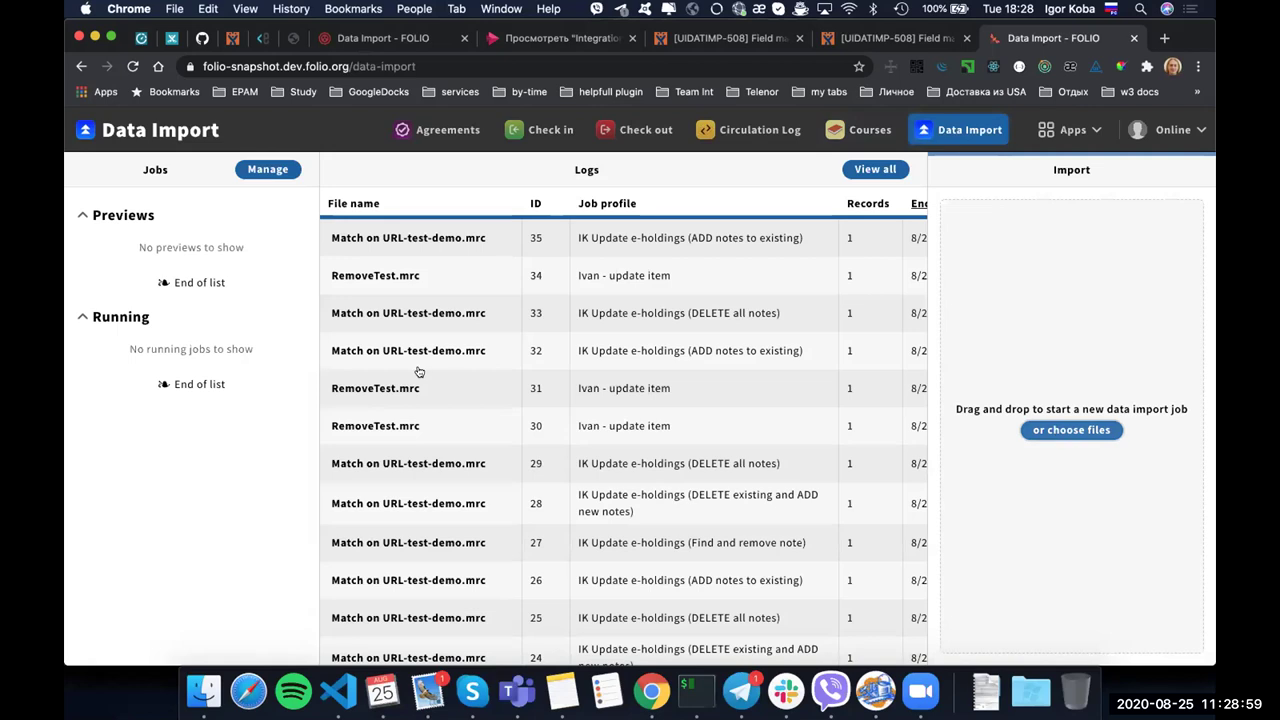
{"action": "left_click", "coordinate": [265, 300]}
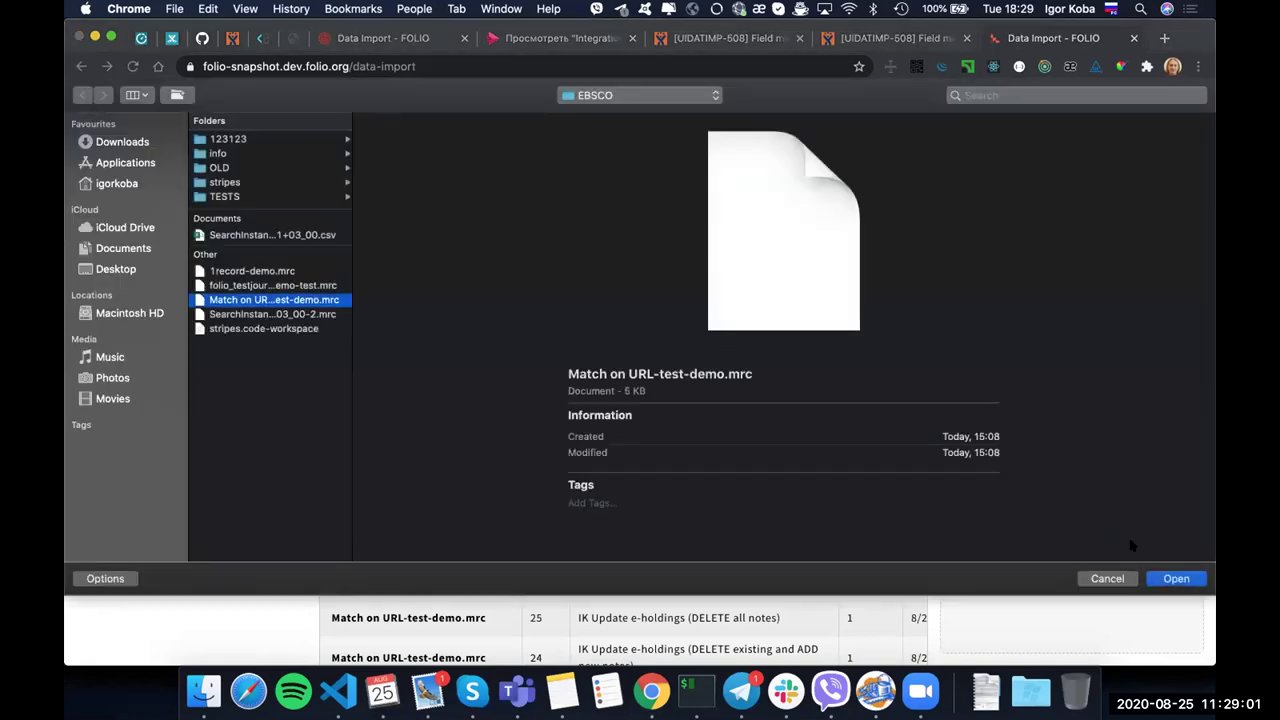
{"action": "key", "text": "Return"}
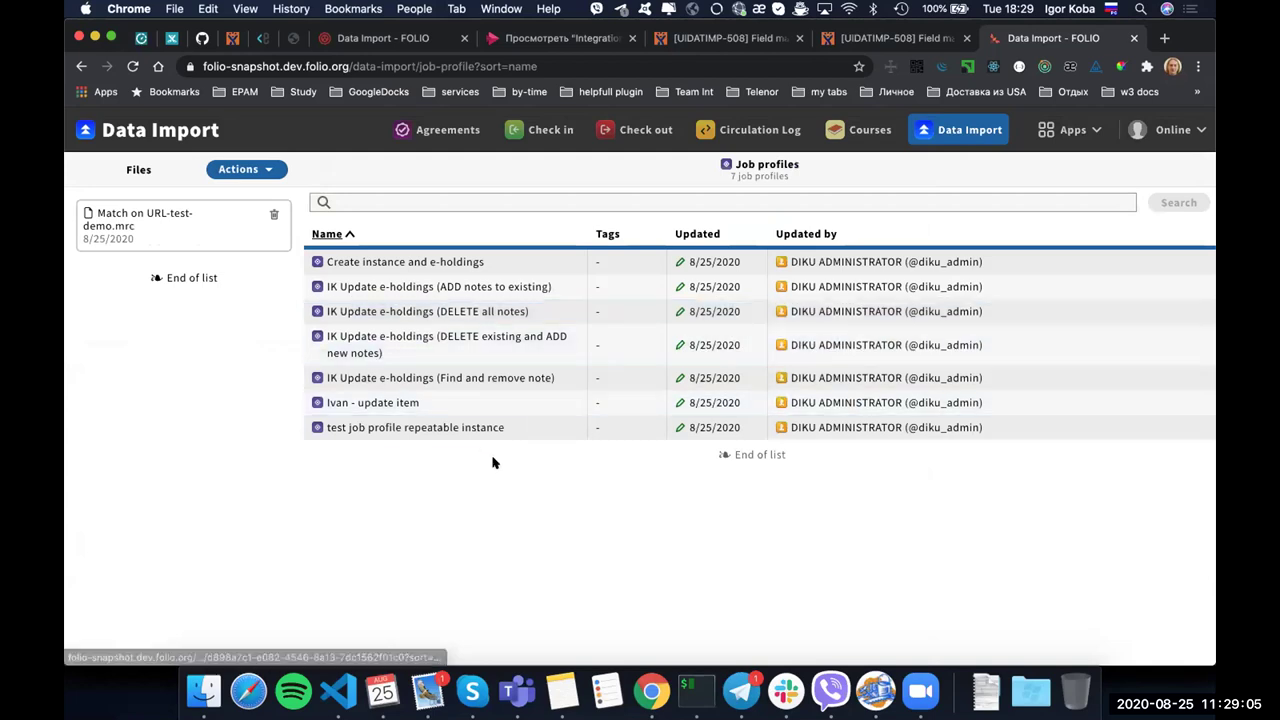
Run the IK Update e-holdings (Find and remove note) job profile on the uploaded file.
{"action": "left_click", "coordinate": [534, 382]}
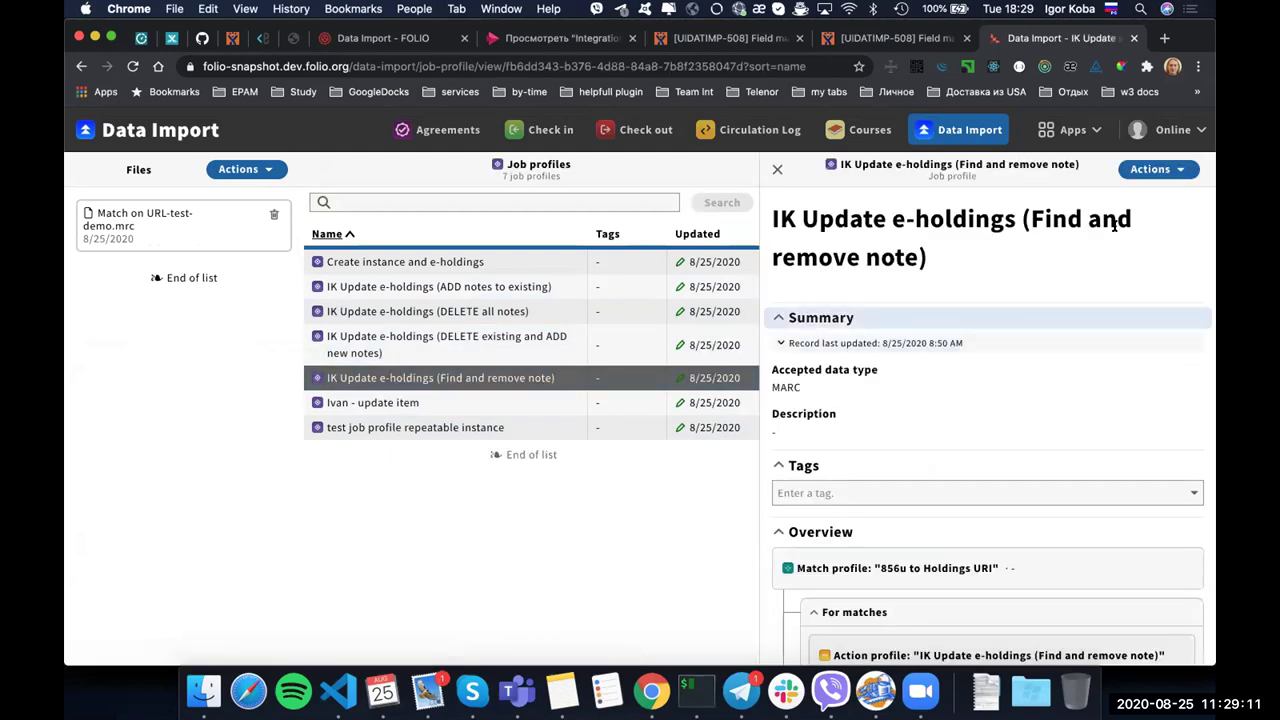
{"action": "left_click", "coordinate": [1168, 170]}
{"action": "left_click", "coordinate": [1053, 197]}
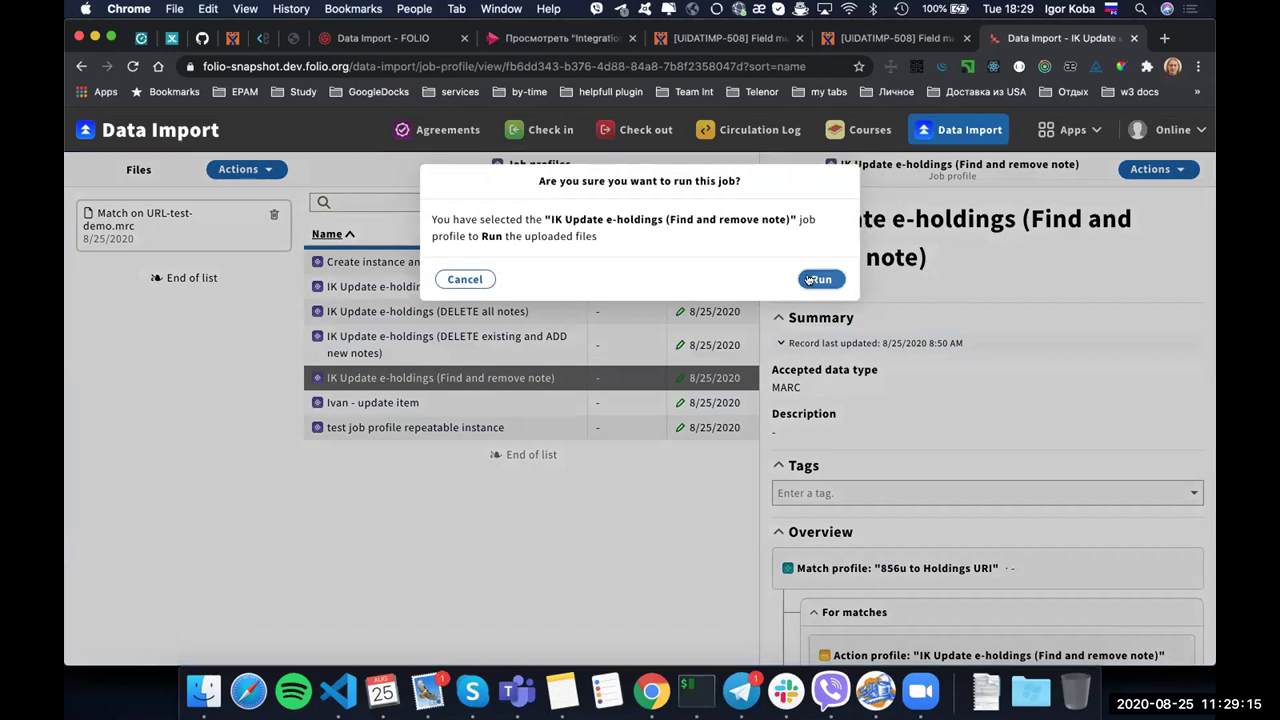
{"action": "left_click", "coordinate": [809, 279]}
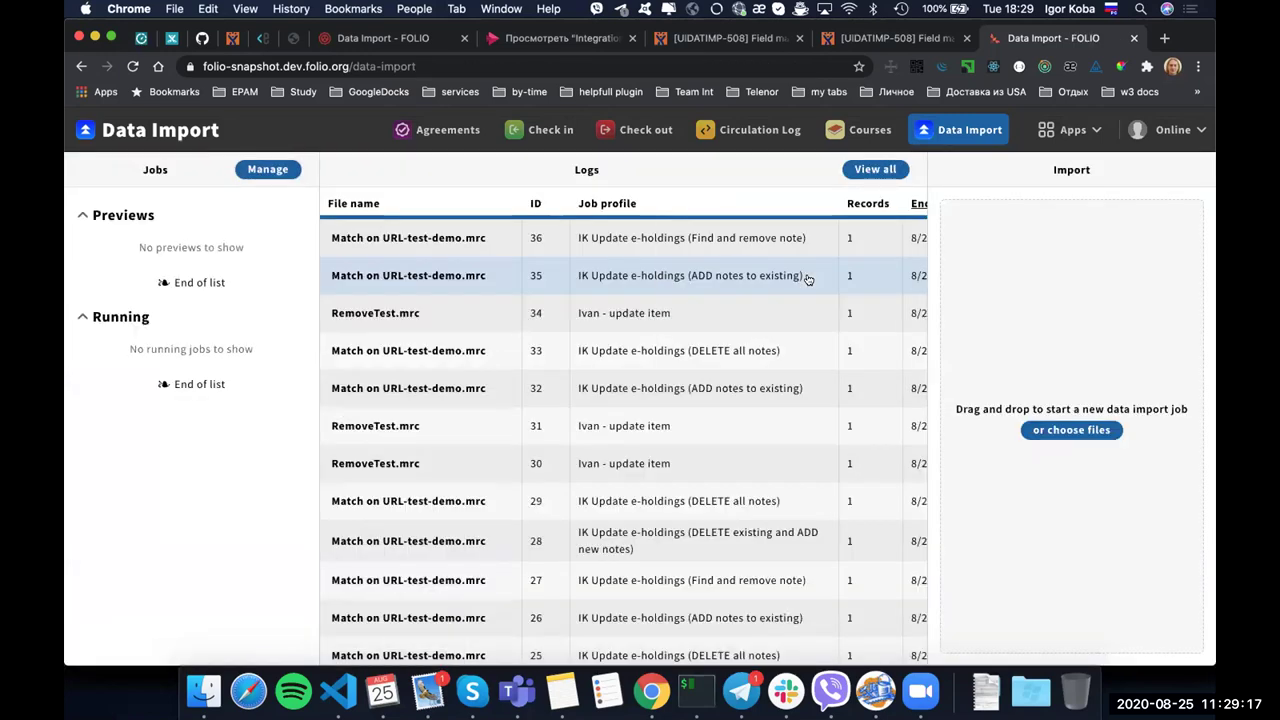
{"action": "left_click", "coordinate": [1078, 131]}
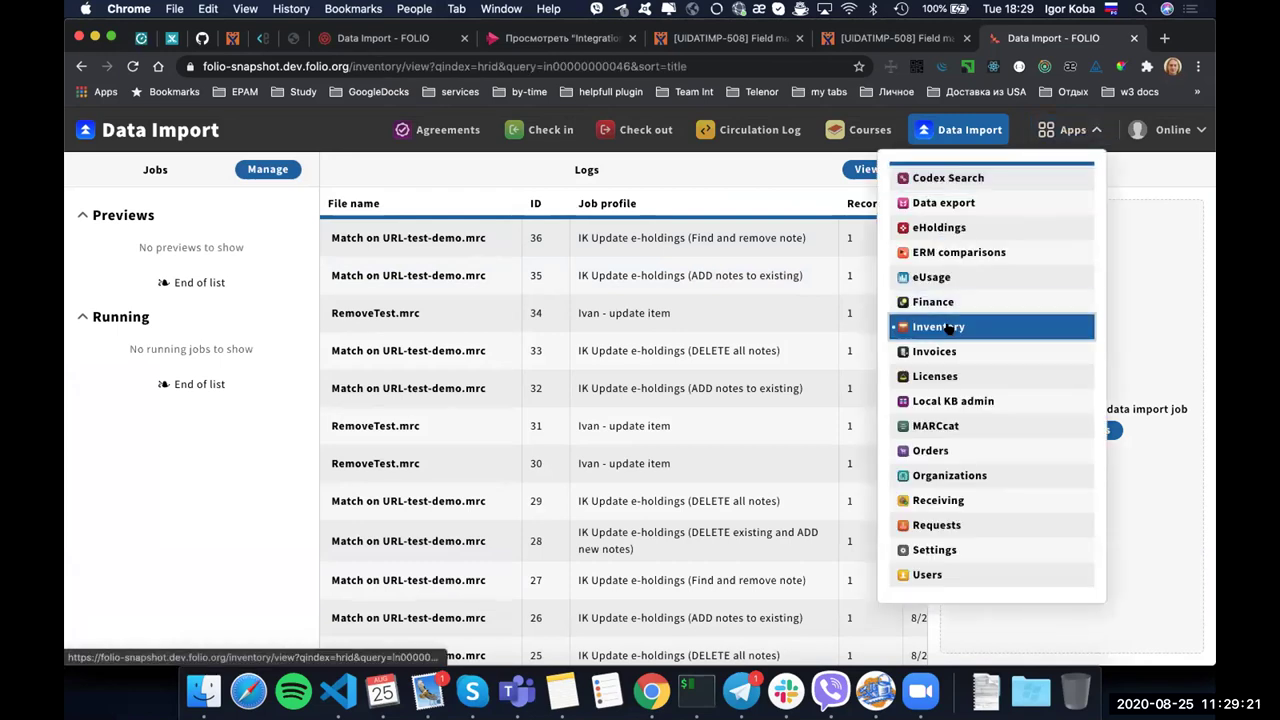
{"action": "left_click", "coordinate": [947, 327]}
{"action": "left_click", "coordinate": [205, 284]}
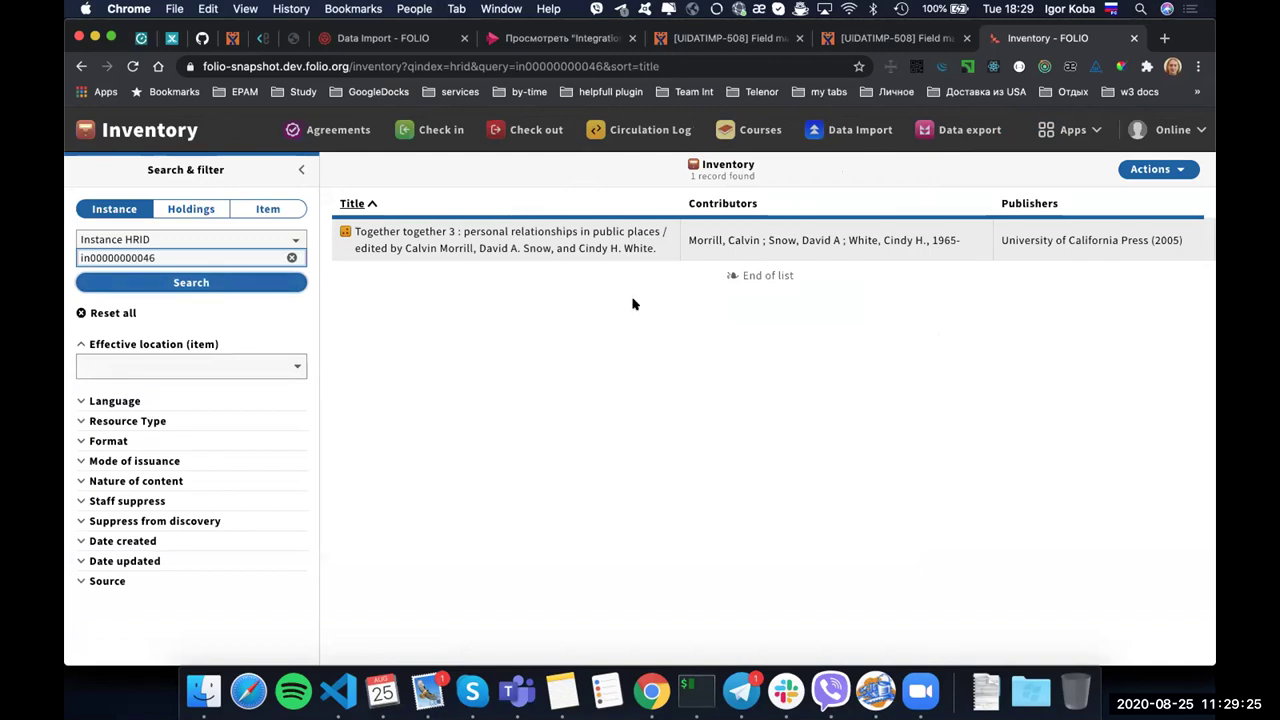
{"action": "left_click", "coordinate": [568, 233]}
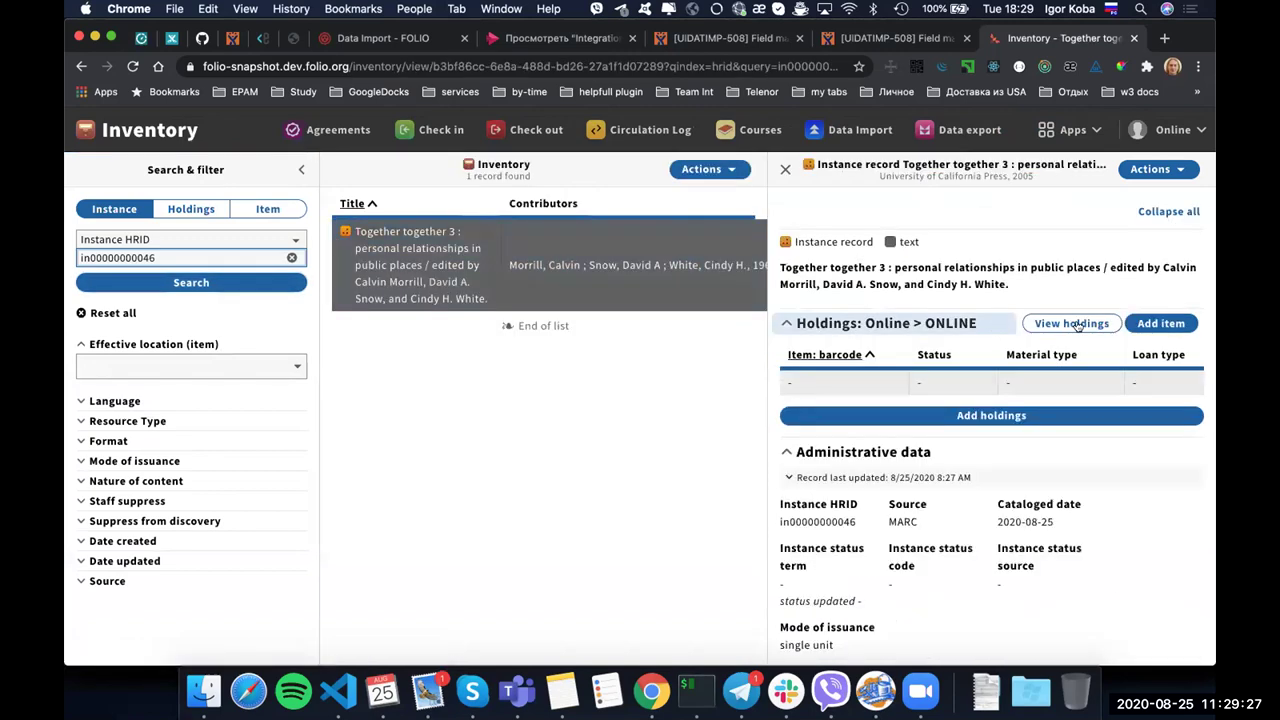
Check the holdings notes in the Online holdings of Together together 3, then close the holdings and instance records.
{"action": "left_click", "coordinate": [1083, 325]}
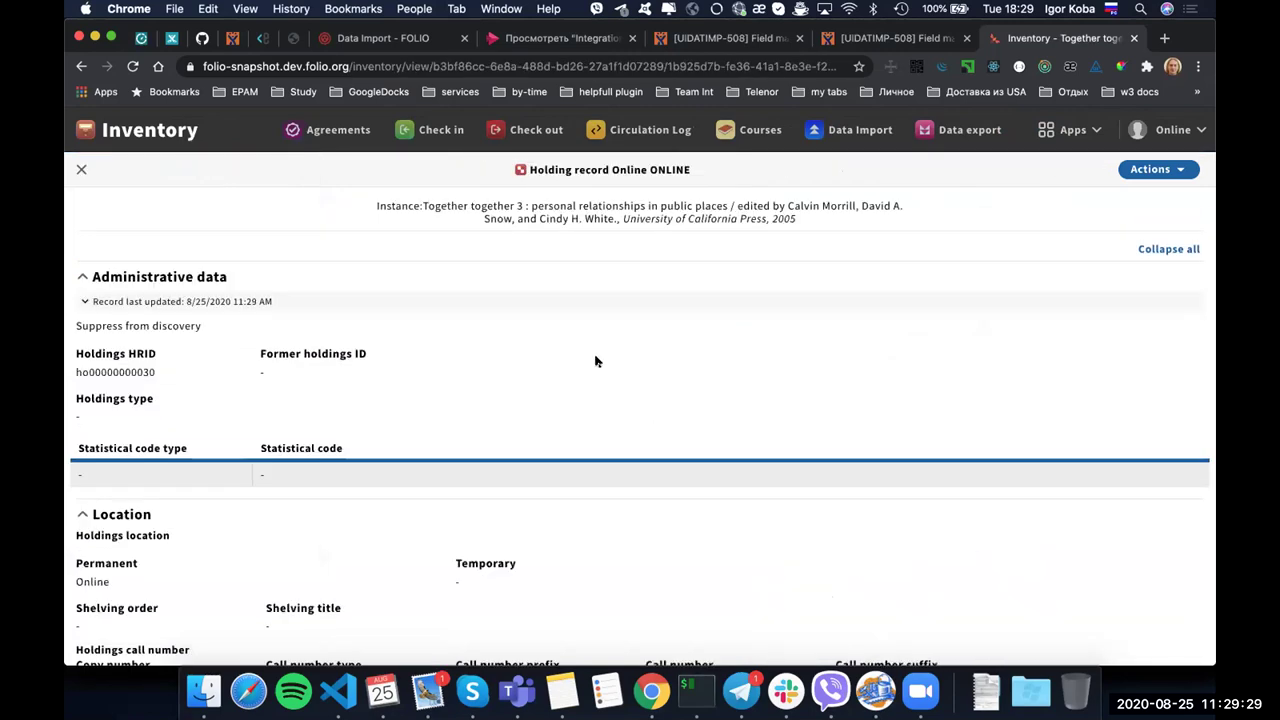
{"action": "scroll", "coordinate": [595, 361], "scroll_direction": "down", "scroll_amount": 5}
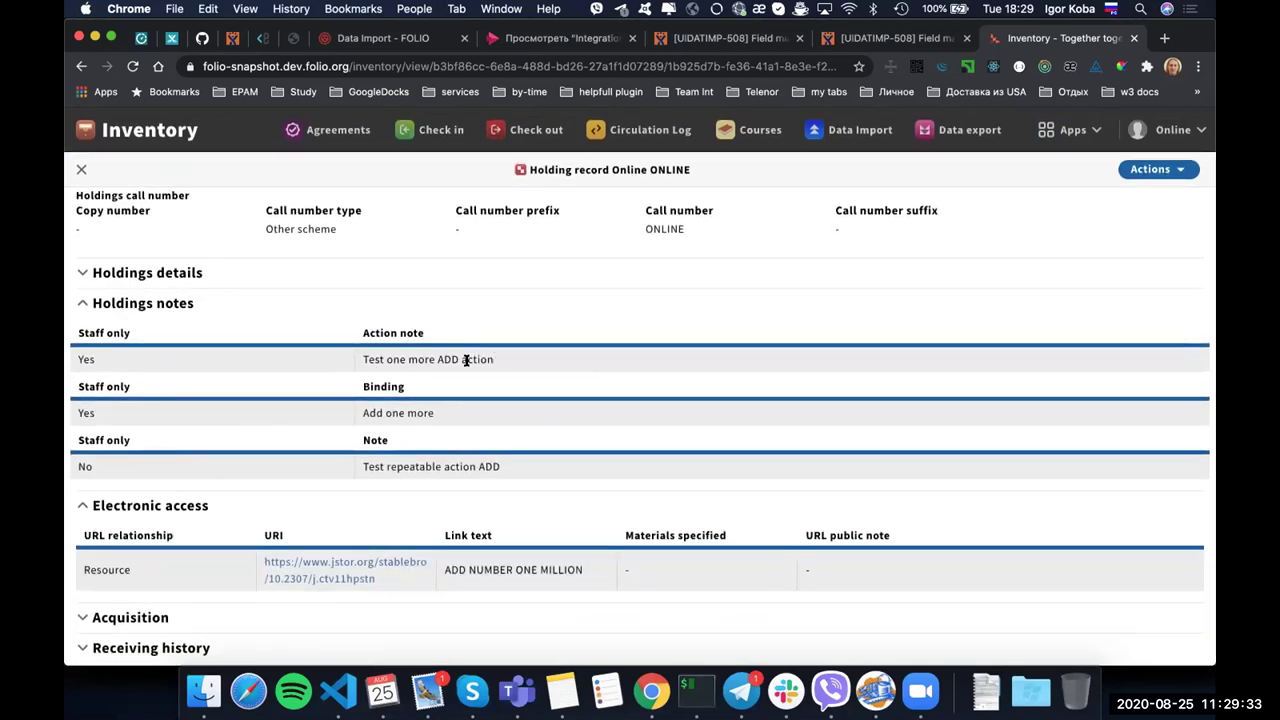
{"action": "triple_click", "coordinate": [503, 467]}
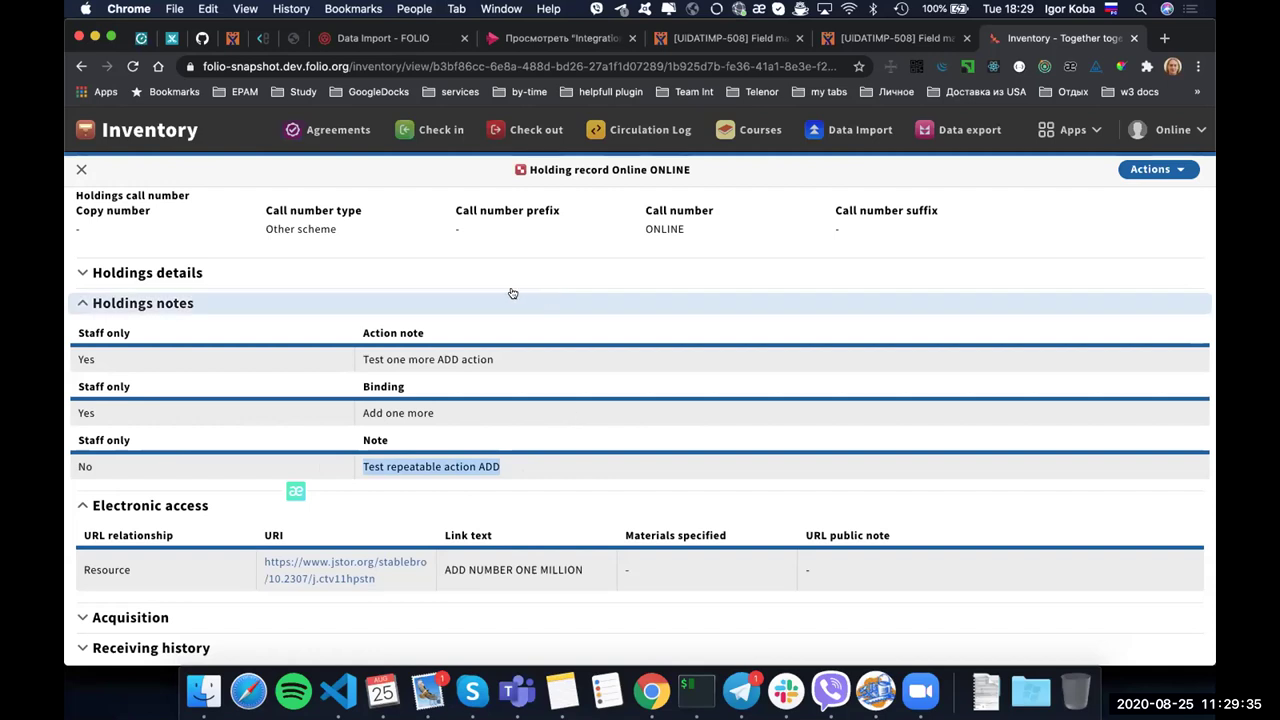
{"action": "left_click", "coordinate": [80, 171]}
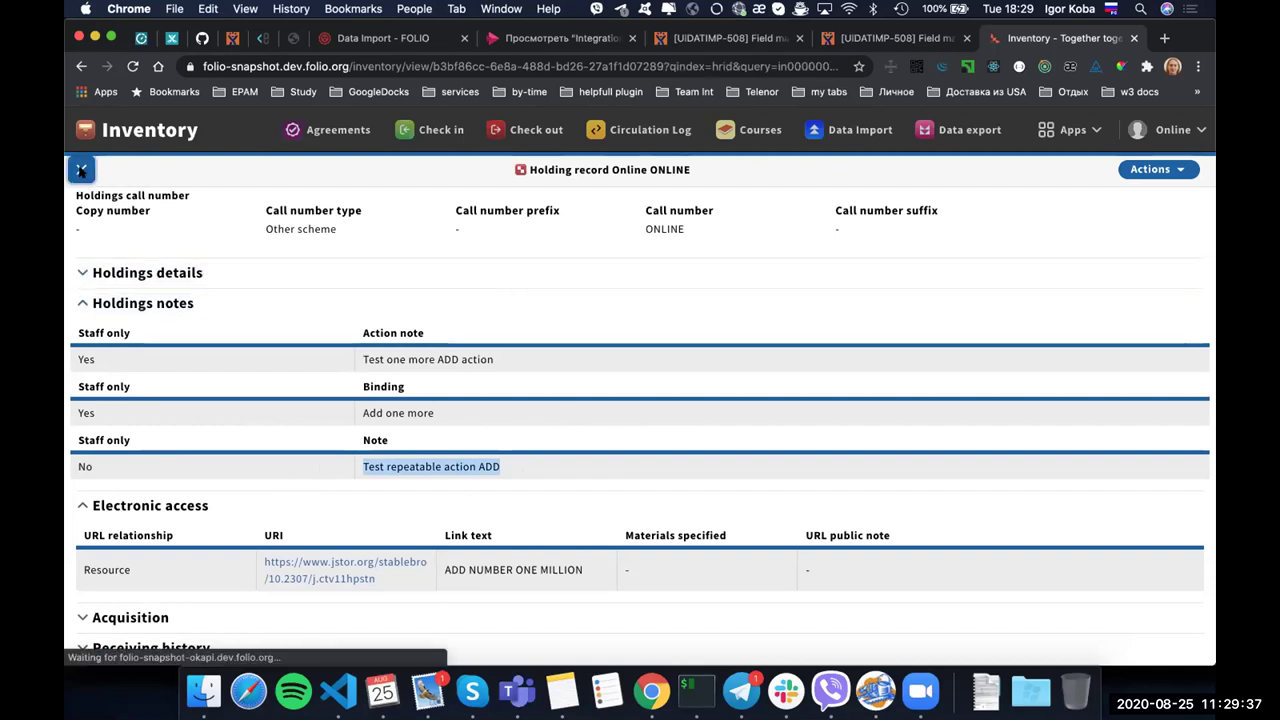
{"action": "left_click", "coordinate": [785, 170]}
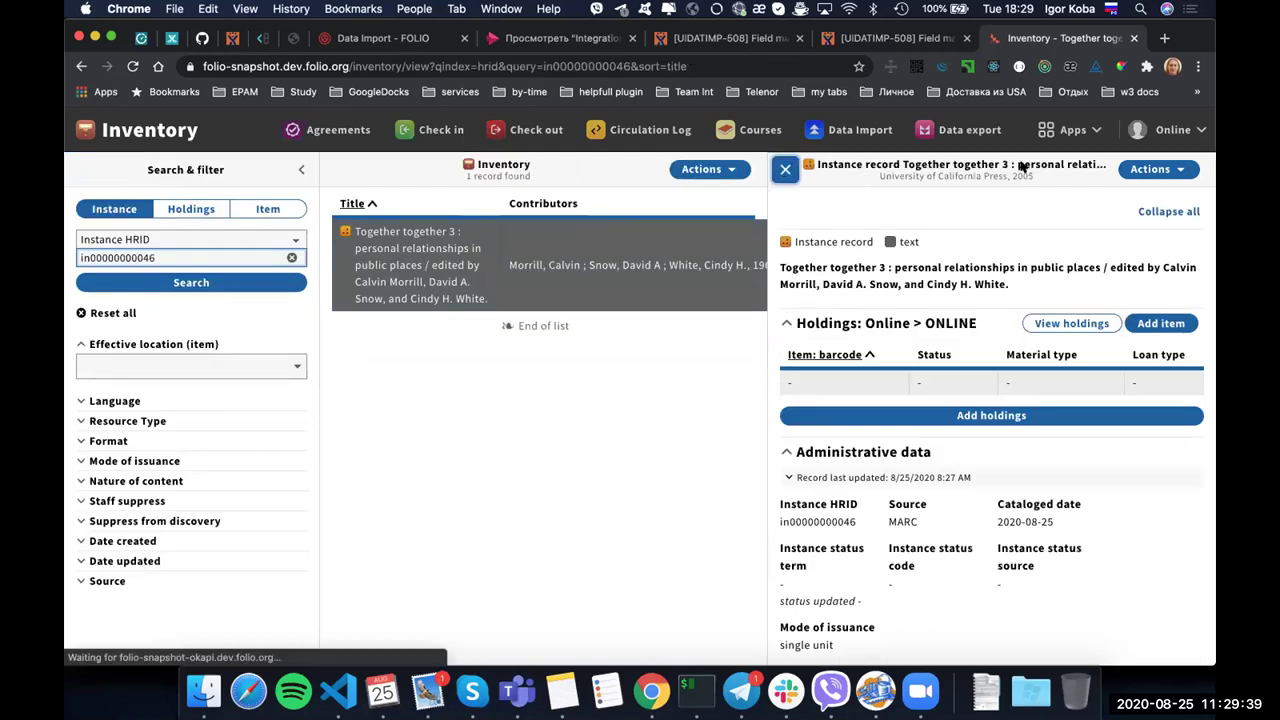
Go back to Data Import and upload Match on URL-test-demo.mrc for a new import job.
{"action": "left_click", "coordinate": [848, 130]}
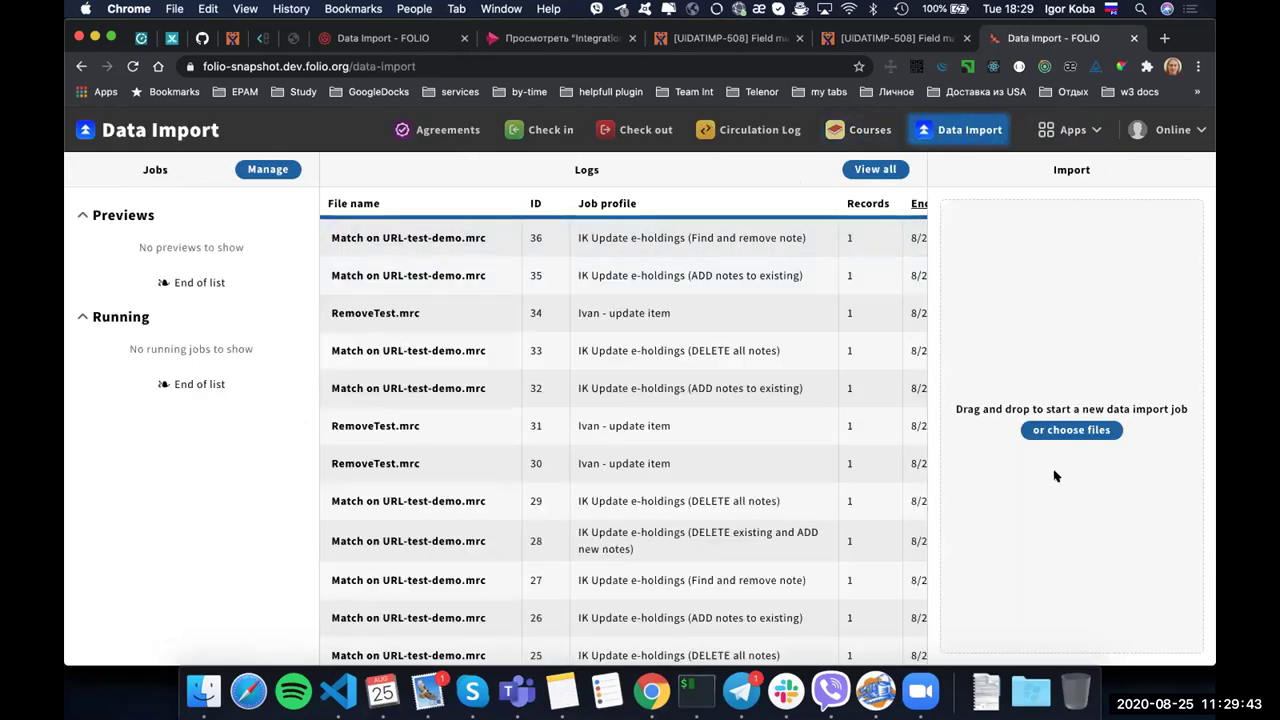
{"action": "left_click", "coordinate": [1068, 431]}
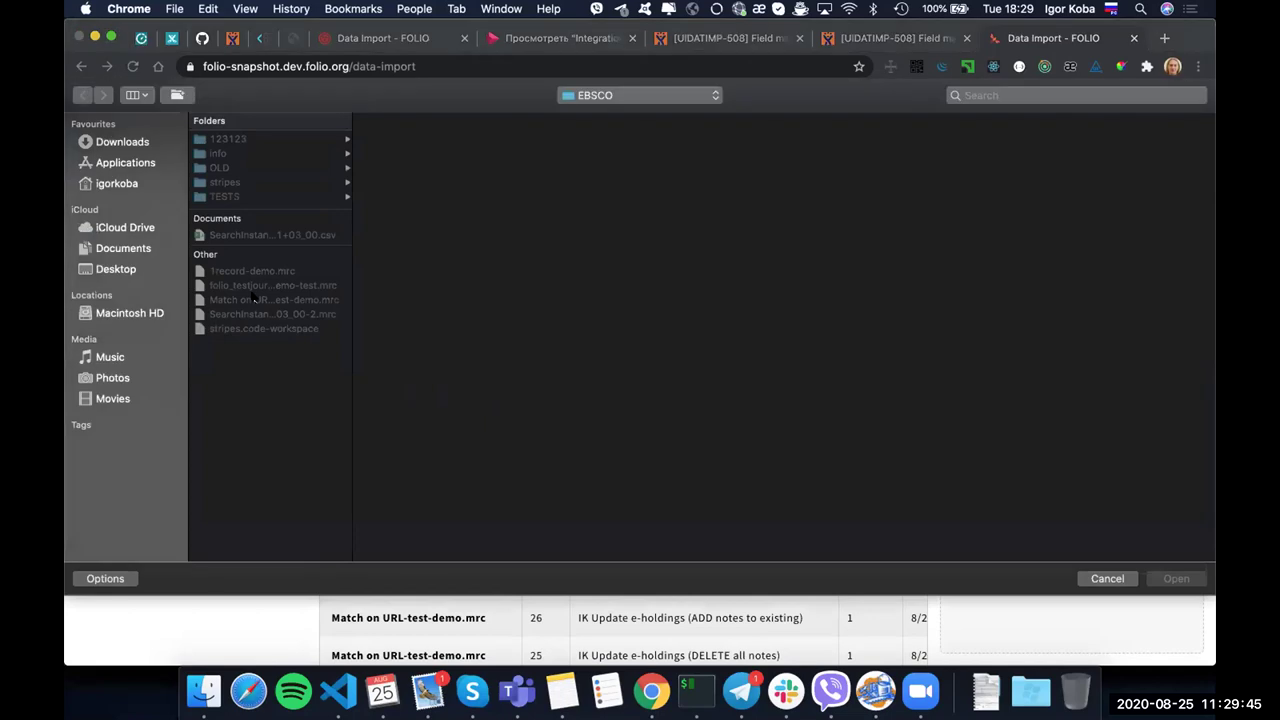
{"action": "left_click", "coordinate": [247, 300]}
{"action": "left_click", "coordinate": [1172, 579]}
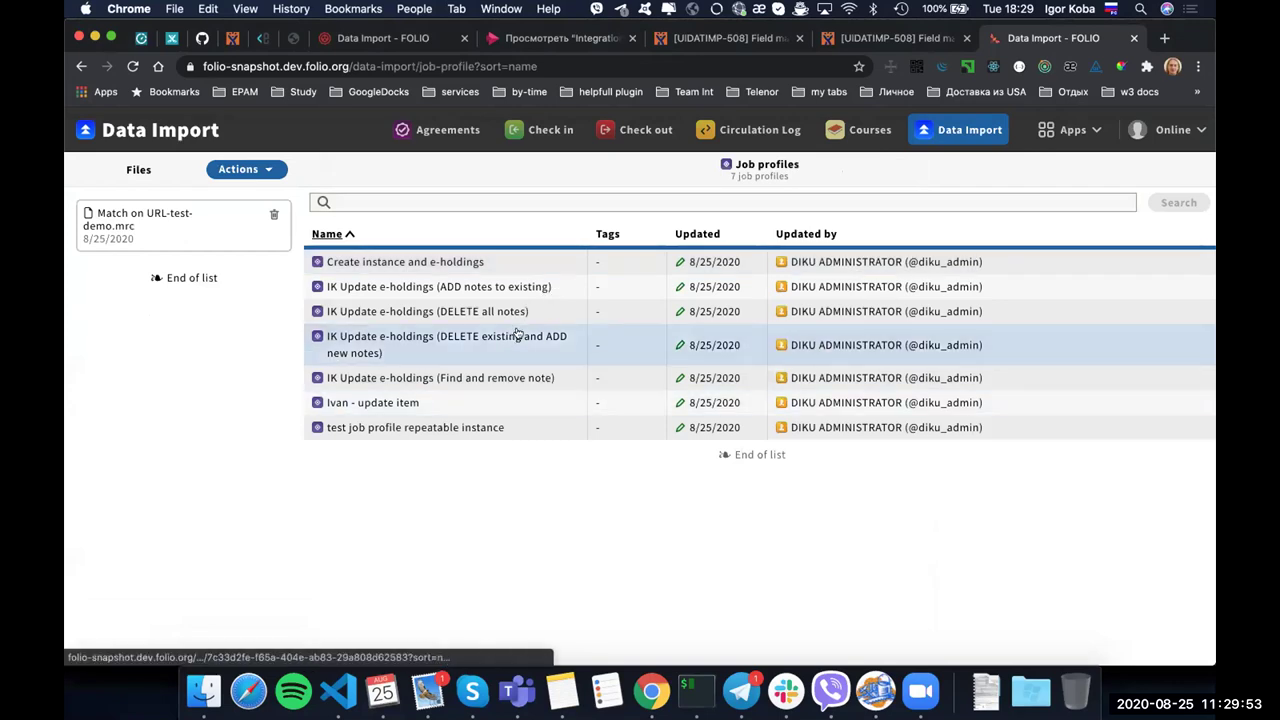
Run the IK Update e-holdings (DELETE existing and ADD new notes) job profile on the uploaded file.
{"action": "left_click", "coordinate": [538, 342]}
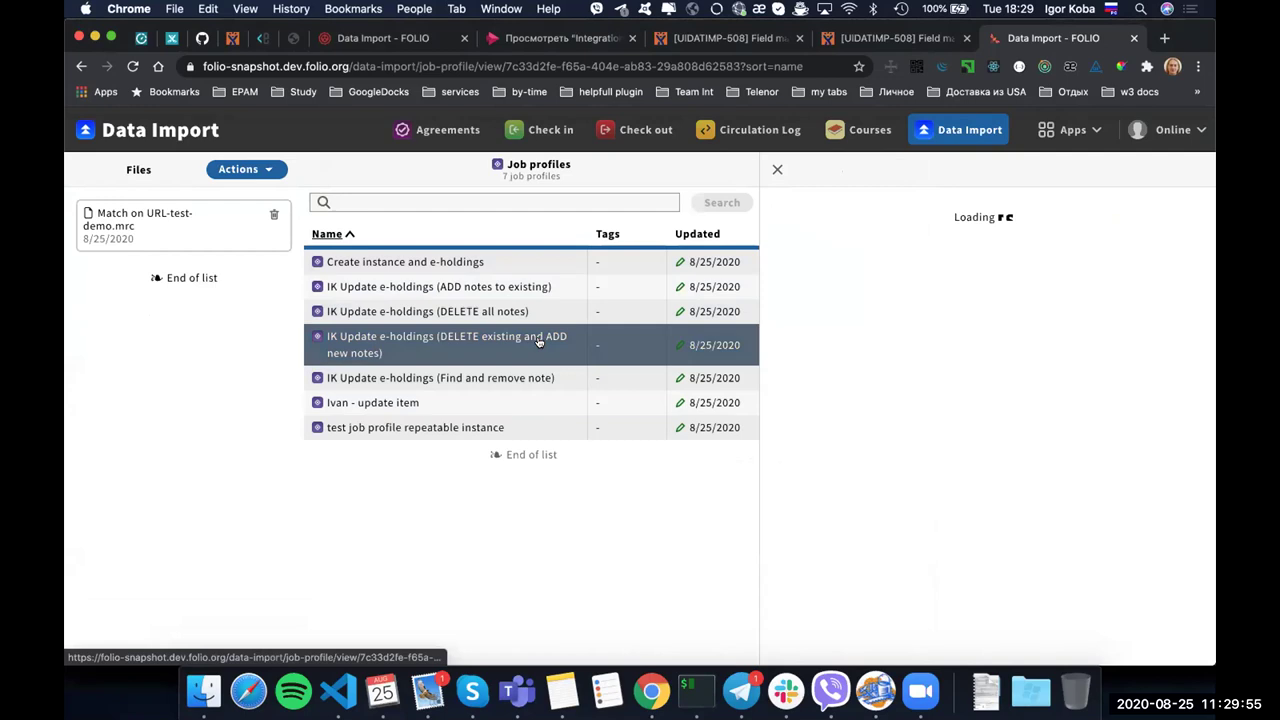
{"action": "left_click", "coordinate": [1155, 169]}
{"action": "left_click", "coordinate": [1058, 195]}
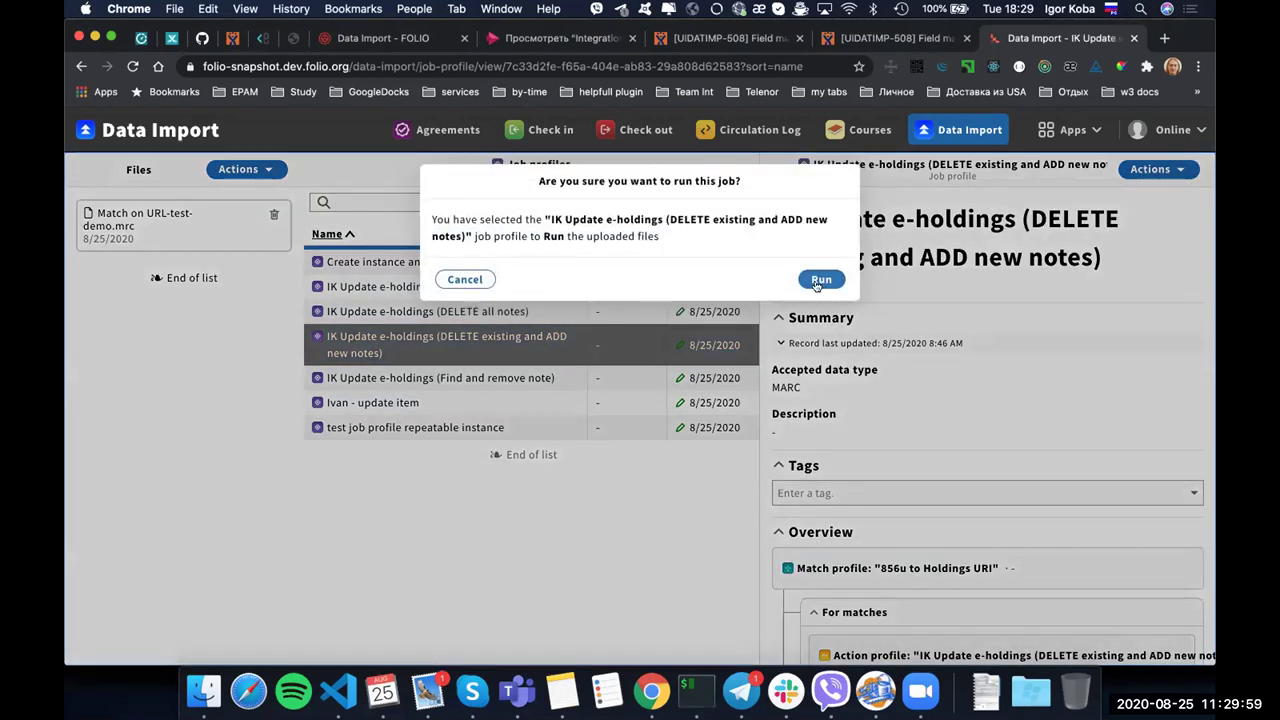
{"action": "left_click", "coordinate": [820, 281]}
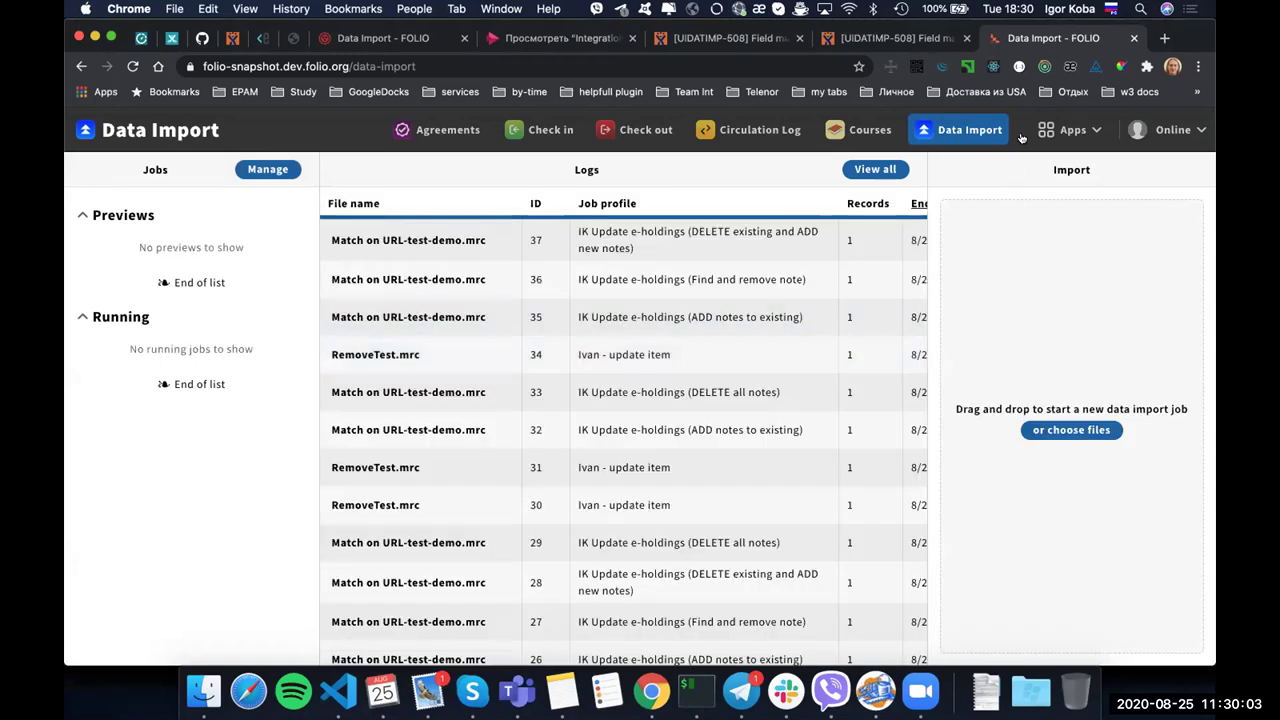
Reopen Together together 3 in Inventory, examine the notes of its Online holdings, and close both records.
{"action": "left_click", "coordinate": [1075, 130]}
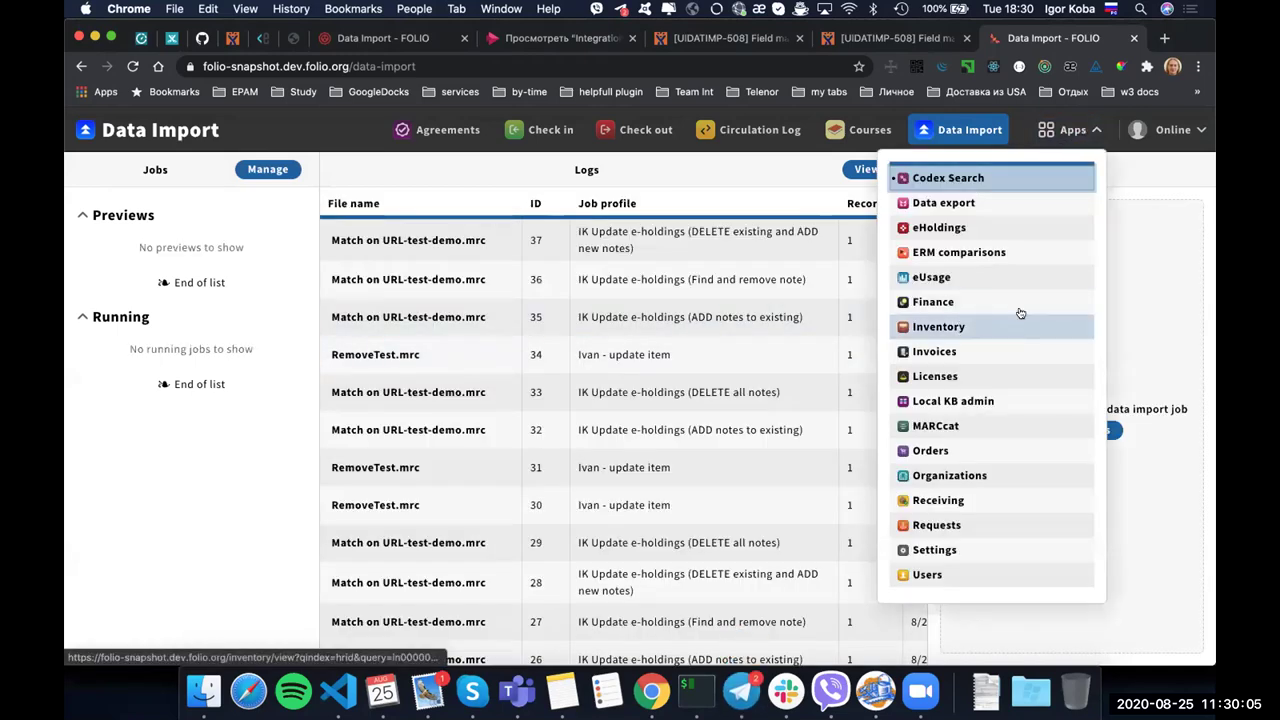
{"action": "left_click", "coordinate": [957, 329]}
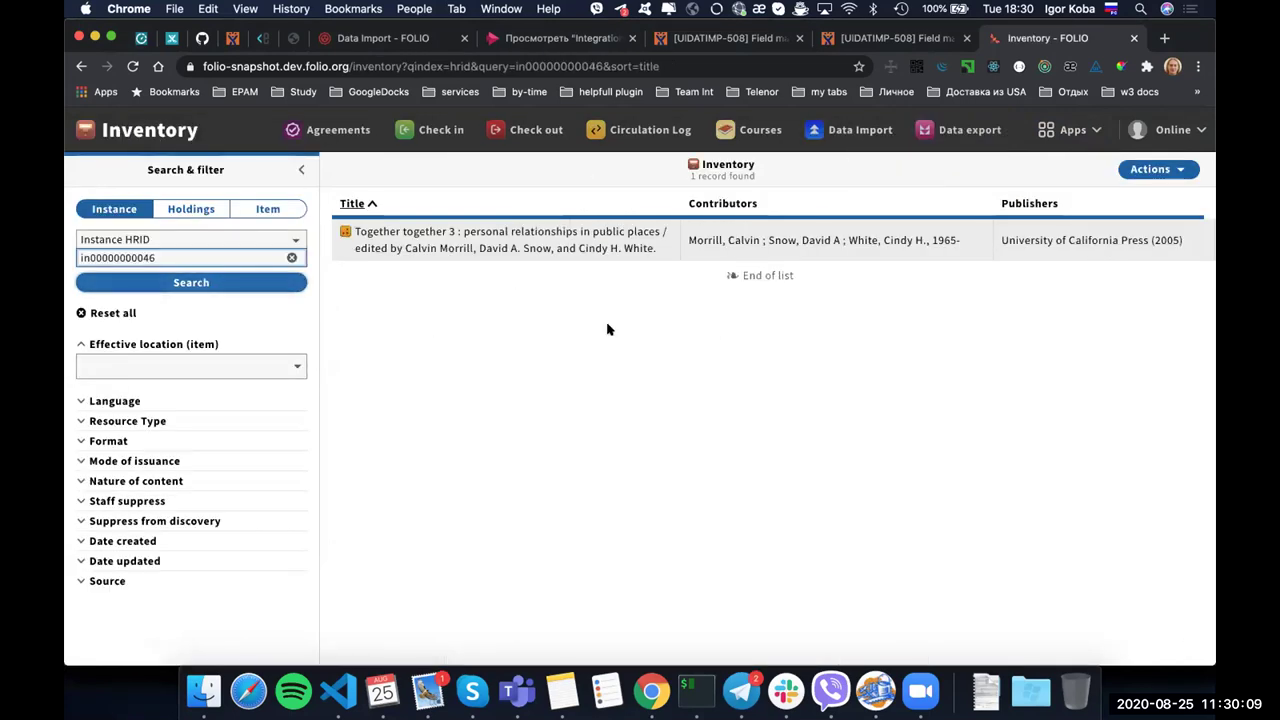
{"action": "left_click", "coordinate": [520, 238]}
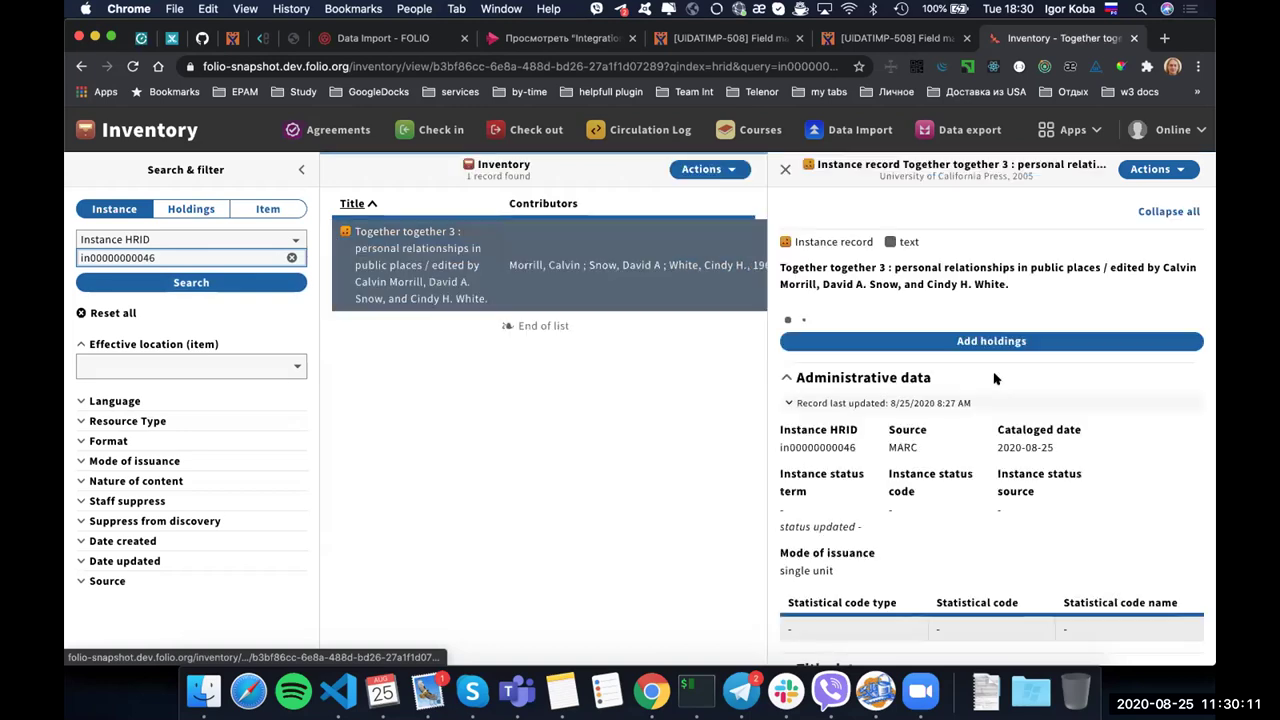
{"action": "left_click", "coordinate": [1058, 328]}
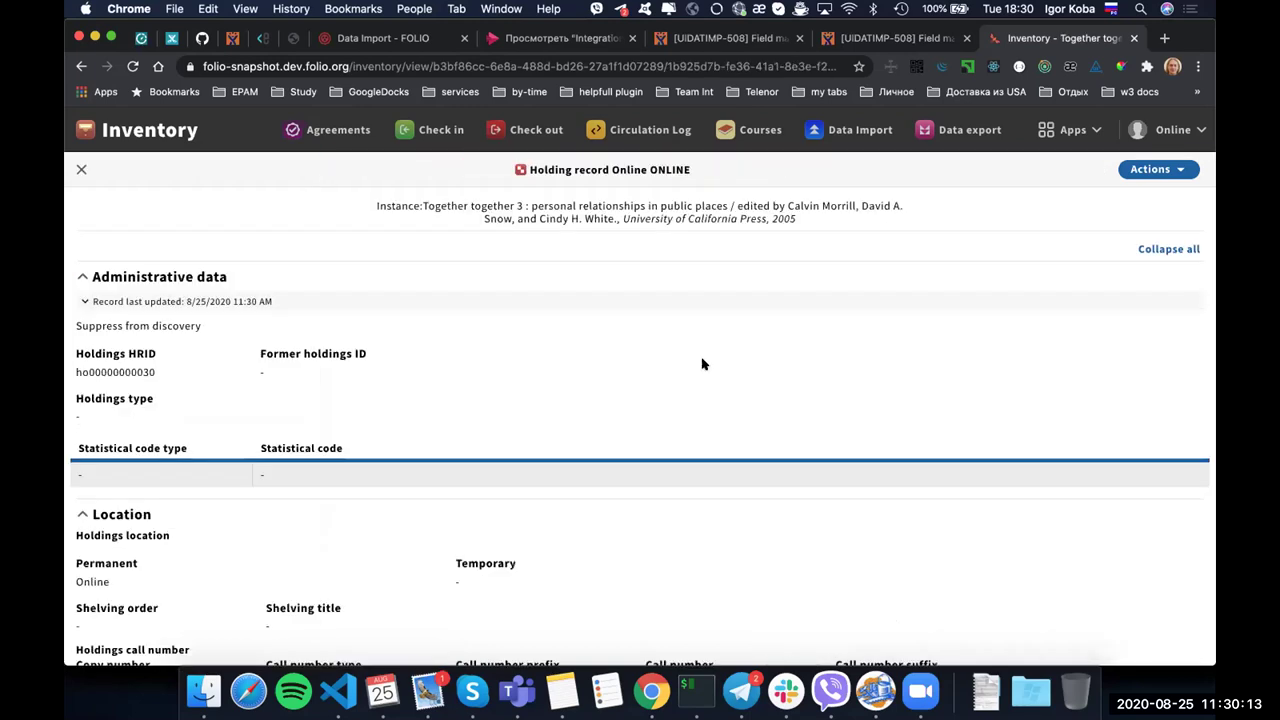
{"action": "scroll", "coordinate": [658, 393], "scroll_direction": "down", "scroll_amount": 7}
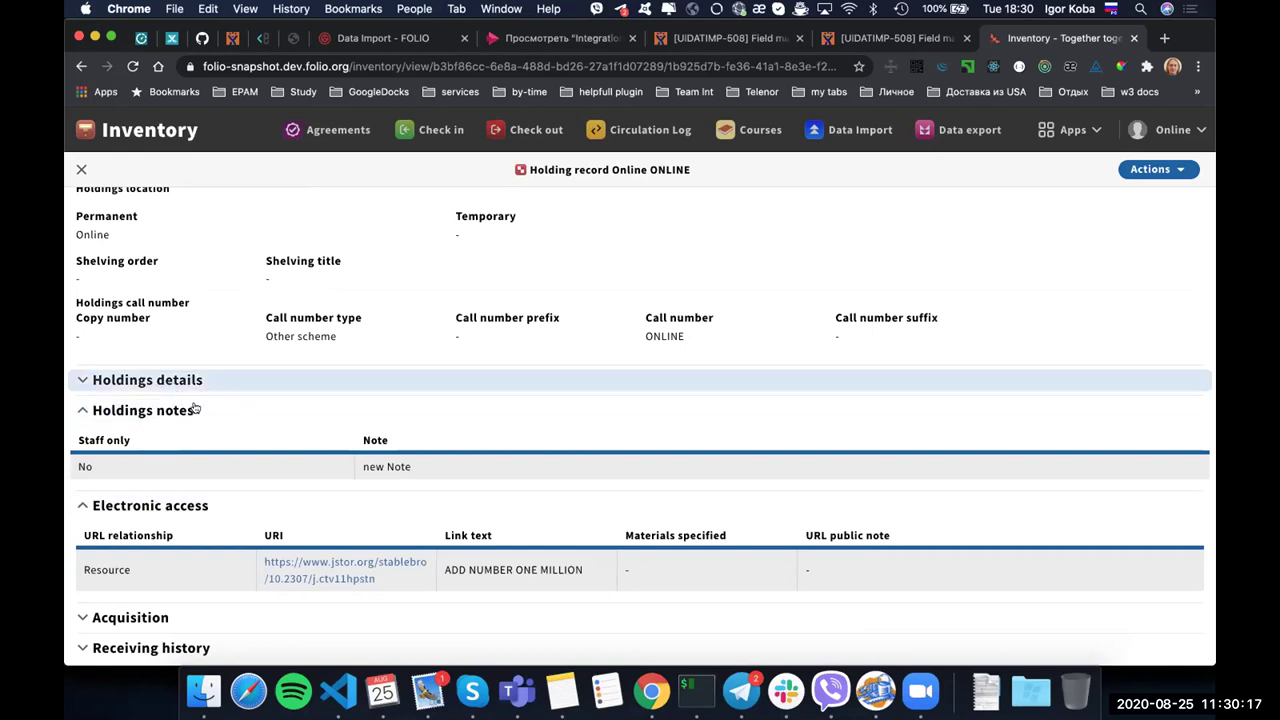
{"action": "triple_click", "coordinate": [449, 467]}
{"action": "left_click", "coordinate": [81, 169]}
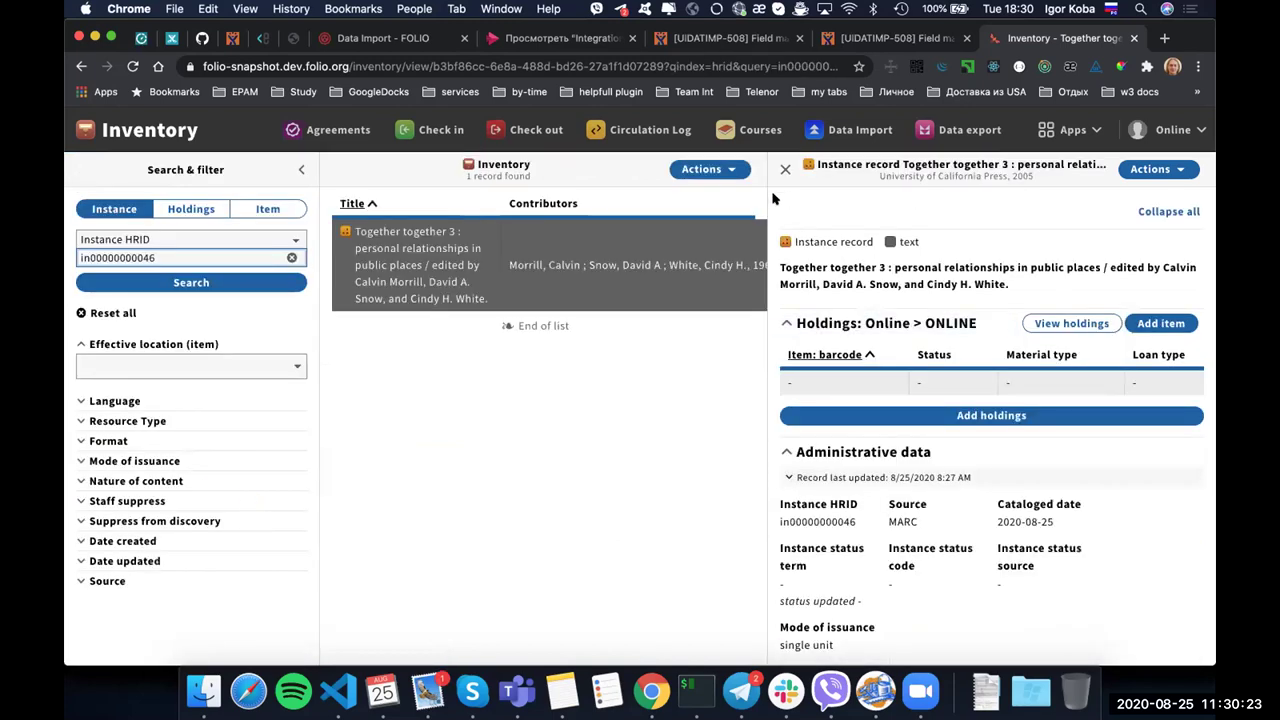
{"action": "left_click", "coordinate": [784, 169]}
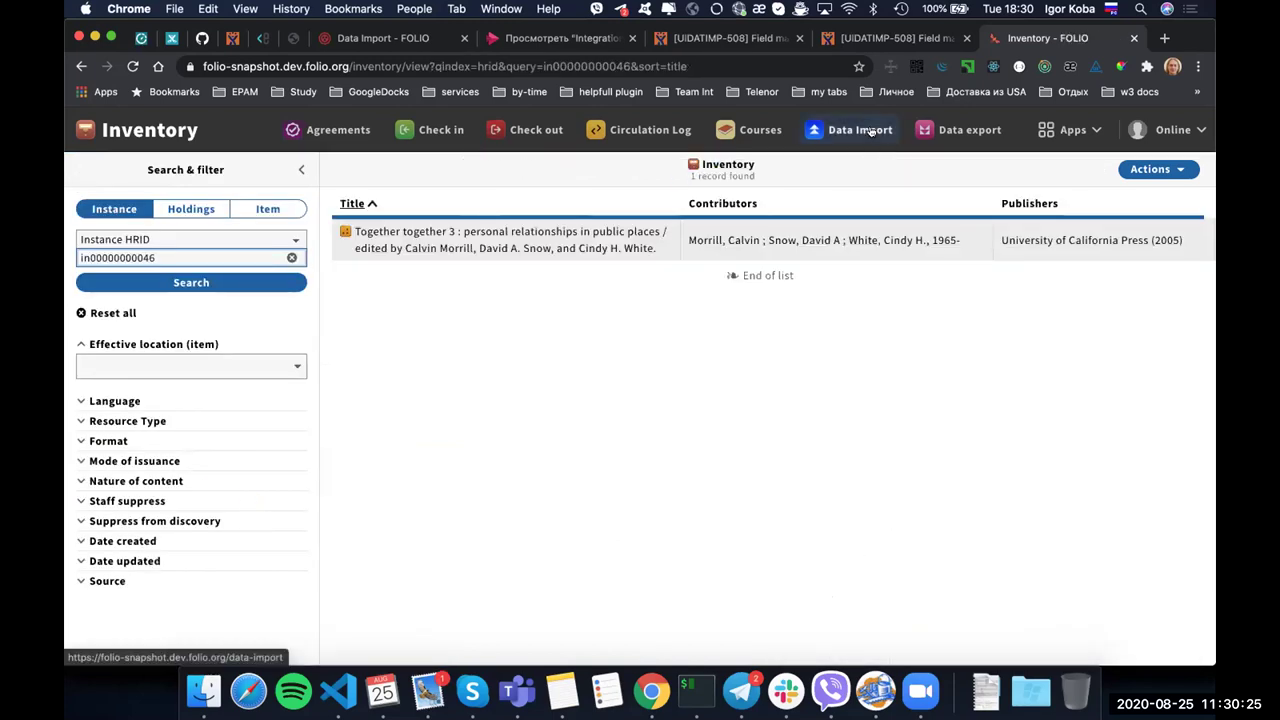
Switch to Data Import and upload Match on URL-test-demo.mrc once more.
{"action": "left_click", "coordinate": [845, 131]}
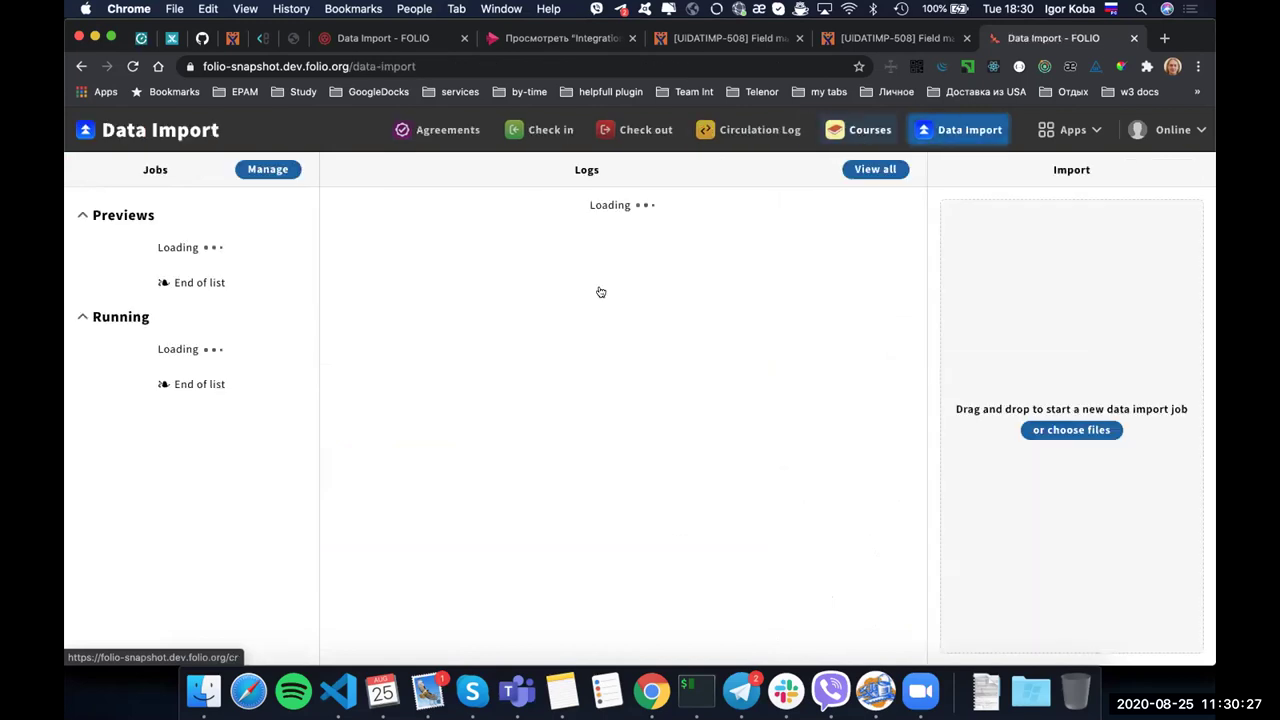
{"action": "left_click", "coordinate": [1034, 427]}
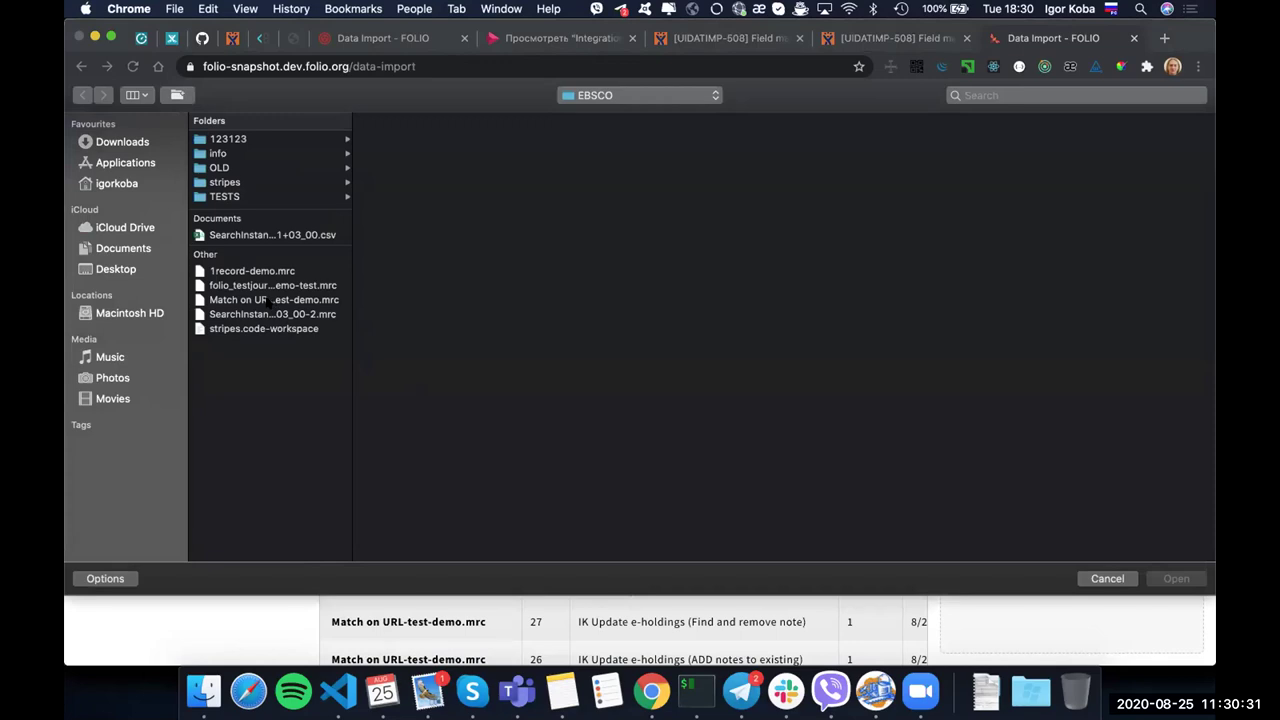
{"action": "left_click", "coordinate": [271, 300]}
{"action": "left_click", "coordinate": [1162, 578]}
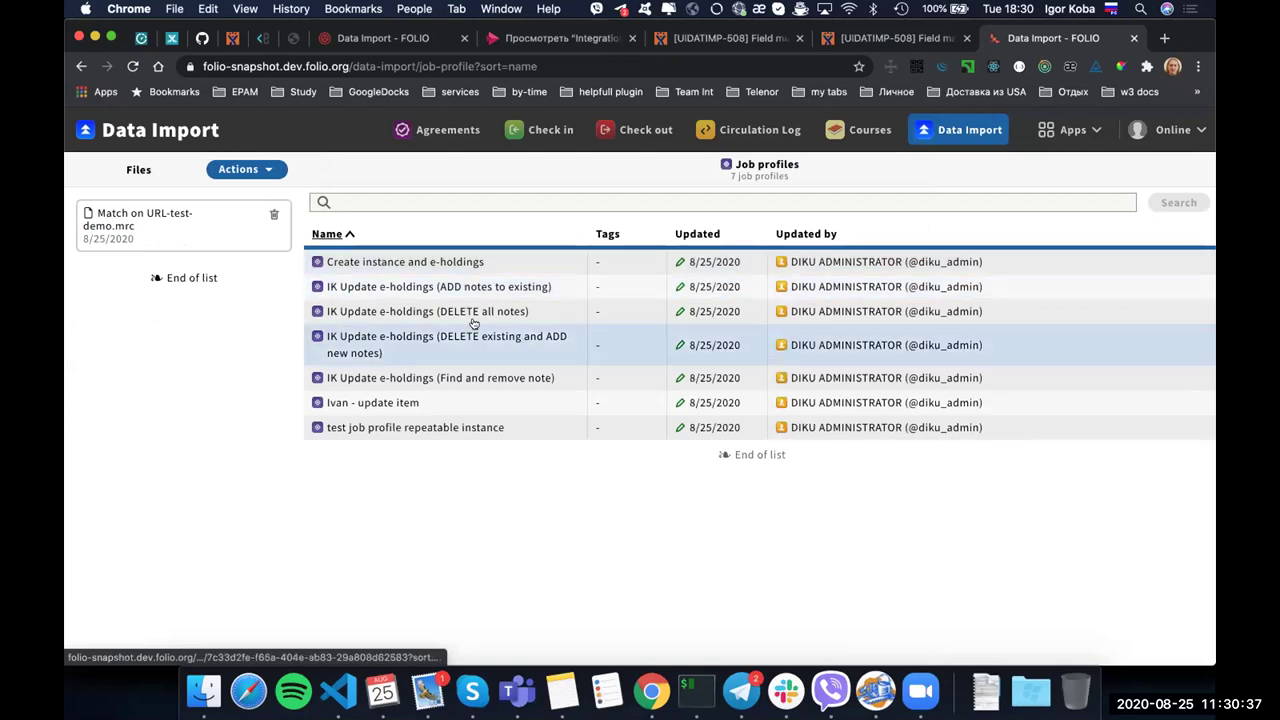
Run the IK Update e-holdings (DELETE all notes) job profile on the uploaded file.
{"action": "left_click", "coordinate": [515, 313]}
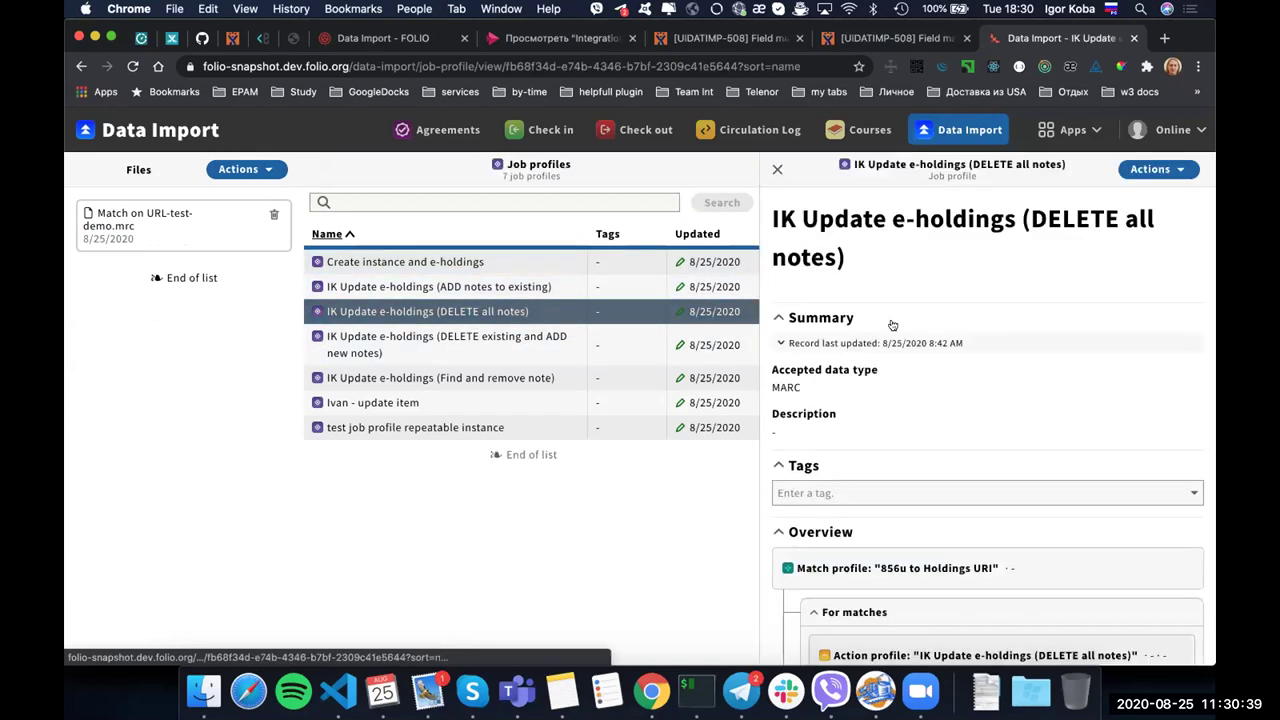
{"action": "scroll", "coordinate": [1113, 312], "scroll_direction": "down", "scroll_amount": 3}
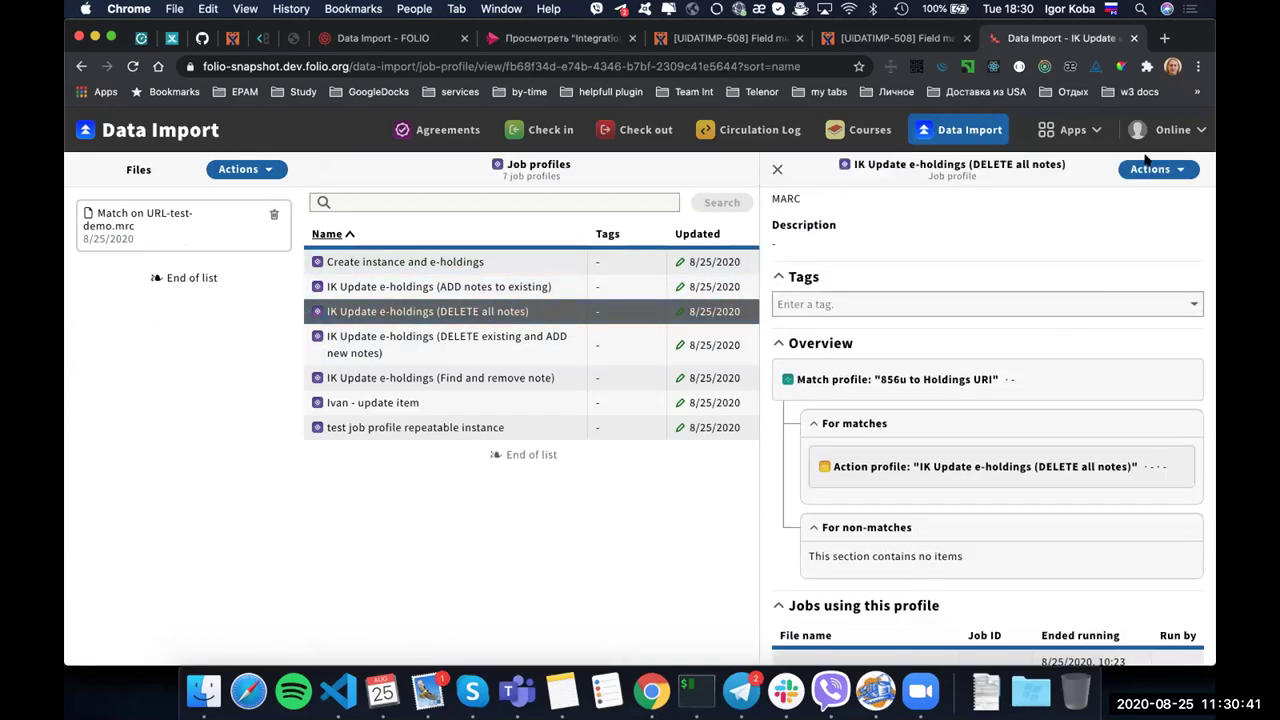
{"action": "left_click", "coordinate": [1148, 169]}
{"action": "left_click", "coordinate": [1014, 197]}
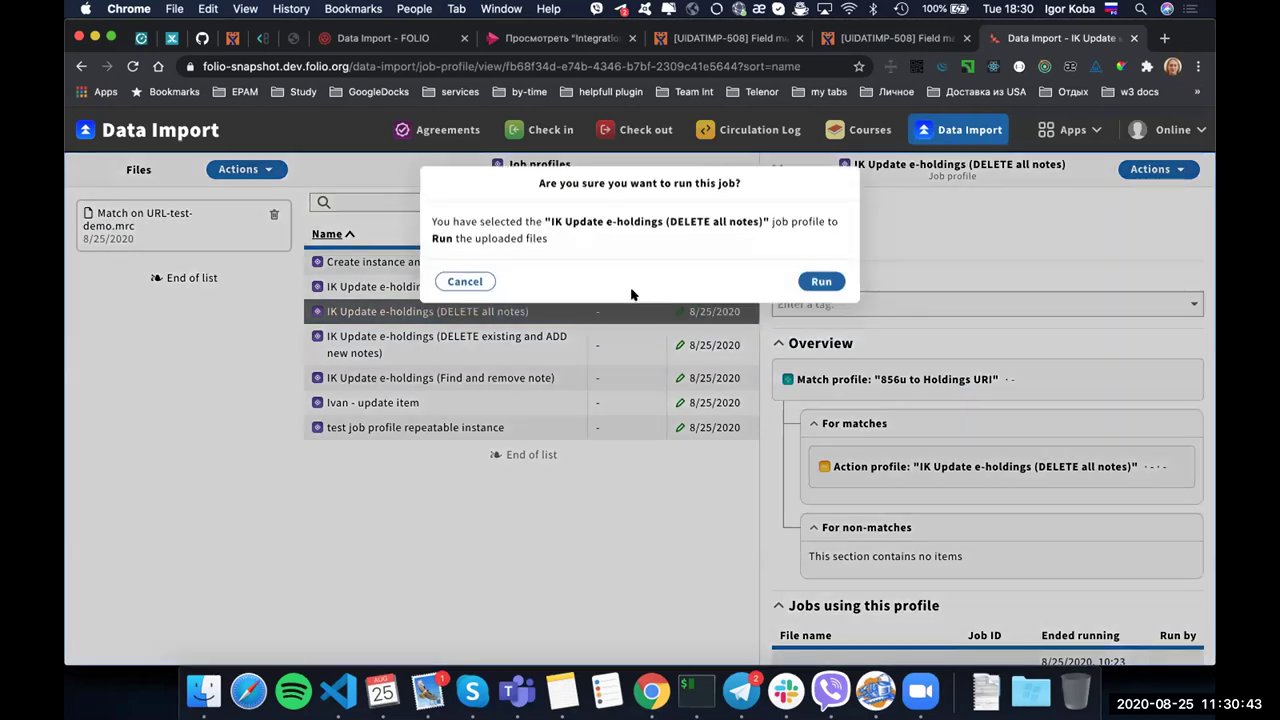
{"action": "left_click", "coordinate": [821, 280]}
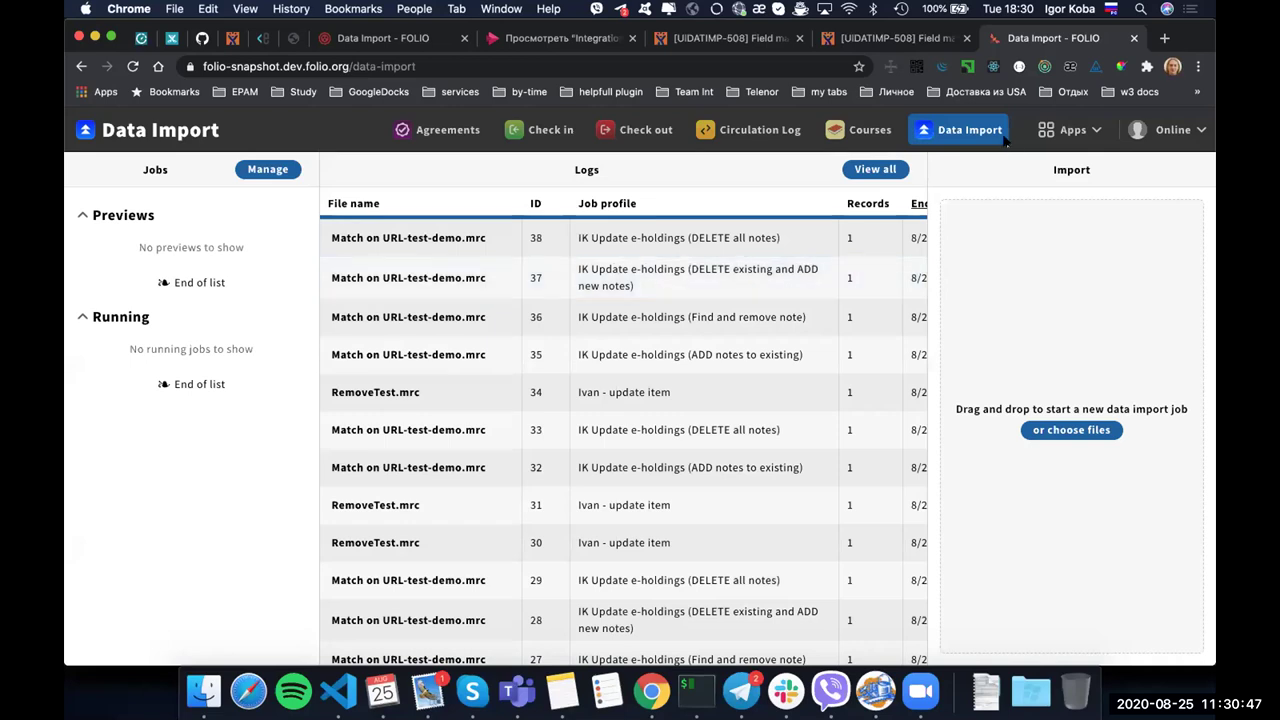
Return to Inventory, review the holdings notes of Together together 3 after the delete-all import, and close both records.
{"action": "left_click", "coordinate": [1070, 130]}
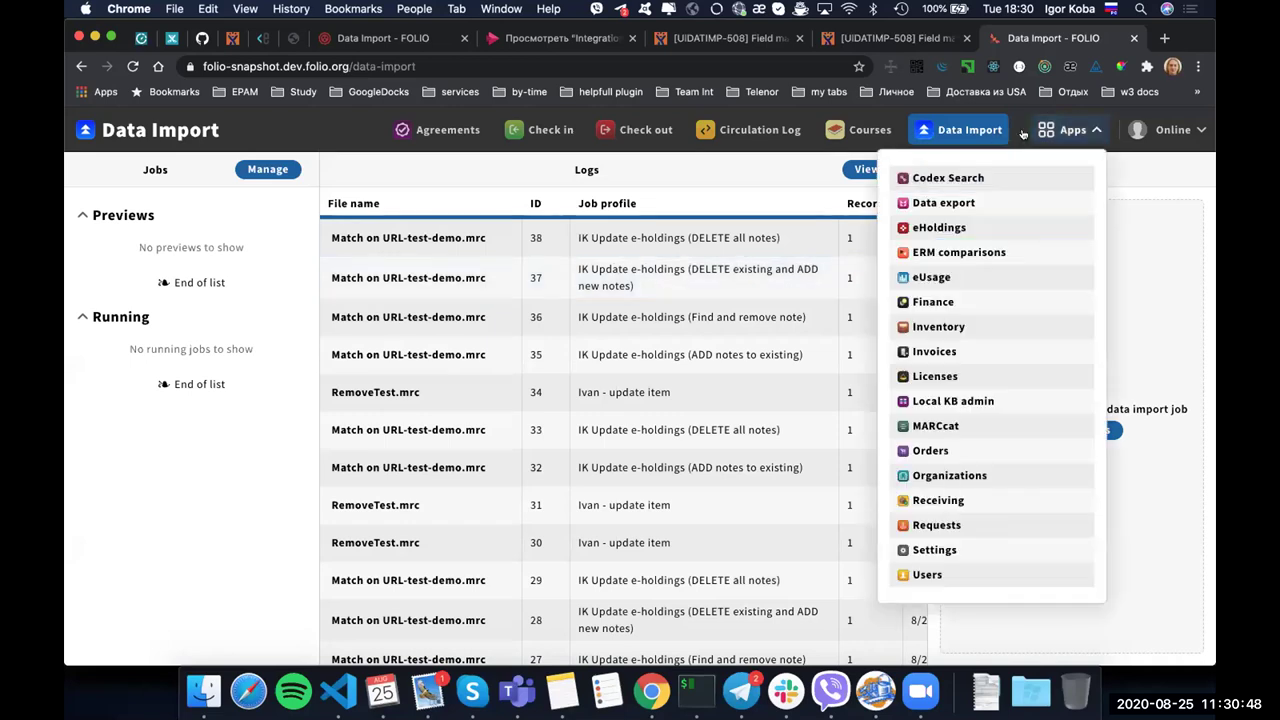
{"action": "left_click", "coordinate": [970, 330]}
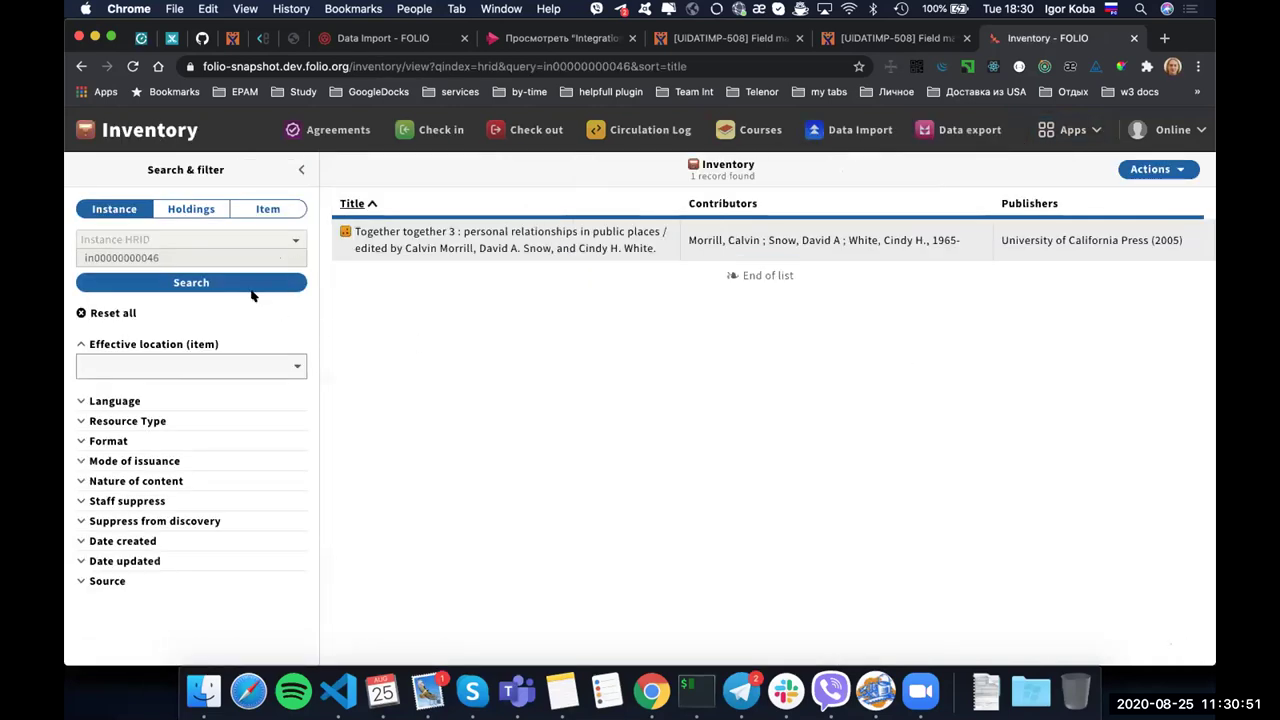
{"action": "left_click", "coordinate": [569, 246]}
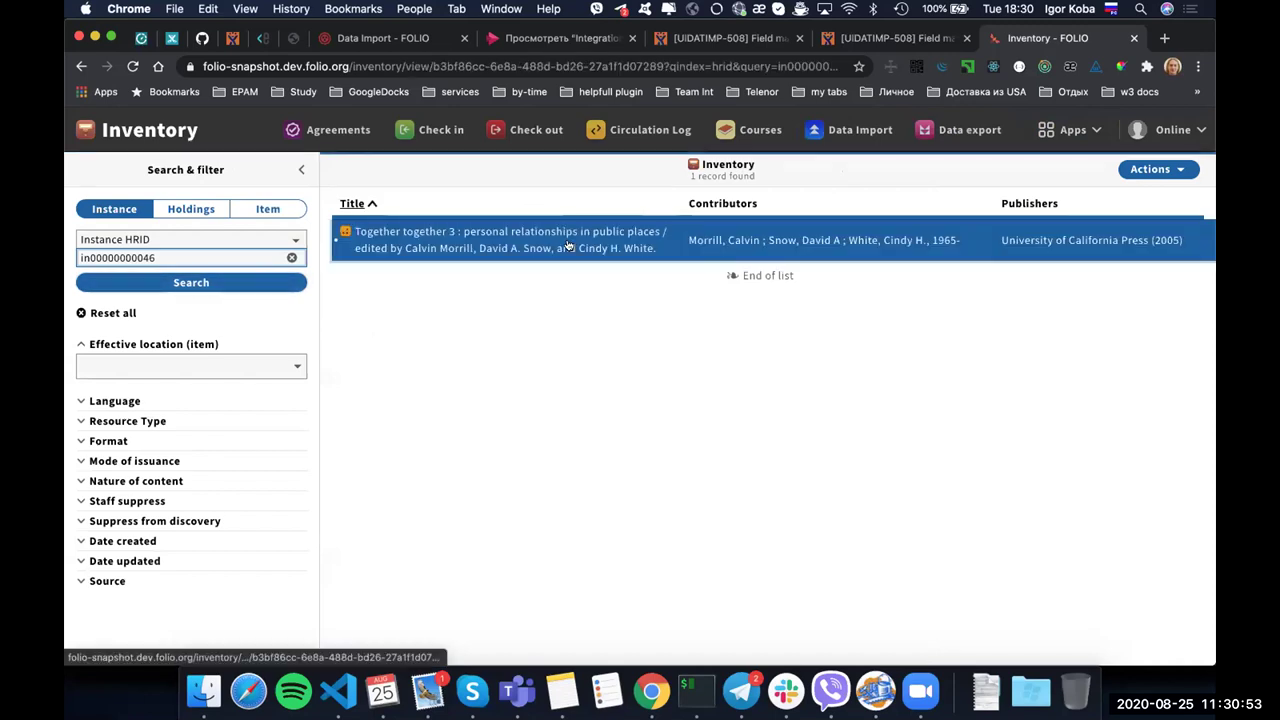
{"action": "left_click", "coordinate": [1080, 323]}
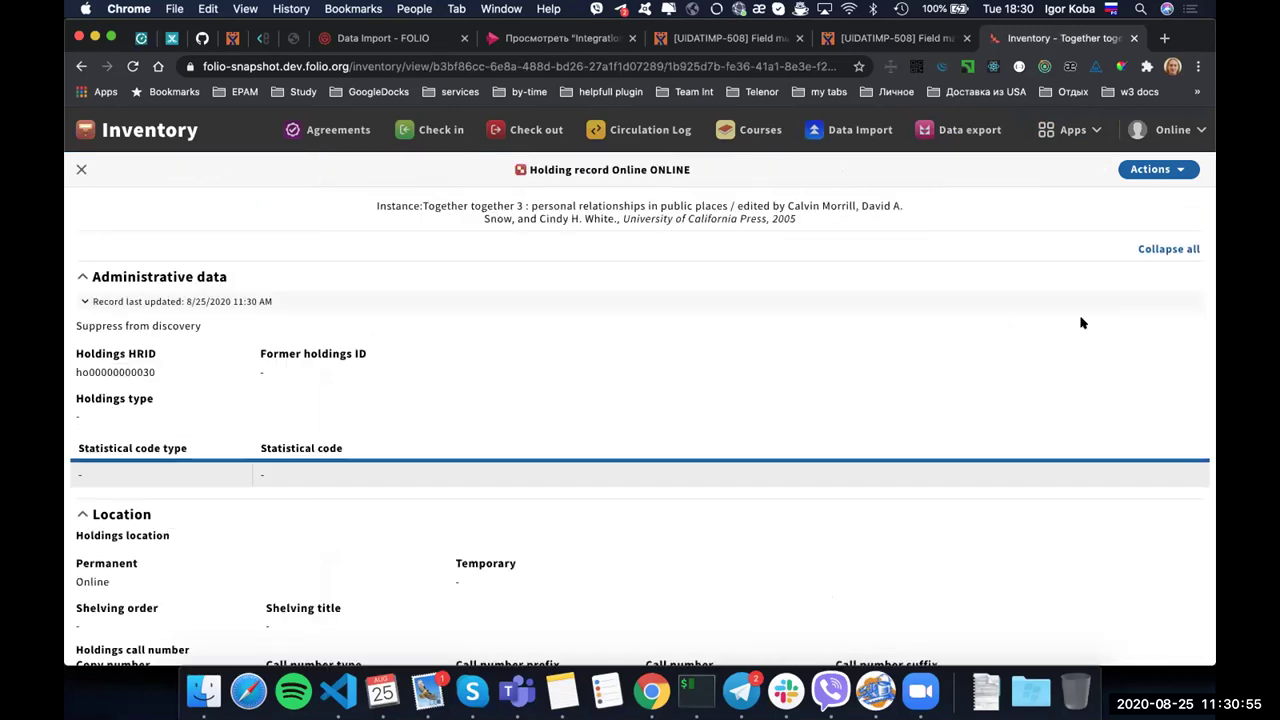
{"action": "scroll", "coordinate": [608, 380], "scroll_direction": "down", "scroll_amount": 5}
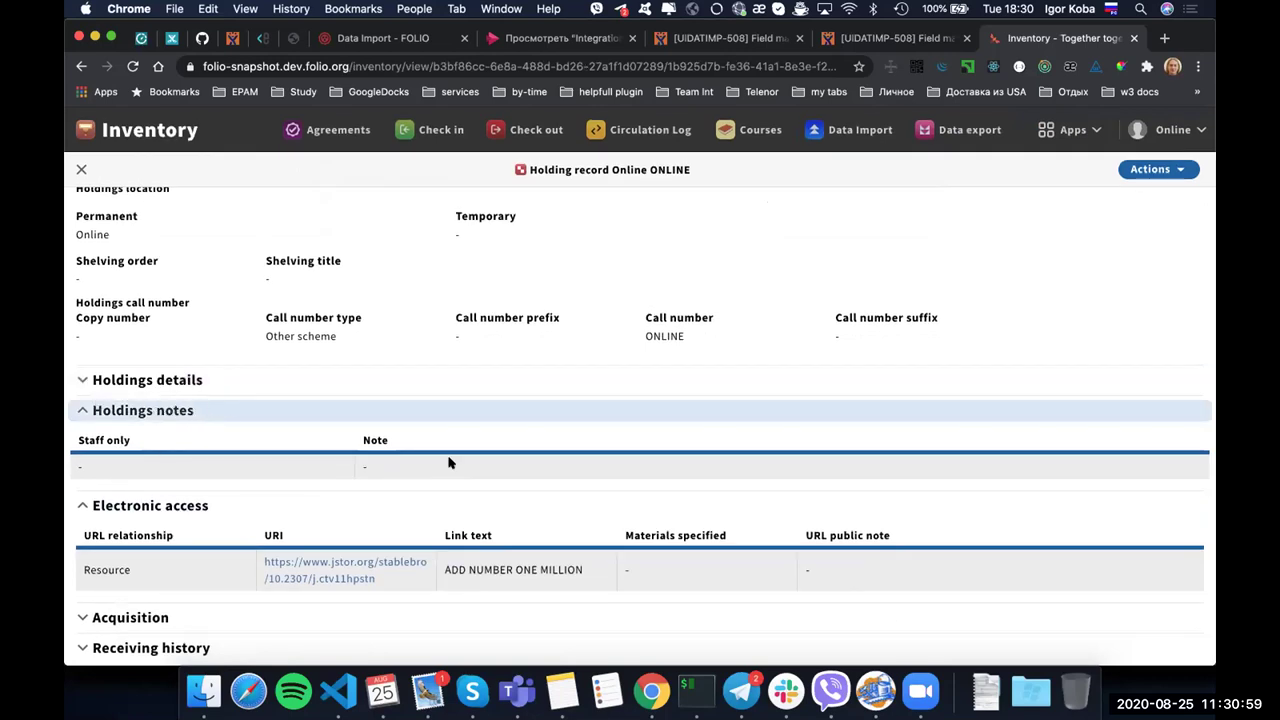
{"action": "left_click", "coordinate": [81, 169]}
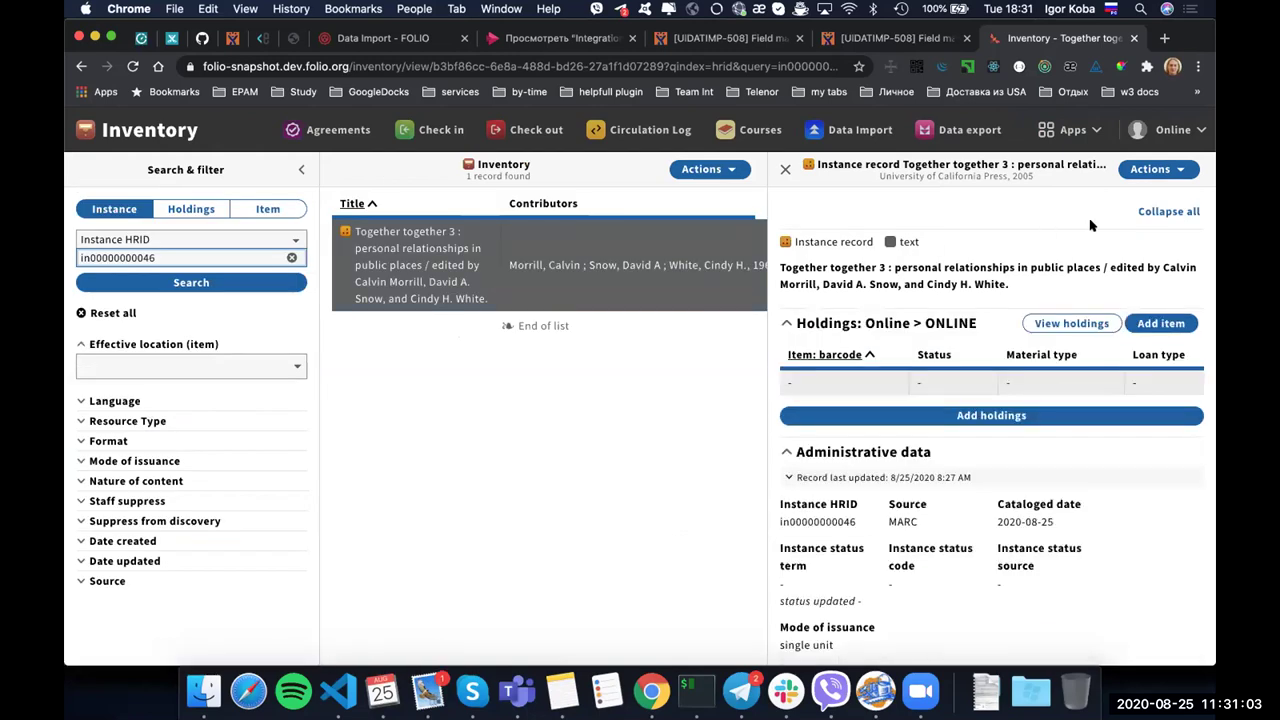
{"action": "left_click", "coordinate": [784, 170]}
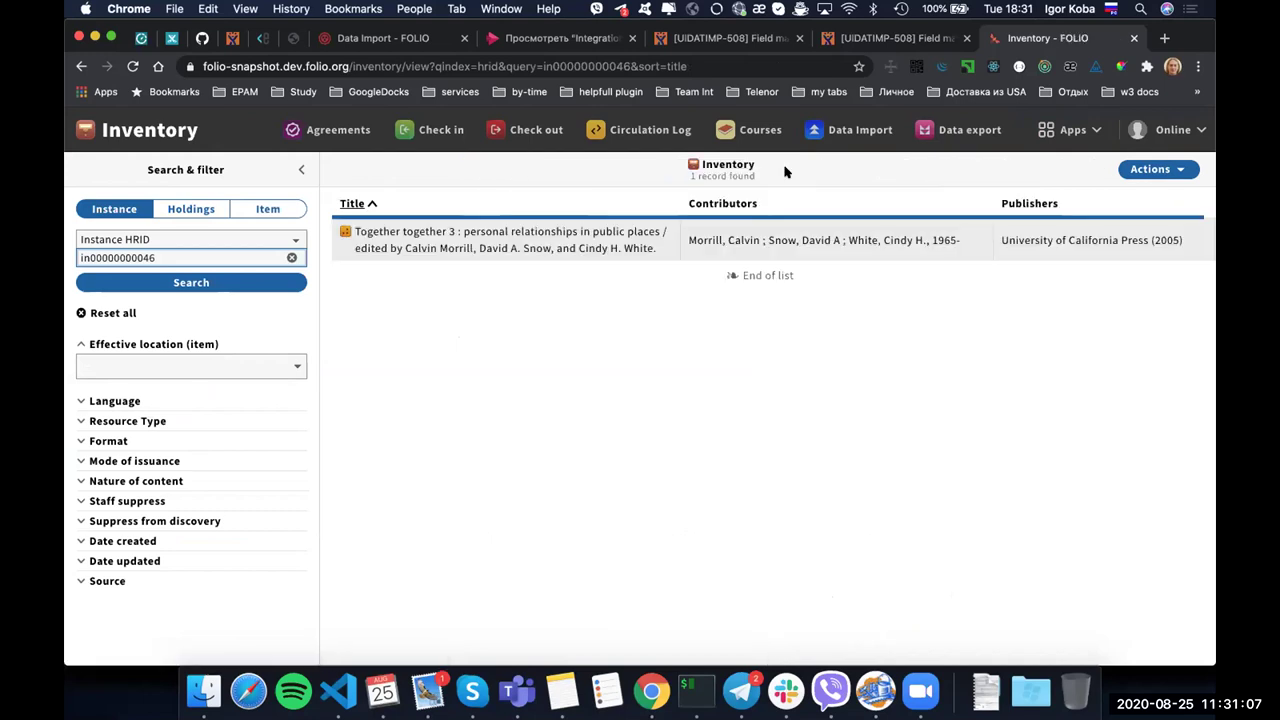
Open the list of field mapping profiles in the Data Import settings.
{"action": "left_click", "coordinate": [1070, 130]}
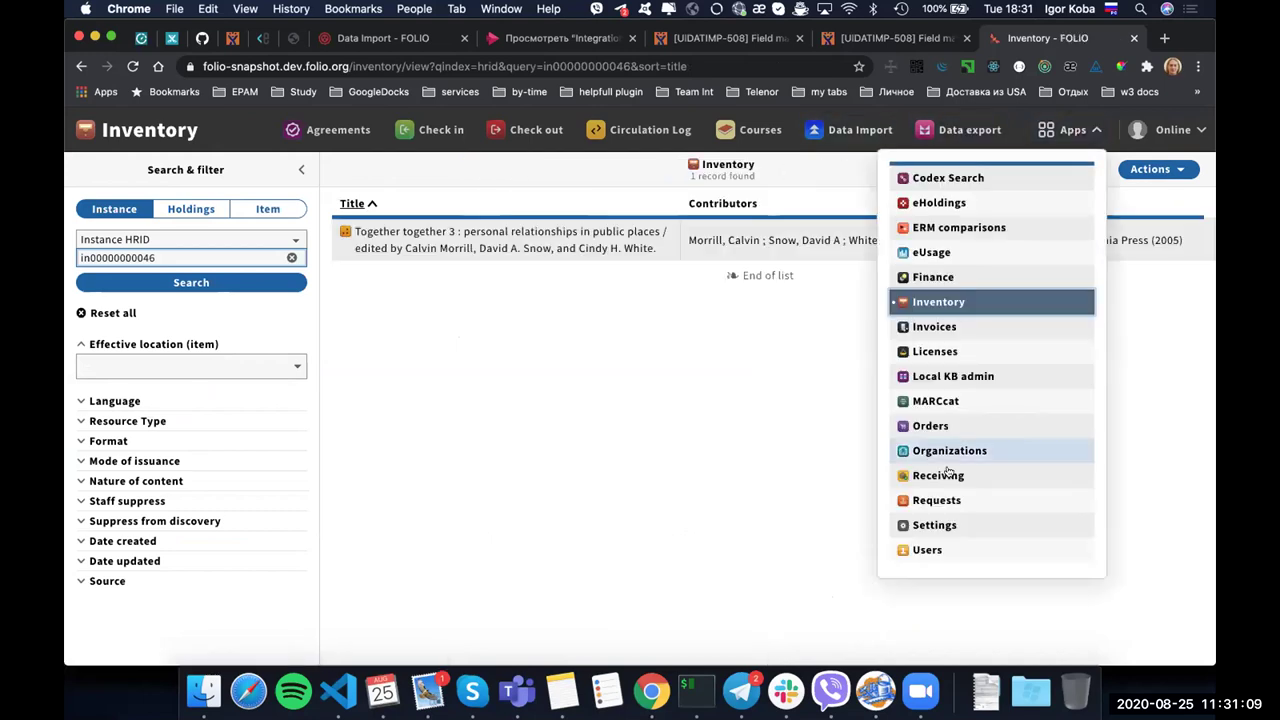
{"action": "left_click", "coordinate": [952, 525]}
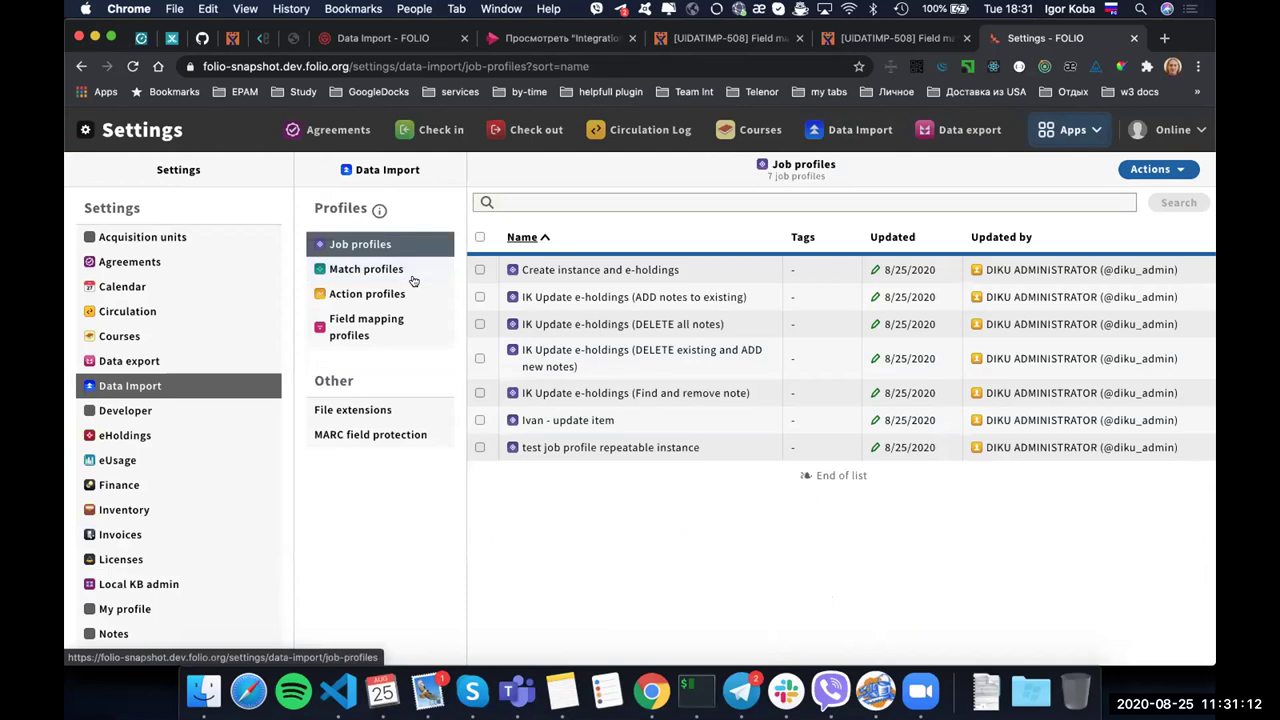
{"action": "left_click", "coordinate": [380, 336]}
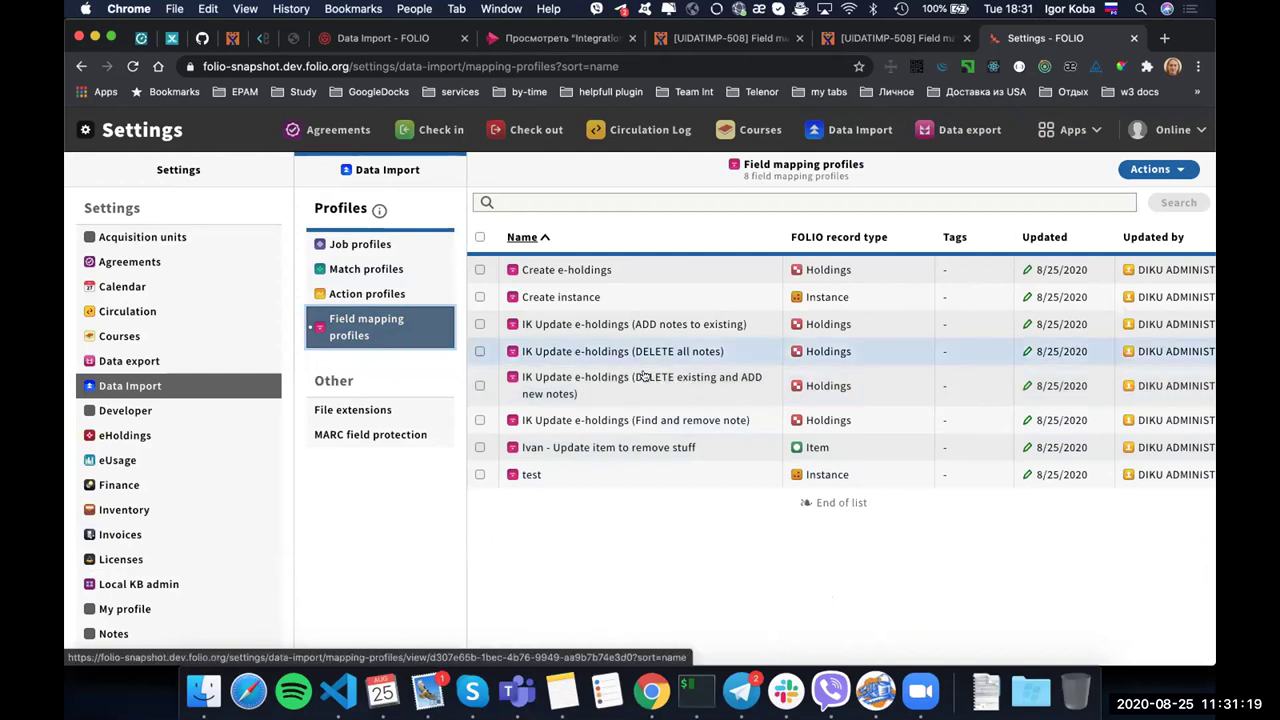
View and close the DELETE existing and ADD new notes field mapping profile and the DELETE all notes action profile.
{"action": "left_click", "coordinate": [638, 386]}
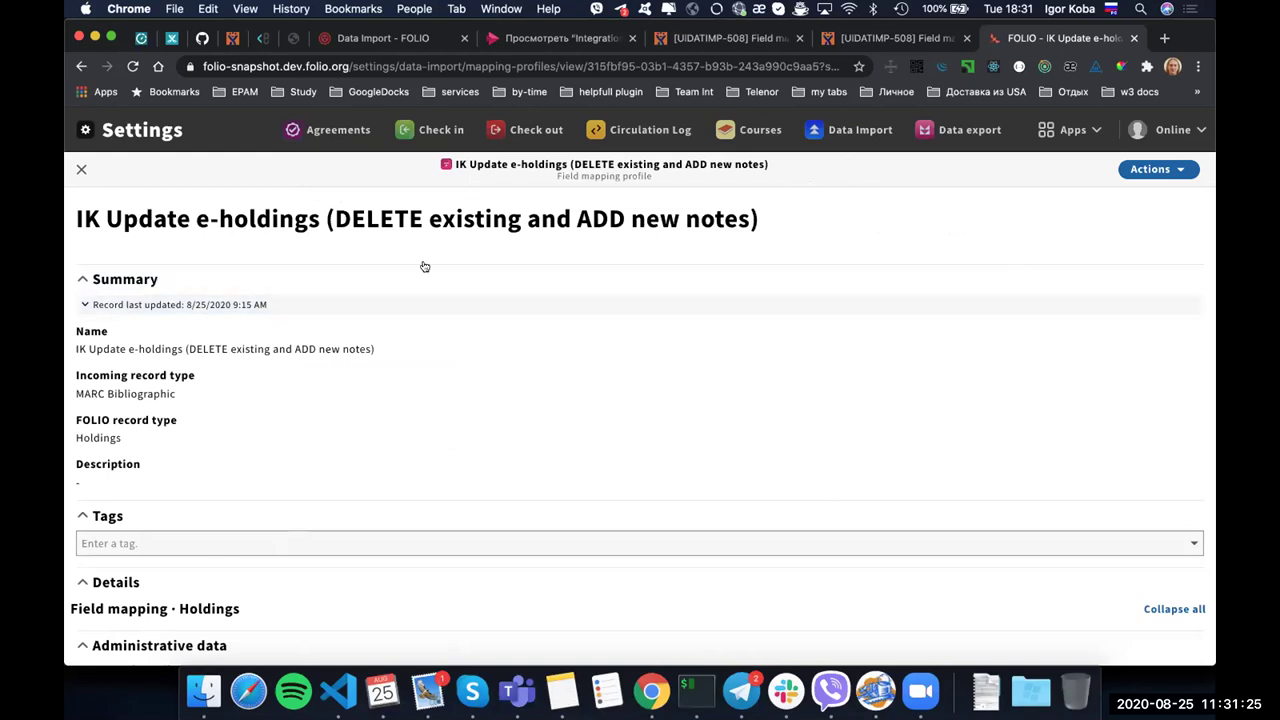
{"action": "left_click", "coordinate": [81, 169]}
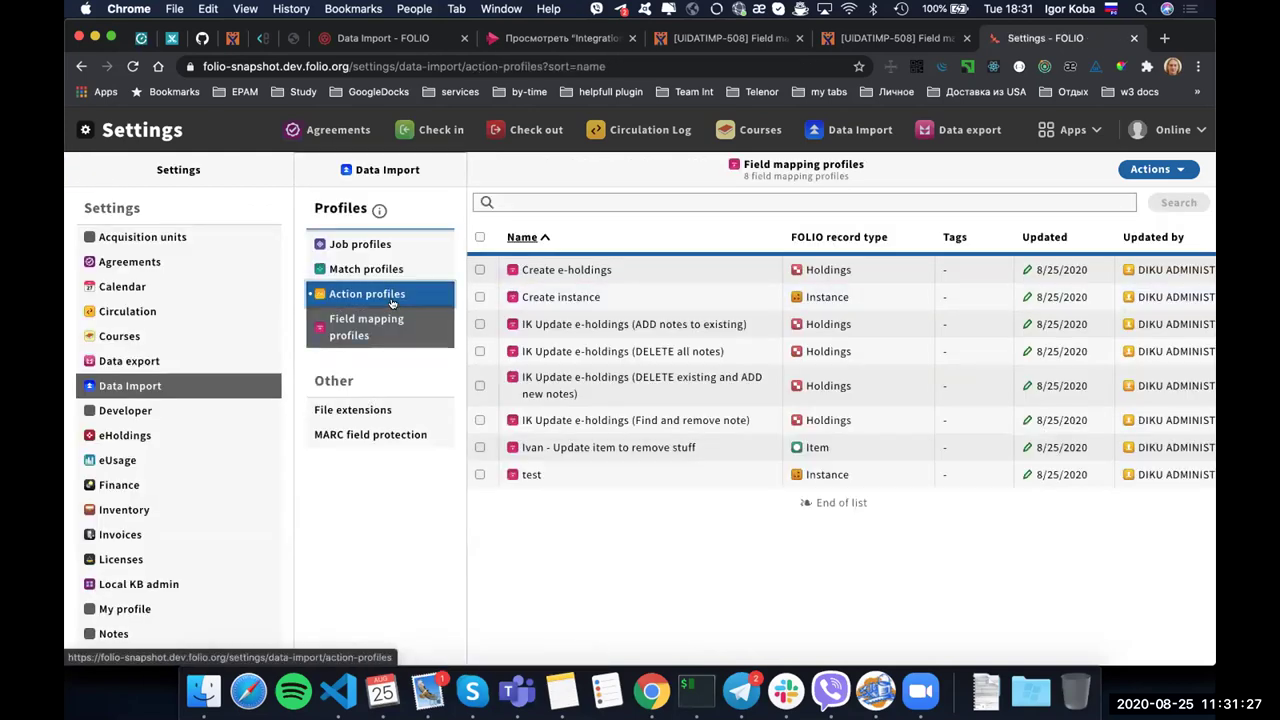
{"action": "left_click", "coordinate": [362, 294]}
{"action": "left_click", "coordinate": [665, 351]}
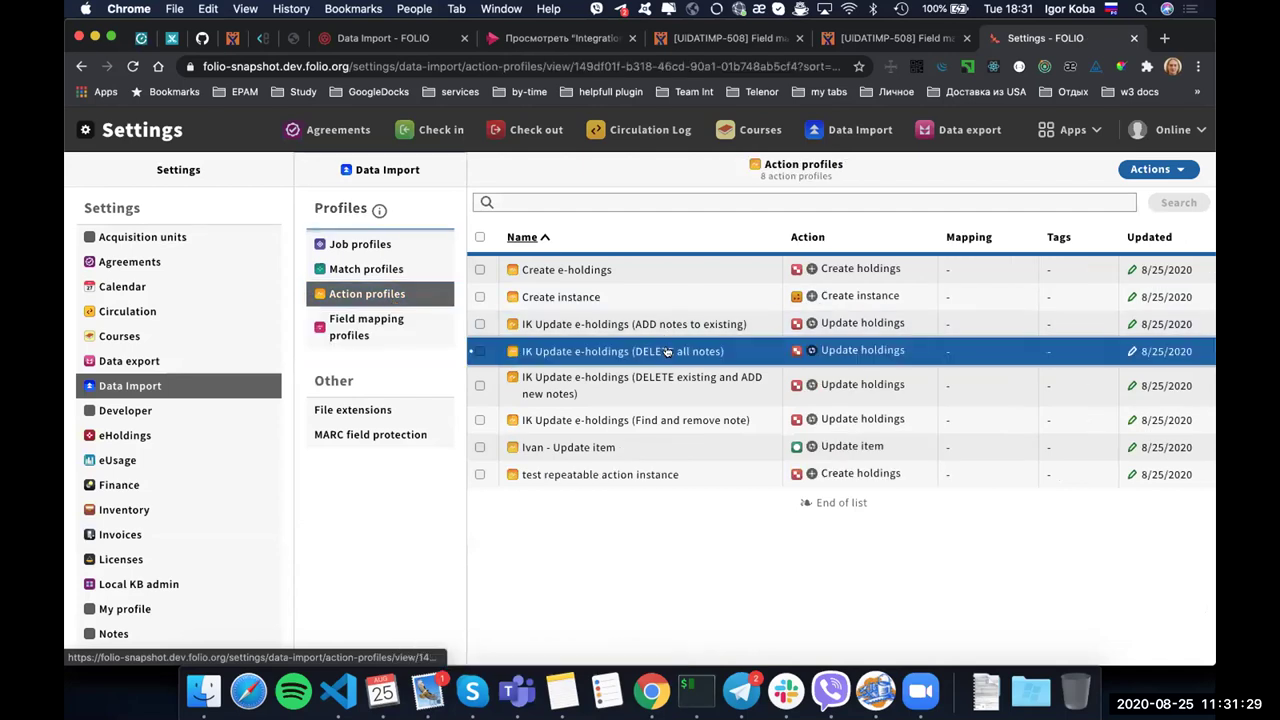
{"action": "left_click", "coordinate": [856, 174]}
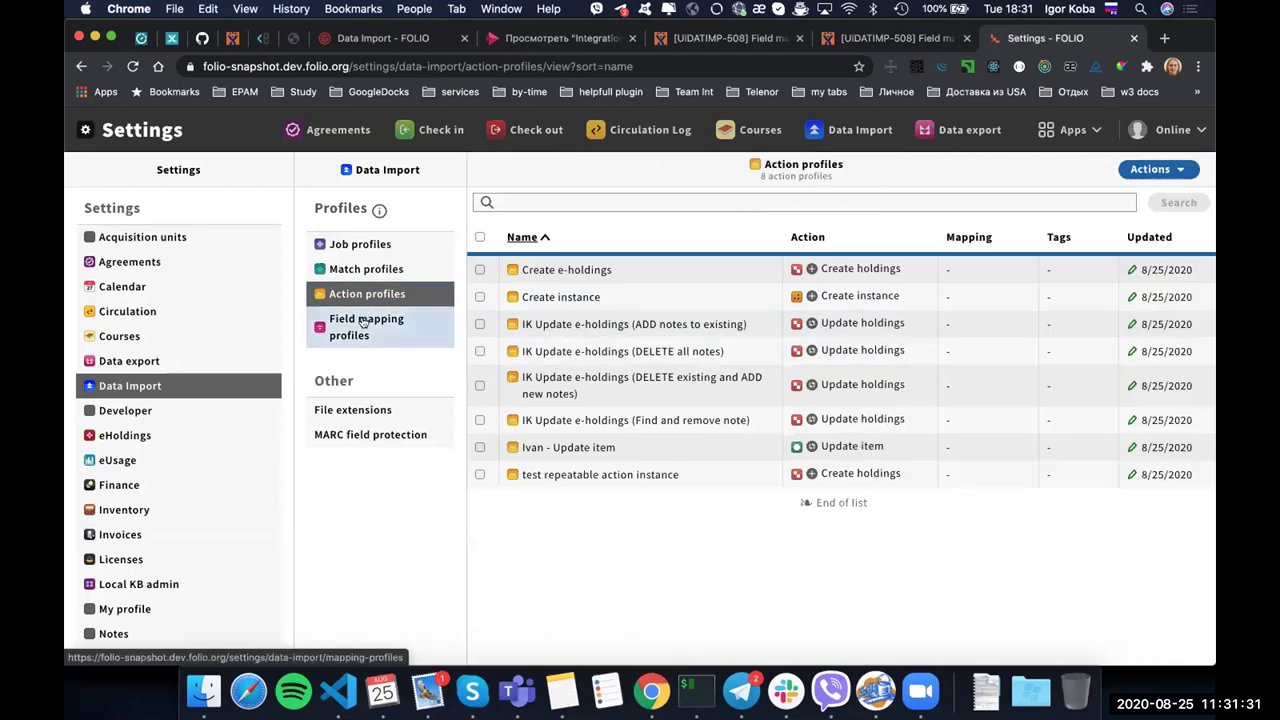
Return to the field mapping profiles, view IK Update e-holdings (DELETE all notes) and close it.
{"action": "left_click", "coordinate": [366, 326]}
{"action": "left_click", "coordinate": [660, 352]}
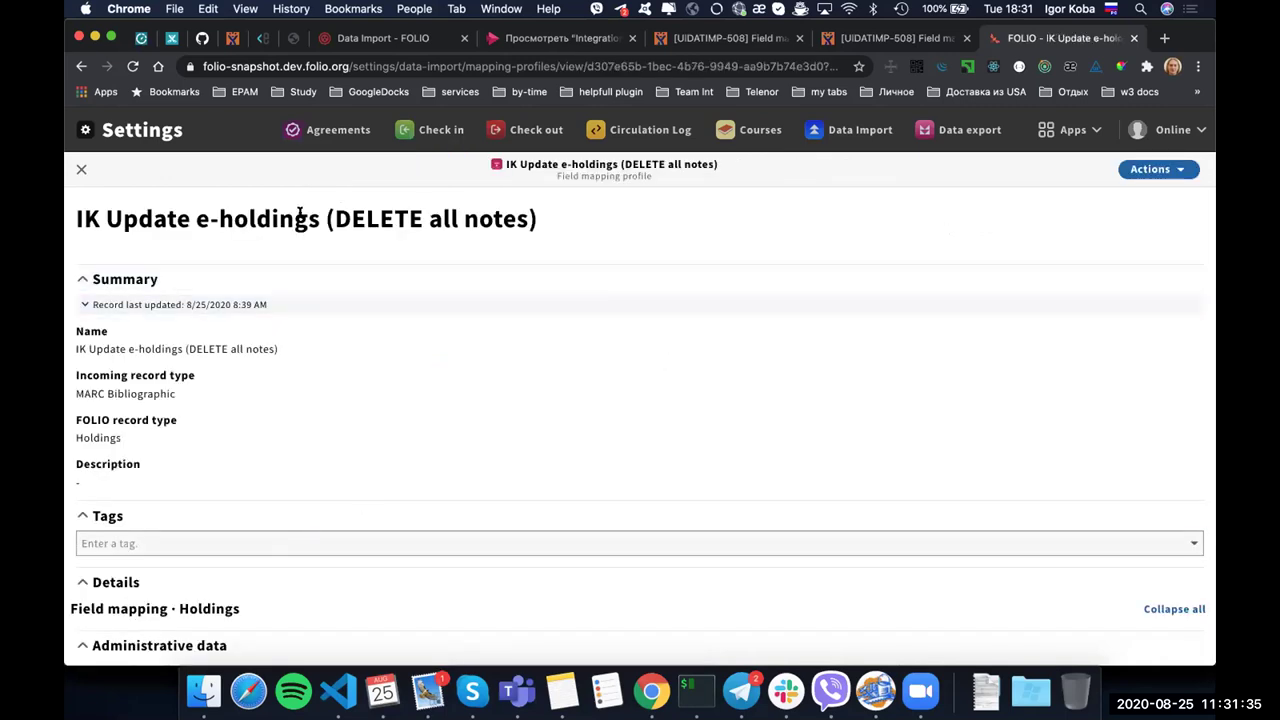
{"action": "left_click", "coordinate": [80, 169]}
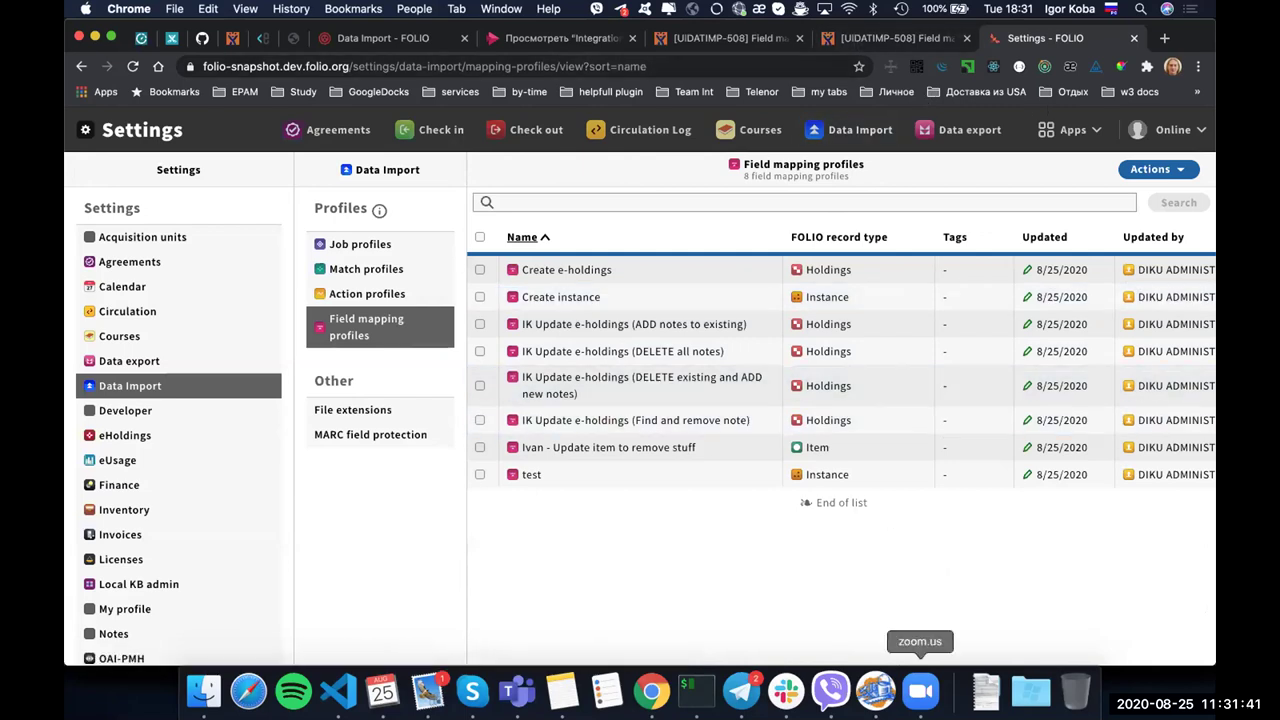
{"action": "left_click", "coordinate": [920, 690]}
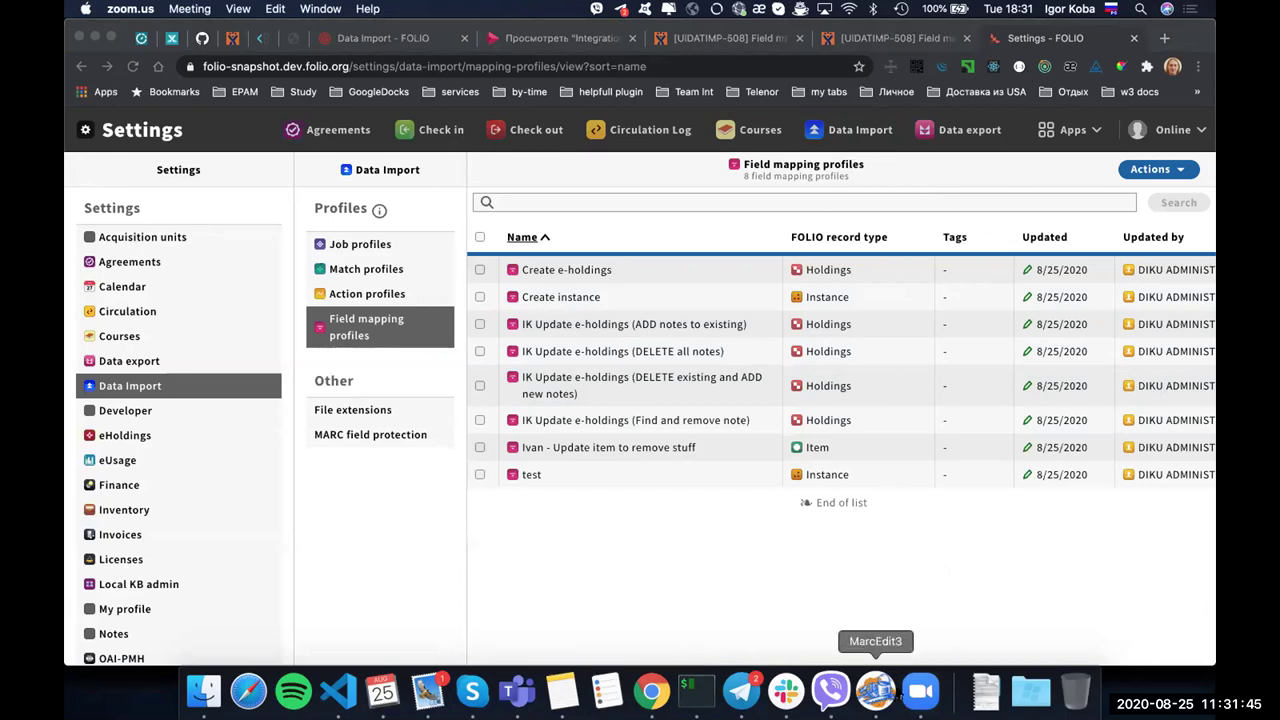
{"action": "left_click", "coordinate": [674, 575]}
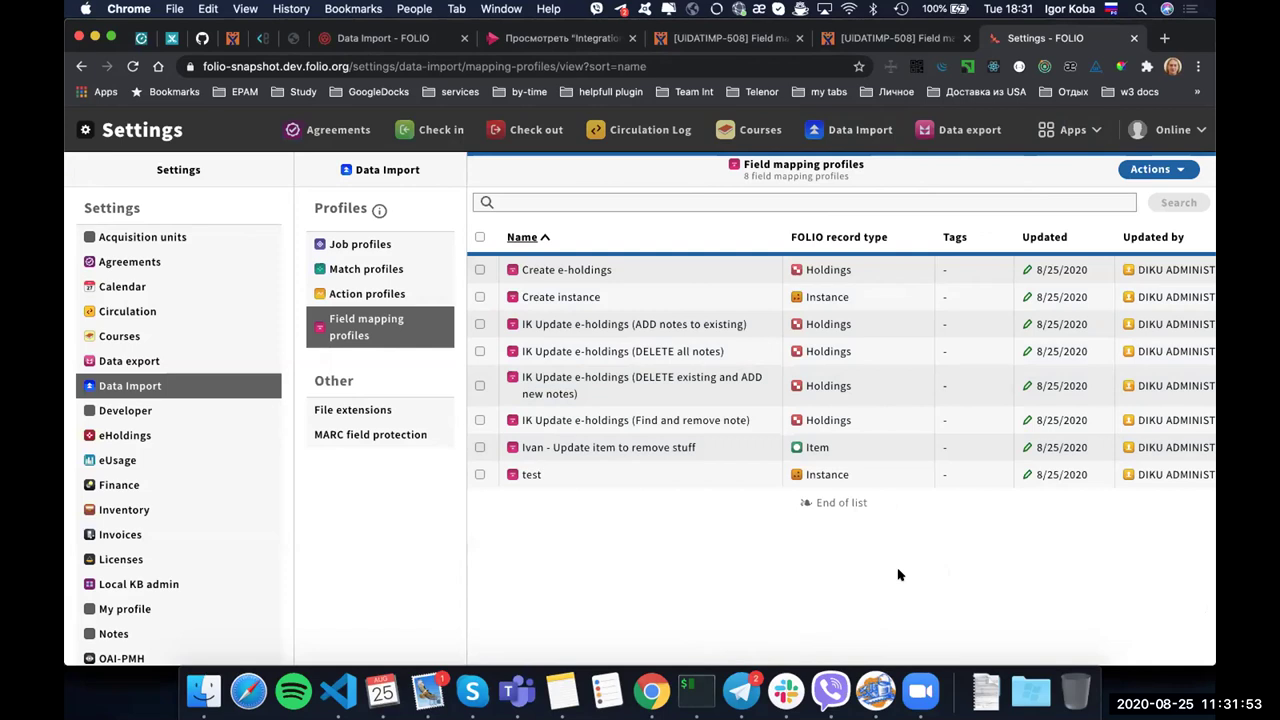
Open the 856u to Holdings URI match profile and examine its compared record types, incoming MARC field, match criterion and existing holdings field.
{"action": "left_click", "coordinate": [395, 269]}
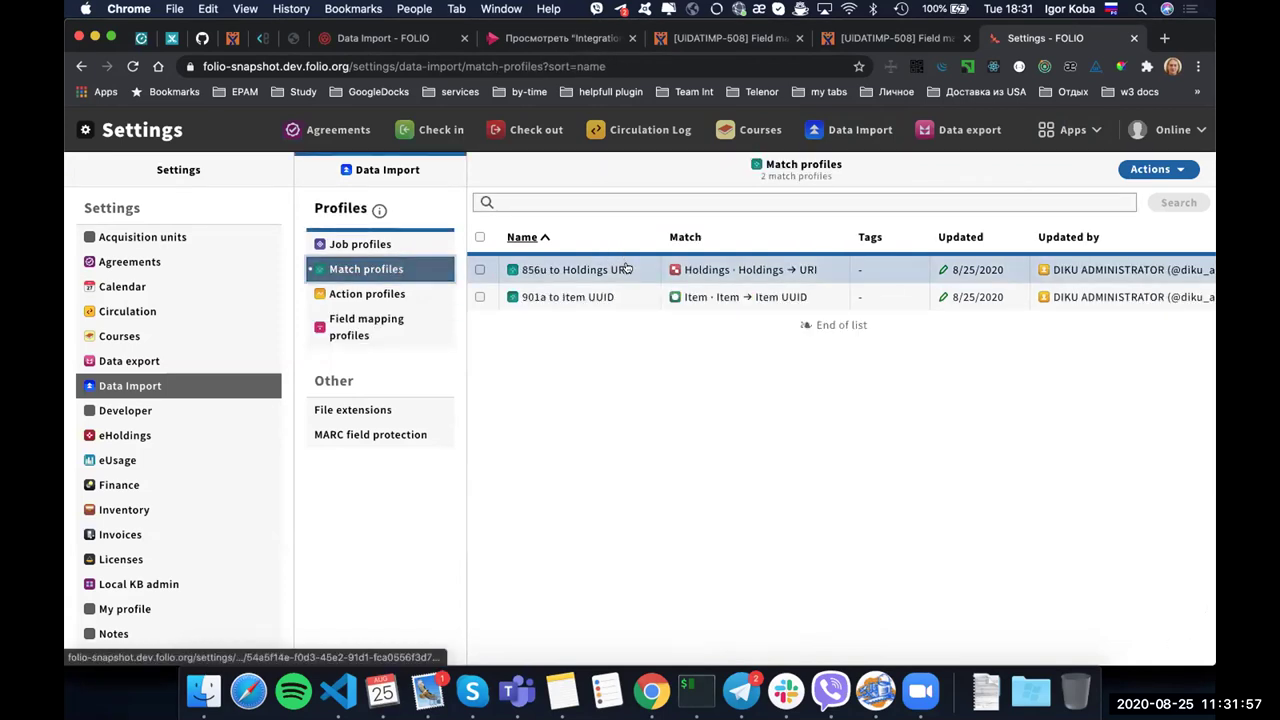
{"action": "left_click", "coordinate": [625, 268]}
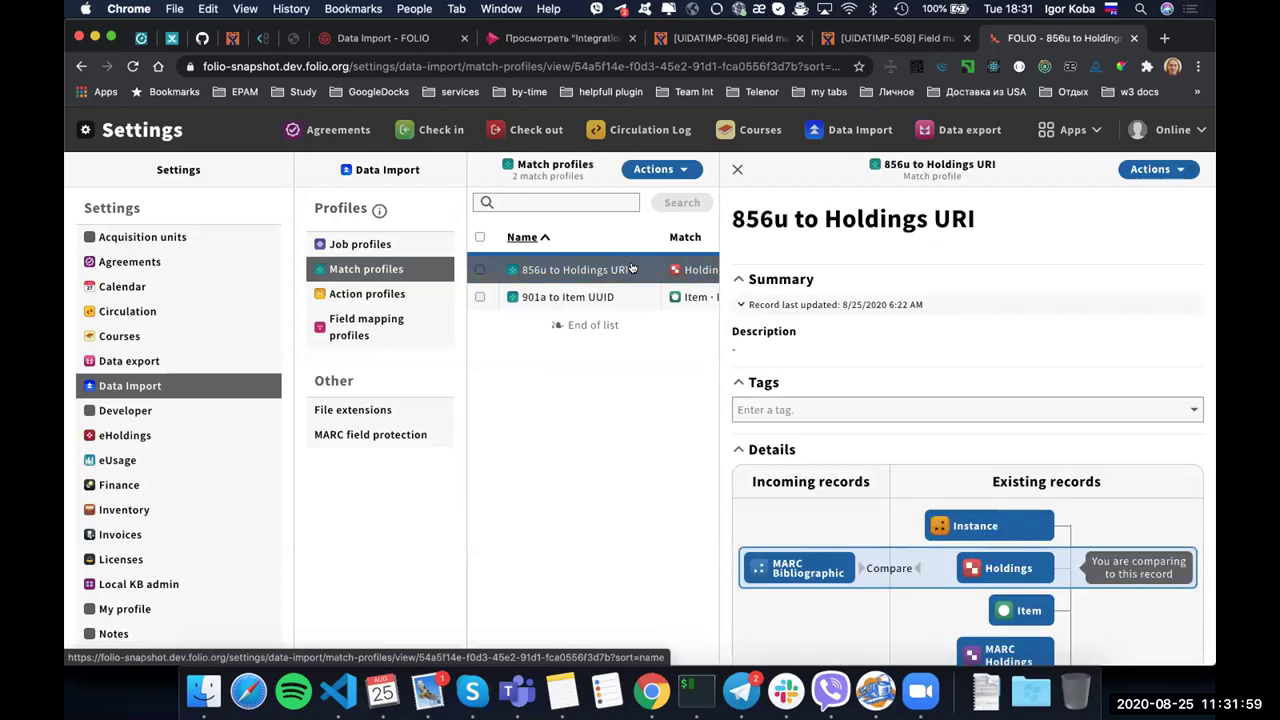
{"action": "scroll", "coordinate": [1133, 474], "scroll_direction": "down", "scroll_amount": 3}
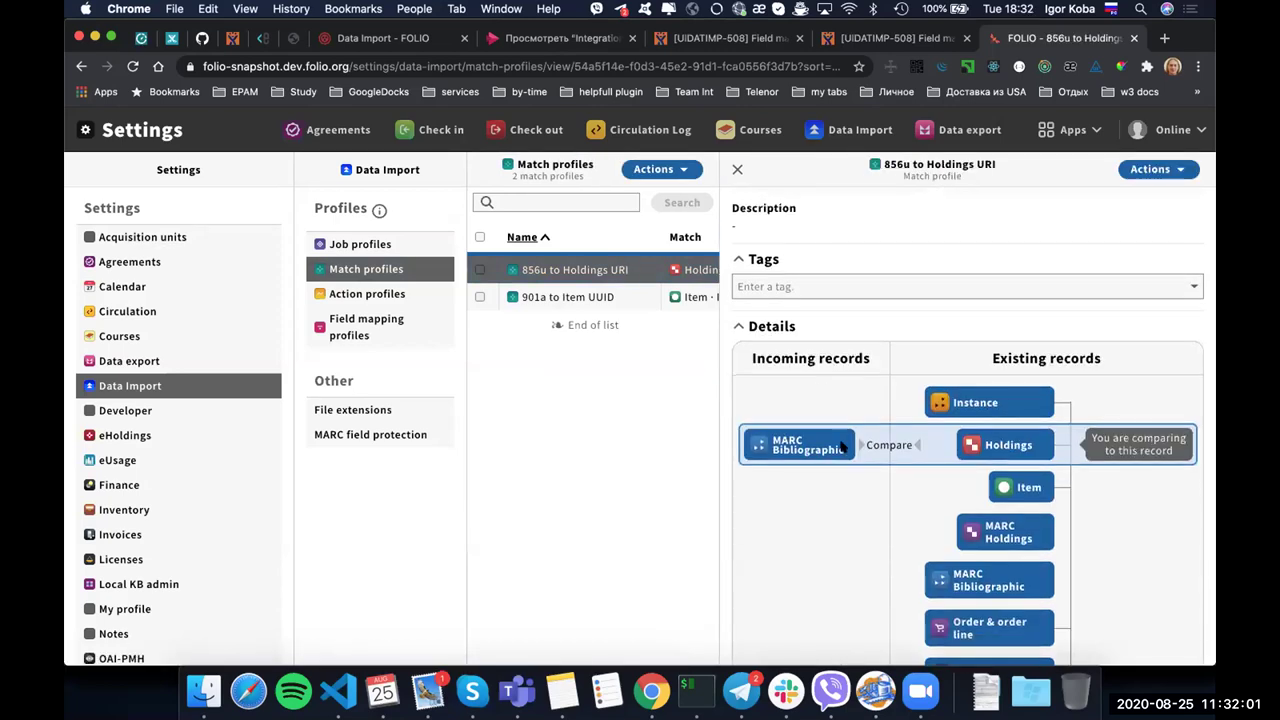
{"action": "scroll", "coordinate": [1076, 433], "scroll_direction": "down", "scroll_amount": 8}
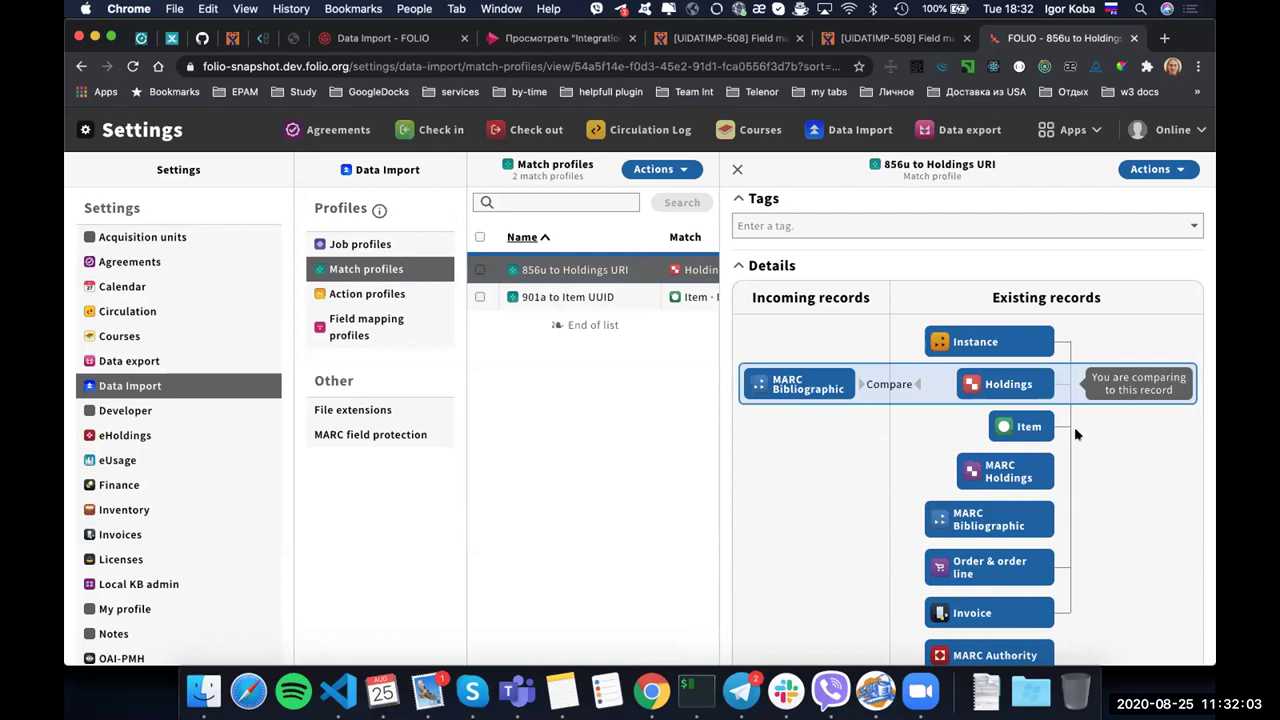
{"action": "scroll", "coordinate": [1000, 470], "scroll_direction": "down", "scroll_amount": 2}
{"action": "left_click_drag", "start_coordinate": [772, 538], "coordinate": [1097, 531]}
{"action": "scroll", "coordinate": [1086, 509], "scroll_direction": "down", "scroll_amount": 8}
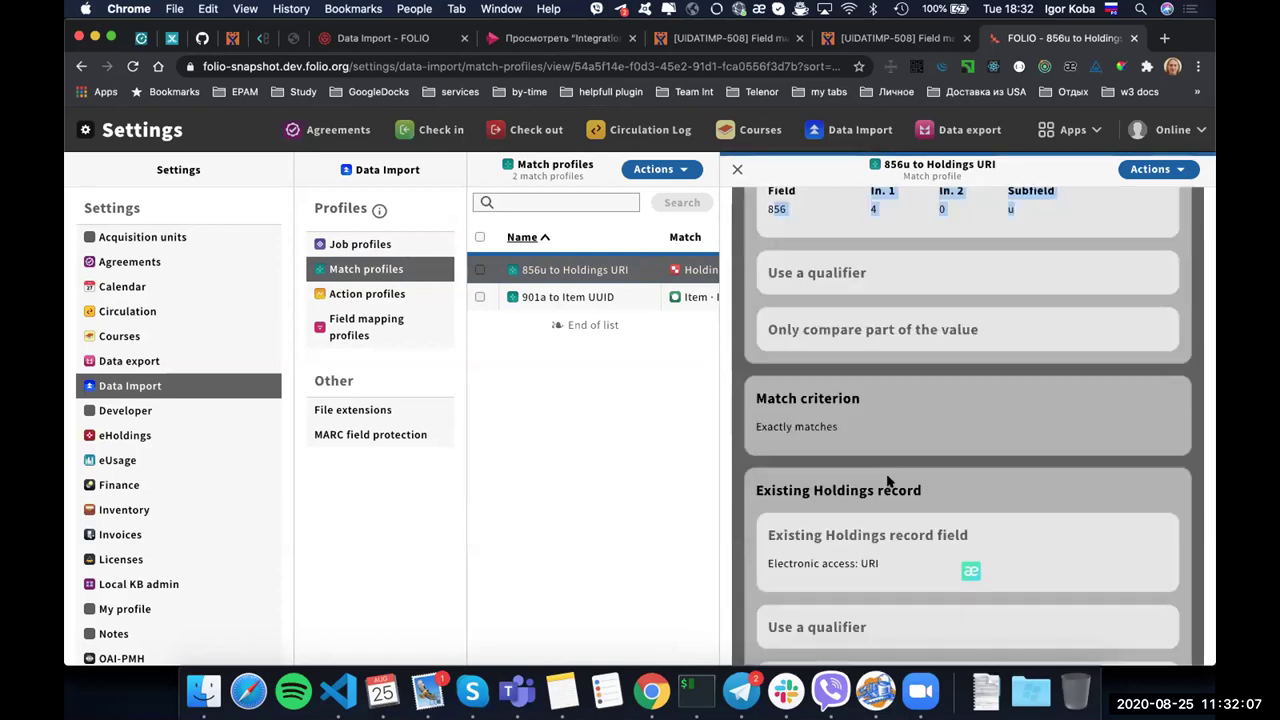
{"action": "scroll", "coordinate": [890, 500], "scroll_direction": "down", "scroll_amount": 2}
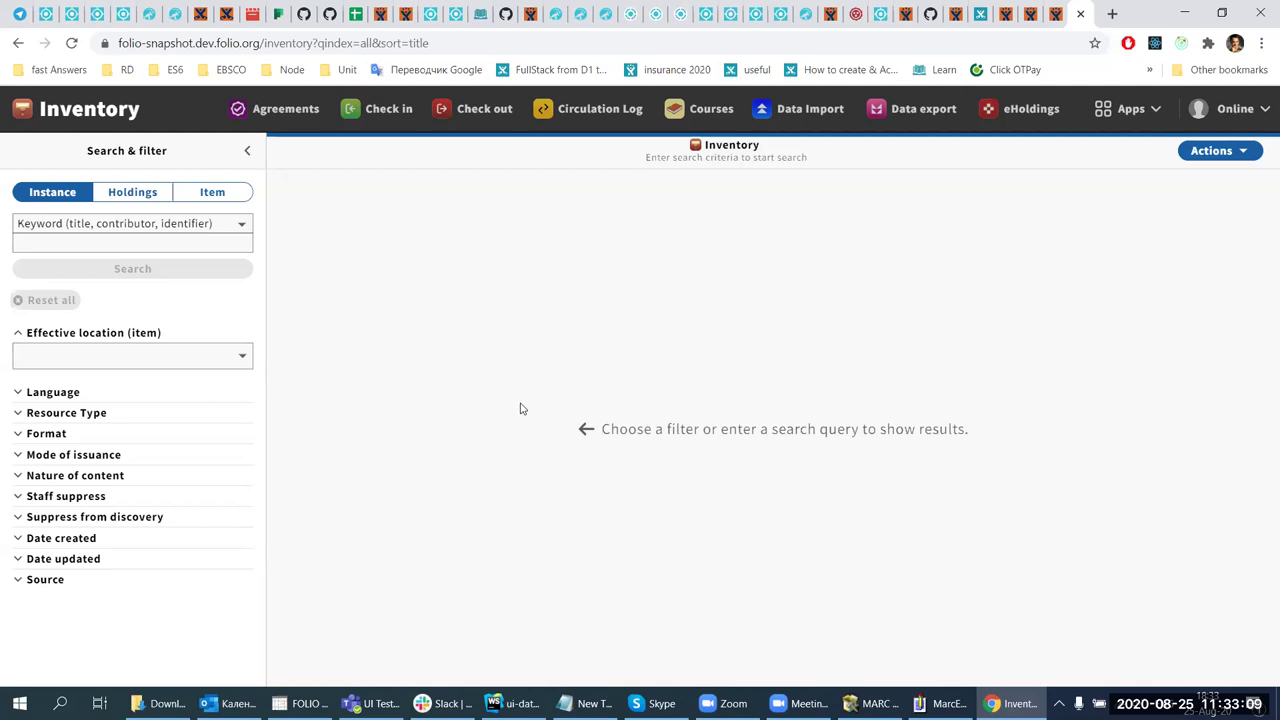
Search the Inventory instances for Distribution and open the item record under the second result's Main Library holdings.
{"action": "left_click", "coordinate": [94, 240]}
{"action": "type", "text": "Distribution"}
{"action": "left_click", "coordinate": [101, 266]}
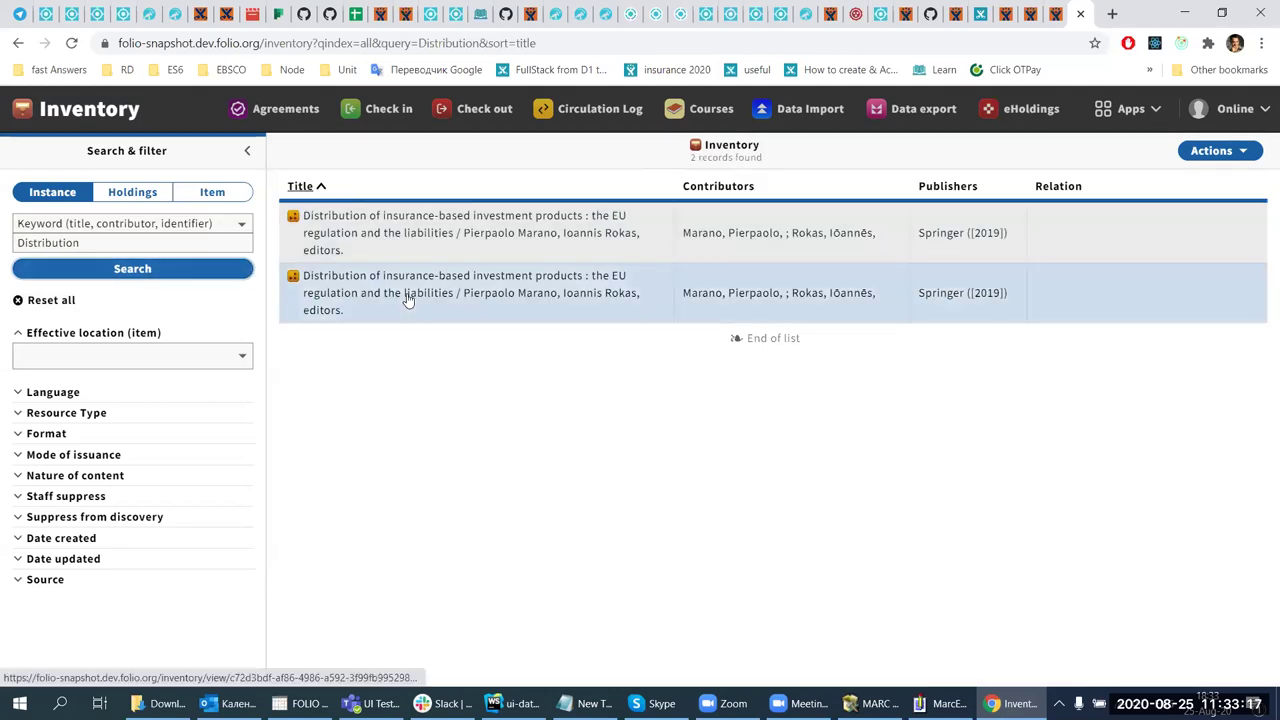
{"action": "left_click", "coordinate": [406, 297]}
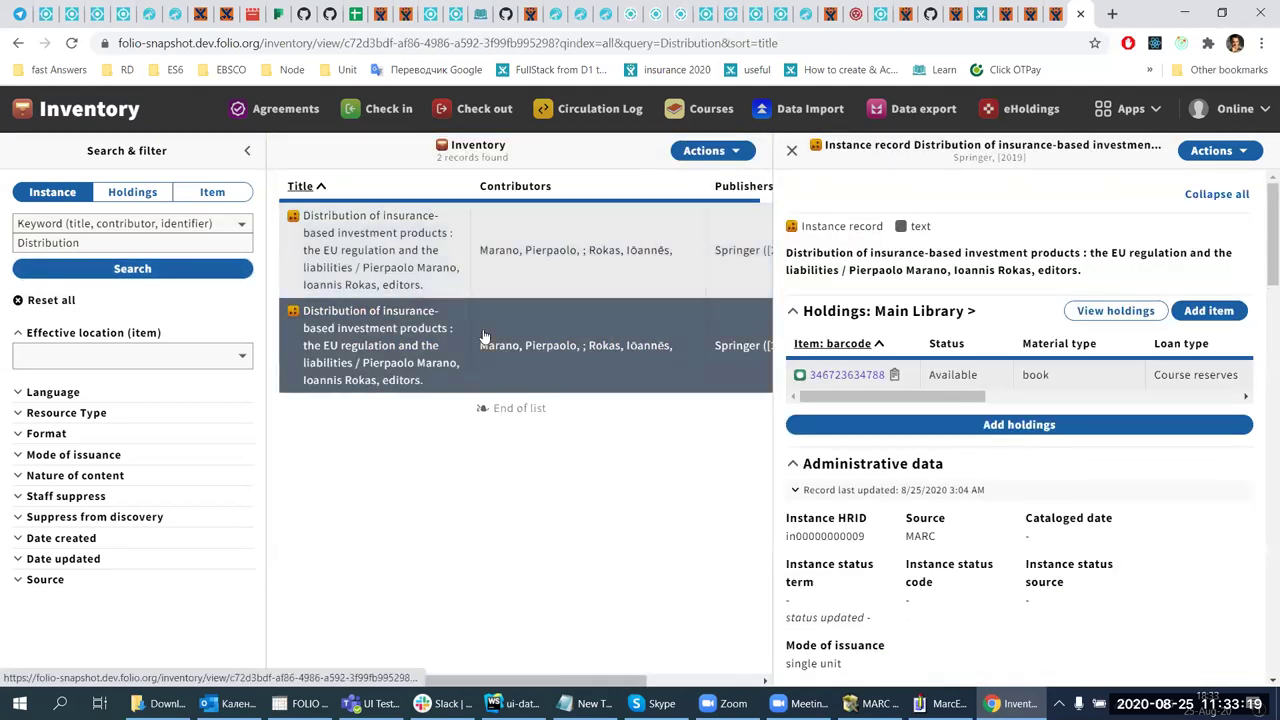
{"action": "left_click", "coordinate": [840, 377]}
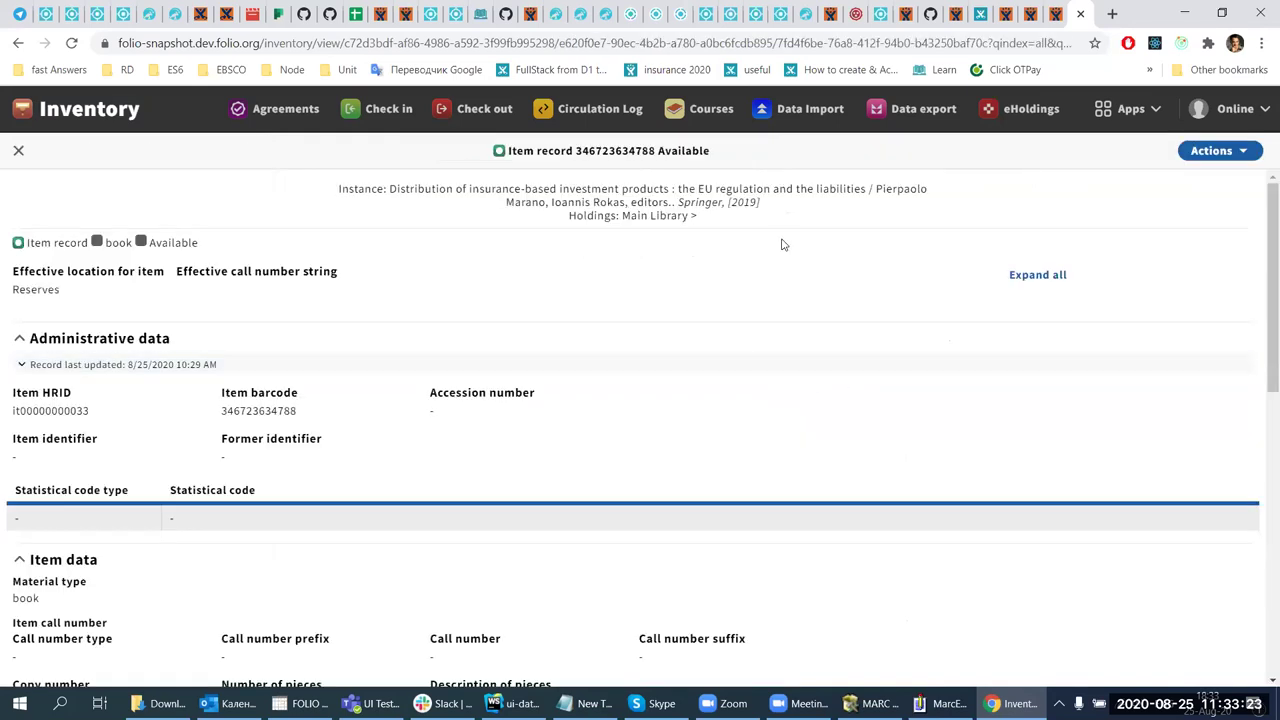
Examine the item's temporary loan type under Loan and availability and its temporary item location under Location.
{"action": "scroll", "coordinate": [388, 207], "scroll_direction": "down", "scroll_amount": 4}
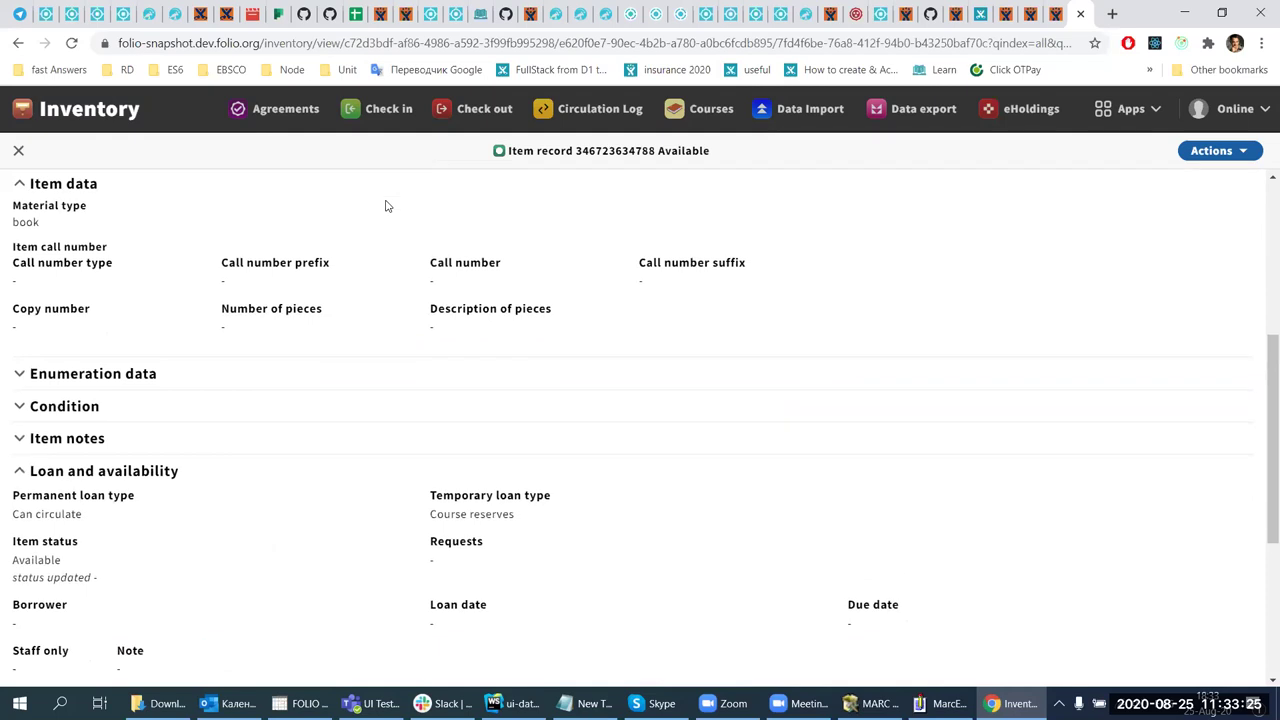
{"action": "scroll", "coordinate": [343, 209], "scroll_direction": "down", "scroll_amount": 3}
{"action": "scroll", "coordinate": [314, 269], "scroll_direction": "up", "scroll_amount": 1}
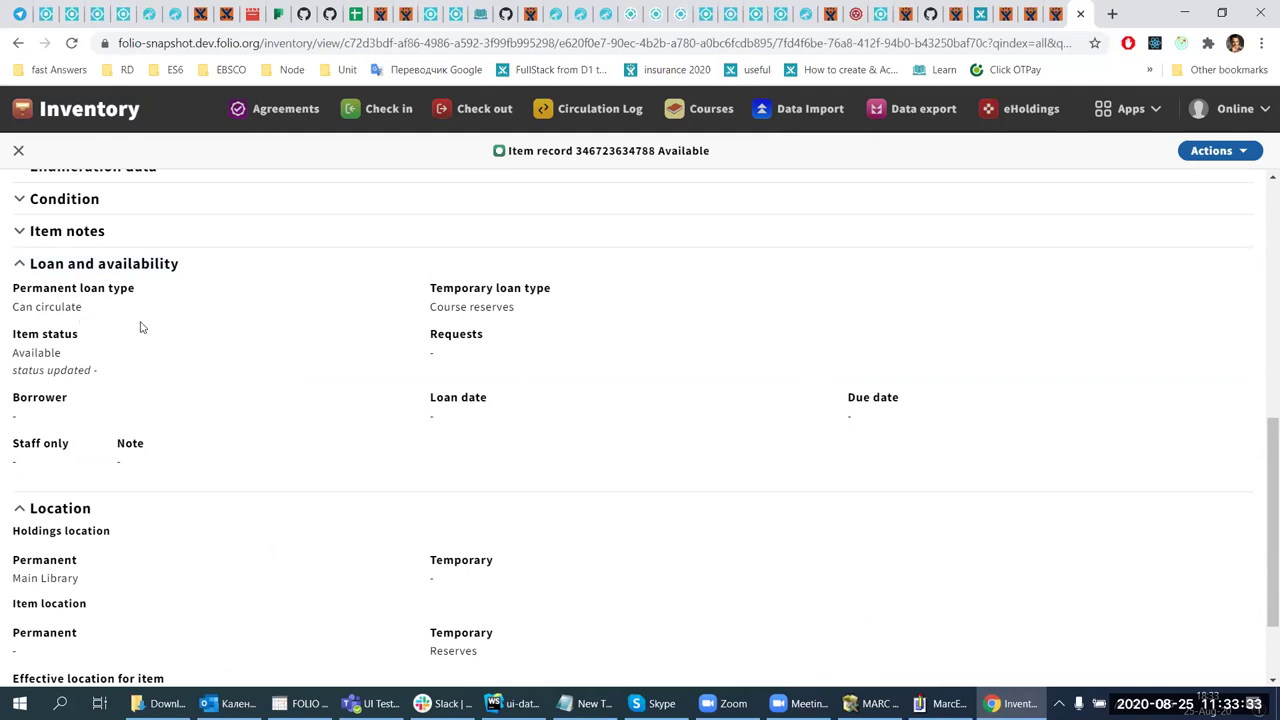
{"action": "left_click_drag", "start_coordinate": [431, 287], "coordinate": [523, 314]}
{"action": "left_click", "coordinate": [455, 288]}
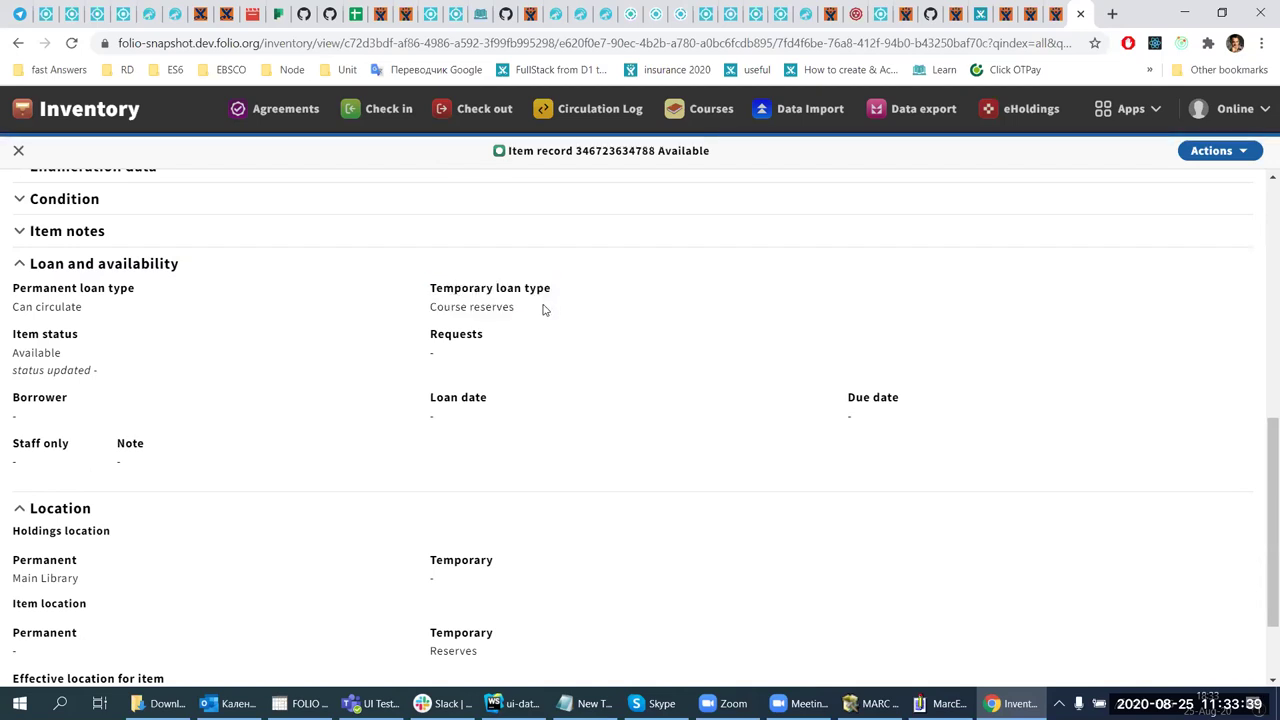
{"action": "scroll", "coordinate": [533, 338], "scroll_direction": "down", "scroll_amount": 1}
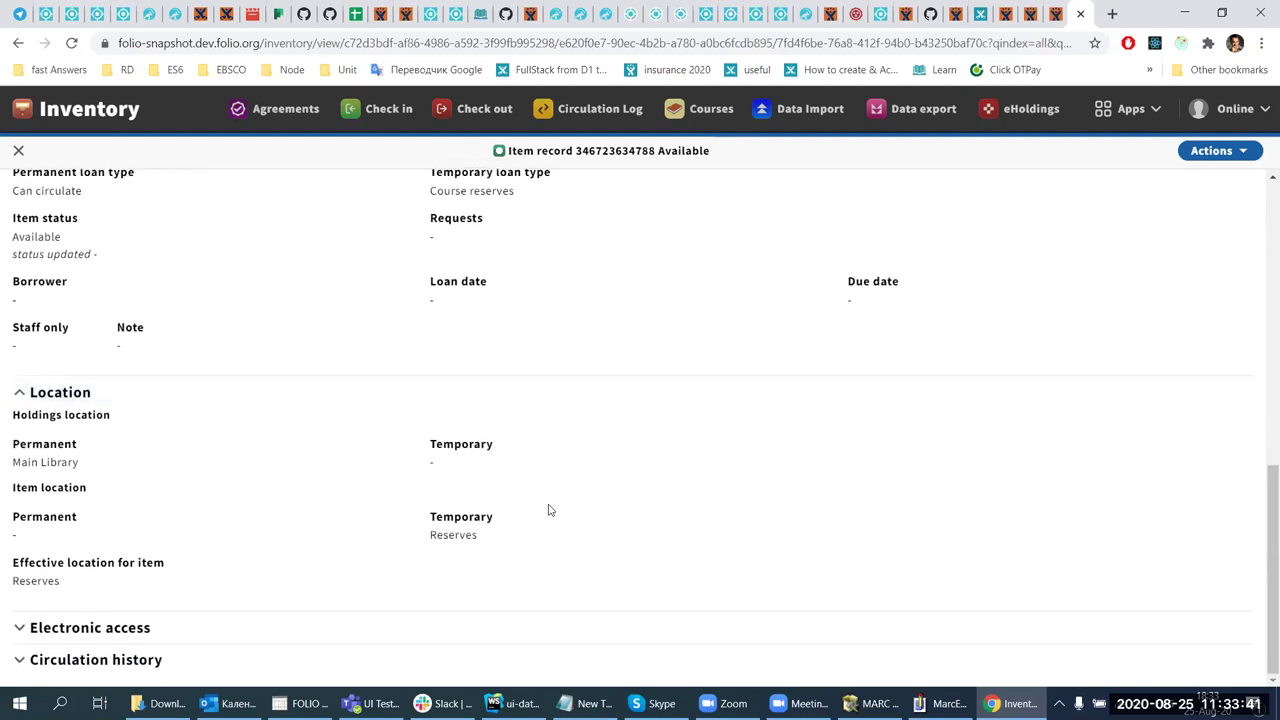
{"action": "left_click_drag", "start_coordinate": [428, 523], "coordinate": [517, 549]}
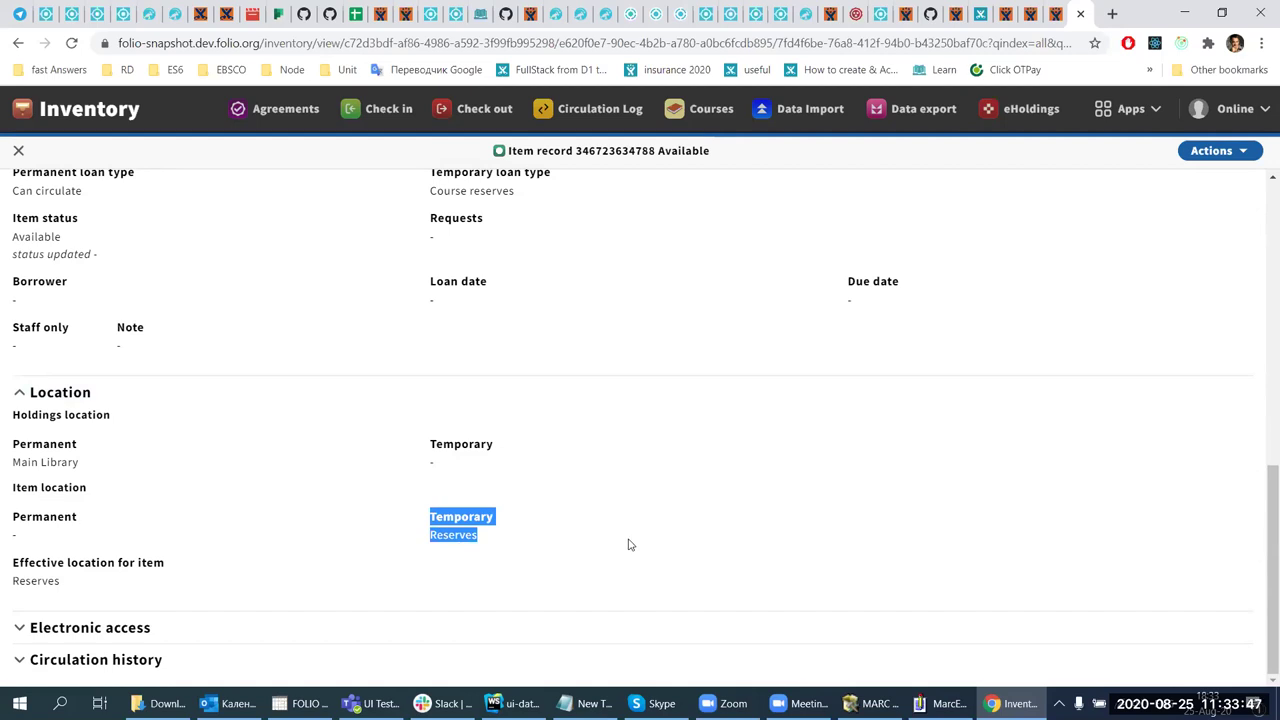
Highlight the item's UUID in the page address and close the item record.
{"action": "scroll", "coordinate": [629, 544], "scroll_direction": "up", "scroll_amount": 6}
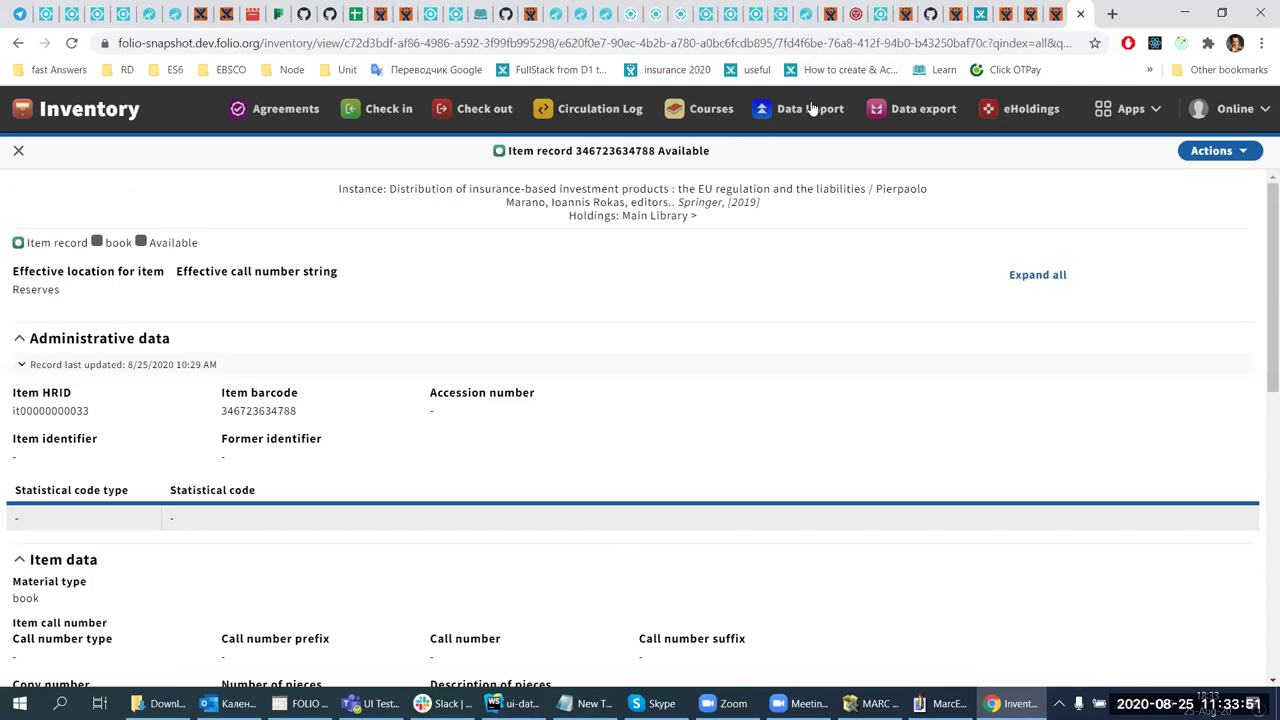
{"action": "left_click_drag", "start_coordinate": [986, 43], "coordinate": [862, 43]}
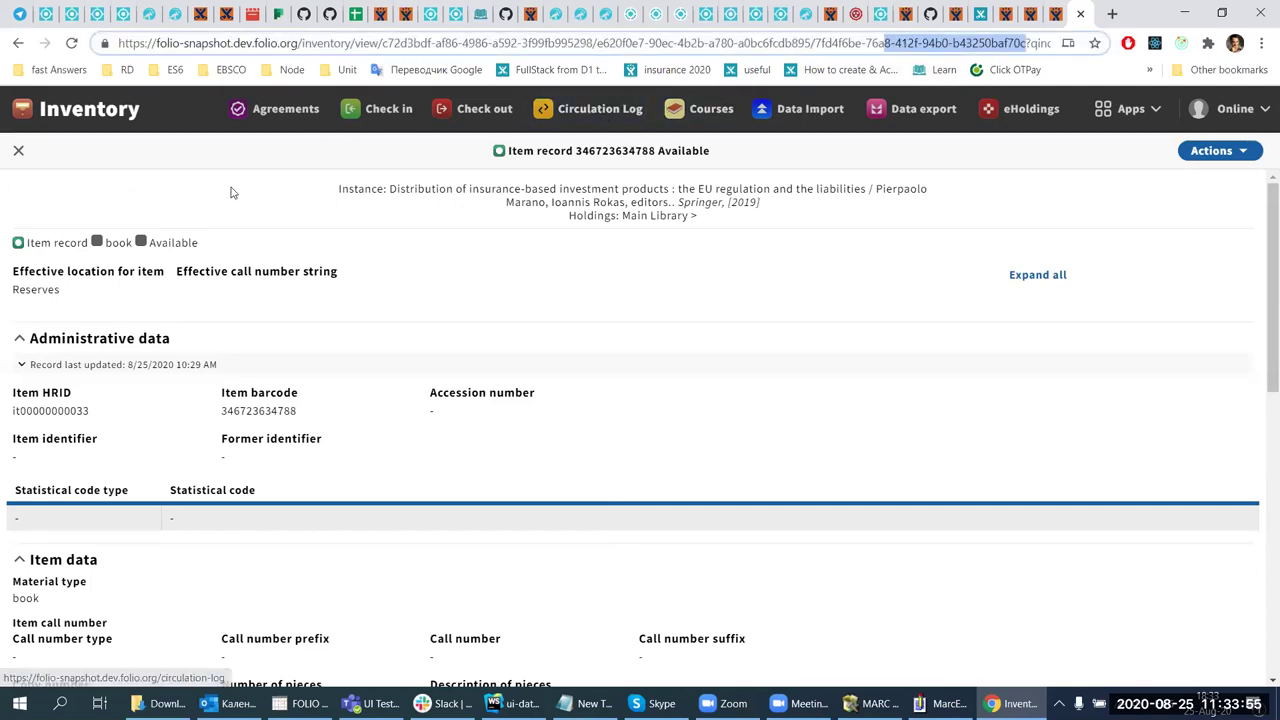
{"action": "left_click", "coordinate": [18, 150]}
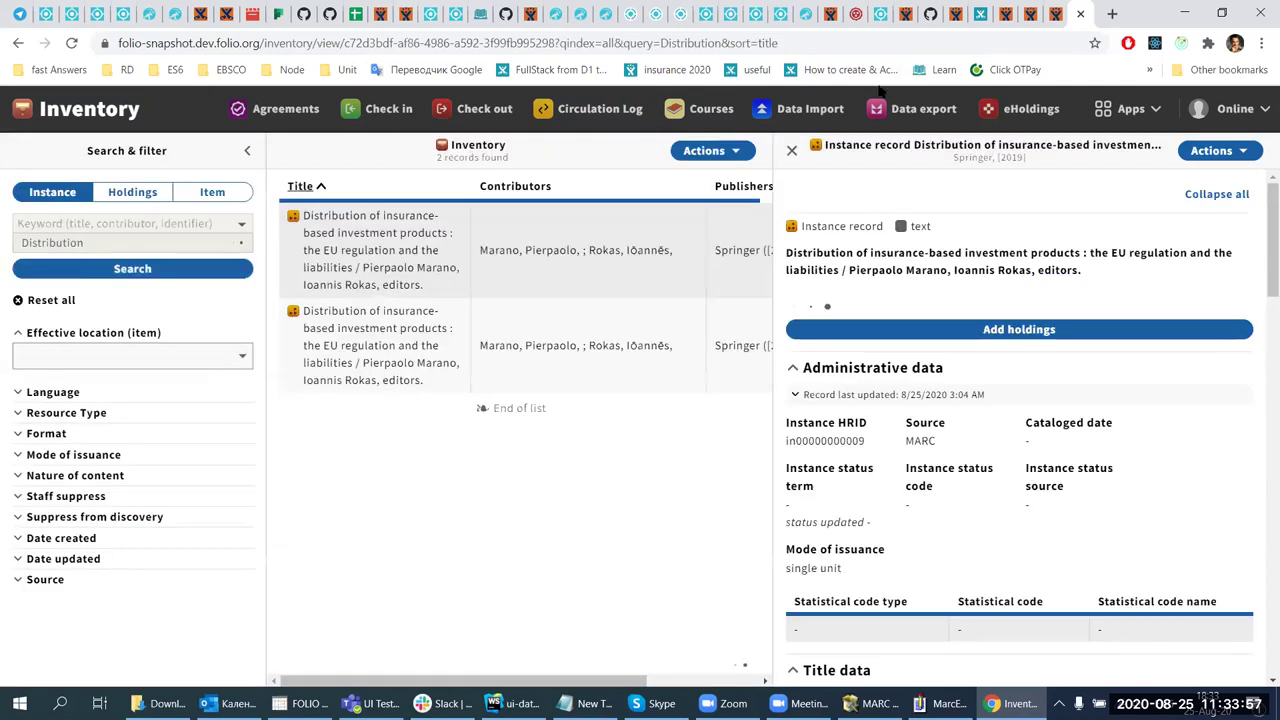
Go to the Data Import job profiles in Settings and review the overview of the update item job profile.
{"action": "left_click", "coordinate": [1155, 112]}
{"action": "left_click", "coordinate": [1000, 502]}
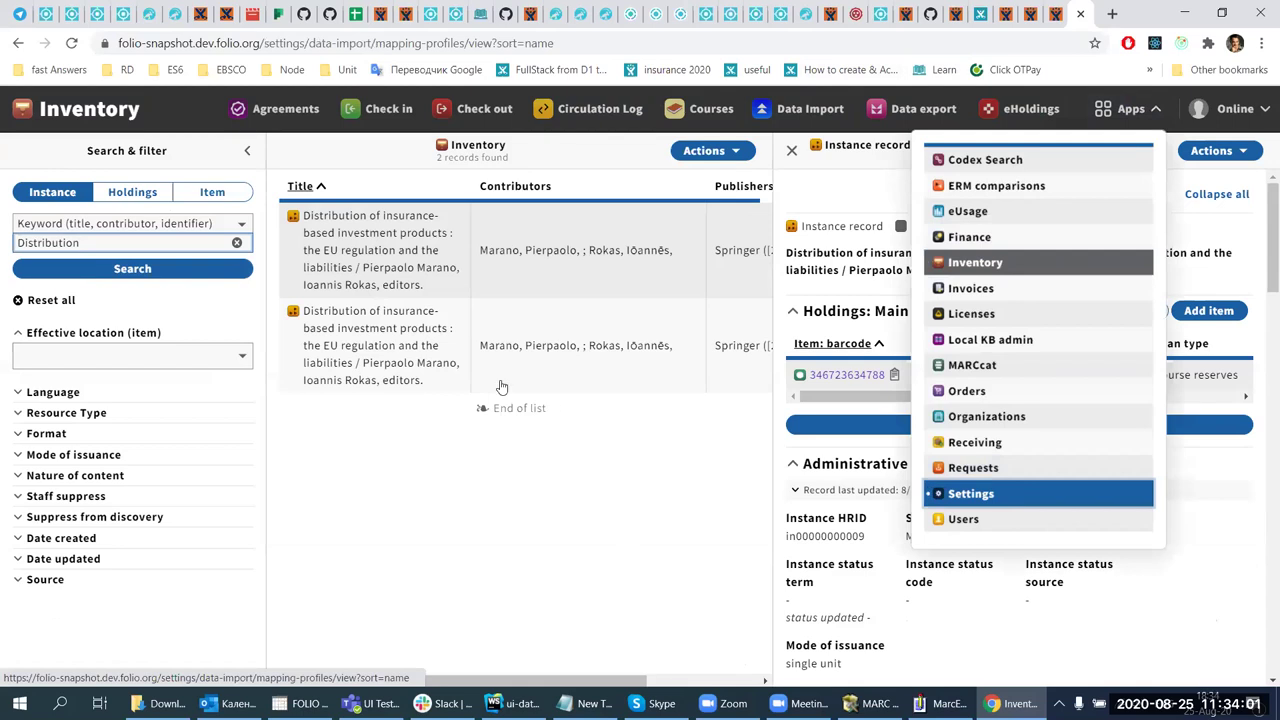
{"action": "left_click", "coordinate": [324, 228]}
{"action": "left_click", "coordinate": [593, 411]}
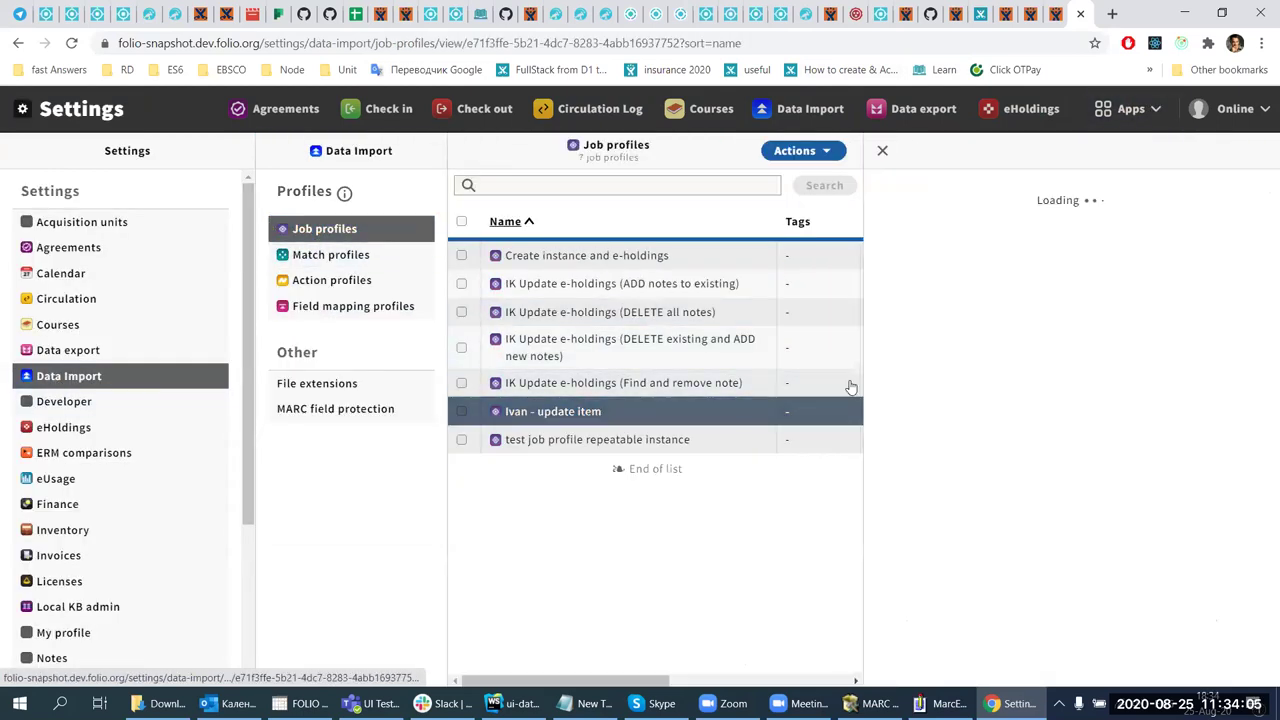
{"action": "scroll", "coordinate": [995, 304], "scroll_direction": "down", "scroll_amount": 5}
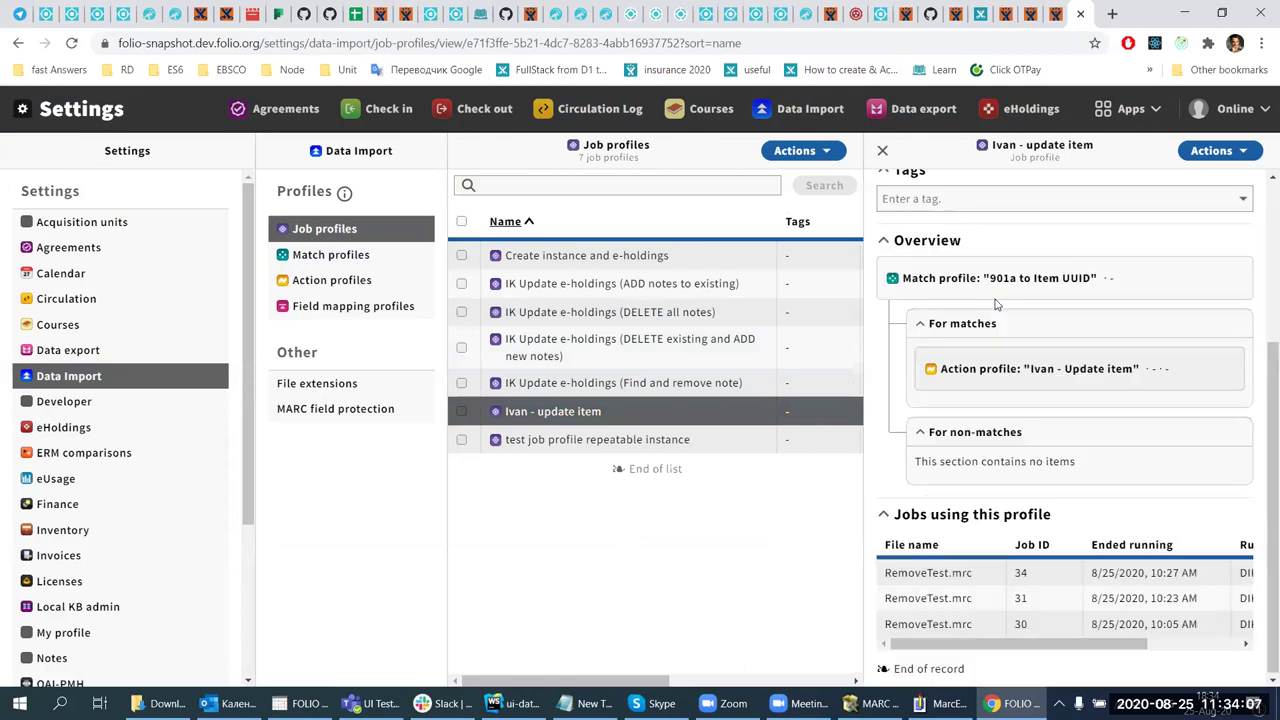
{"action": "scroll", "coordinate": [995, 304], "scroll_direction": "up", "scroll_amount": 1}
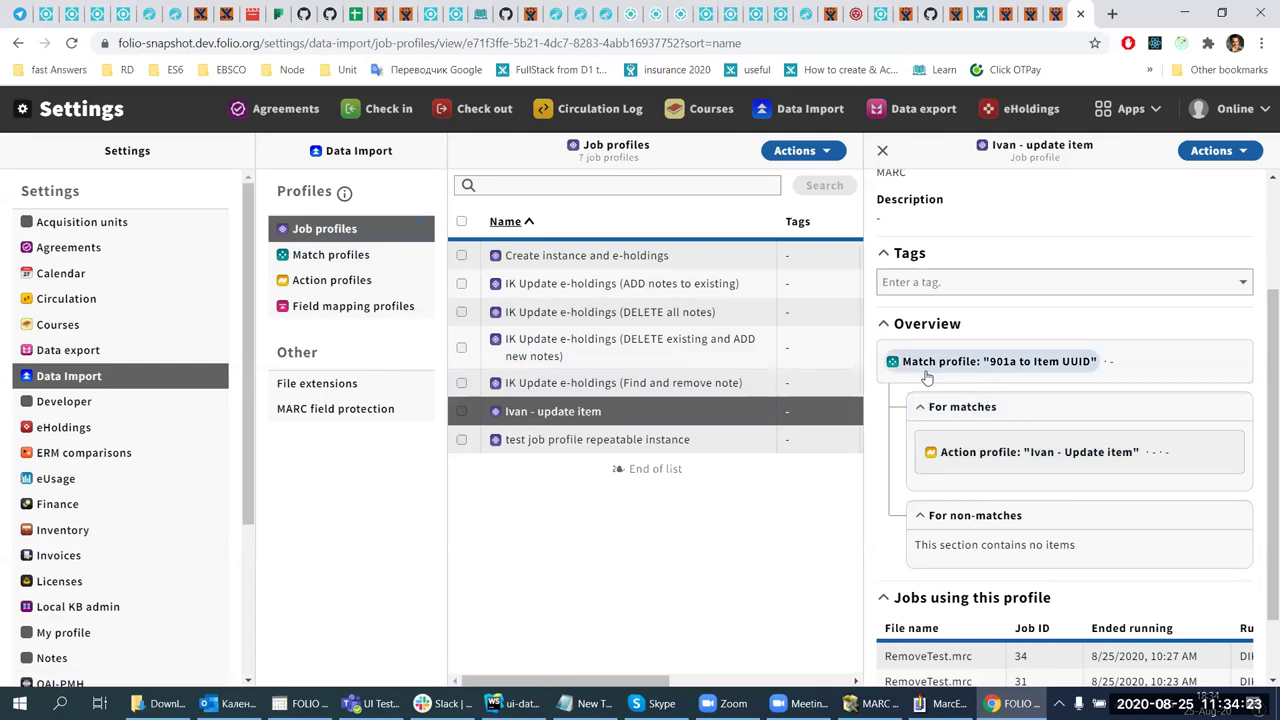
Open the linked 901a to Item UUID match profile, examine its details and match criteria, and highlight the incoming field 901.
{"action": "left_click", "coordinate": [978, 368]}
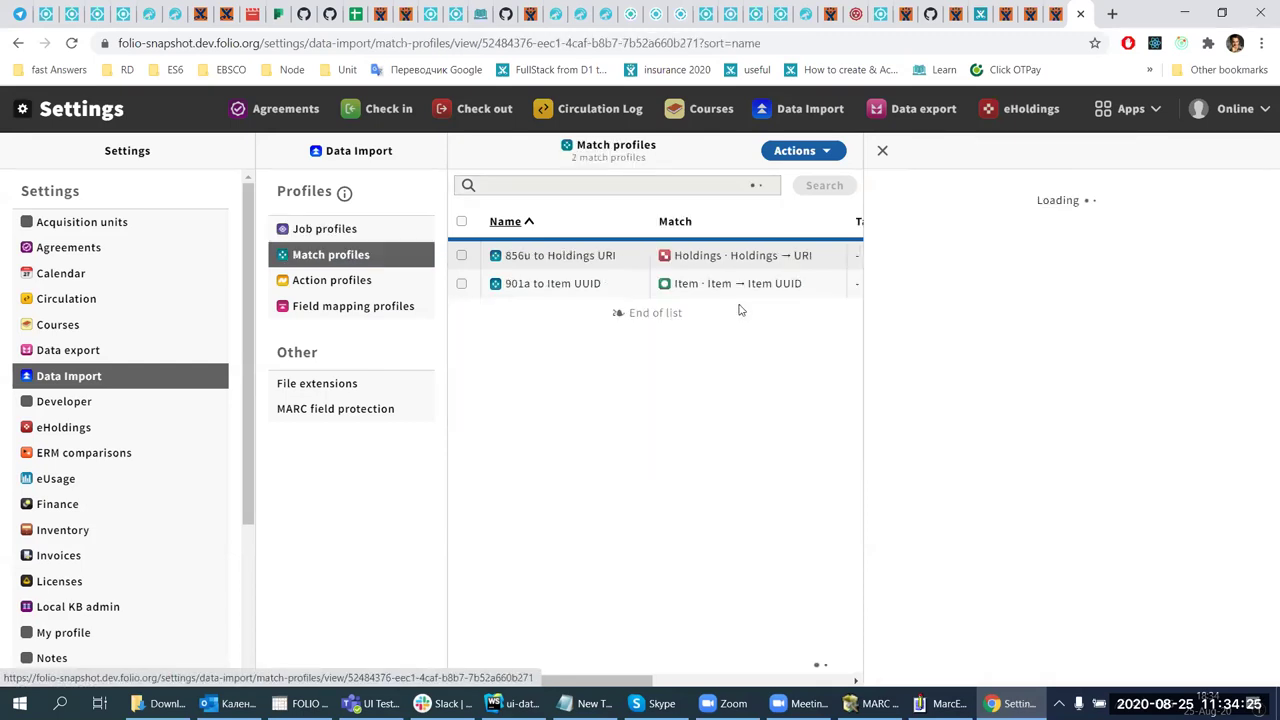
{"action": "scroll", "coordinate": [967, 318], "scroll_direction": "down", "scroll_amount": 4}
{"action": "scroll", "coordinate": [967, 330], "scroll_direction": "up", "scroll_amount": 2}
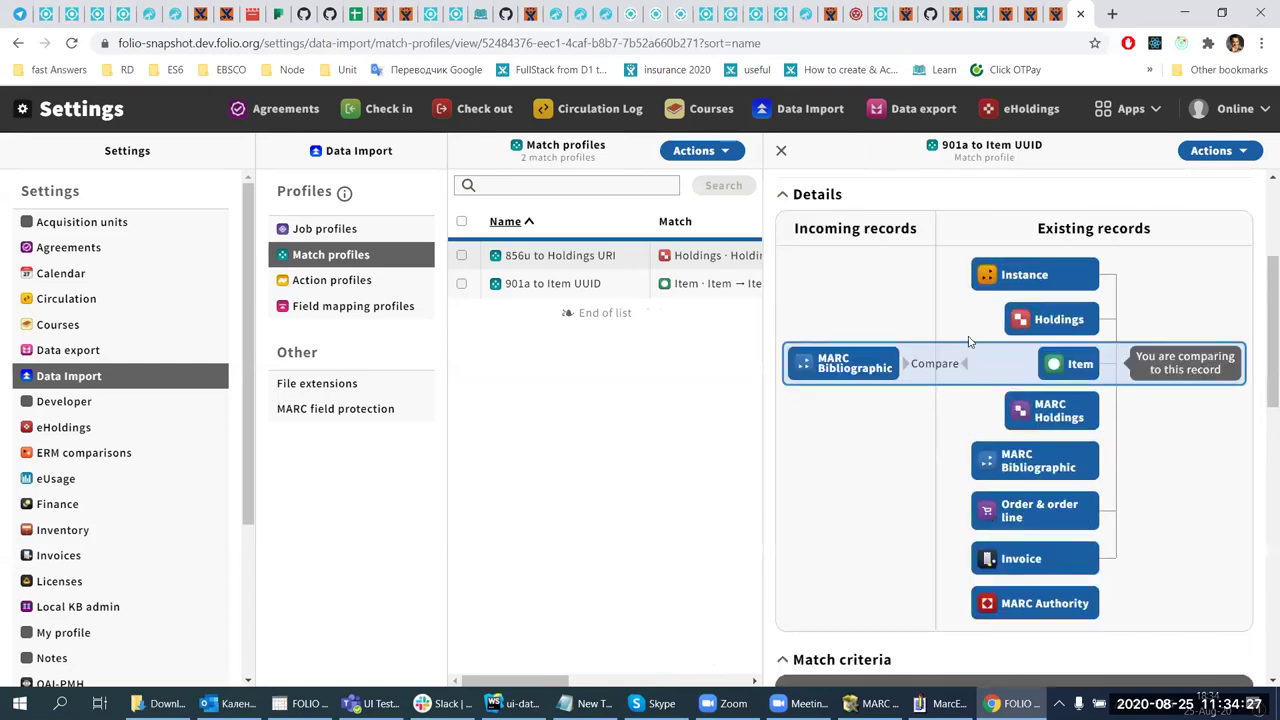
{"action": "scroll", "coordinate": [967, 348], "scroll_direction": "down", "scroll_amount": 3}
{"action": "scroll", "coordinate": [869, 387], "scroll_direction": "up", "scroll_amount": 3}
{"action": "scroll", "coordinate": [914, 408], "scroll_direction": "down", "scroll_amount": 2}
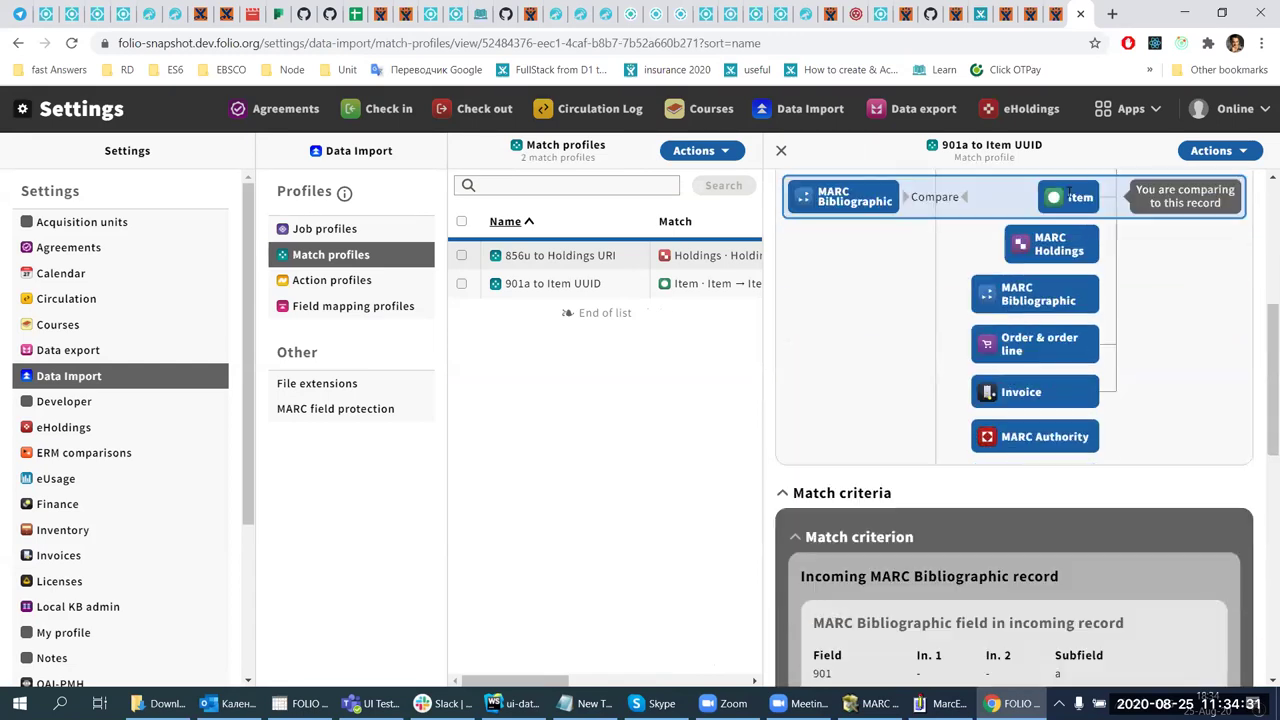
{"action": "scroll", "coordinate": [908, 265], "scroll_direction": "down", "scroll_amount": 5}
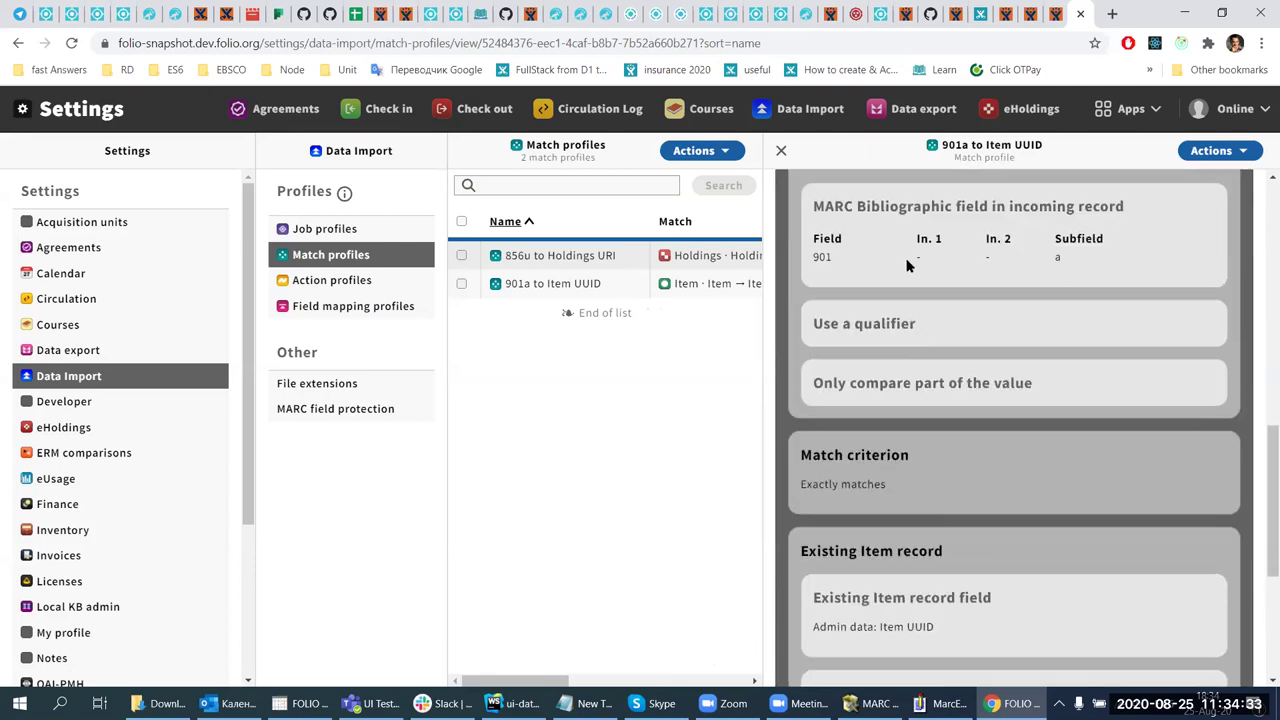
{"action": "scroll", "coordinate": [918, 261], "scroll_direction": "up", "scroll_amount": 1}
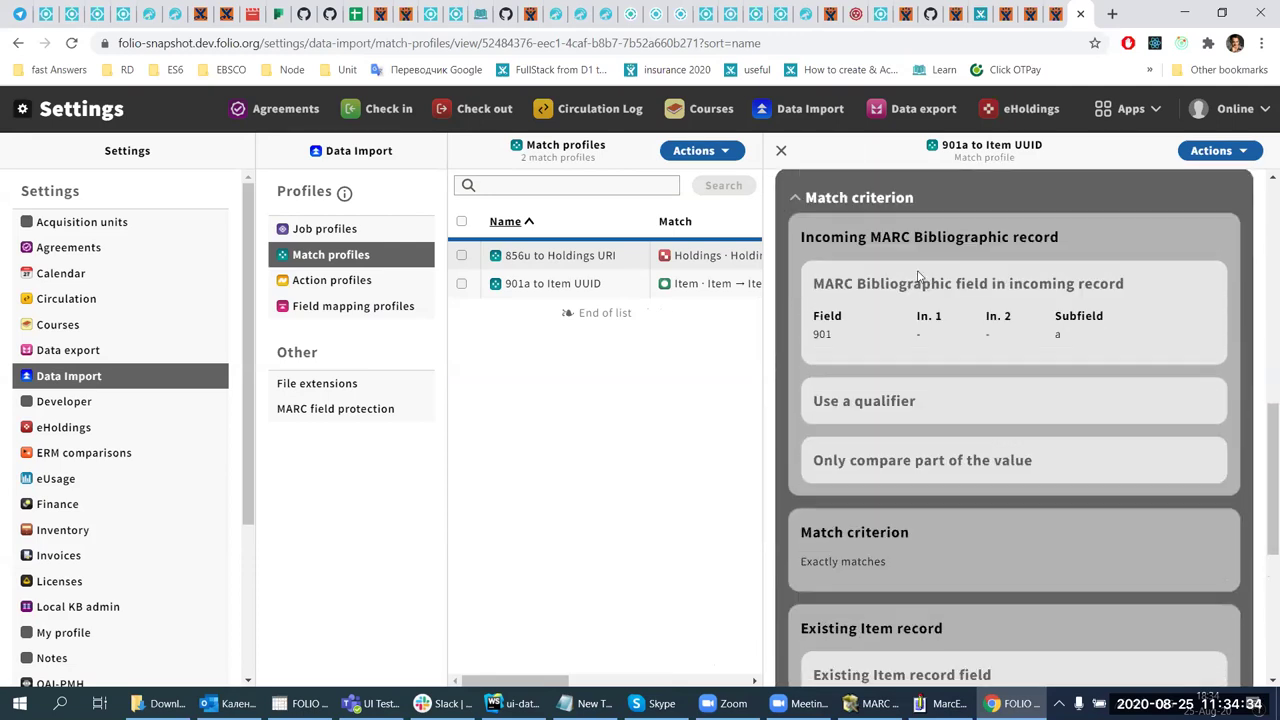
{"action": "double_click", "coordinate": [816, 341]}
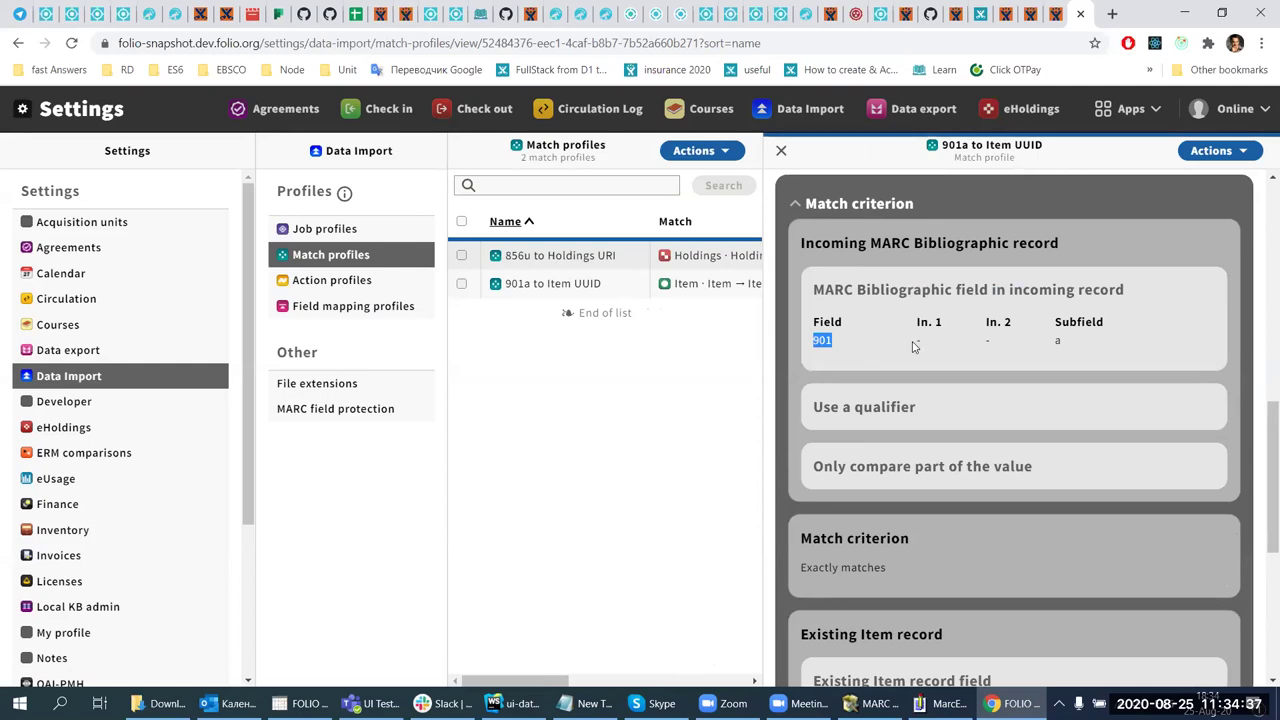
Examine the rest of the match criteria, highlighting the Item UUID under the existing Item record field.
{"action": "left_click", "coordinate": [1041, 327]}
{"action": "scroll", "coordinate": [1040, 327], "scroll_direction": "down", "scroll_amount": 1}
{"action": "scroll", "coordinate": [1038, 325], "scroll_direction": "down", "scroll_amount": 4}
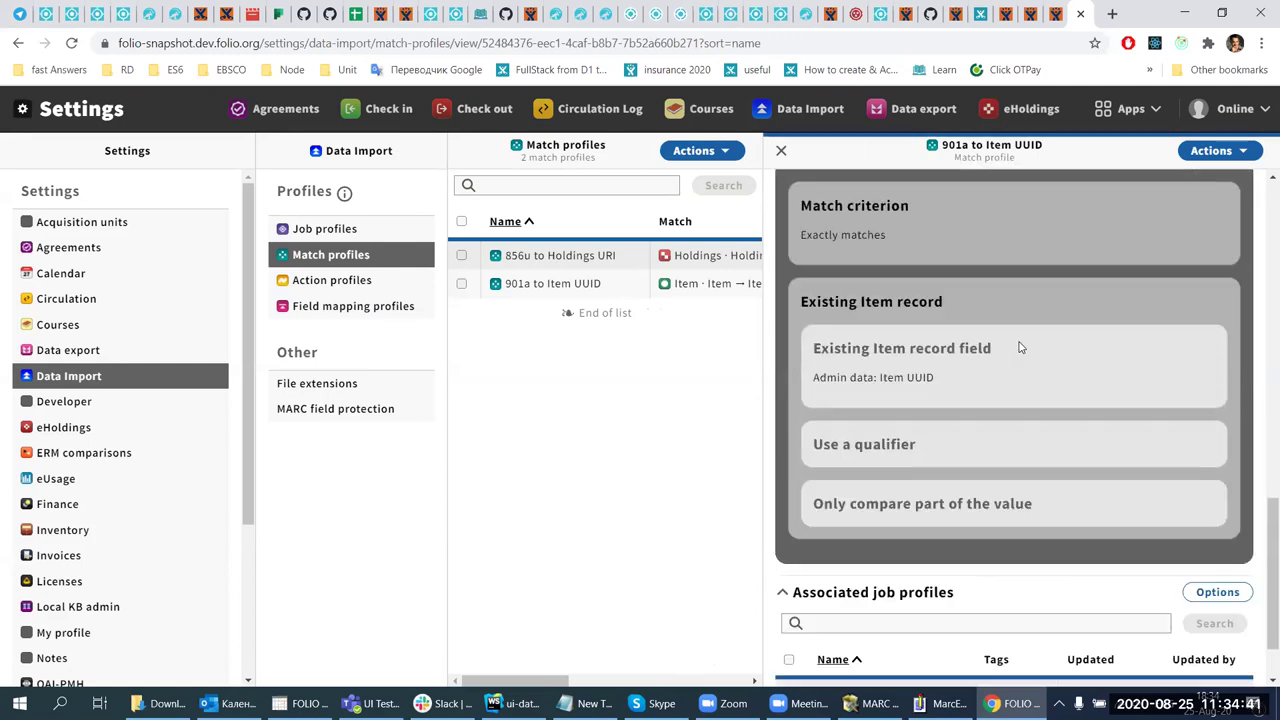
{"action": "scroll", "coordinate": [887, 424], "scroll_direction": "up", "scroll_amount": 1}
{"action": "left_click_drag", "start_coordinate": [816, 433], "coordinate": [1028, 442]}
{"action": "left_click", "coordinate": [1028, 442]}
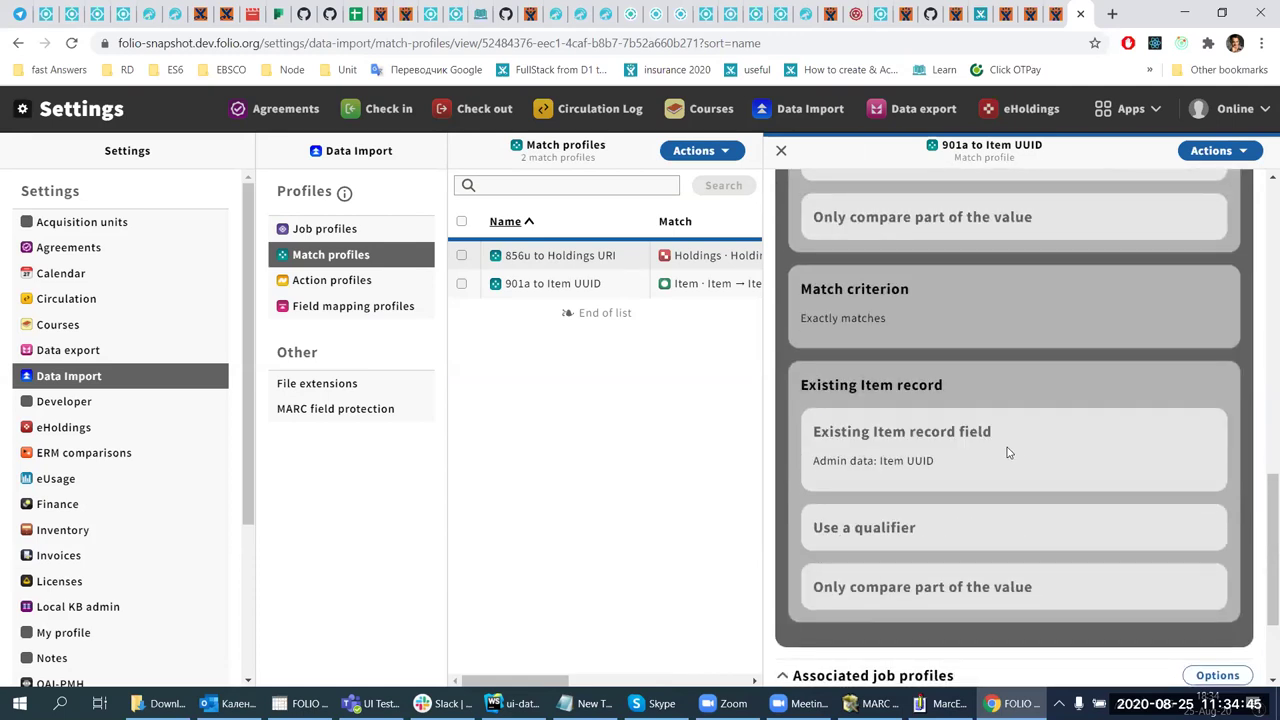
{"action": "left_click_drag", "start_coordinate": [907, 461], "coordinate": [950, 468]}
{"action": "left_click", "coordinate": [897, 461]}
{"action": "left_click_drag", "start_coordinate": [893, 461], "coordinate": [908, 461]}
{"action": "left_click", "coordinate": [908, 461]}
{"action": "left_click_drag", "start_coordinate": [906, 463], "coordinate": [880, 463]}
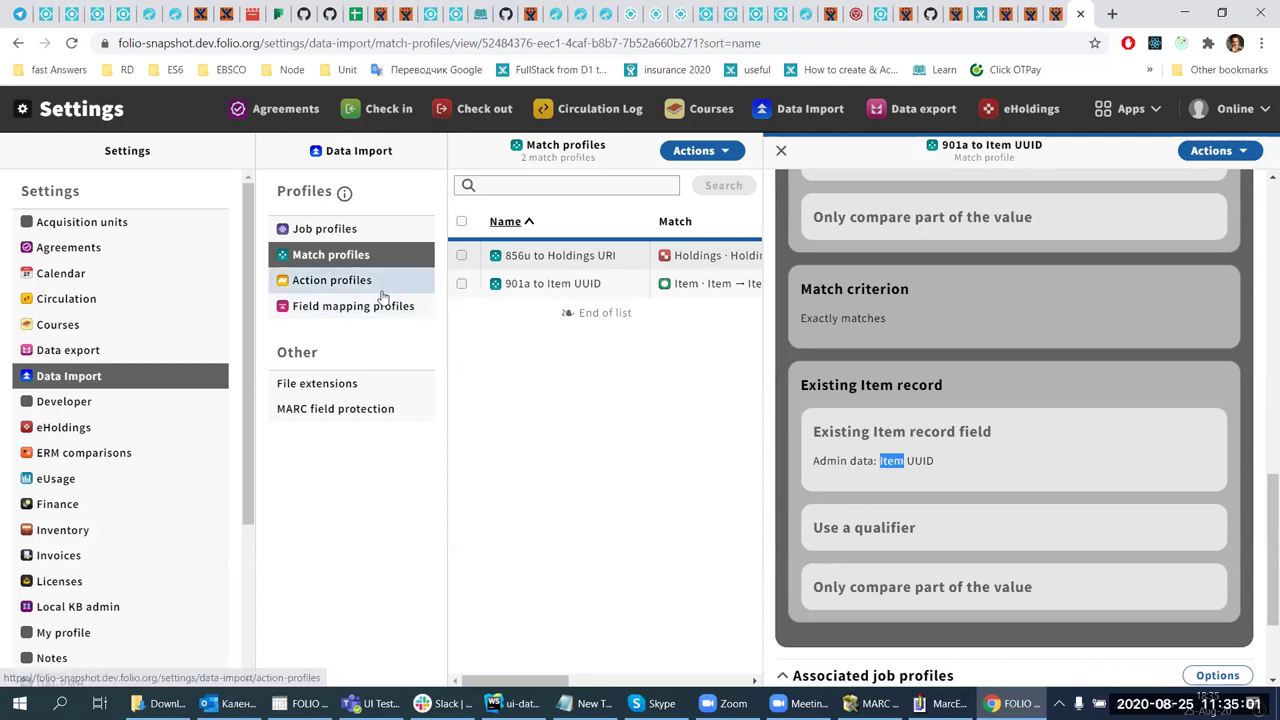
Open the update item job profile, view its linked action profile for matches, and highlight the FOLIO record type Item.
{"action": "left_click", "coordinate": [323, 232]}
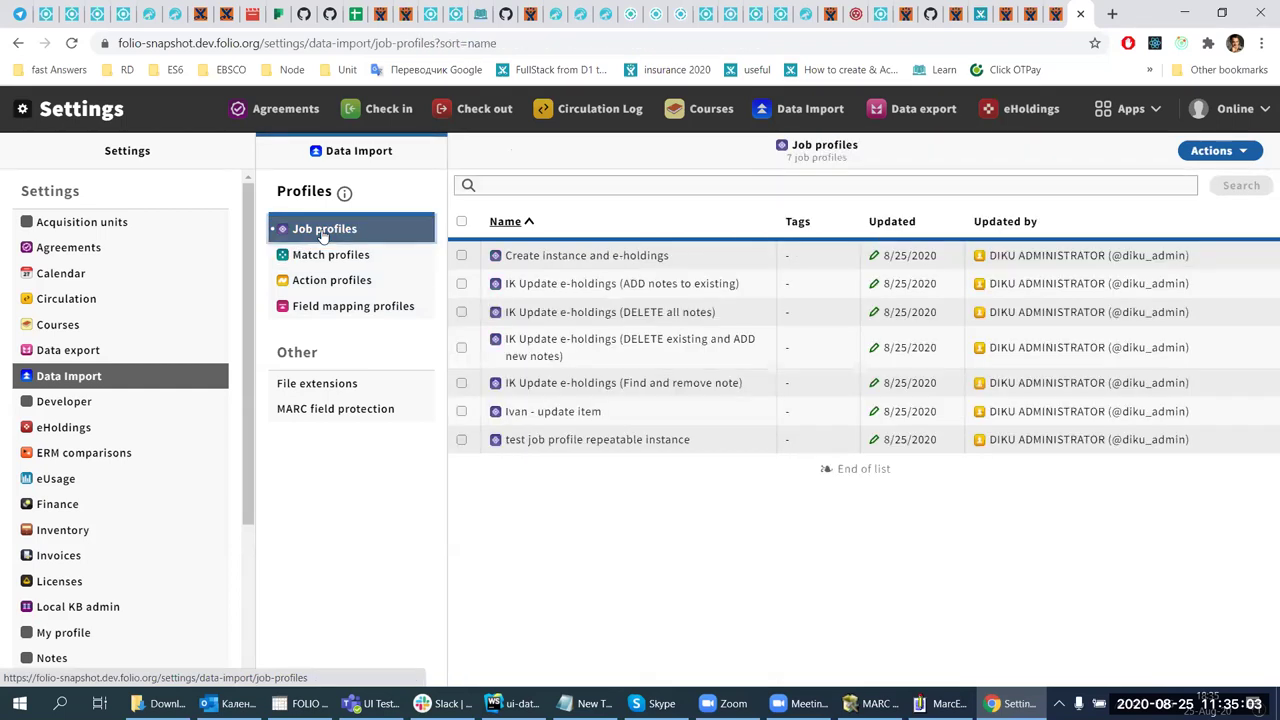
{"action": "left_click", "coordinate": [657, 413]}
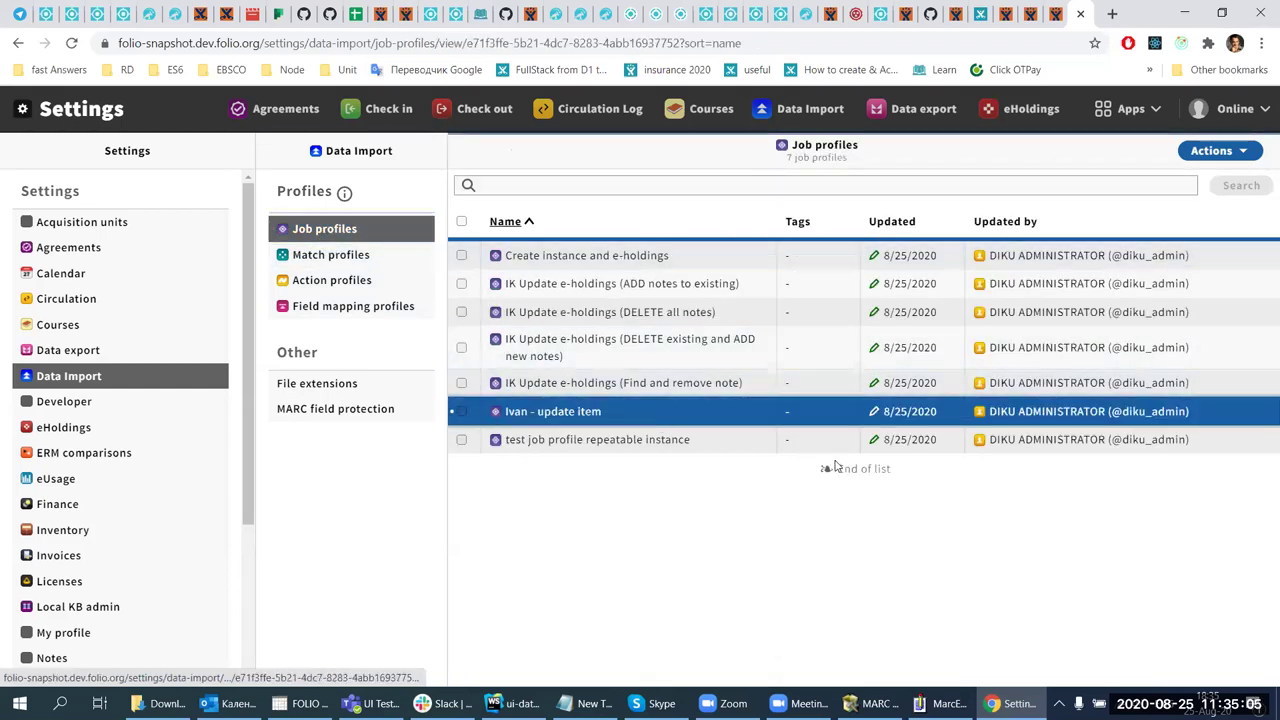
{"action": "scroll", "coordinate": [1038, 394], "scroll_direction": "down", "scroll_amount": 3}
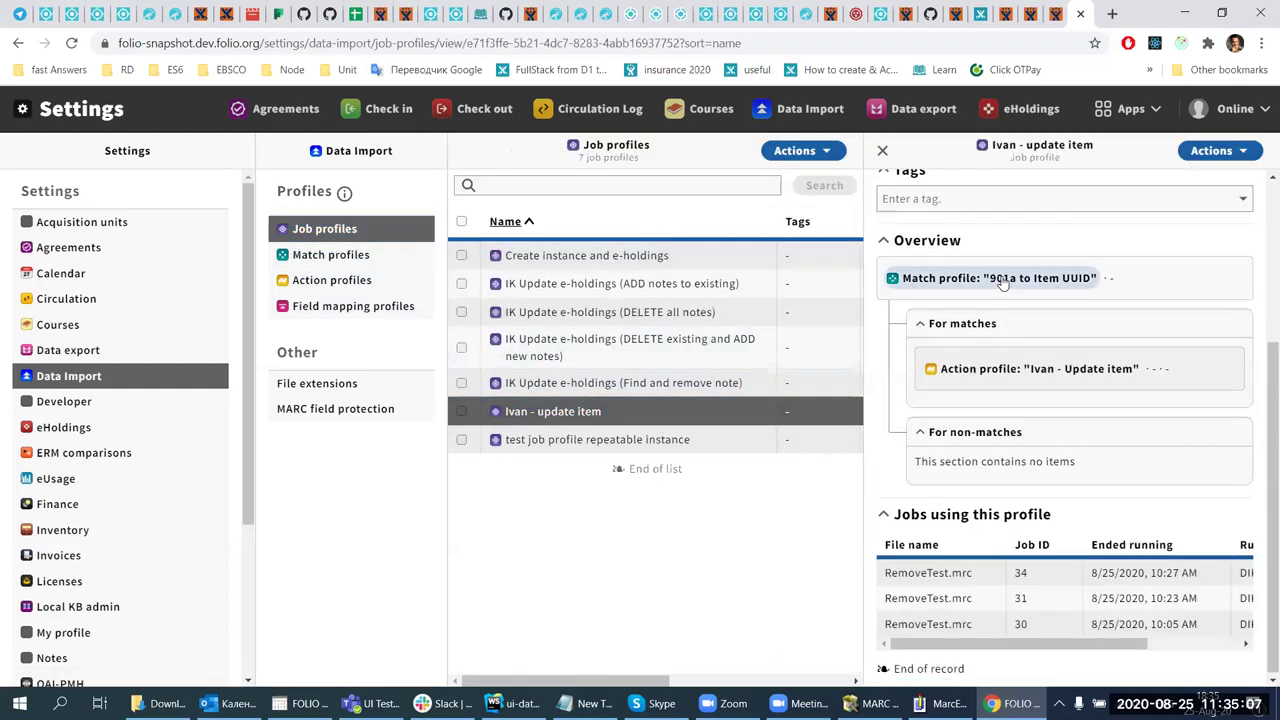
{"action": "left_click", "coordinate": [1008, 375]}
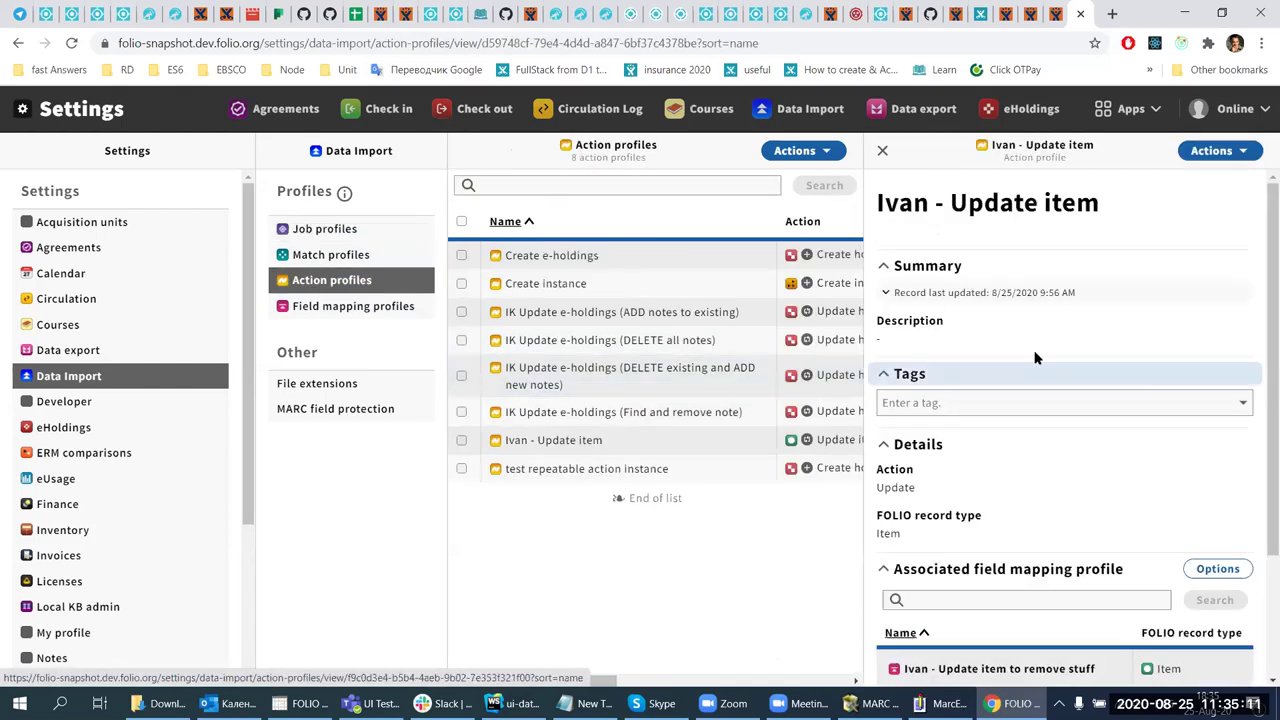
{"action": "scroll", "coordinate": [1036, 359], "scroll_direction": "down", "scroll_amount": 1}
{"action": "scroll", "coordinate": [1036, 359], "scroll_direction": "down", "scroll_amount": 1}
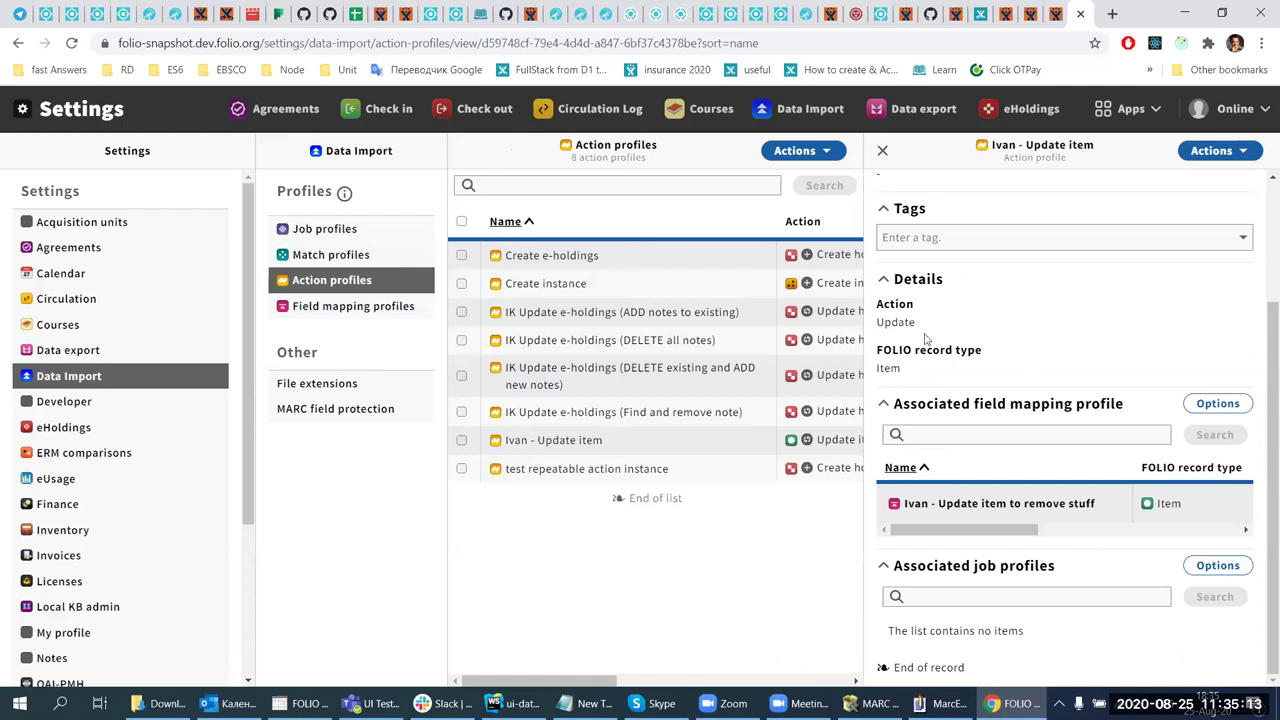
{"action": "double_click", "coordinate": [887, 368]}
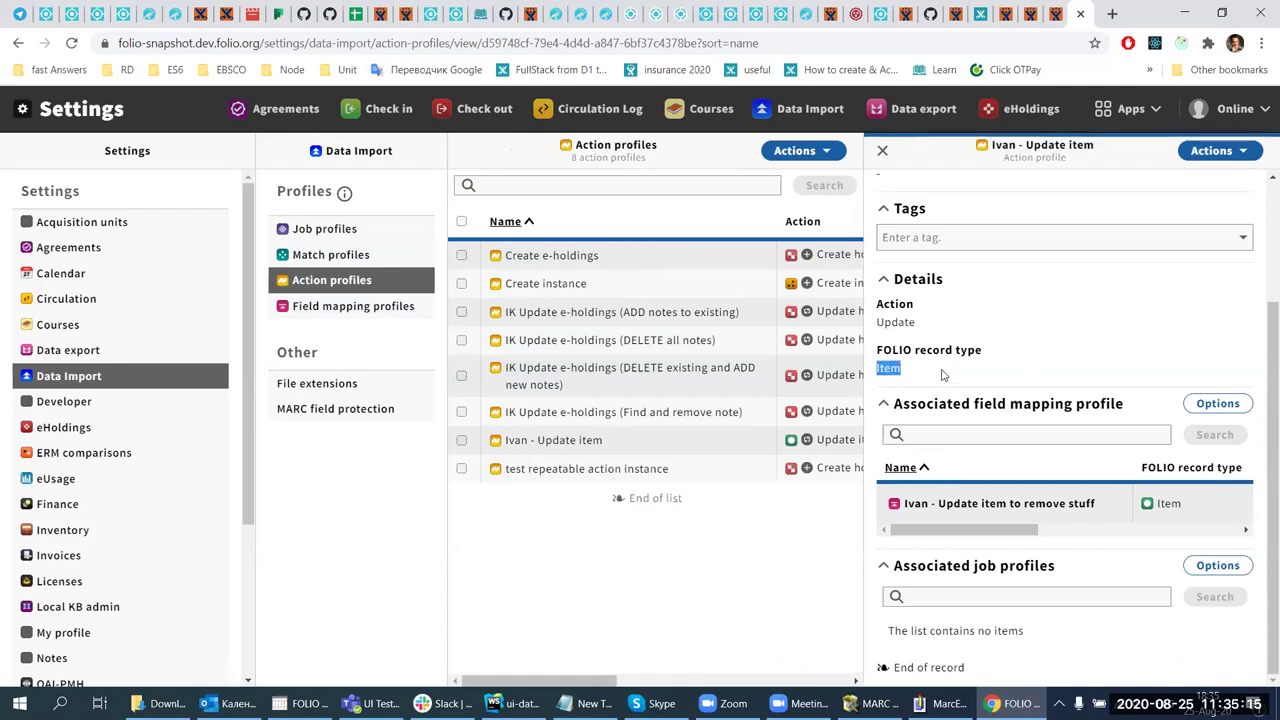
Open the action profile's associated field mapping profile and review its sections down to Loan and availability and Location.
{"action": "left_click", "coordinate": [1036, 517]}
{"action": "scroll", "coordinate": [835, 320], "scroll_direction": "down", "scroll_amount": 1}
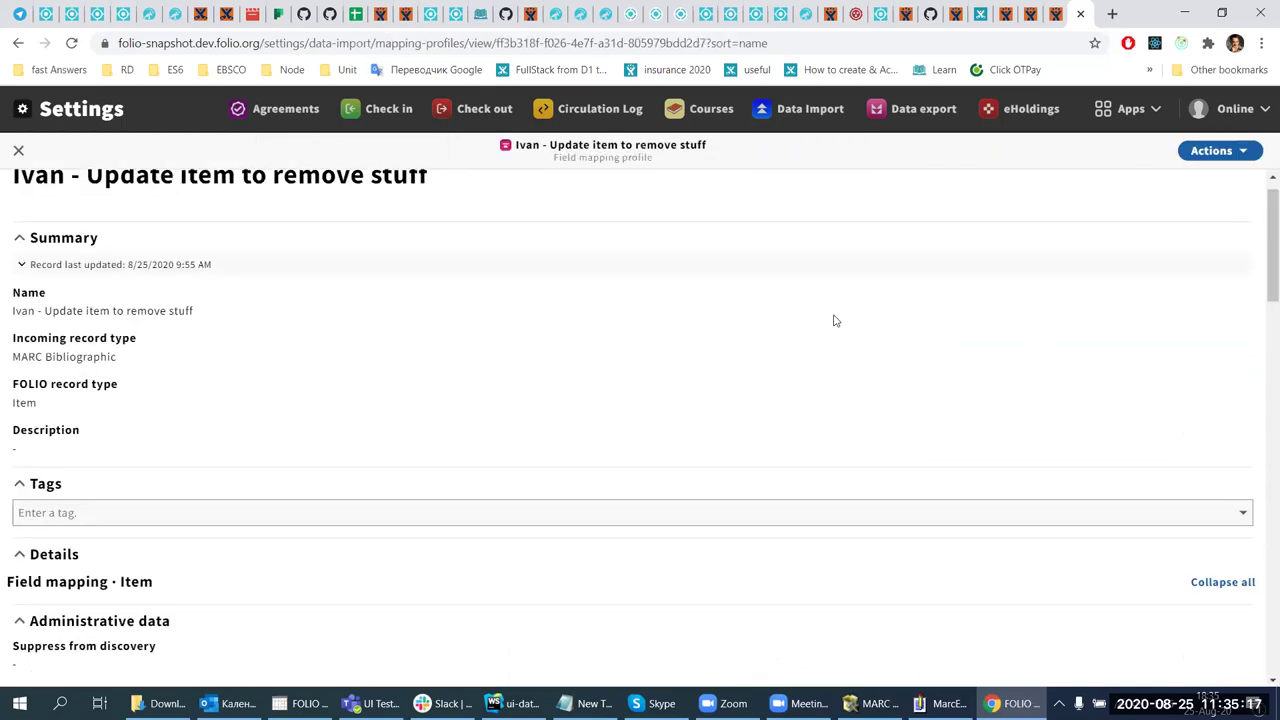
{"action": "scroll", "coordinate": [835, 320], "scroll_direction": "down", "scroll_amount": 7}
{"action": "scroll", "coordinate": [291, 302], "scroll_direction": "down", "scroll_amount": 3}
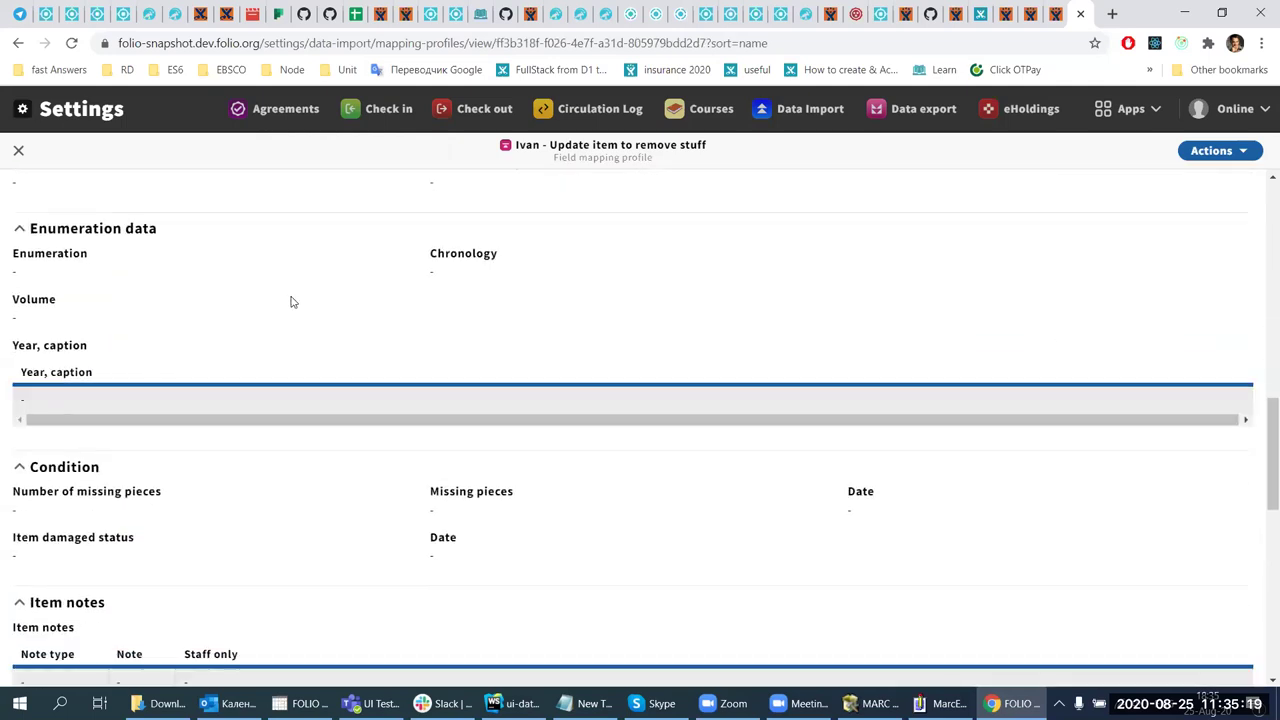
{"action": "scroll", "coordinate": [291, 302], "scroll_direction": "down", "scroll_amount": 6}
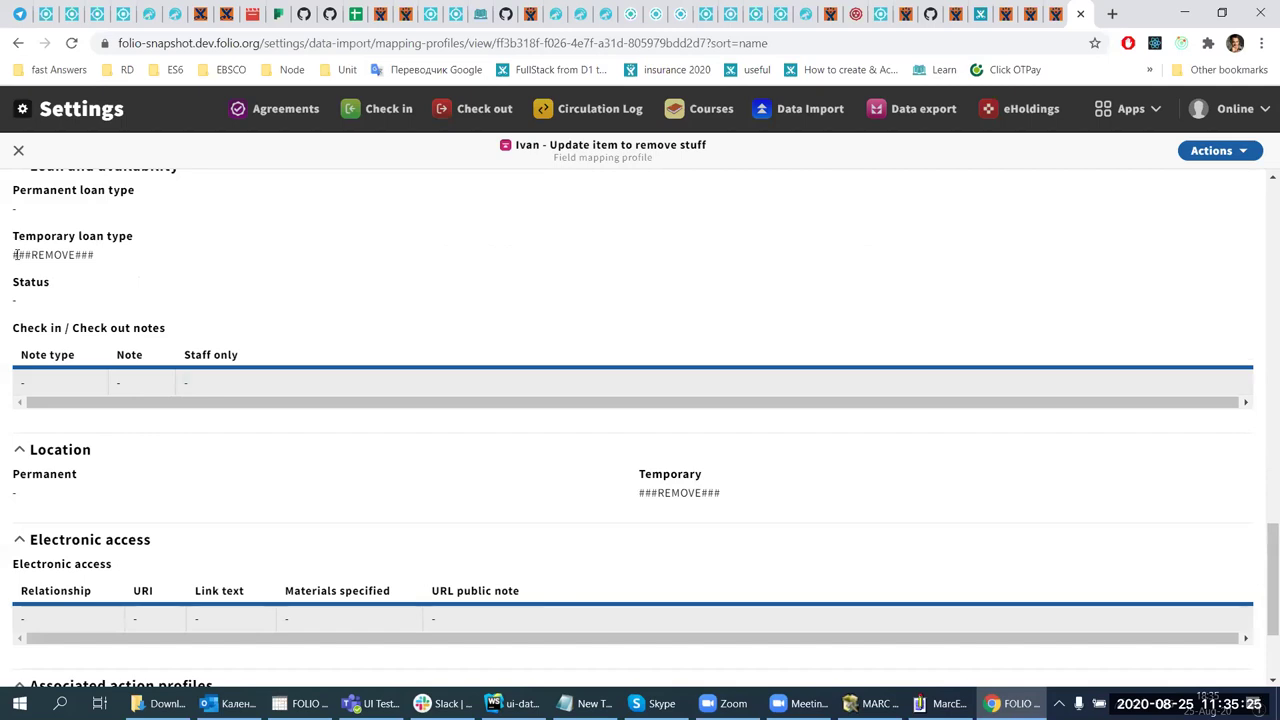
Highlight the ###REMOVE### mapping for Temporary loan type and examine the neighbouring mapped fields.
{"action": "triple_click", "coordinate": [27, 255]}
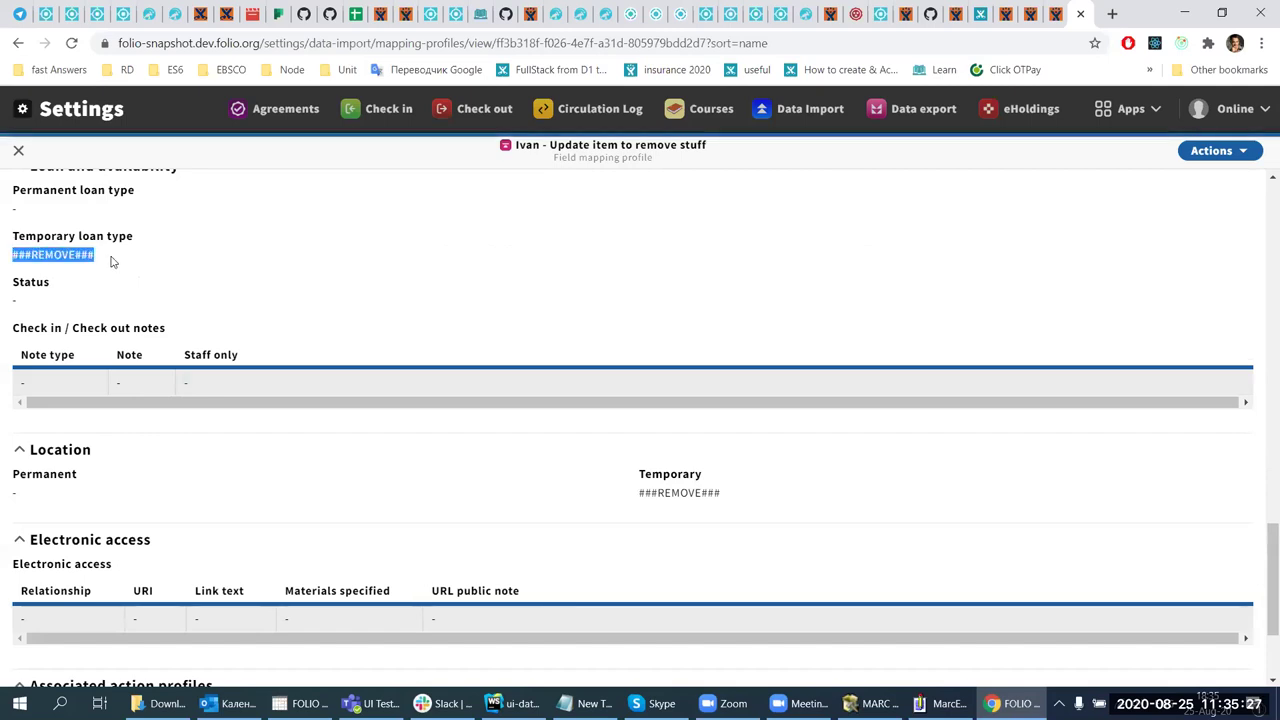
{"action": "left_click", "coordinate": [114, 257]}
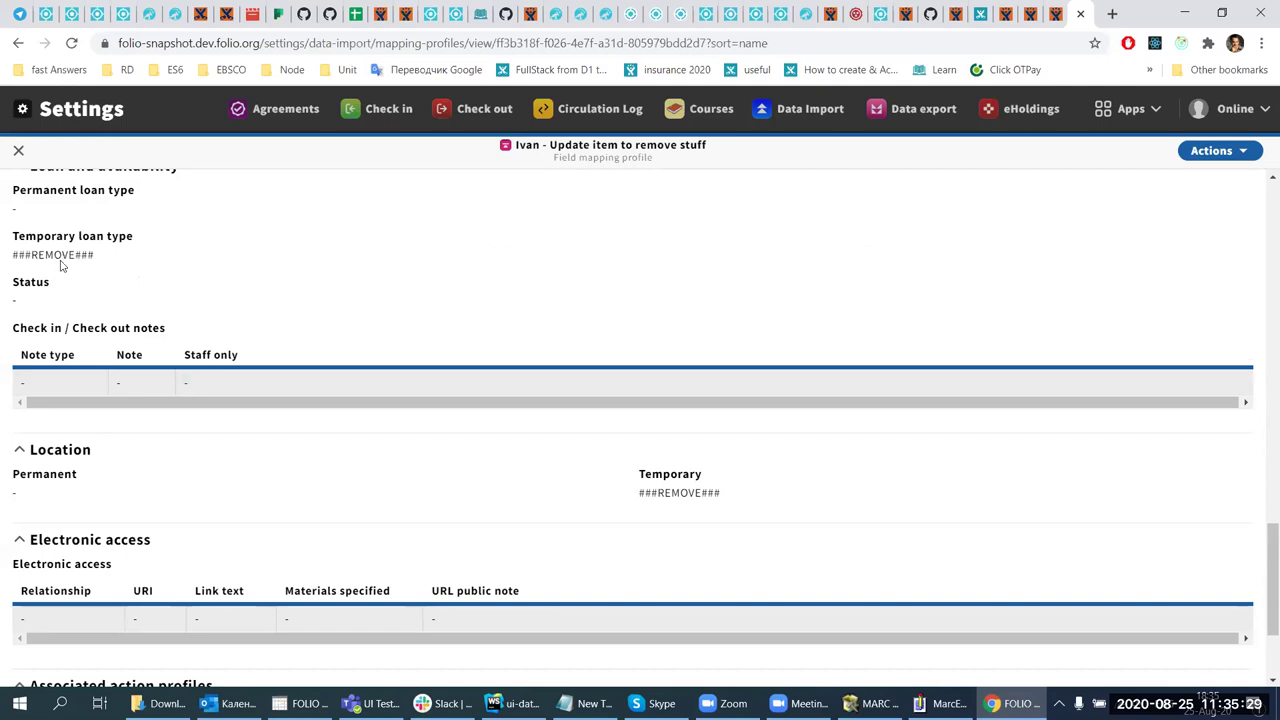
{"action": "left_click_drag", "start_coordinate": [13, 257], "coordinate": [100, 257]}
{"action": "left_click", "coordinate": [95, 258]}
{"action": "scroll", "coordinate": [441, 323], "scroll_direction": "down", "scroll_amount": 2}
{"action": "scroll", "coordinate": [437, 321], "scroll_direction": "up", "scroll_amount": 4}
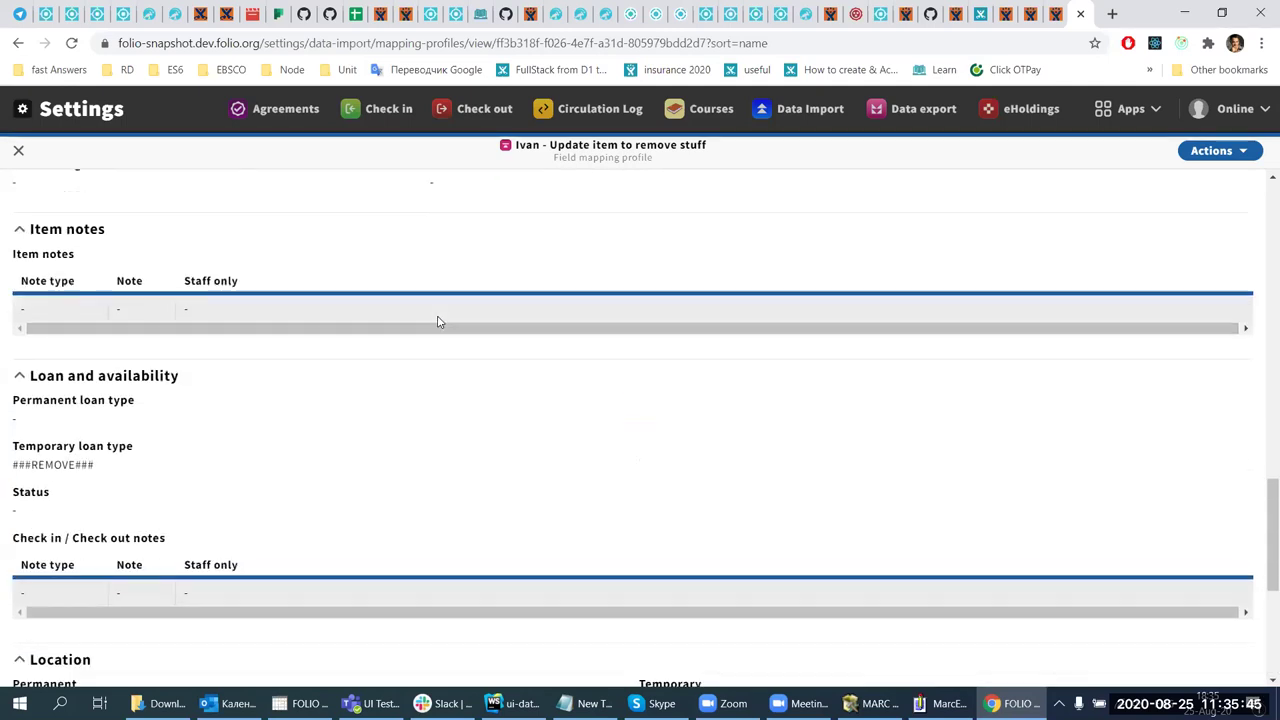
{"action": "scroll", "coordinate": [437, 321], "scroll_direction": "down", "scroll_amount": 1}
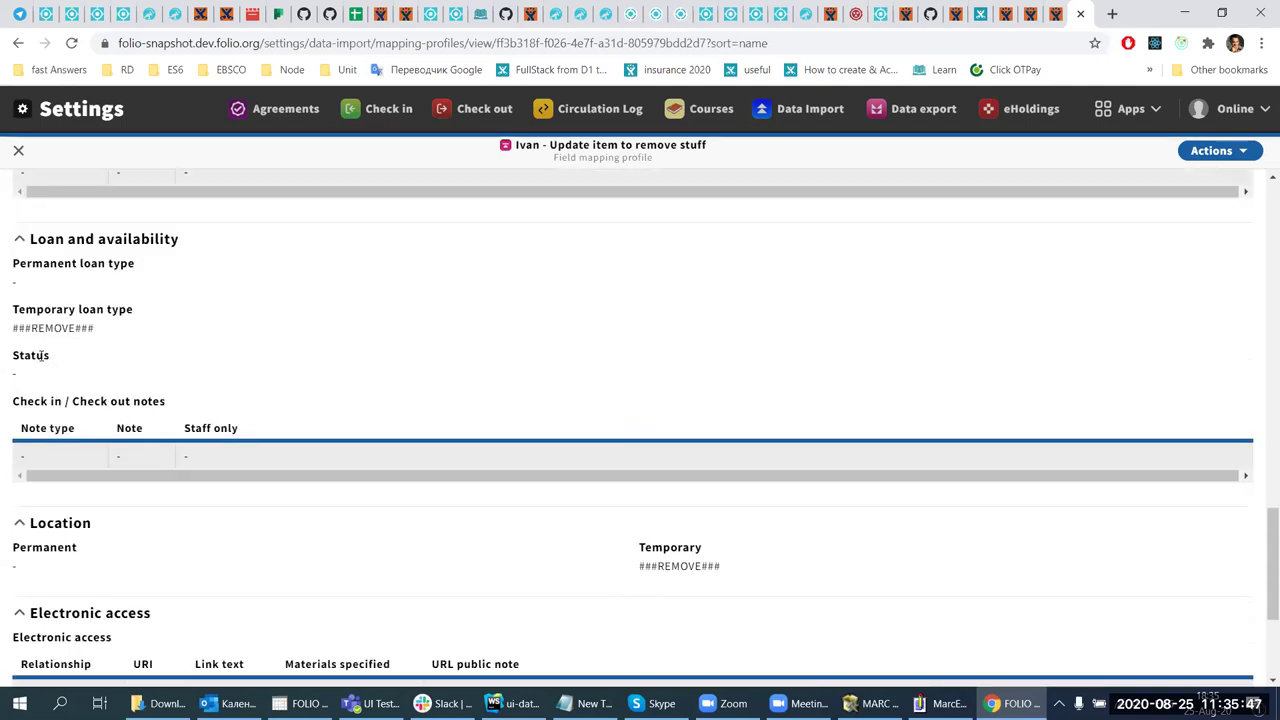
{"action": "left_click_drag", "start_coordinate": [13, 317], "coordinate": [107, 334]}
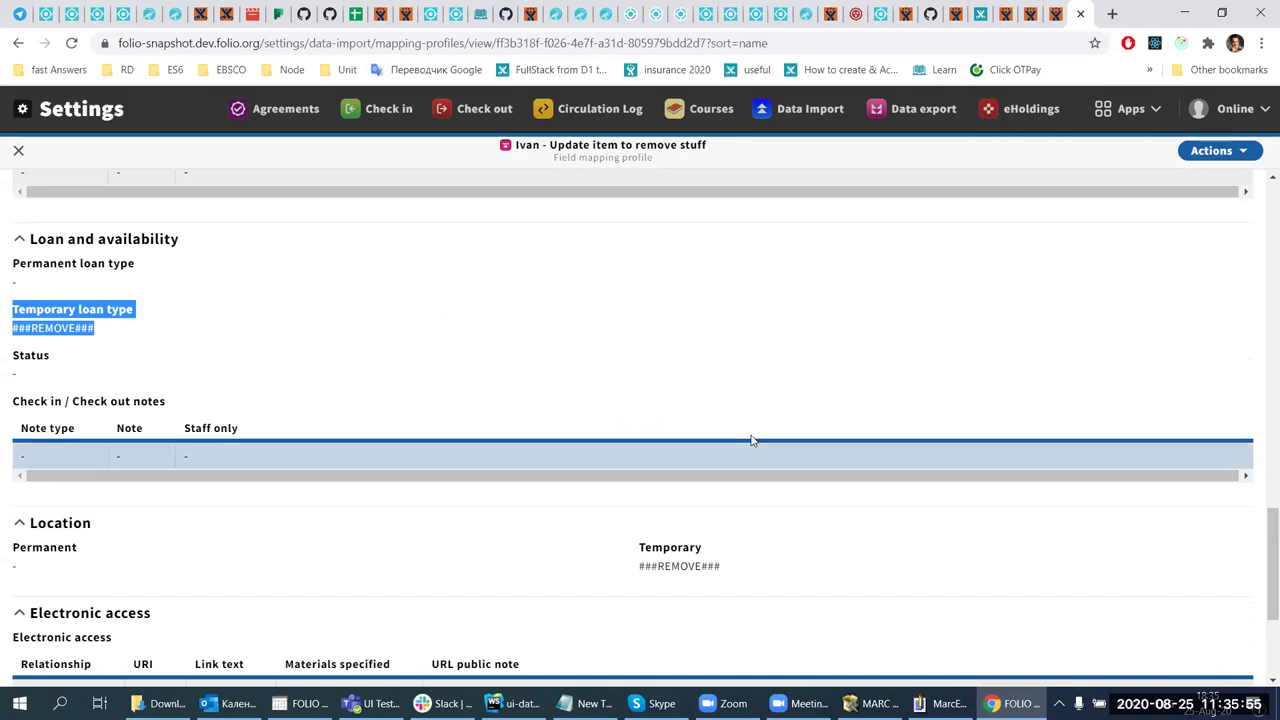
Close the mapping profile, upload RemoveTest.mrc in Data Import, and check its 901 field in MarcEditor before returning to the browser.
{"action": "left_click", "coordinate": [18, 150]}
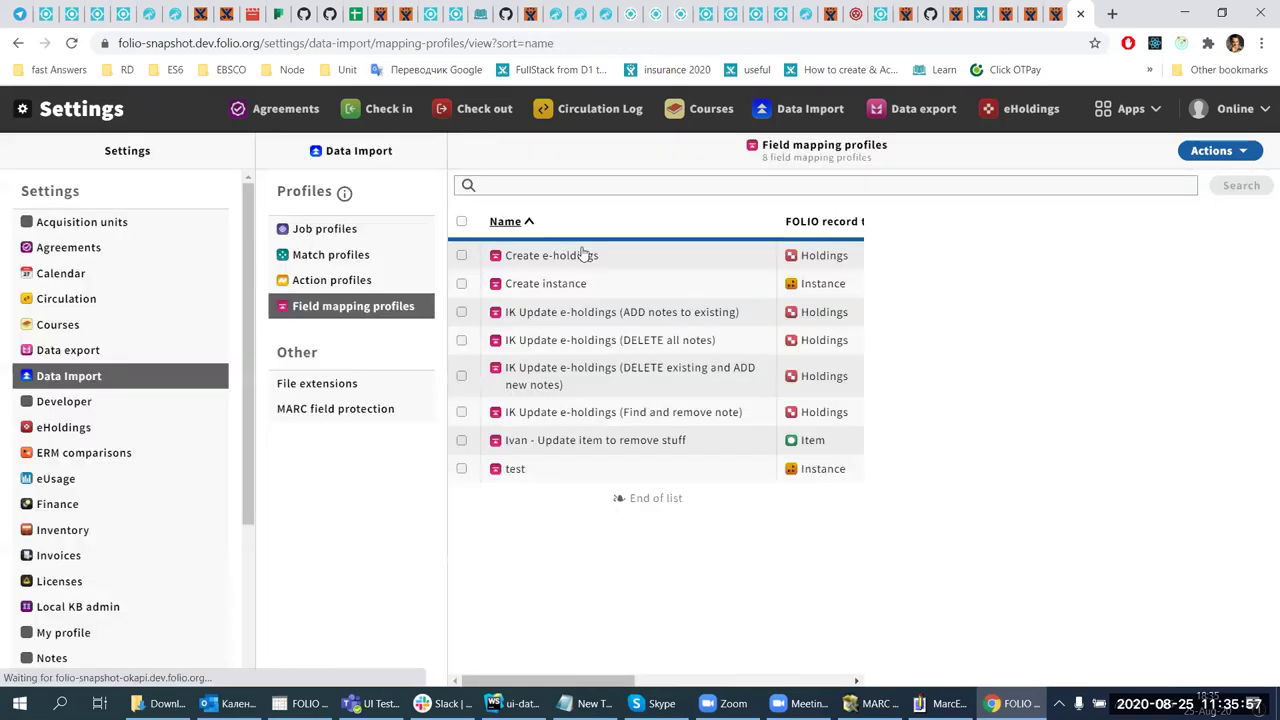
{"action": "left_click", "coordinate": [805, 108]}
{"action": "left_click", "coordinate": [1119, 432]}
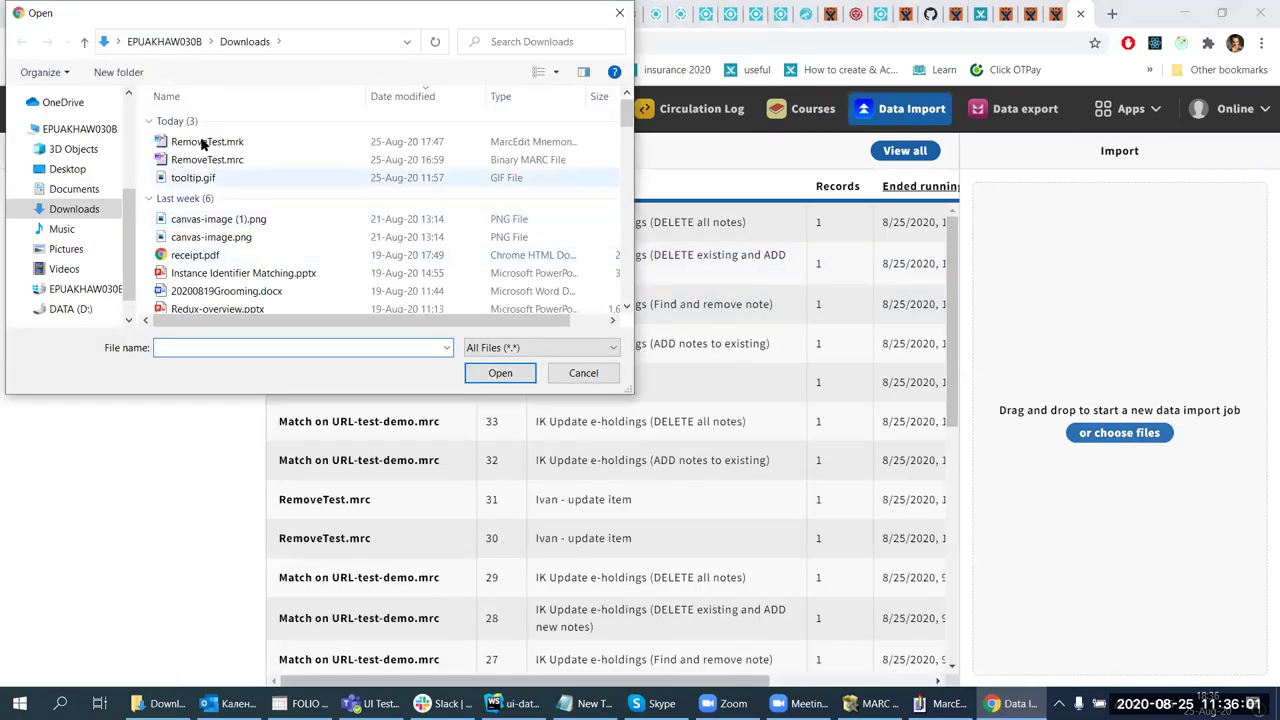
{"action": "left_click", "coordinate": [240, 160]}
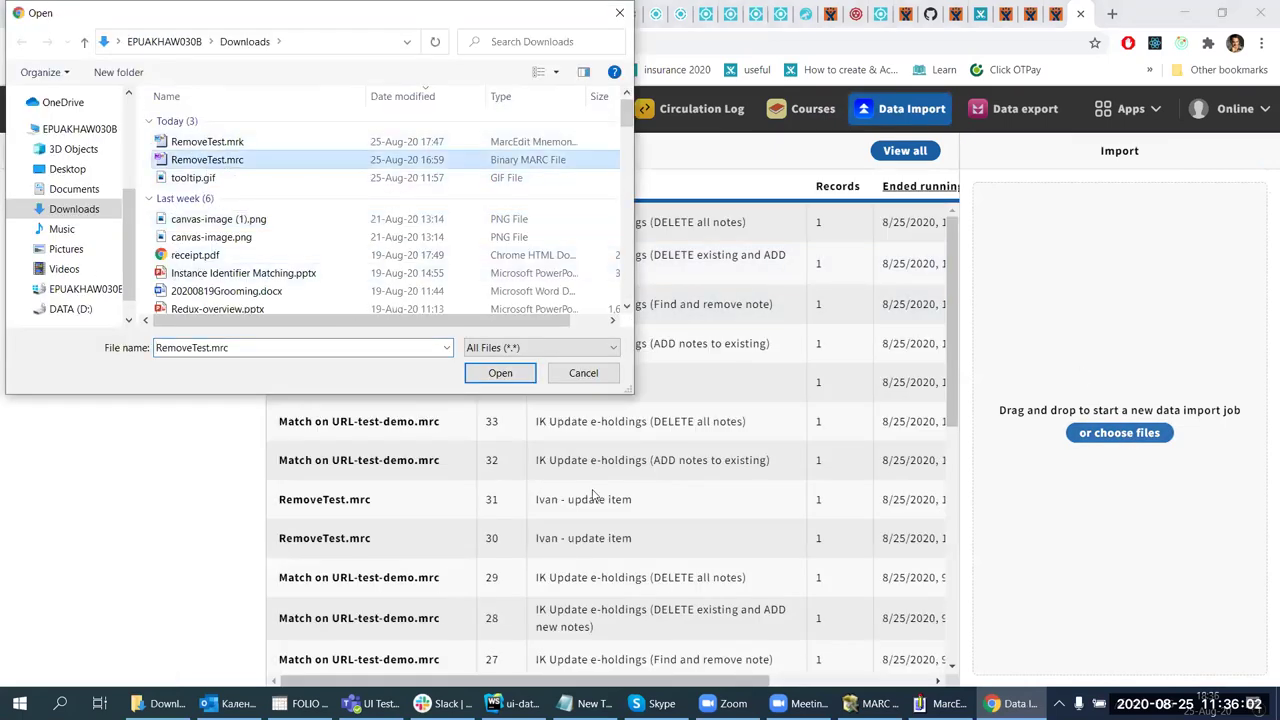
{"action": "left_click", "coordinate": [497, 376]}
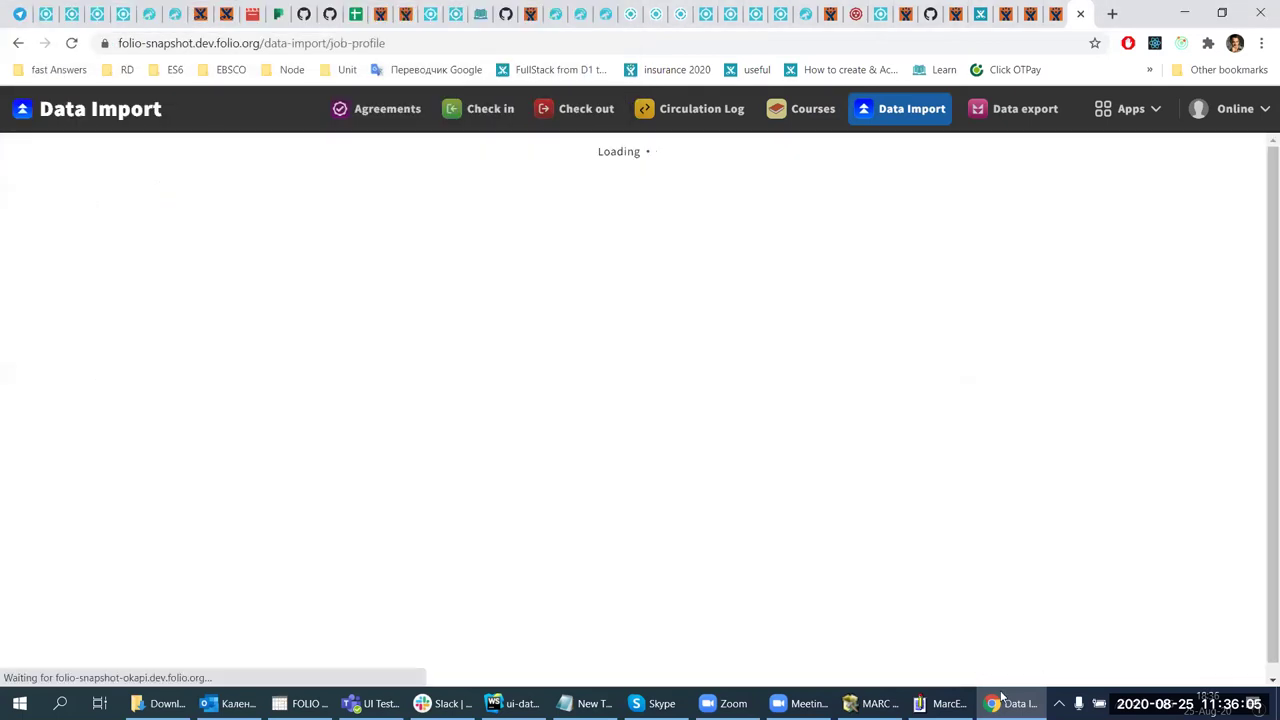
{"action": "key", "text": "alt+Tab"}
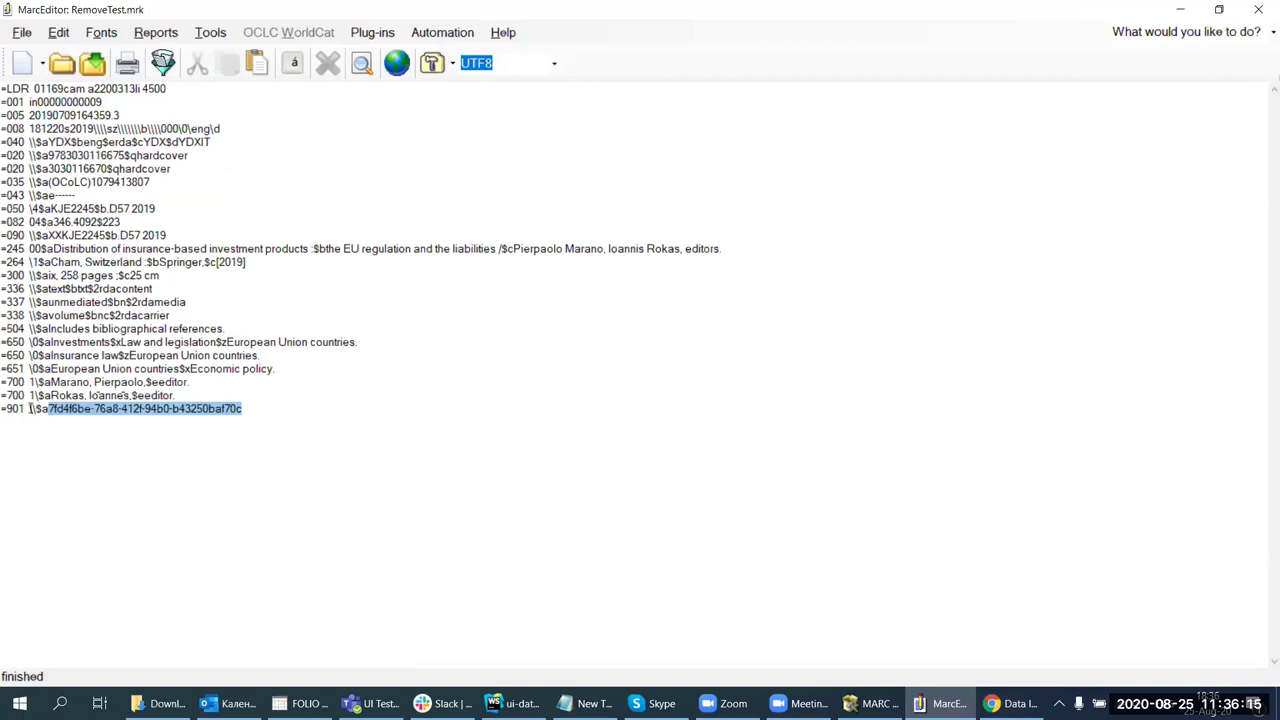
{"action": "left_click", "coordinate": [1003, 703]}
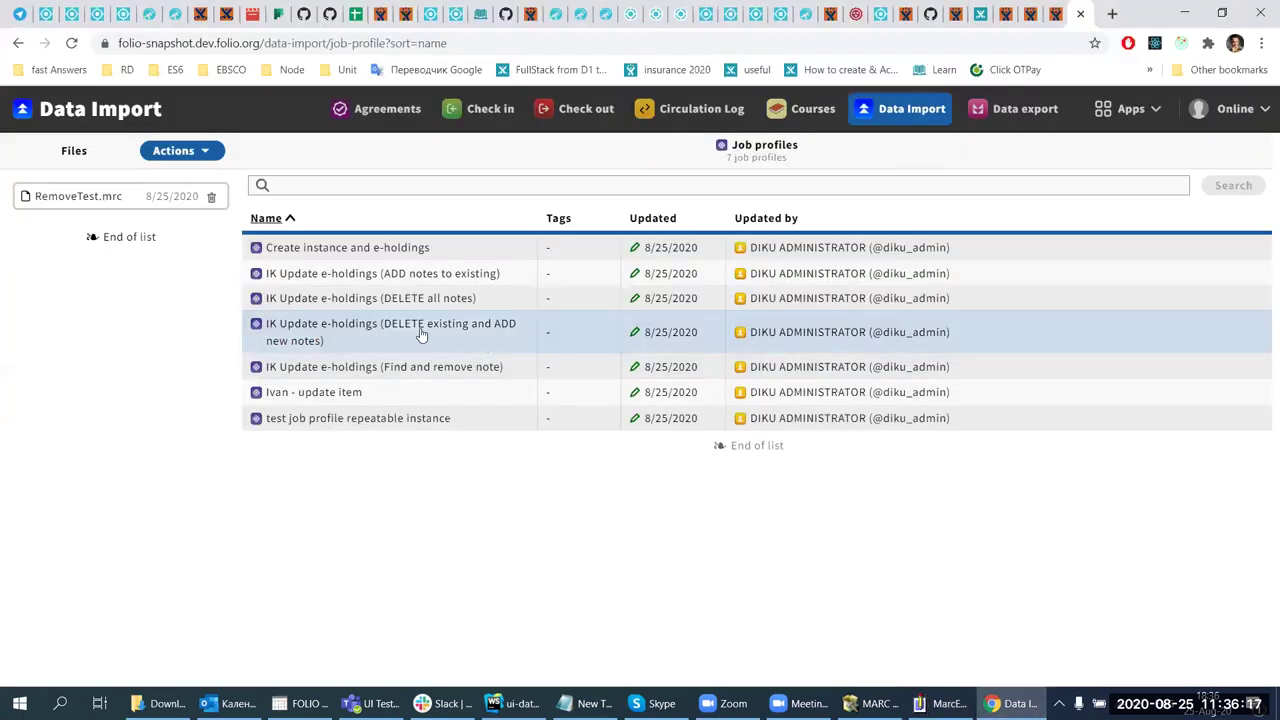
Run the update item job profile on the uploaded RemoveTest.mrc file.
{"action": "left_click", "coordinate": [394, 398]}
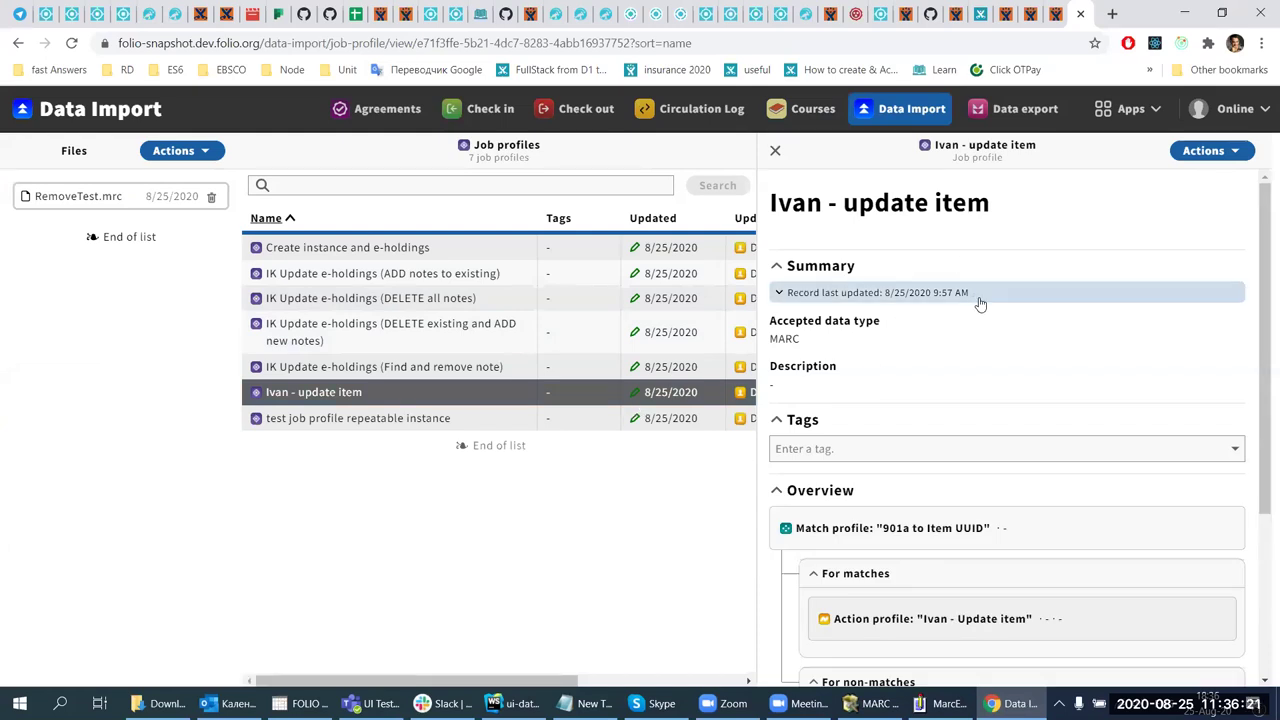
{"action": "left_click", "coordinate": [1182, 155]}
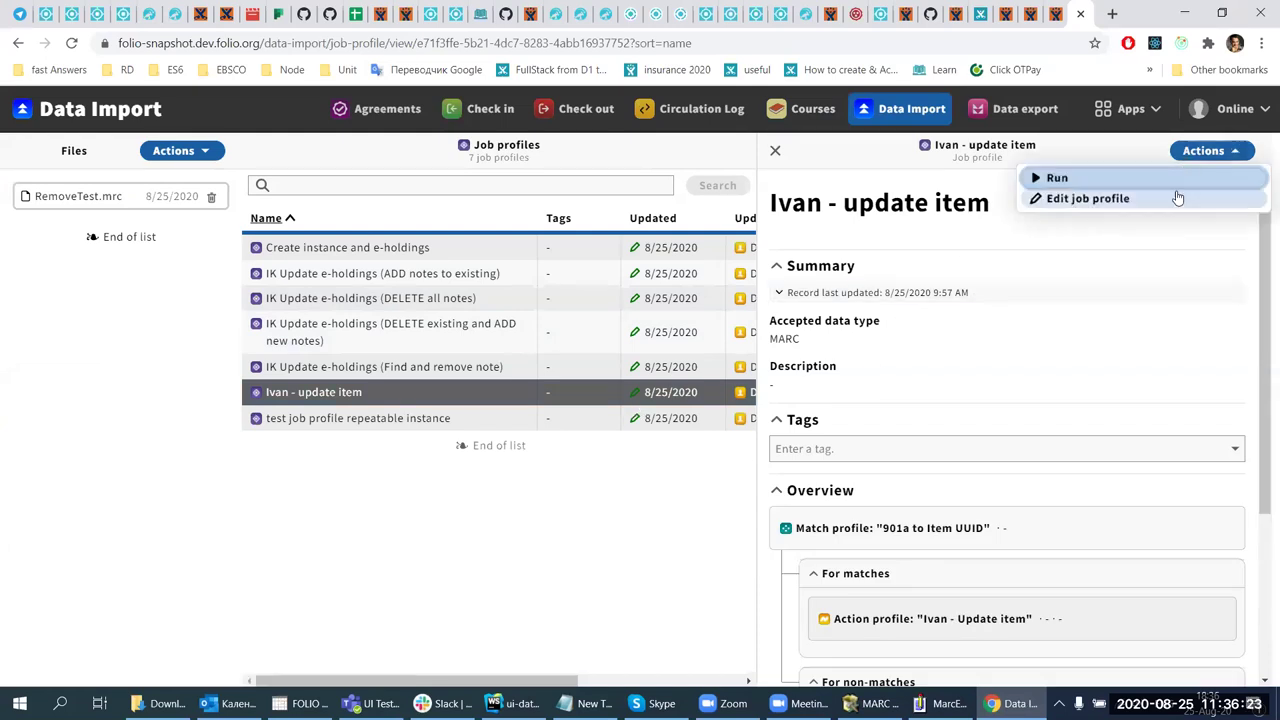
{"action": "left_click", "coordinate": [203, 415]}
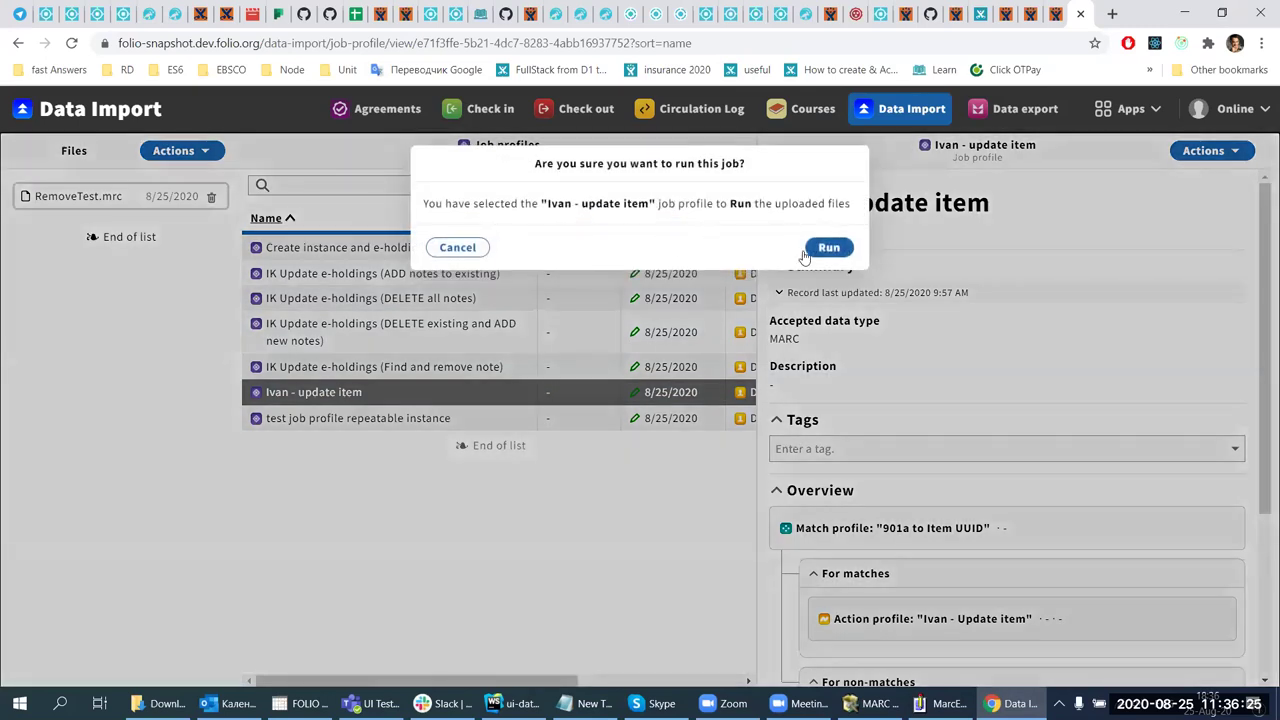
{"action": "left_click", "coordinate": [828, 247]}
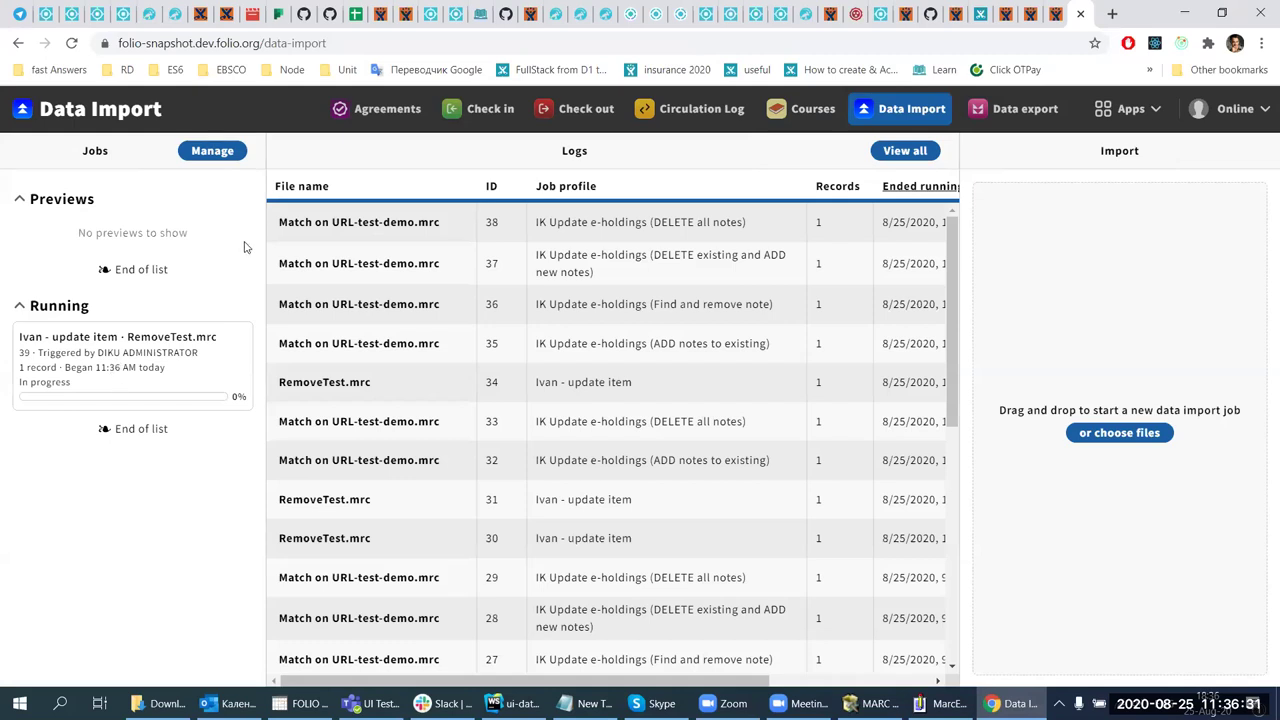
Go to Inventory and open the item record of the second "Distribution of insurance-based investment products" instance.
{"action": "left_click", "coordinate": [1131, 108]}
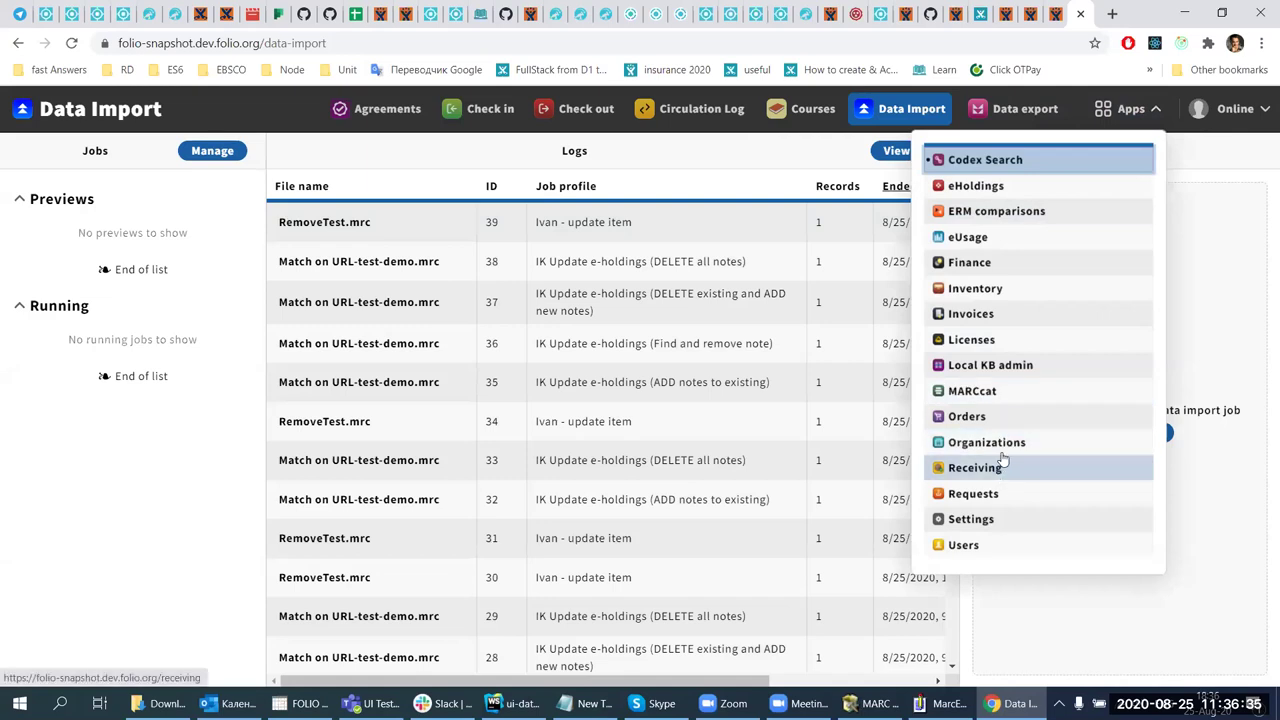
{"action": "left_click", "coordinate": [975, 290]}
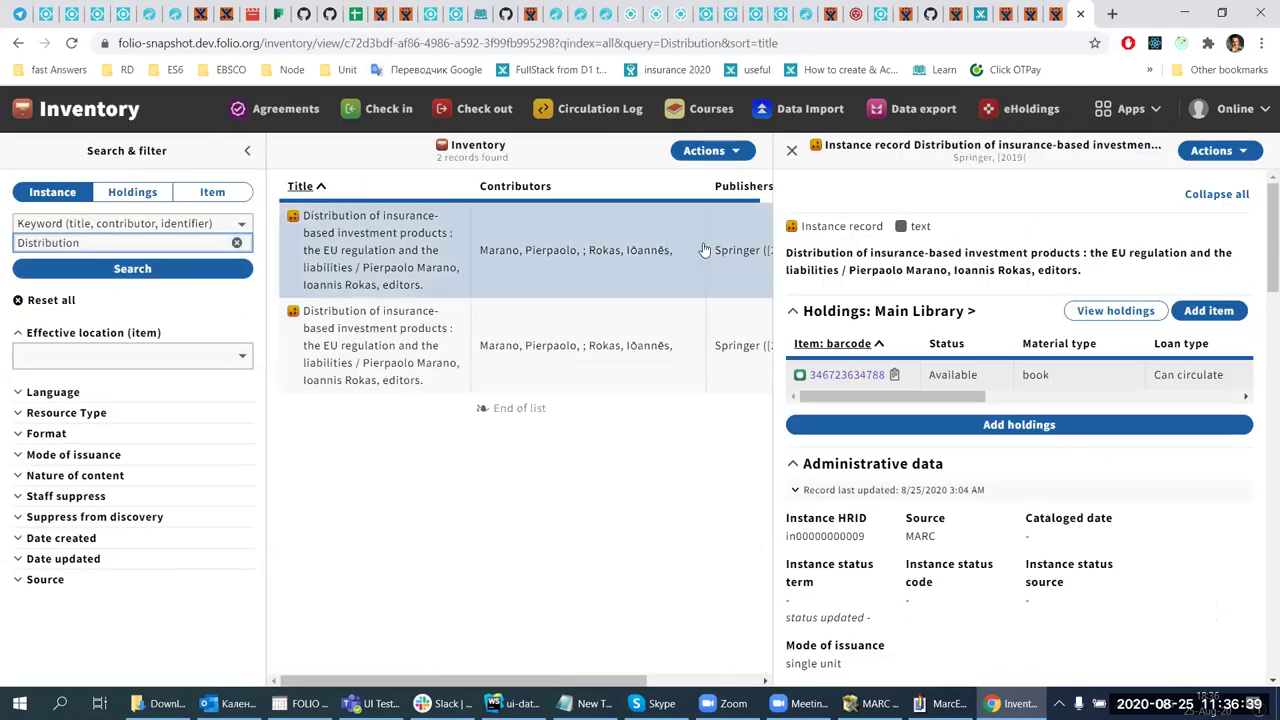
{"action": "left_click", "coordinate": [420, 280]}
{"action": "left_click", "coordinate": [416, 383]}
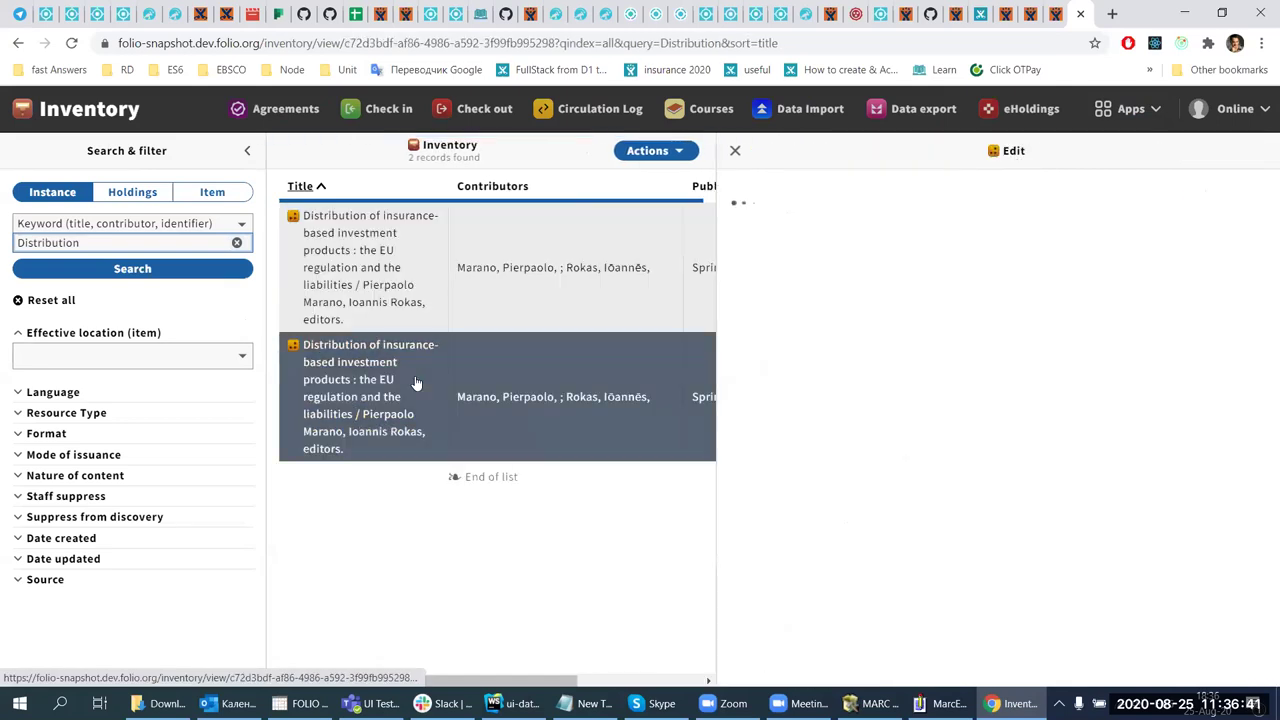
{"action": "left_click", "coordinate": [838, 376]}
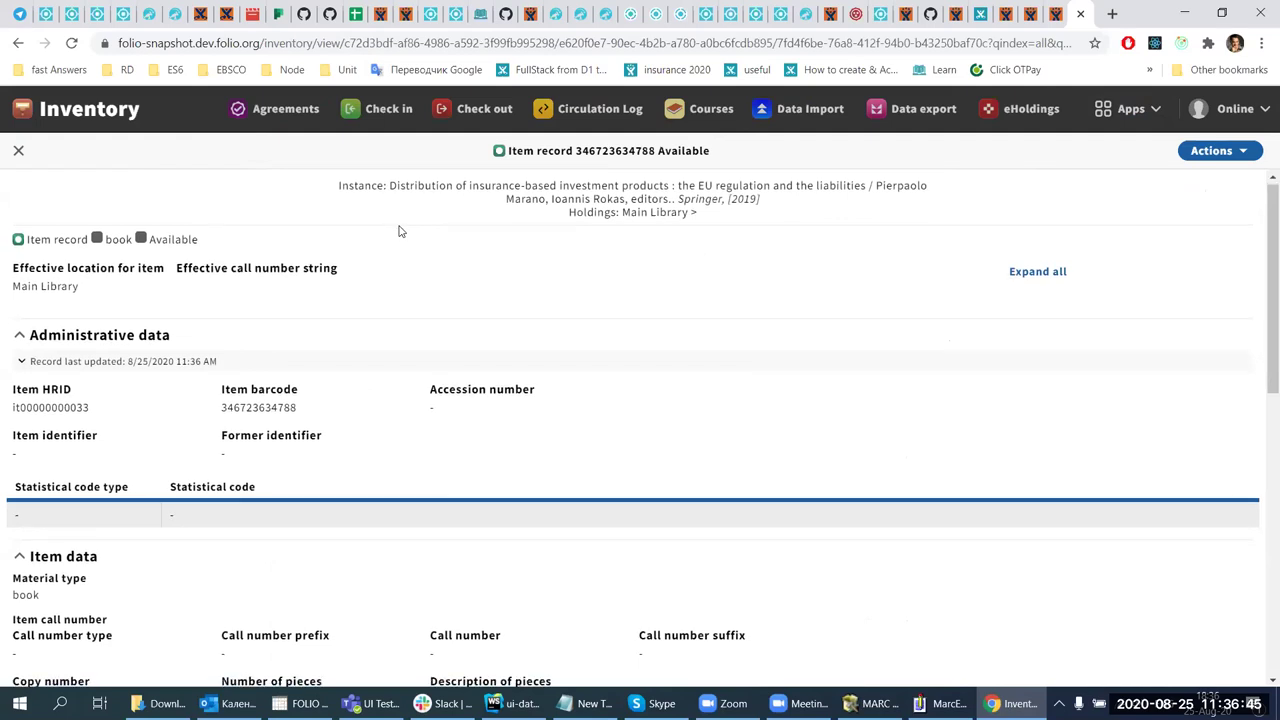
Check the item's temporary loan type and temporary item location by highlighting both fields, and return to the start of the record.
{"action": "scroll", "coordinate": [395, 235], "scroll_direction": "down", "scroll_amount": 7}
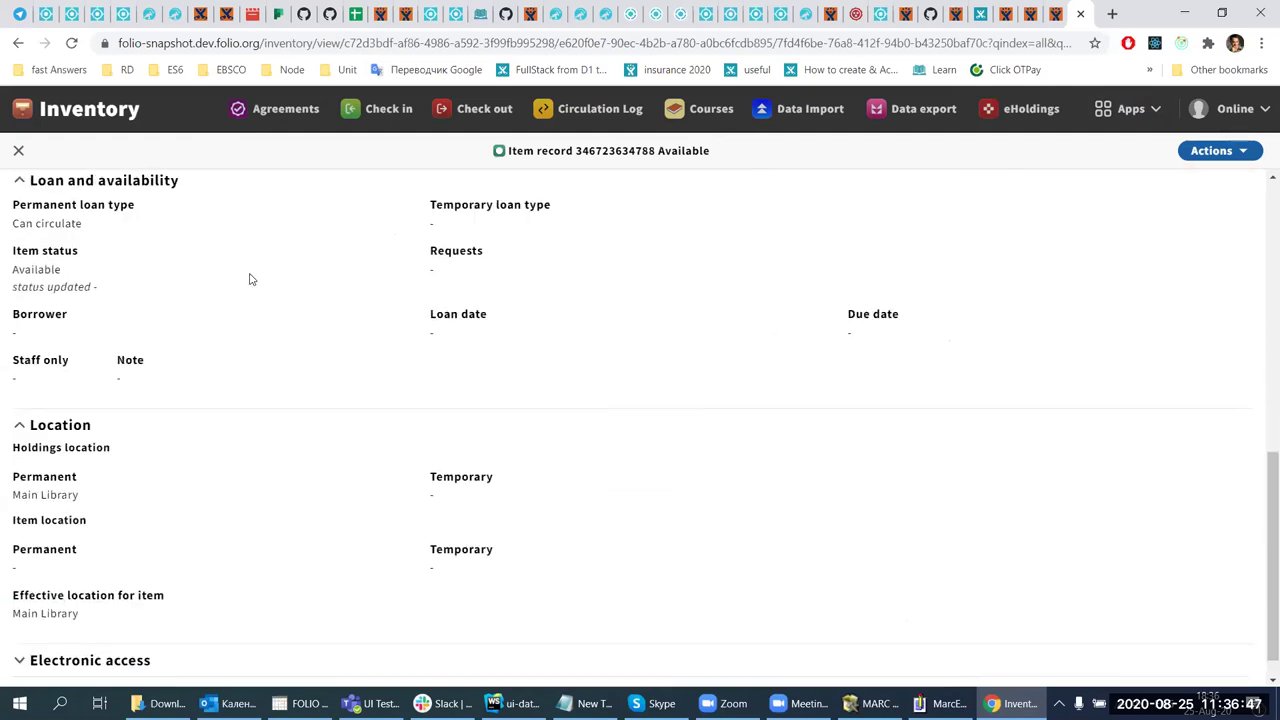
{"action": "triple_click", "coordinate": [452, 210]}
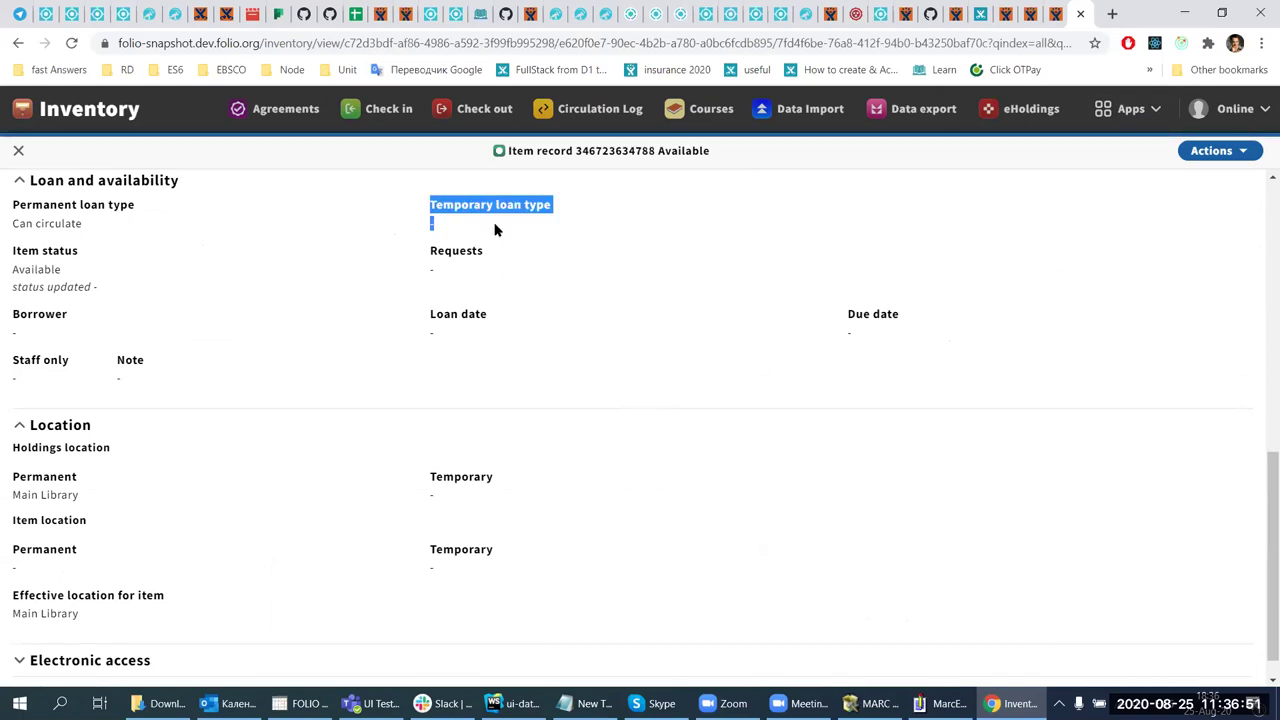
{"action": "triple_click", "coordinate": [432, 549]}
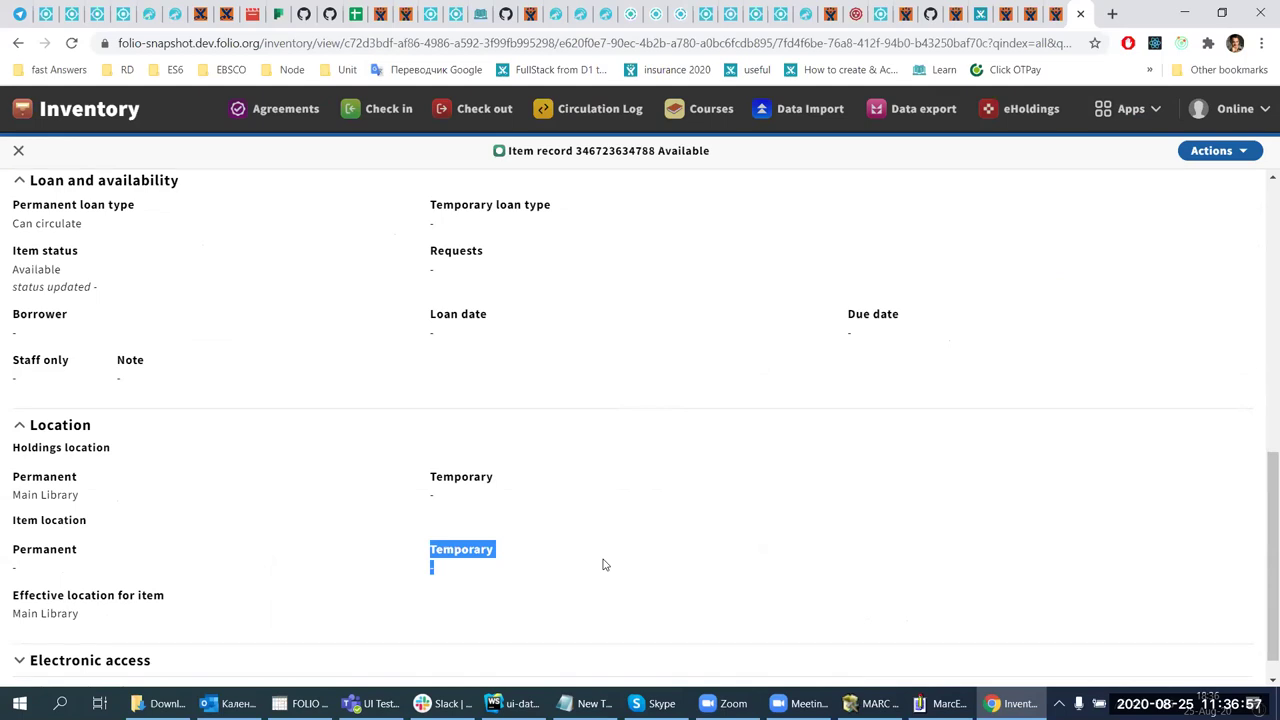
{"action": "scroll", "coordinate": [603, 565], "scroll_direction": "up", "scroll_amount": 7}
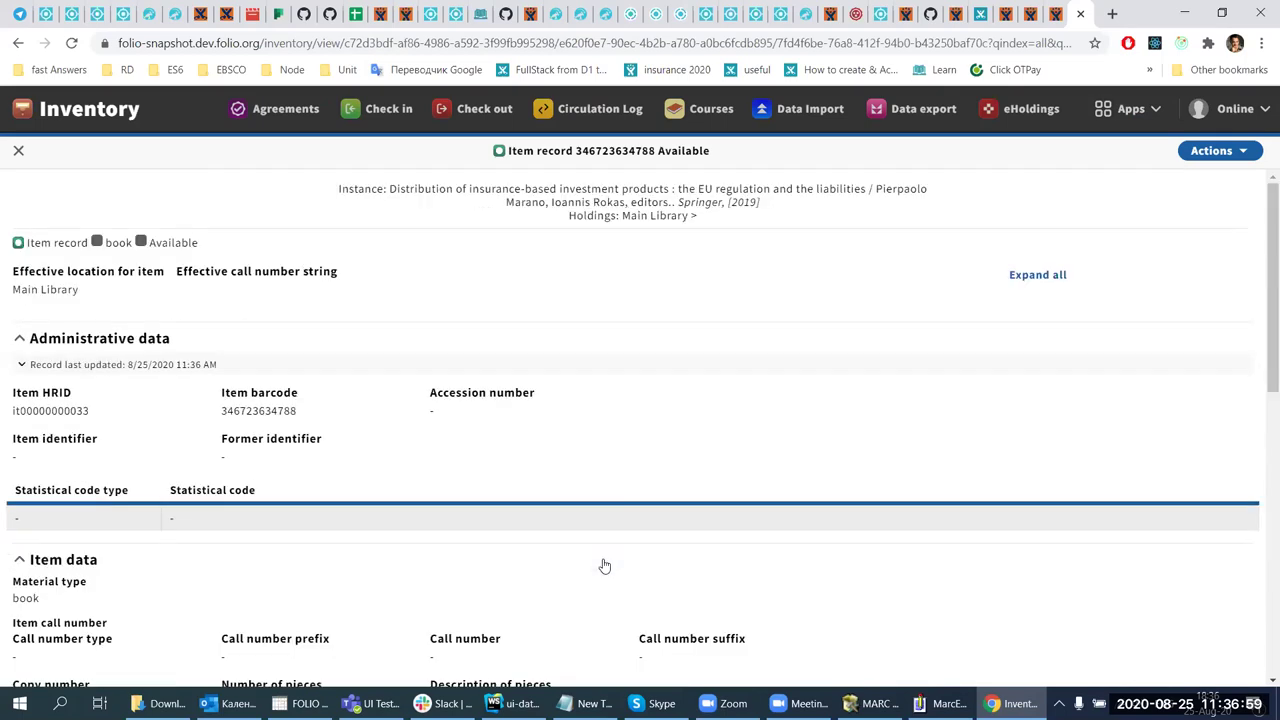
Review the Loan and availability and Location sections of the item record, checking the temporary loan type and temporary item location.
{"action": "scroll", "coordinate": [604, 566], "scroll_direction": "down", "scroll_amount": 7}
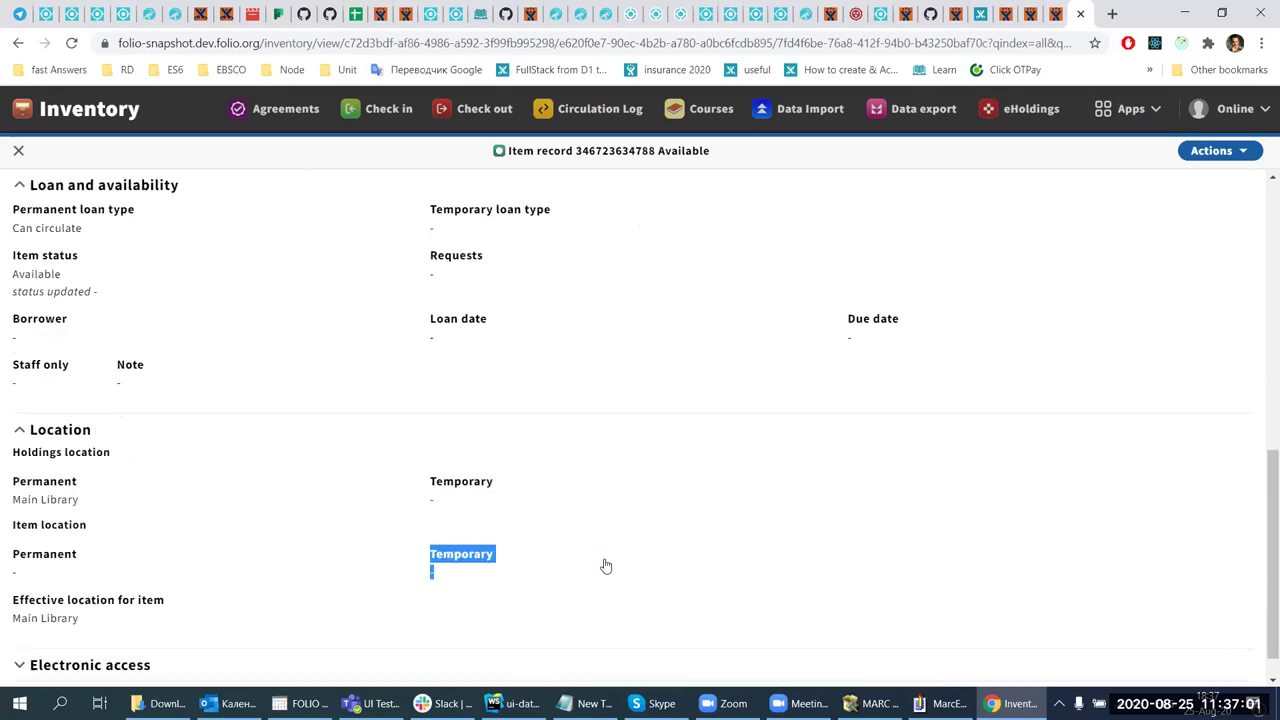
{"action": "scroll", "coordinate": [604, 566], "scroll_direction": "down", "scroll_amount": 1}
{"action": "left_click", "coordinate": [509, 286]}
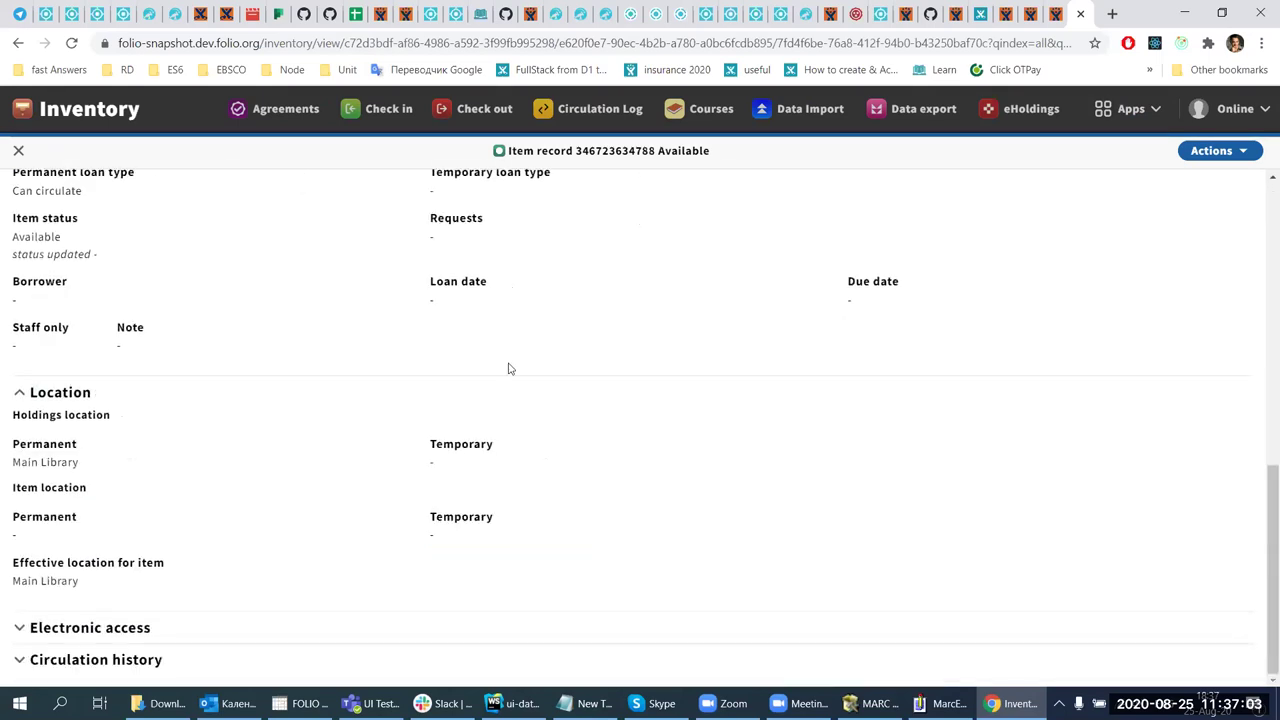
{"action": "scroll", "coordinate": [508, 369], "scroll_direction": "up", "scroll_amount": 3}
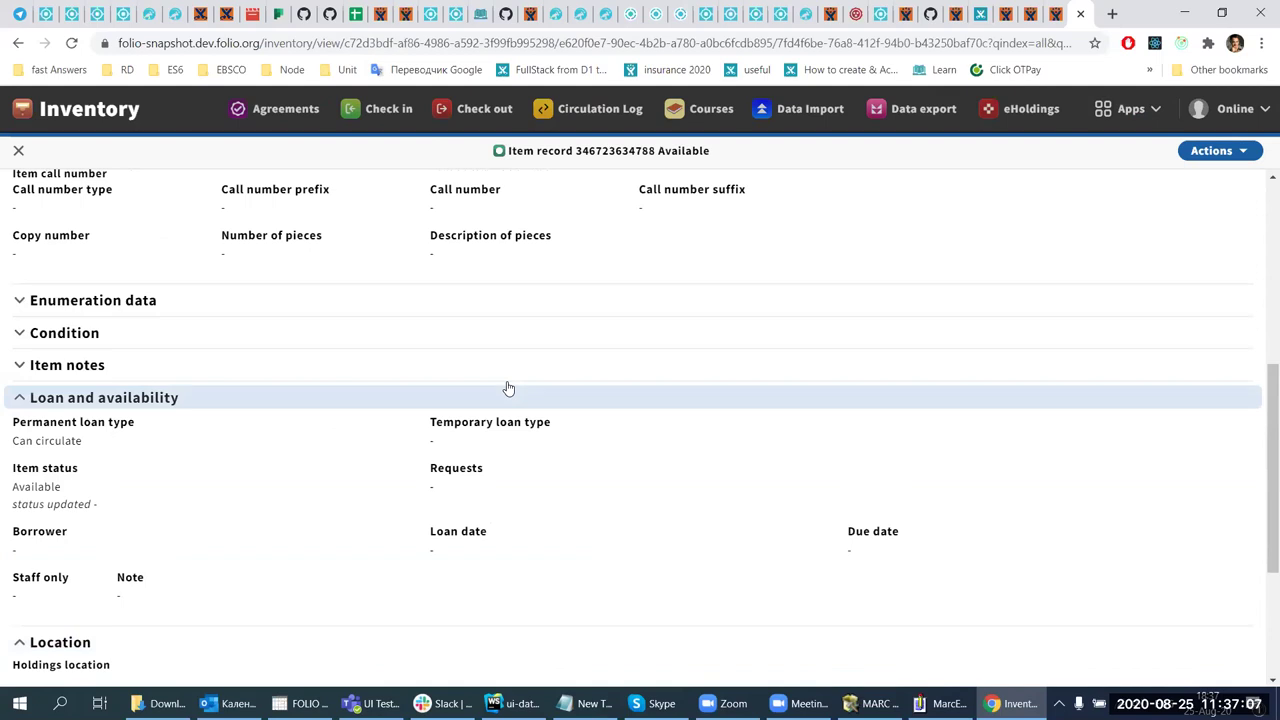
{"action": "scroll", "coordinate": [749, 343], "scroll_direction": "down", "scroll_amount": 3}
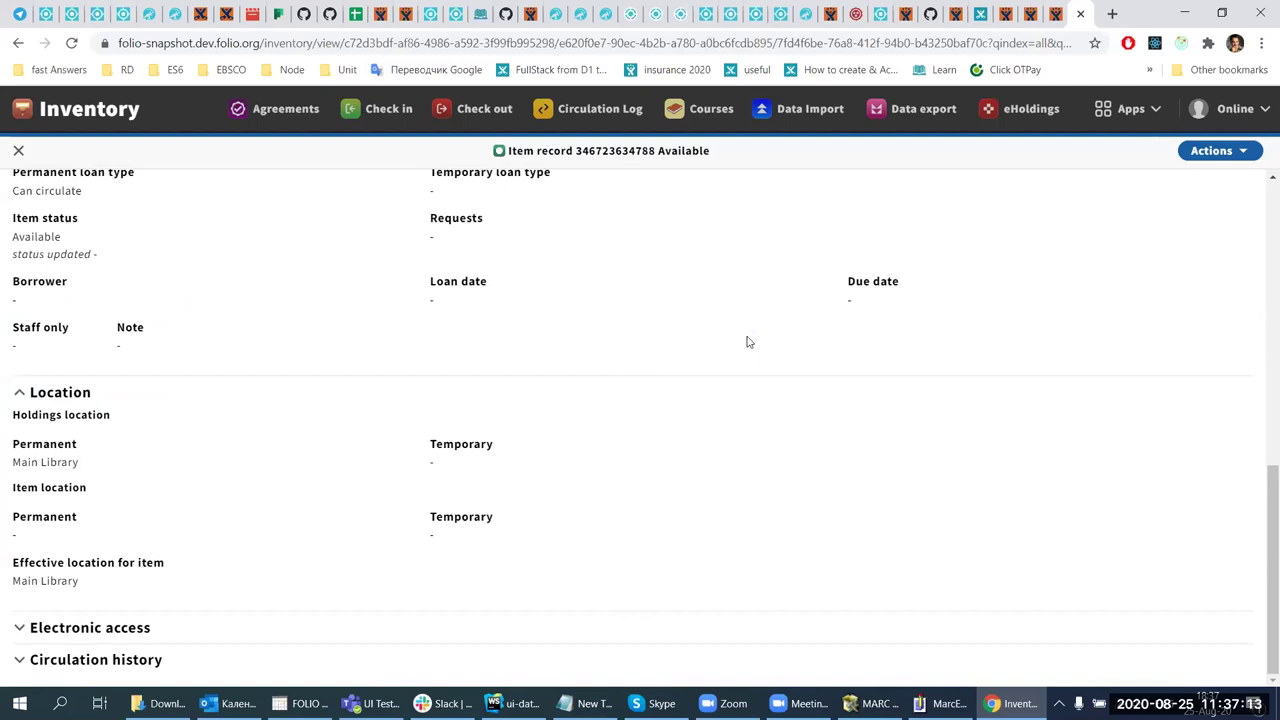
{"action": "scroll", "coordinate": [746, 342], "scroll_direction": "up", "scroll_amount": 1}
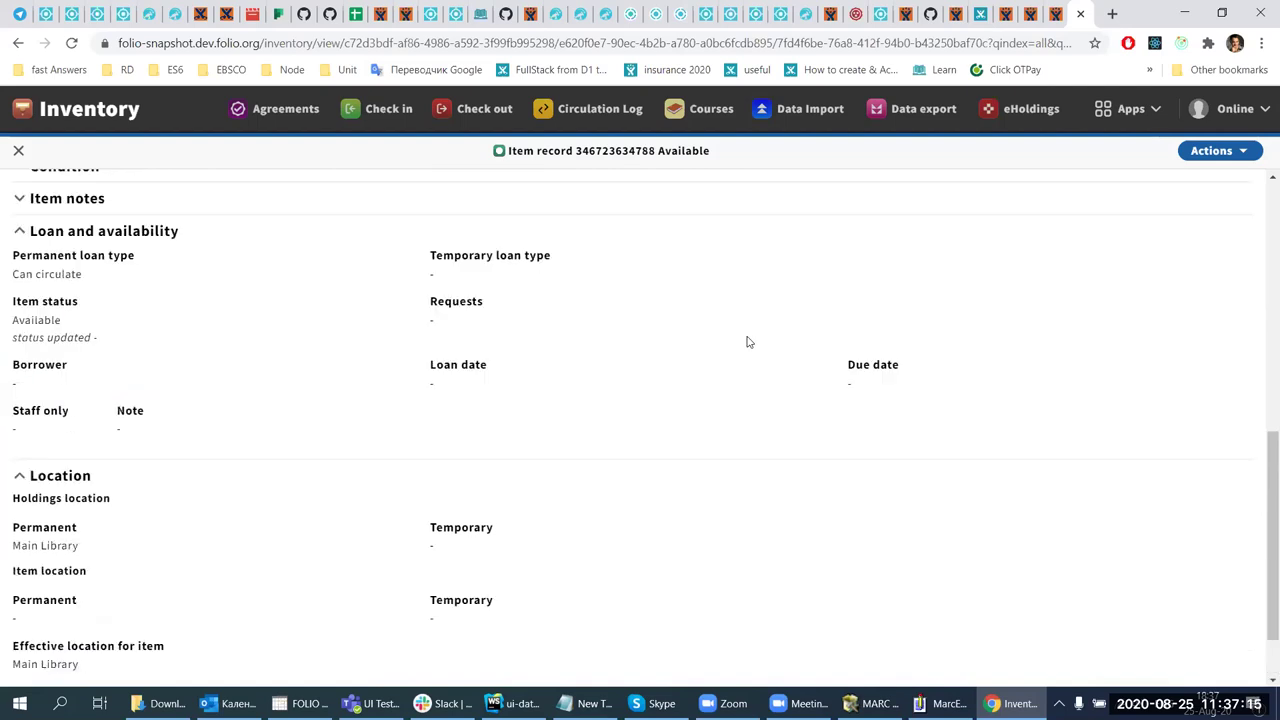
{"action": "scroll", "coordinate": [746, 342], "scroll_direction": "up", "scroll_amount": 4}
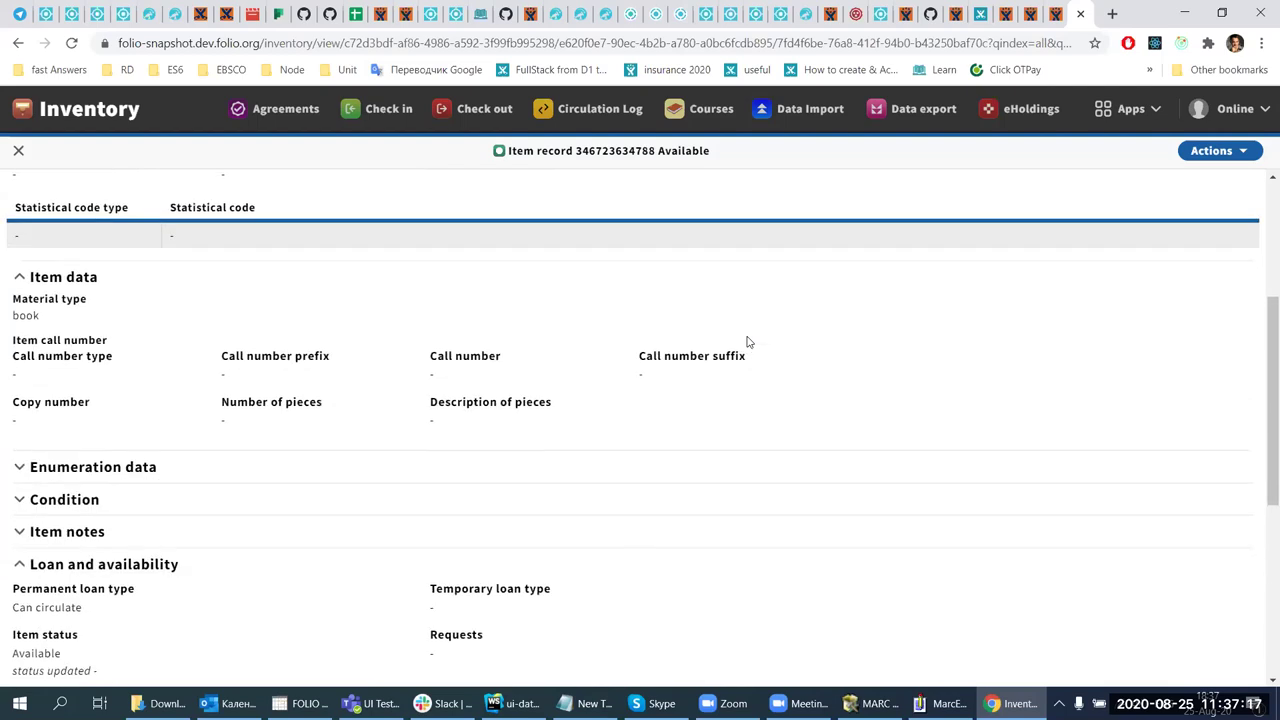
{"action": "scroll", "coordinate": [746, 342], "scroll_direction": "down", "scroll_amount": 3}
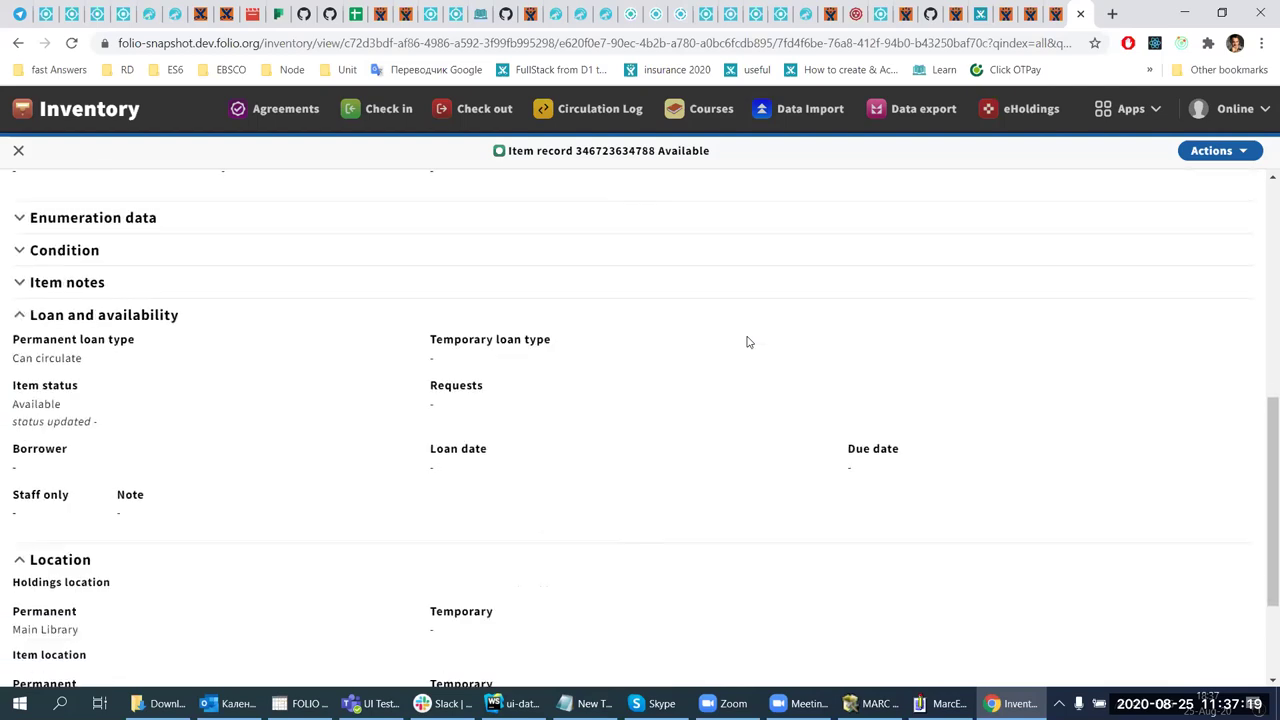
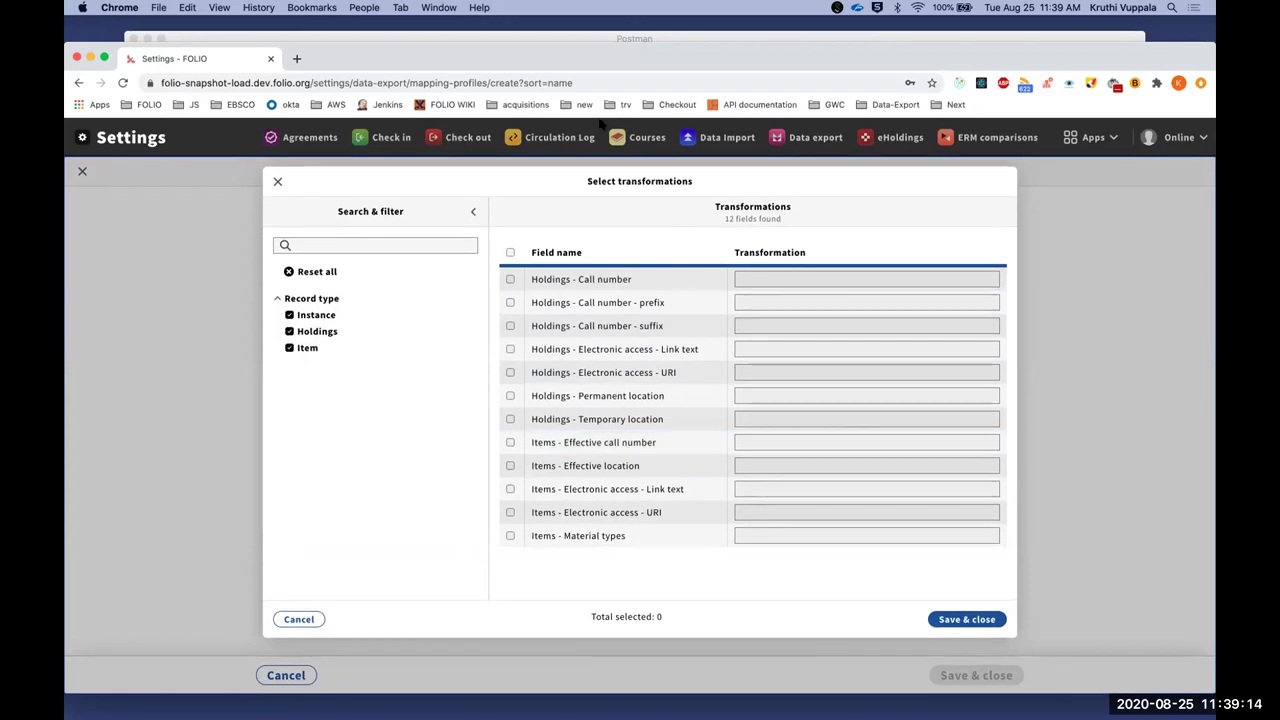
Switch to Postman and highlight the "Action note" reference data value of the staff-only item note entry in the transformation-fields response.
{"action": "left_click", "coordinate": [590, 40]}
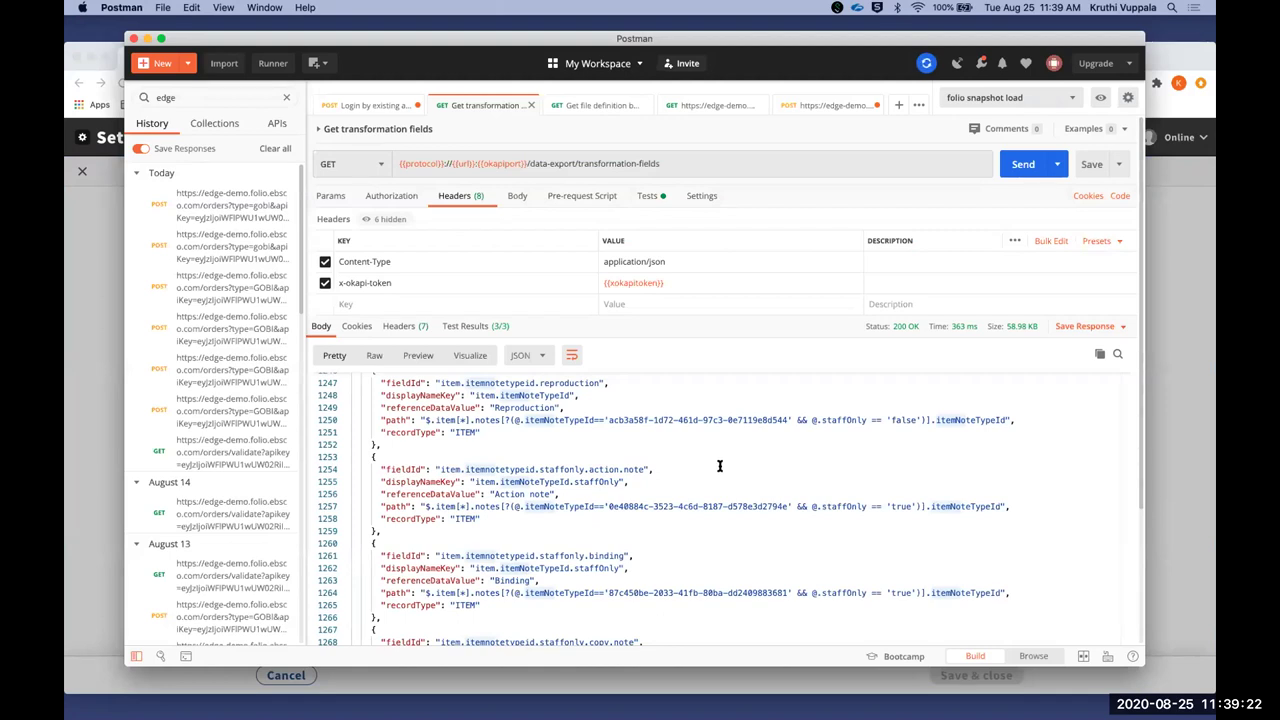
{"action": "scroll", "coordinate": [719, 465], "scroll_direction": "up", "scroll_amount": 2}
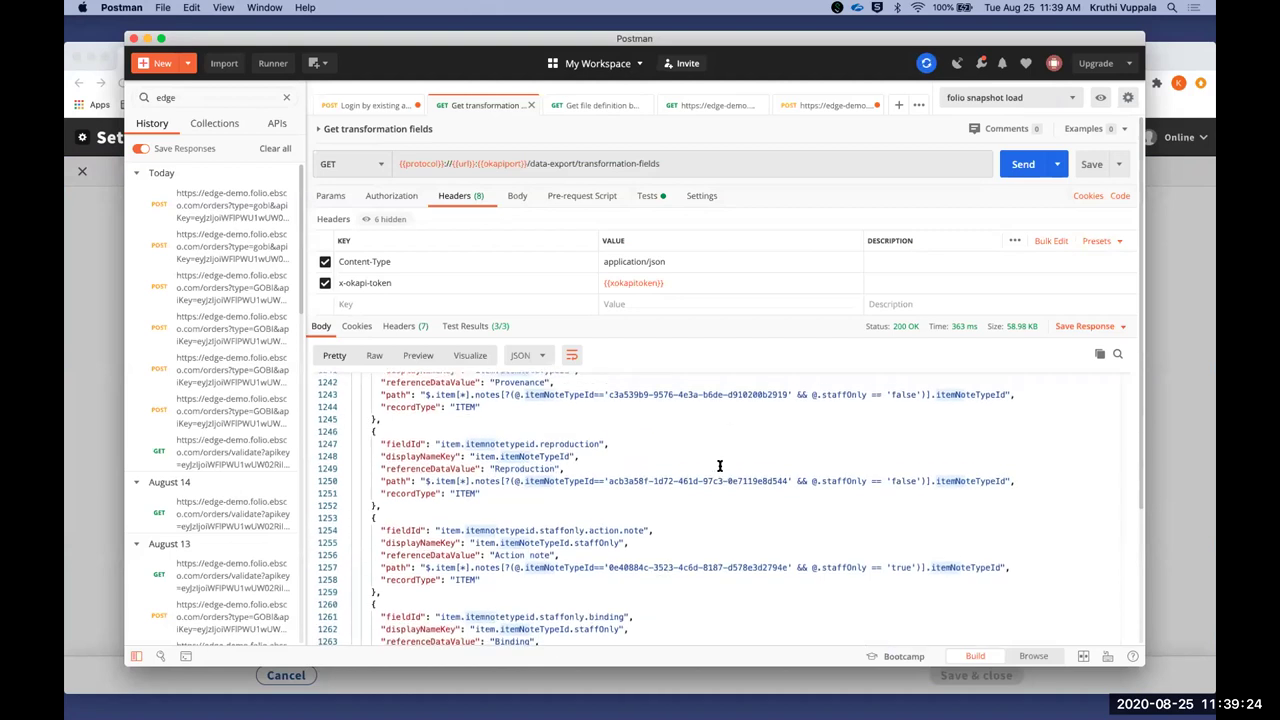
{"action": "scroll", "coordinate": [719, 465], "scroll_direction": "down", "scroll_amount": 1}
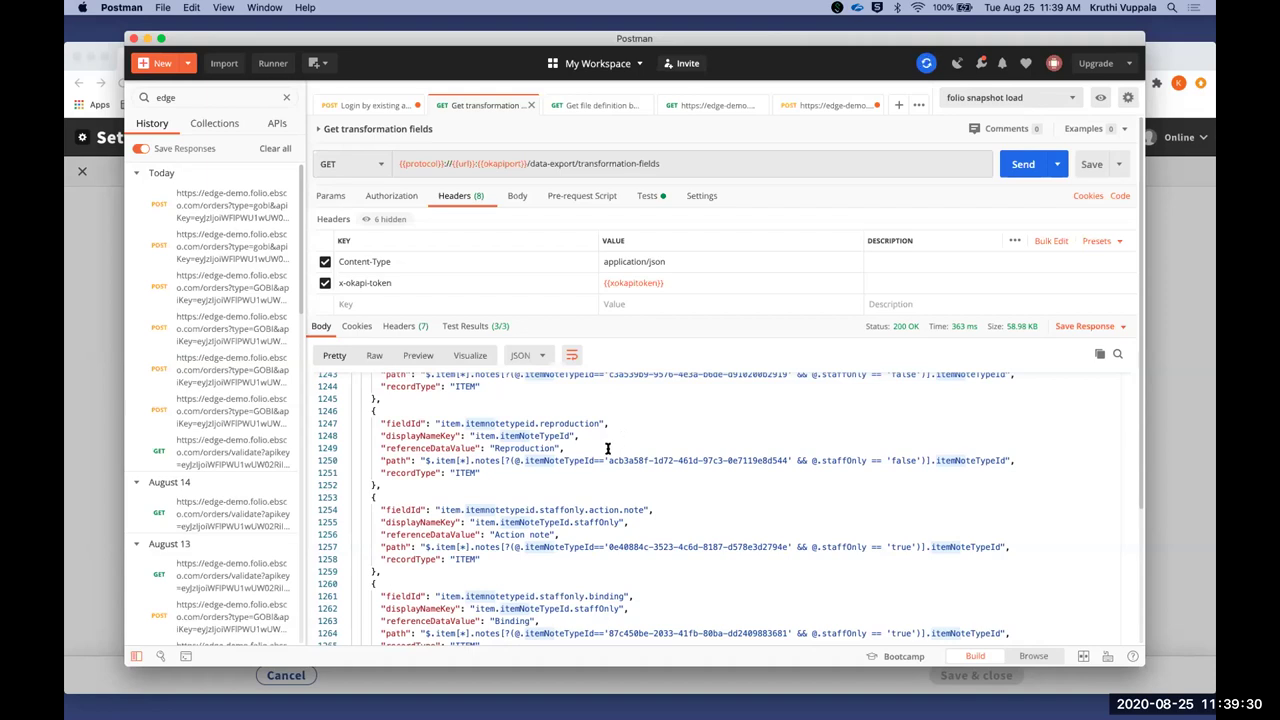
{"action": "scroll", "coordinate": [607, 448], "scroll_direction": "up", "scroll_amount": 1}
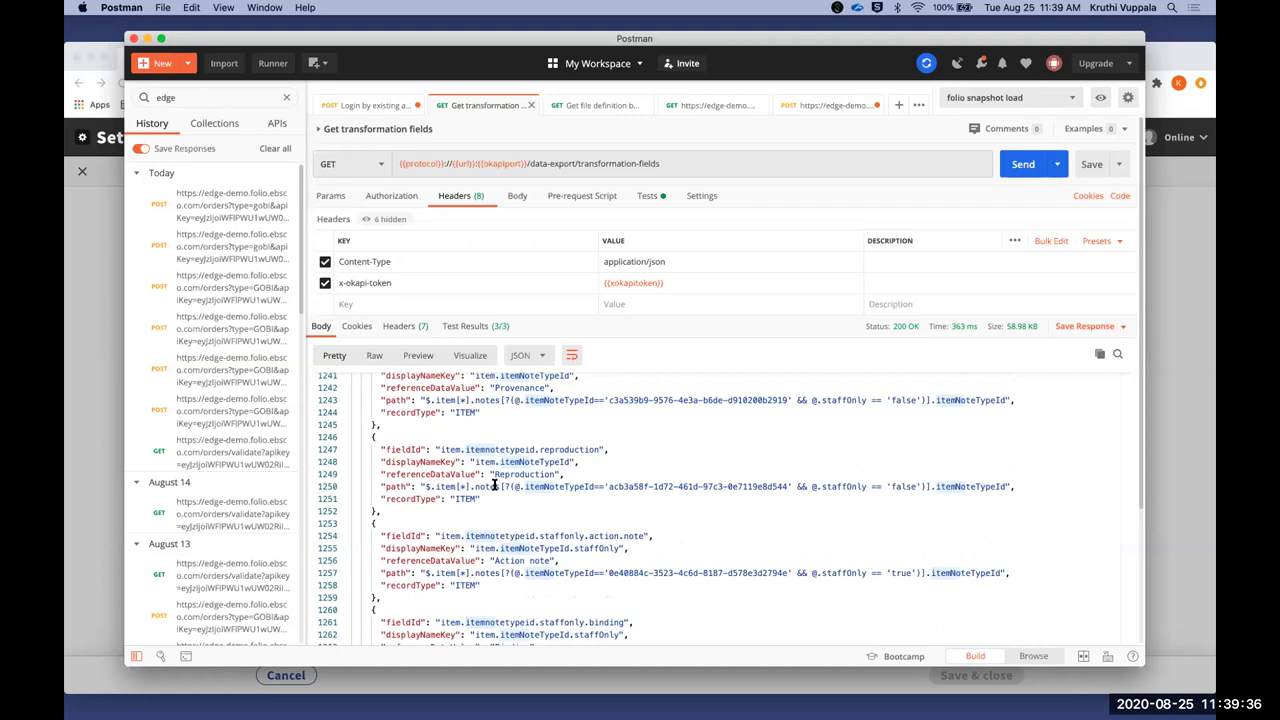
{"action": "scroll", "coordinate": [491, 480], "scroll_direction": "up", "scroll_amount": 1}
{"action": "left_click_drag", "start_coordinate": [493, 571], "coordinate": [548, 571]}
{"action": "scroll", "coordinate": [546, 570], "scroll_direction": "down", "scroll_amount": 2}
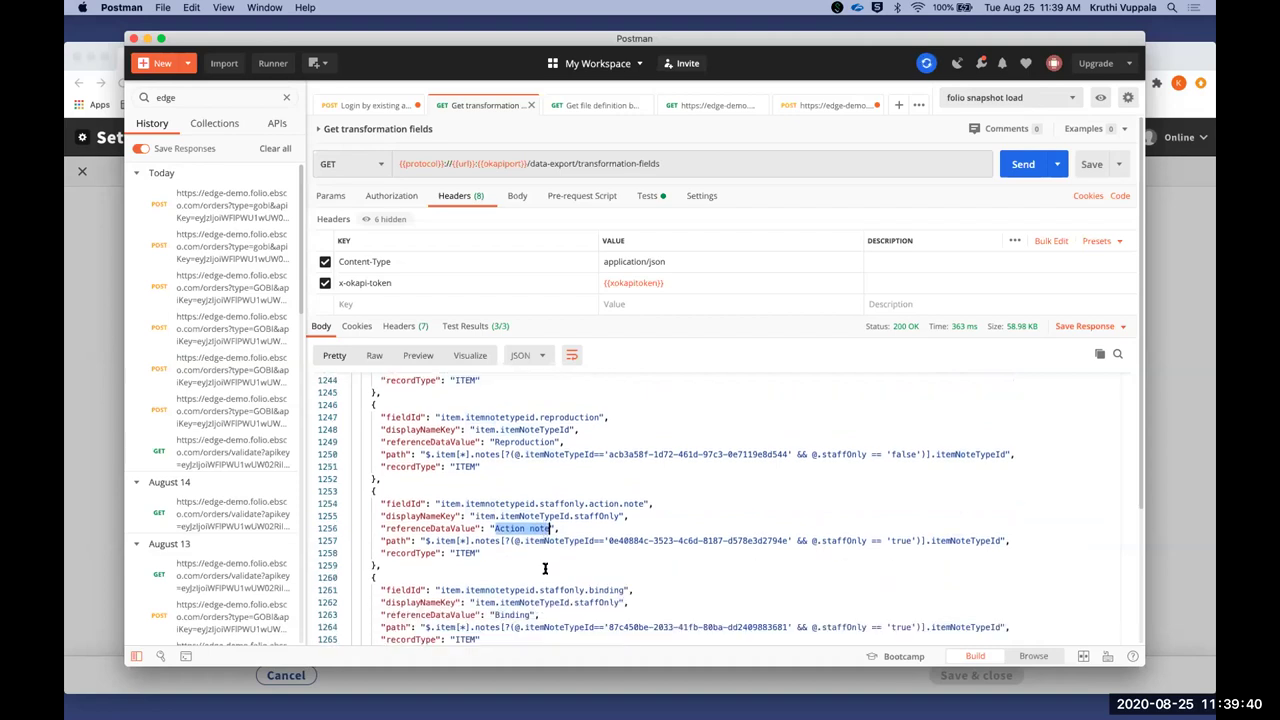
Examine the display name keys, reference data values and paths of the staff-only item note entries in the response.
{"action": "scroll", "coordinate": [545, 568], "scroll_direction": "down", "scroll_amount": 1}
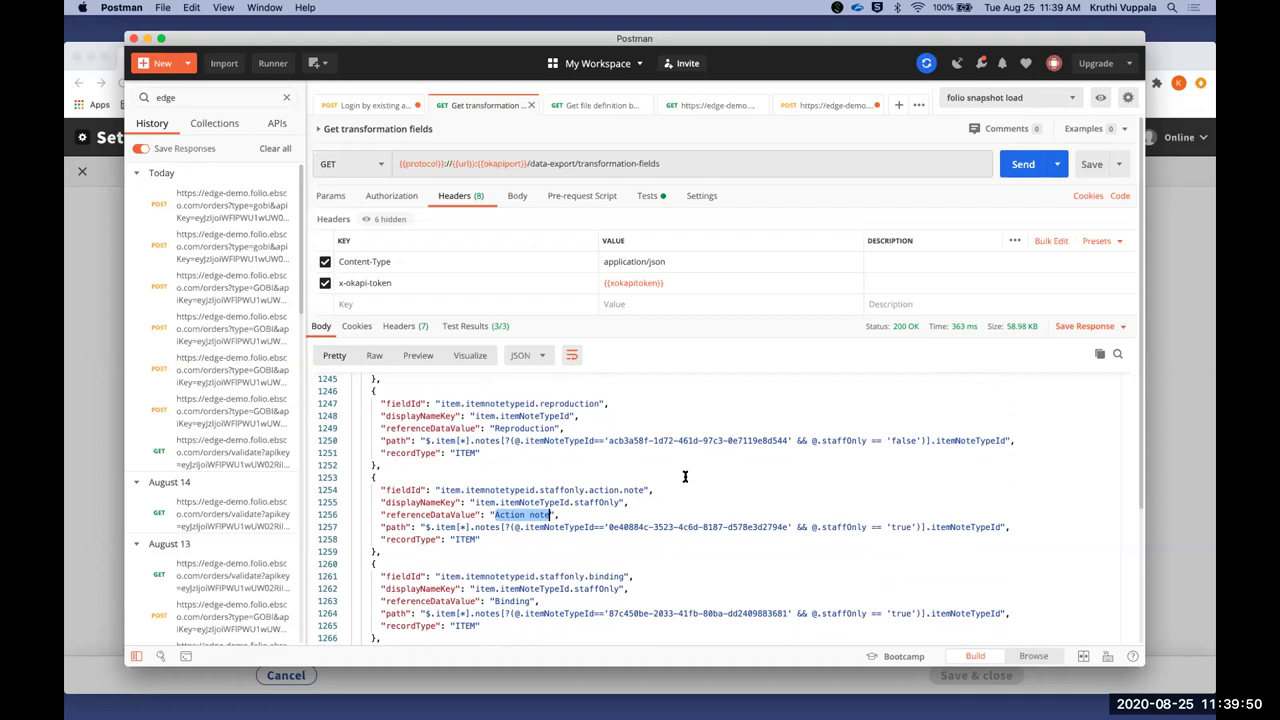
{"action": "scroll", "coordinate": [685, 476], "scroll_direction": "down", "scroll_amount": 1}
{"action": "scroll", "coordinate": [685, 476], "scroll_direction": "down", "scroll_amount": 1}
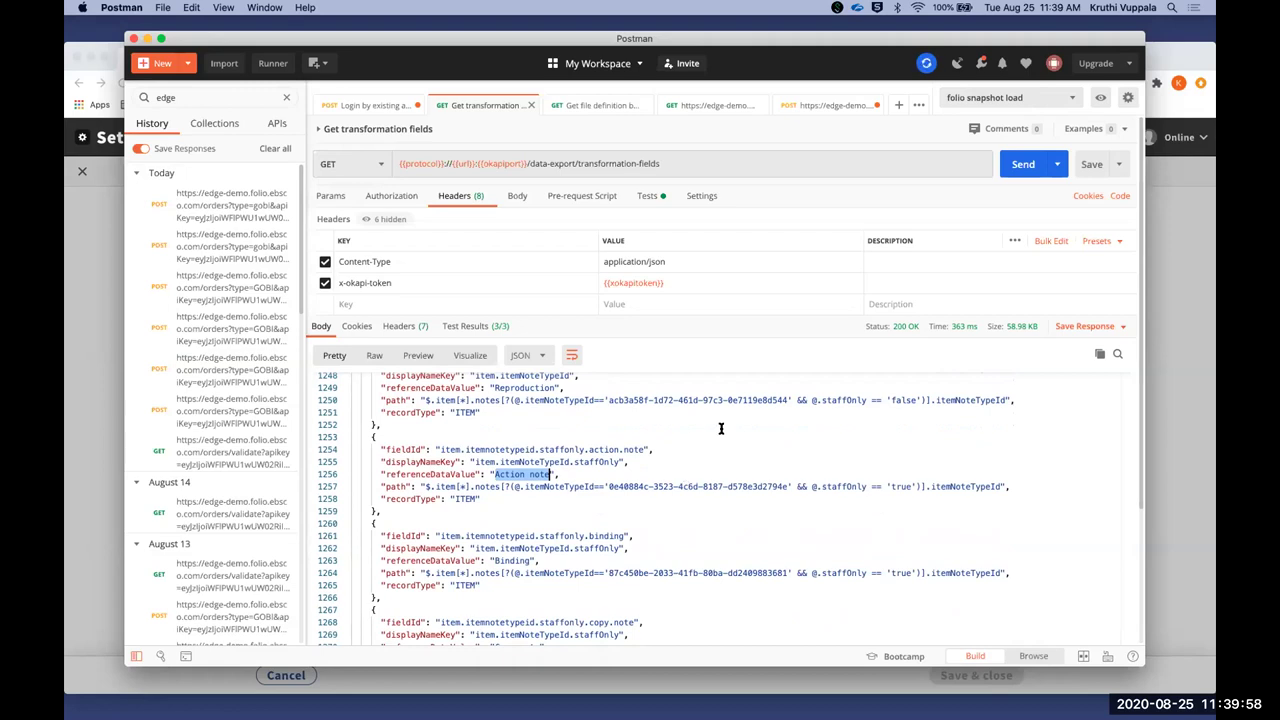
{"action": "scroll", "coordinate": [721, 428], "scroll_direction": "up", "scroll_amount": 1}
{"action": "scroll", "coordinate": [721, 428], "scroll_direction": "down", "scroll_amount": 1}
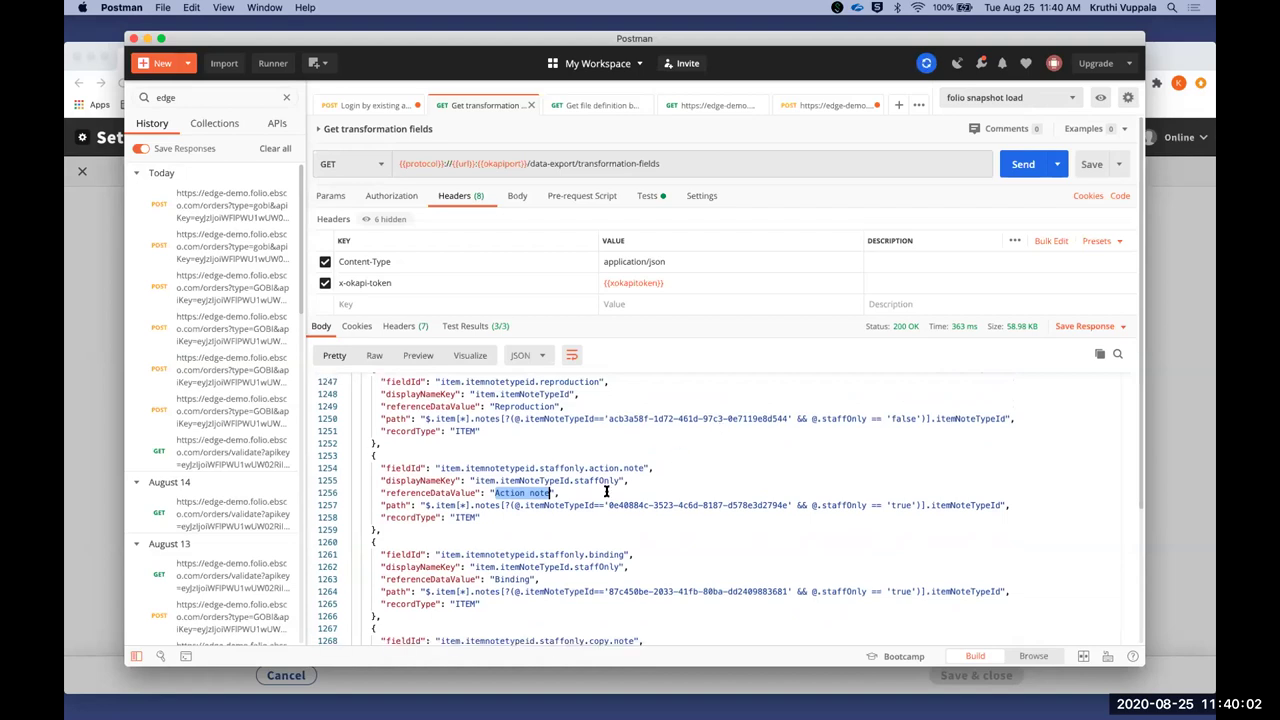
{"action": "scroll", "coordinate": [606, 491], "scroll_direction": "down", "scroll_amount": 1}
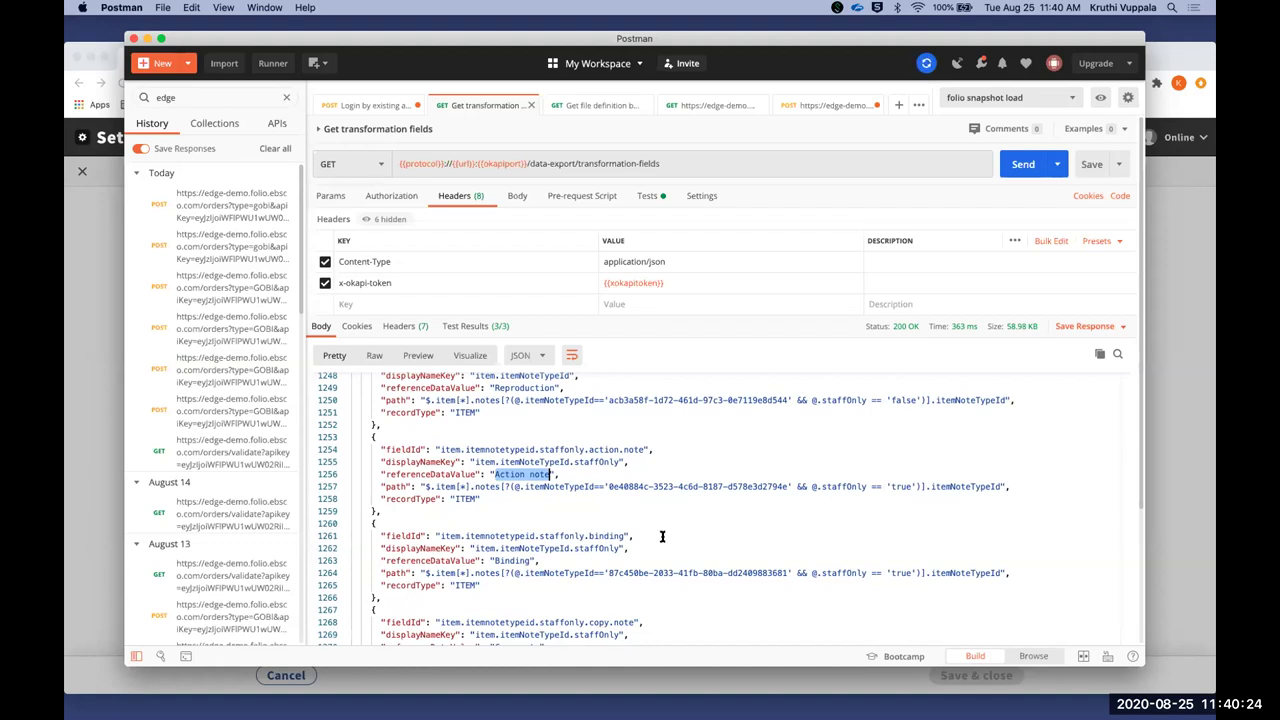
Look through the remaining item entries to the end of the transformation-fields response, and switch back to the FOLIO mapping profile in Chrome.
{"action": "scroll", "coordinate": [661, 537], "scroll_direction": "down", "scroll_amount": 10}
{"action": "scroll", "coordinate": [661, 537], "scroll_direction": "down", "scroll_amount": 15}
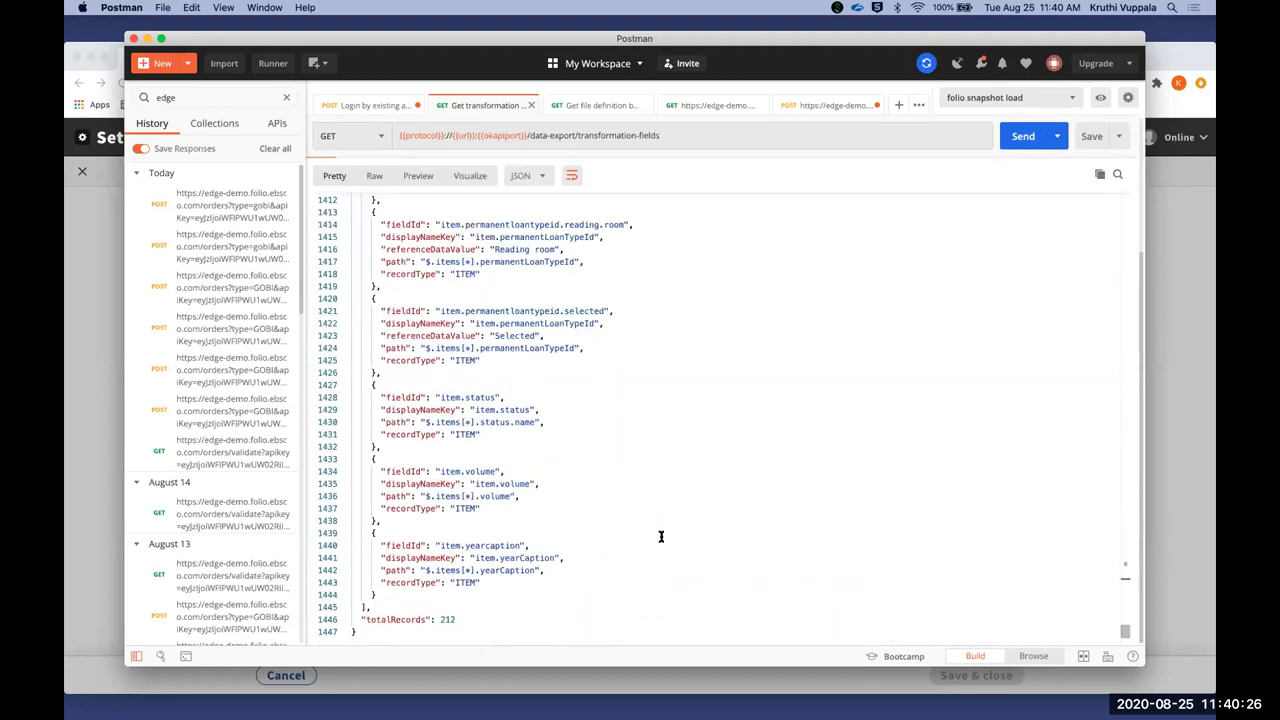
{"action": "scroll", "coordinate": [703, 465], "scroll_direction": "up", "scroll_amount": 7}
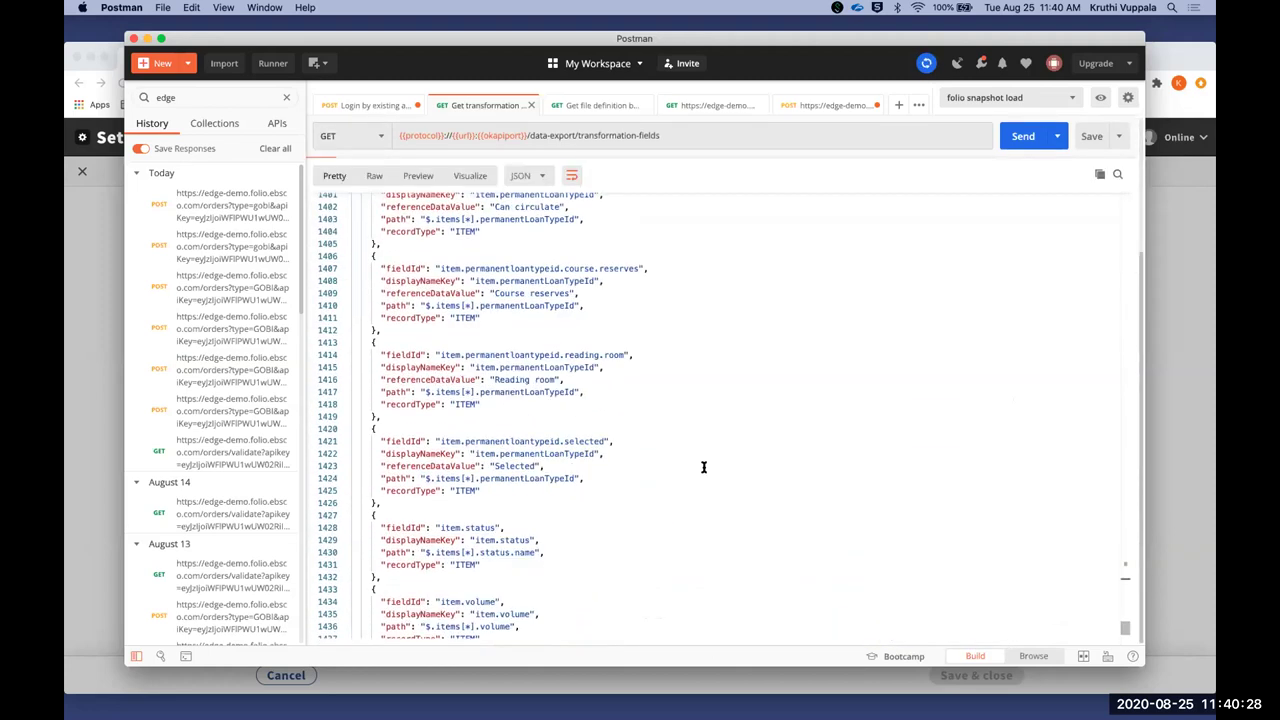
{"action": "scroll", "coordinate": [703, 465], "scroll_direction": "up", "scroll_amount": 2}
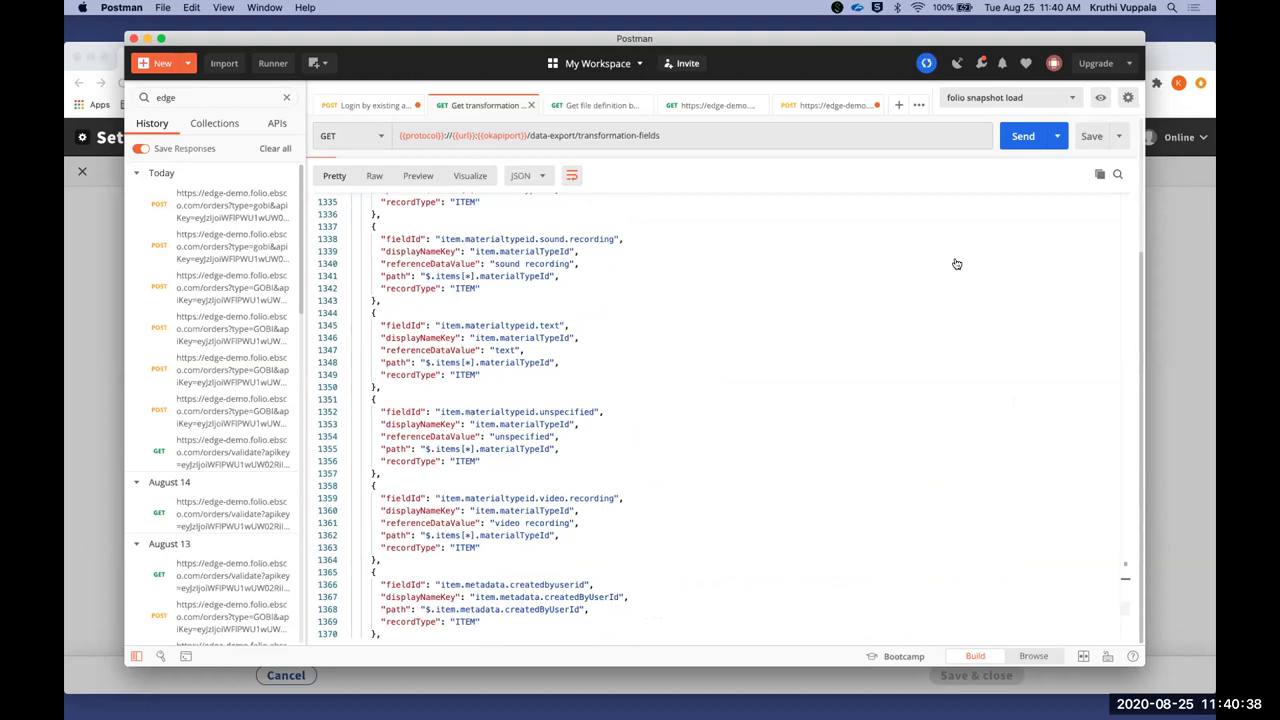
{"action": "key", "text": "super+Tab"}
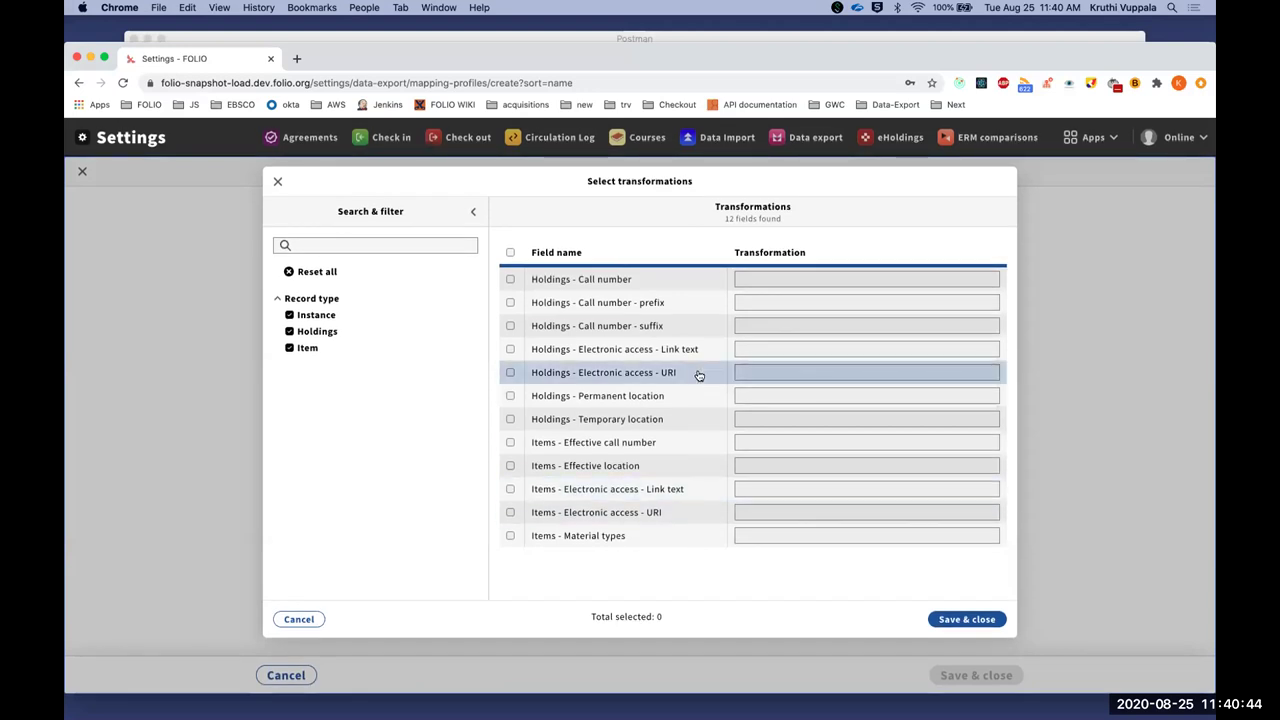
{"action": "key", "text": "super+Tab"}
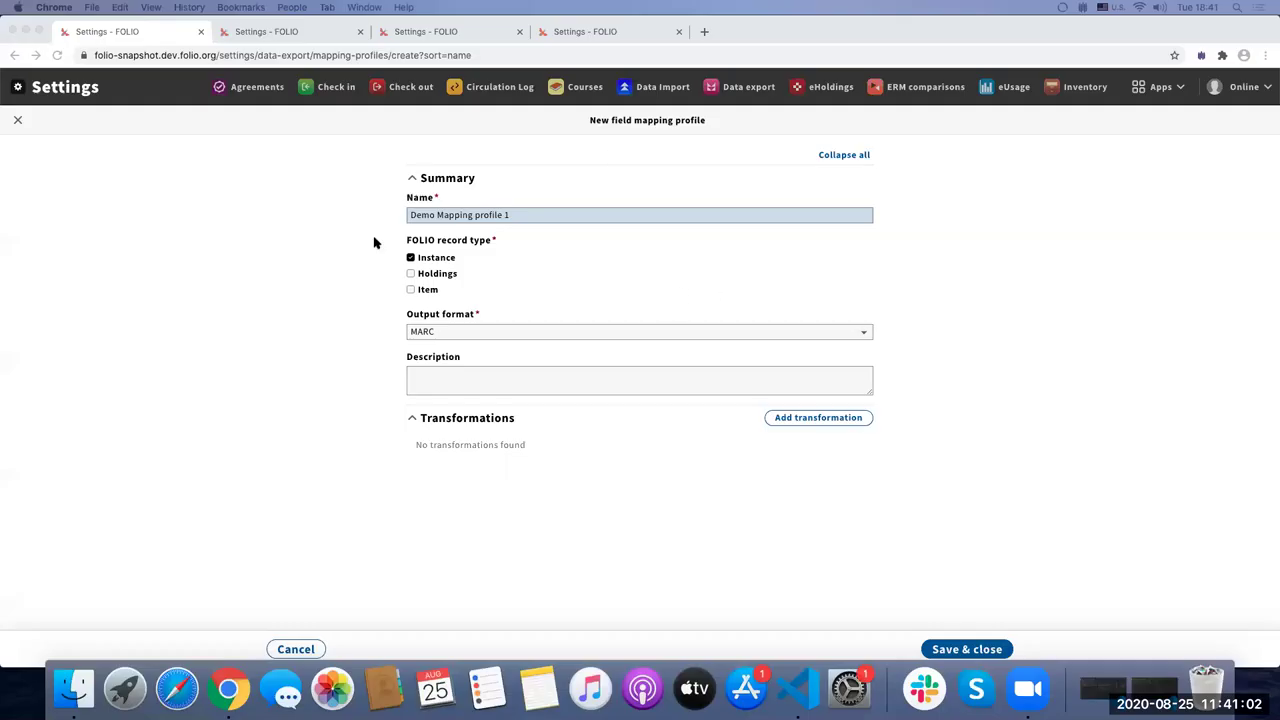
In the new mapping profile's transformations, enter "$900 a" for the holdings call number prefix and select the call number prefix and suffix fields.
{"action": "left_click", "coordinate": [320, 249]}
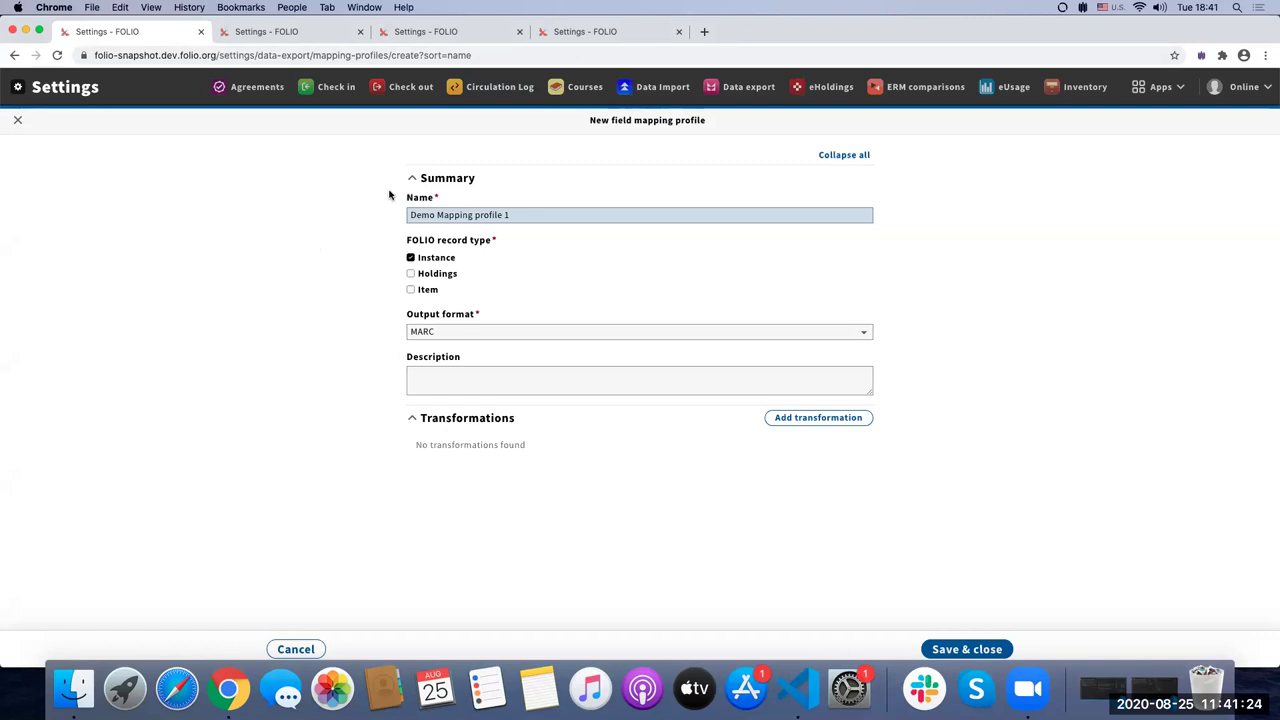
{"action": "left_click", "coordinate": [796, 419]}
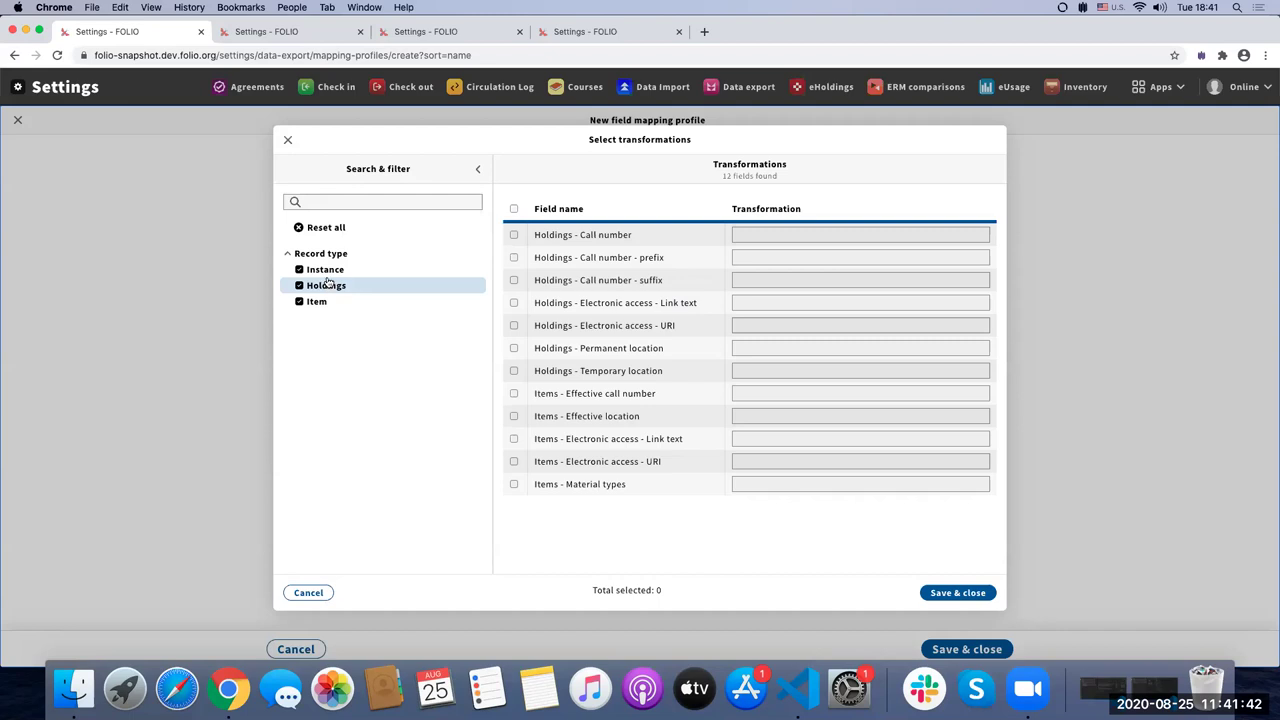
{"action": "left_click", "coordinate": [742, 256]}
{"action": "type", "text": "#900 a"}
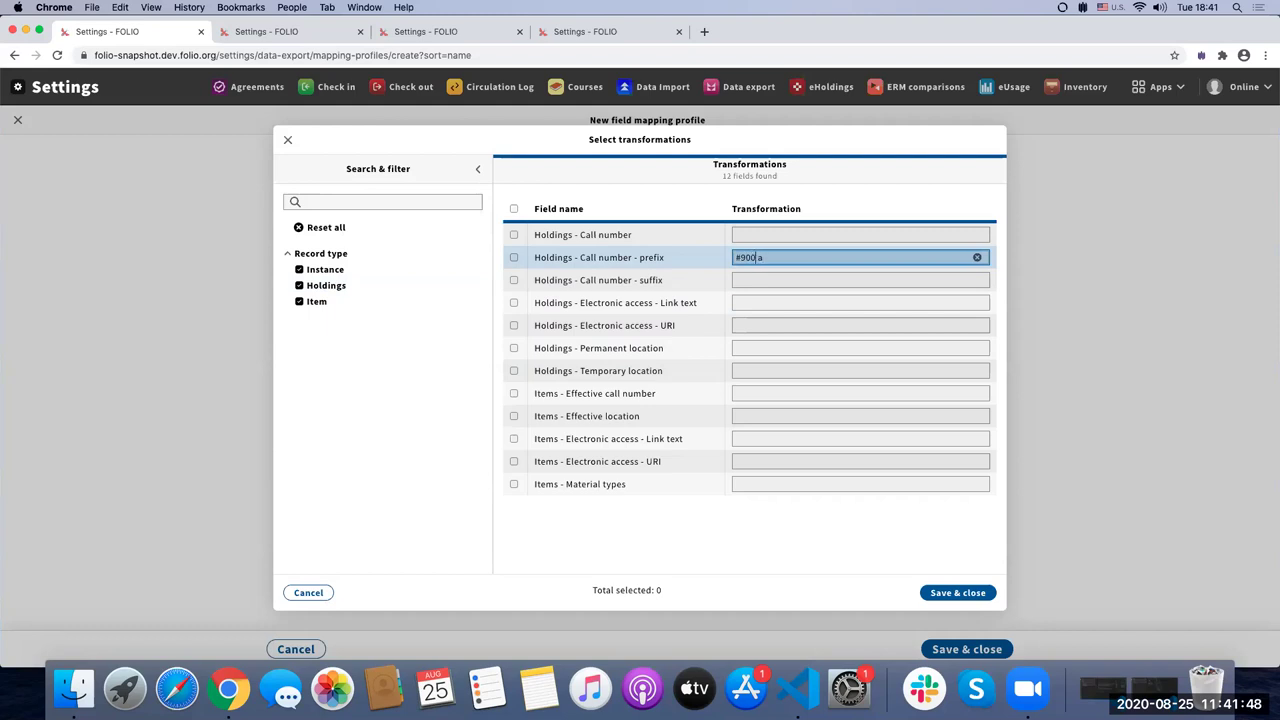
{"action": "key", "text": "BackSpace"}
{"action": "type", "text": "$"}
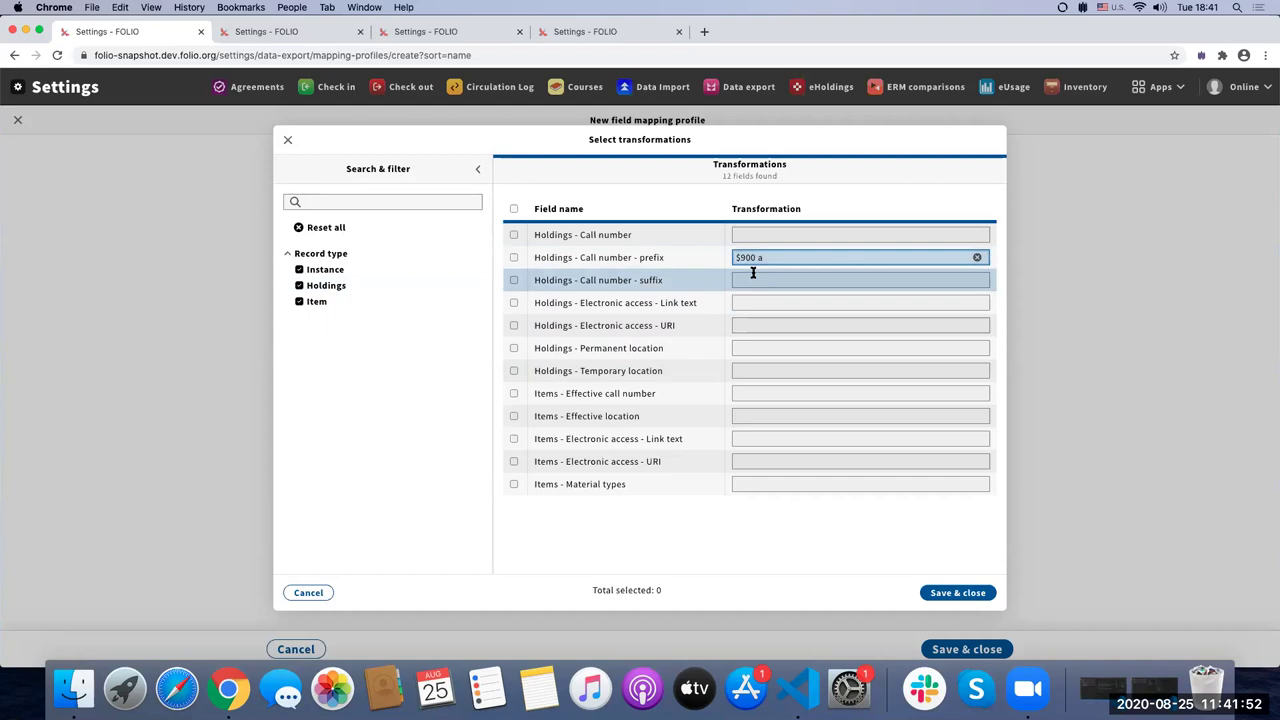
{"action": "left_click", "coordinate": [514, 259]}
{"action": "left_click", "coordinate": [514, 280]}
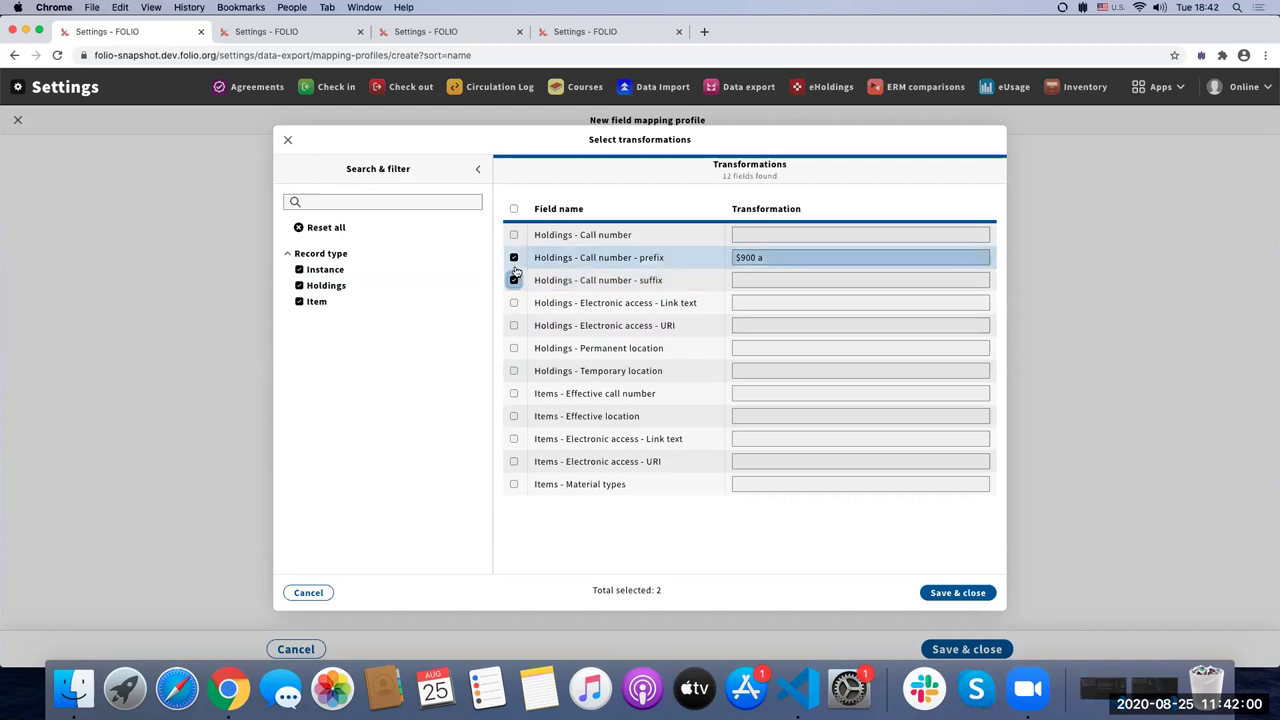
Filter out the Holdings fields, select and deselect all the listed item transformations, and reset the record type filters.
{"action": "left_click", "coordinate": [298, 286]}
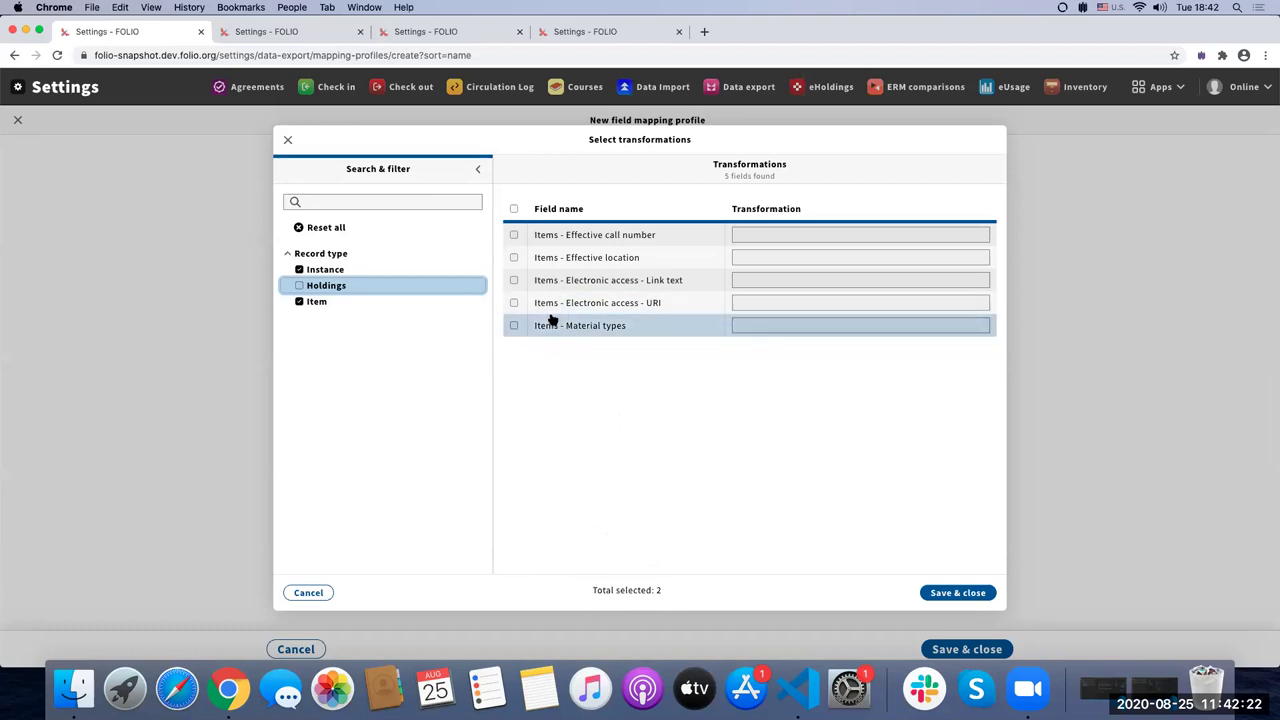
{"action": "left_click", "coordinate": [515, 209]}
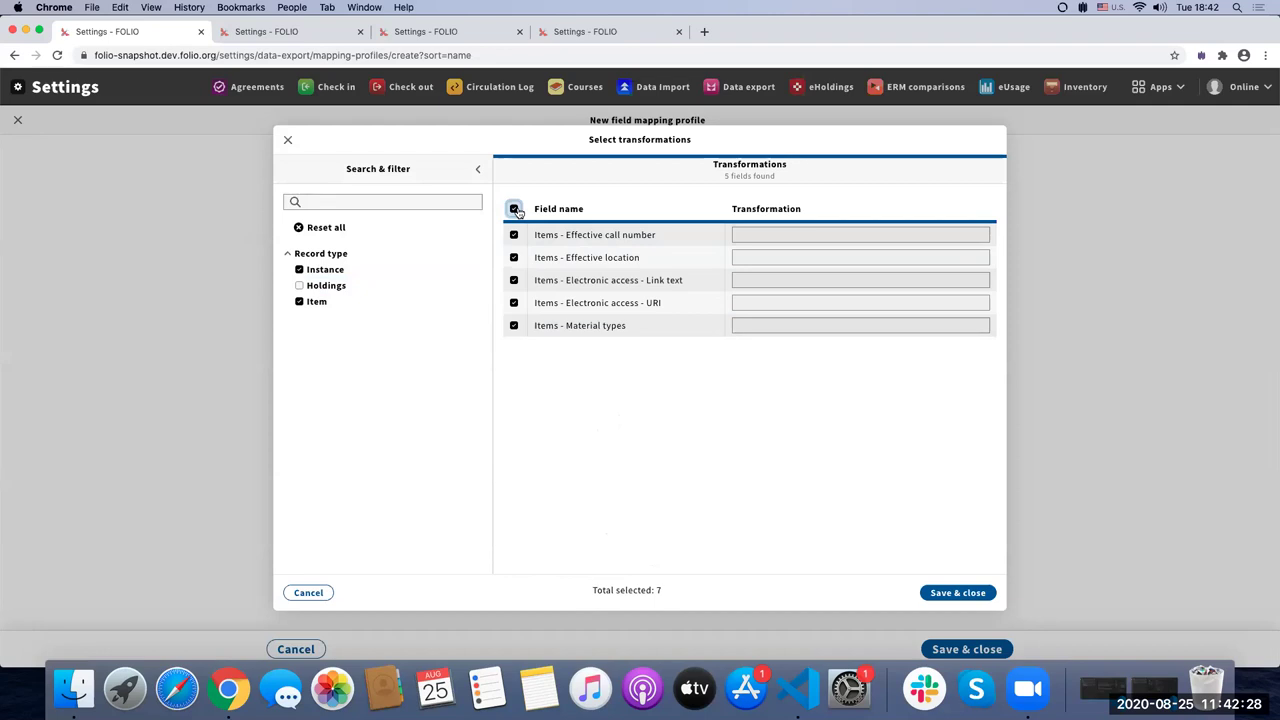
{"action": "left_click", "coordinate": [515, 210]}
{"action": "left_click", "coordinate": [325, 227]}
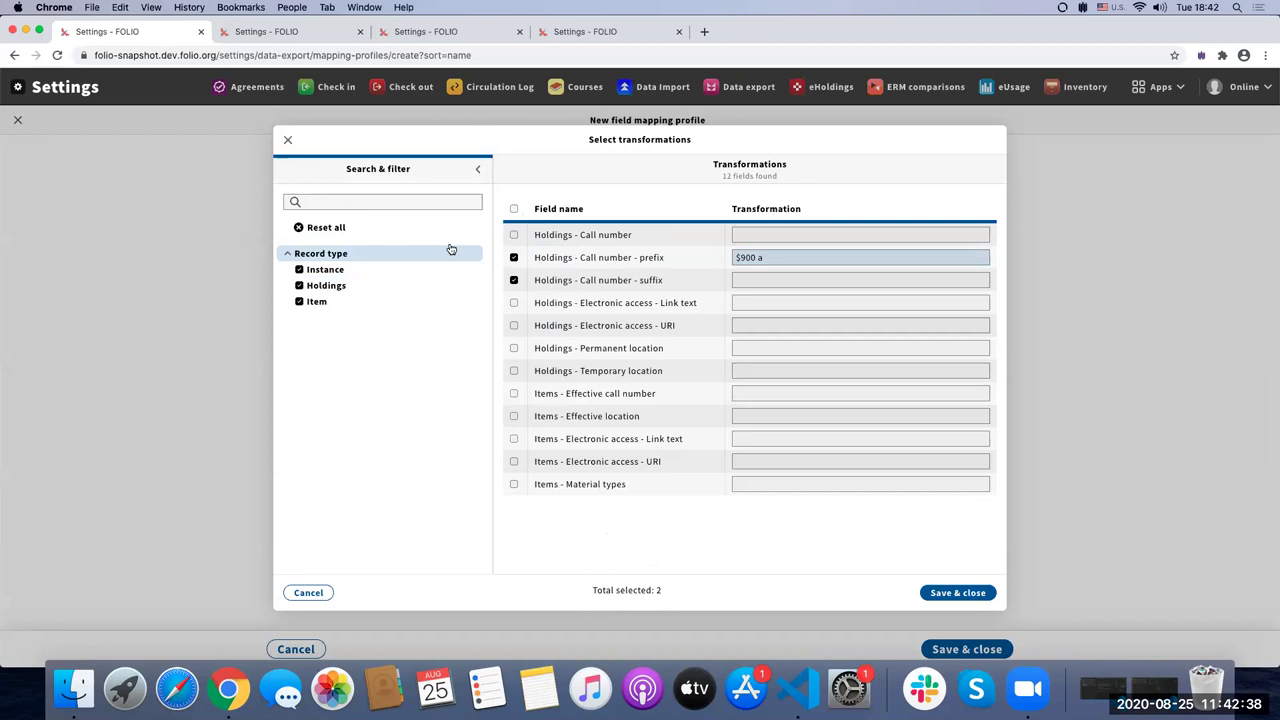
Save the selected transformations and the new field mapping profile, and open the saved Demo Mapping profile 1.
{"action": "left_click", "coordinate": [955, 593]}
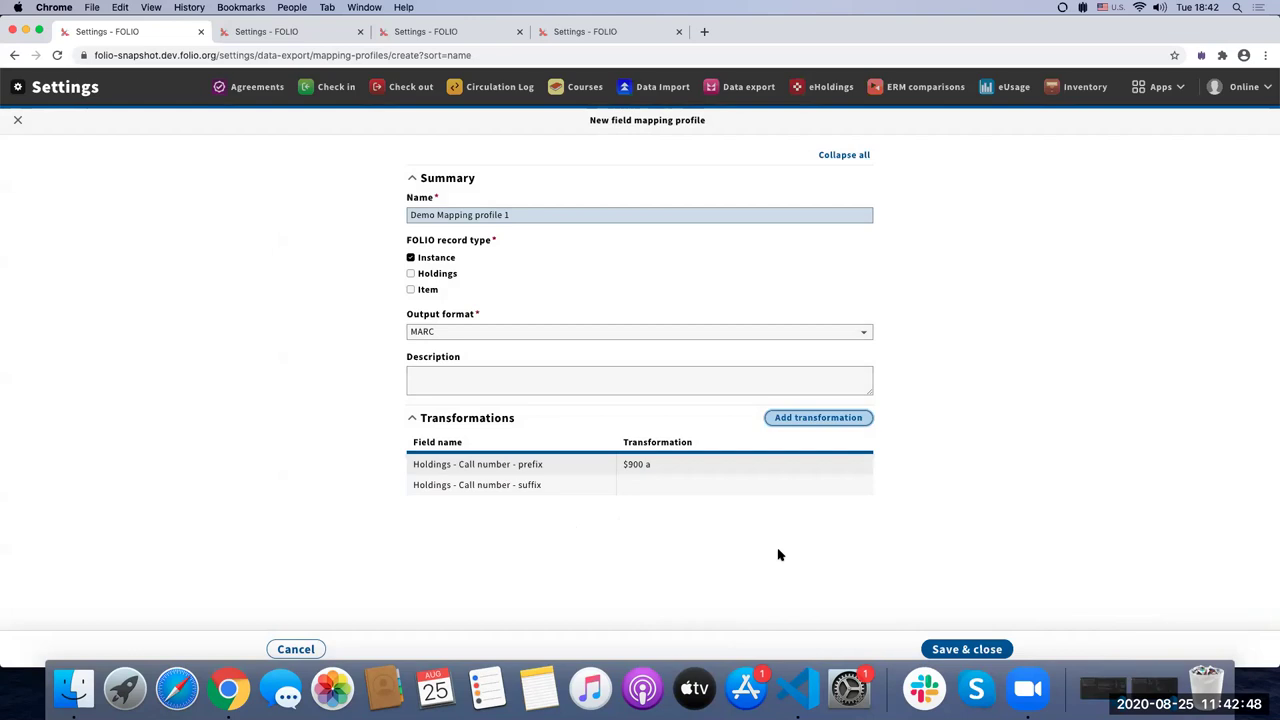
{"action": "left_click", "coordinate": [957, 646]}
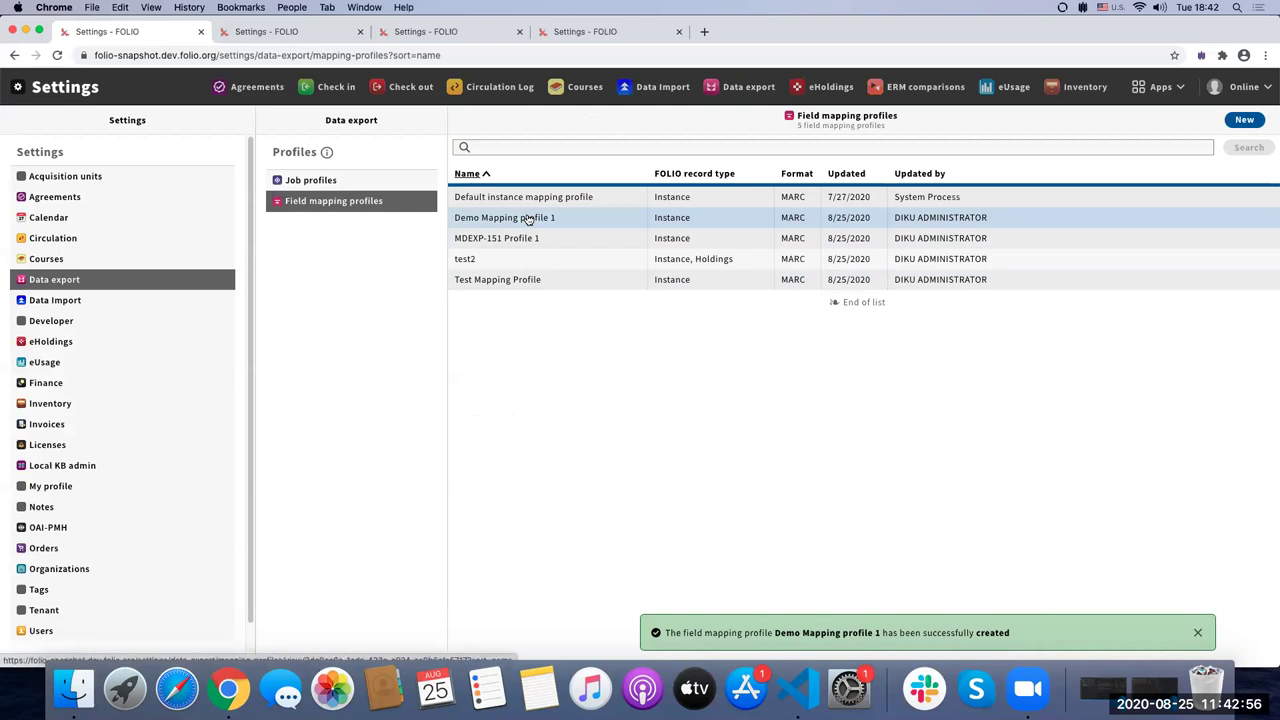
{"action": "left_click", "coordinate": [528, 218]}
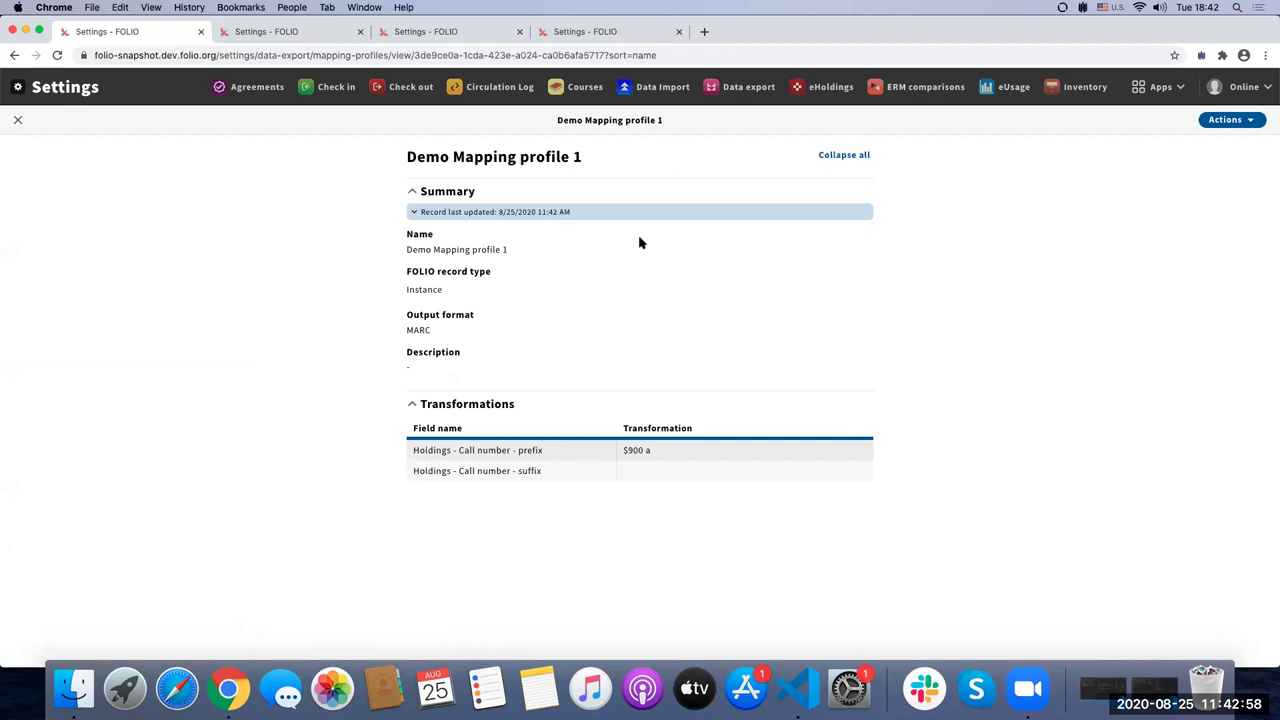
Delete the field mapping profile Demo Mapping profile 1 and confirm the deletion.
{"action": "left_click", "coordinate": [1208, 127]}
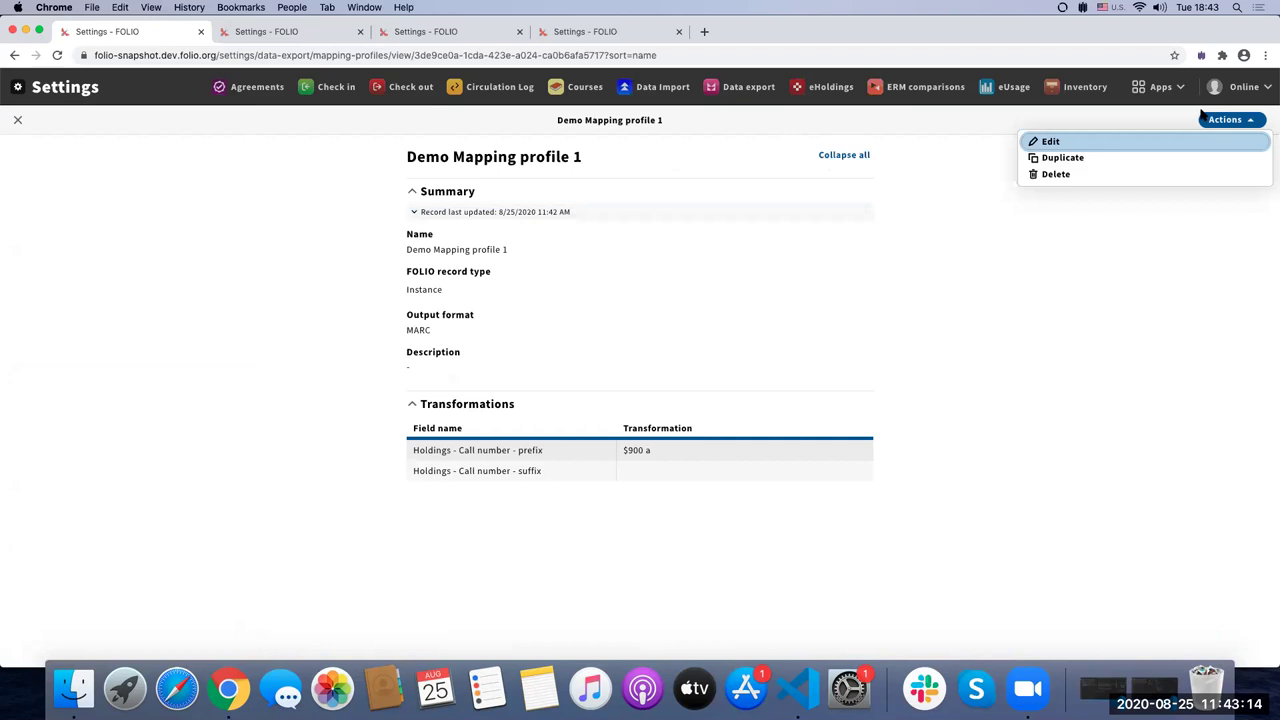
{"action": "left_click", "coordinate": [1078, 176]}
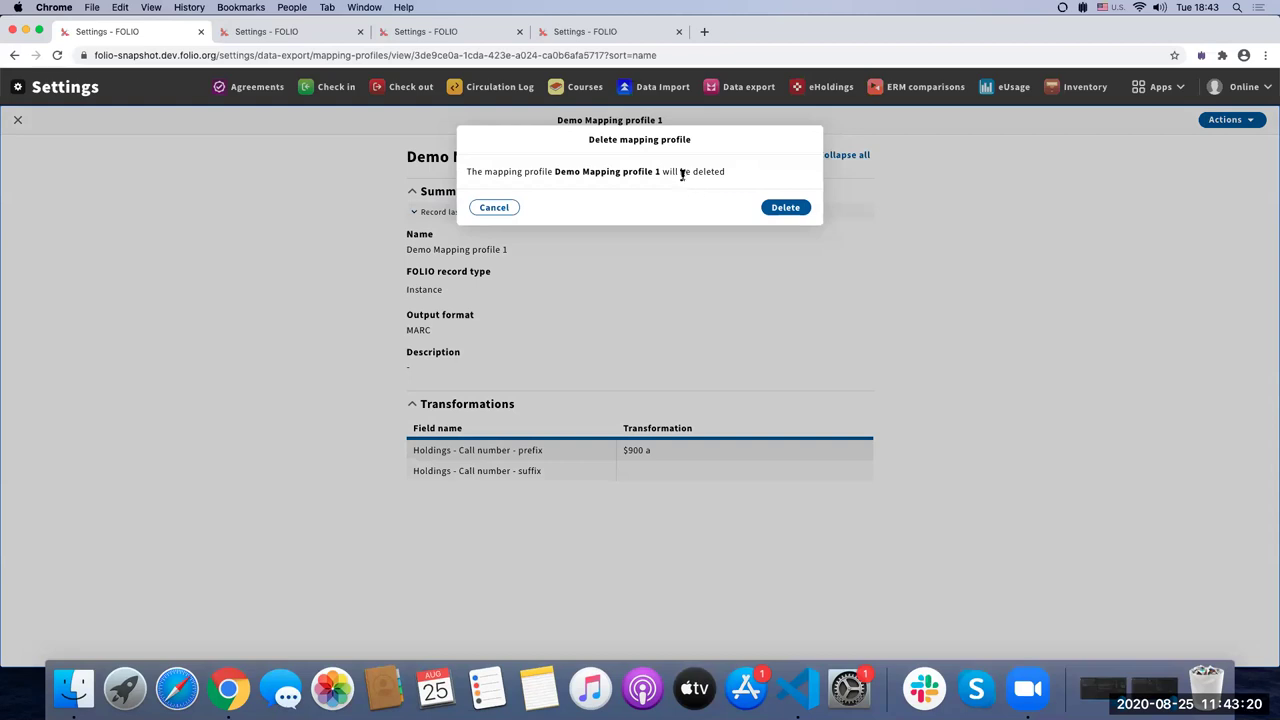
{"action": "left_click", "coordinate": [785, 207]}
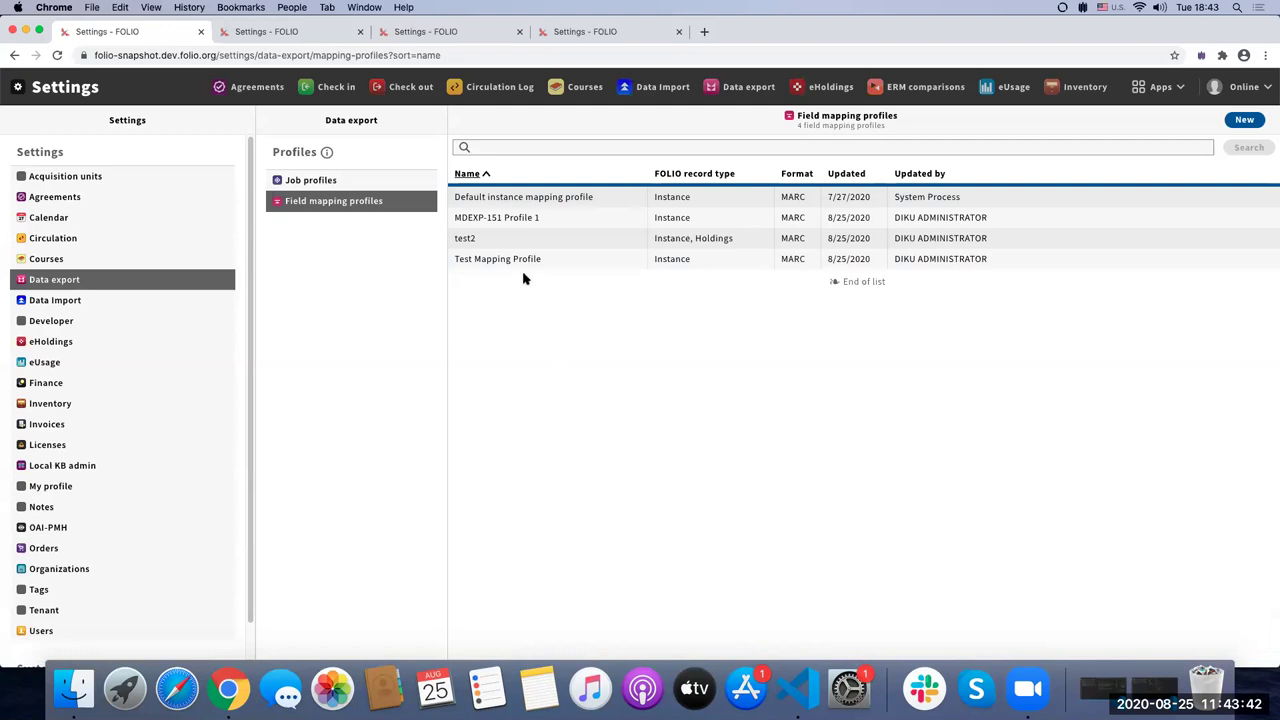
Check which actions are available for the Default instance mapping profile open in the second browser tab.
{"action": "left_click", "coordinate": [266, 28]}
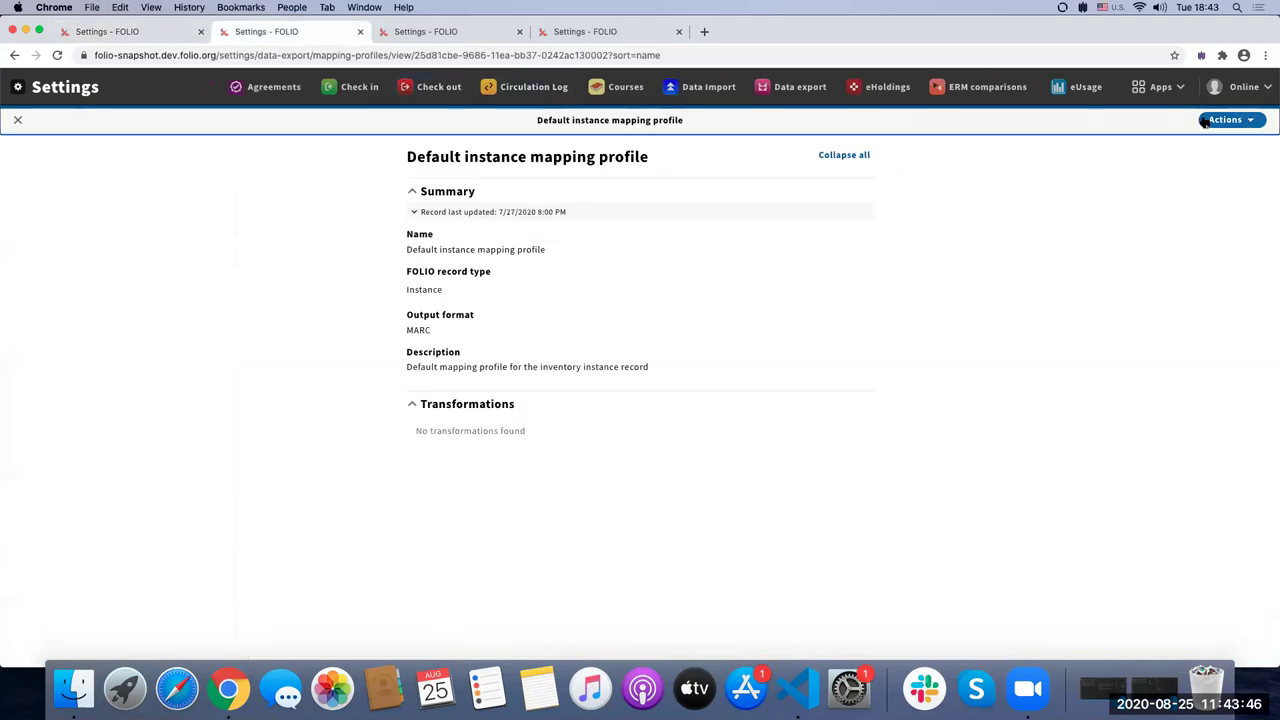
{"action": "left_click", "coordinate": [1201, 126]}
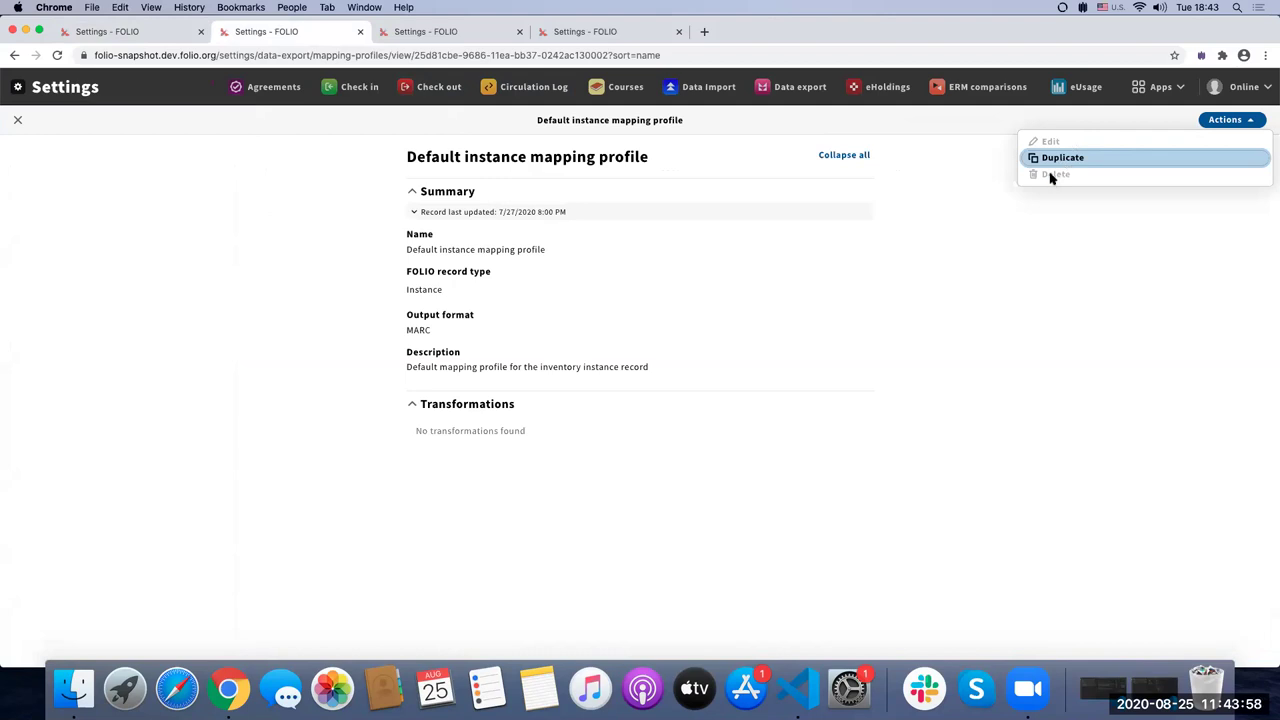
{"action": "left_click", "coordinate": [1052, 234]}
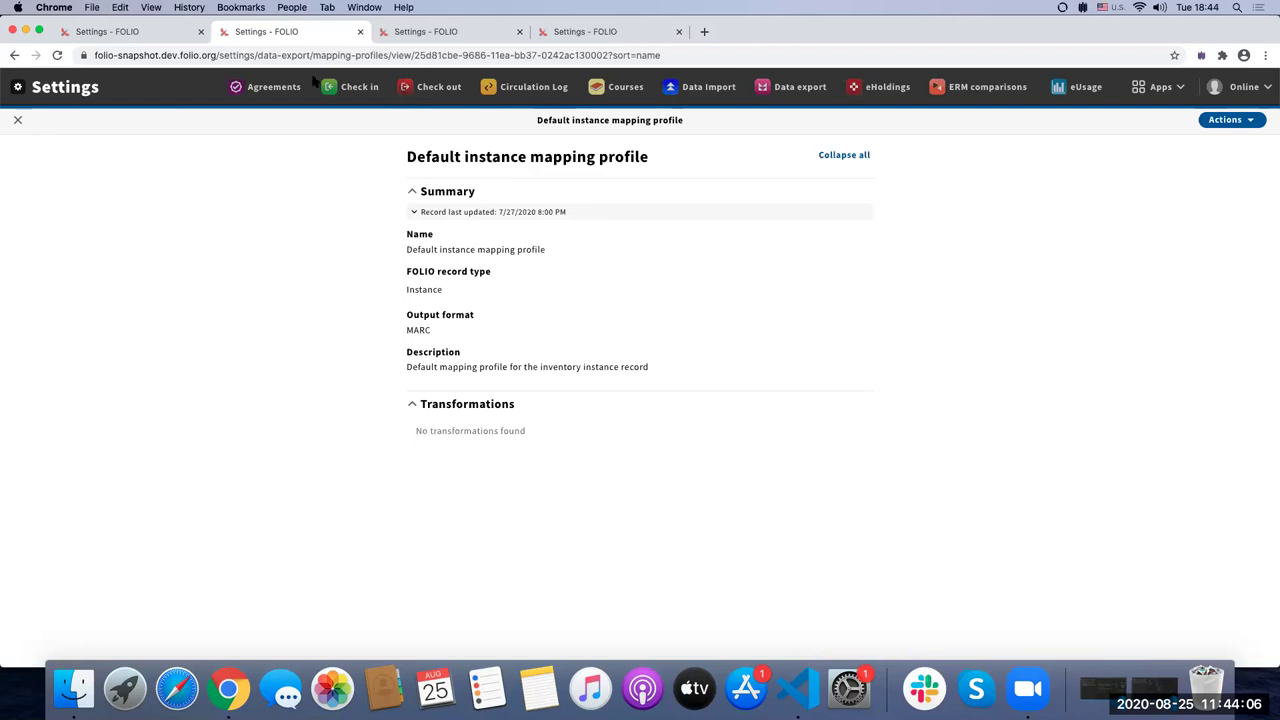
Return to the field mapping profiles list, open MDEXP-151 Profile 1 and check its available actions.
{"action": "left_click", "coordinate": [116, 36]}
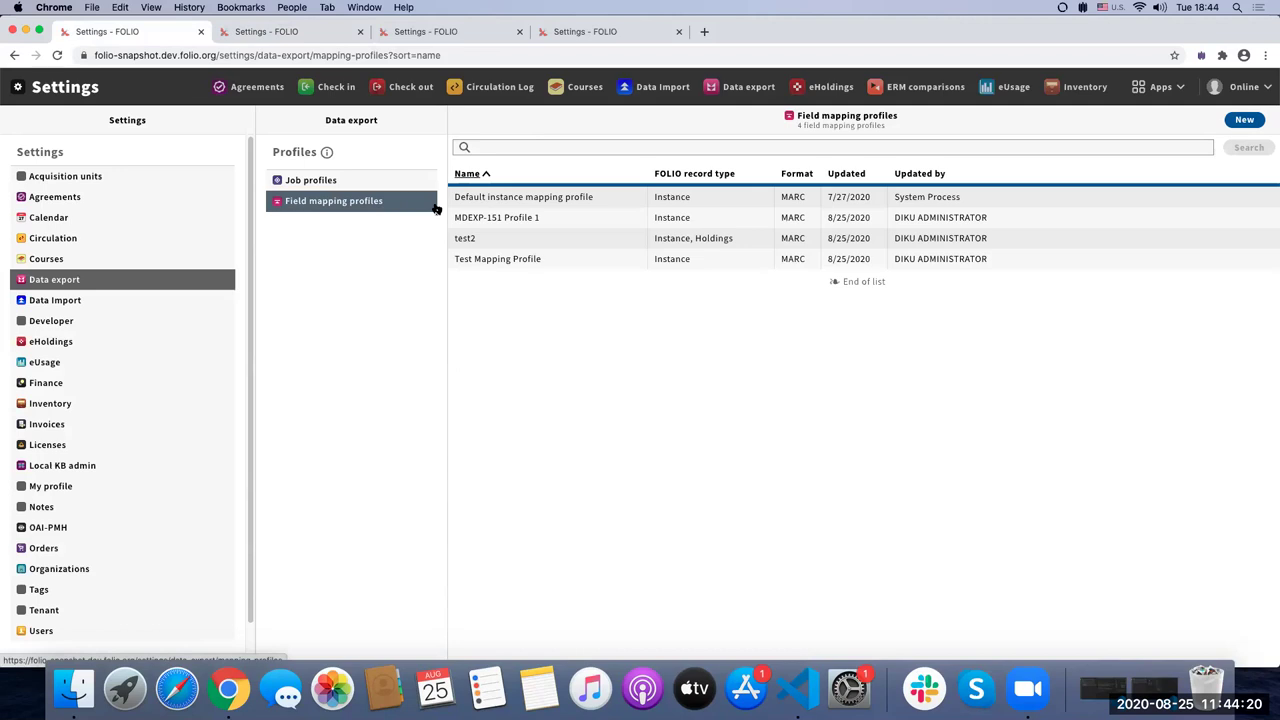
{"action": "left_click", "coordinate": [520, 222]}
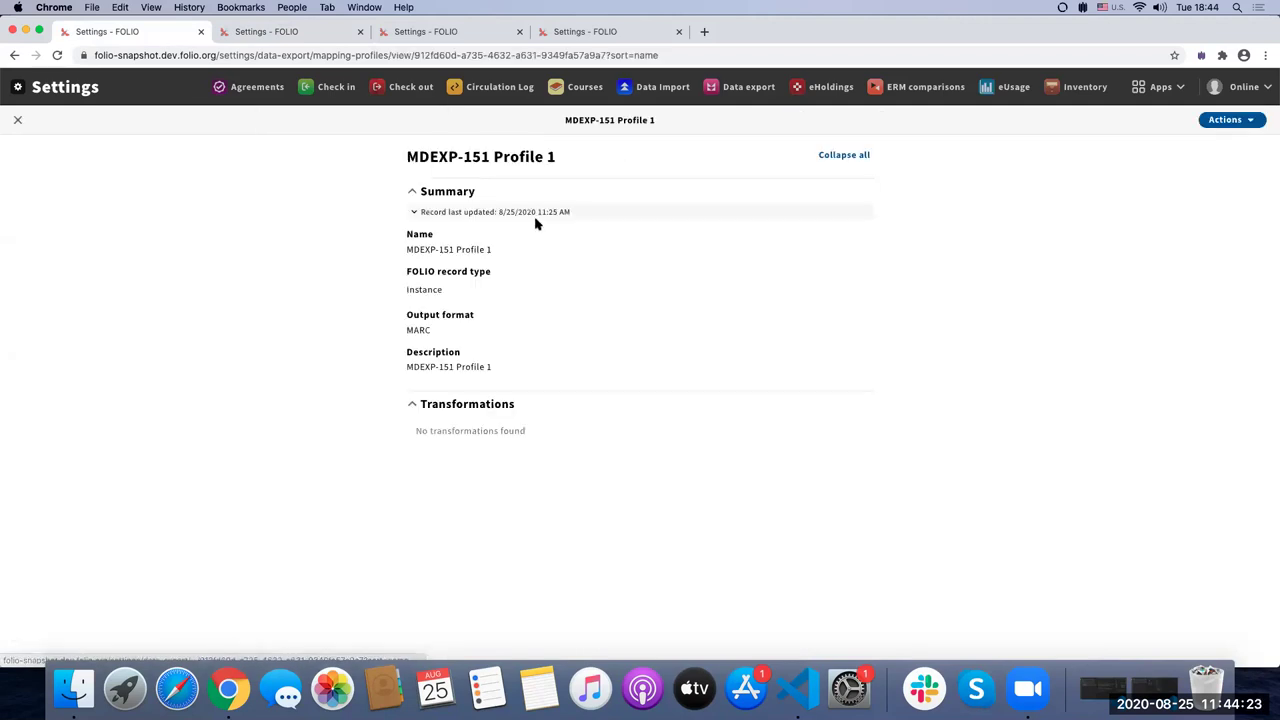
{"action": "left_click", "coordinate": [1248, 117]}
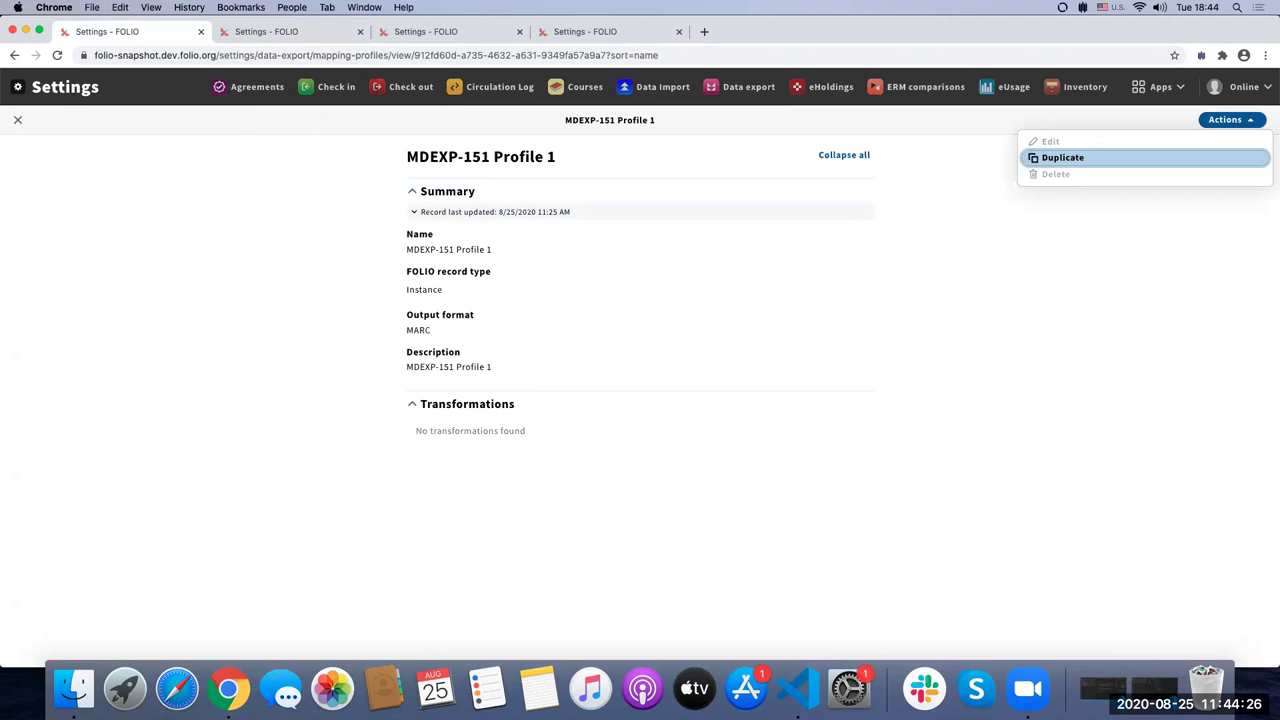
Close the current profile and open the Test Mapping Profile field mapping profile for editing.
{"action": "left_click", "coordinate": [17, 119]}
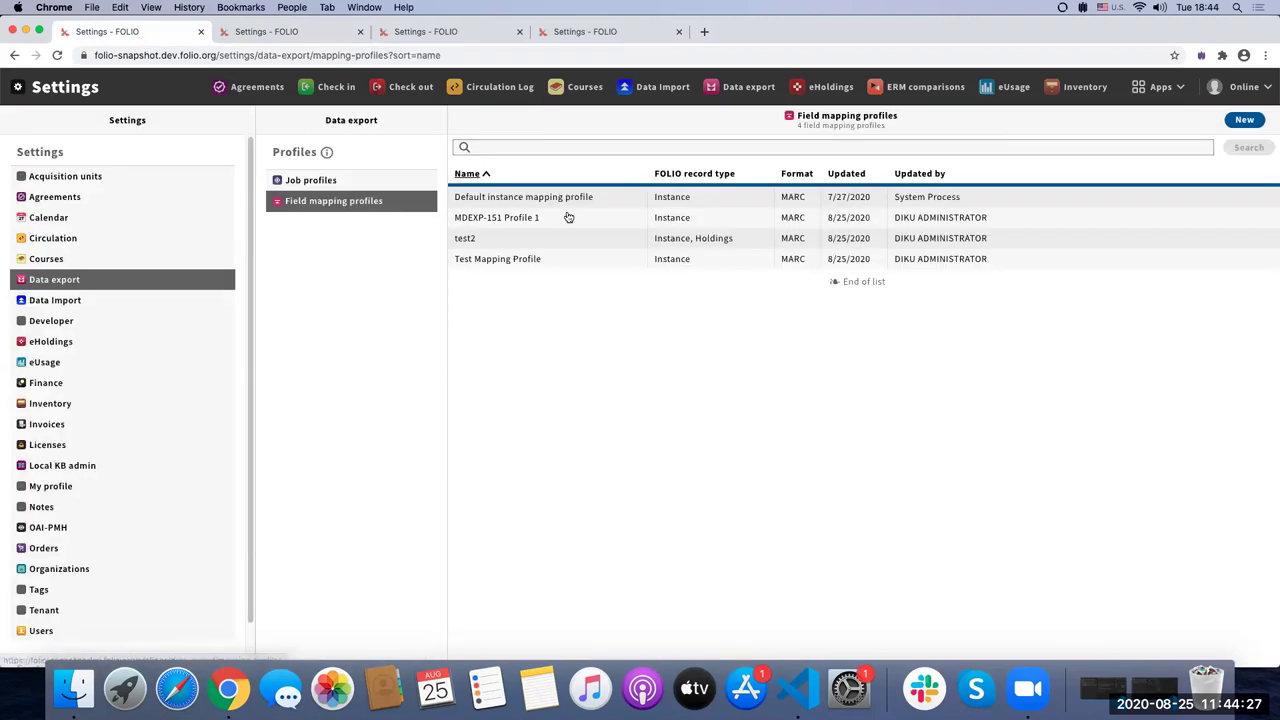
{"action": "left_click", "coordinate": [517, 259]}
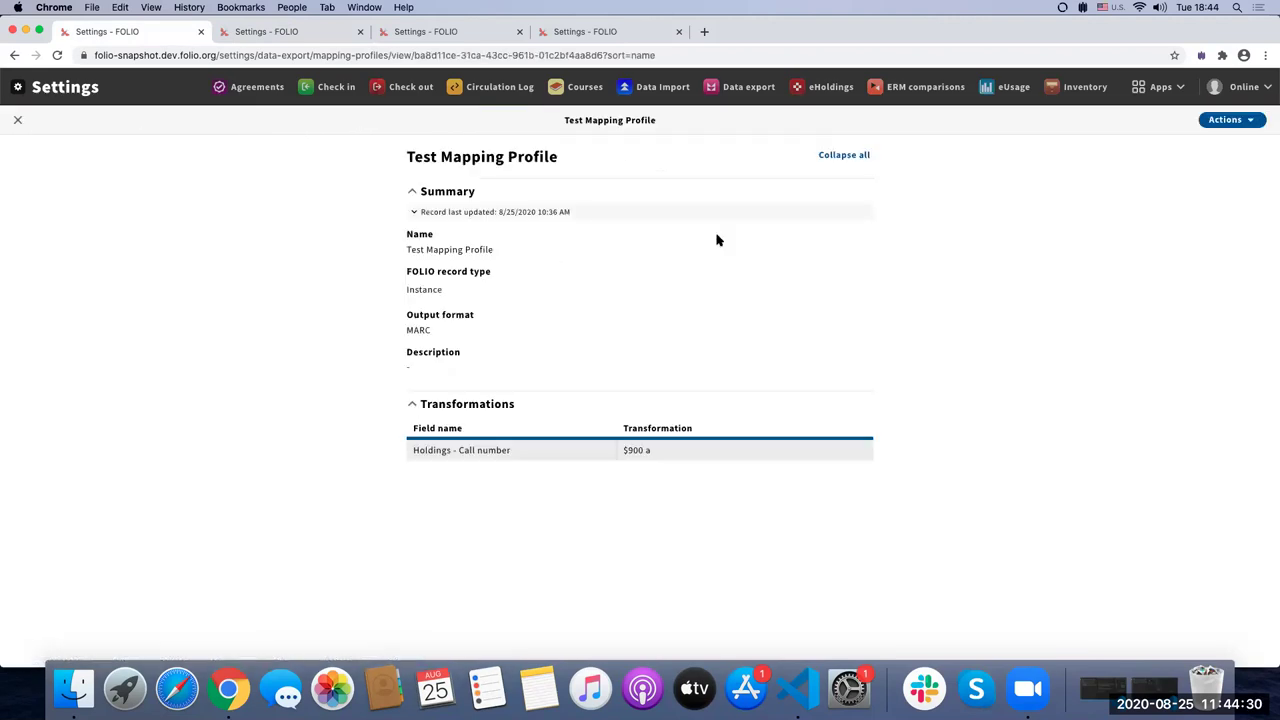
{"action": "left_click", "coordinate": [1232, 120]}
{"action": "left_click", "coordinate": [1088, 148]}
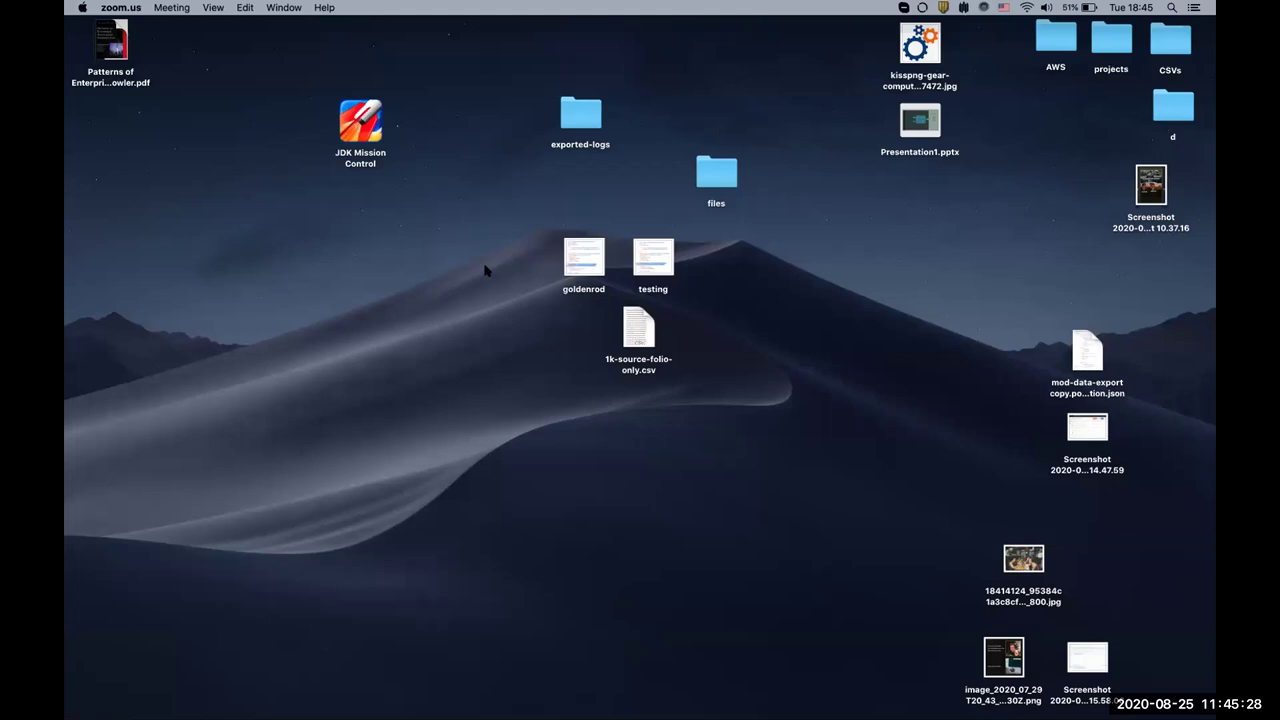
Show the folio-org/generate-marc-utils repository page on GitHub with its name highlighted, followed by the Rule processor presentation slide.
{"action": "left_click", "coordinate": [485, 270]}
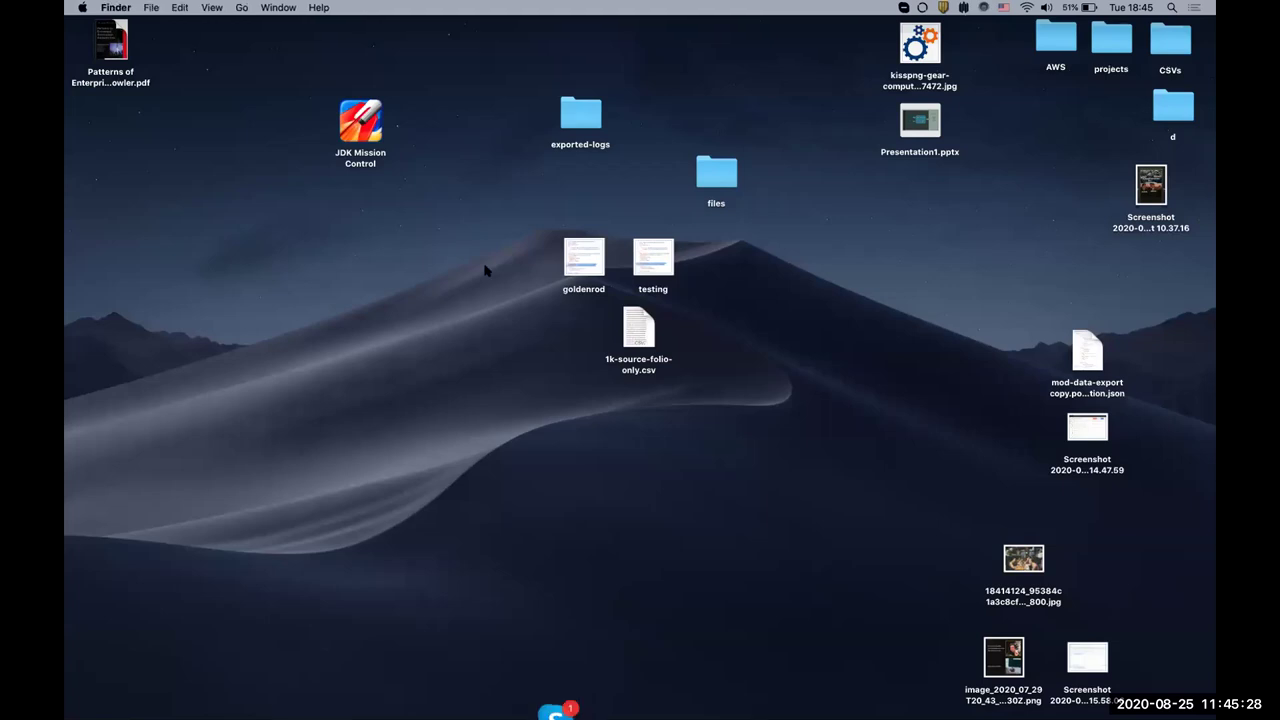
{"action": "key", "text": "ctrl+Left"}
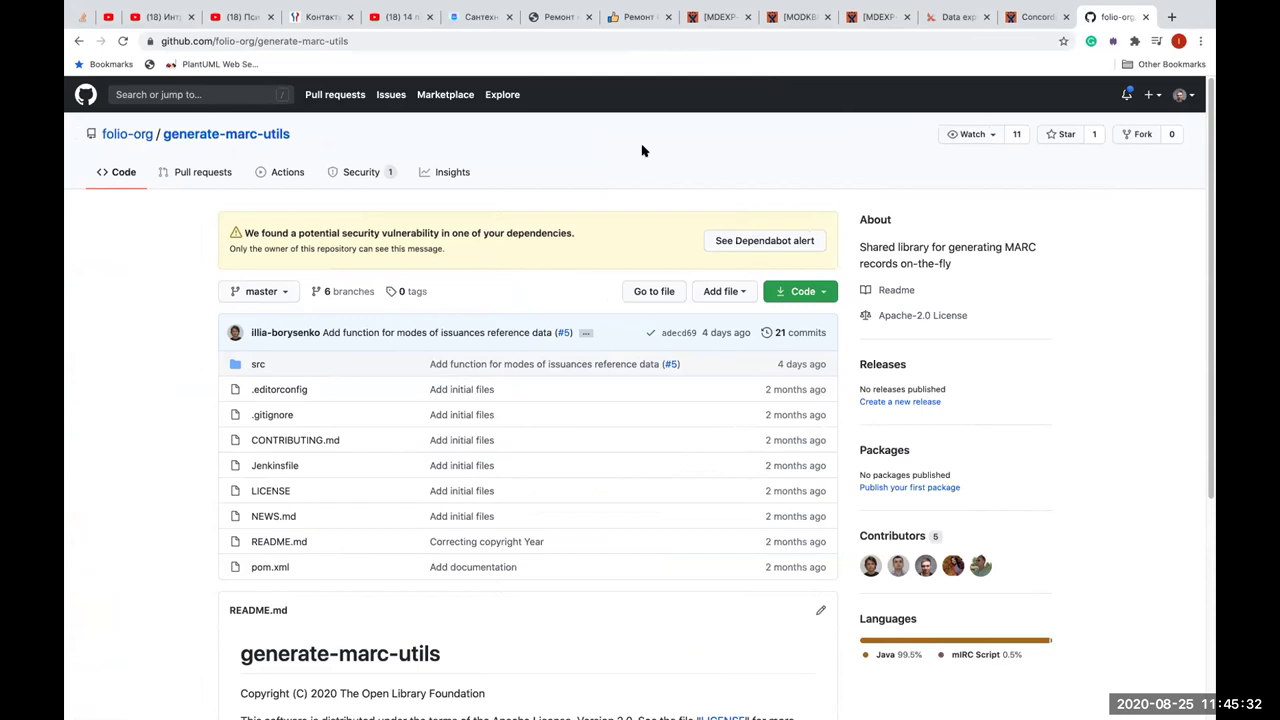
{"action": "key", "text": "XF86AudioRaiseVolume"}
{"action": "left_click_drag", "start_coordinate": [160, 133], "coordinate": [395, 135]}
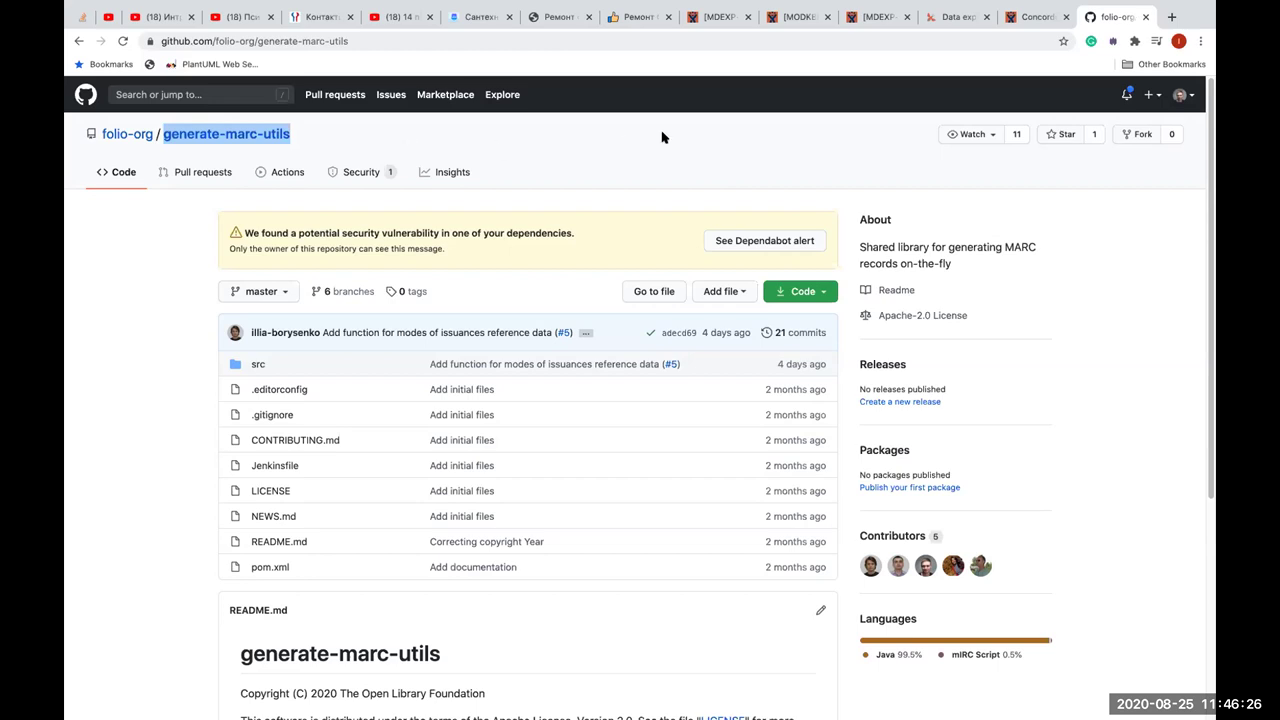
{"action": "key", "text": "ctrl+Right"}
{"action": "key", "text": "ctrl+Right"}
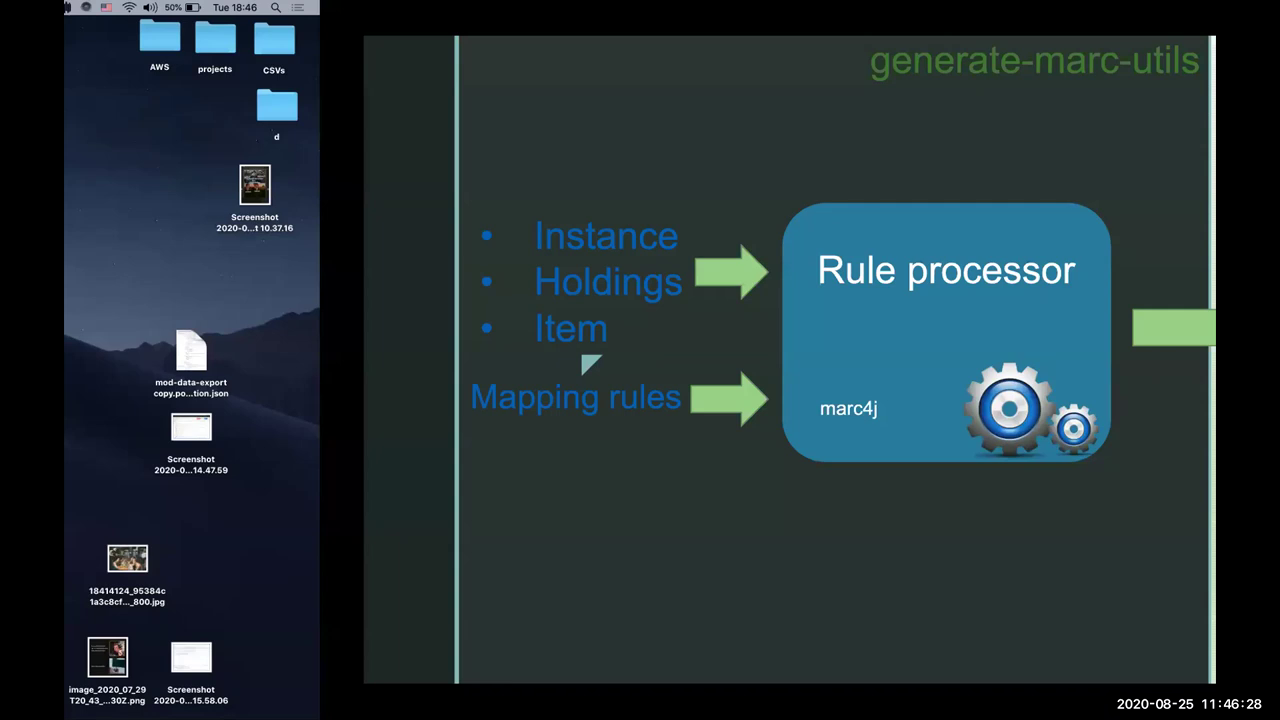
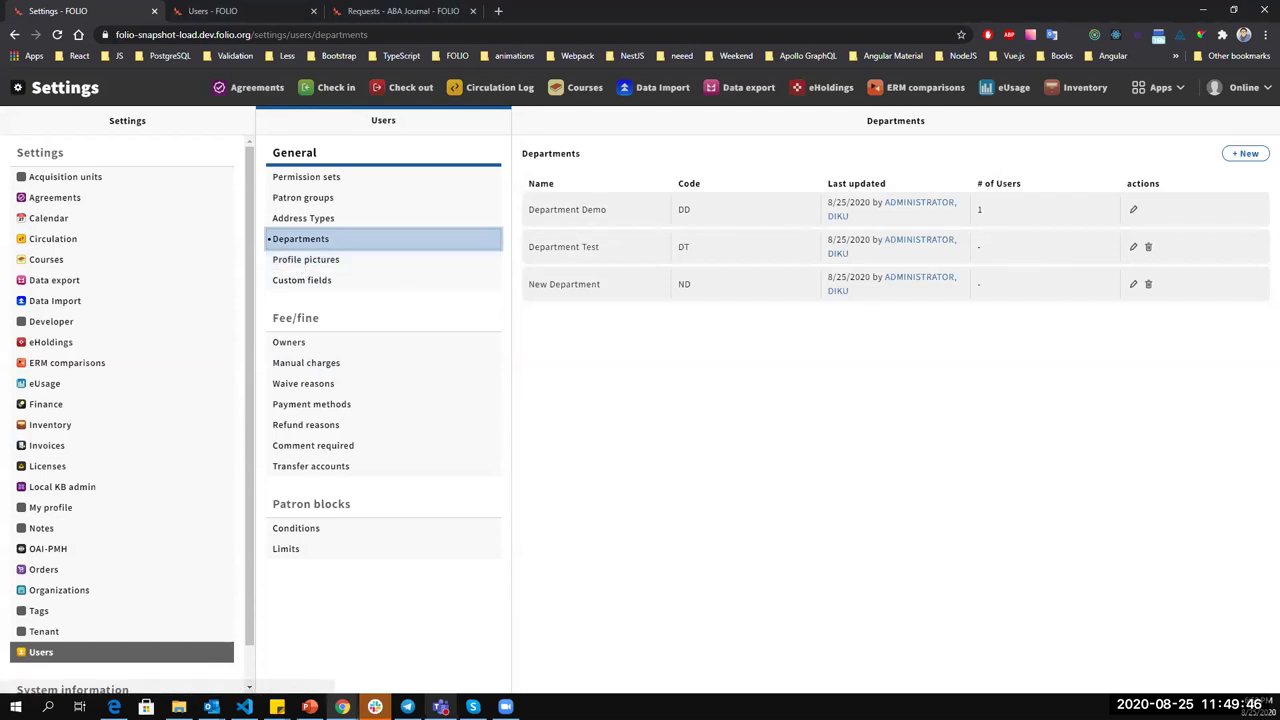
Try to add a department that reuses the existing name Department Demo and code DD.
{"action": "left_click", "coordinate": [1245, 156]}
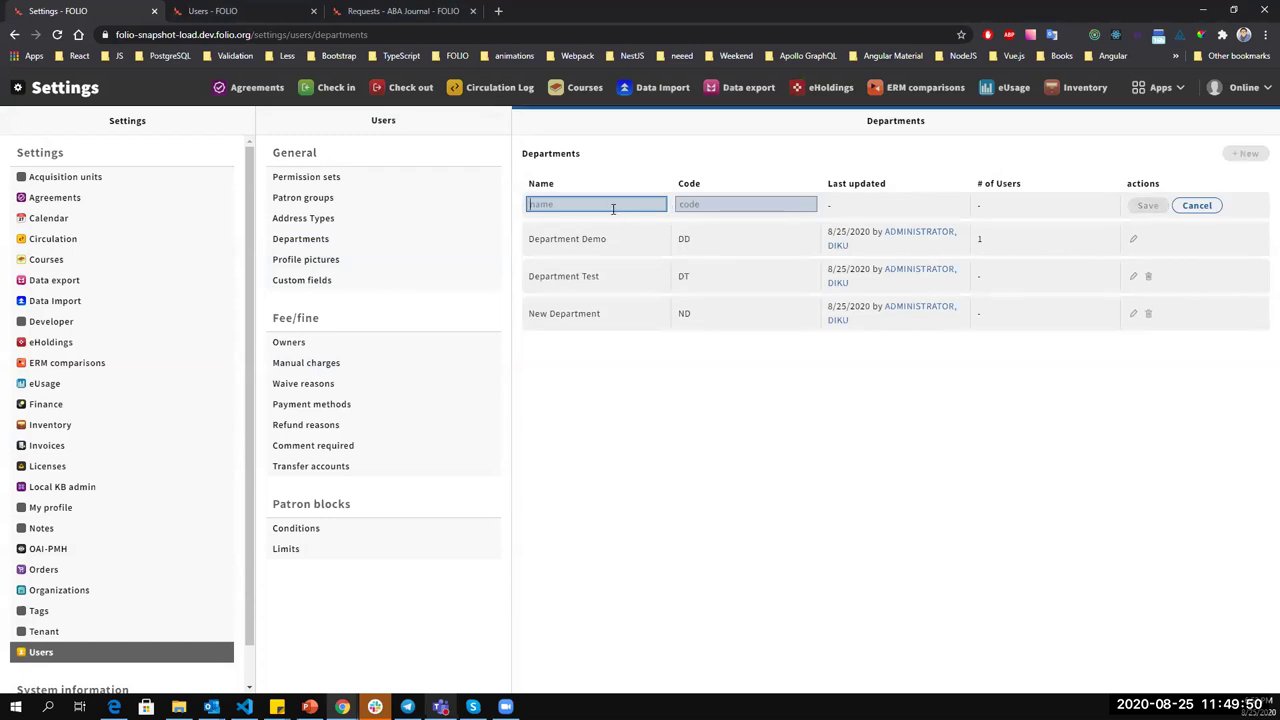
{"action": "key", "text": "Return"}
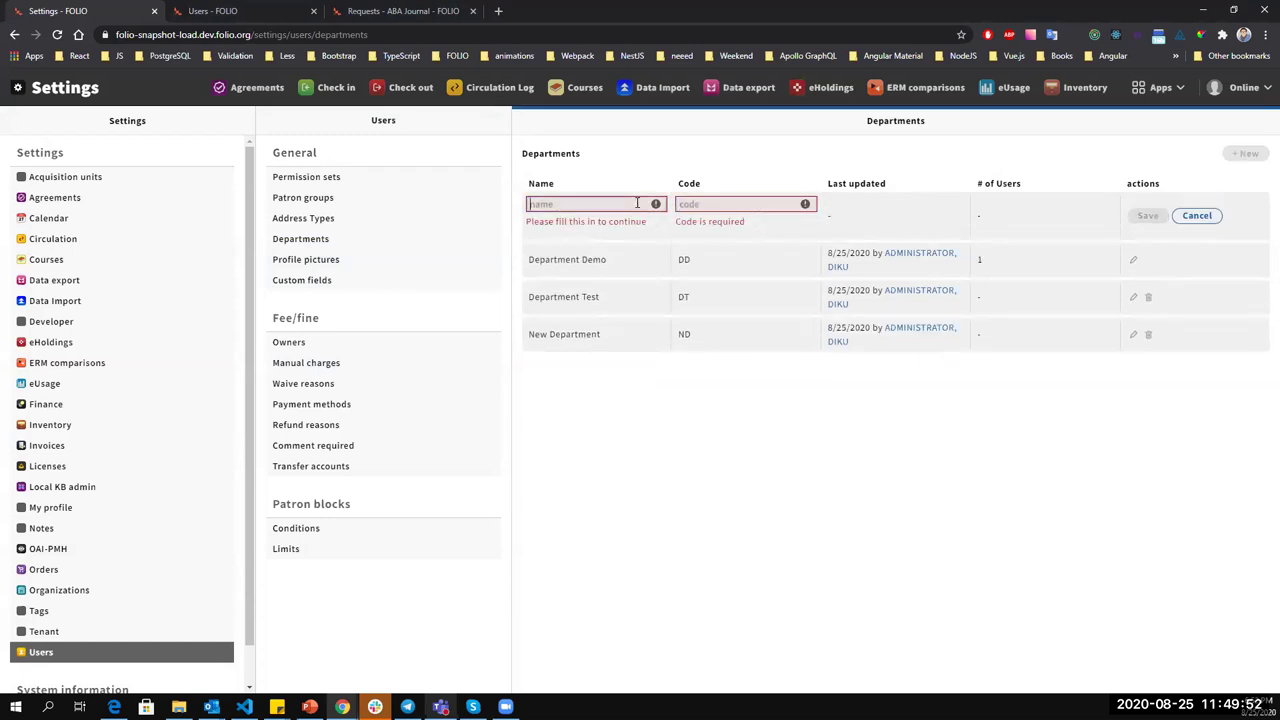
{"action": "left_click", "coordinate": [716, 204]}
{"action": "type", "text": "DD"}
{"action": "left_click_drag", "start_coordinate": [608, 260], "coordinate": [532, 262]}
{"action": "key", "text": "ctrl+c"}
{"action": "left_click", "coordinate": [563, 205]}
{"action": "key", "text": "ctrl+v"}
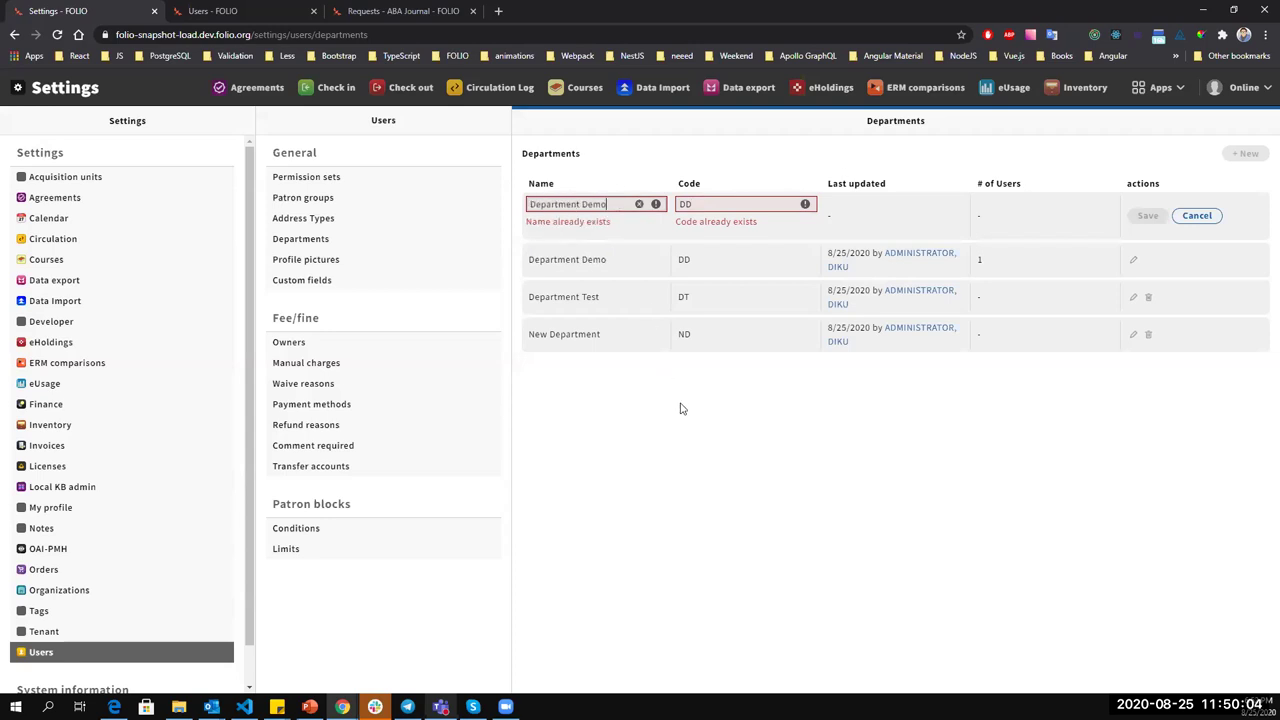
Change the new department's name to Department and its code to d, and save it.
{"action": "key", "text": "BackSpace"}
{"action": "key", "text": "BackSpace"}
{"action": "key", "text": "BackSpace"}
{"action": "key", "text": "BackSpace"}
{"action": "key", "text": "BackSpace"}
{"action": "left_click", "coordinate": [710, 205]}
{"action": "key", "text": "BackSpace"}
{"action": "key", "text": "BackSpace"}
{"action": "type", "text": "d"}
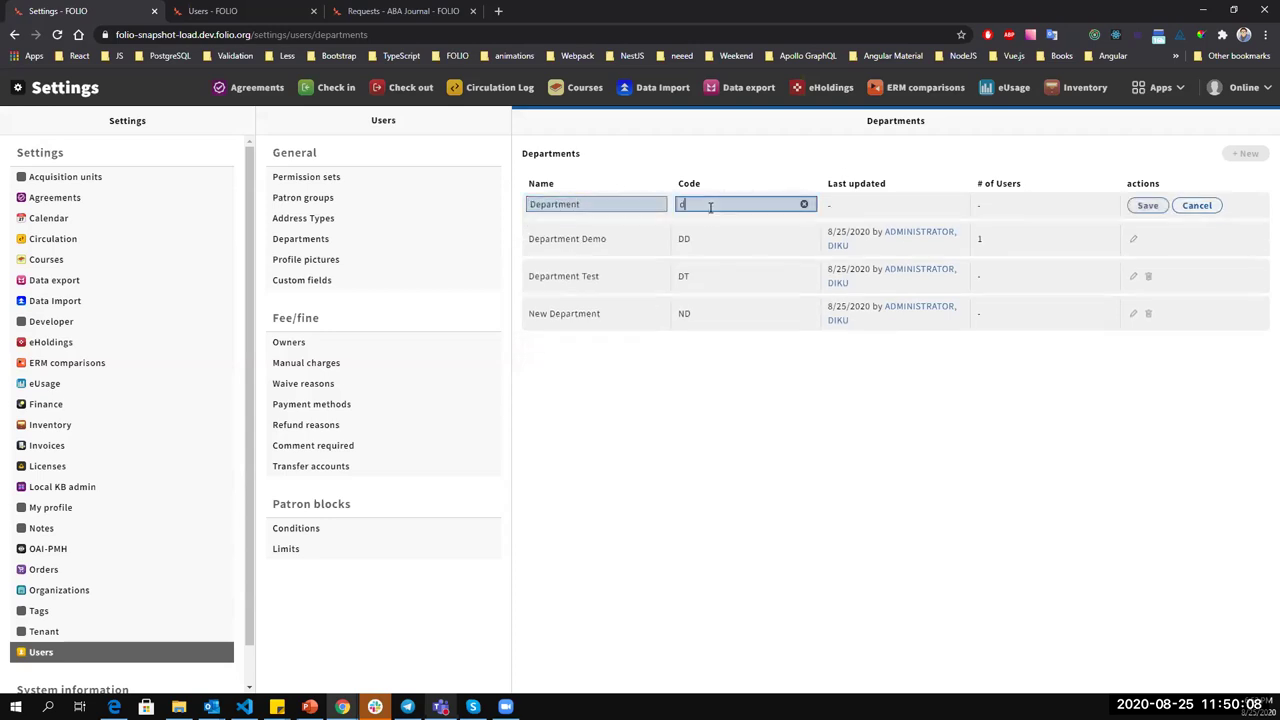
{"action": "left_click", "coordinate": [1145, 208]}
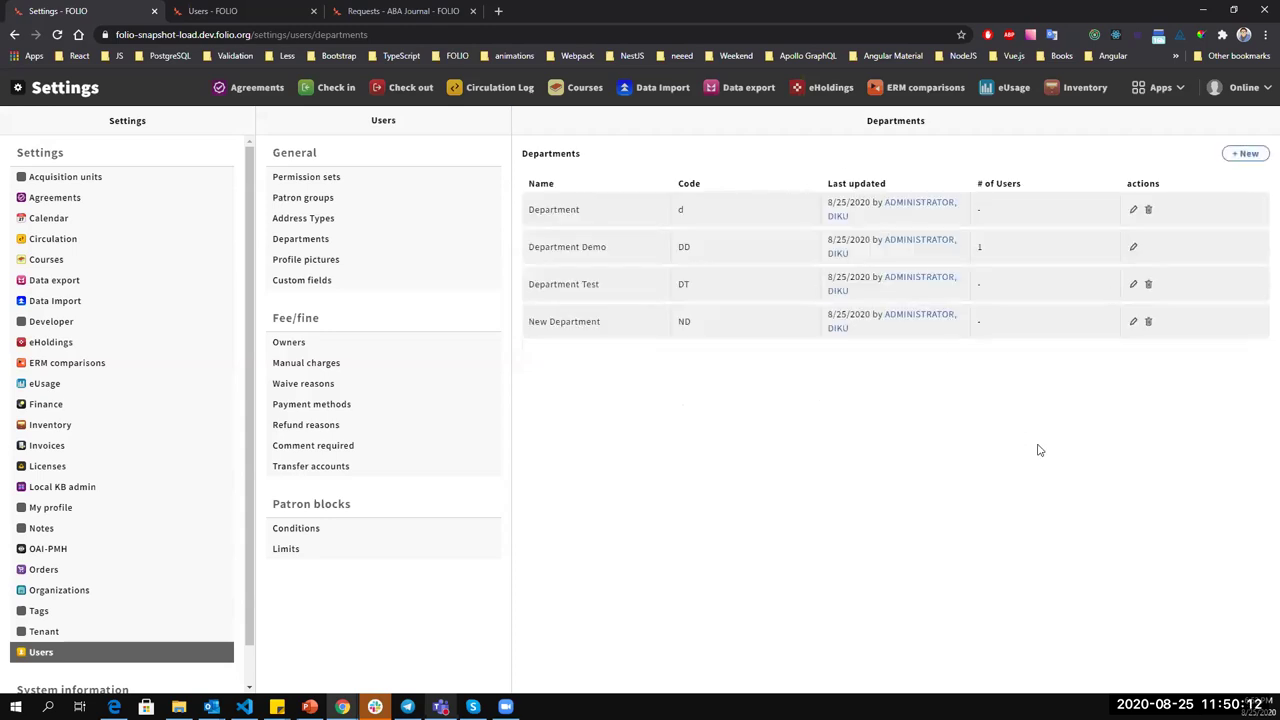
Delete the department named Department with code d.
{"action": "left_click", "coordinate": [1148, 209]}
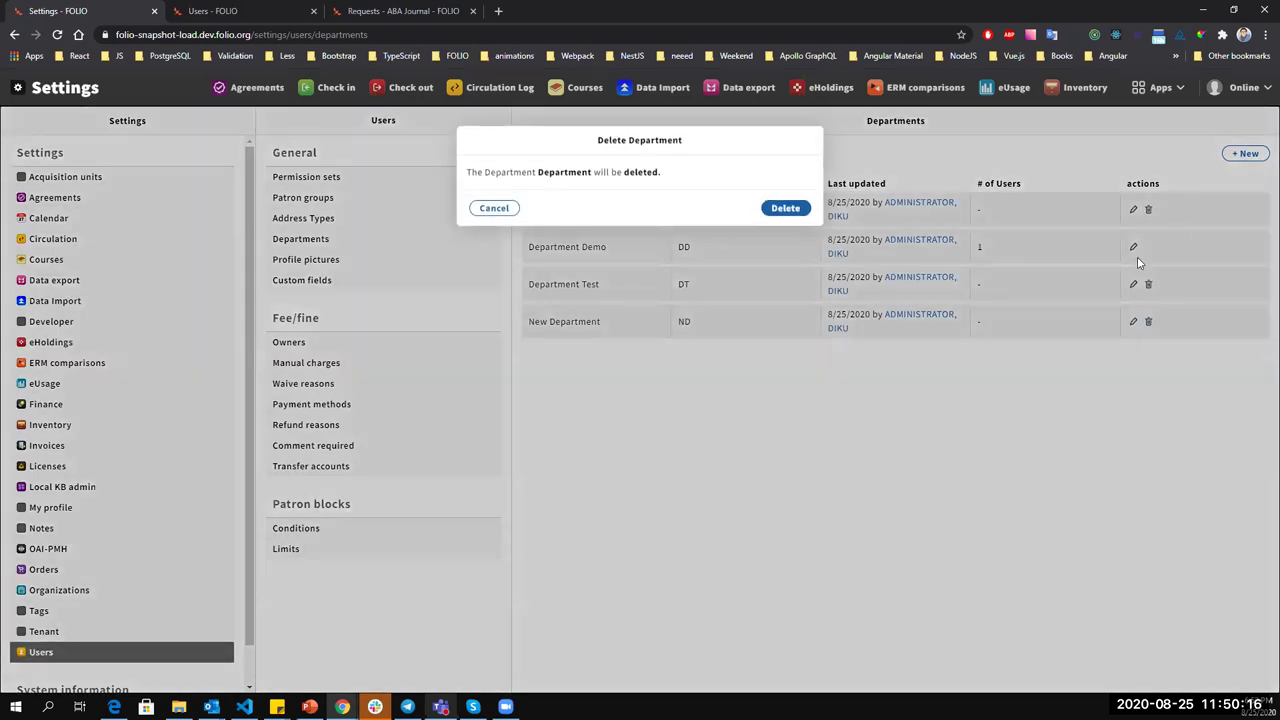
{"action": "left_click", "coordinate": [788, 214]}
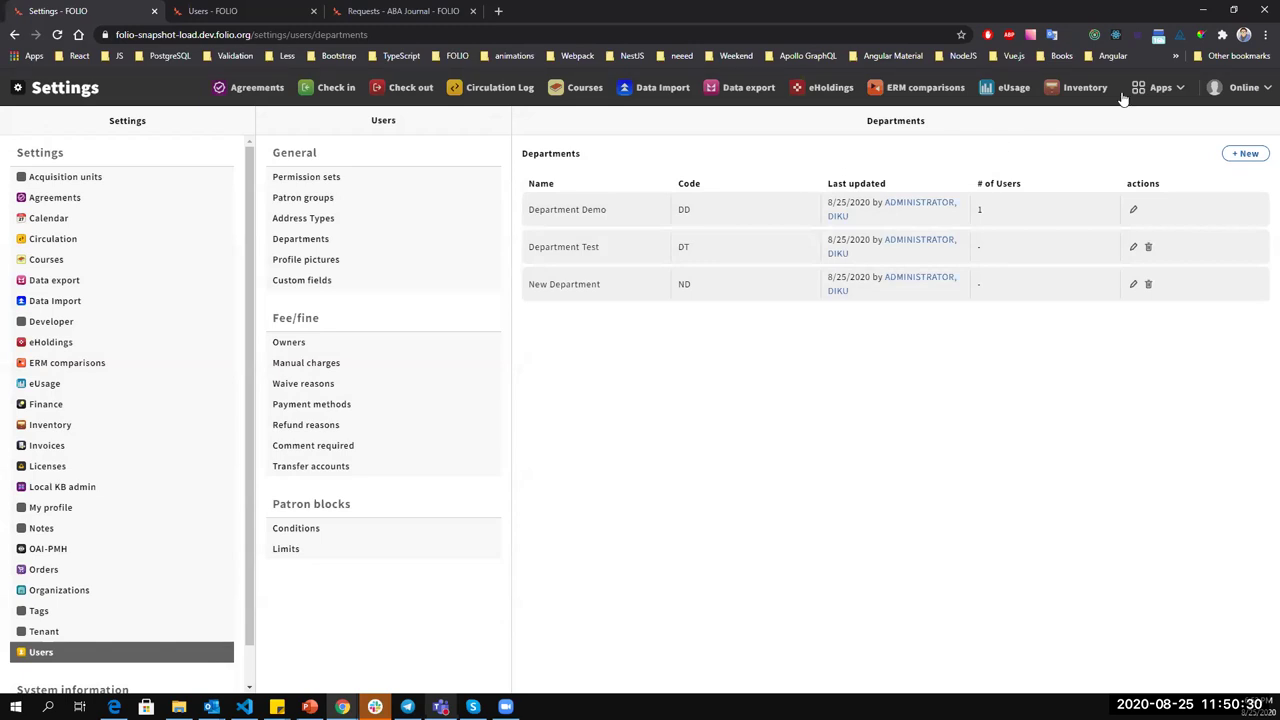
List the active users in the Users app and open the extended information of the second user listed.
{"action": "left_click", "coordinate": [1152, 88]}
{"action": "left_click", "coordinate": [970, 356]}
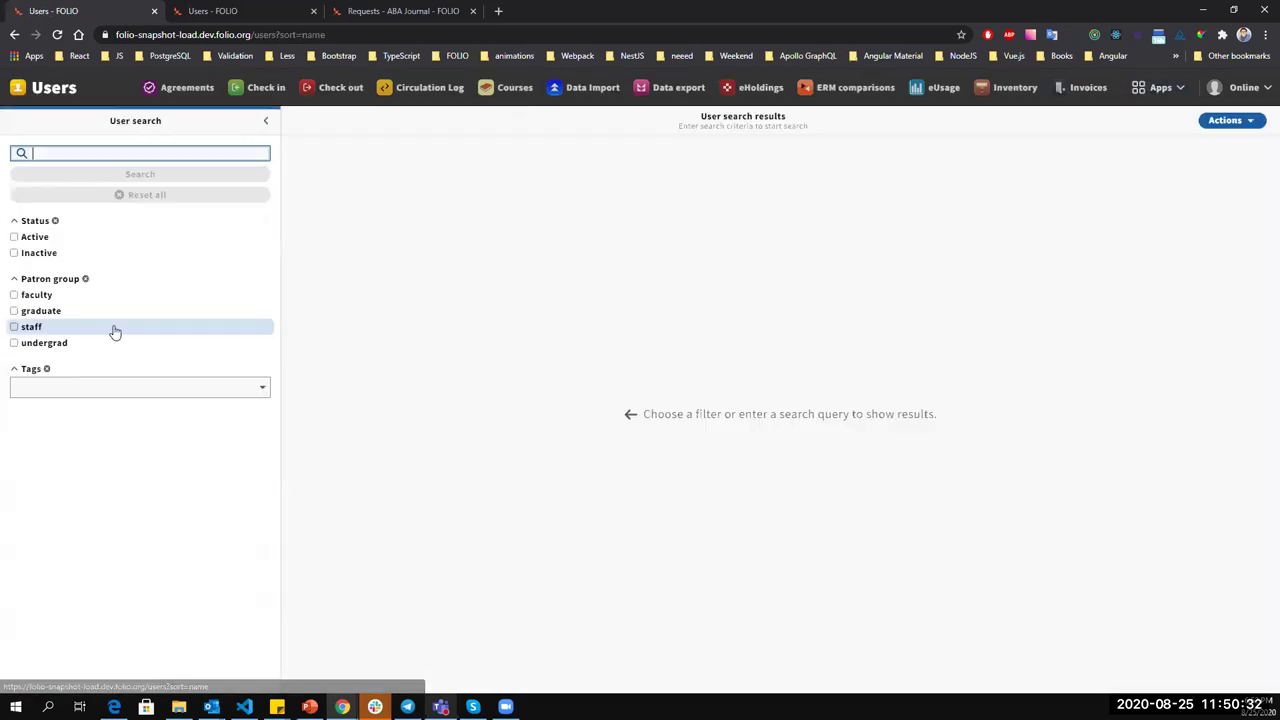
{"action": "left_click", "coordinate": [110, 237]}
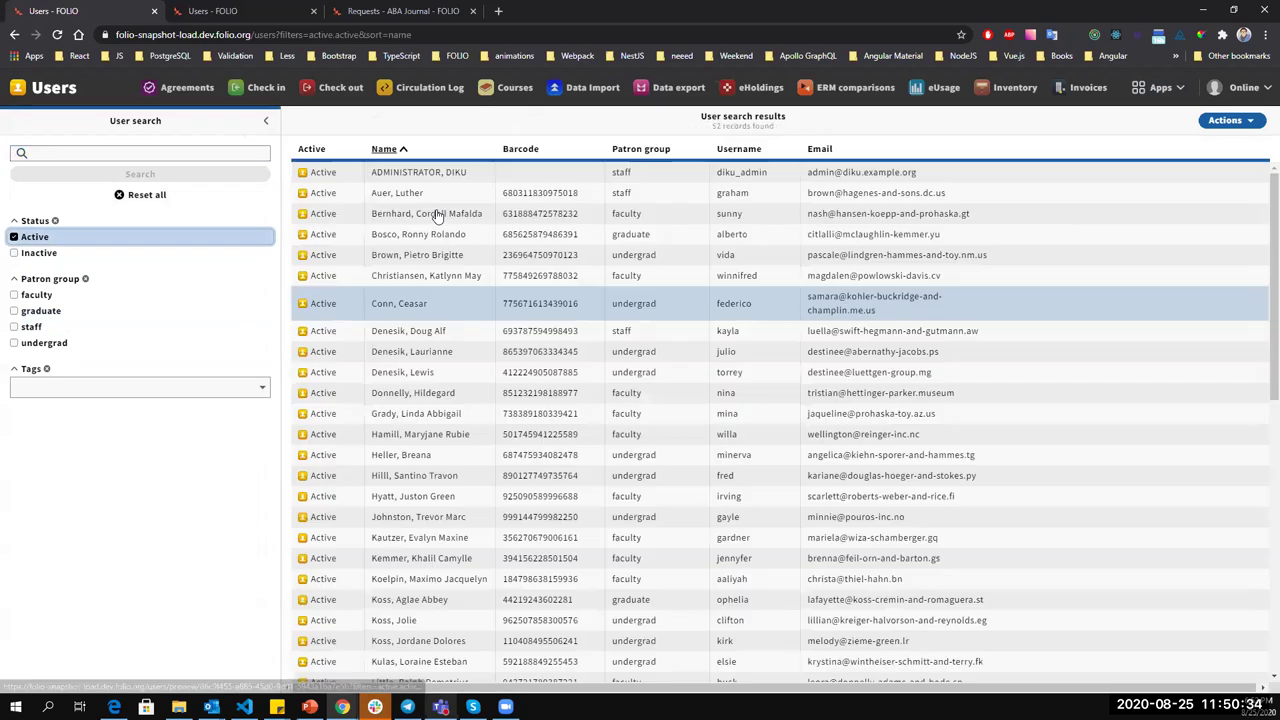
{"action": "left_click", "coordinate": [522, 195]}
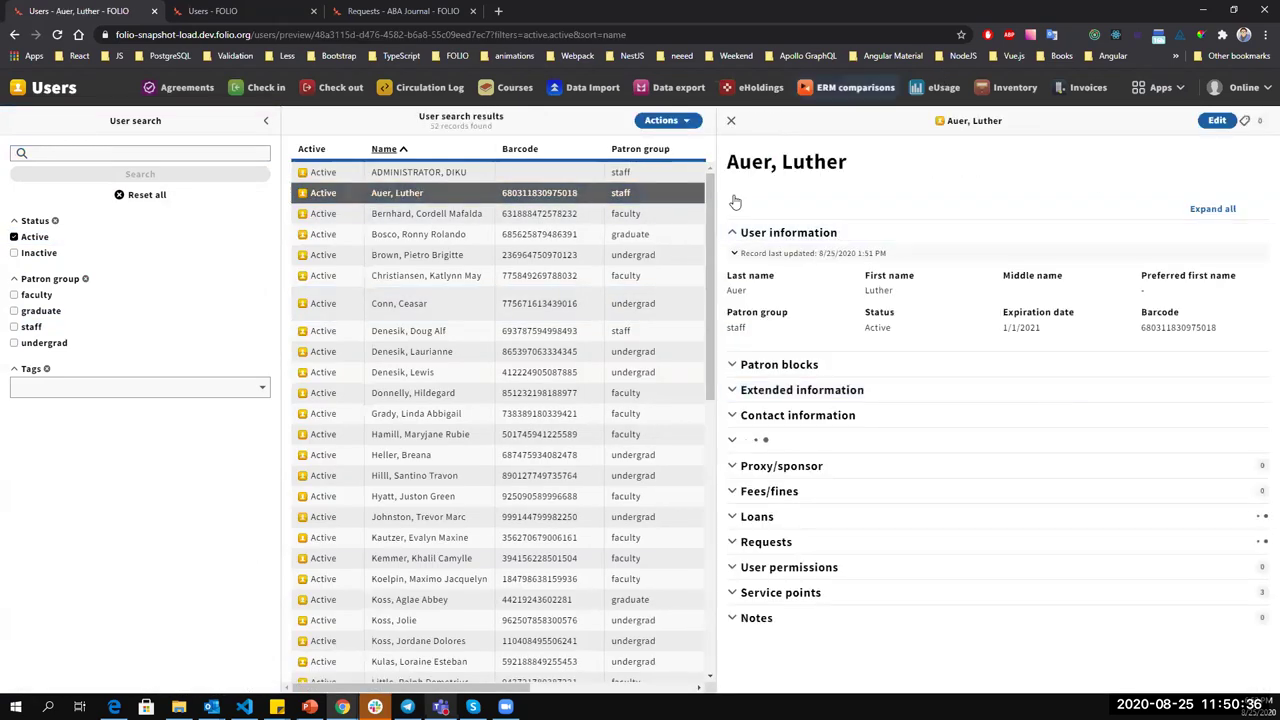
{"action": "left_click", "coordinate": [845, 390]}
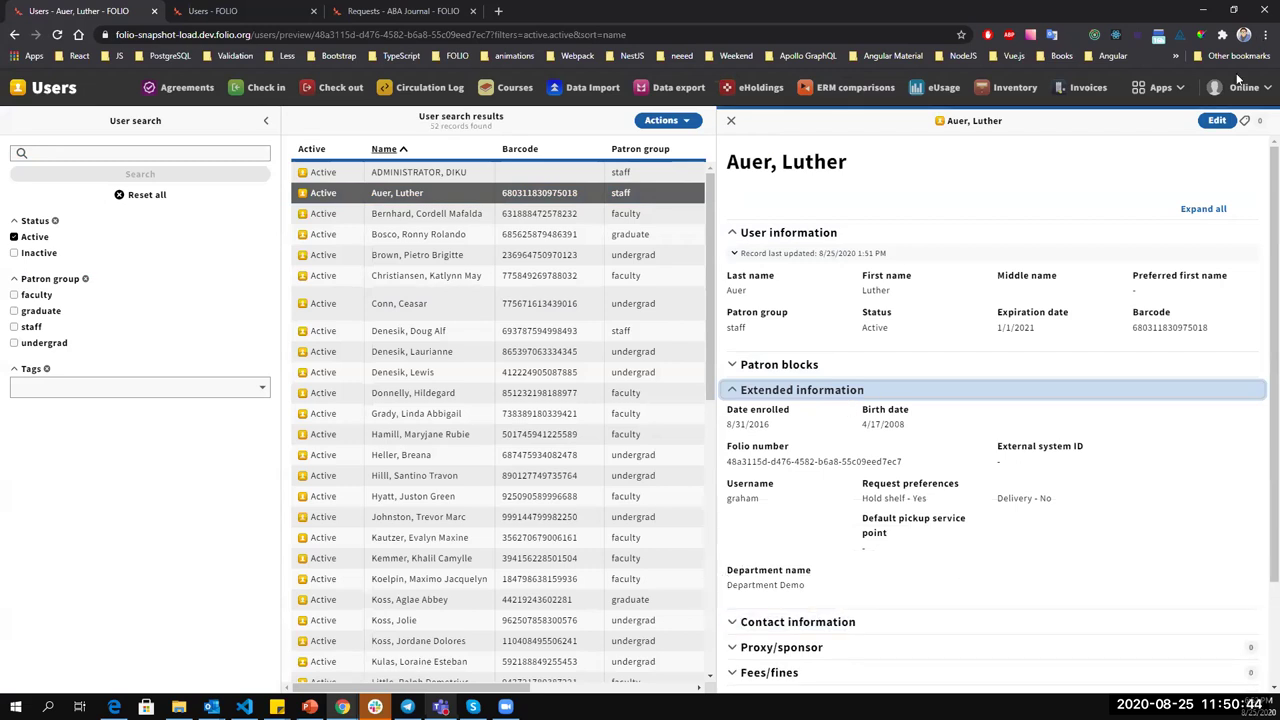
Add Department Test and New Department to the user's record, save it, and review the departments in the extended information.
{"action": "left_click", "coordinate": [1216, 120]}
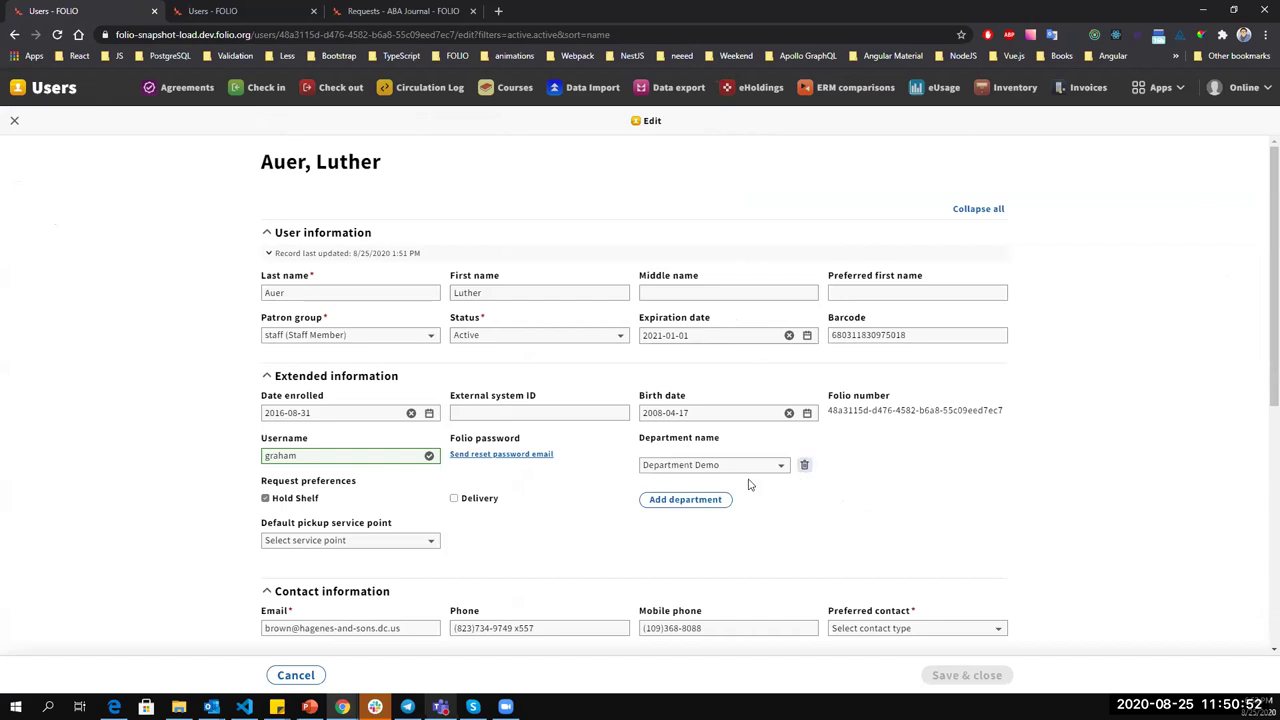
{"action": "left_click", "coordinate": [685, 499]}
{"action": "left_click", "coordinate": [712, 490]}
{"action": "left_click", "coordinate": [705, 537]}
{"action": "left_click", "coordinate": [705, 530]}
{"action": "left_click", "coordinate": [718, 515]}
{"action": "left_click", "coordinate": [710, 566]}
{"action": "left_click", "coordinate": [715, 552]}
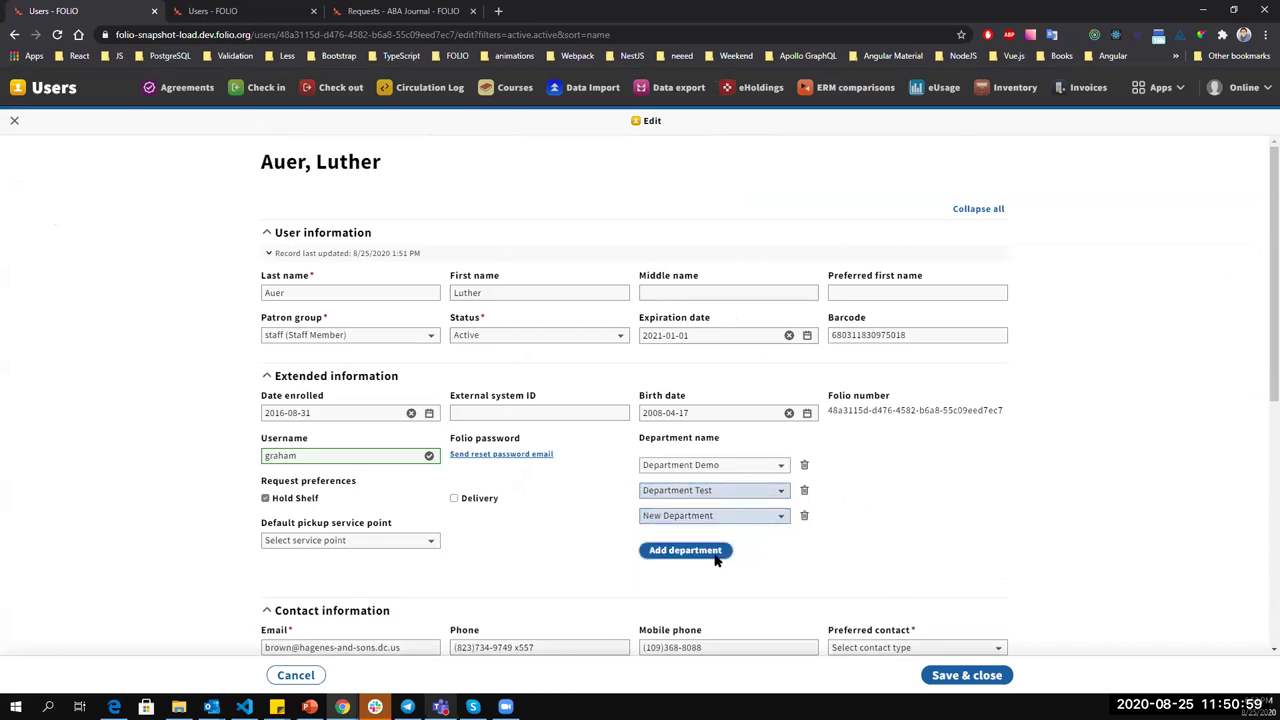
{"action": "left_click", "coordinate": [993, 677]}
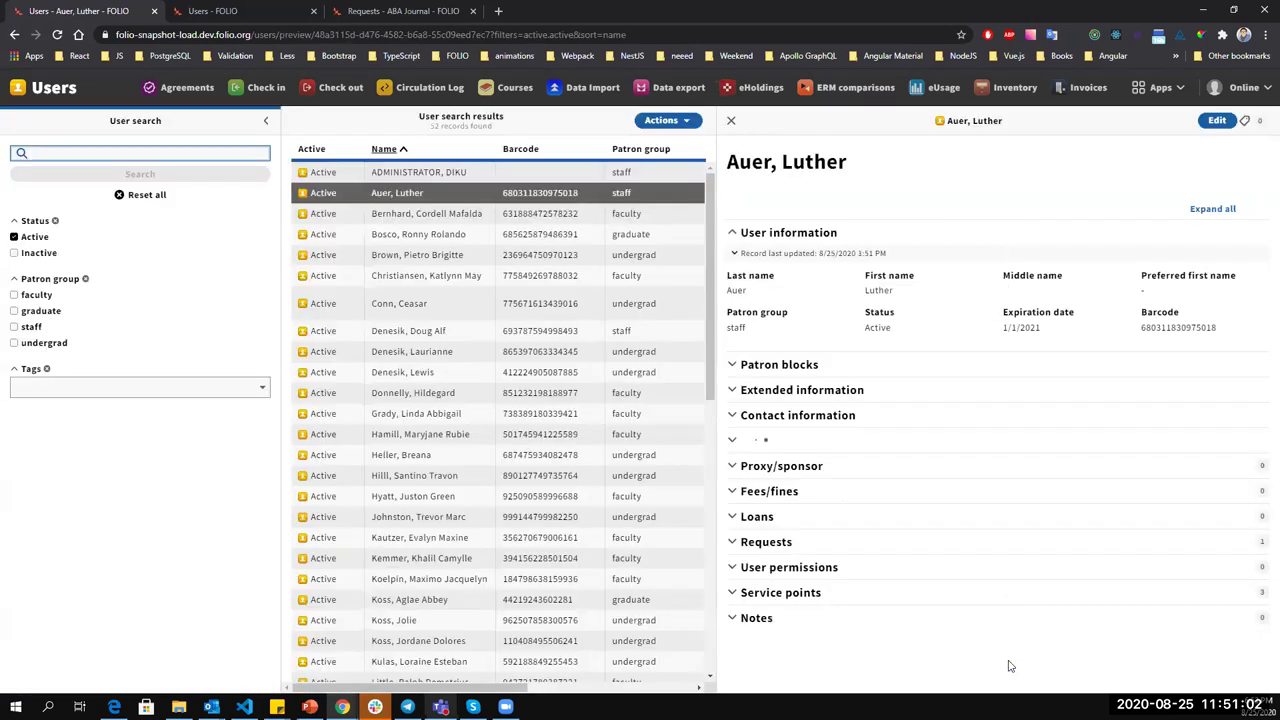
{"action": "left_click", "coordinate": [858, 400]}
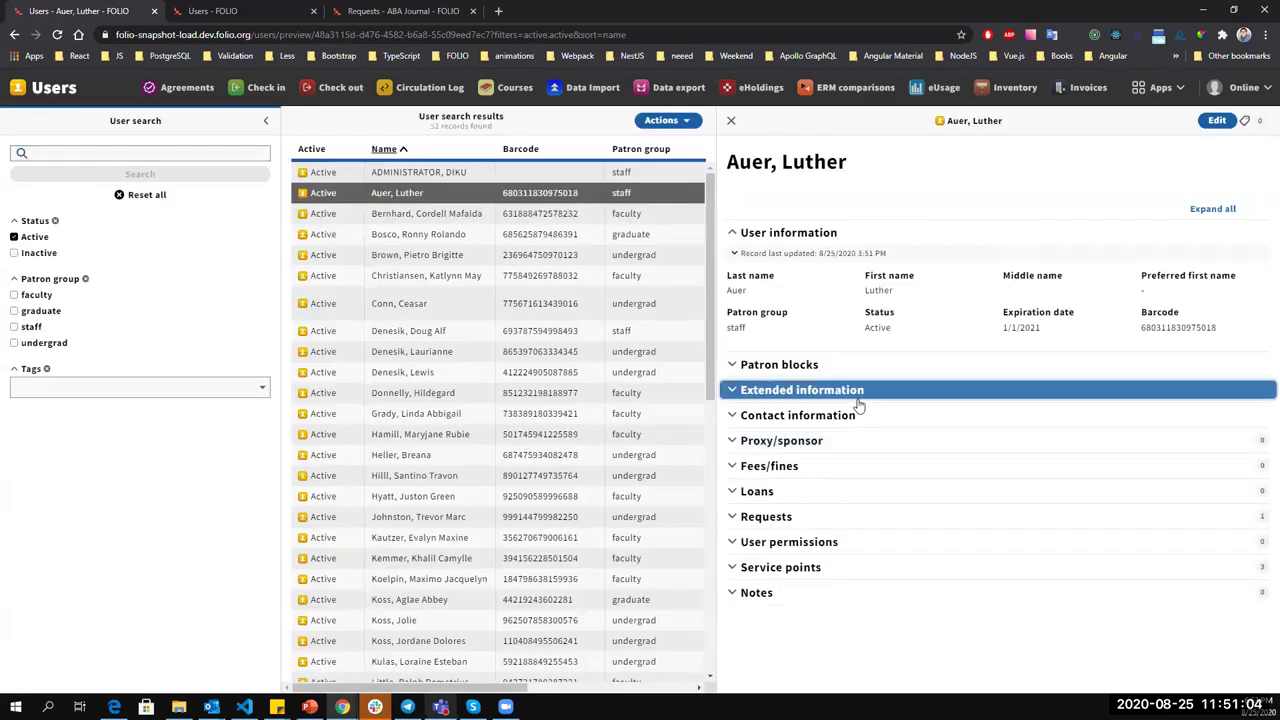
{"action": "scroll", "coordinate": [965, 502], "scroll_direction": "down", "scroll_amount": 2}
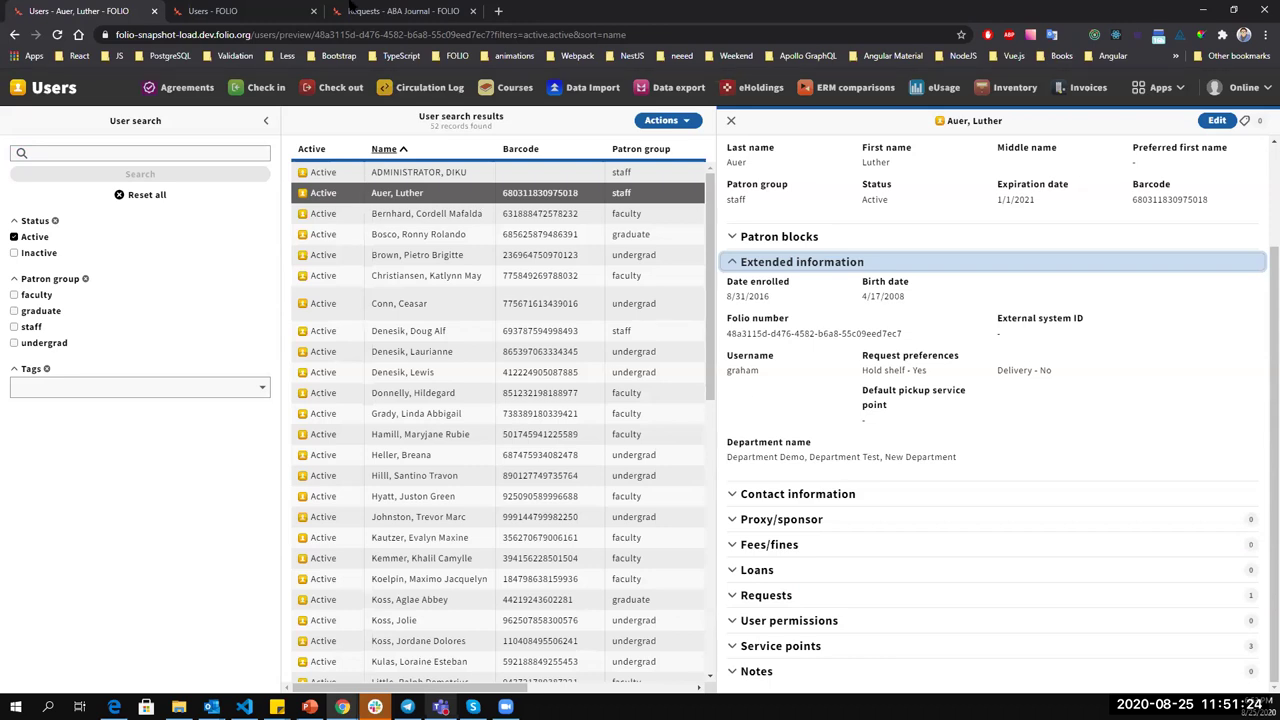
Sort the staff notes of the ABA Journal request by date, by title and details, and by type.
{"action": "left_click", "coordinate": [380, 10]}
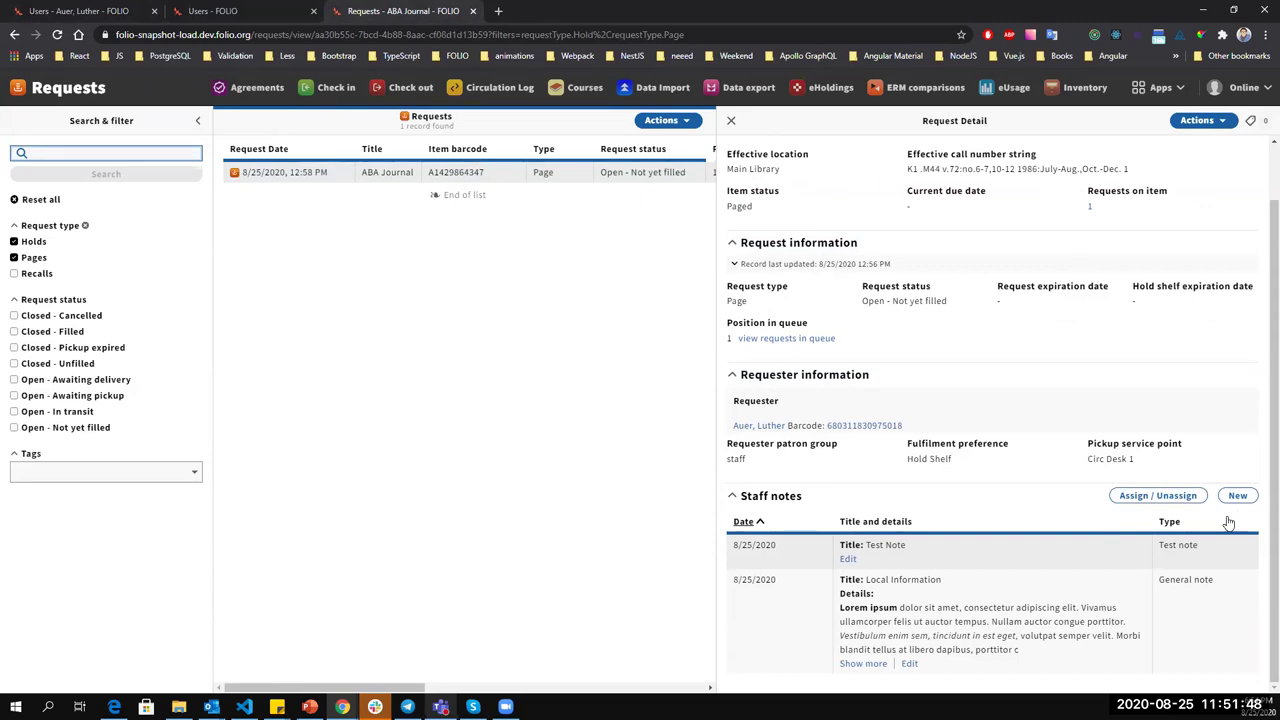
{"action": "left_click", "coordinate": [756, 527]}
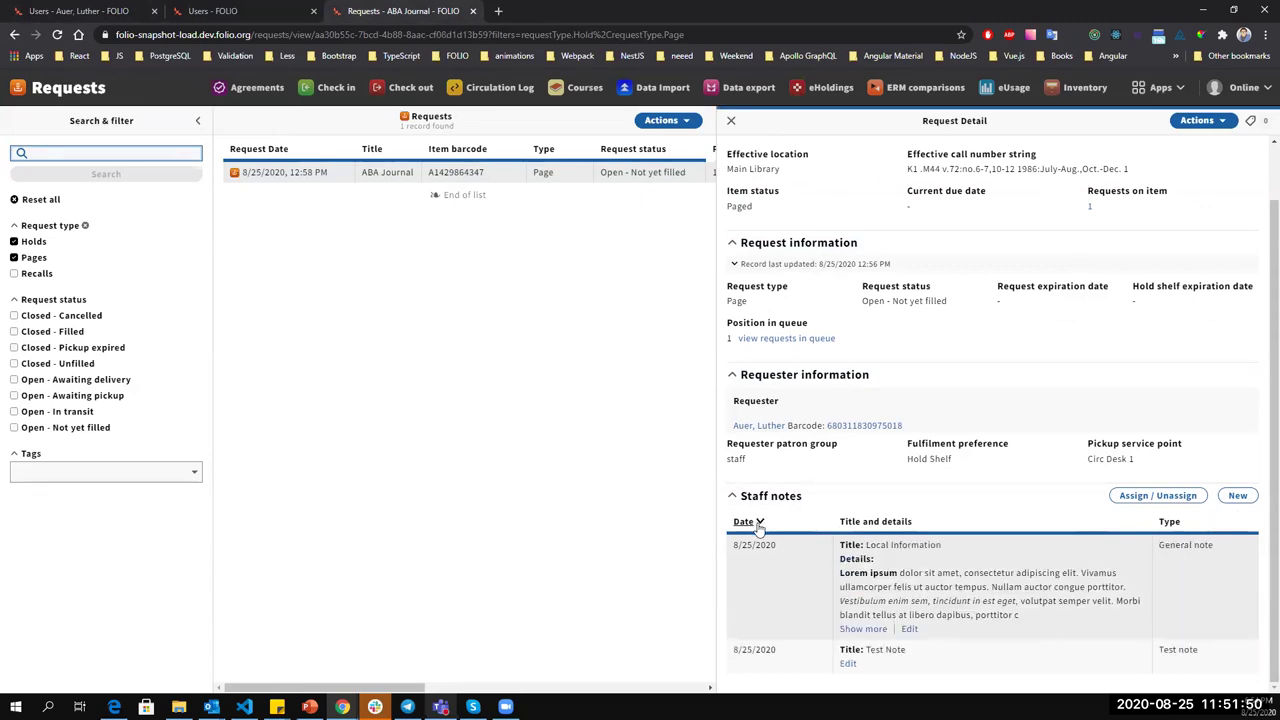
{"action": "left_click", "coordinate": [917, 521]}
{"action": "left_click", "coordinate": [917, 521]}
{"action": "left_click", "coordinate": [1178, 523]}
{"action": "left_click", "coordinate": [1180, 523]}
View the Local Information note in its edit form without changing it, and expand and collapse its full details in the staff notes.
{"action": "left_click", "coordinate": [912, 631]}
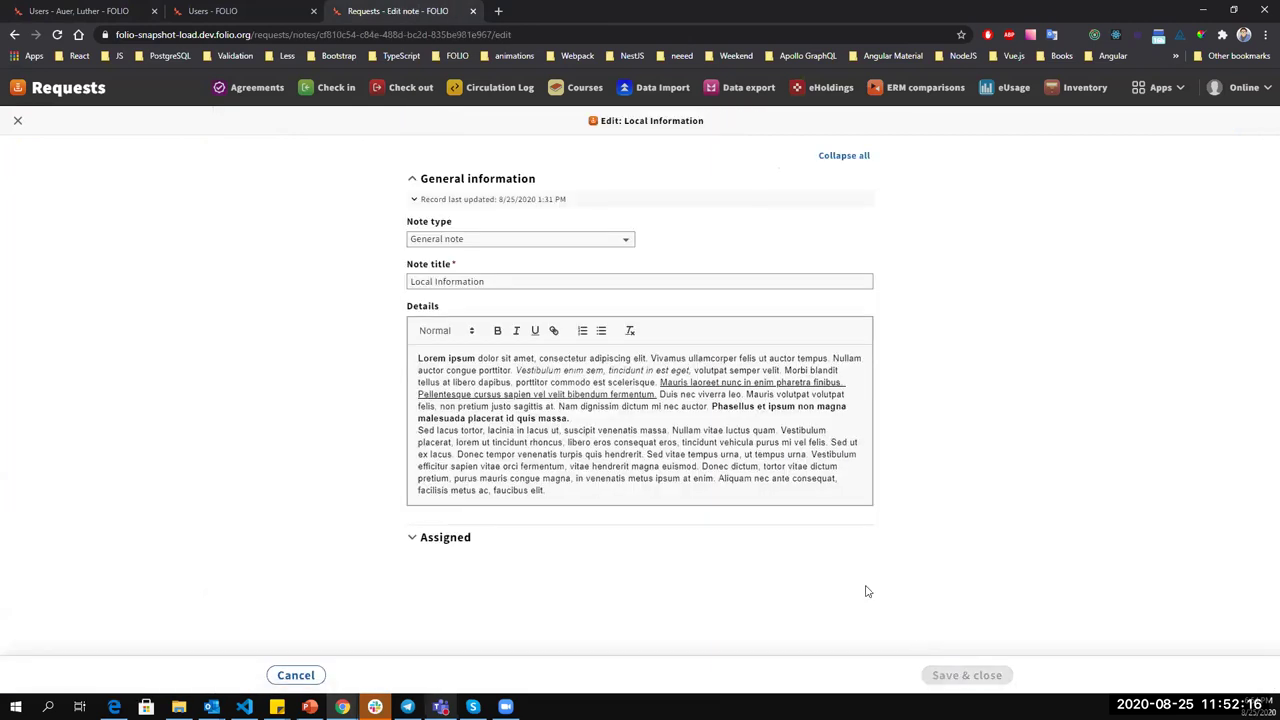
{"action": "left_click", "coordinate": [17, 121]}
{"action": "scroll", "coordinate": [1029, 486], "scroll_direction": "down", "scroll_amount": 1}
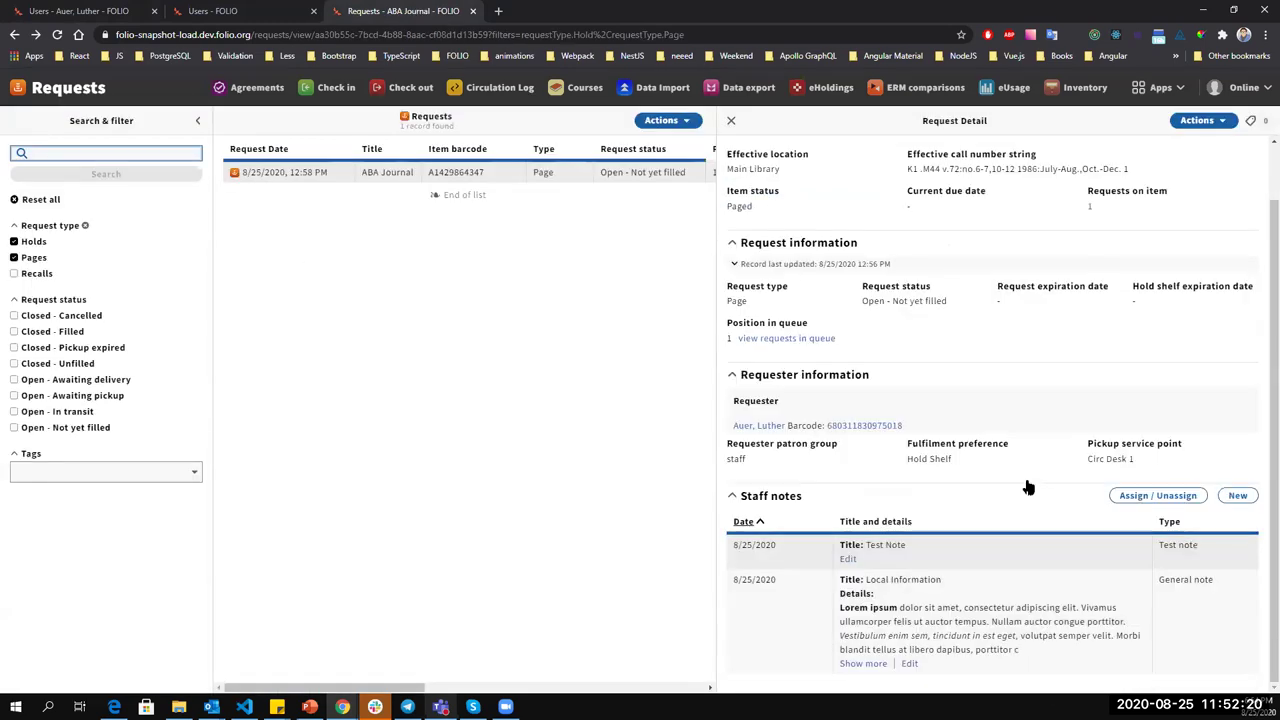
{"action": "left_click", "coordinate": [884, 666]}
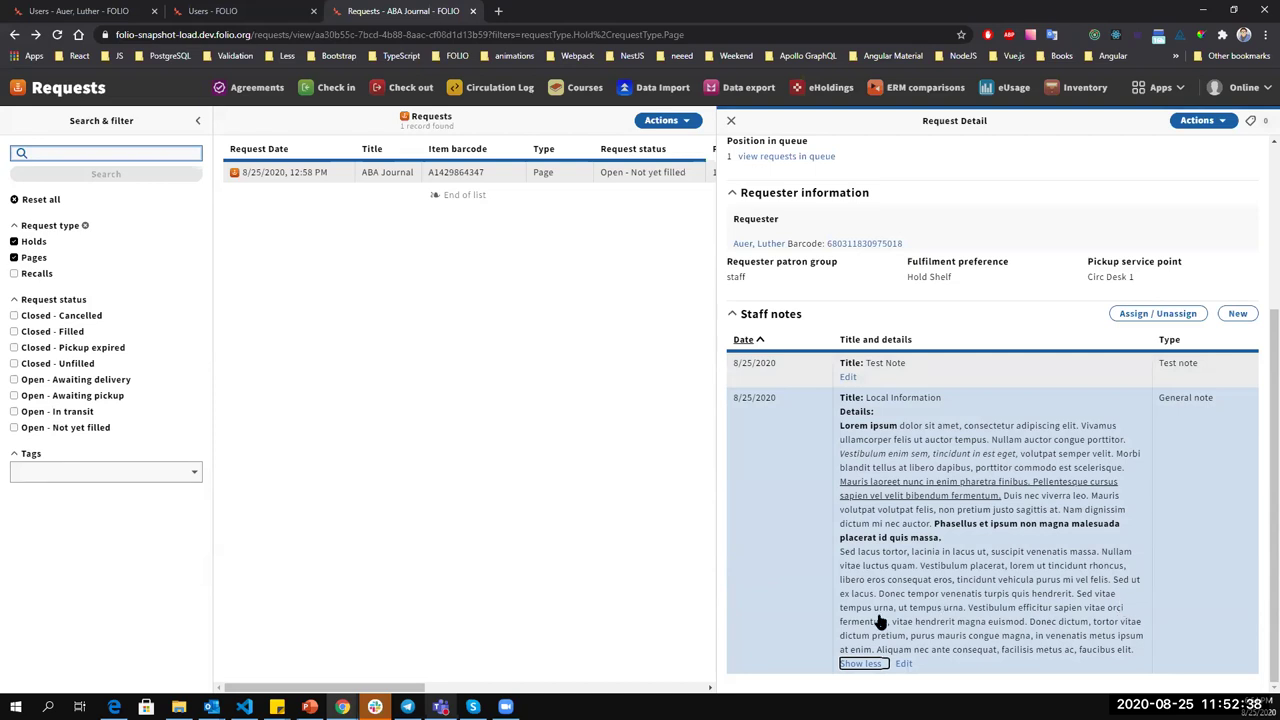
{"action": "left_click", "coordinate": [857, 664]}
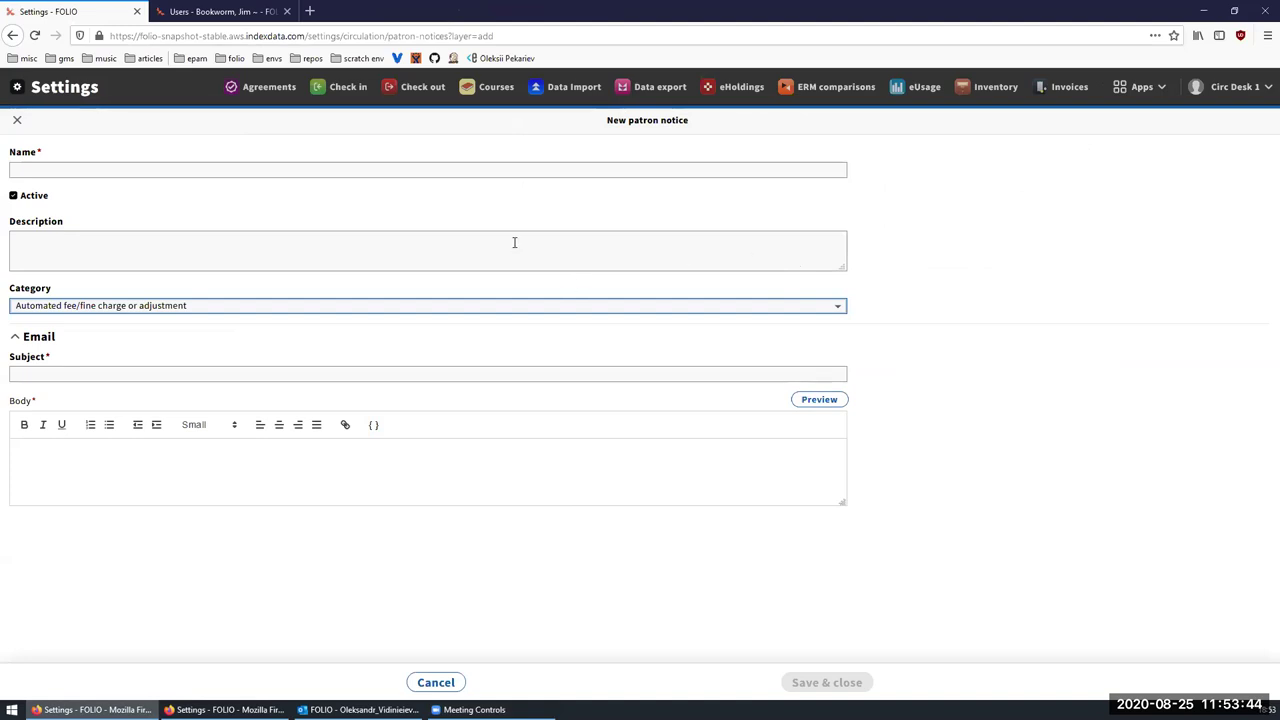
Start a new patron notice template with the category Automated fee/fine charge or adjustment and open the token selection for its body.
{"action": "left_click", "coordinate": [16, 121]}
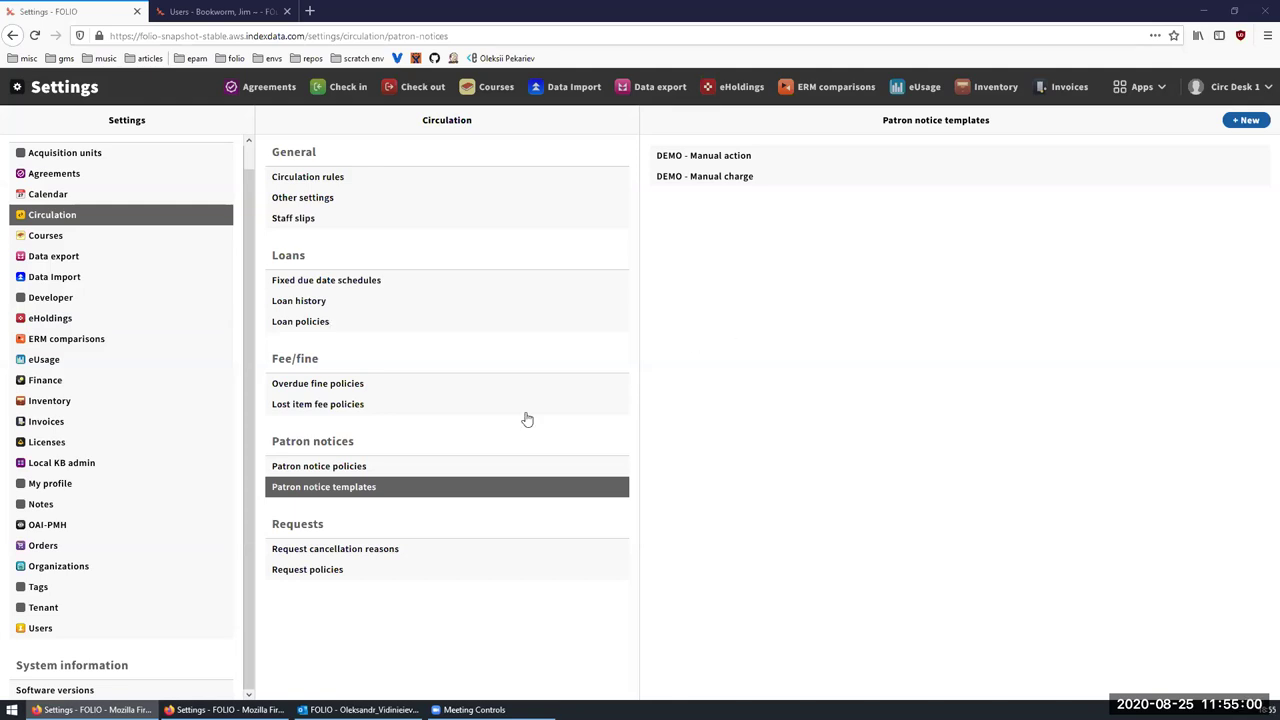
{"action": "left_click", "coordinate": [1245, 121]}
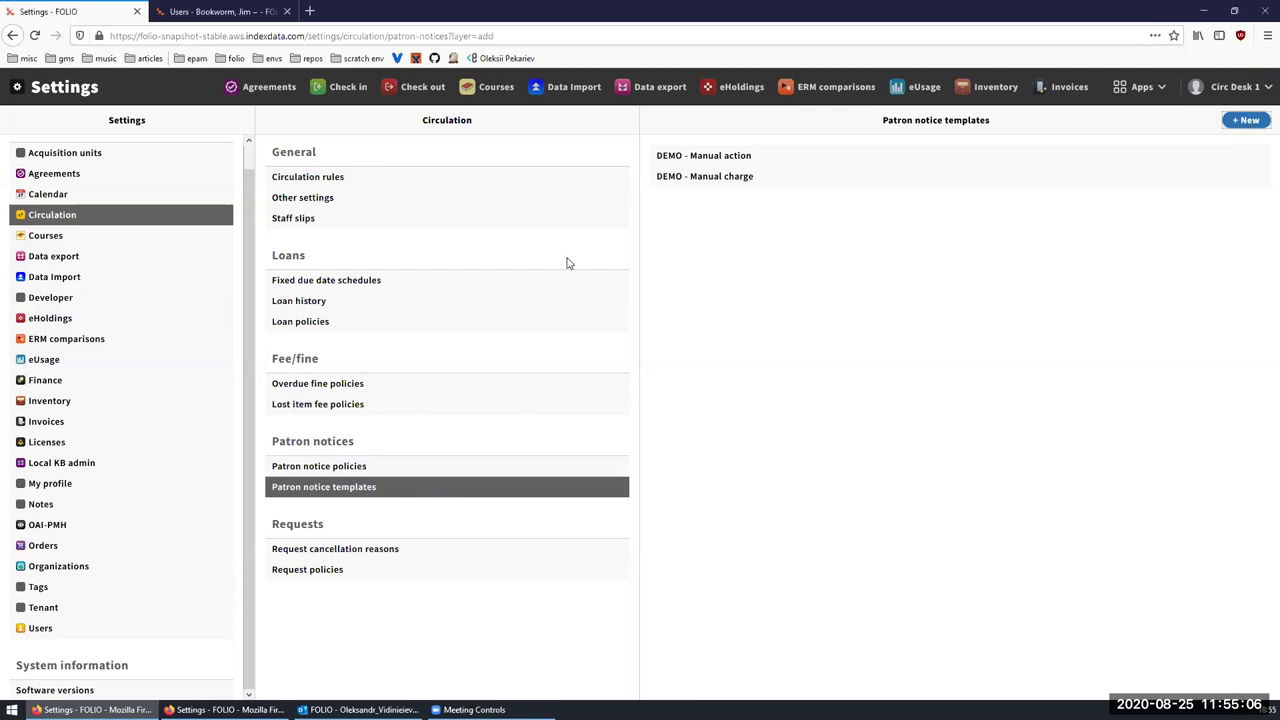
{"action": "left_click", "coordinate": [205, 308]}
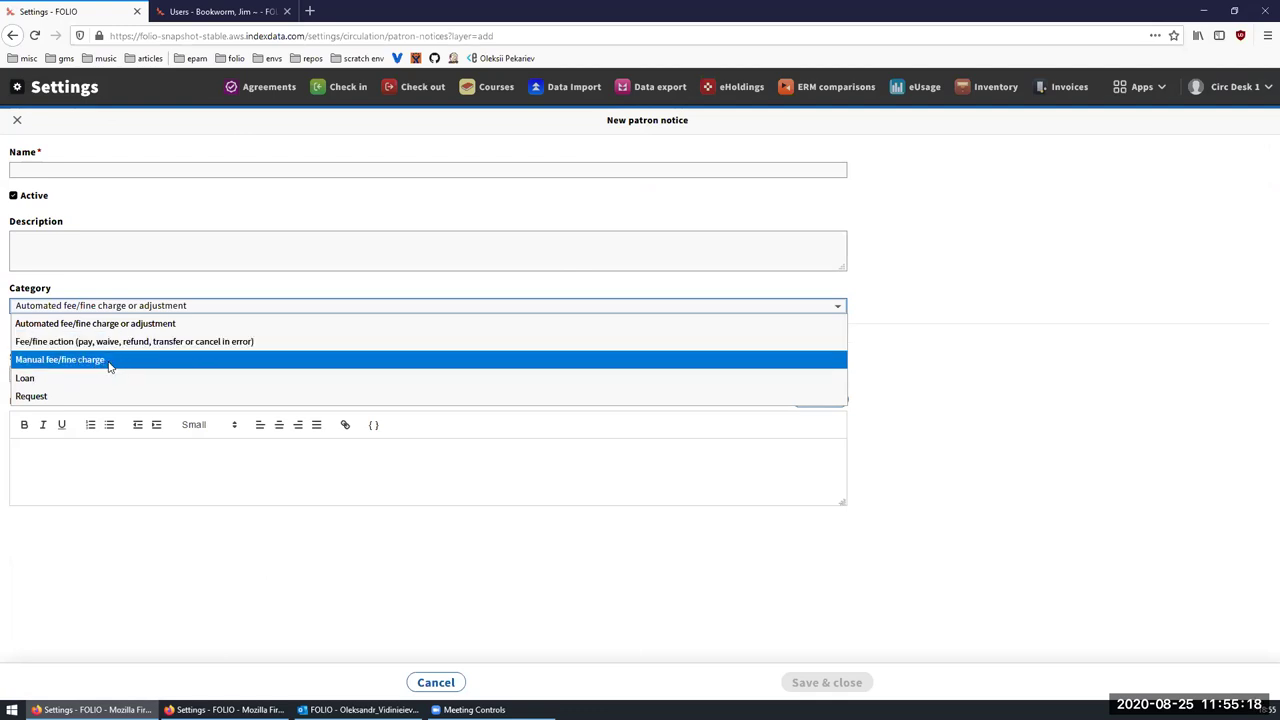
{"action": "left_click", "coordinate": [154, 325]}
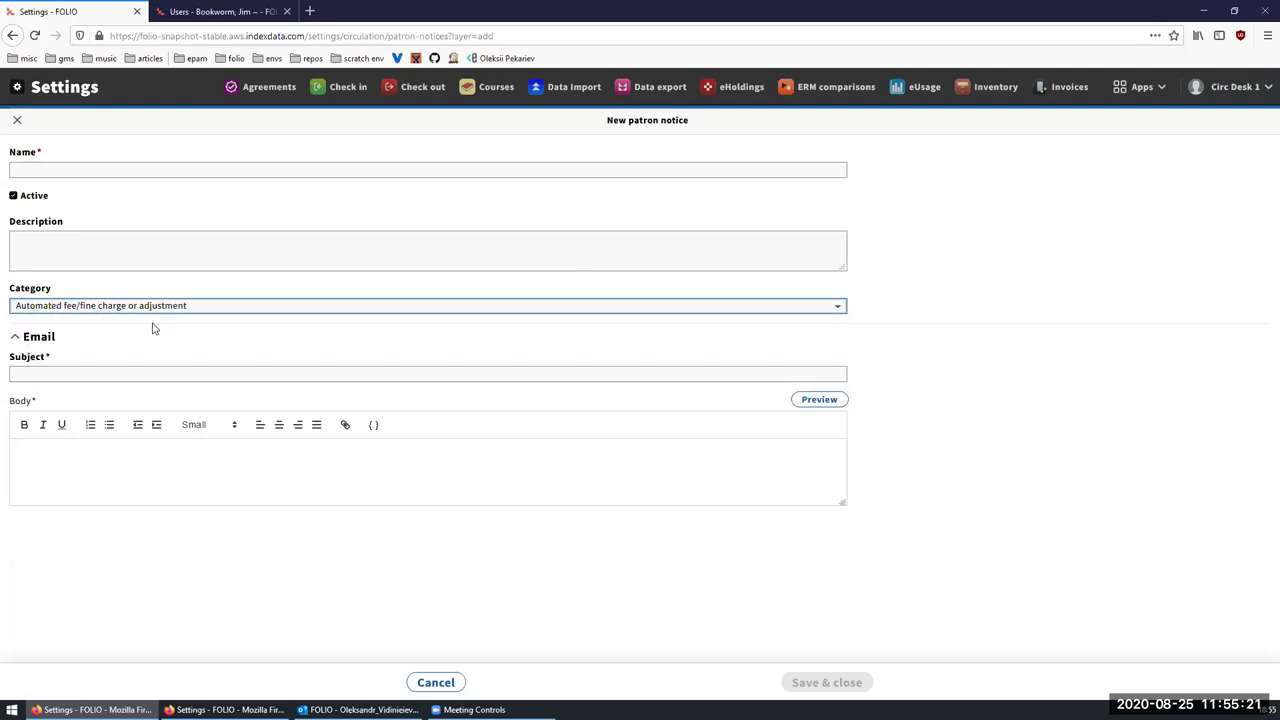
{"action": "left_click", "coordinate": [373, 428]}
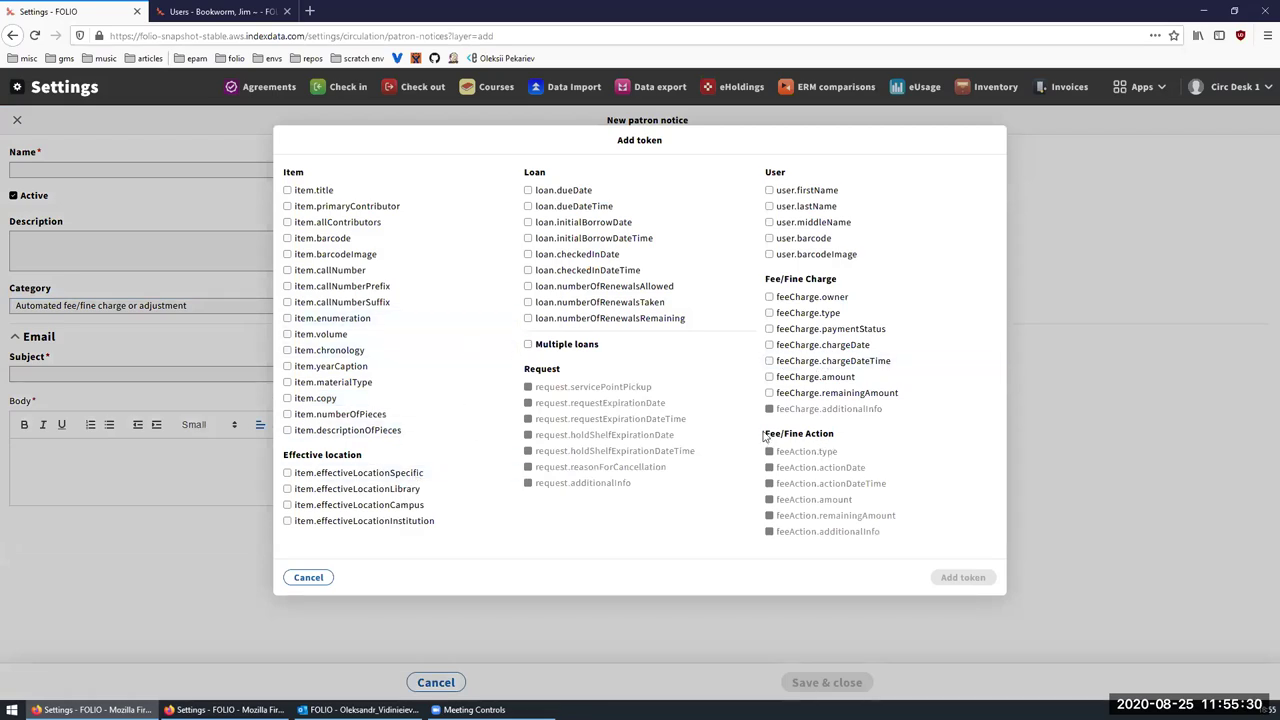
Inspect the Fee/Fine Action tokens, change the notice category to Fee/fine action (pay, waive, refund, transfer or cancel in error), and reopen the body's token selection.
{"action": "left_click_drag", "start_coordinate": [764, 433], "coordinate": [906, 526]}
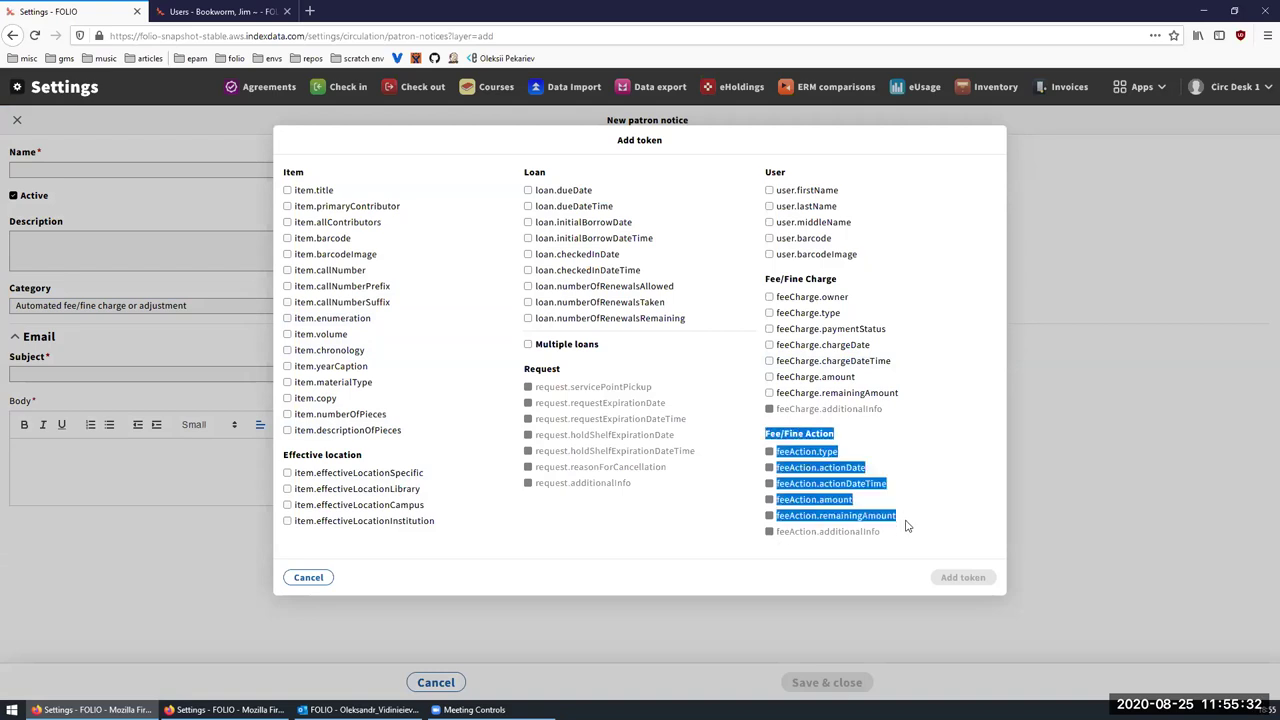
{"action": "left_click", "coordinate": [215, 583]}
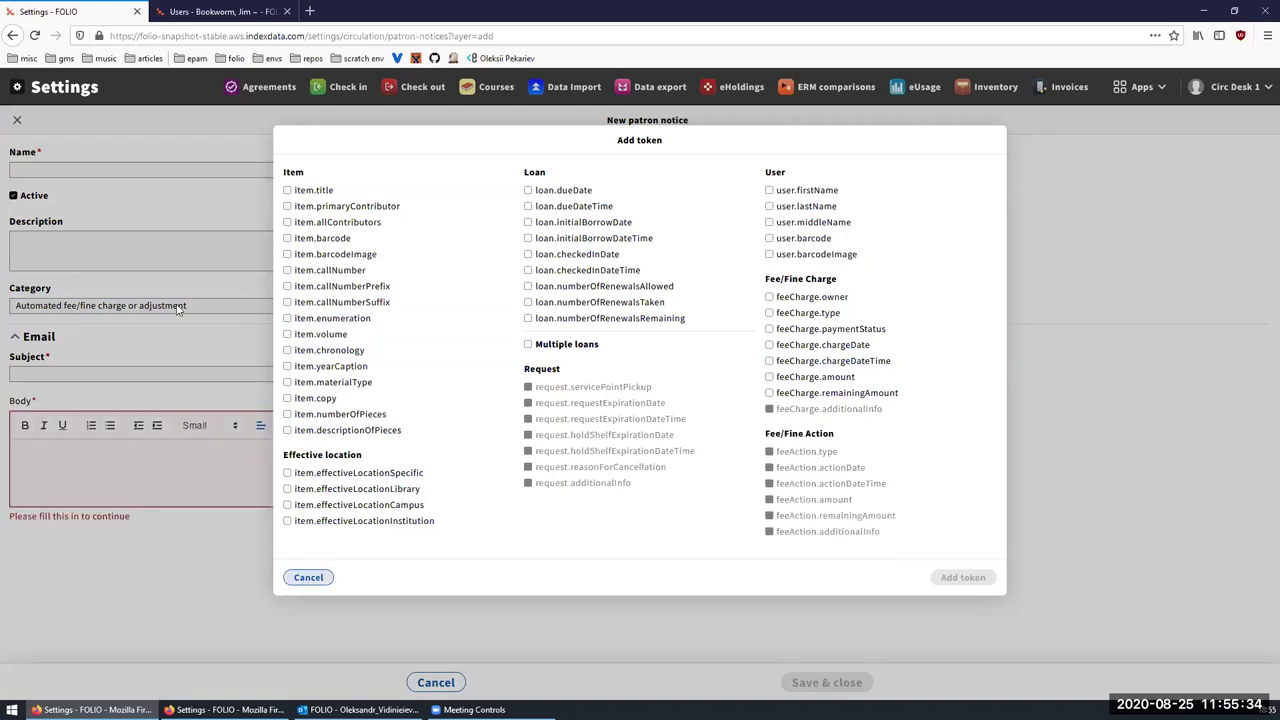
{"action": "left_click", "coordinate": [178, 309]}
{"action": "left_click", "coordinate": [163, 306]}
{"action": "left_click", "coordinate": [130, 341]}
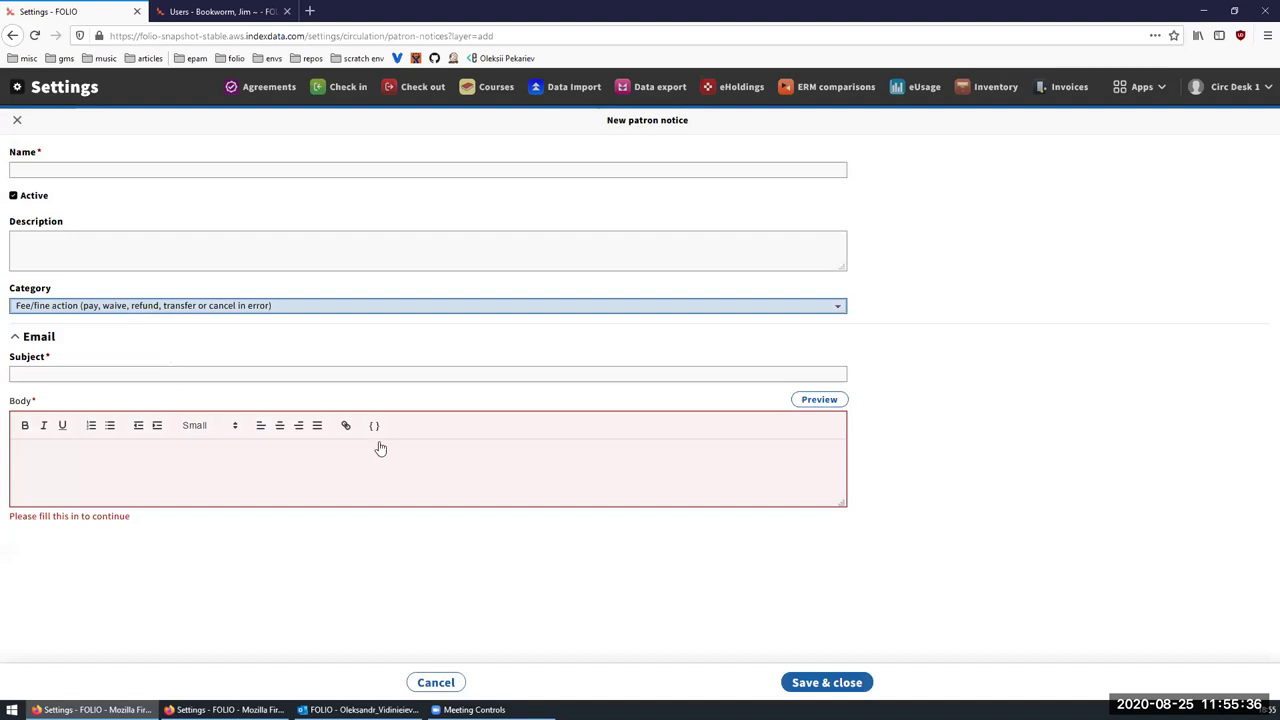
{"action": "left_click", "coordinate": [373, 427]}
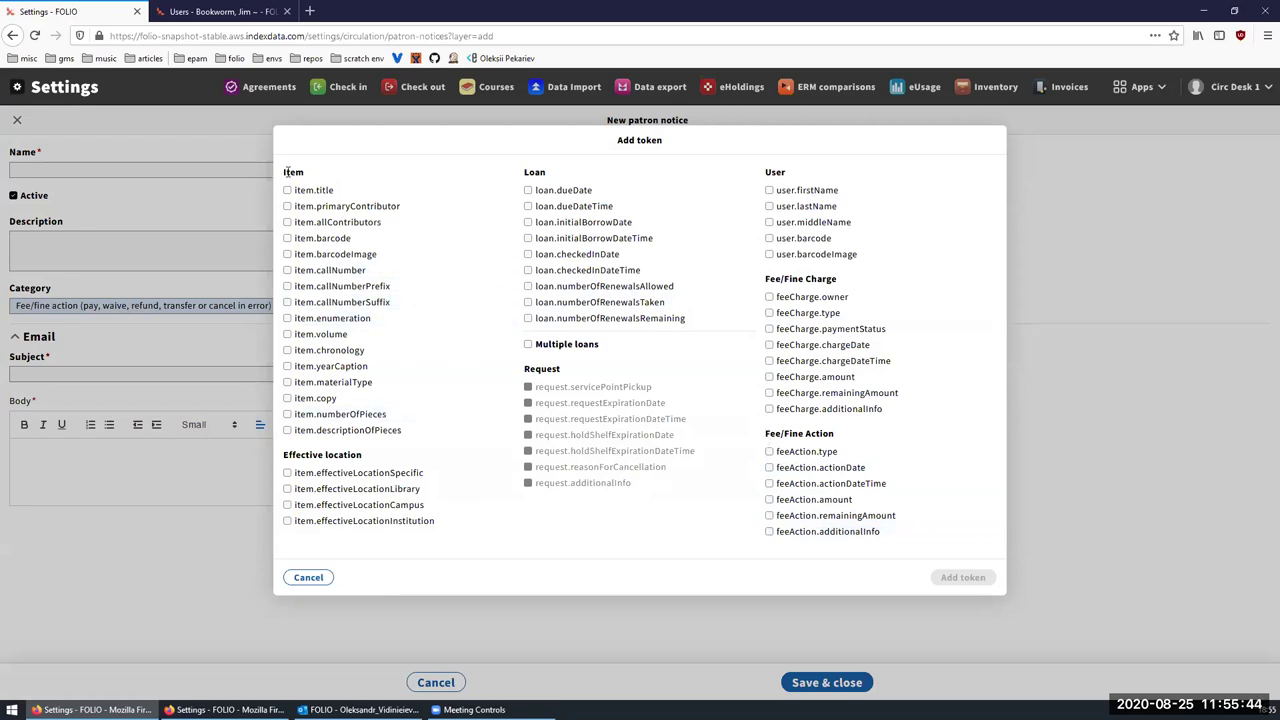
Review the tokens offered for the fee/fine action category, dismiss the token selection, and close the new patron notice without saving.
{"action": "left_click_drag", "start_coordinate": [288, 172], "coordinate": [894, 531]}
{"action": "left_click", "coordinate": [675, 568]}
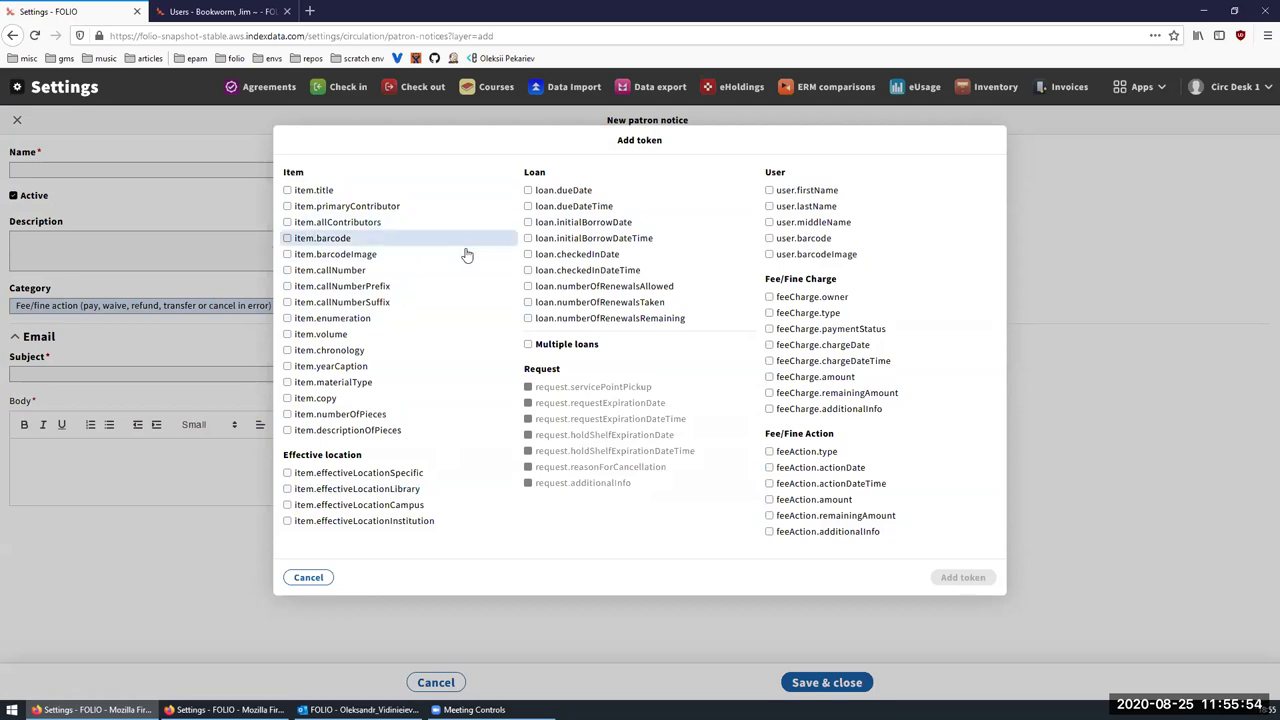
{"action": "left_click", "coordinate": [309, 579]}
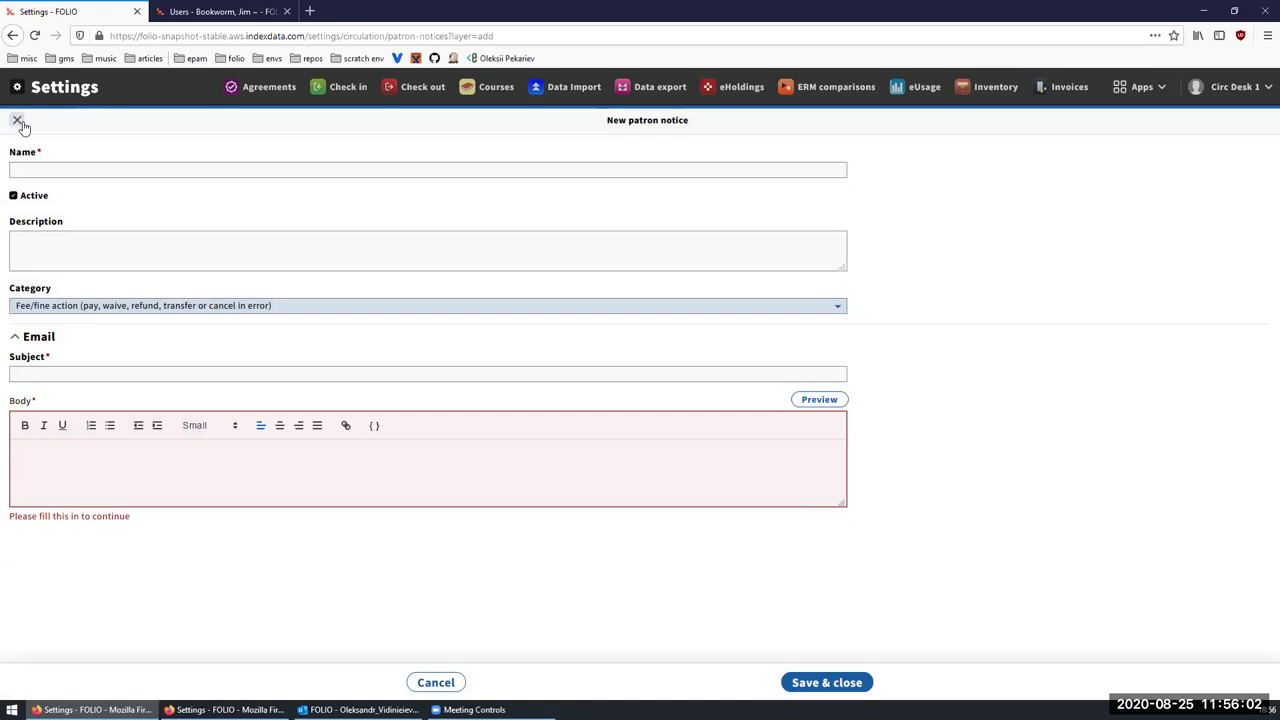
{"action": "left_click", "coordinate": [17, 121]}
{"action": "left_click", "coordinate": [526, 207]}
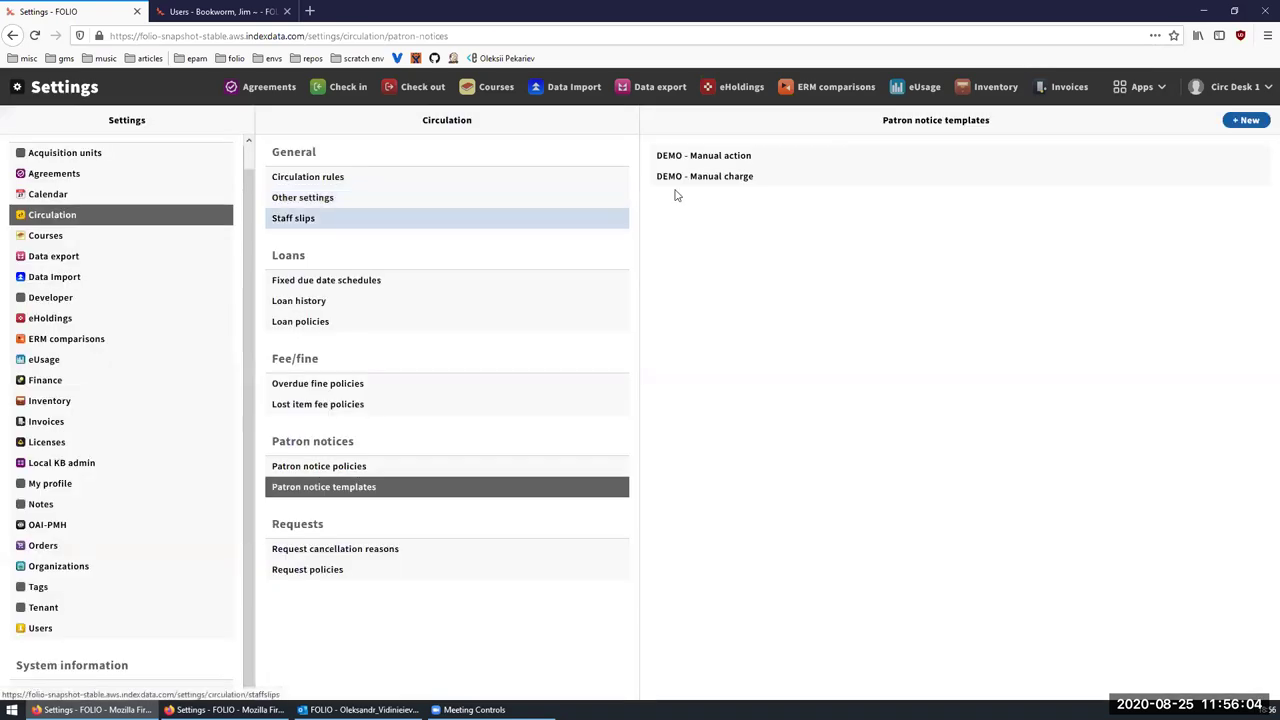
Preview the DEMO - Manual charge notice template through its Fee charge section and close the preview.
{"action": "left_click", "coordinate": [753, 180]}
{"action": "left_click", "coordinate": [1154, 315]}
{"action": "scroll", "coordinate": [788, 375], "scroll_direction": "down", "scroll_amount": 5}
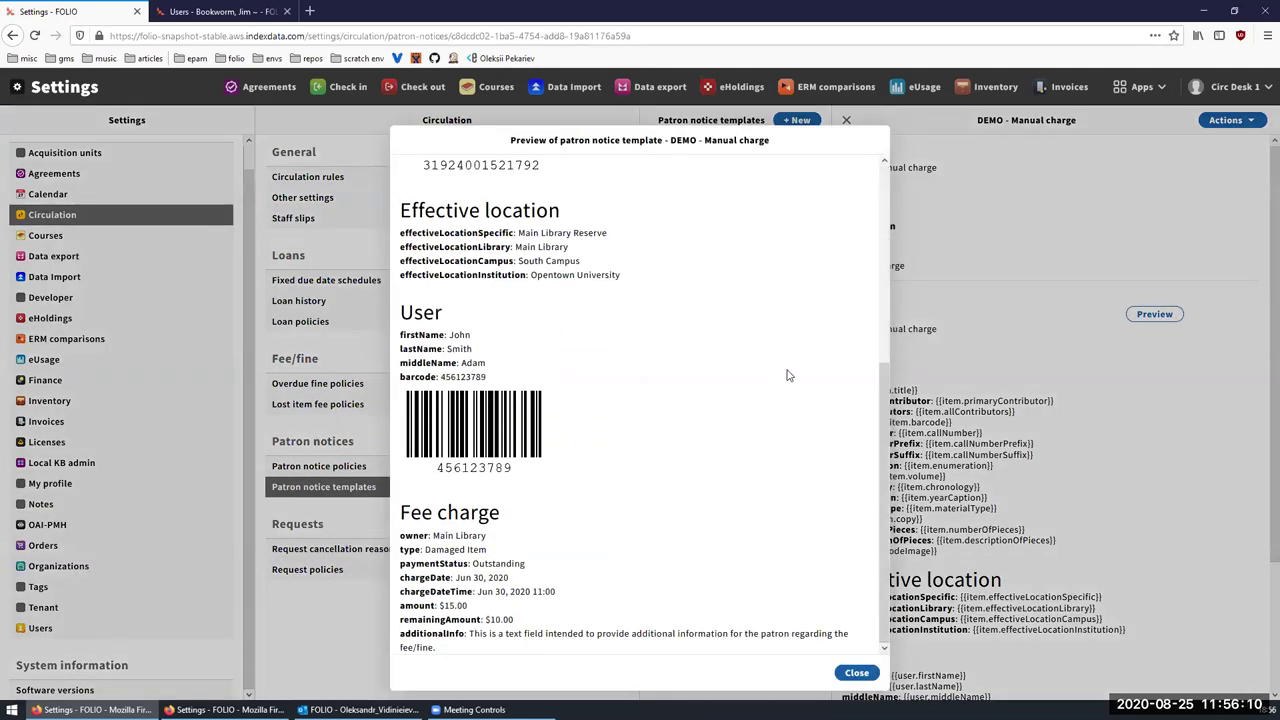
{"action": "scroll", "coordinate": [820, 420], "scroll_direction": "up", "scroll_amount": 5}
{"action": "left_click", "coordinate": [857, 672]}
Preview the DEMO - Manual action notice template, examine its Fee action section, close the preview, and look over the template's body tokens.
{"action": "left_click", "coordinate": [812, 156]}
{"action": "left_click", "coordinate": [1152, 315]}
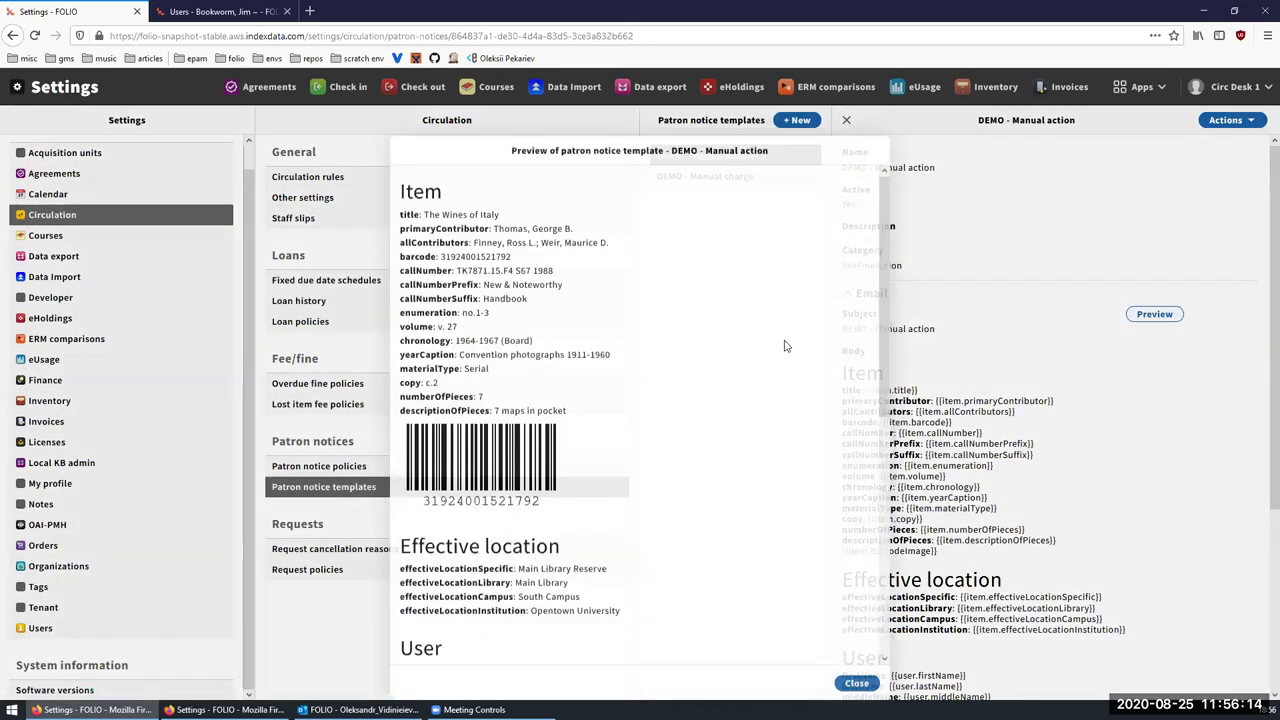
{"action": "scroll", "coordinate": [785, 346], "scroll_direction": "down", "scroll_amount": 5}
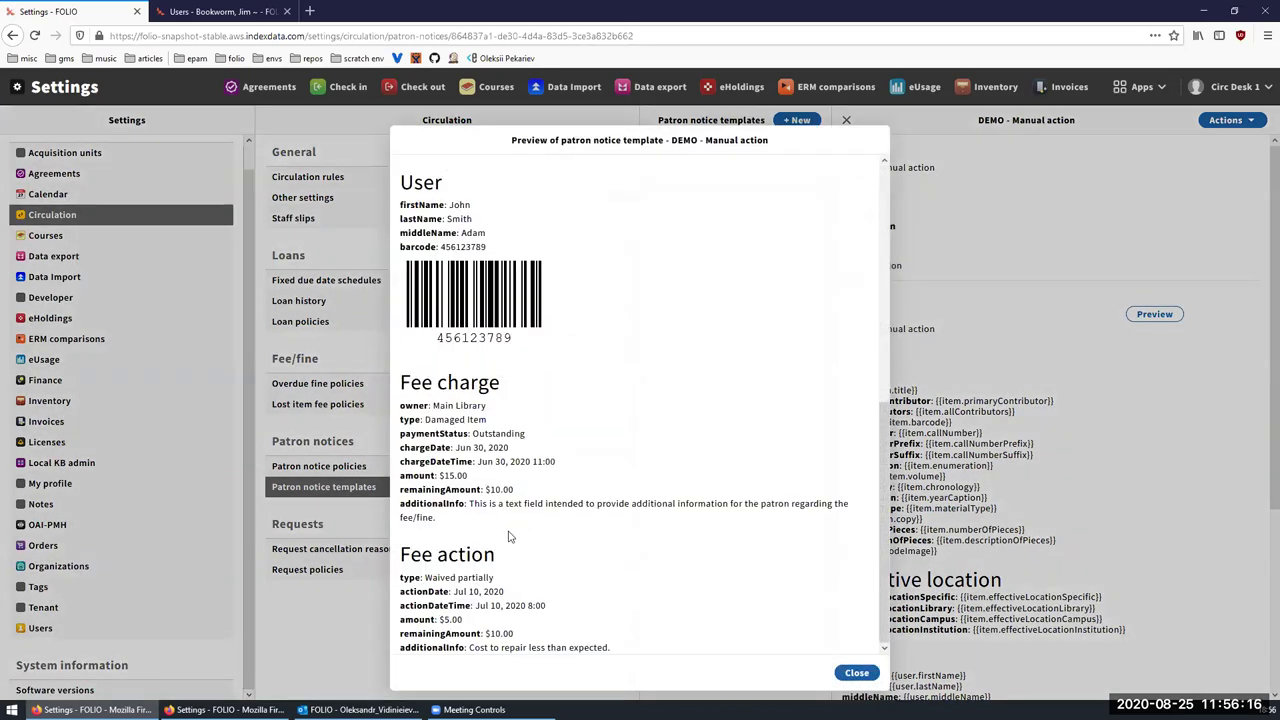
{"action": "left_click_drag", "start_coordinate": [607, 626], "coordinate": [632, 651]}
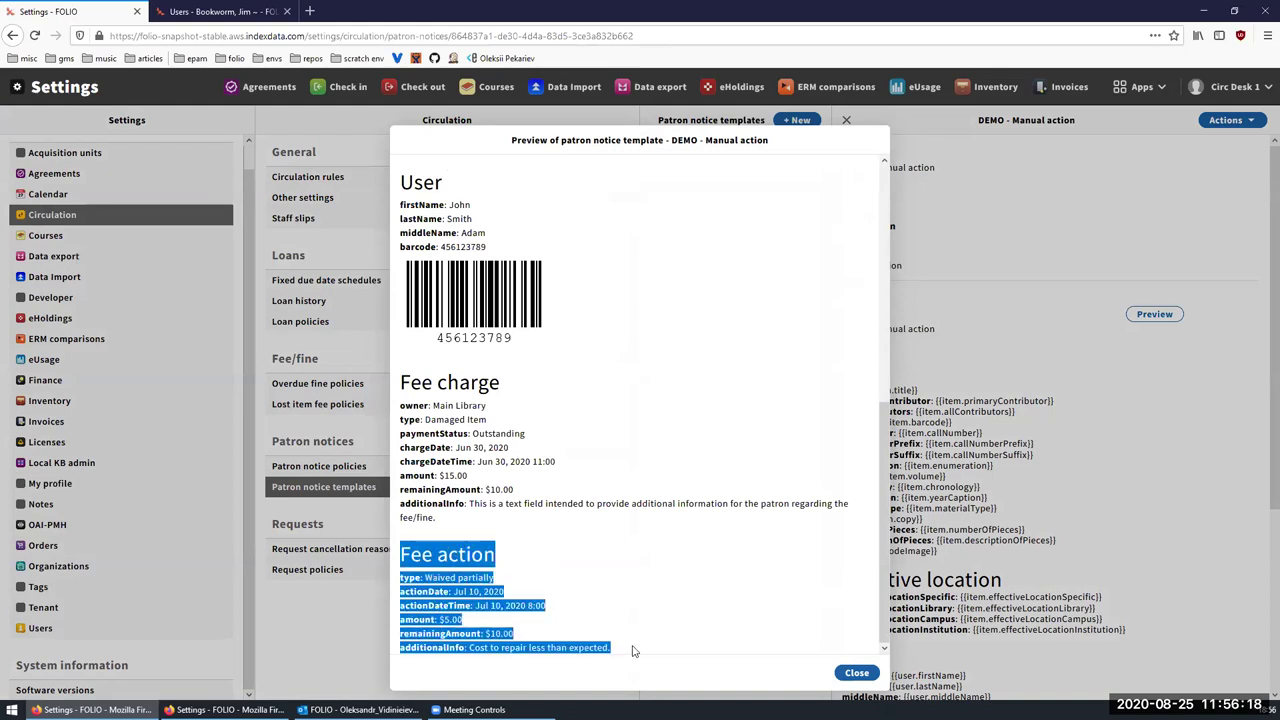
{"action": "left_click", "coordinate": [581, 629]}
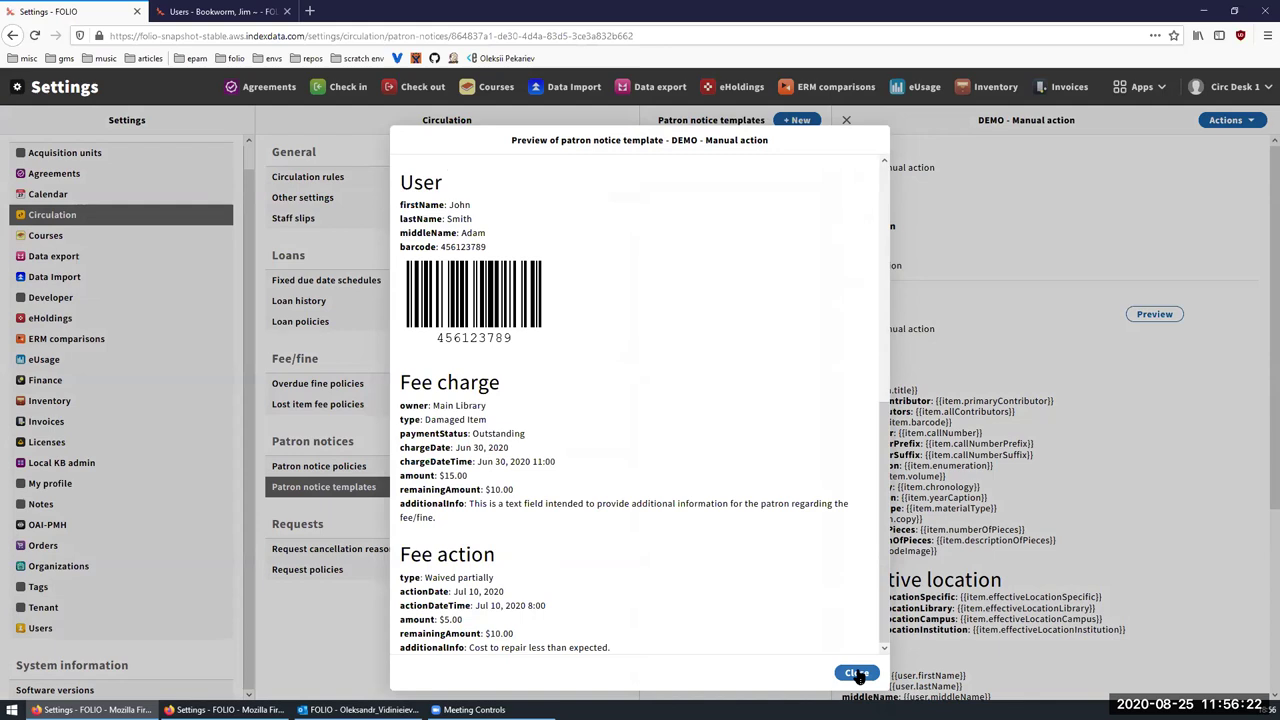
{"action": "left_click", "coordinate": [858, 673]}
{"action": "scroll", "coordinate": [1120, 364], "scroll_direction": "down", "scroll_amount": 3}
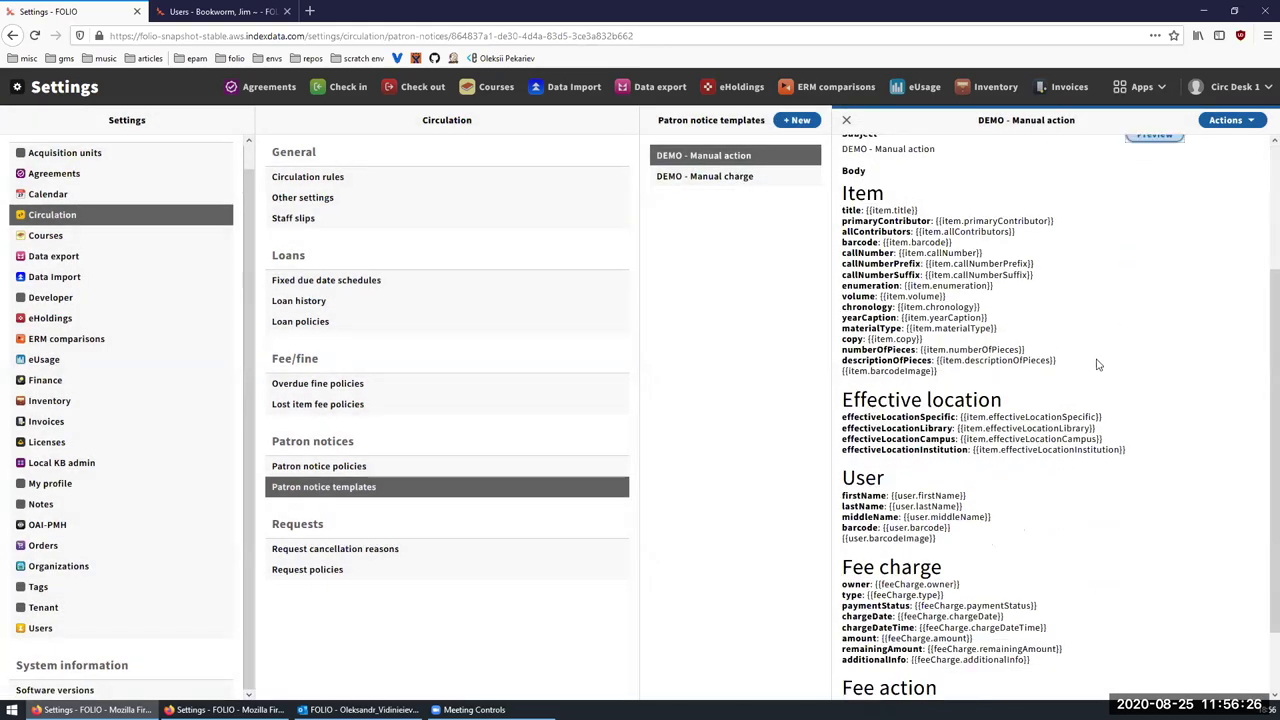
{"action": "scroll", "coordinate": [1043, 349], "scroll_direction": "up", "scroll_amount": 3}
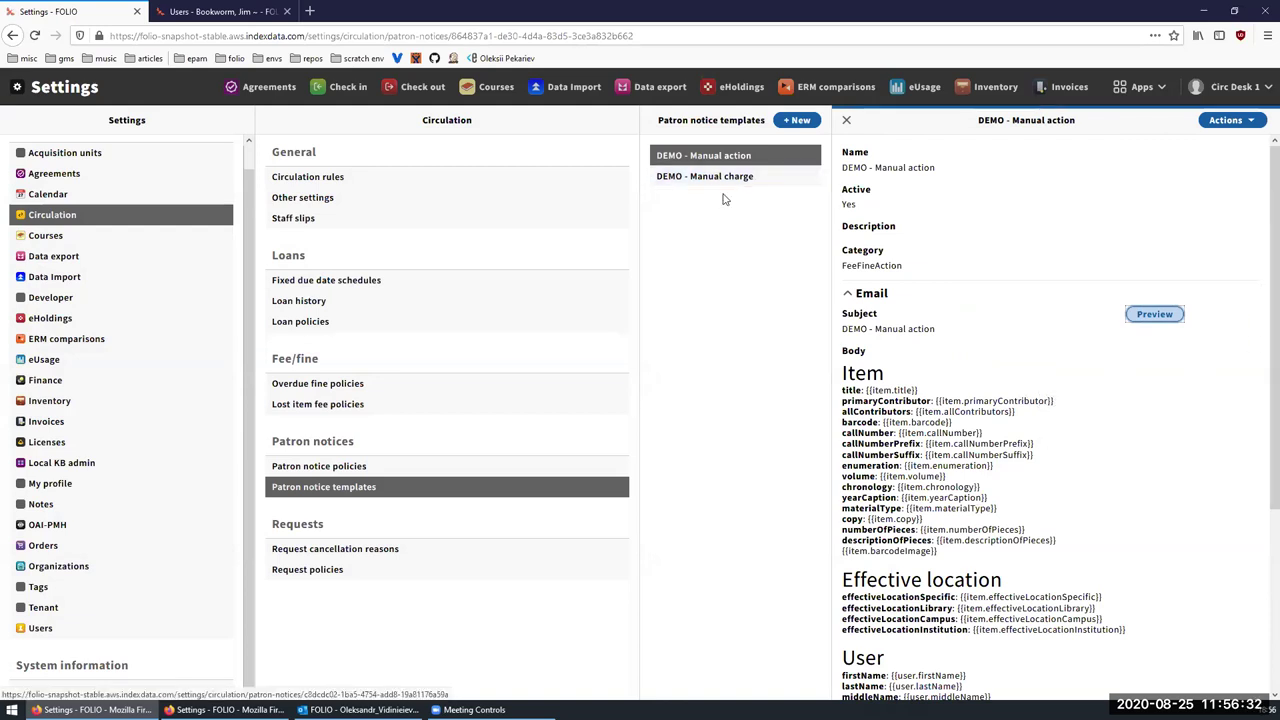
Open the open fees/fines of the patron's user record in a separate browser tab and start a new fee/fine.
{"action": "key", "text": "ctrl+Tab"}
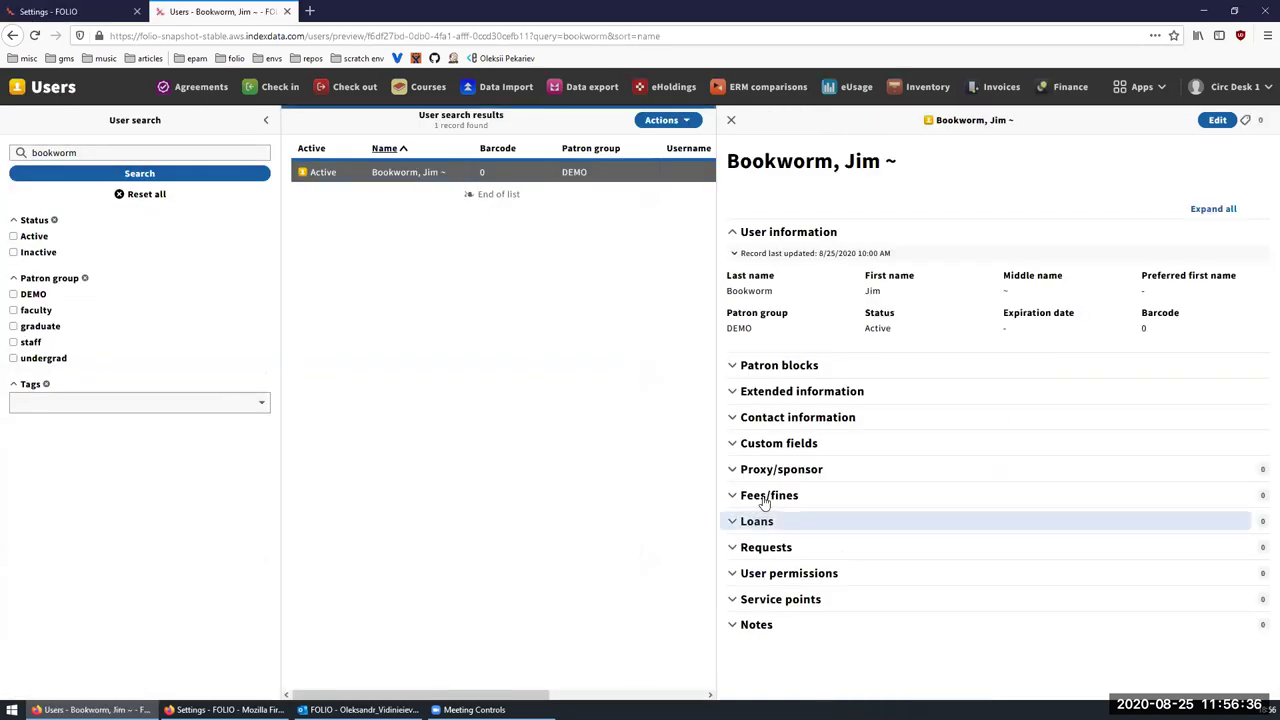
{"action": "left_click", "coordinate": [765, 497]}
{"action": "middle_click", "coordinate": [785, 513]}
{"action": "left_click", "coordinate": [368, 10]}
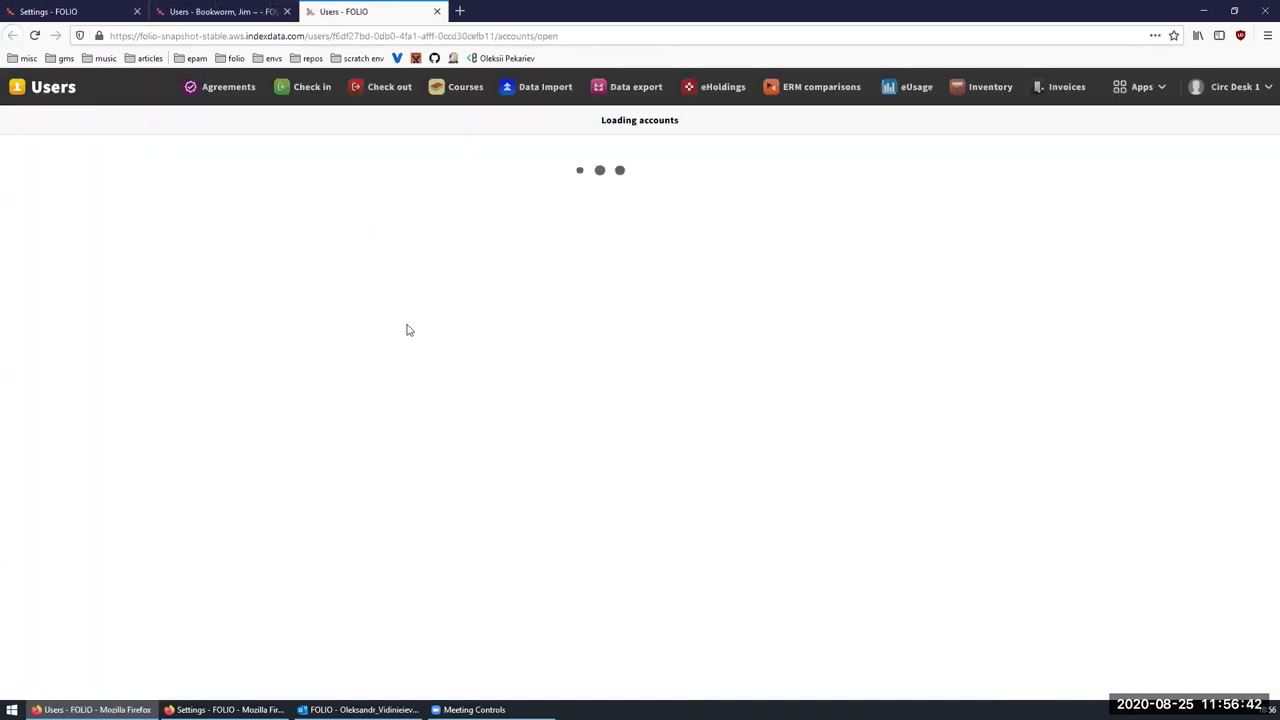
{"action": "left_click", "coordinate": [1010, 180]}
Set the fee/fine owner to Folio and the type to DEMO fine, and attach the item with barcode demo1.
{"action": "left_click", "coordinate": [120, 215]}
{"action": "left_click", "coordinate": [100, 248]}
{"action": "left_click", "coordinate": [255, 217]}
{"action": "left_click", "coordinate": [241, 270]}
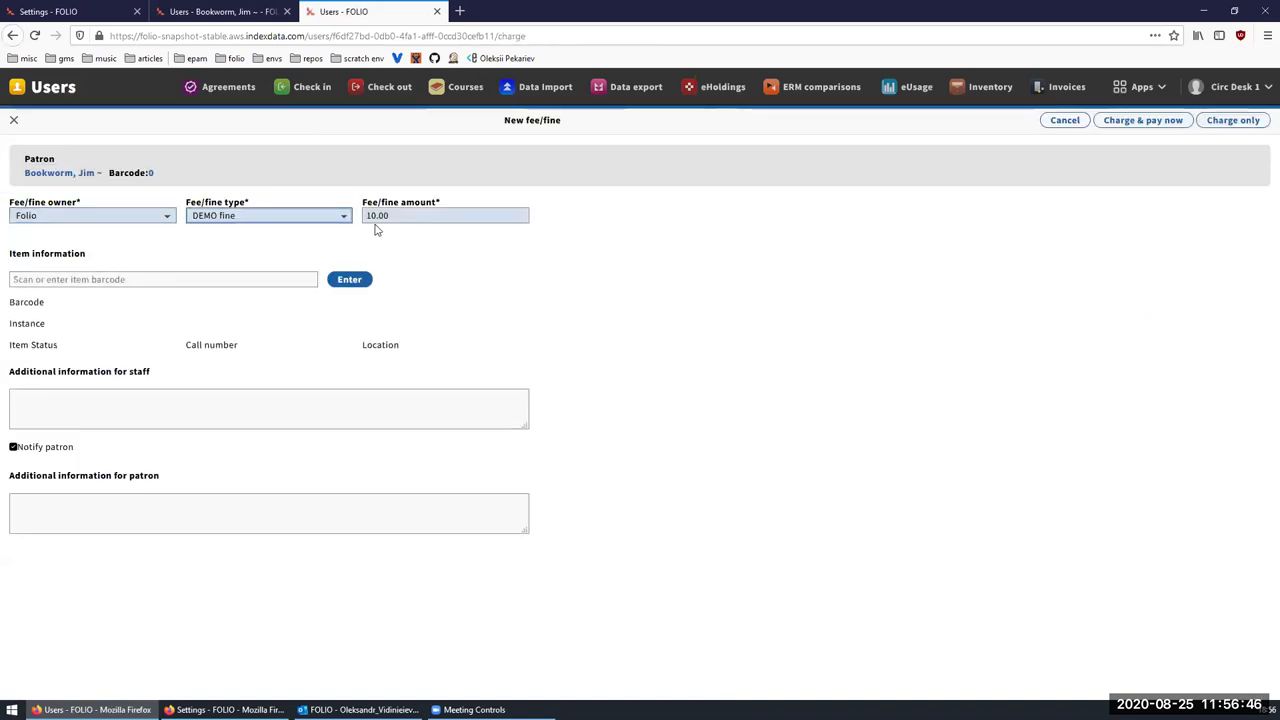
{"action": "left_click", "coordinate": [196, 279]}
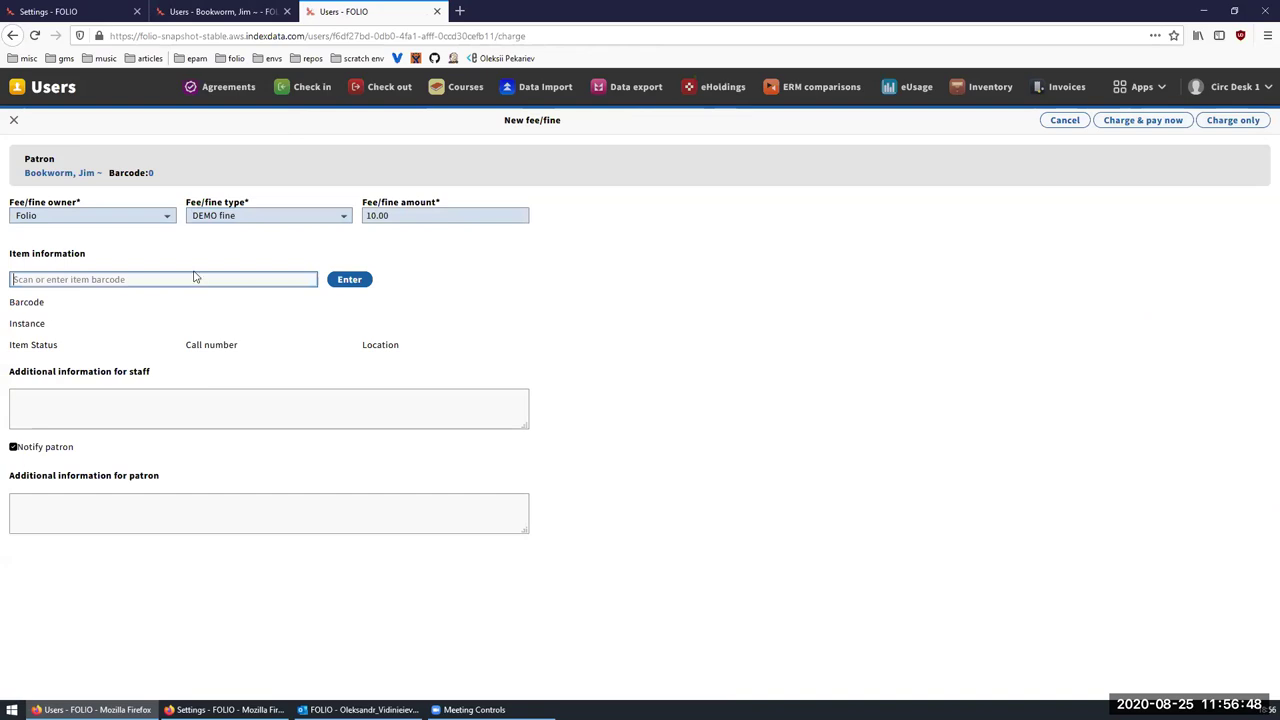
{"action": "type", "text": "demo1"}
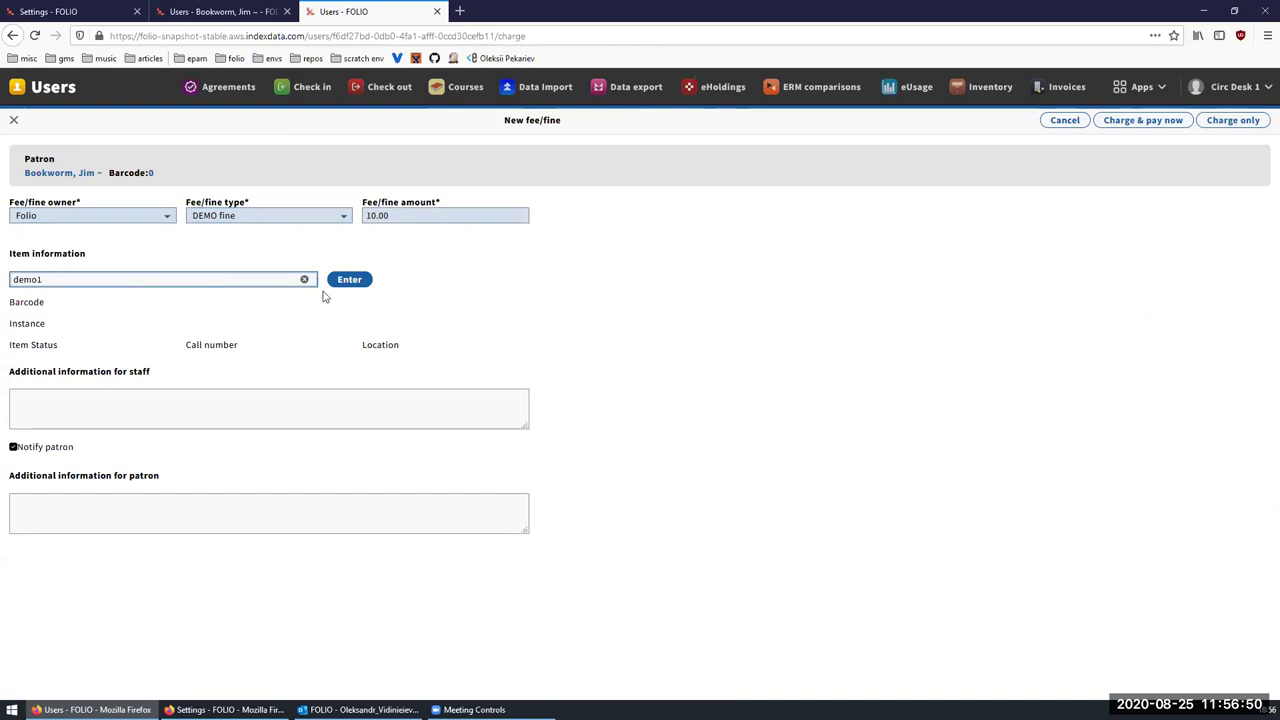
{"action": "left_click", "coordinate": [331, 282]}
Enter "charge" as the additional information for the patron and charge the fee/fine without paying it.
{"action": "left_click", "coordinate": [228, 552]}
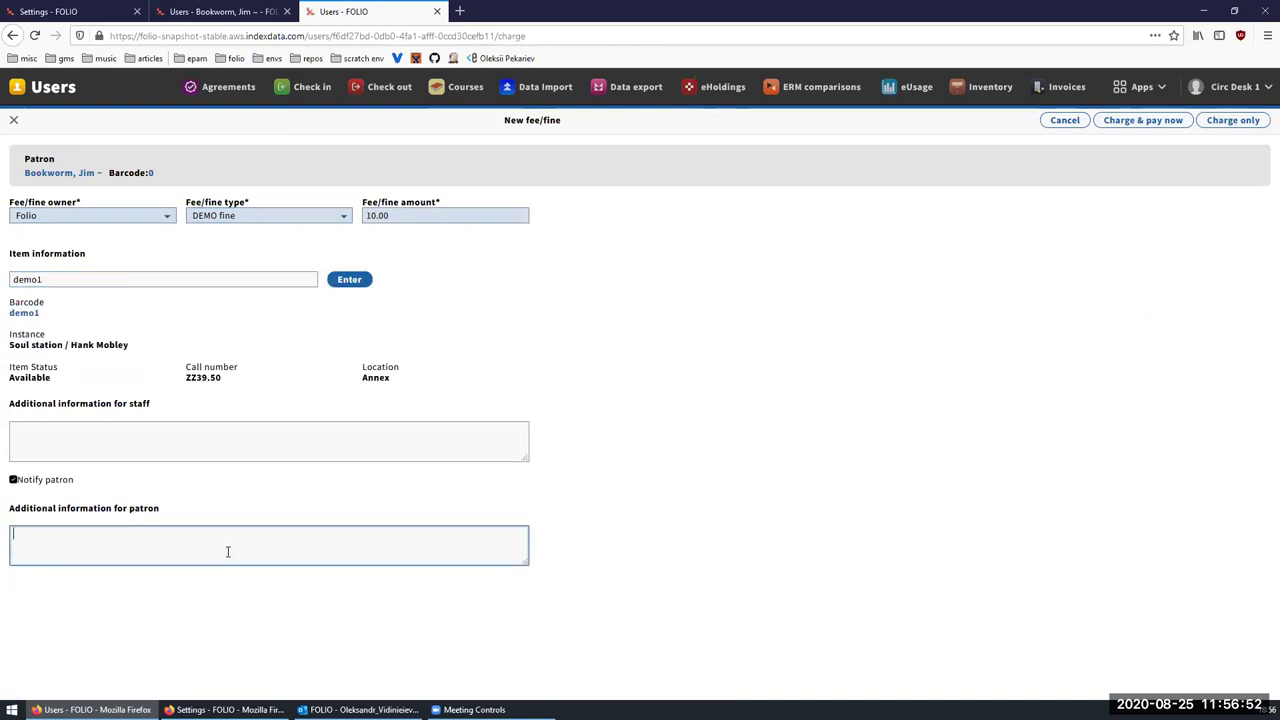
{"action": "type", "text": "charge"}
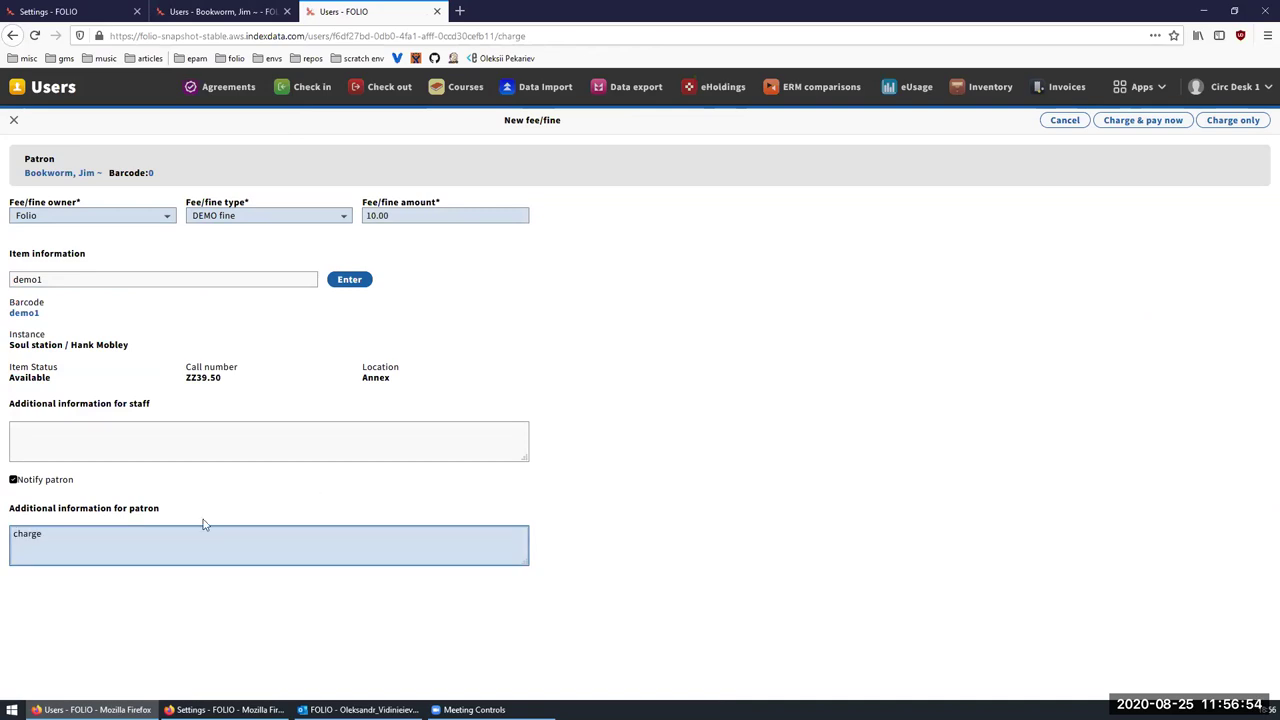
{"action": "double_click", "coordinate": [29, 538]}
{"action": "left_click", "coordinate": [157, 537]}
{"action": "left_click", "coordinate": [1227, 124]}
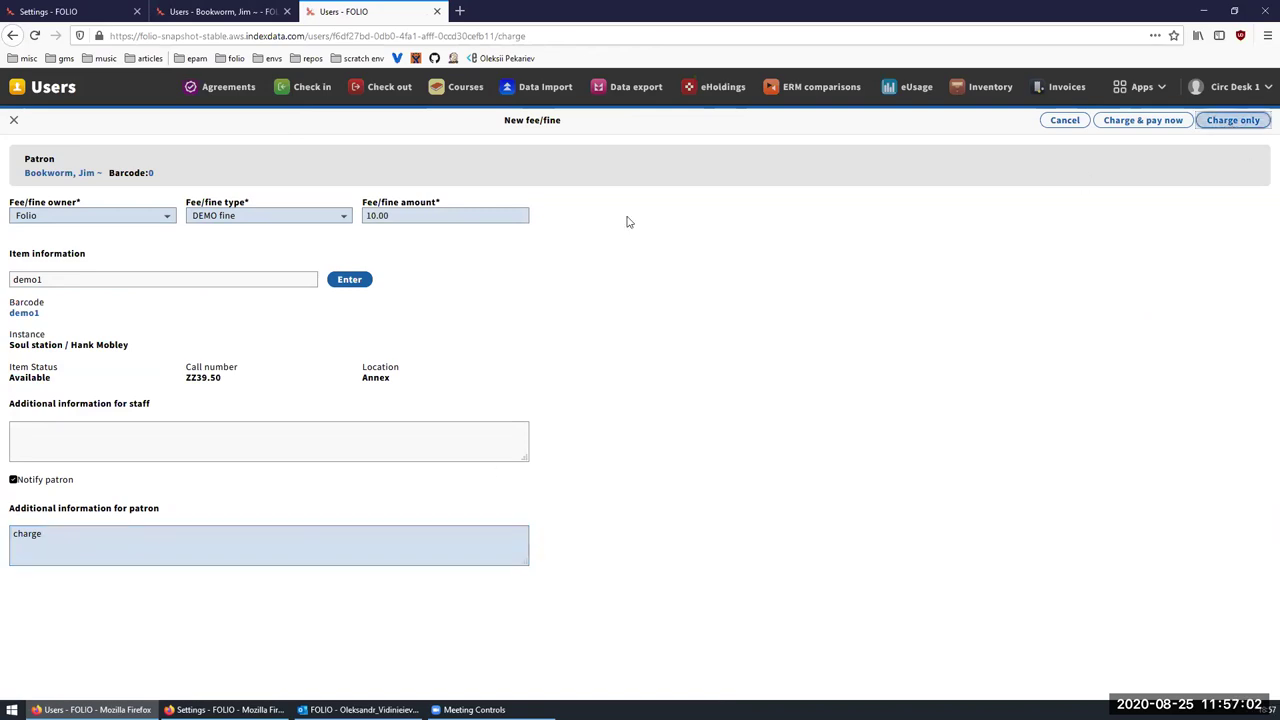
Switch to Outlook and read the DEMO - Manual charge notice from the item details to the Fee charge section.
{"action": "left_click", "coordinate": [360, 709]}
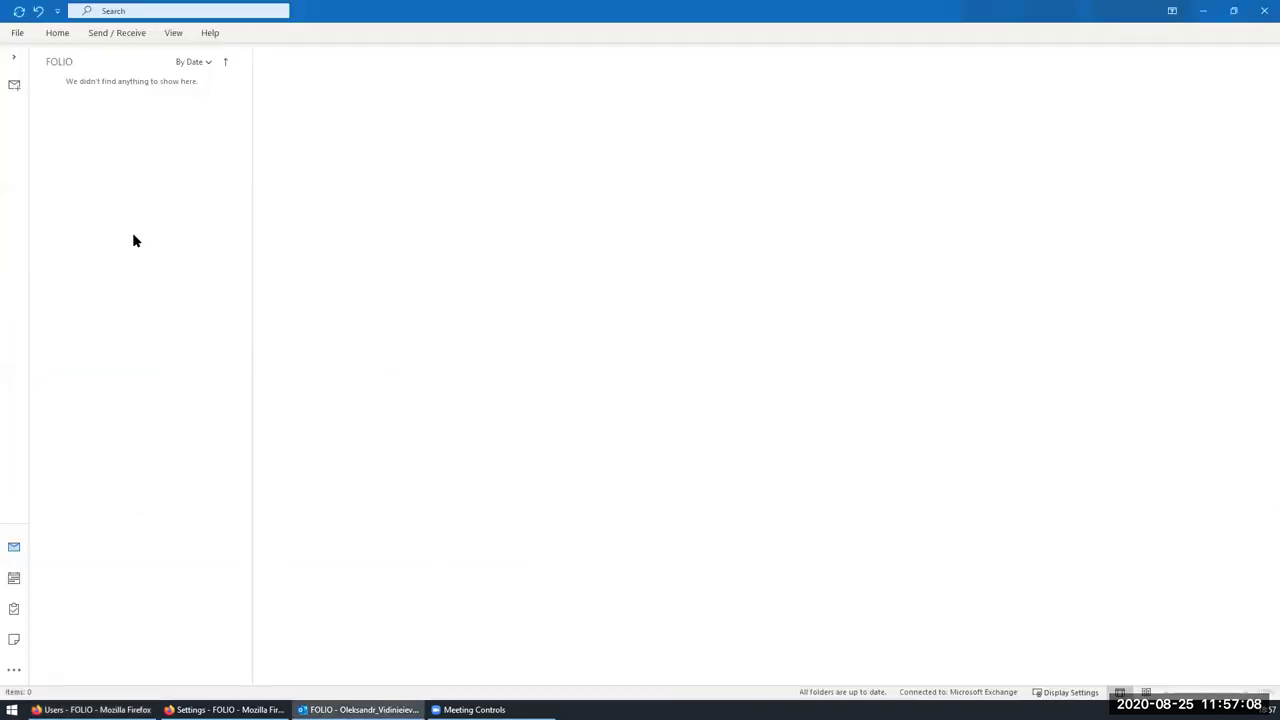
{"action": "left_click", "coordinate": [145, 114]}
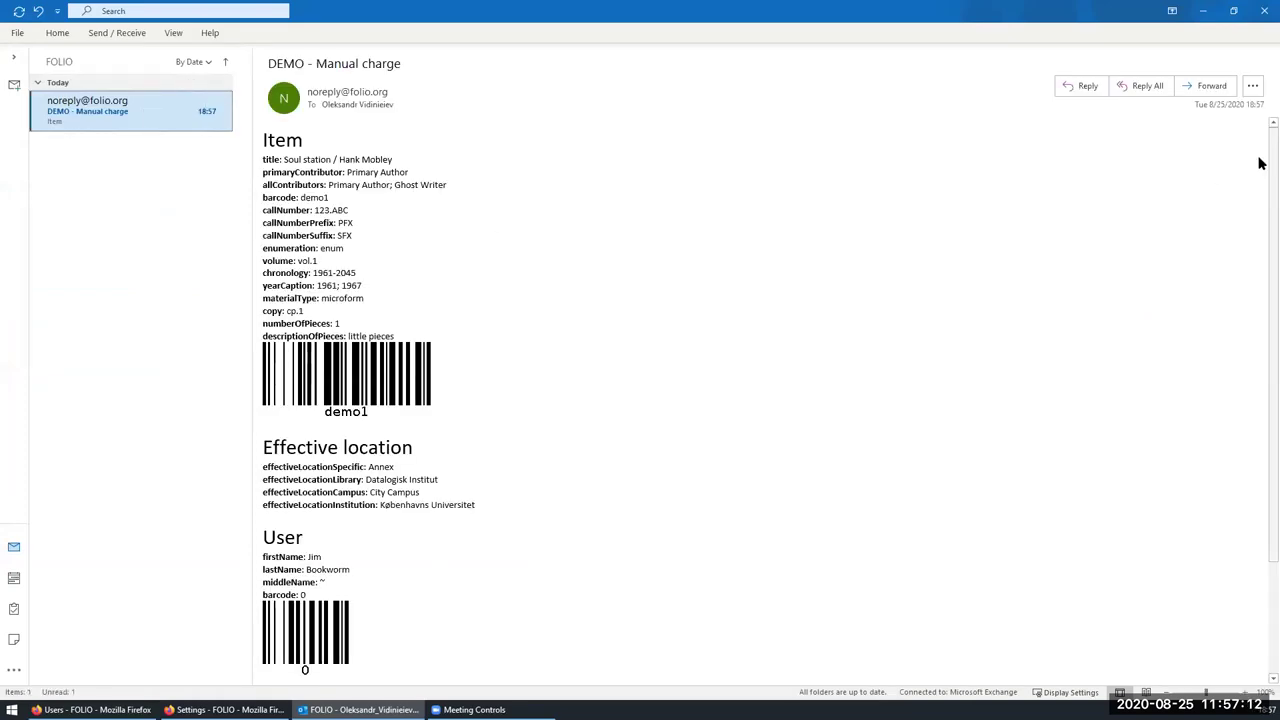
{"action": "scroll", "coordinate": [1261, 160], "scroll_direction": "down", "scroll_amount": 3}
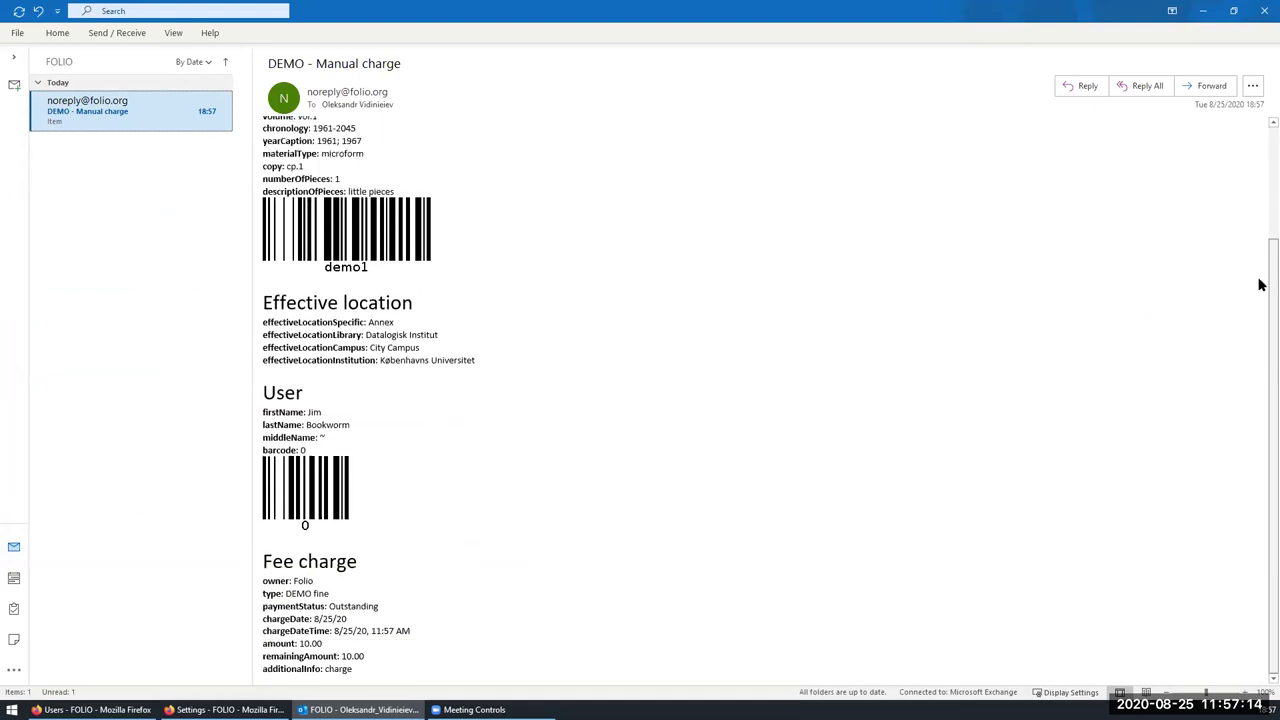
{"action": "scroll", "coordinate": [1259, 212], "scroll_direction": "up", "scroll_amount": 3}
{"action": "scroll", "coordinate": [1259, 215], "scroll_direction": "down", "scroll_amount": 3}
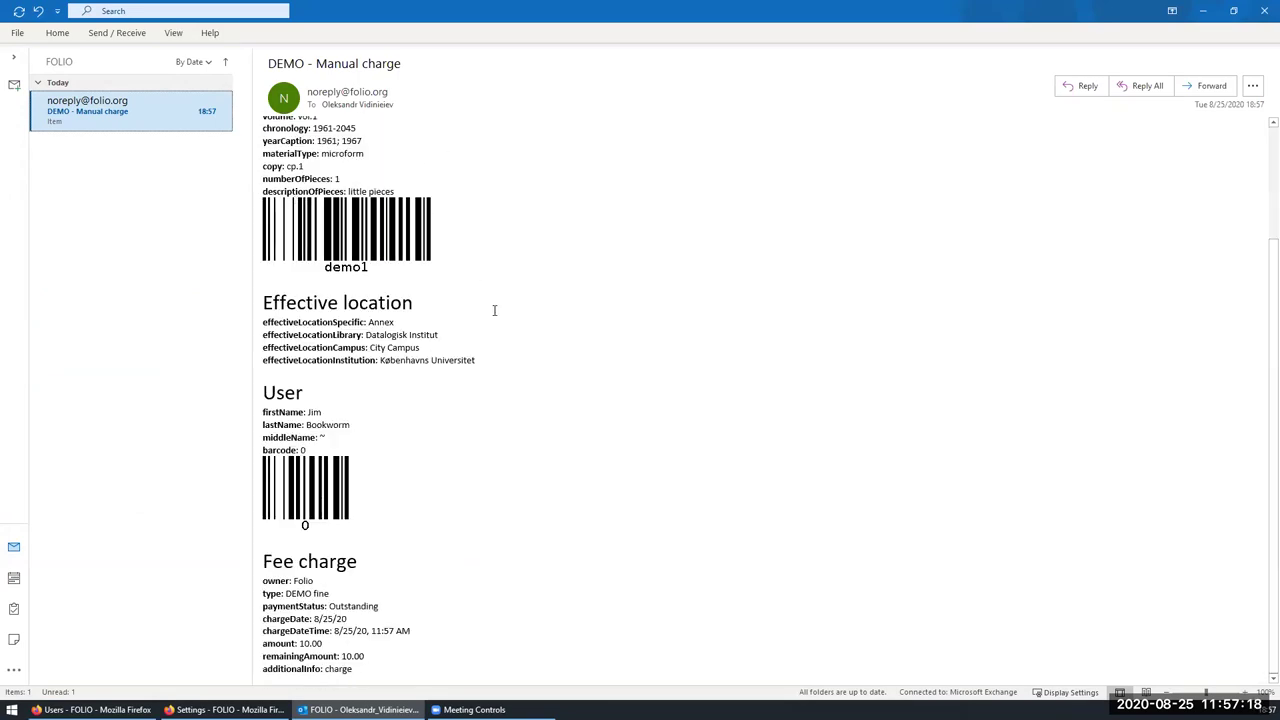
Return to the Users browser window and open the details of the charged DEMO fine.
{"action": "left_click", "coordinate": [225, 709]}
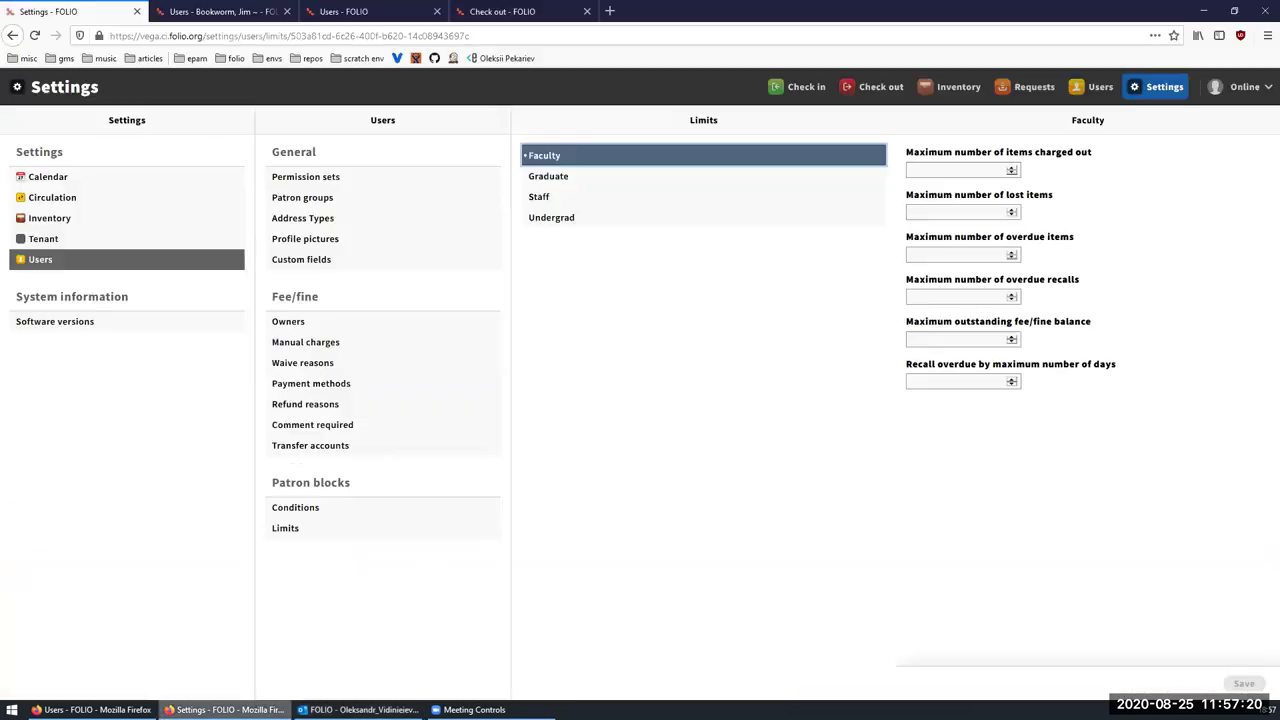
{"action": "left_click", "coordinate": [90, 709]}
{"action": "left_click", "coordinate": [445, 252]}
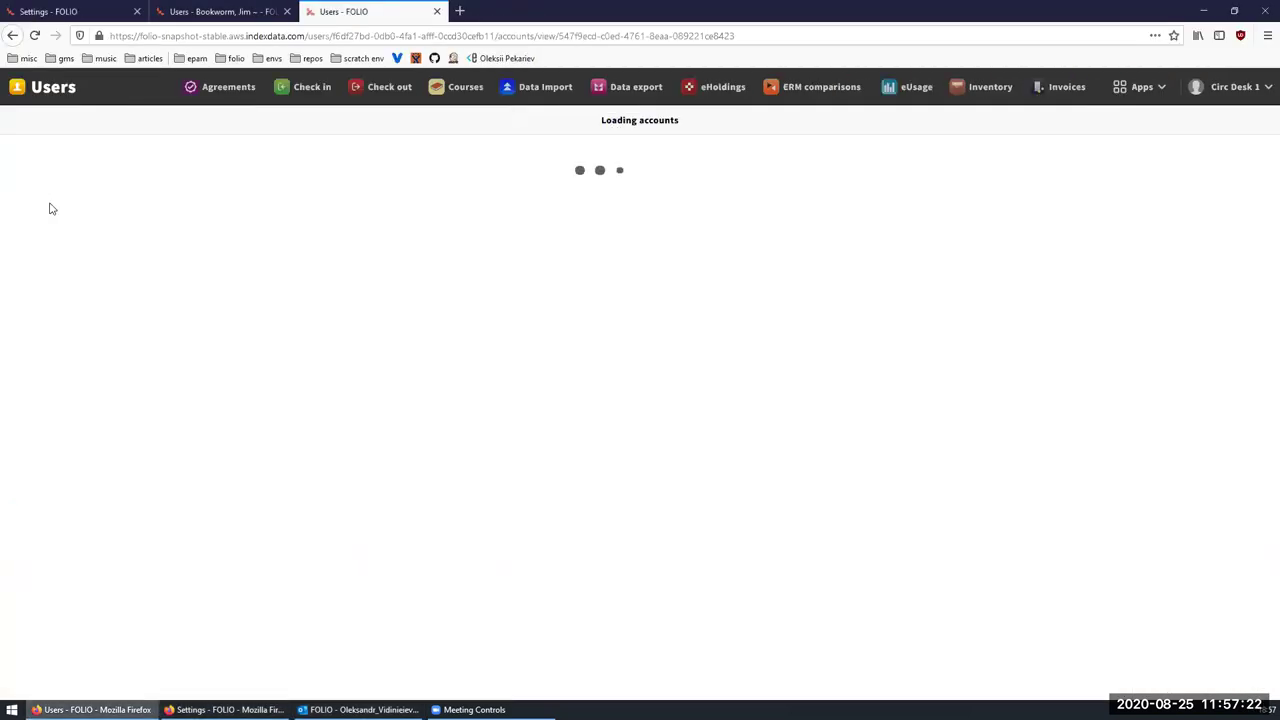
Pay the DEMO fine in full by Cash with "thanks" as the additional information for the patron, and confirm the payment.
{"action": "left_click", "coordinate": [28, 153]}
{"action": "left_click", "coordinate": [665, 220]}
{"action": "left_click", "coordinate": [634, 269]}
{"action": "left_click", "coordinate": [488, 424]}
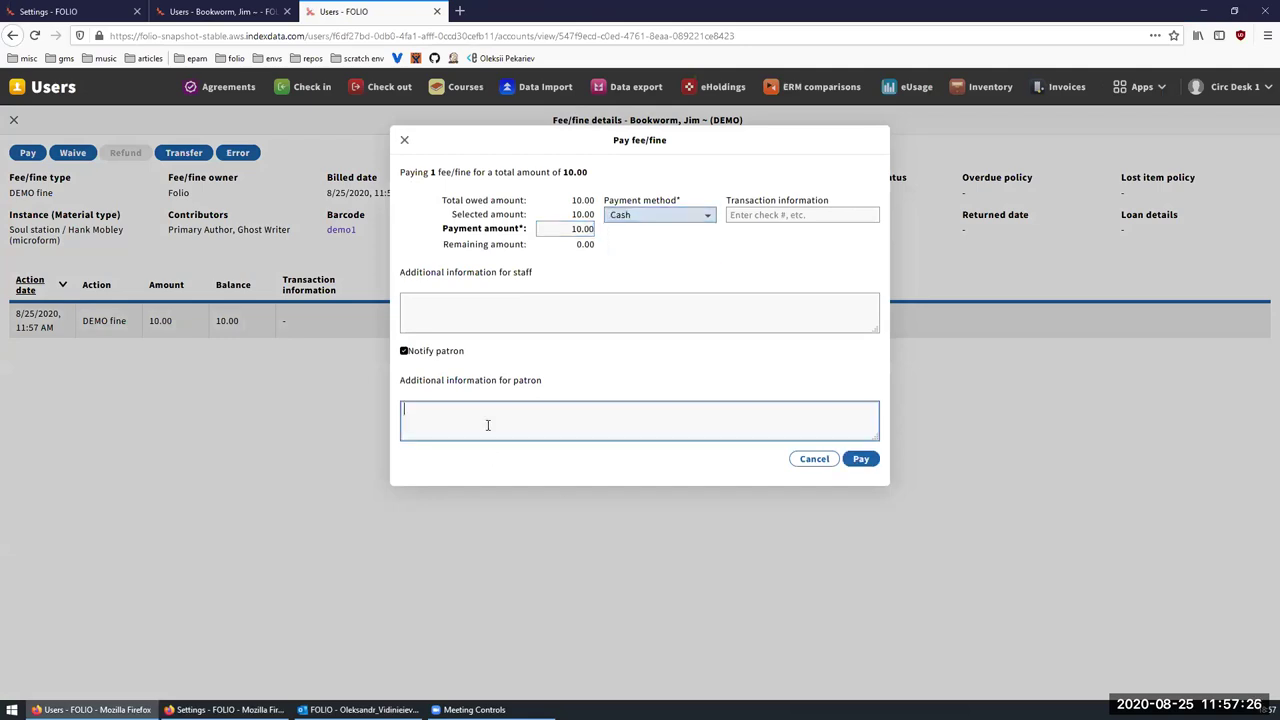
{"action": "type", "text": "thanks"}
{"action": "left_click", "coordinate": [861, 458]}
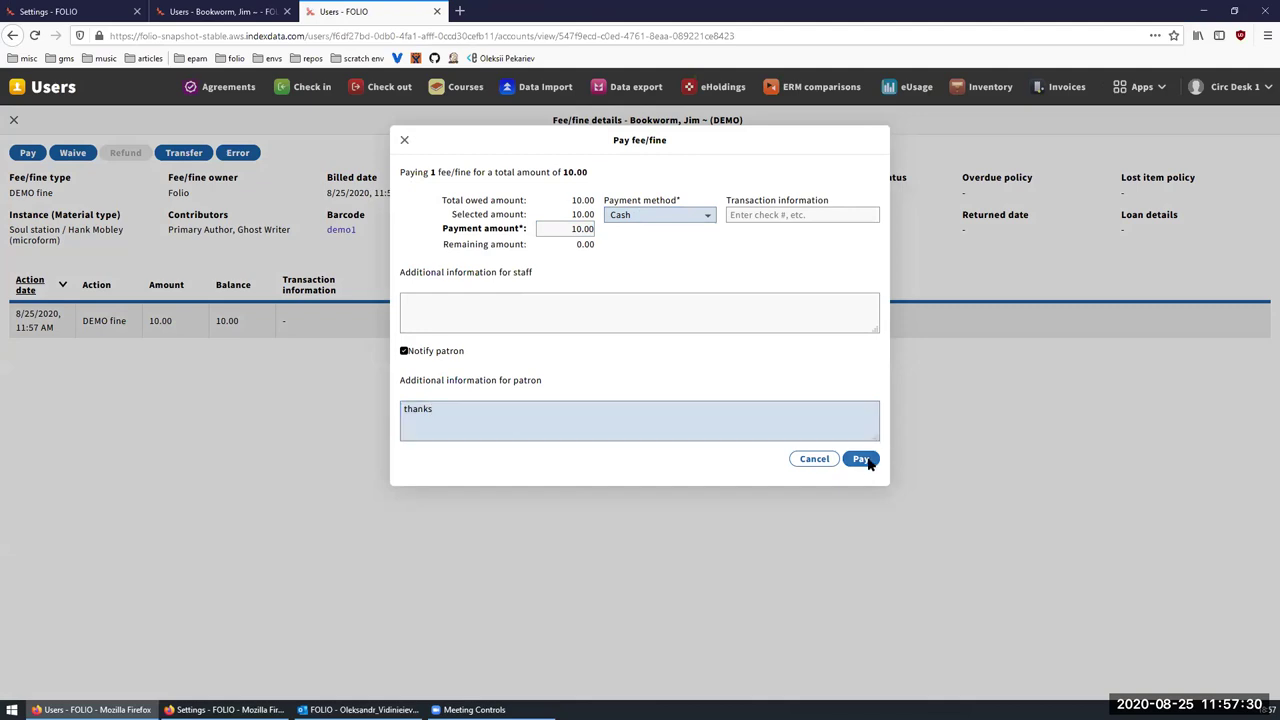
{"action": "left_click", "coordinate": [781, 208]}
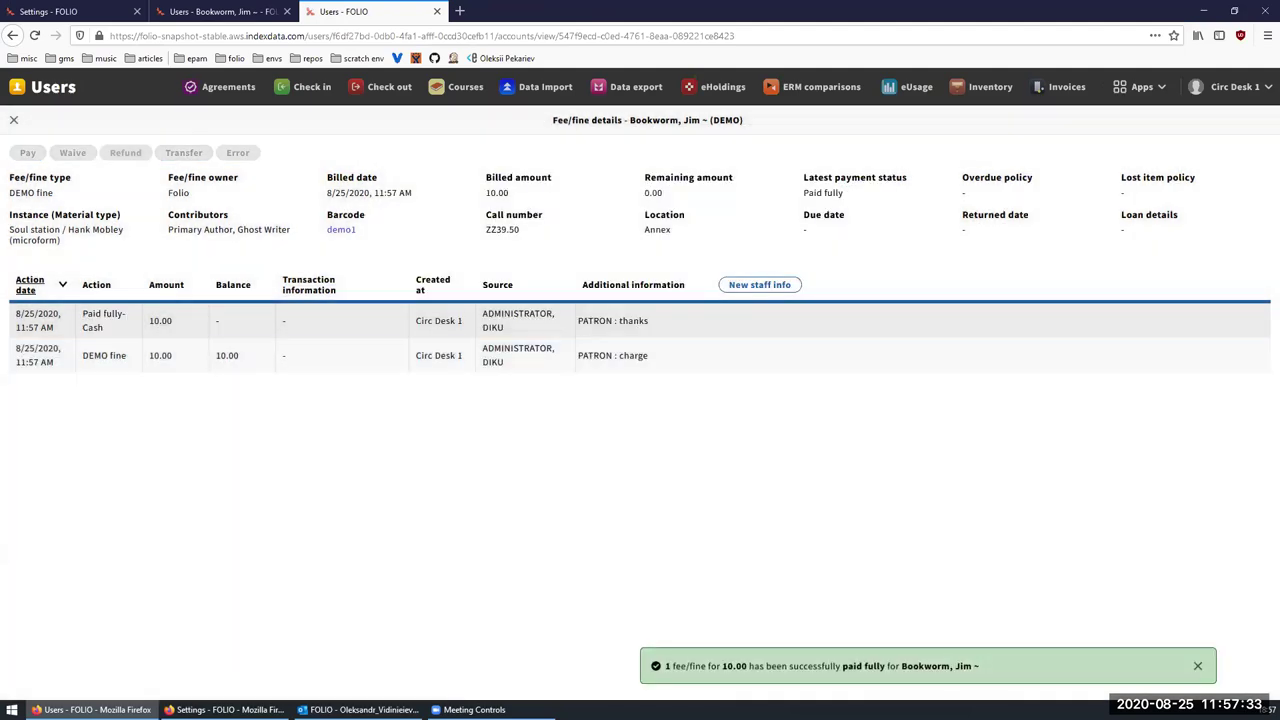
Switch to Outlook, read the DEMO - Manual action notice, and highlight the details in its Fee action section.
{"action": "left_click", "coordinate": [360, 709]}
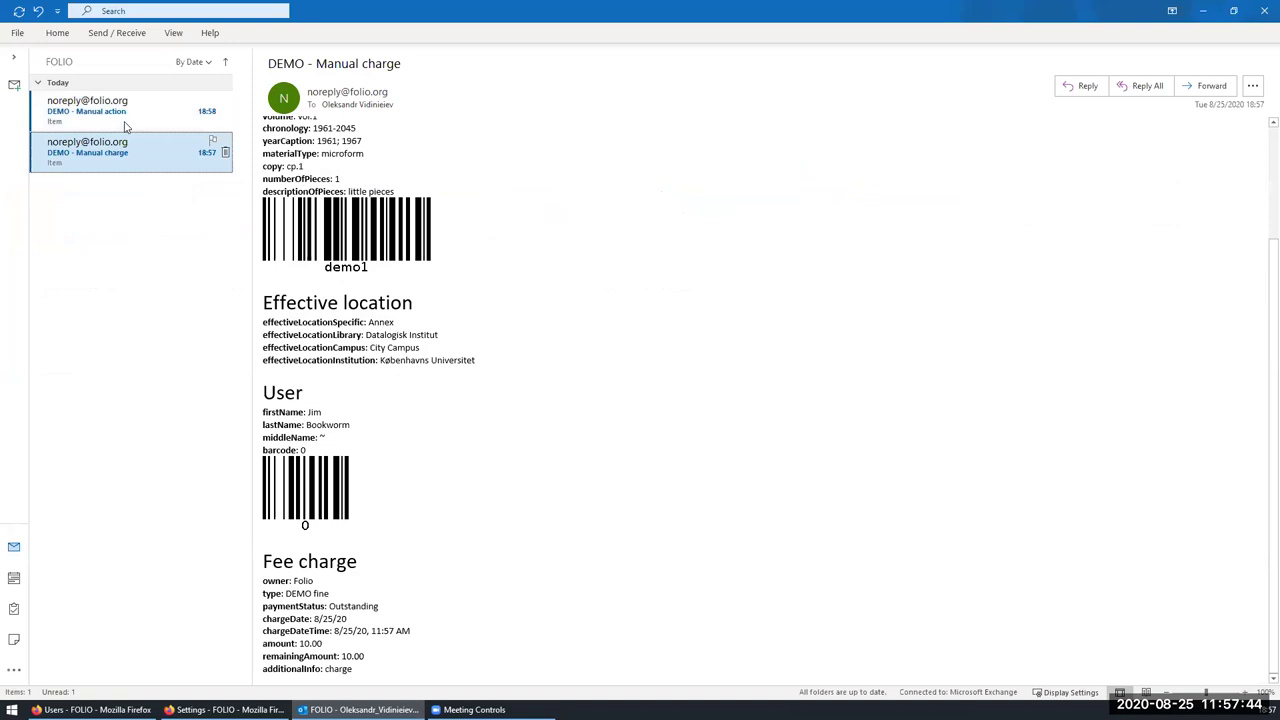
{"action": "left_click", "coordinate": [138, 118]}
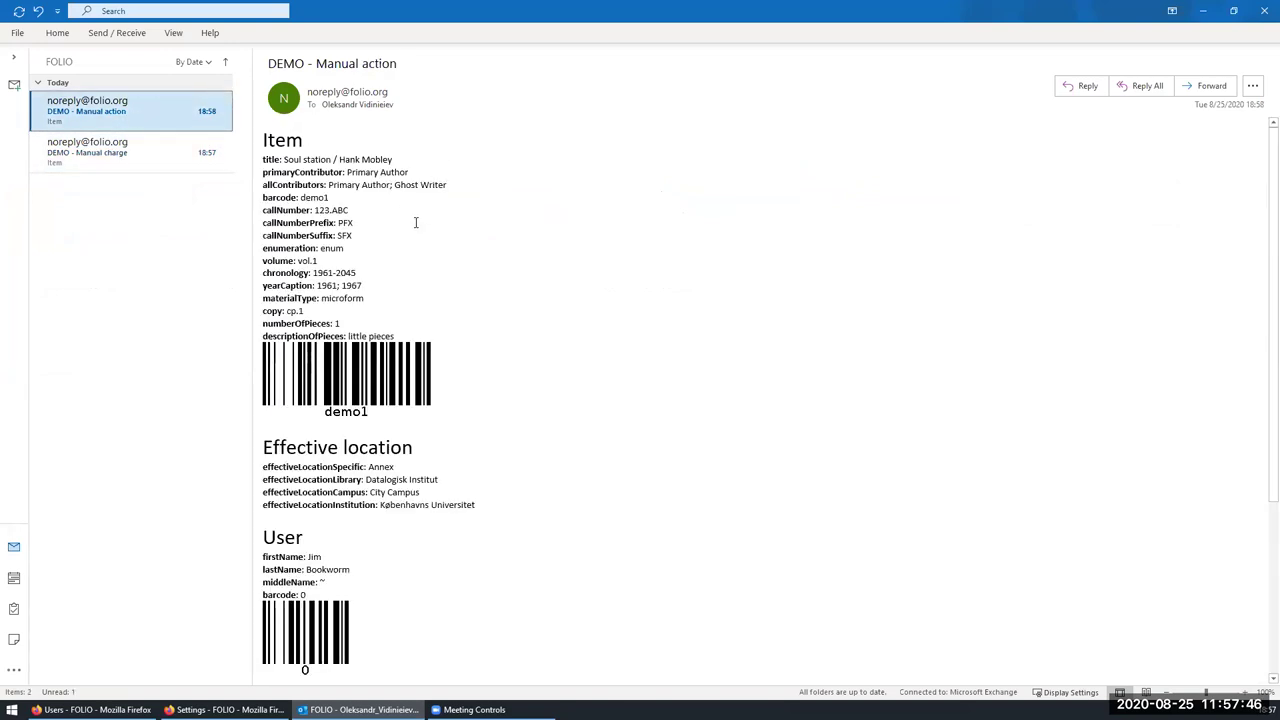
{"action": "scroll", "coordinate": [416, 224], "scroll_direction": "down", "scroll_amount": 5}
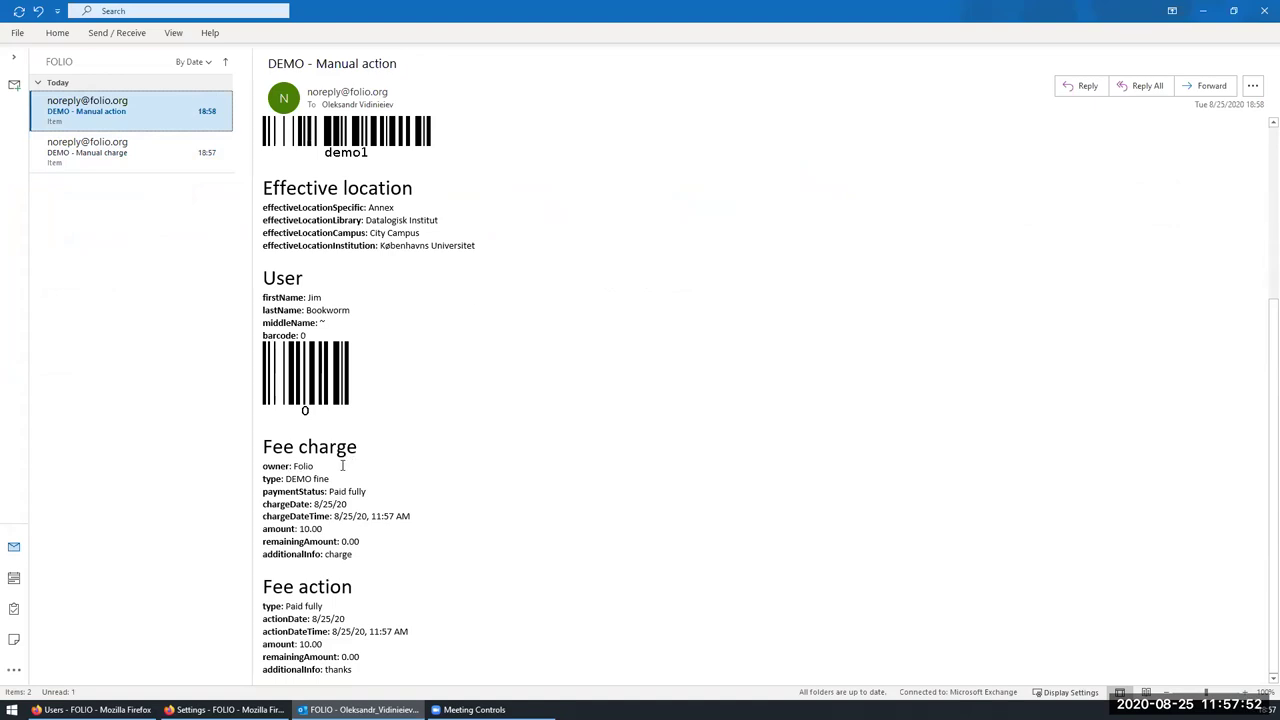
{"action": "left_click_drag", "start_coordinate": [262, 584], "coordinate": [256, 609]}
{"action": "left_click", "coordinate": [398, 668]}
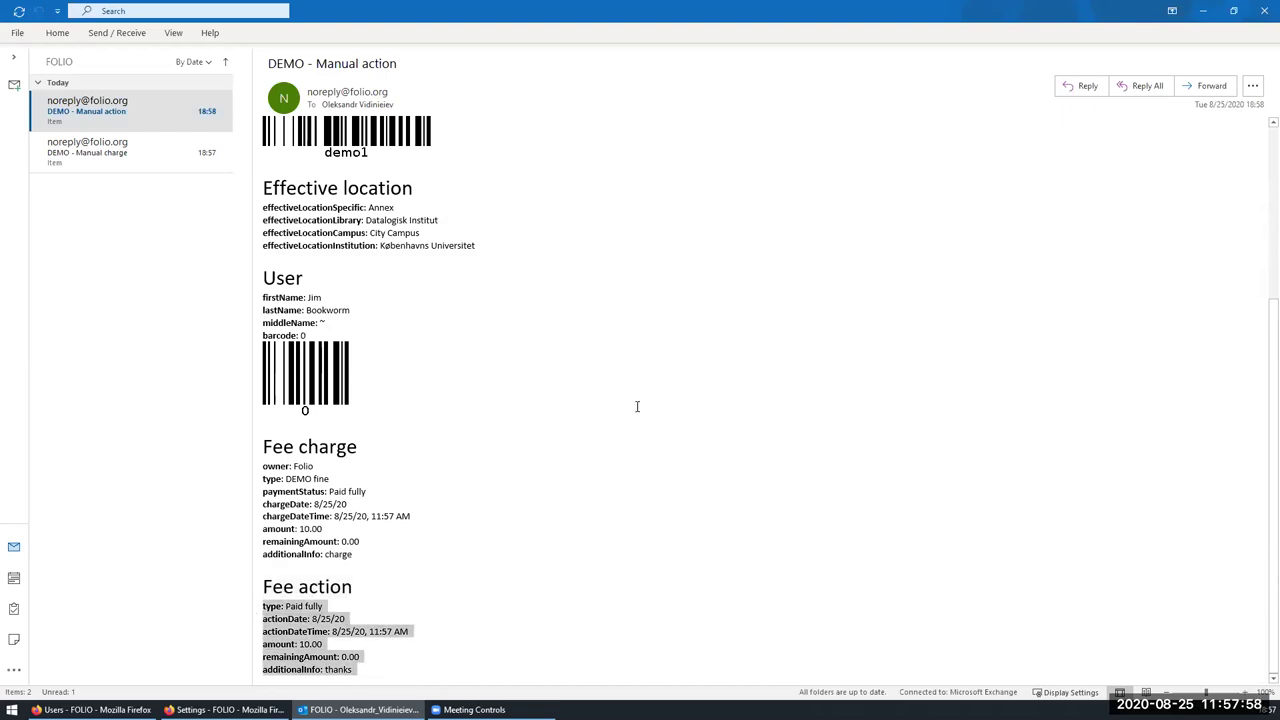
Reopen the DEMO - Manual charge notice, and switch to the Users browser window to close the paid fine's details.
{"action": "left_click", "coordinate": [157, 154]}
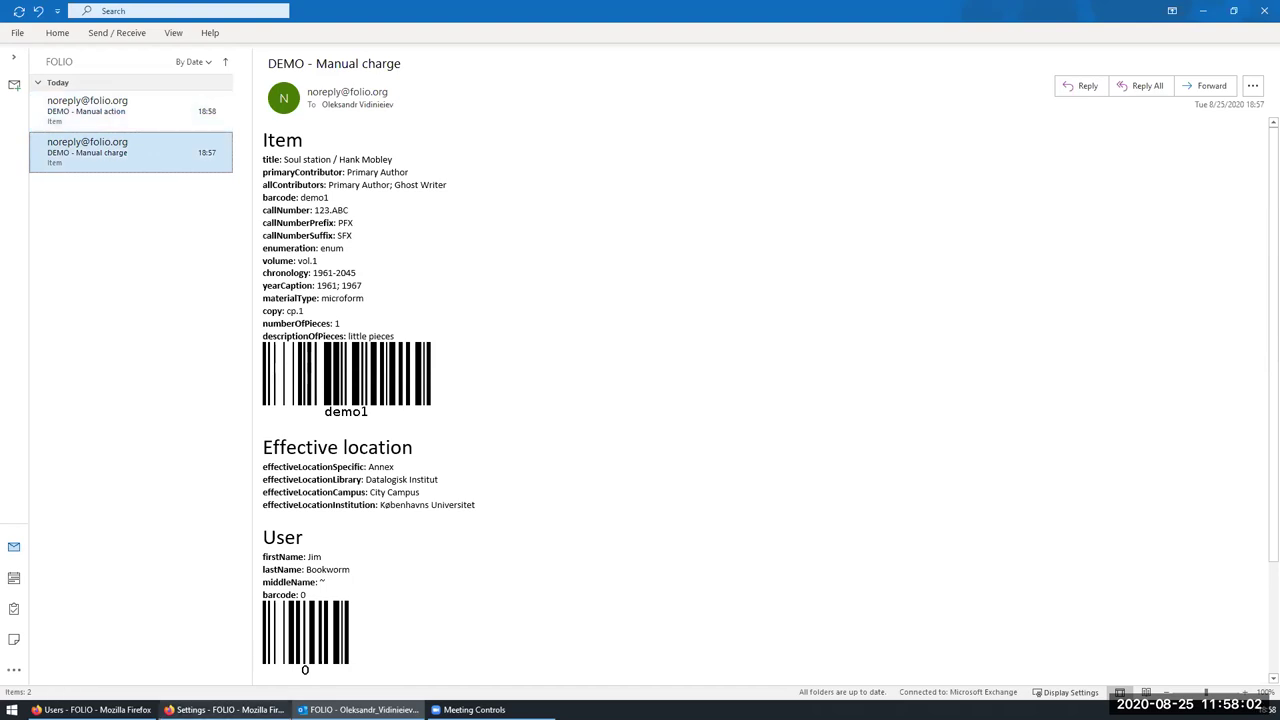
{"action": "left_click", "coordinate": [90, 709]}
{"action": "left_click", "coordinate": [13, 119]}
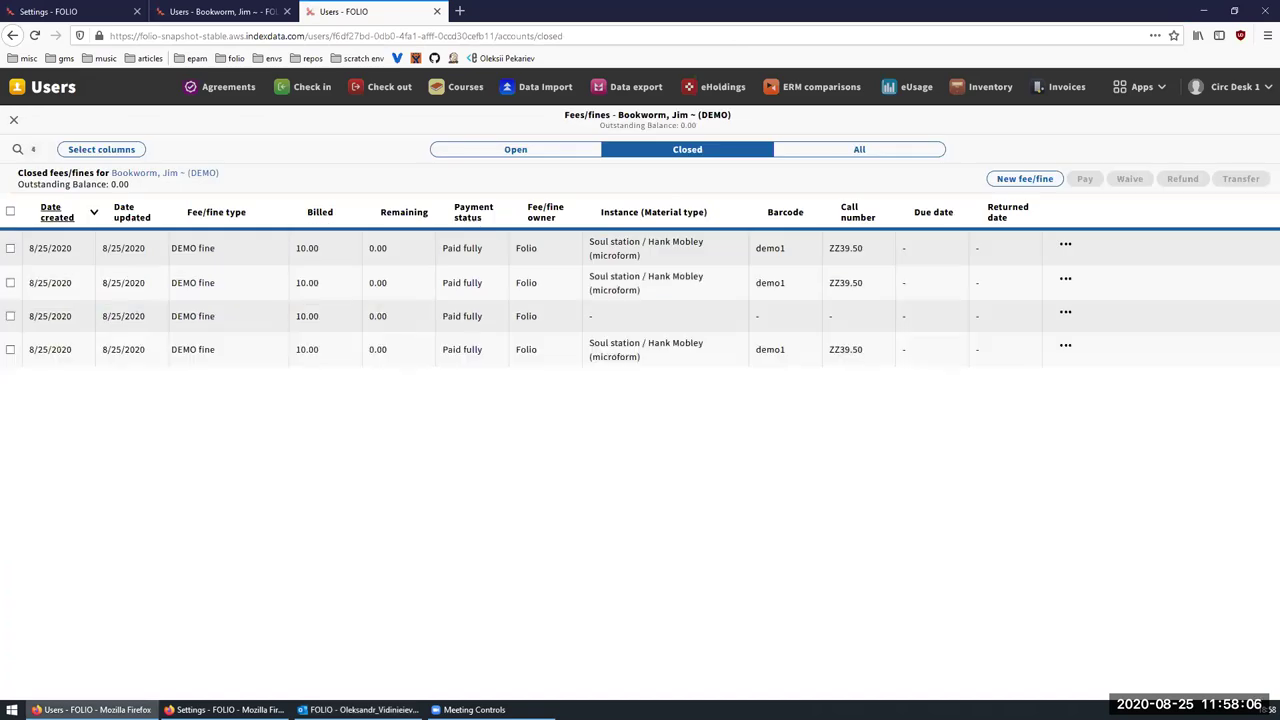
Switch to the Settings browser window and examine the patron block conditions for maximum items charged out and lost items.
{"action": "mouse_move", "coordinate": [225, 709]}
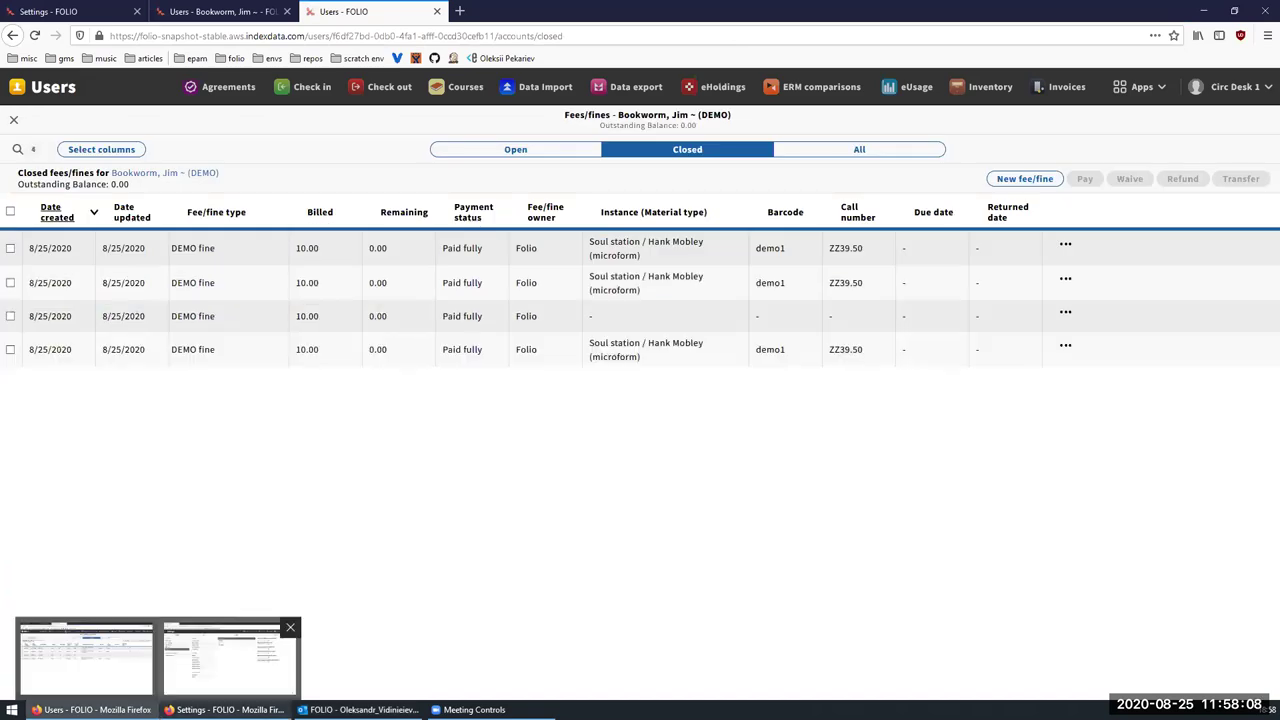
{"action": "left_click", "coordinate": [230, 658]}
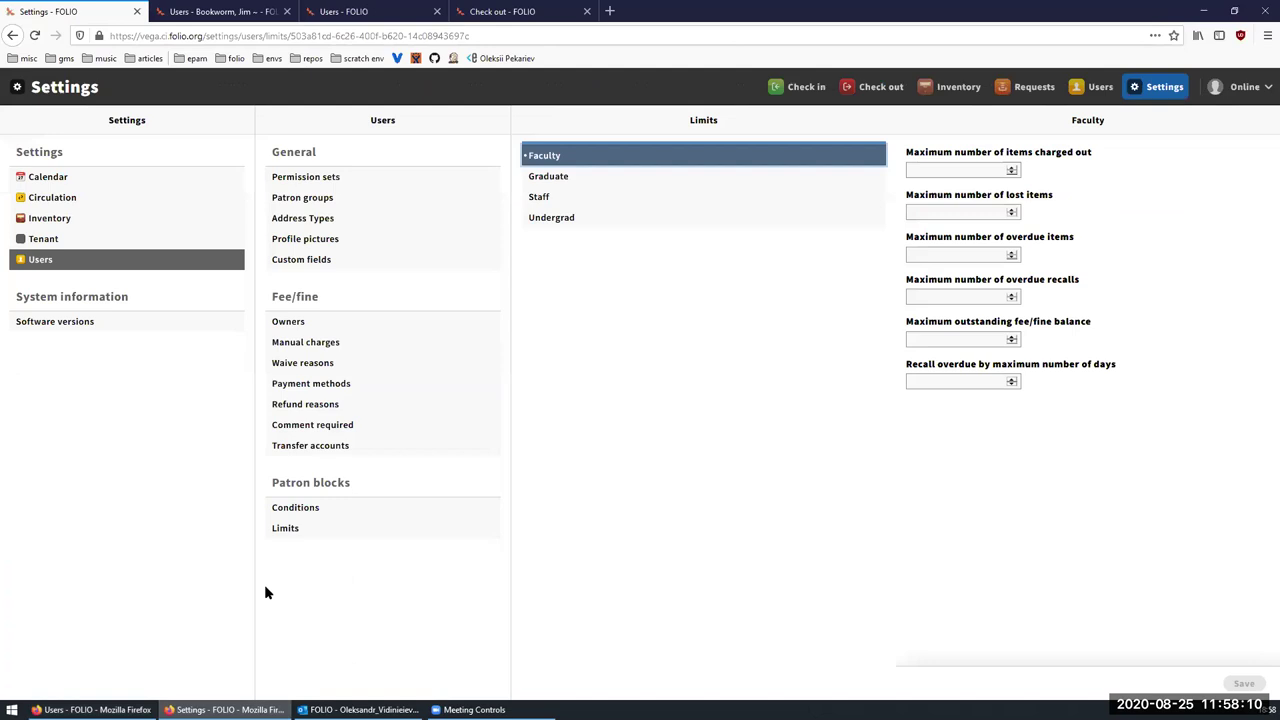
{"action": "left_click", "coordinate": [314, 509]}
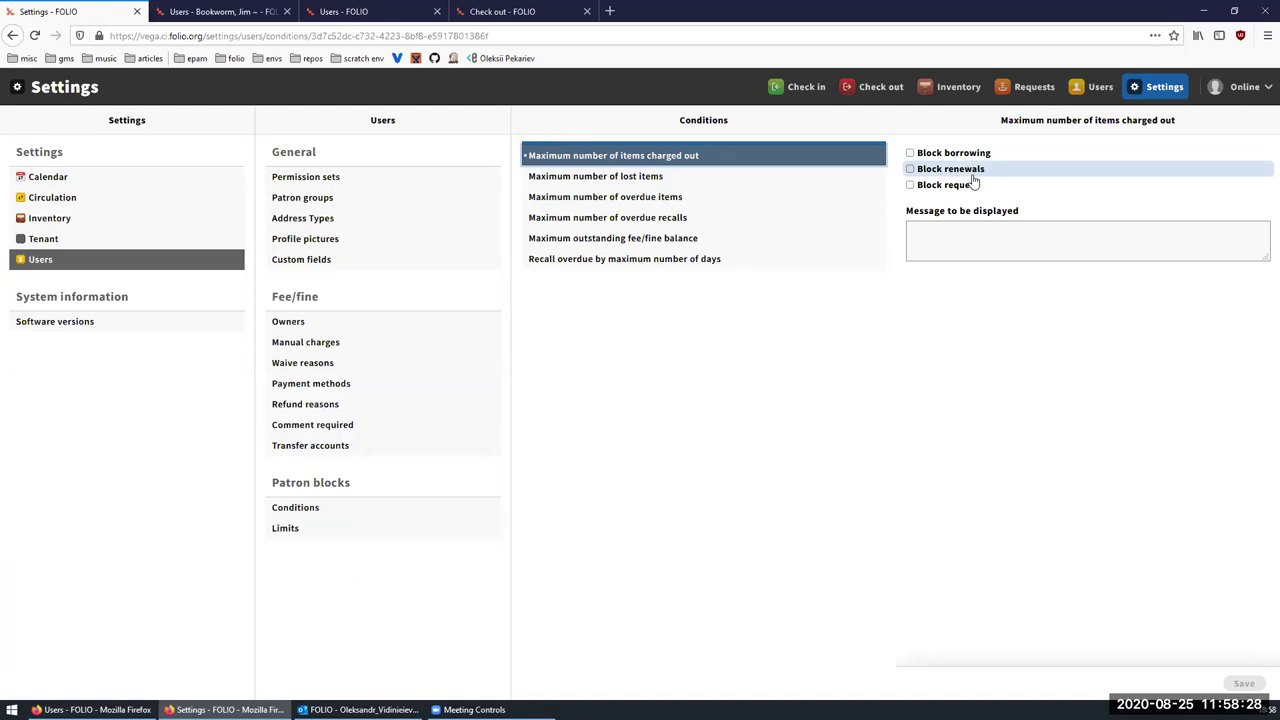
{"action": "left_click", "coordinate": [312, 528]}
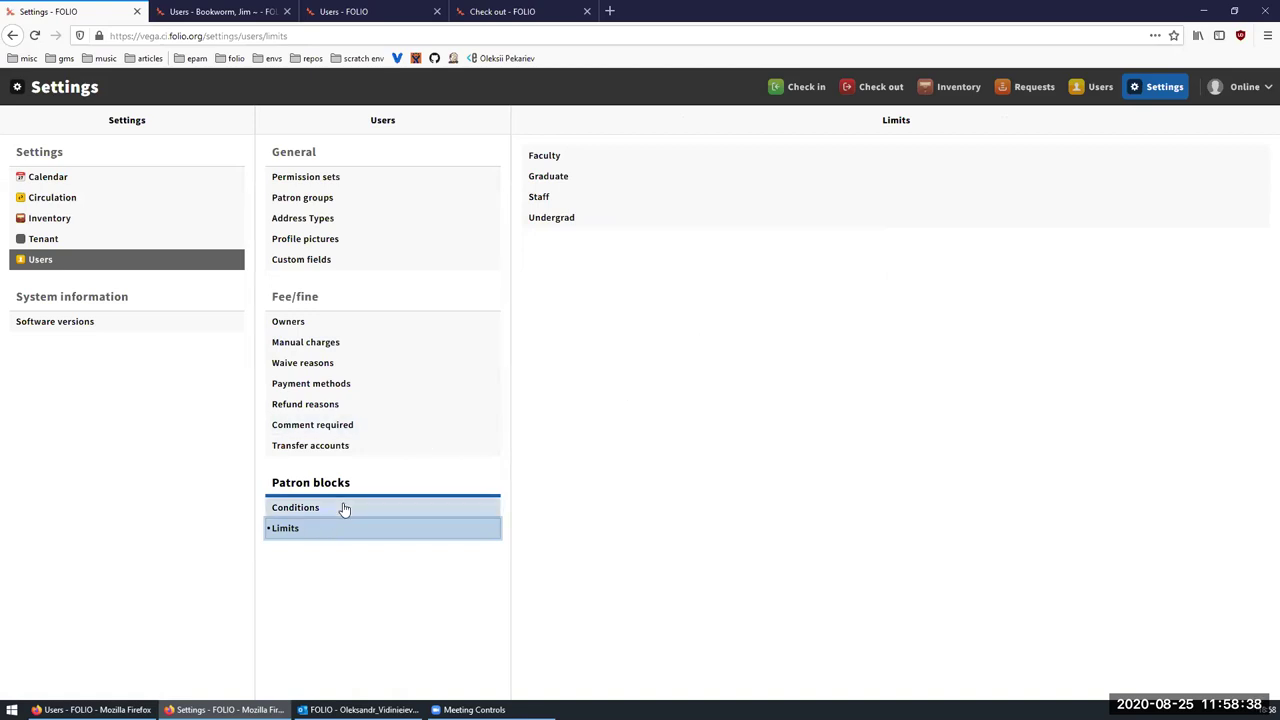
{"action": "left_click", "coordinate": [343, 508]}
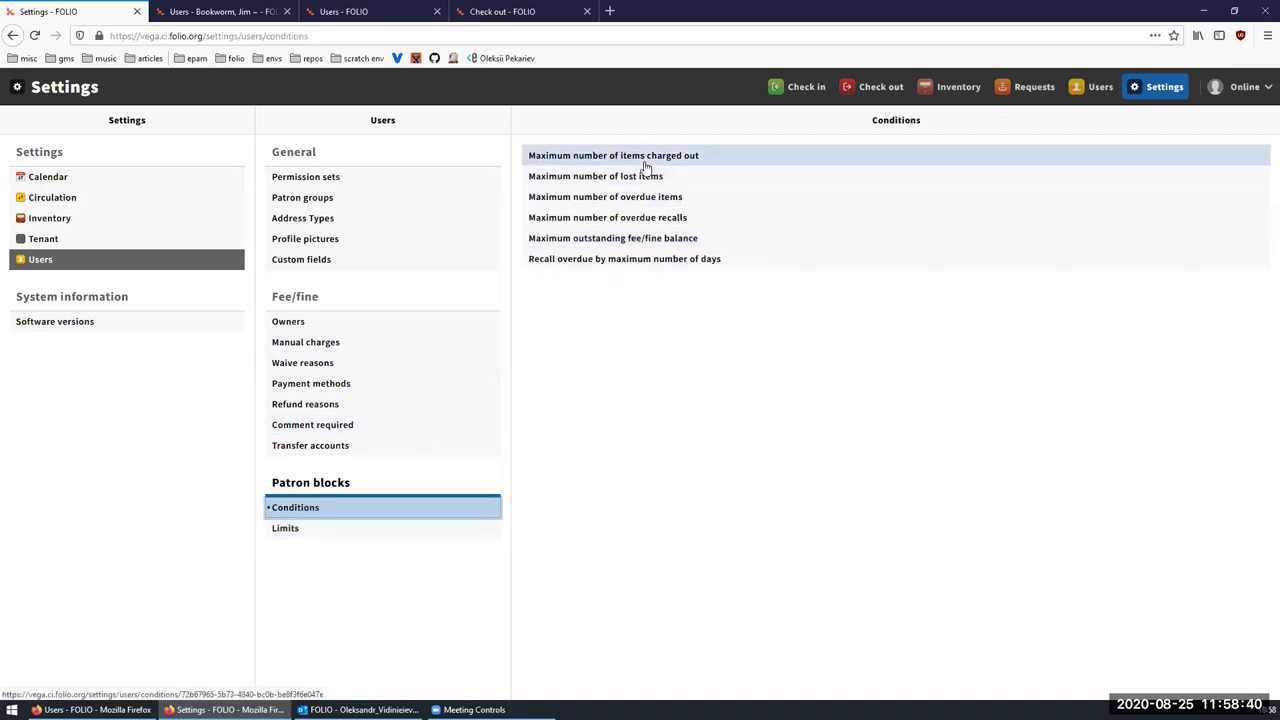
{"action": "left_click", "coordinate": [645, 160]}
{"action": "left_click", "coordinate": [640, 180]}
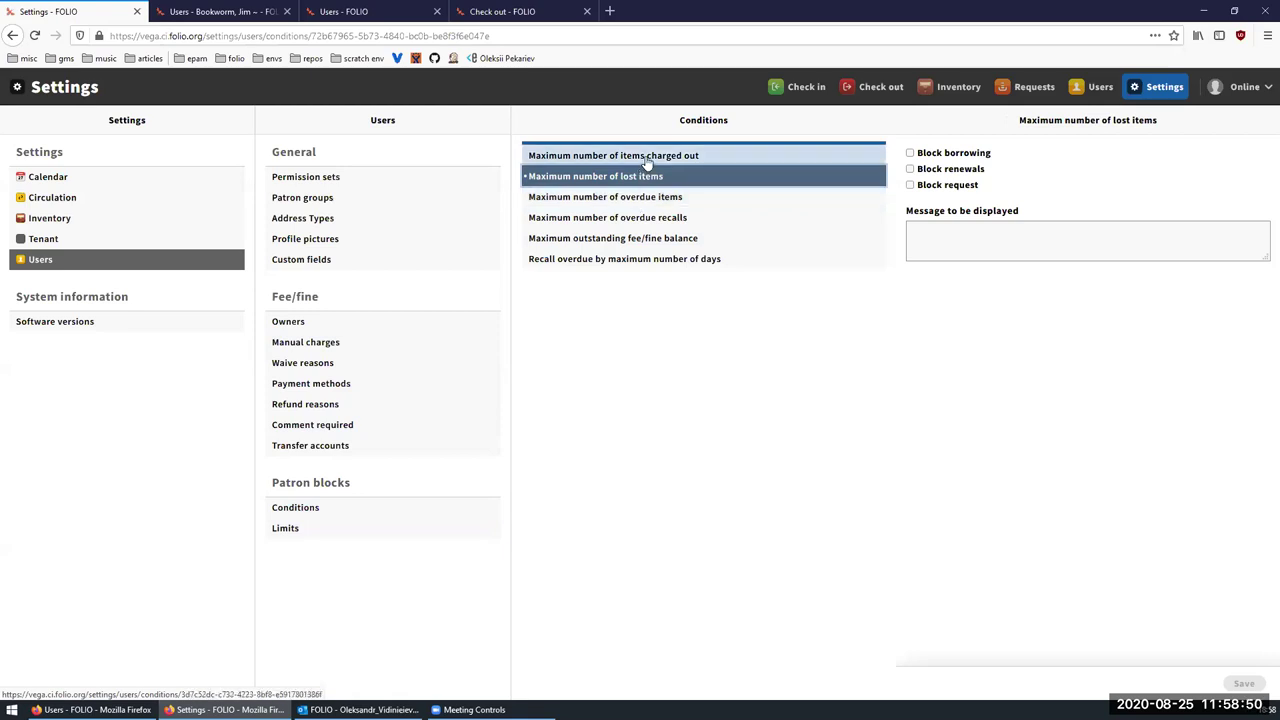
Compare the Conditions and Limits lists in the patron blocks settings.
{"action": "left_click", "coordinate": [383, 509]}
{"action": "left_click", "coordinate": [363, 530]}
{"action": "left_click", "coordinate": [368, 509]}
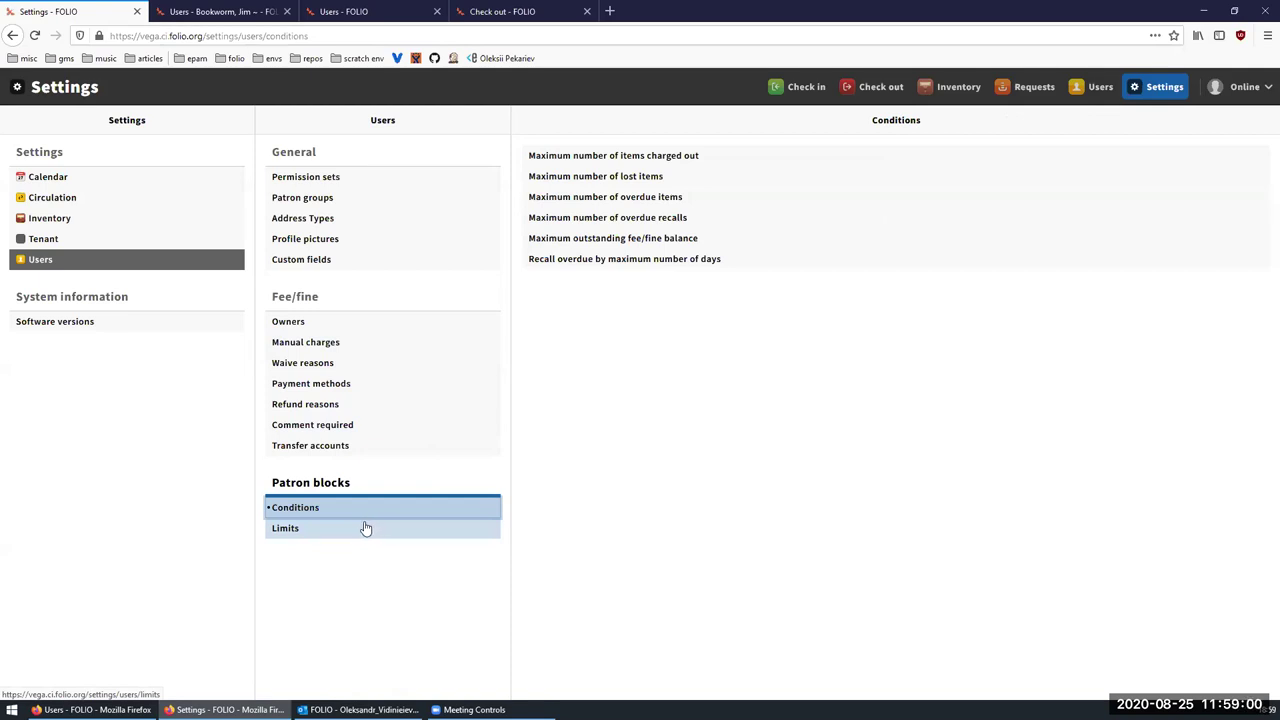
{"action": "left_click", "coordinate": [364, 524]}
{"action": "left_click", "coordinate": [362, 516]}
{"action": "left_click", "coordinate": [361, 525]}
{"action": "left_click", "coordinate": [364, 515]}
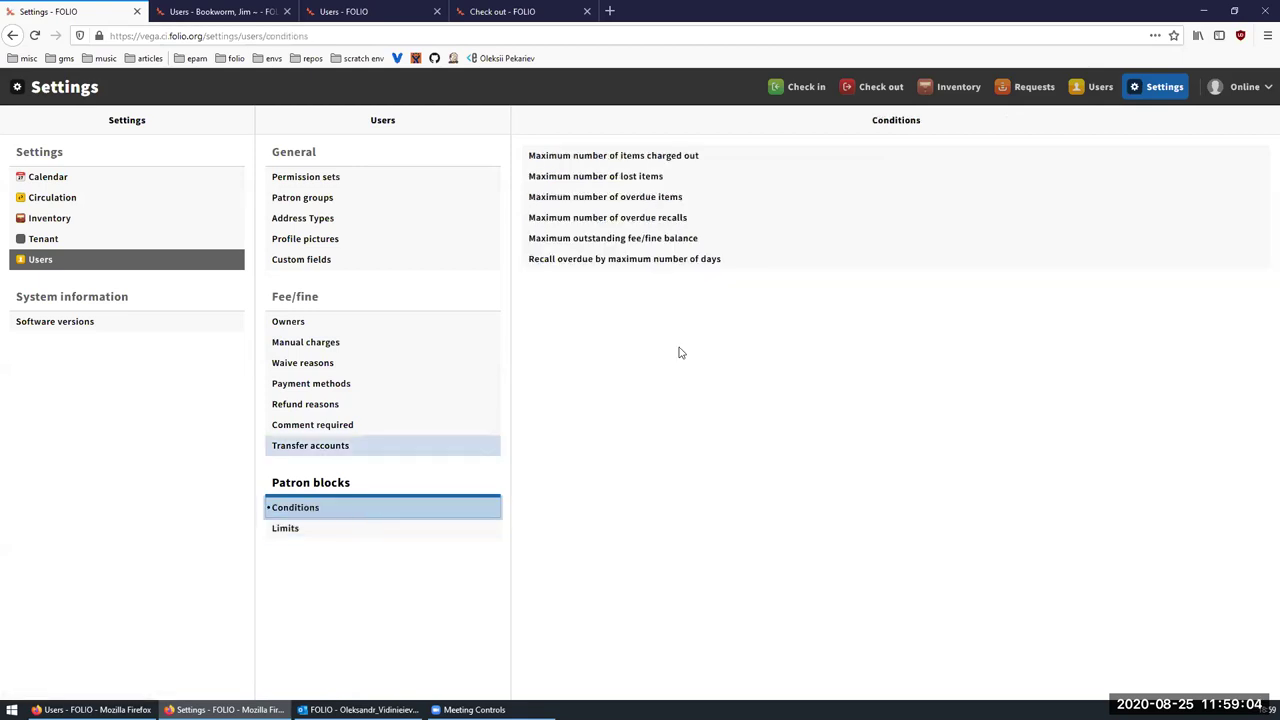
Make the Maximum outstanding fee/fine balance condition block borrowing and renewals with the message "Maximum outstanding fee/fine balance is reached", and save it.
{"action": "left_click", "coordinate": [603, 242]}
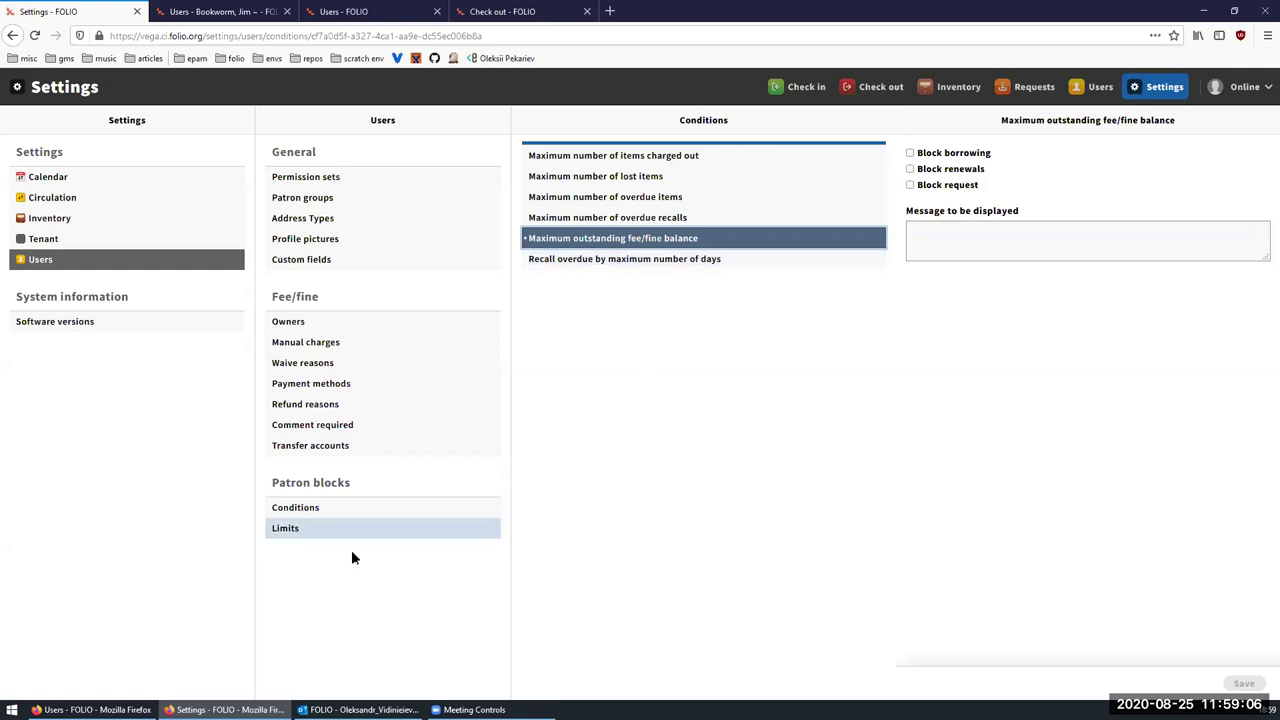
{"action": "left_click", "coordinate": [937, 155]}
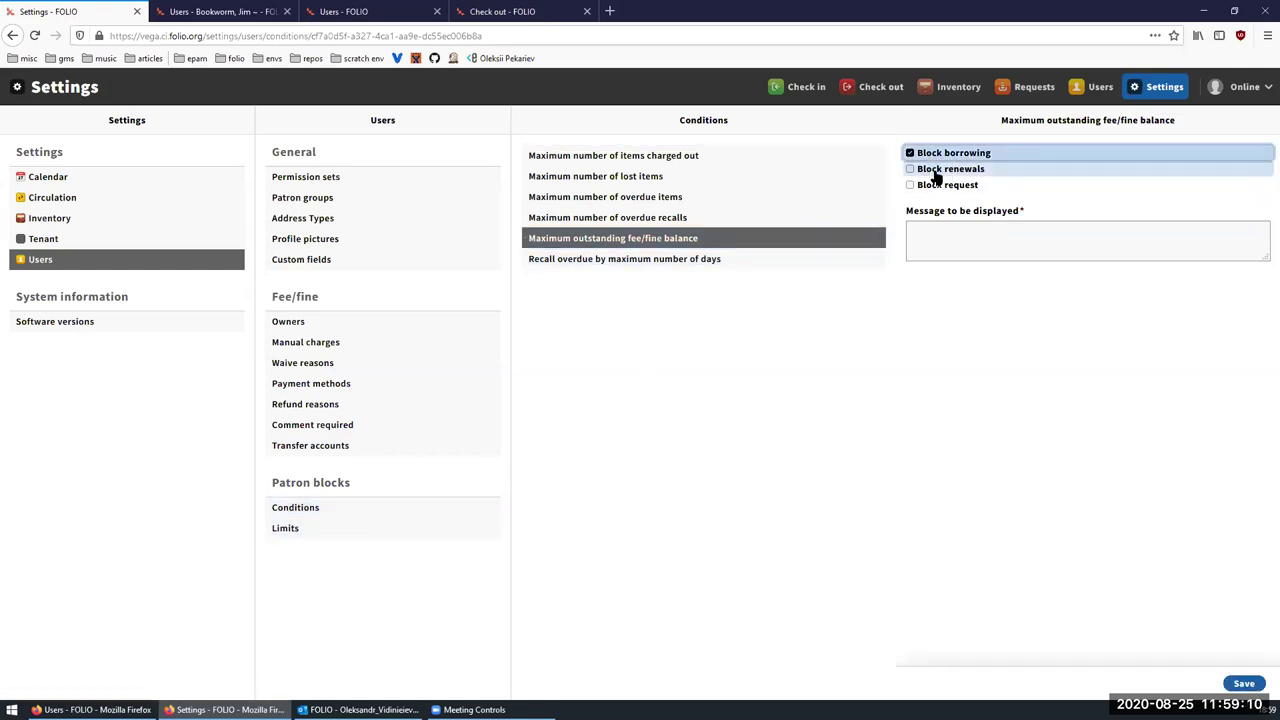
{"action": "left_click", "coordinate": [945, 177]}
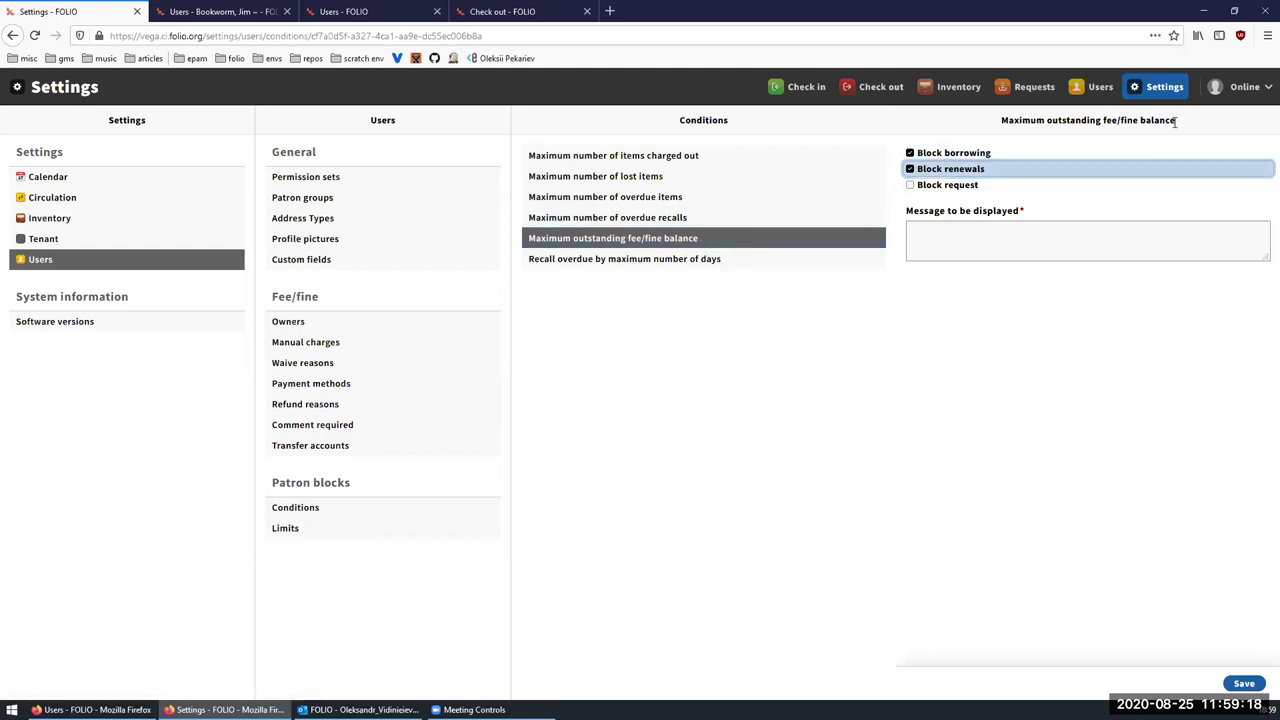
{"action": "left_click", "coordinate": [1024, 122]}
{"action": "triple_click", "coordinate": [1024, 122]}
{"action": "key", "text": "ctrl+c"}
{"action": "left_click", "coordinate": [972, 232]}
{"action": "key", "text": "ctrl+v"}
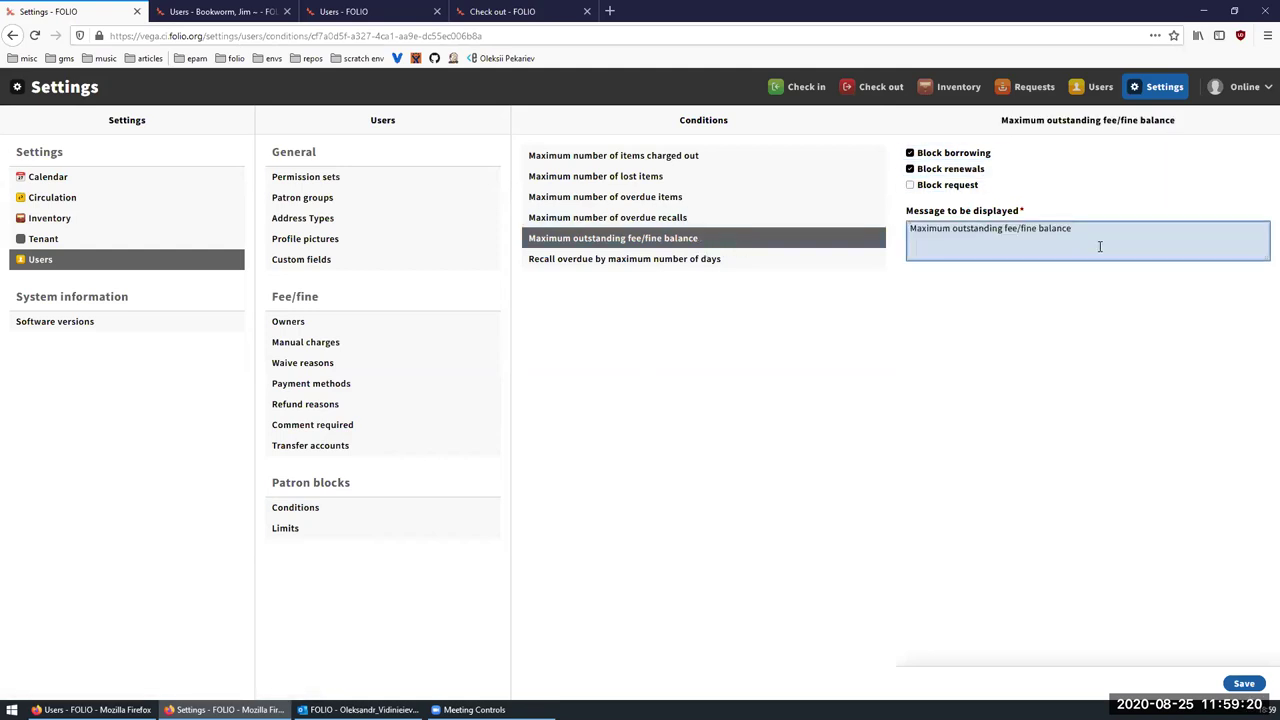
{"action": "type", "text": "is reached"}
{"action": "left_click", "coordinate": [1244, 683]}
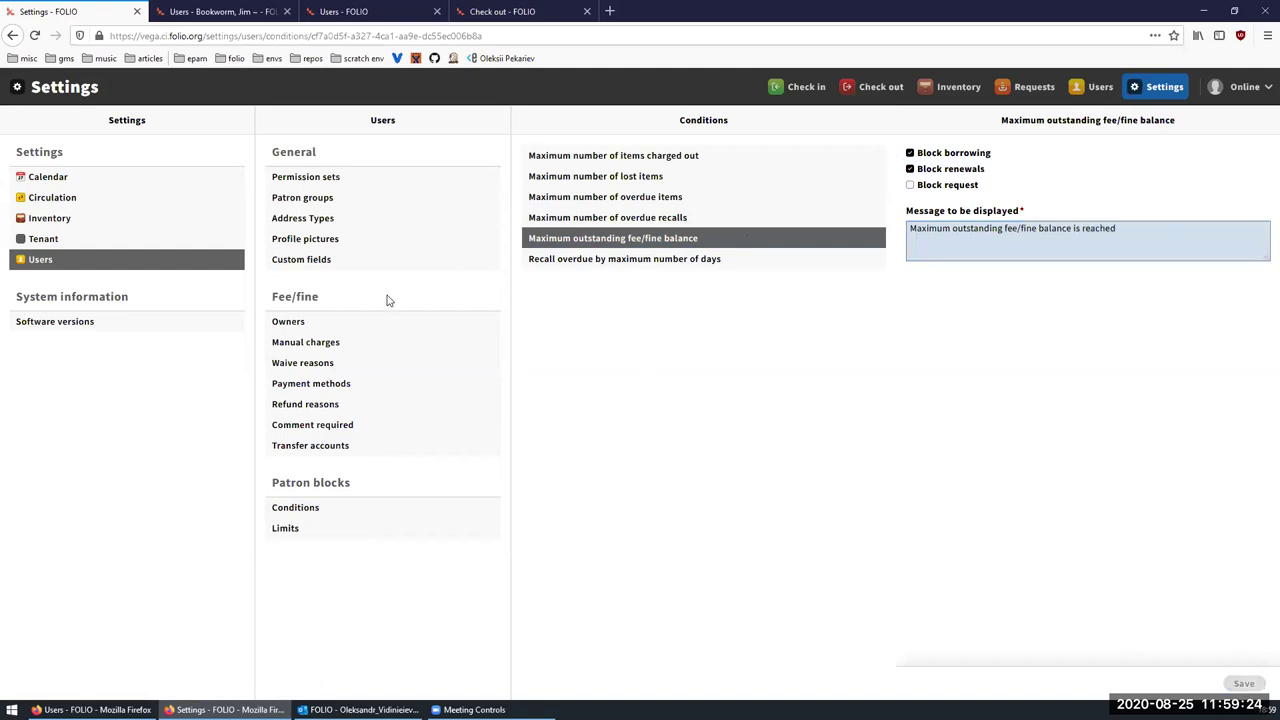
Check the demo patron's group, and save a Maximum outstanding fee/fine balance limit of 10 for Faculty.
{"action": "left_click", "coordinate": [158, 9]}
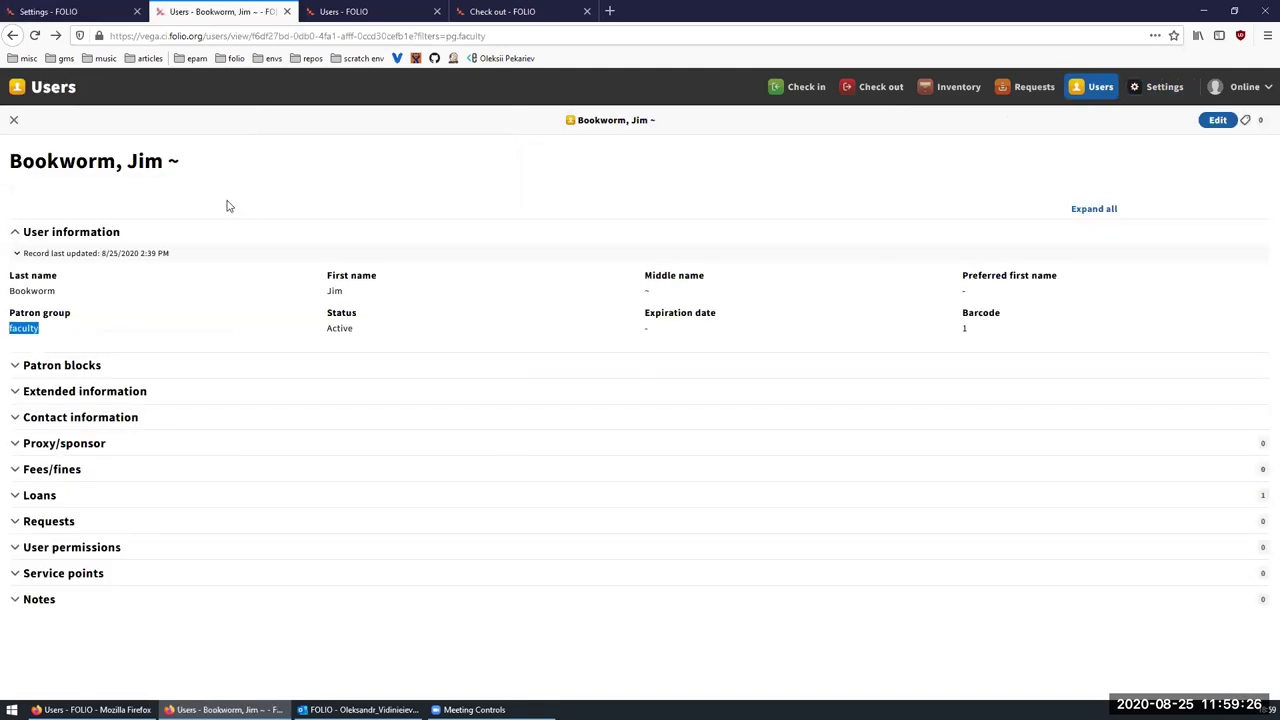
{"action": "double_click", "coordinate": [40, 328]}
{"action": "left_click", "coordinate": [60, 11]}
{"action": "left_click", "coordinate": [280, 528]}
{"action": "left_click", "coordinate": [595, 161]}
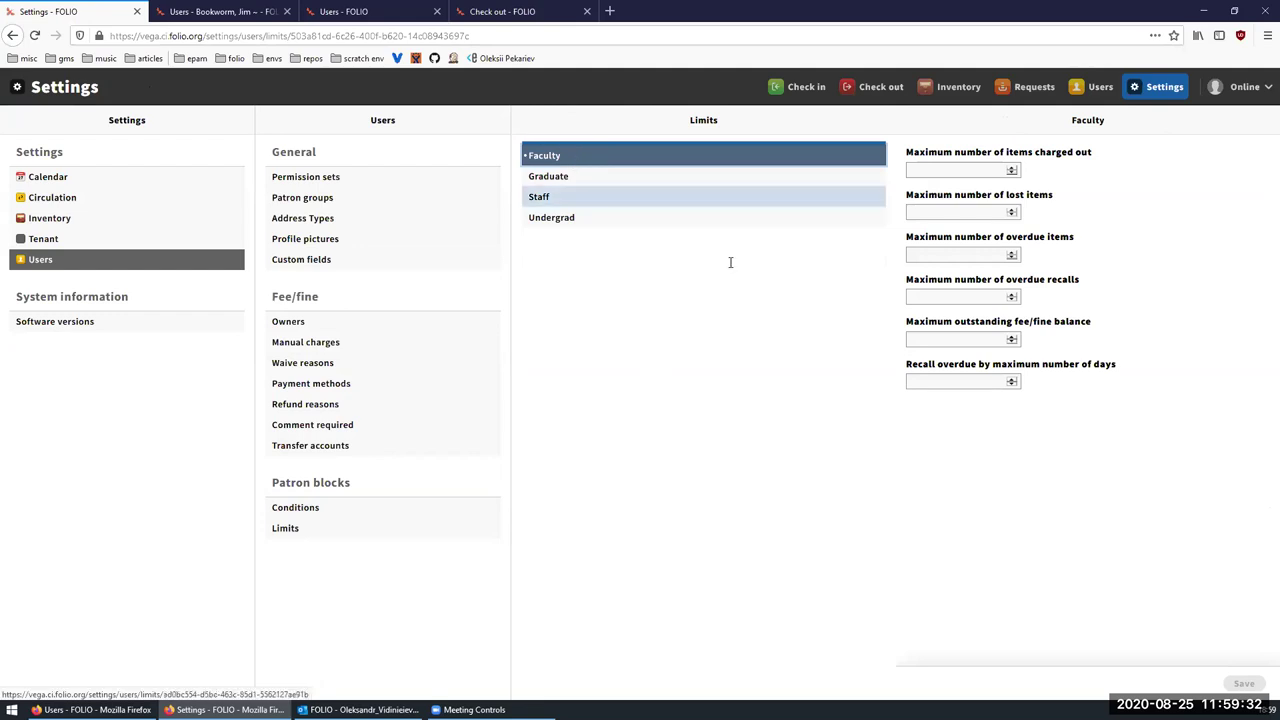
{"action": "left_click", "coordinate": [970, 345]}
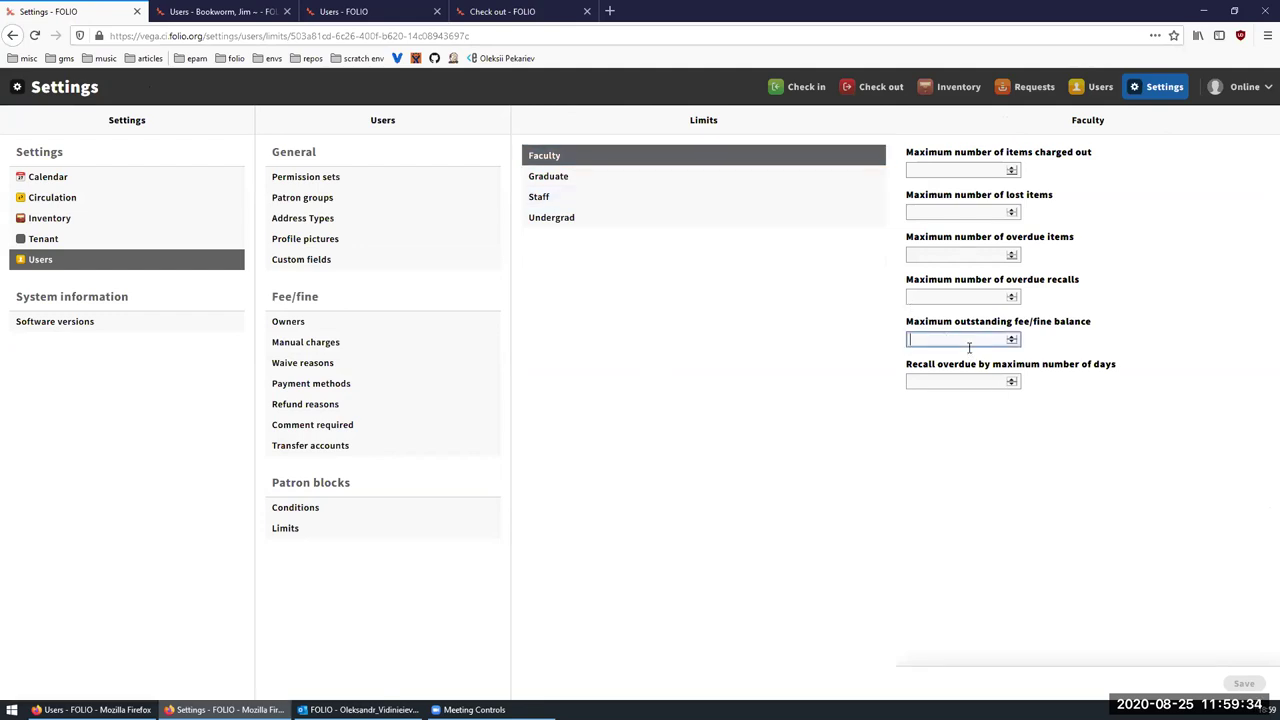
{"action": "type", "text": "10"}
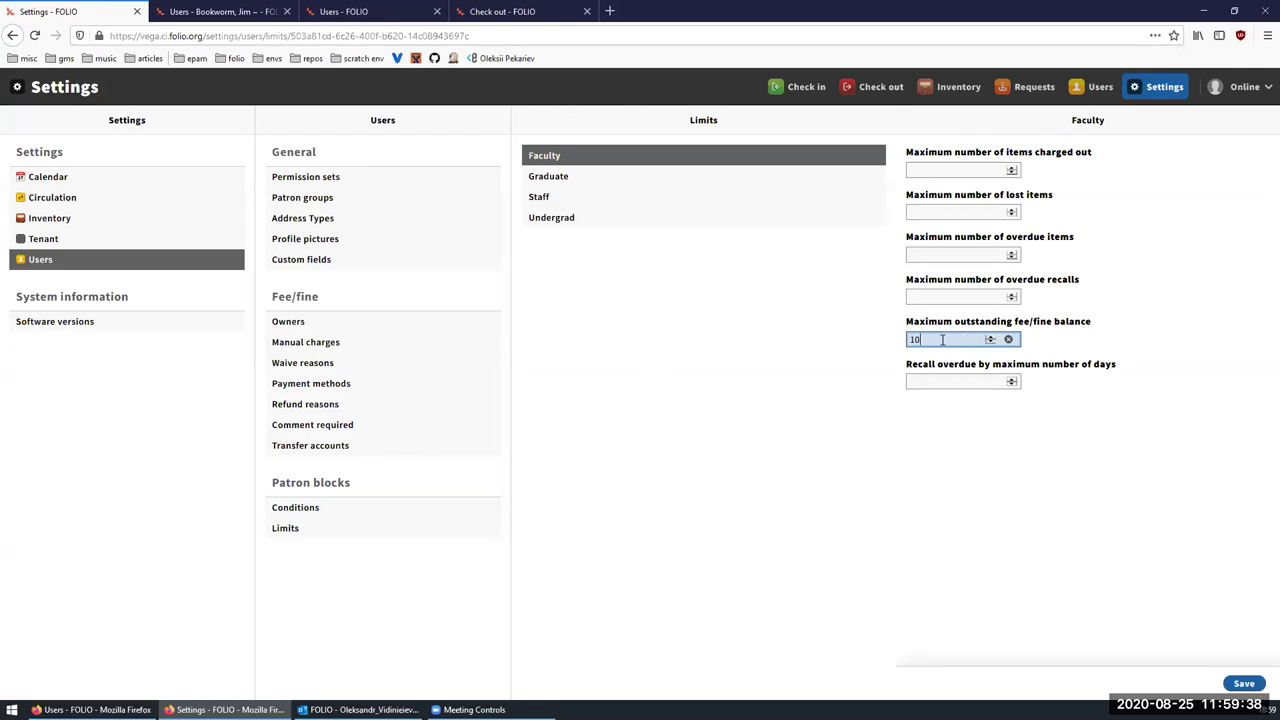
{"action": "left_click", "coordinate": [1242, 684]}
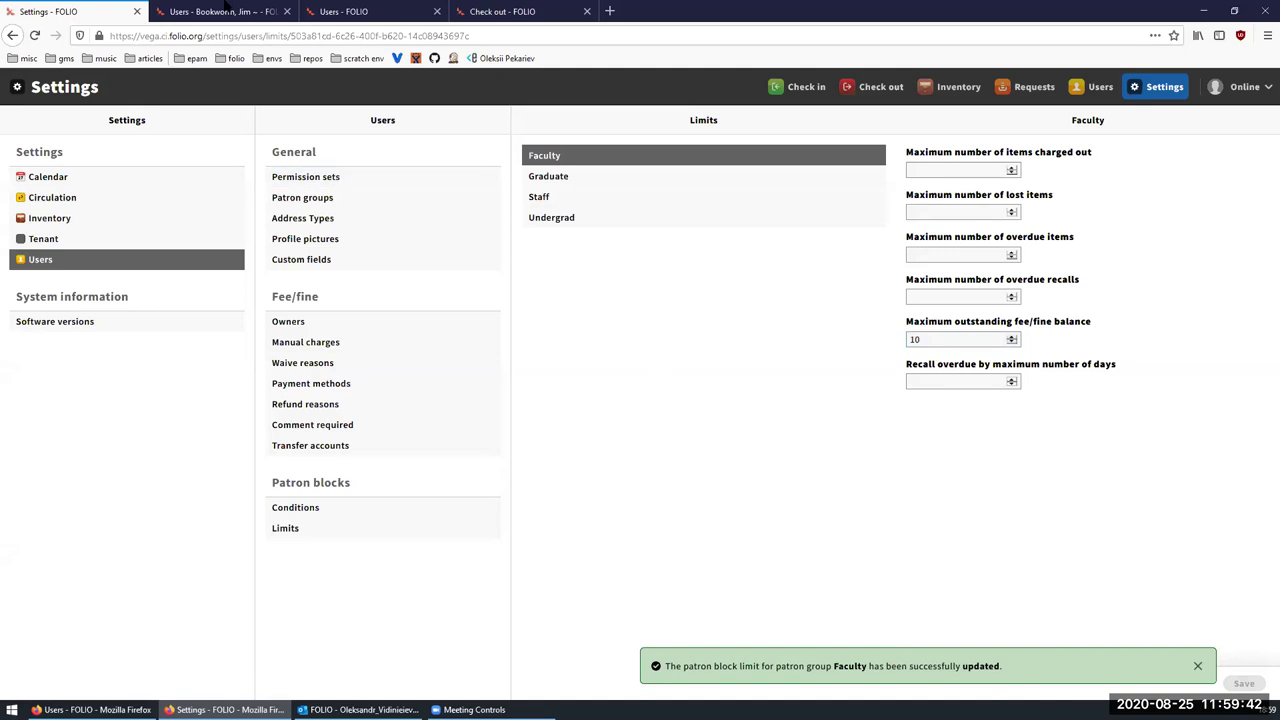
Check the demo patron's Patron blocks section, and open the patron's open fees/fines in a new browser tab.
{"action": "key", "text": "ctrl+Tab"}
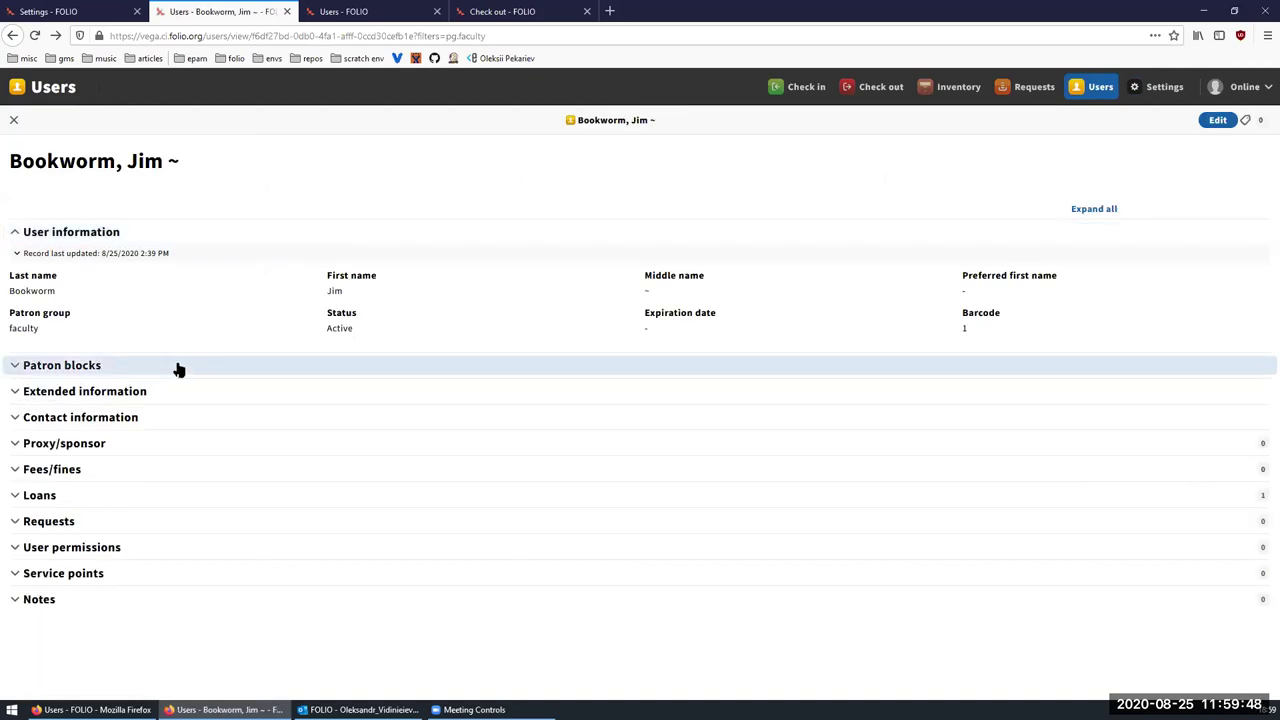
{"action": "left_click", "coordinate": [178, 370]}
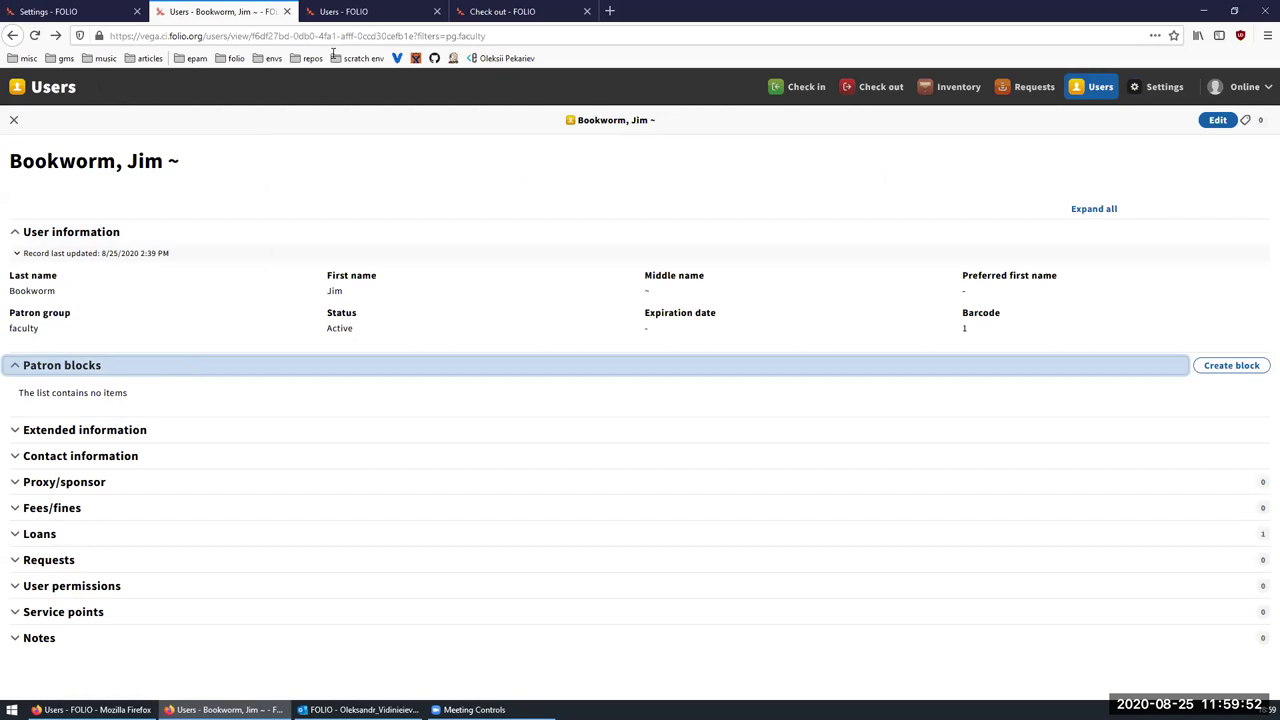
{"action": "left_click", "coordinate": [95, 512]}
{"action": "middle_click", "coordinate": [75, 530]}
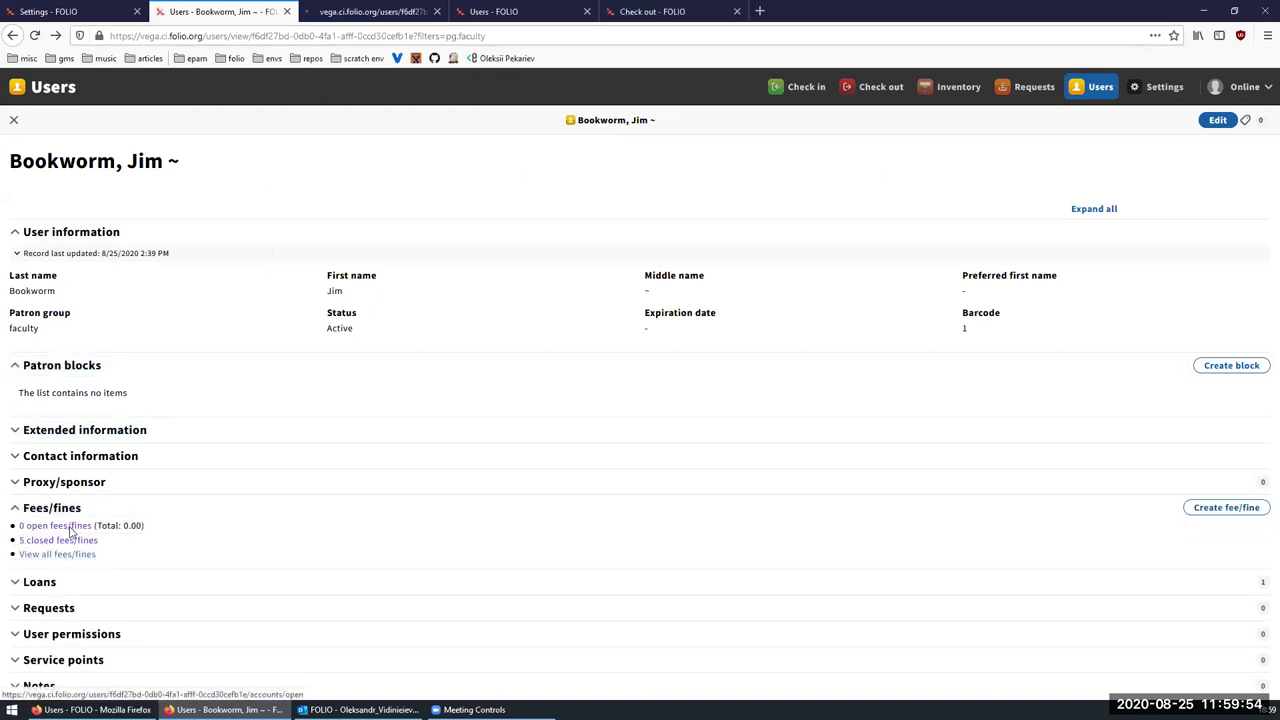
{"action": "key", "text": "ctrl+l"}
{"action": "left_click", "coordinate": [378, 12]}
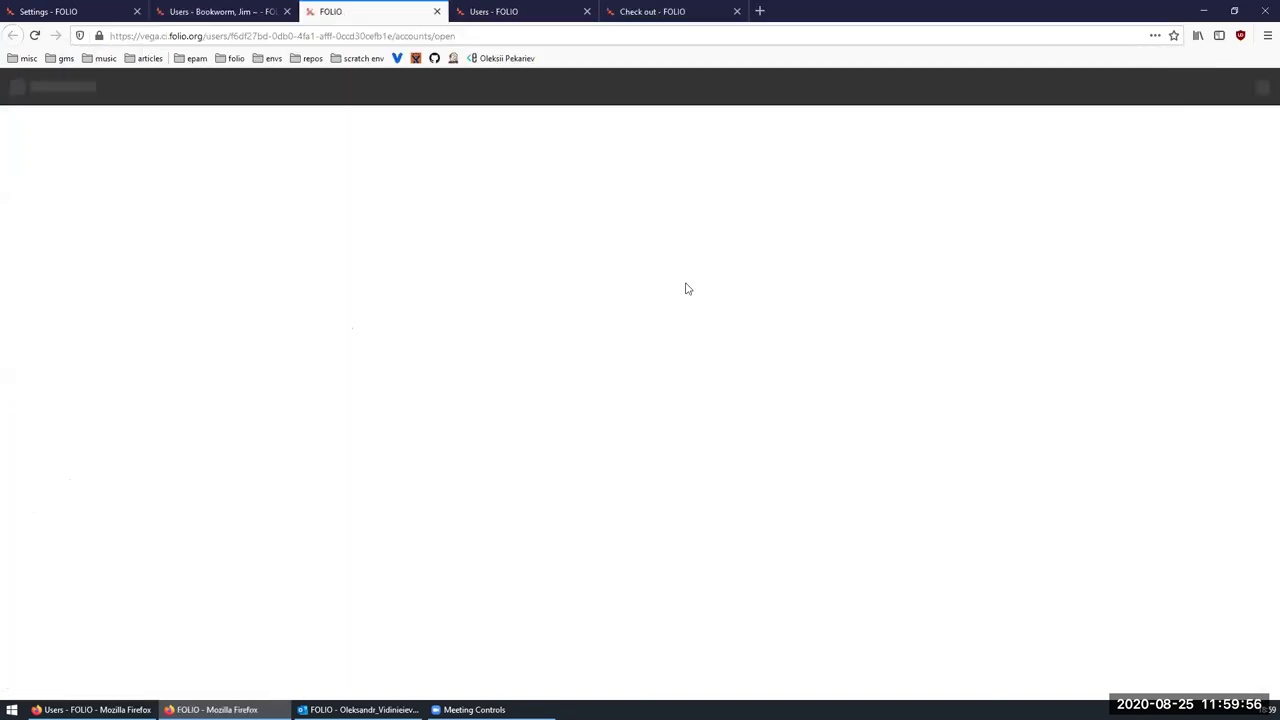
Charge the patron a new 11.00 fee/fine of type "fine fine" under the fee/fine owner "owner", without paying it.
{"action": "left_click", "coordinate": [1024, 178]}
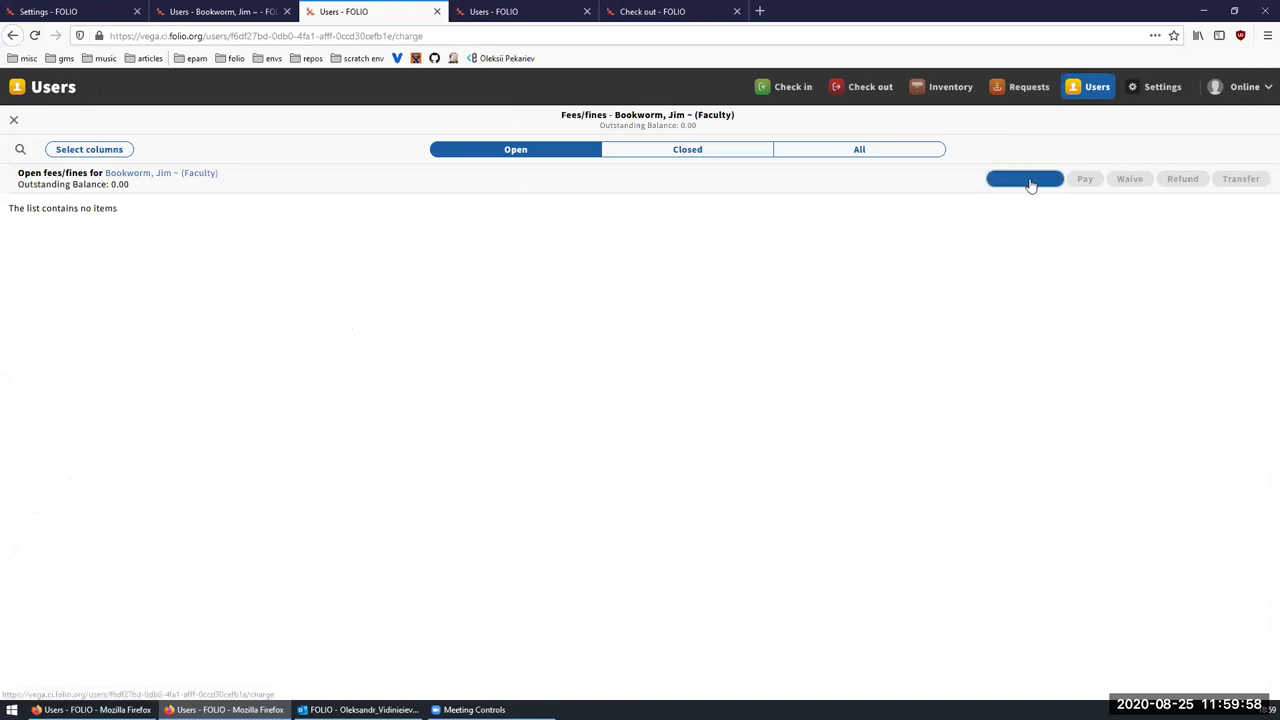
{"action": "left_click", "coordinate": [125, 219]}
{"action": "left_click", "coordinate": [100, 252]}
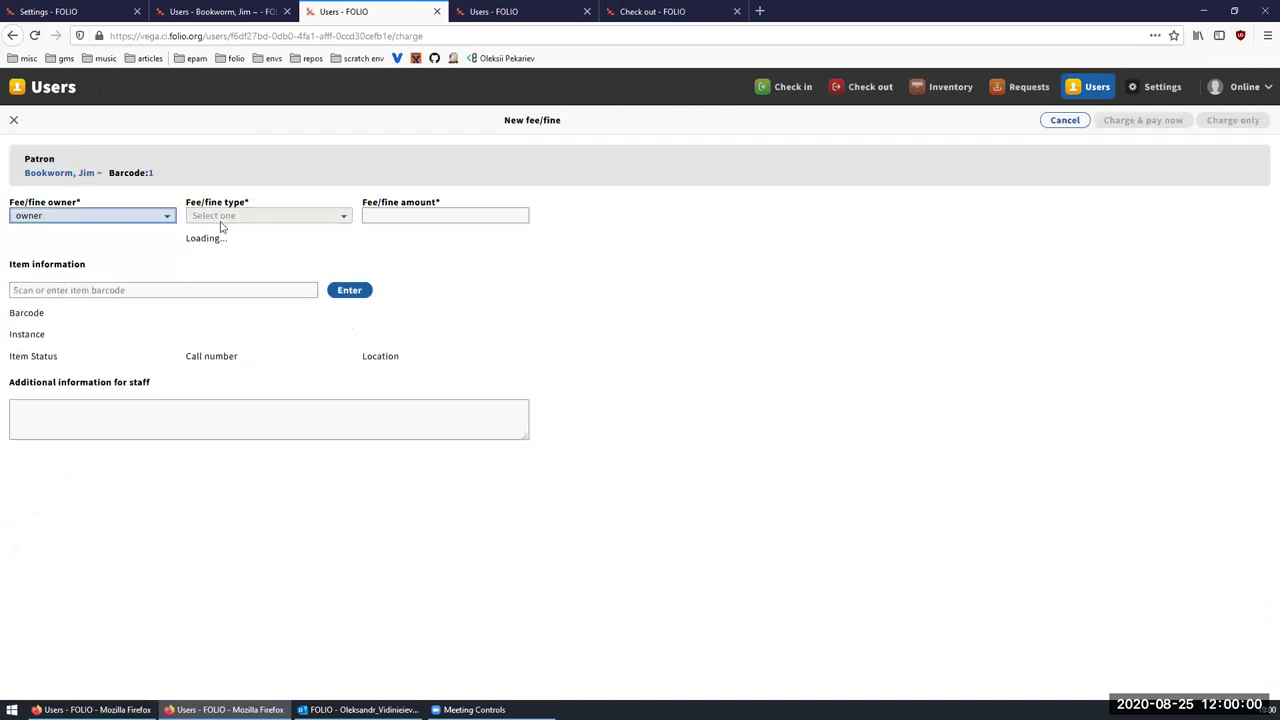
{"action": "left_click", "coordinate": [231, 218]}
{"action": "left_click", "coordinate": [222, 251]}
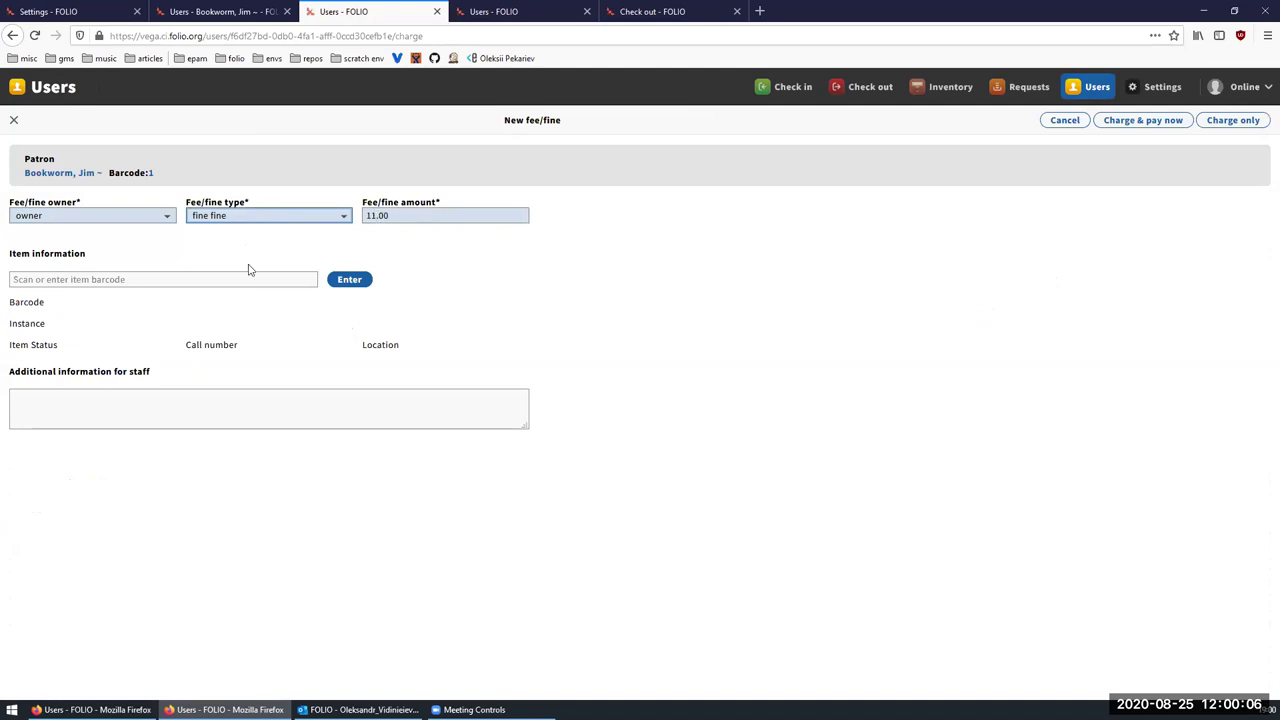
{"action": "left_click", "coordinate": [376, 215]}
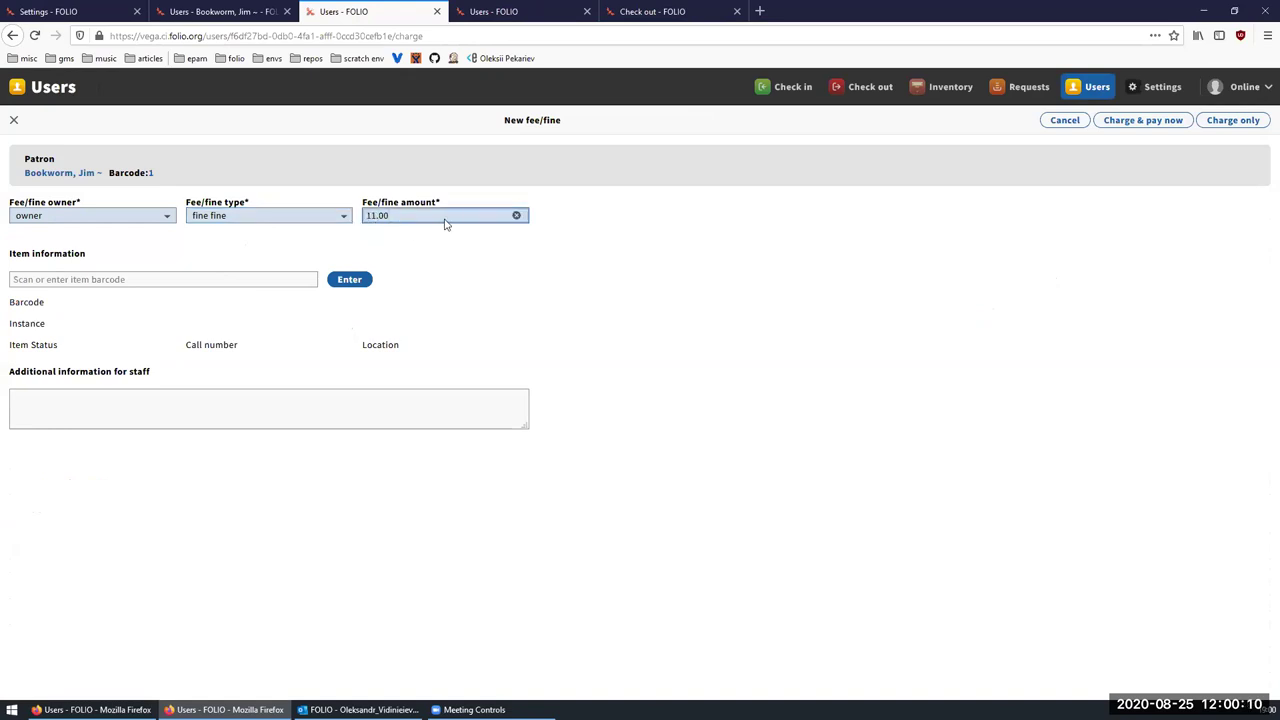
{"action": "left_click", "coordinate": [1240, 122]}
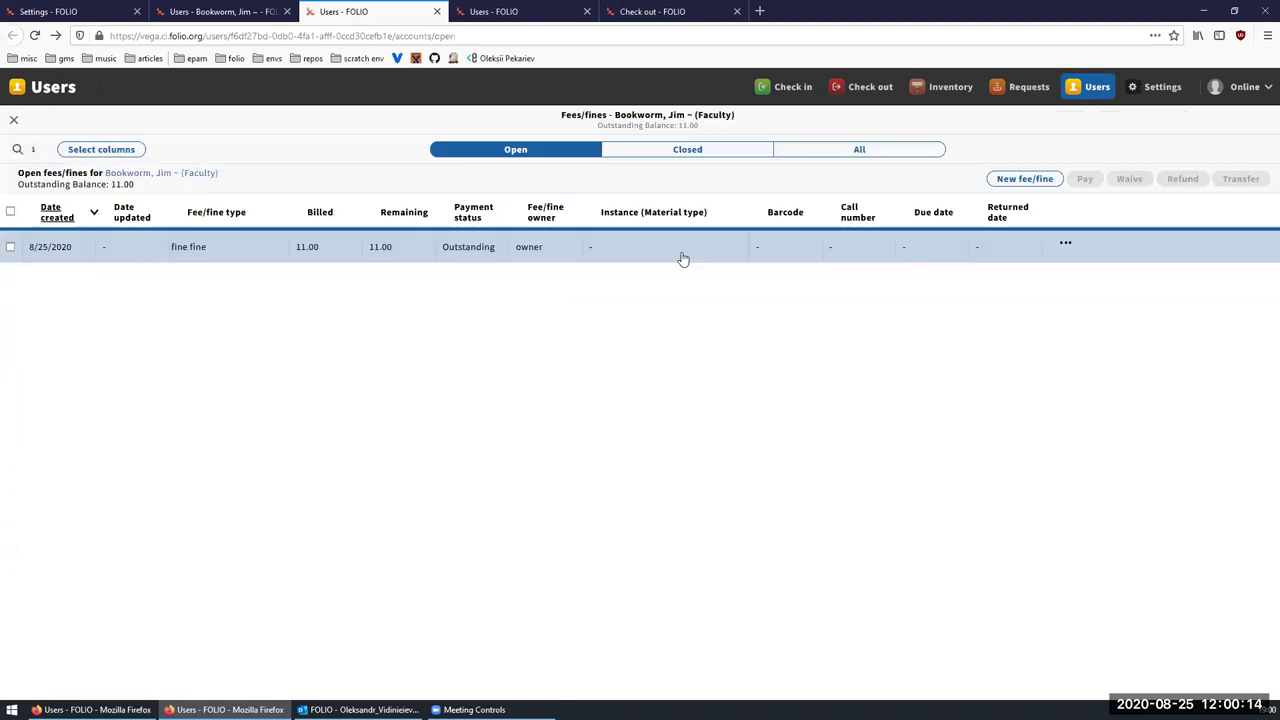
Reload the patron's record and examine the automated patron block's display description and blocked actions.
{"action": "key", "text": "alt+Left"}
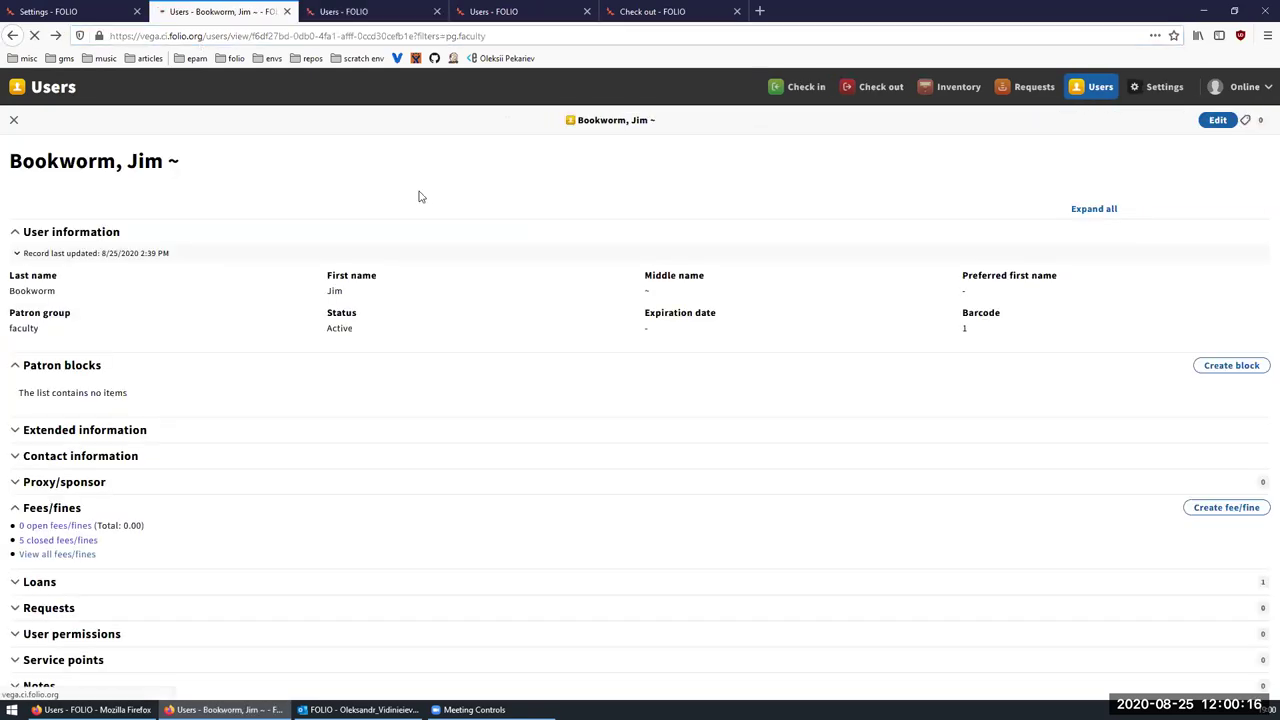
{"action": "key", "text": "F5"}
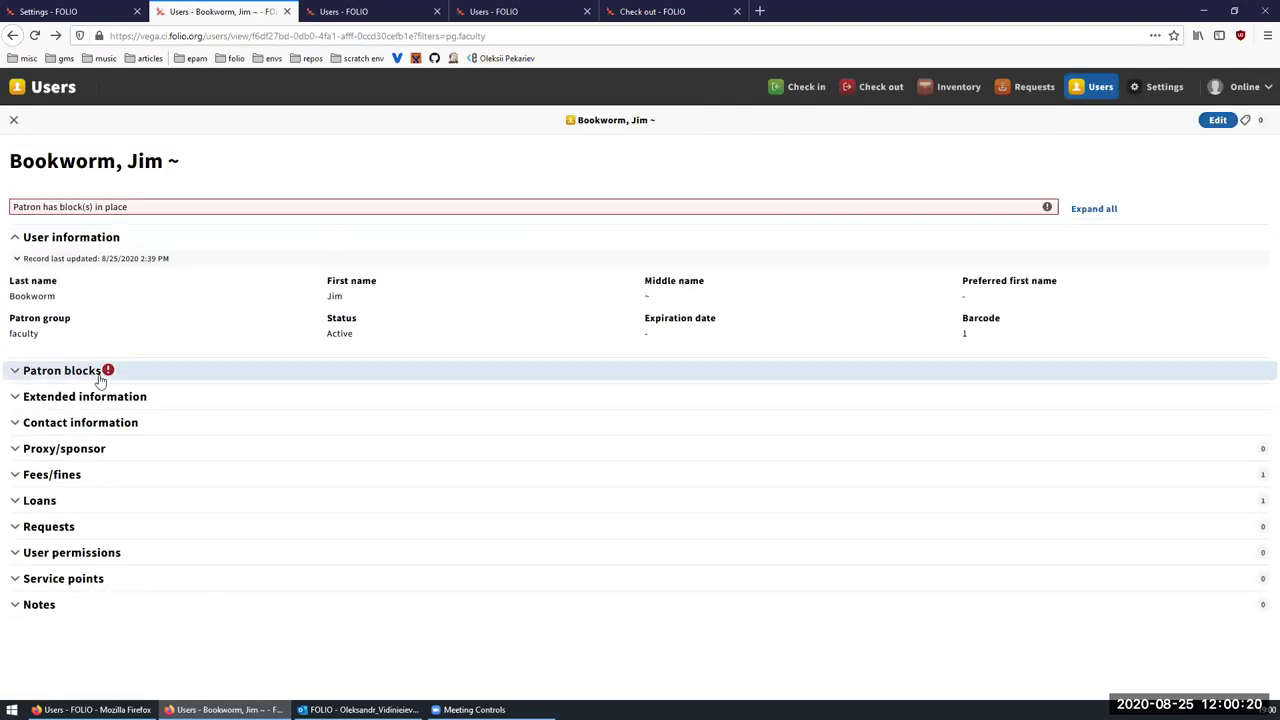
{"action": "left_click", "coordinate": [98, 376]}
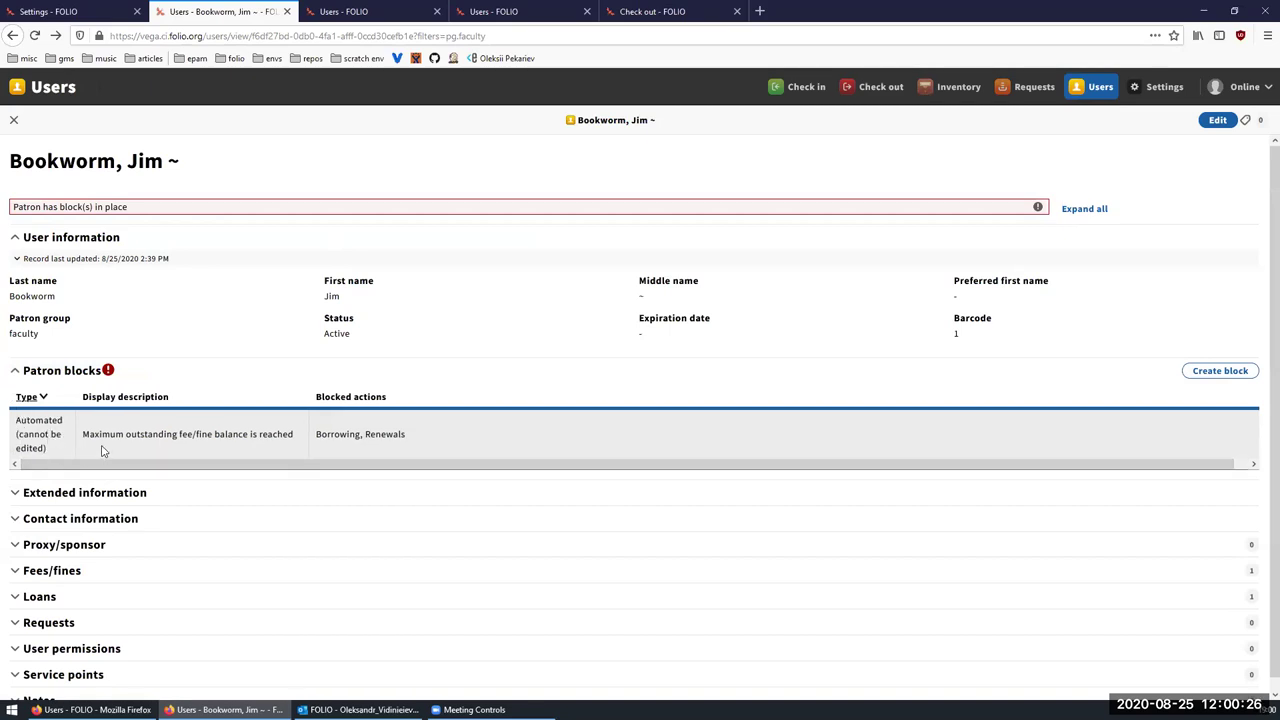
{"action": "left_click_drag", "start_coordinate": [296, 435], "coordinate": [84, 434]}
{"action": "left_click", "coordinate": [373, 440]}
{"action": "left_click_drag", "start_coordinate": [406, 437], "coordinate": [318, 434]}
{"action": "left_click", "coordinate": [318, 437]}
Create a manual patron block with the display description "desc" that blocks only Requests, and show it under Patron blocks.
{"action": "left_click", "coordinate": [1220, 371]}
{"action": "left_click", "coordinate": [158, 293]}
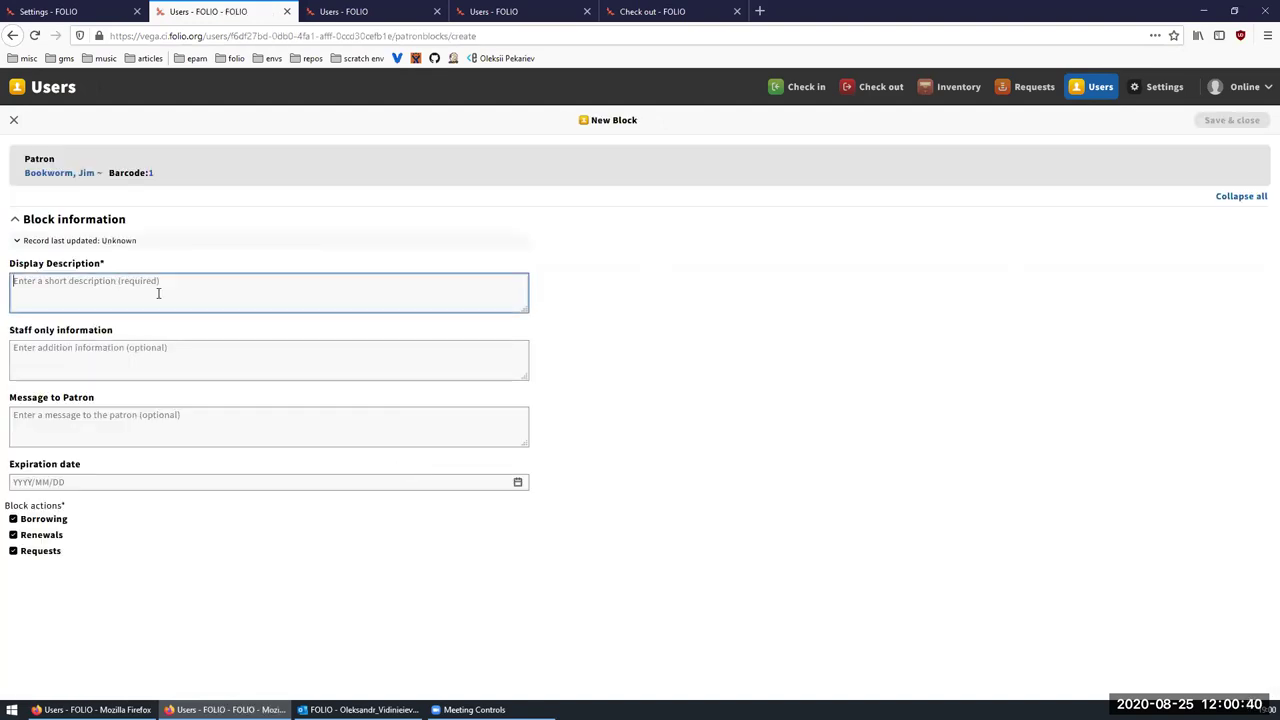
{"action": "type", "text": "desc"}
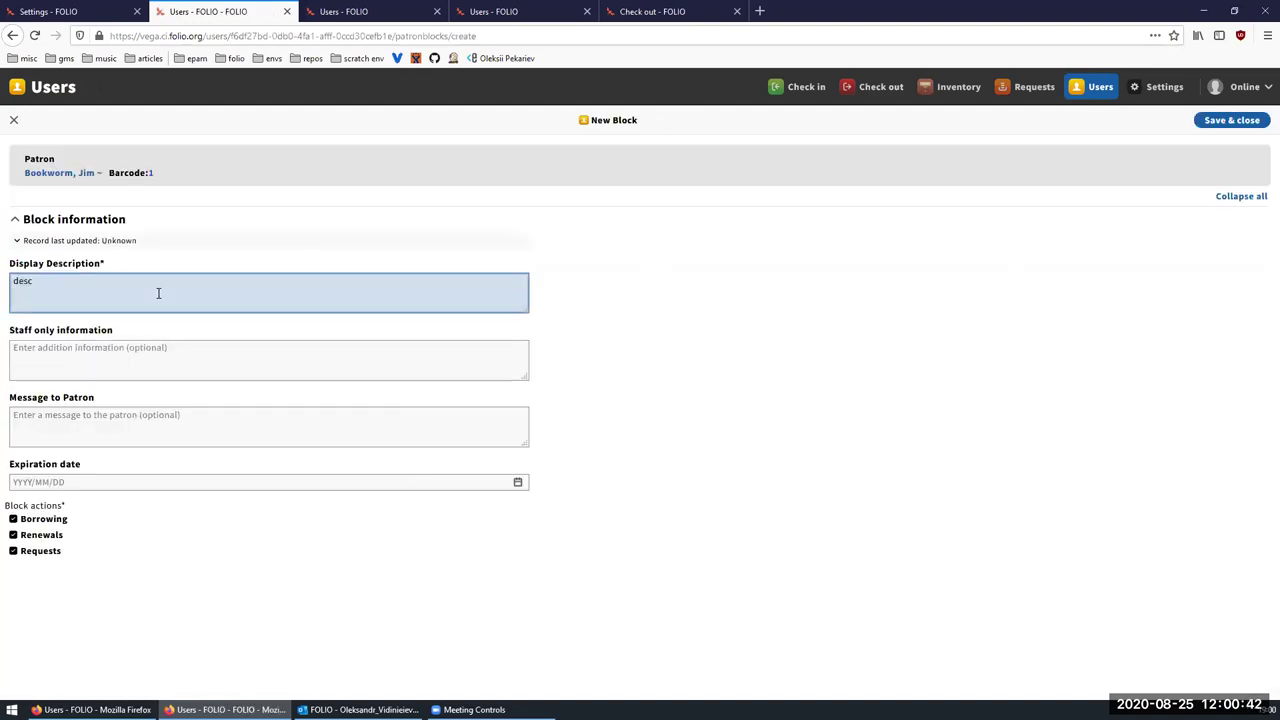
{"action": "left_click", "coordinate": [41, 535]}
{"action": "left_click", "coordinate": [42, 519]}
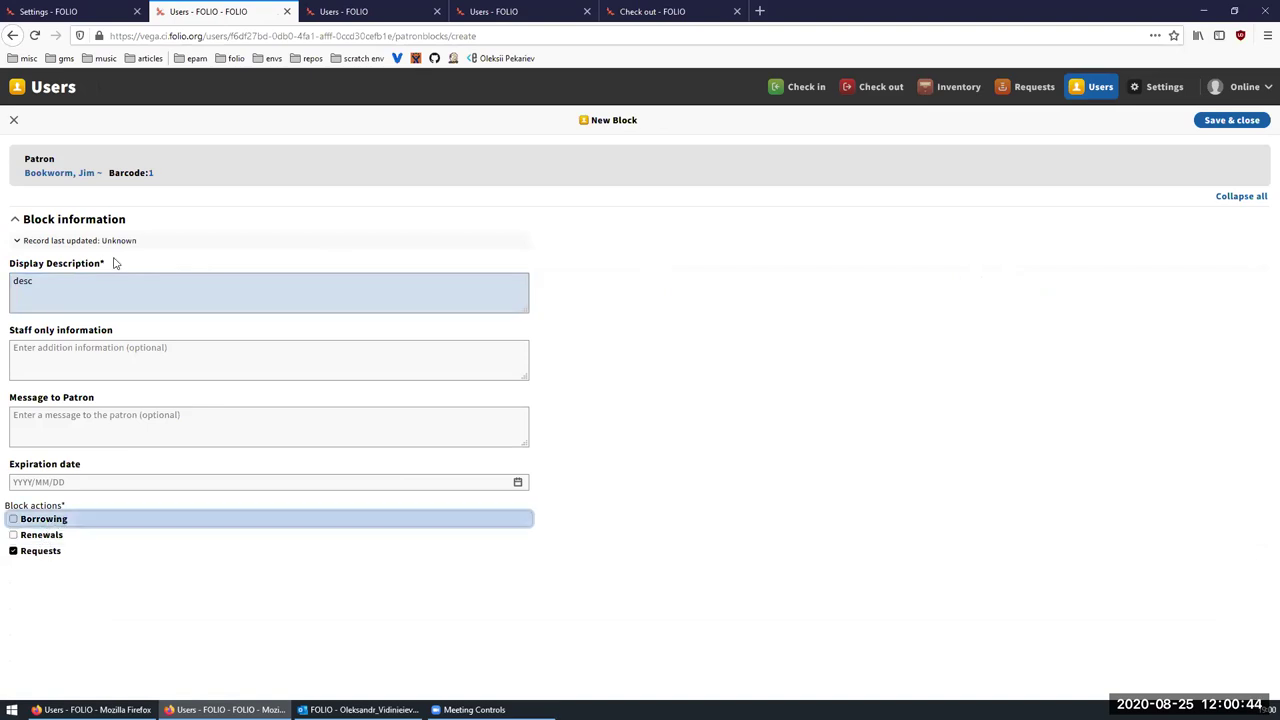
{"action": "left_click", "coordinate": [1232, 120]}
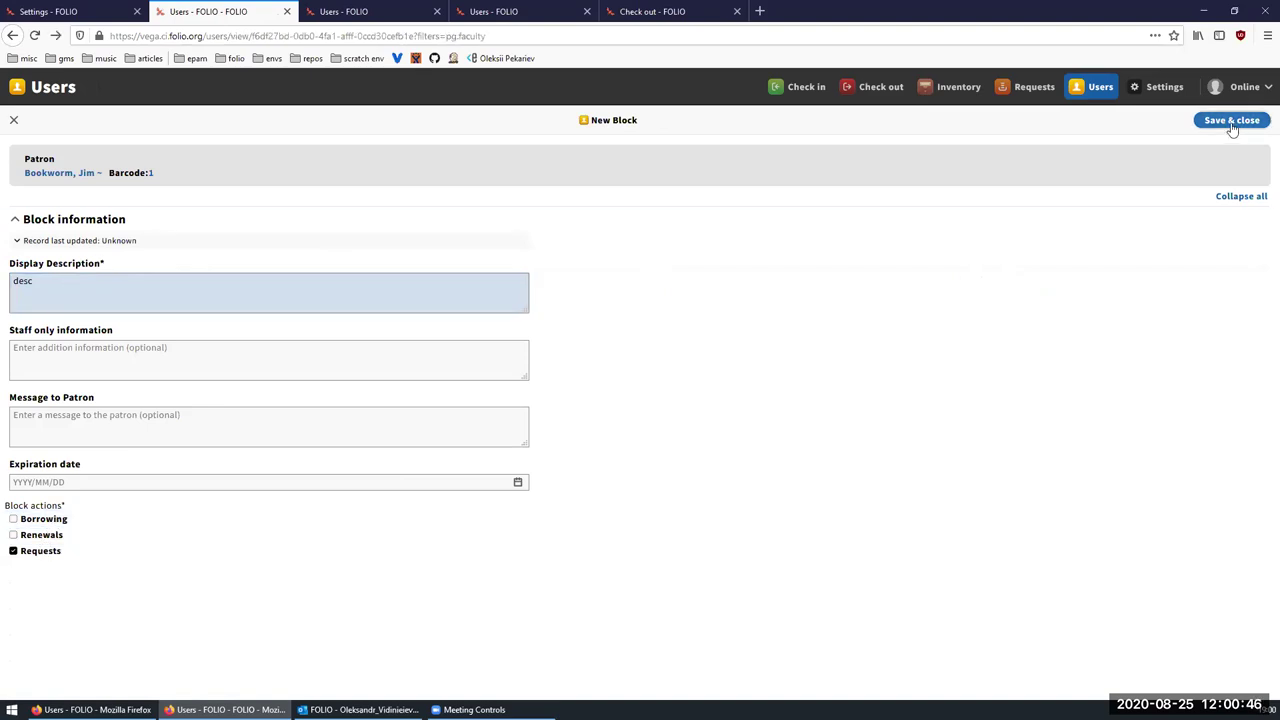
{"action": "left_click", "coordinate": [180, 372]}
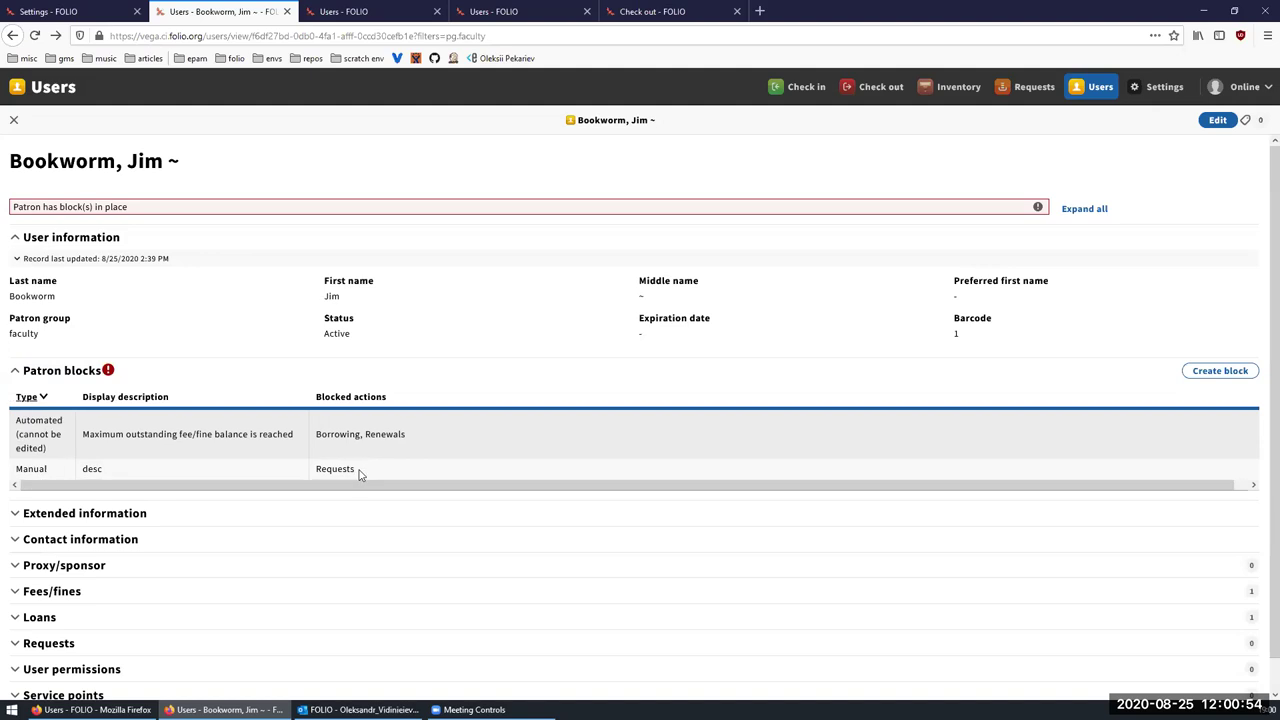
Pay the patron's outstanding 11.00 "fine fine" charge in full with the cash payment method.
{"action": "left_click", "coordinate": [390, 8]}
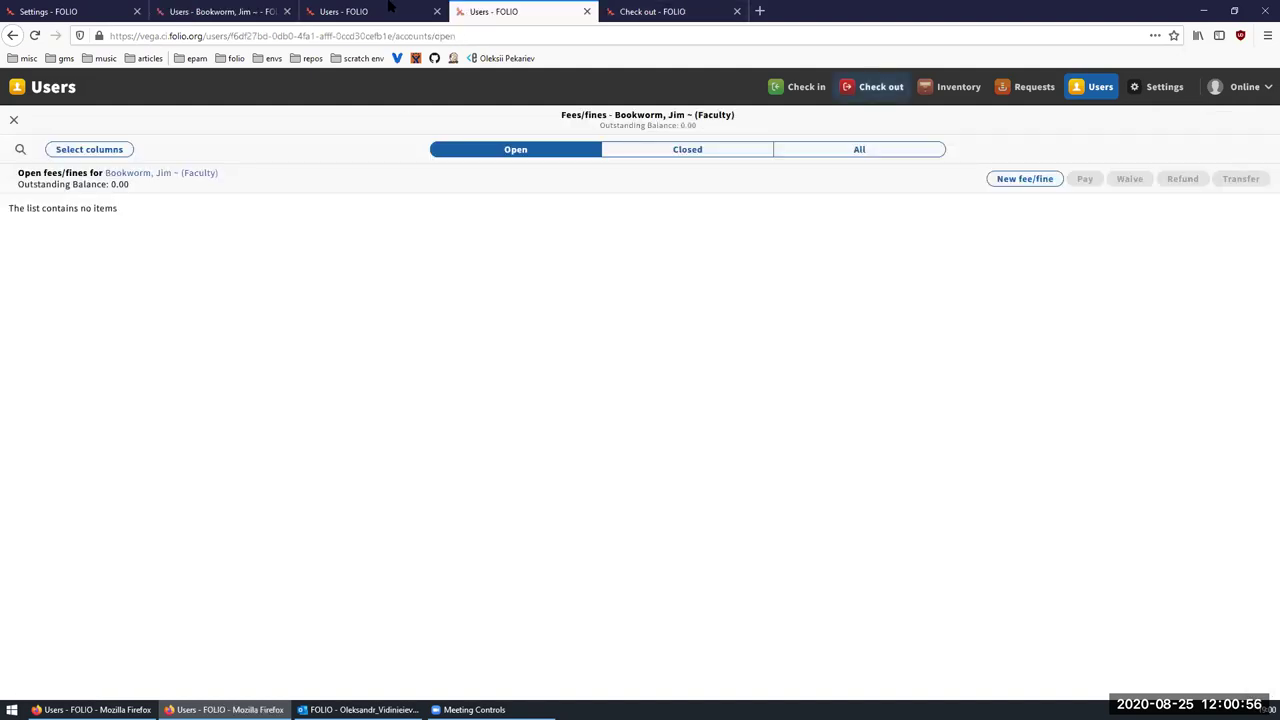
{"action": "left_click", "coordinate": [394, 242]}
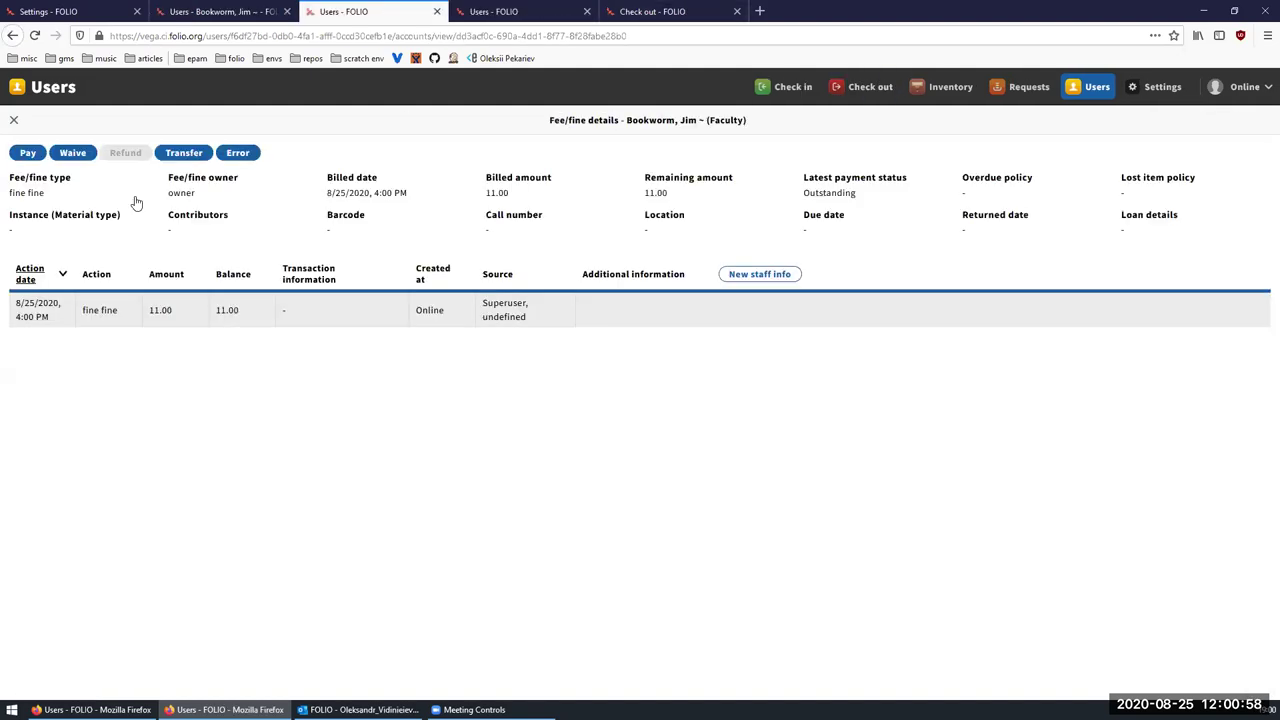
{"action": "left_click", "coordinate": [28, 153]}
{"action": "left_click", "coordinate": [650, 216]}
{"action": "left_click", "coordinate": [630, 251]}
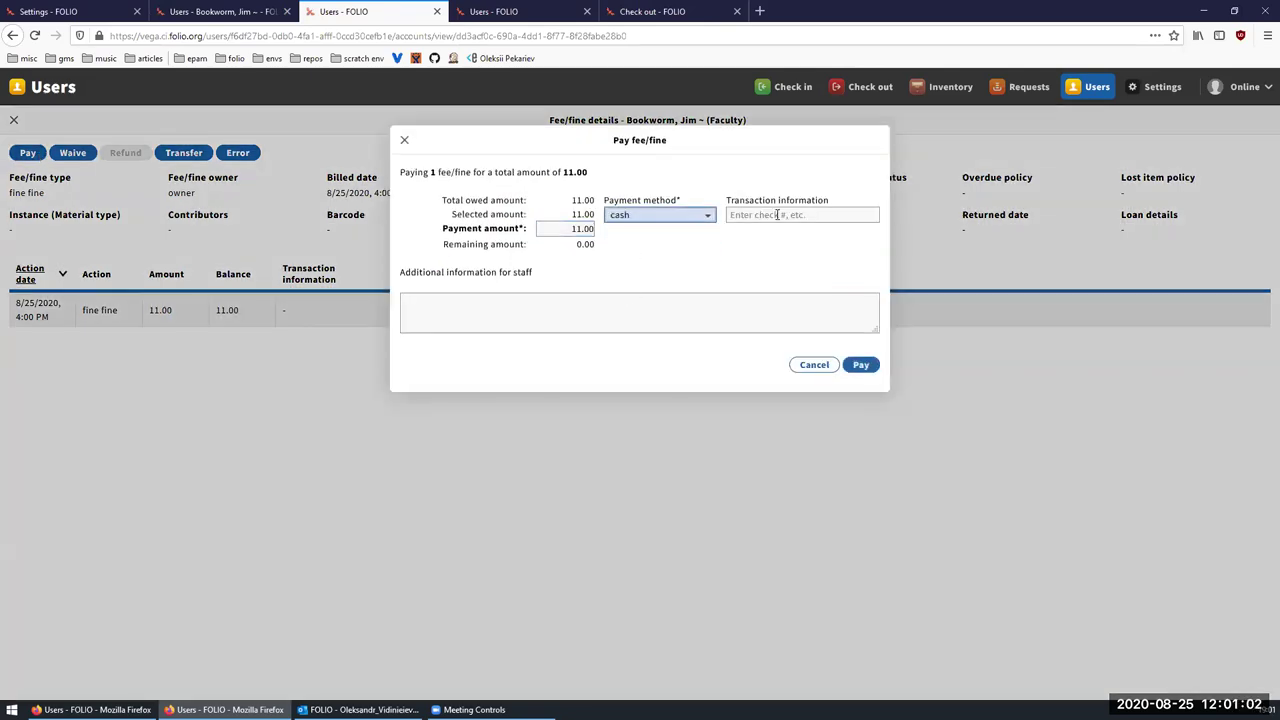
{"action": "left_click", "coordinate": [860, 365]}
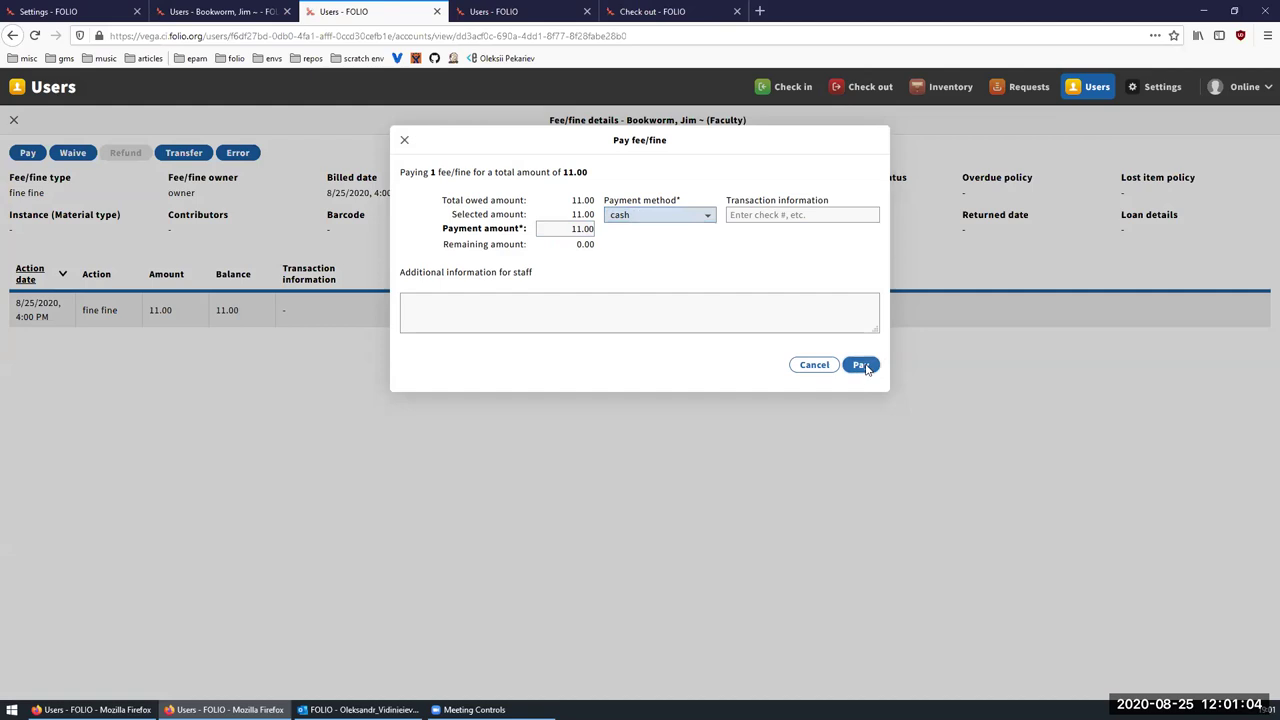
{"action": "left_click", "coordinate": [782, 209]}
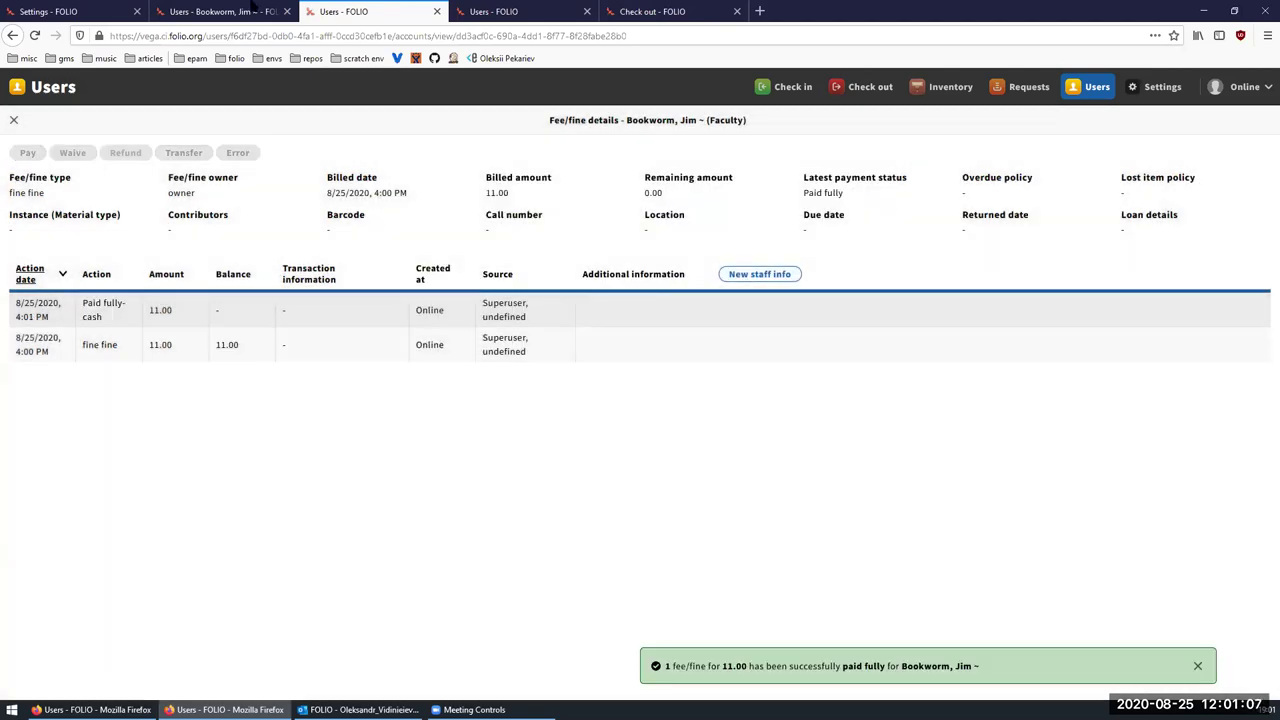
Reload the patron's record, check which patron blocks remain, and close the record.
{"action": "left_click", "coordinate": [222, 11]}
{"action": "key", "text": "F5"}
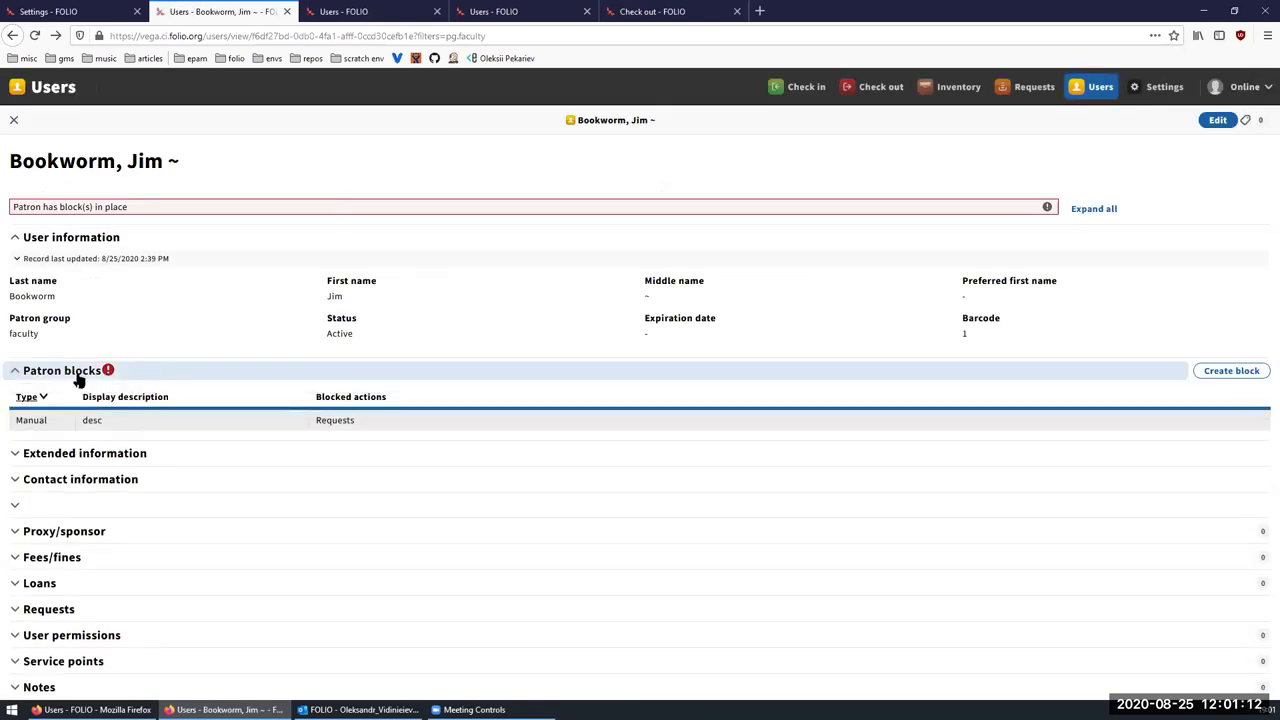
{"action": "left_click_drag", "start_coordinate": [372, 422], "coordinate": [17, 423]}
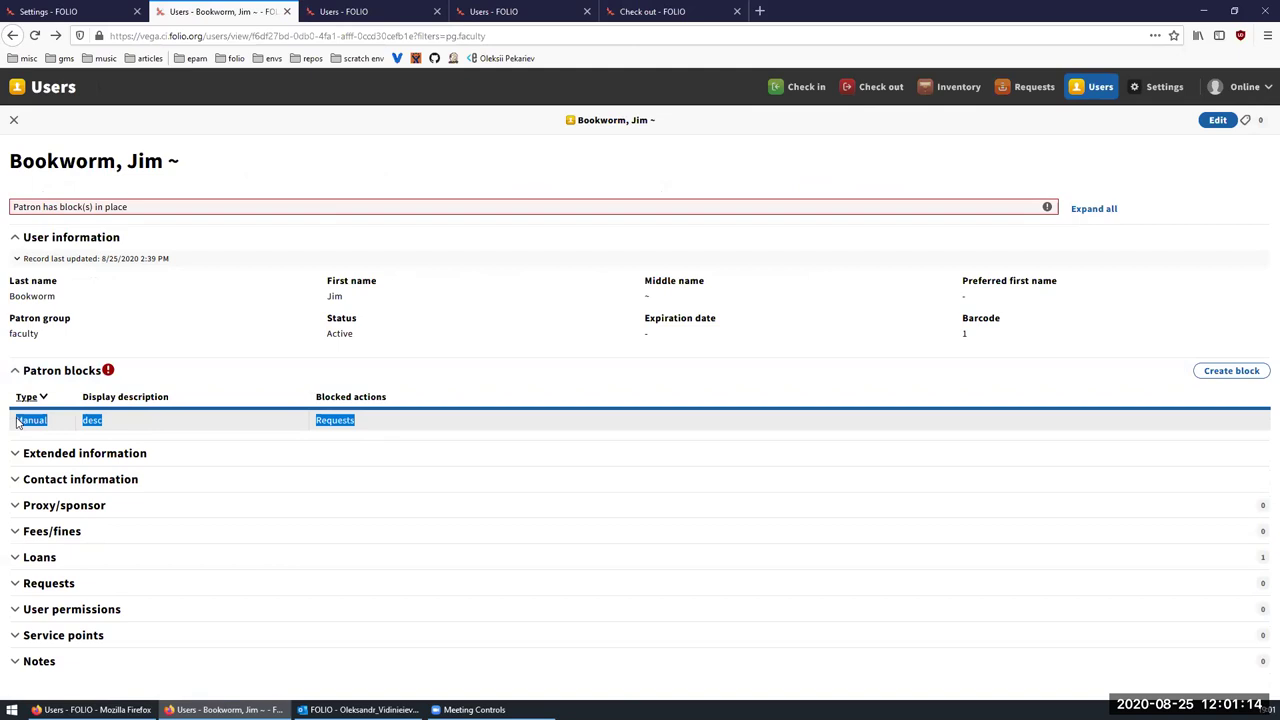
{"action": "left_click", "coordinate": [17, 423]}
{"action": "left_click", "coordinate": [14, 120]}
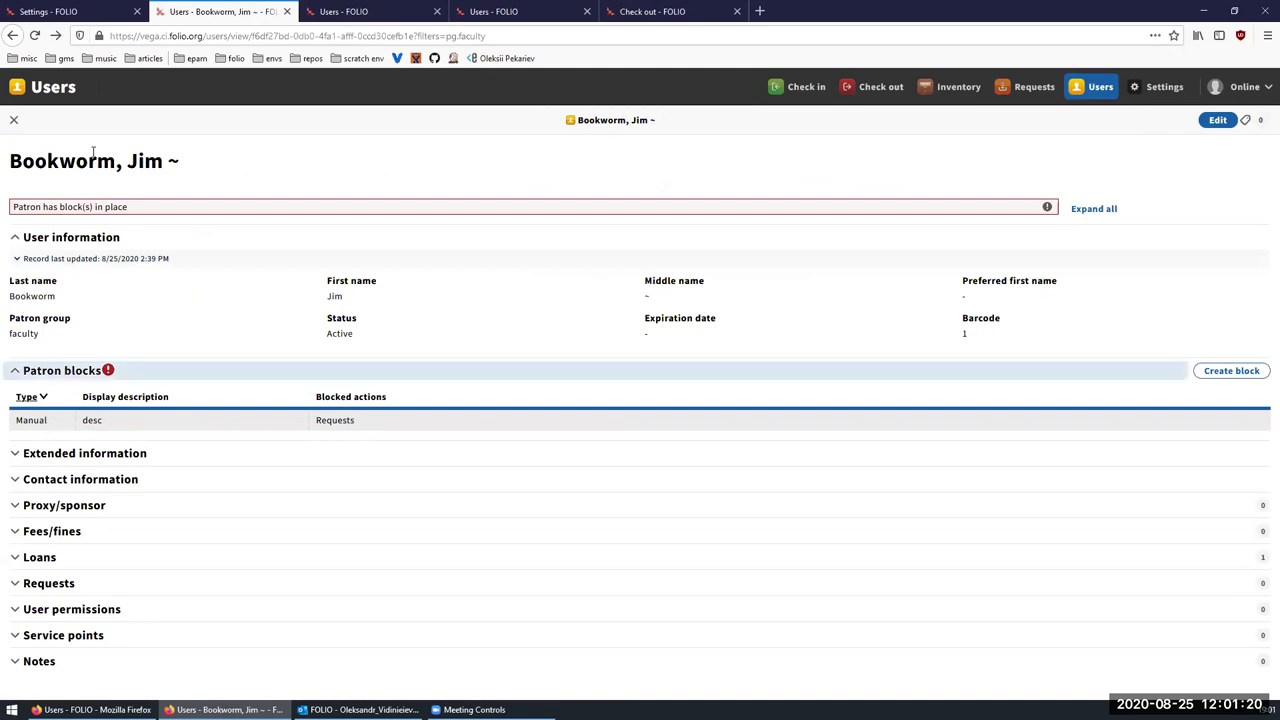
{"action": "left_click", "coordinate": [14, 120]}
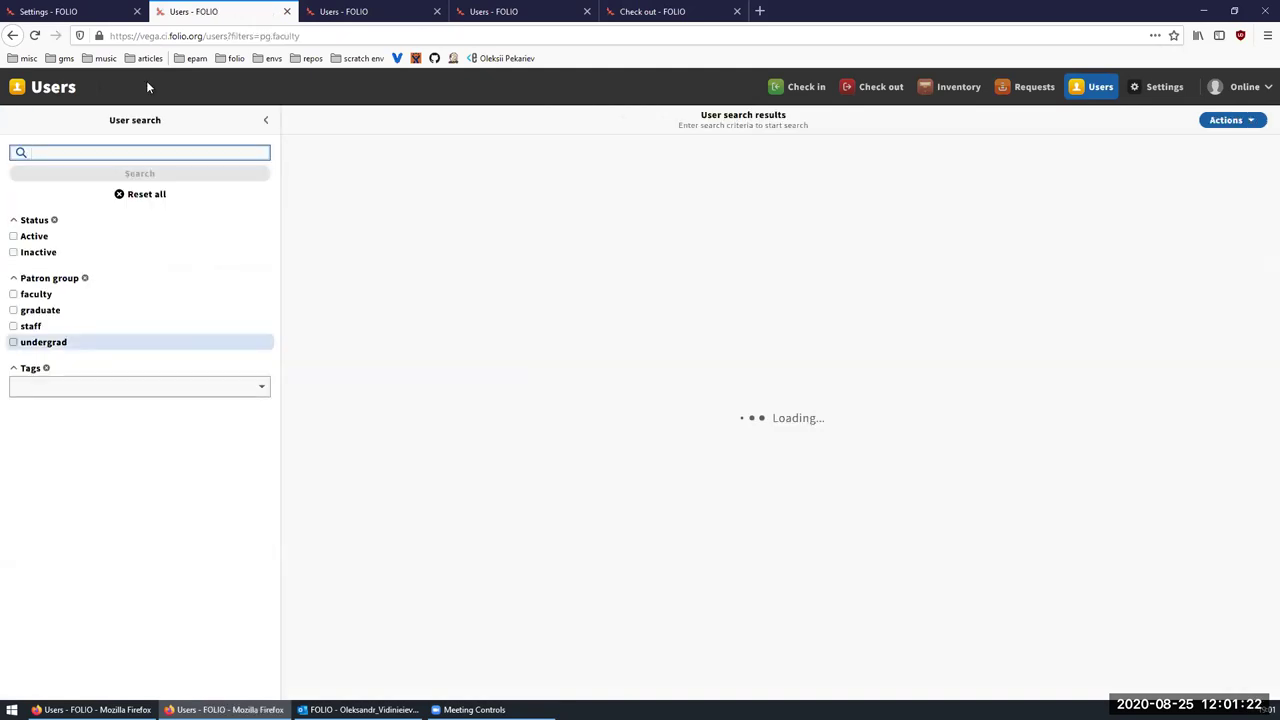
Review the Conditions and Limits lists for patron blocks in the Users settings.
{"action": "left_click", "coordinate": [48, 11]}
{"action": "left_click", "coordinate": [312, 510]}
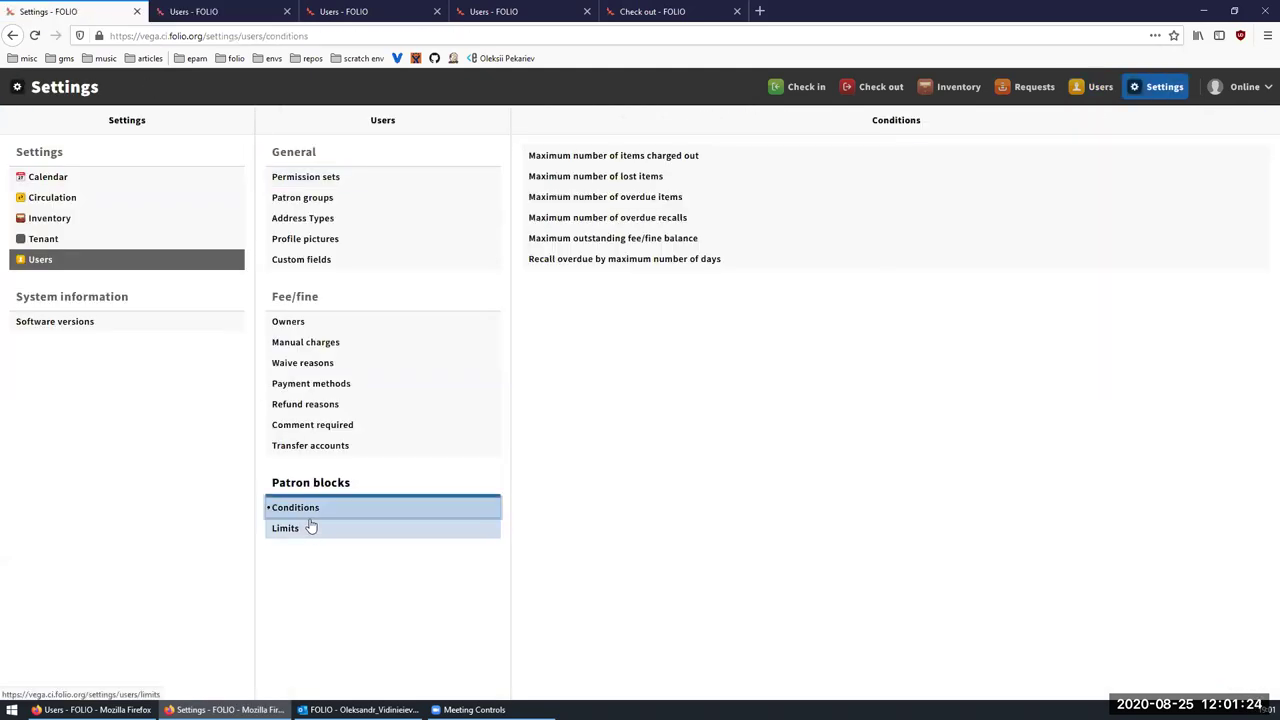
{"action": "left_click", "coordinate": [315, 528]}
{"action": "left_click", "coordinate": [315, 530]}
{"action": "left_click", "coordinate": [318, 510]}
{"action": "left_click", "coordinate": [314, 530]}
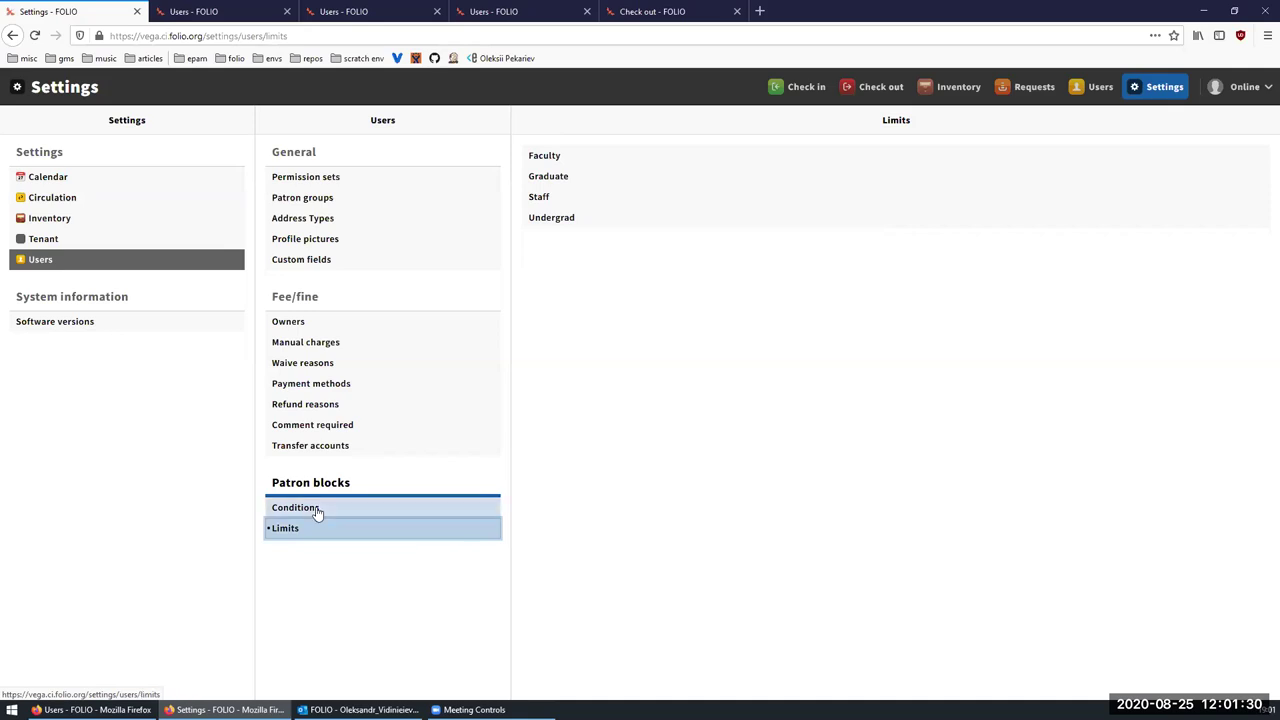
{"action": "left_click", "coordinate": [316, 509]}
{"action": "left_click", "coordinate": [321, 513]}
{"action": "left_click", "coordinate": [317, 527]}
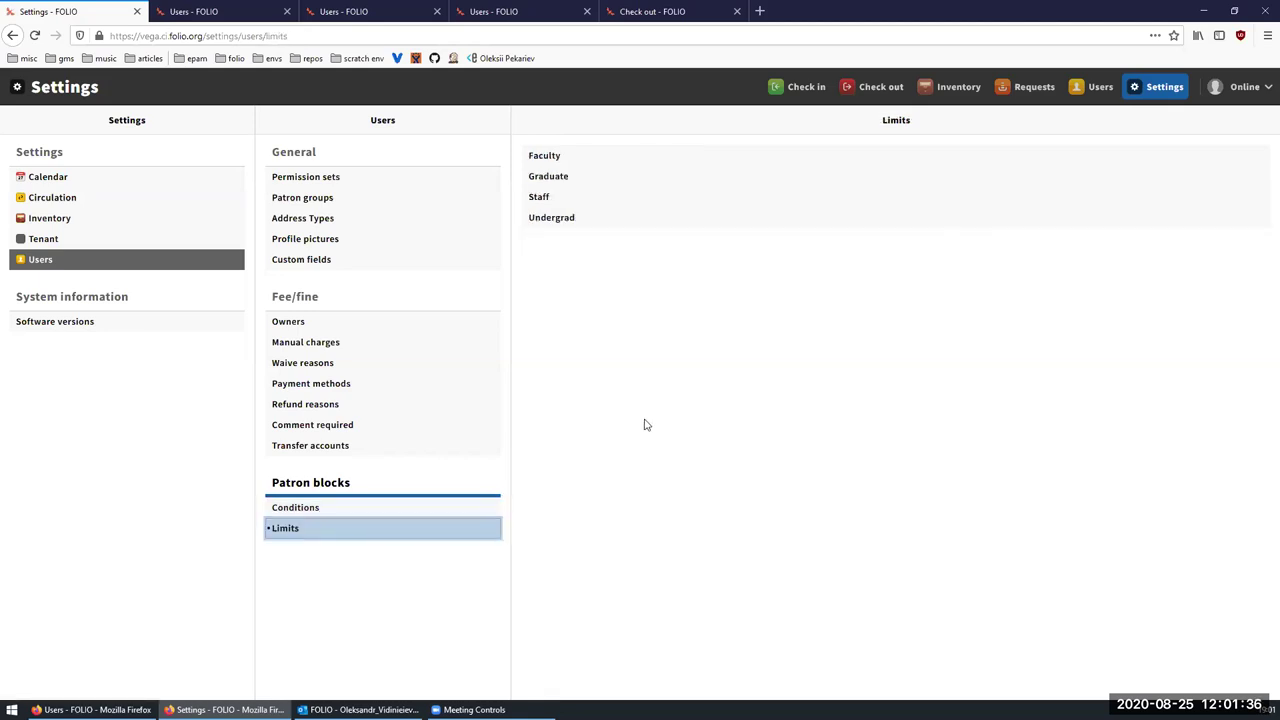
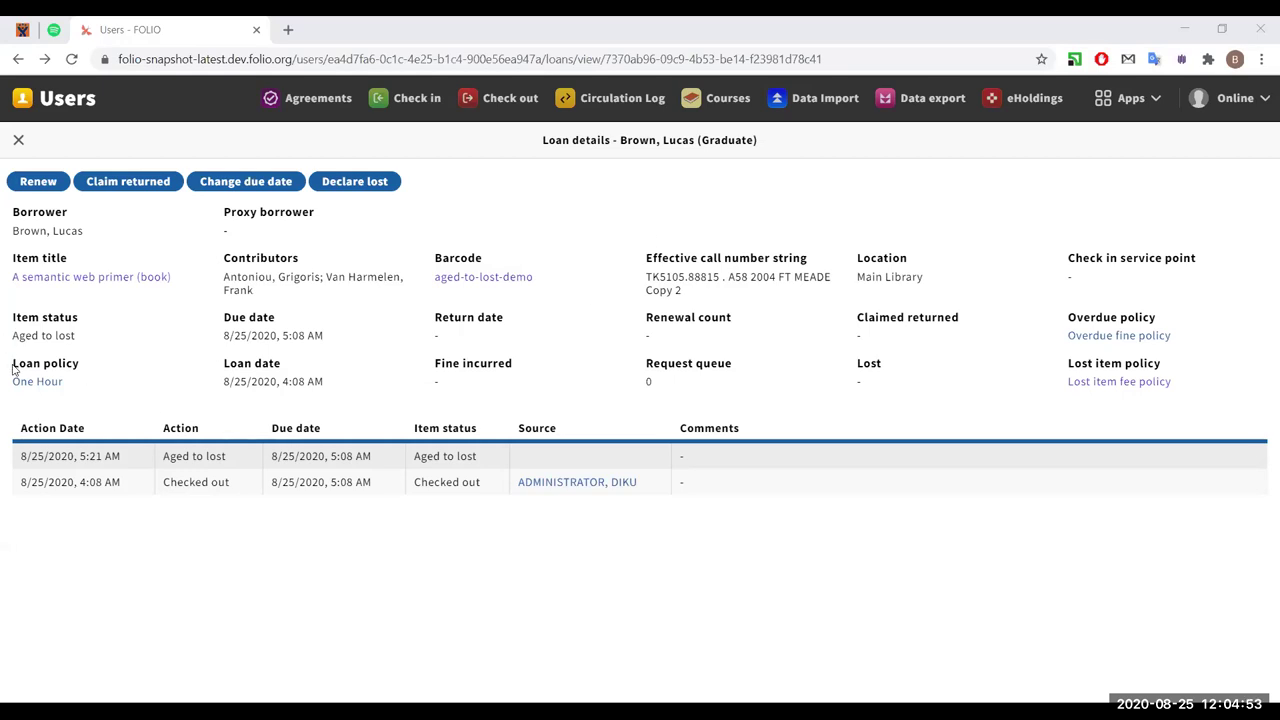
Check the loan's policy, open its lost item fee policy for editing to examine "Items aged to lost after overdue", and return to the loan details.
{"action": "left_click_drag", "start_coordinate": [14, 364], "coordinate": [92, 393]}
{"action": "left_click", "coordinate": [132, 387]}
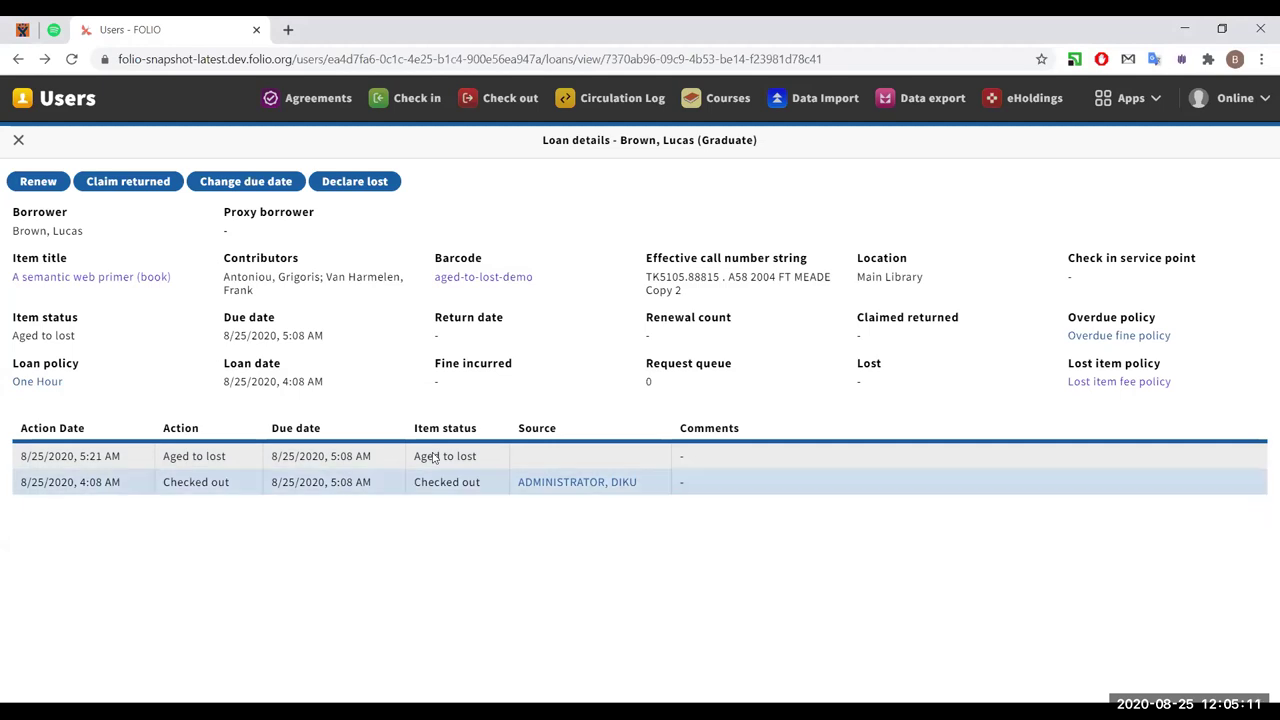
{"action": "left_click", "coordinate": [1112, 385]}
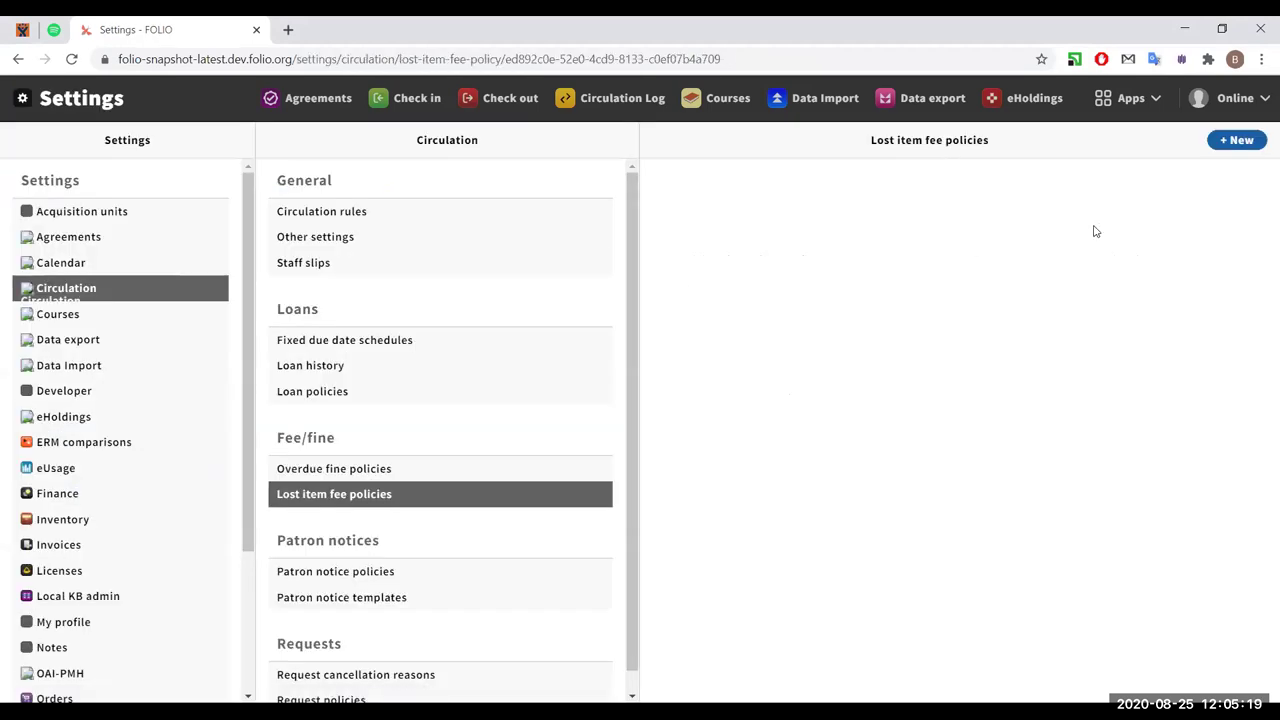
{"action": "left_click", "coordinate": [1200, 141]}
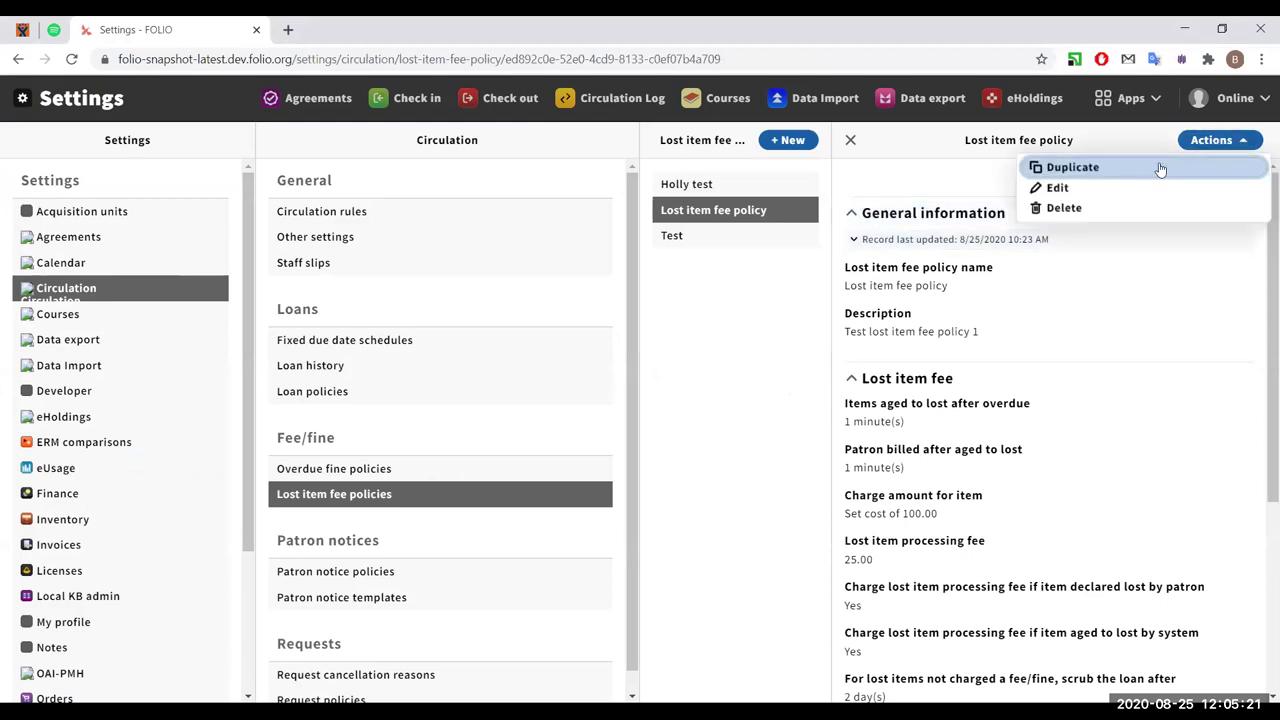
{"action": "left_click", "coordinate": [1060, 188]}
{"action": "scroll", "coordinate": [337, 472], "scroll_direction": "down", "scroll_amount": 2}
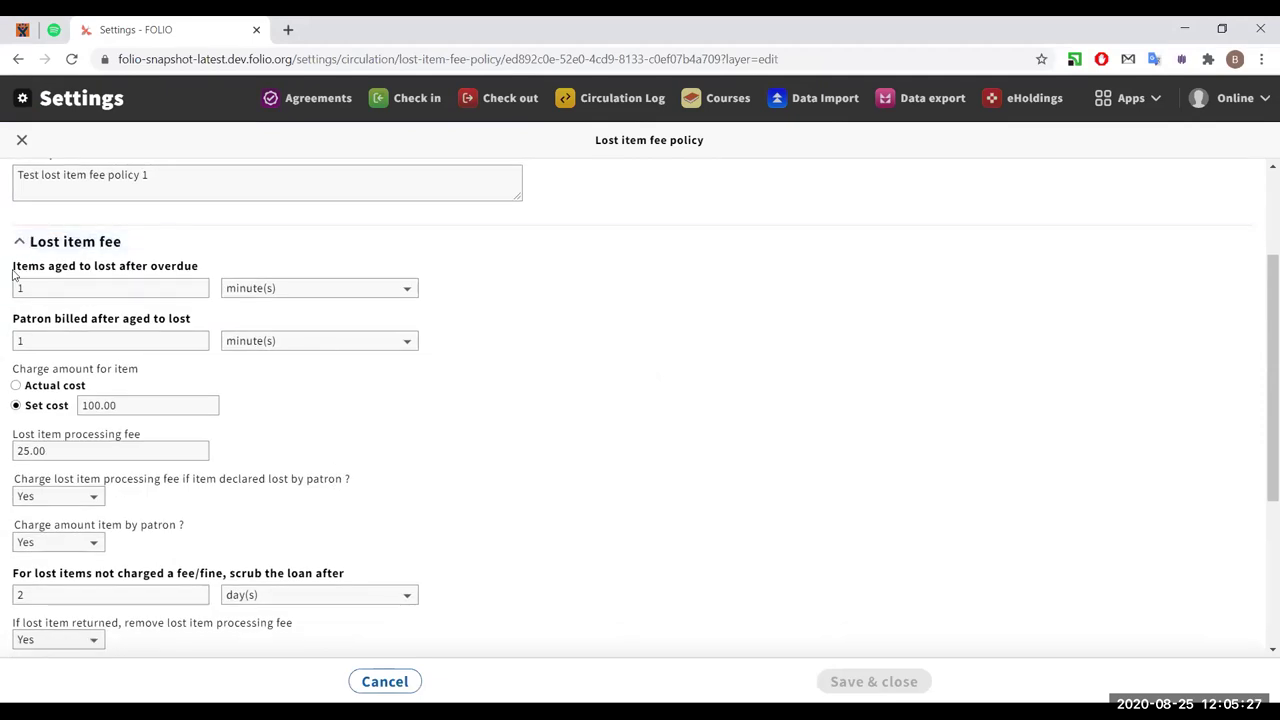
{"action": "left_click_drag", "start_coordinate": [14, 268], "coordinate": [210, 268]}
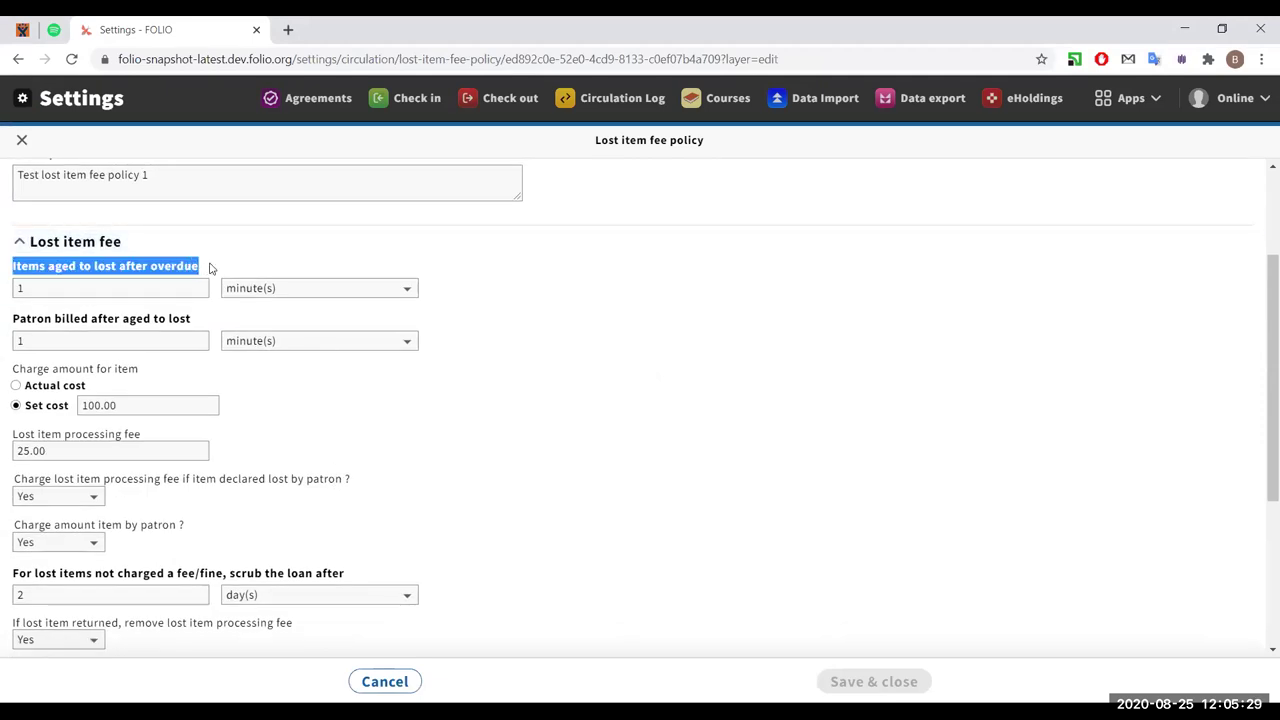
{"action": "left_click", "coordinate": [47, 288]}
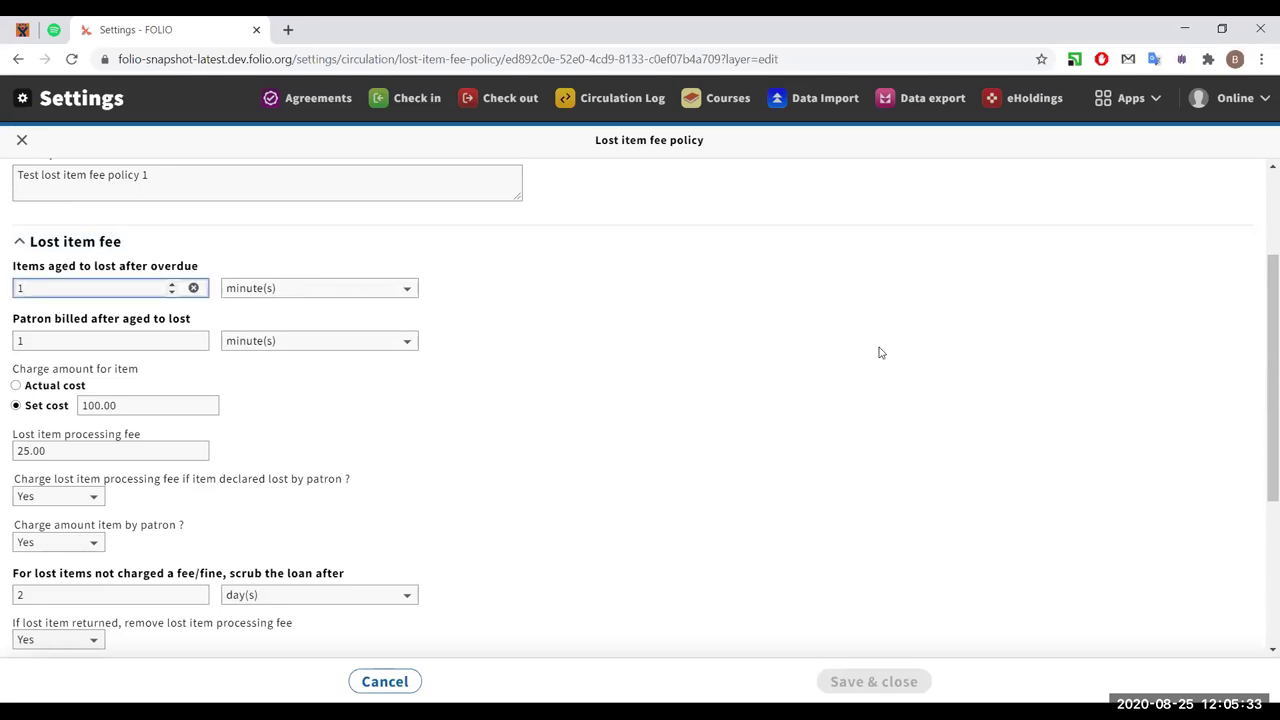
{"action": "scroll", "coordinate": [880, 352], "scroll_direction": "up", "scroll_amount": 2}
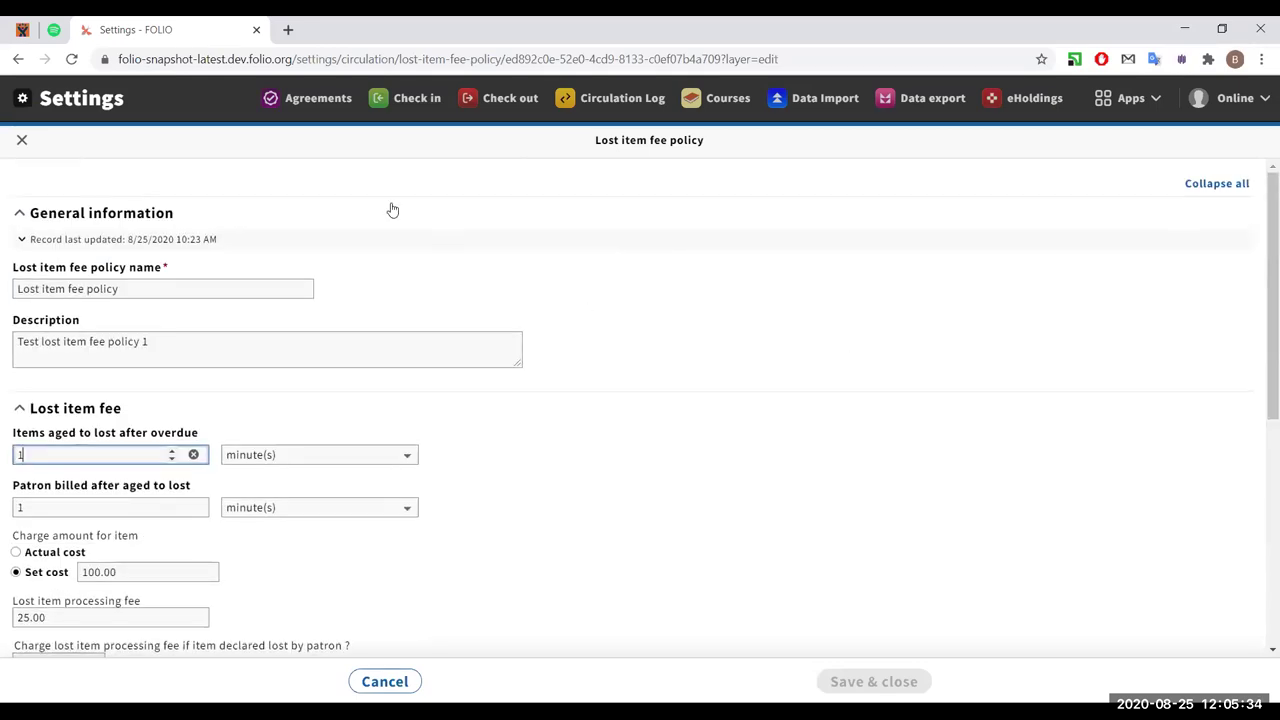
{"action": "left_click", "coordinate": [17, 60]}
{"action": "left_click", "coordinate": [17, 60]}
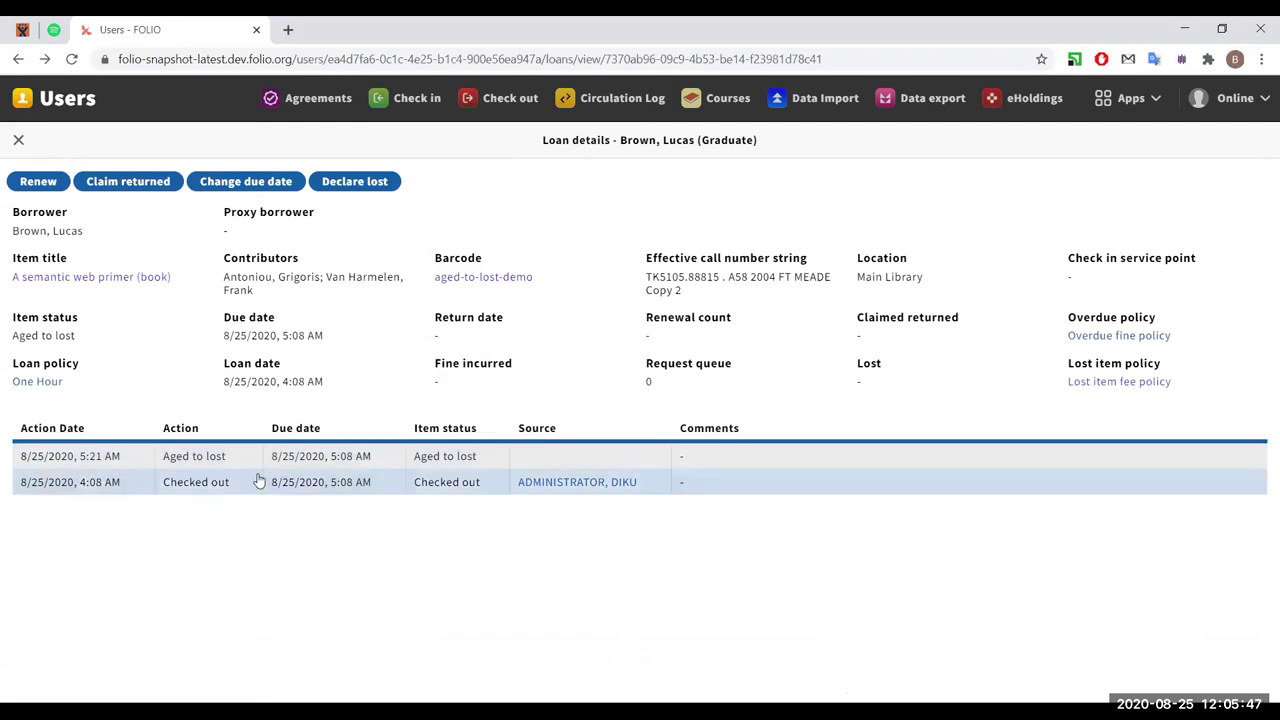
Open the loaned item's inventory record, check its item status, and copy its item barcode.
{"action": "left_click", "coordinate": [481, 280]}
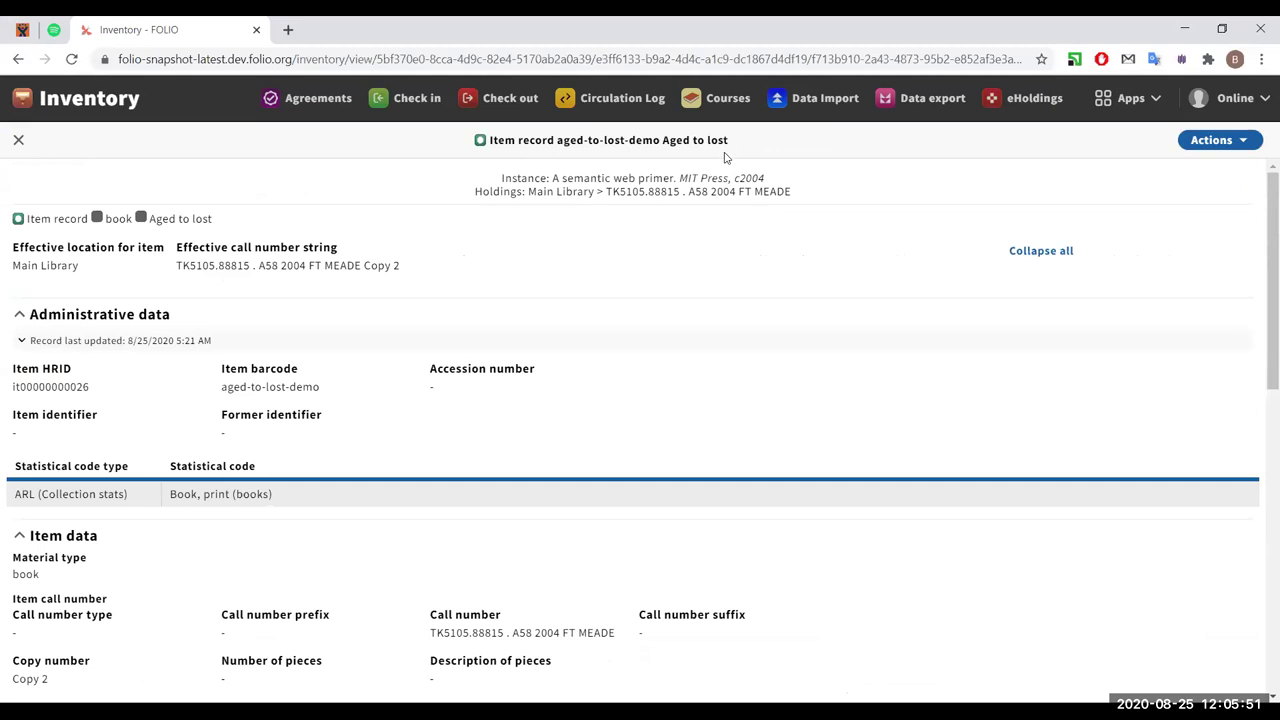
{"action": "left_click_drag", "start_coordinate": [663, 148], "coordinate": [733, 155]}
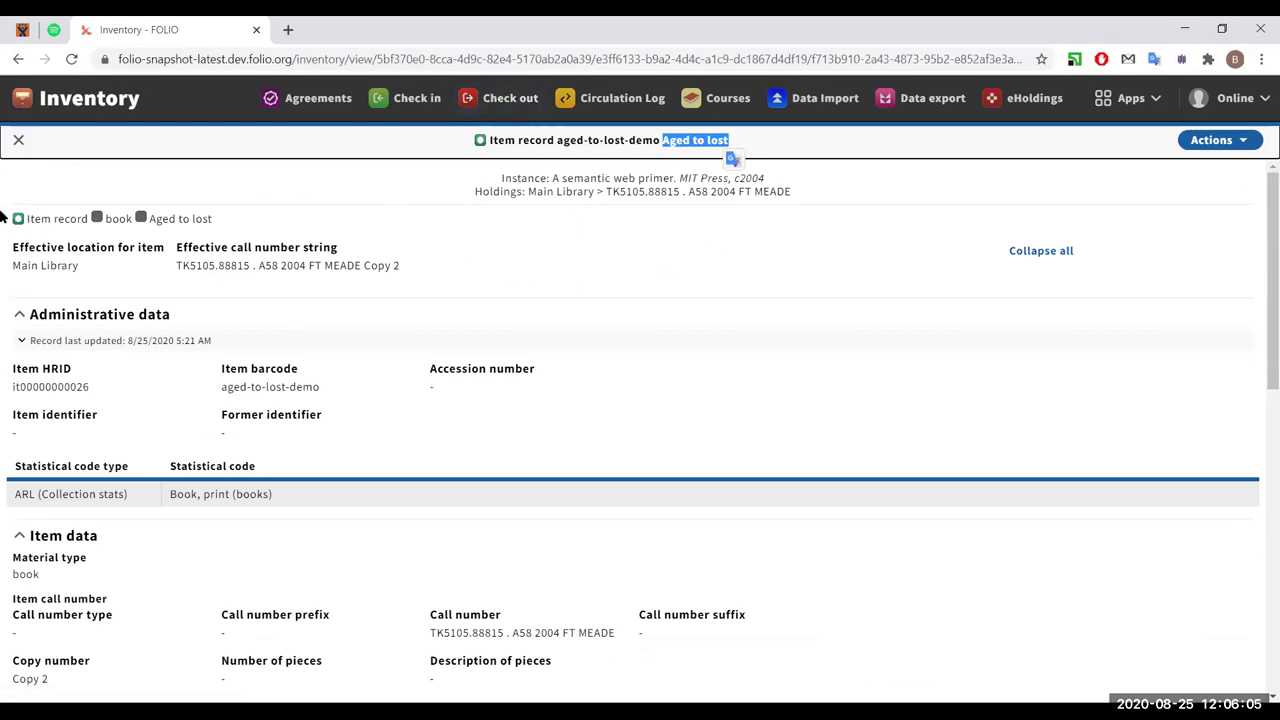
{"action": "left_click_drag", "start_coordinate": [320, 400], "coordinate": [220, 404]}
{"action": "key", "text": "ctrl+c"}
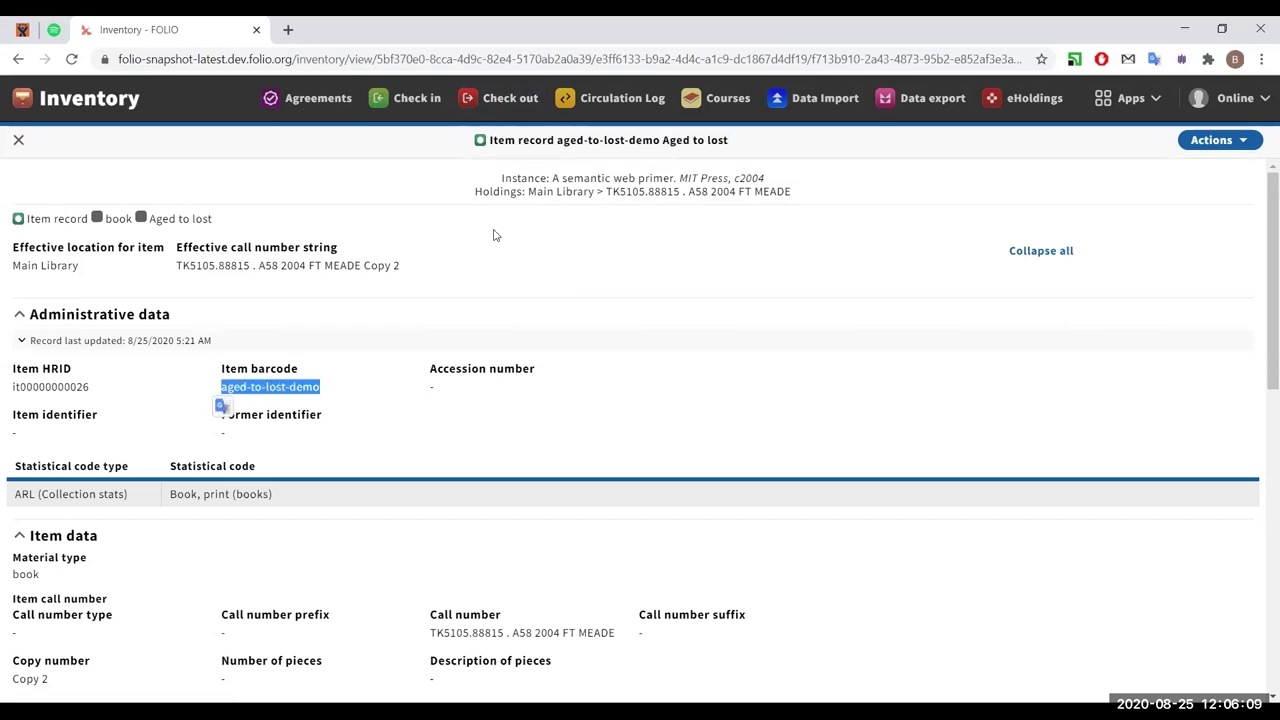
Try to check out the item with barcode aged-to-lost-demo to an active undergrad patron found through patron look-up.
{"action": "left_click", "coordinate": [509, 97]}
{"action": "left_click", "coordinate": [55, 217]}
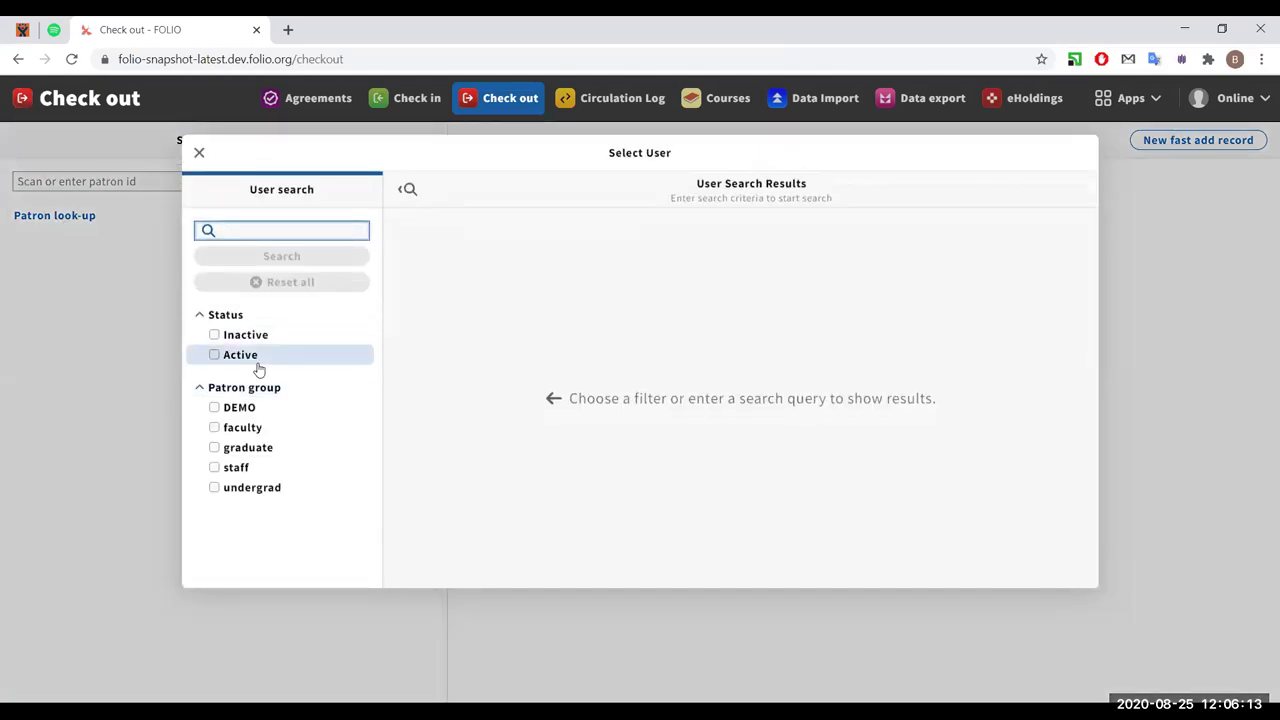
{"action": "left_click", "coordinate": [256, 361]}
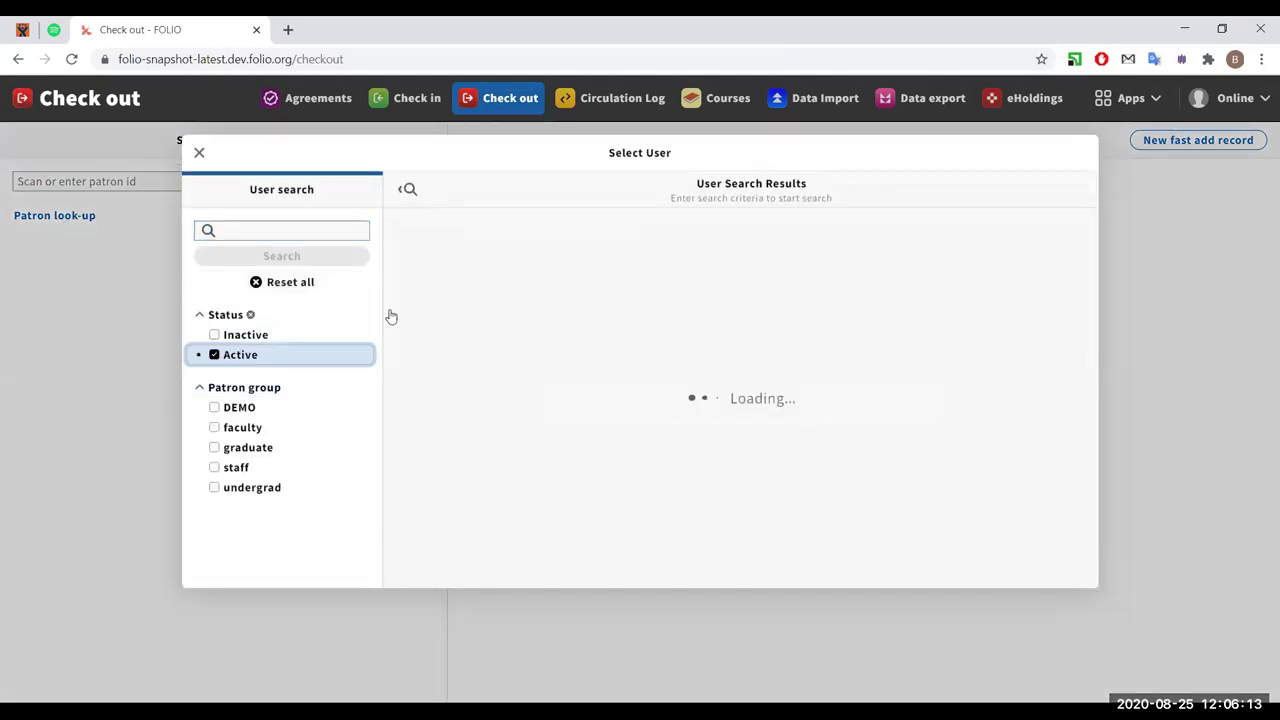
{"action": "left_click", "coordinate": [538, 288]}
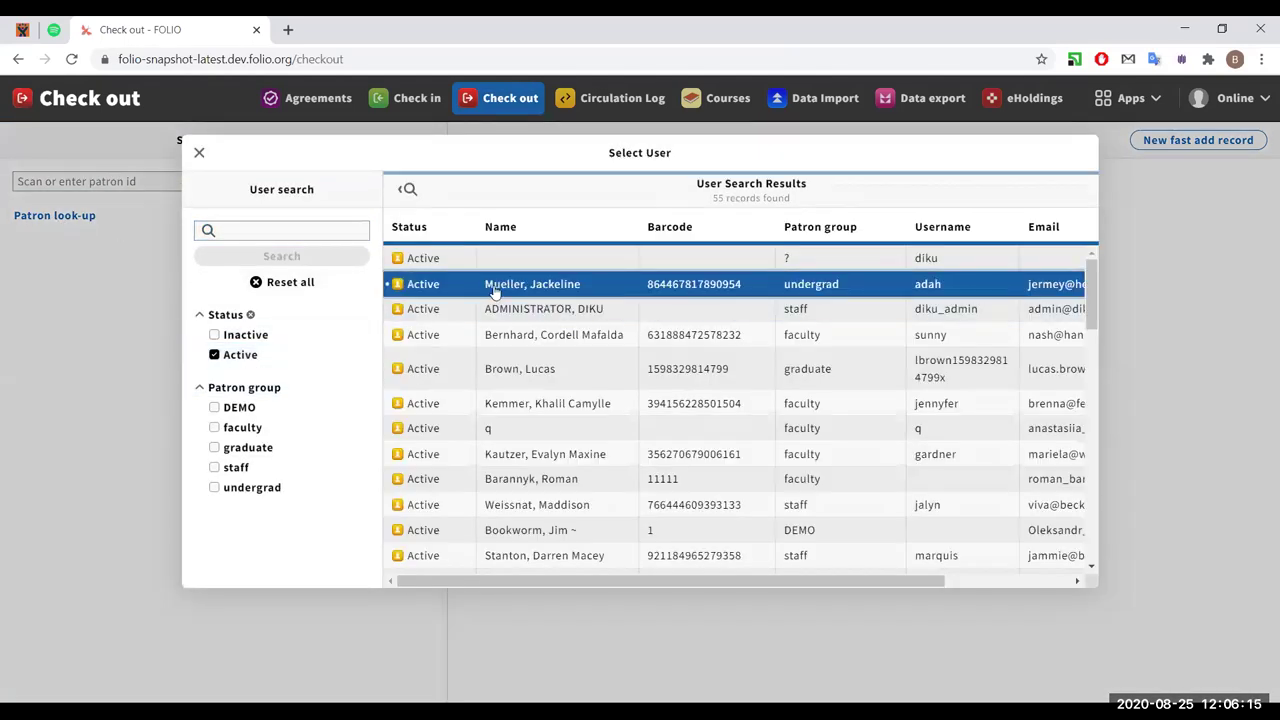
{"action": "key", "text": "ctrl+v"}
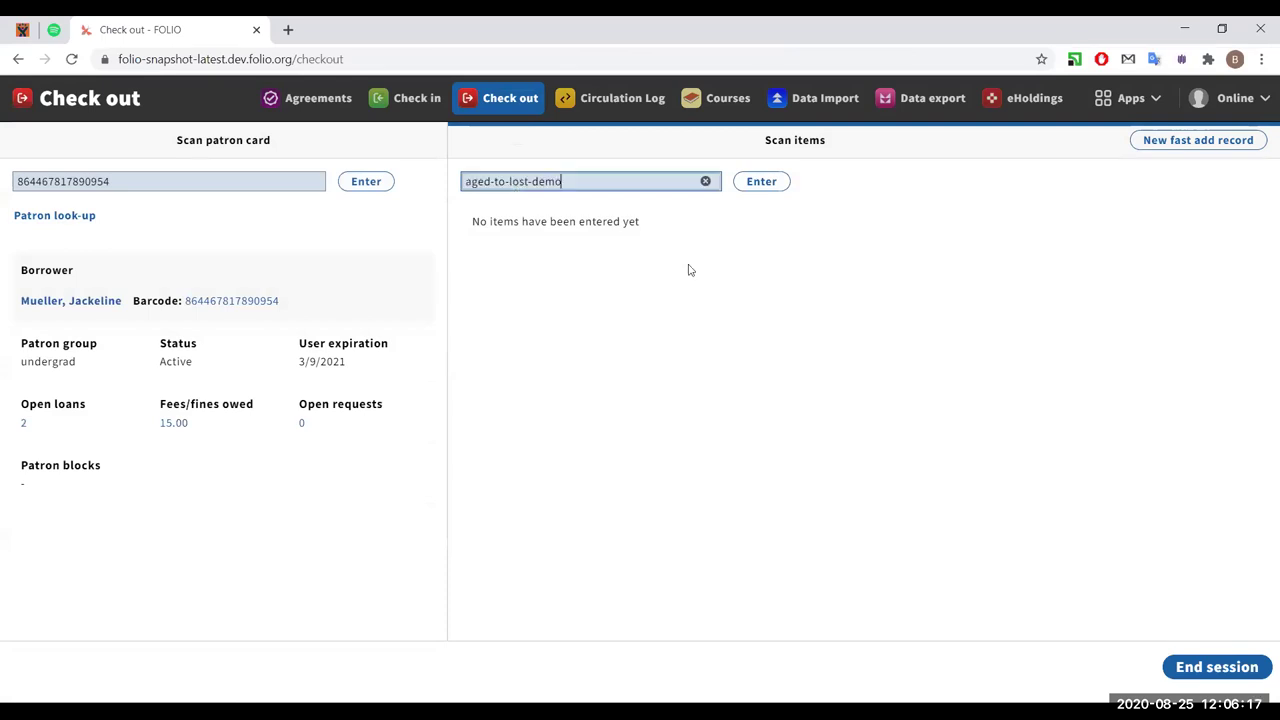
{"action": "left_click", "coordinate": [763, 185]}
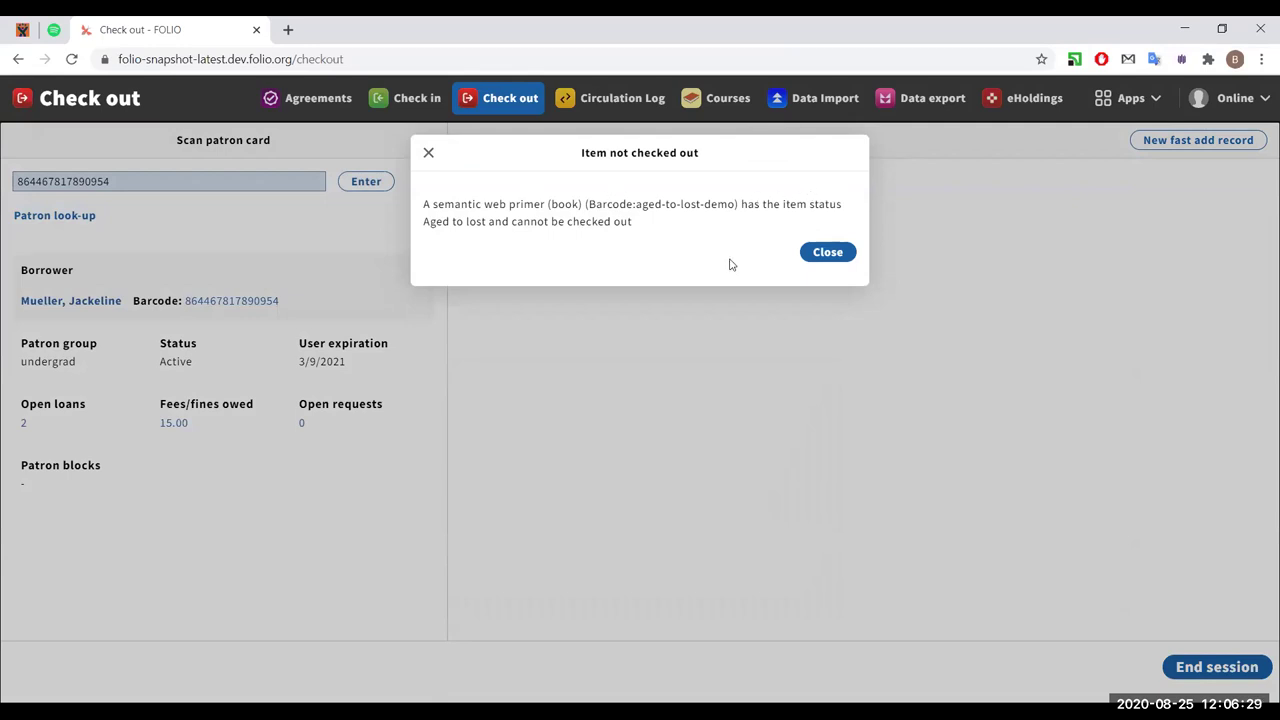
{"action": "left_click", "coordinate": [830, 254]}
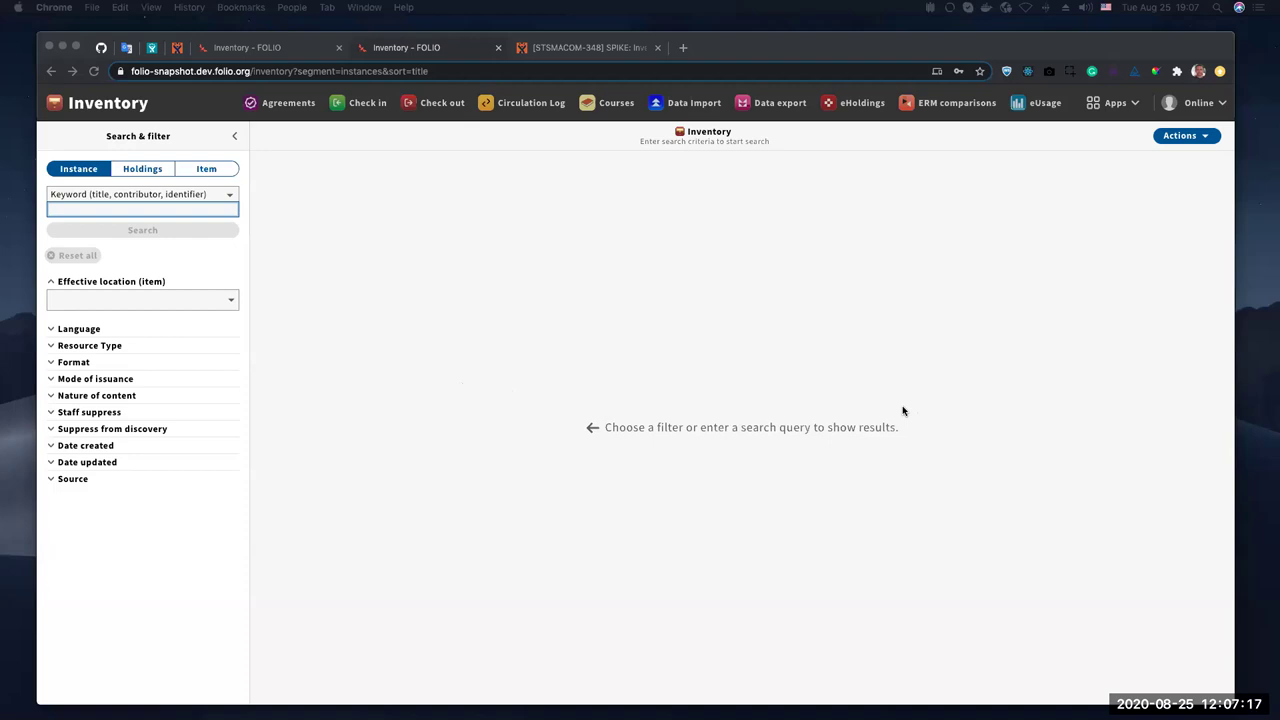
Filter the instances by effective location Main Library, open the Temeraire instance record and widen its detail pane.
{"action": "left_click", "coordinate": [101, 300]}
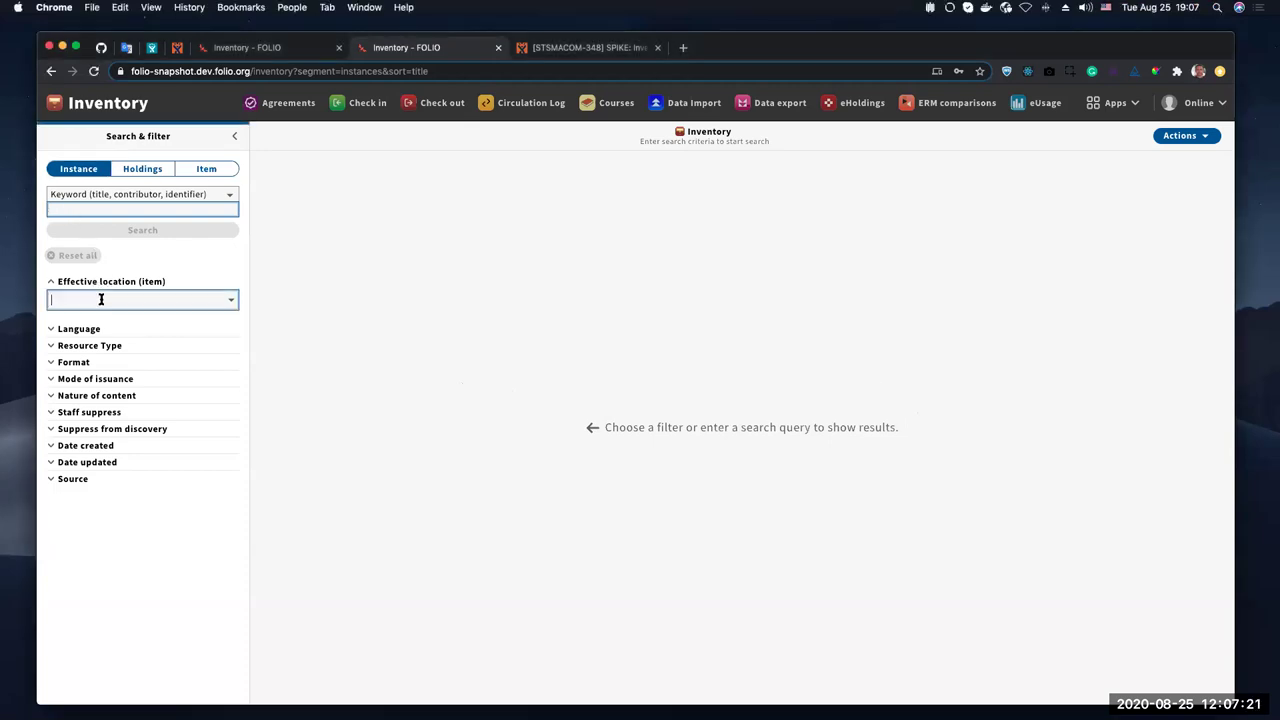
{"action": "left_click", "coordinate": [100, 352]}
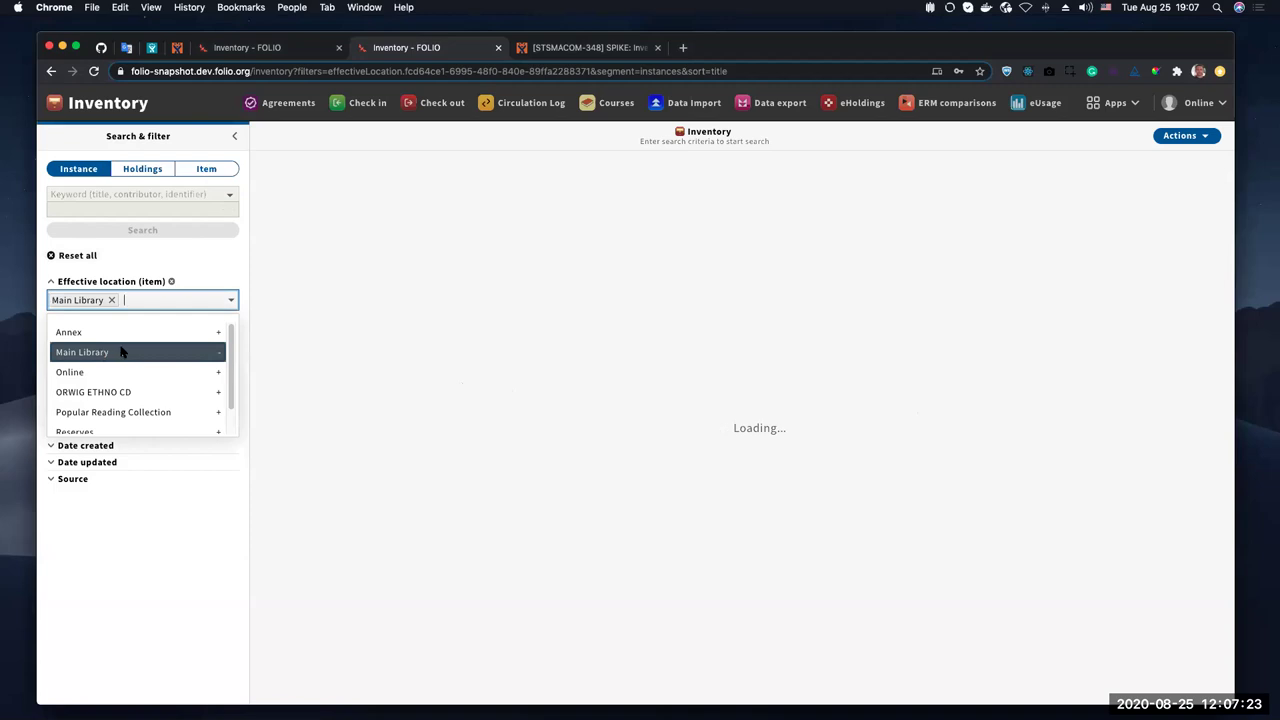
{"action": "left_click", "coordinate": [362, 196]}
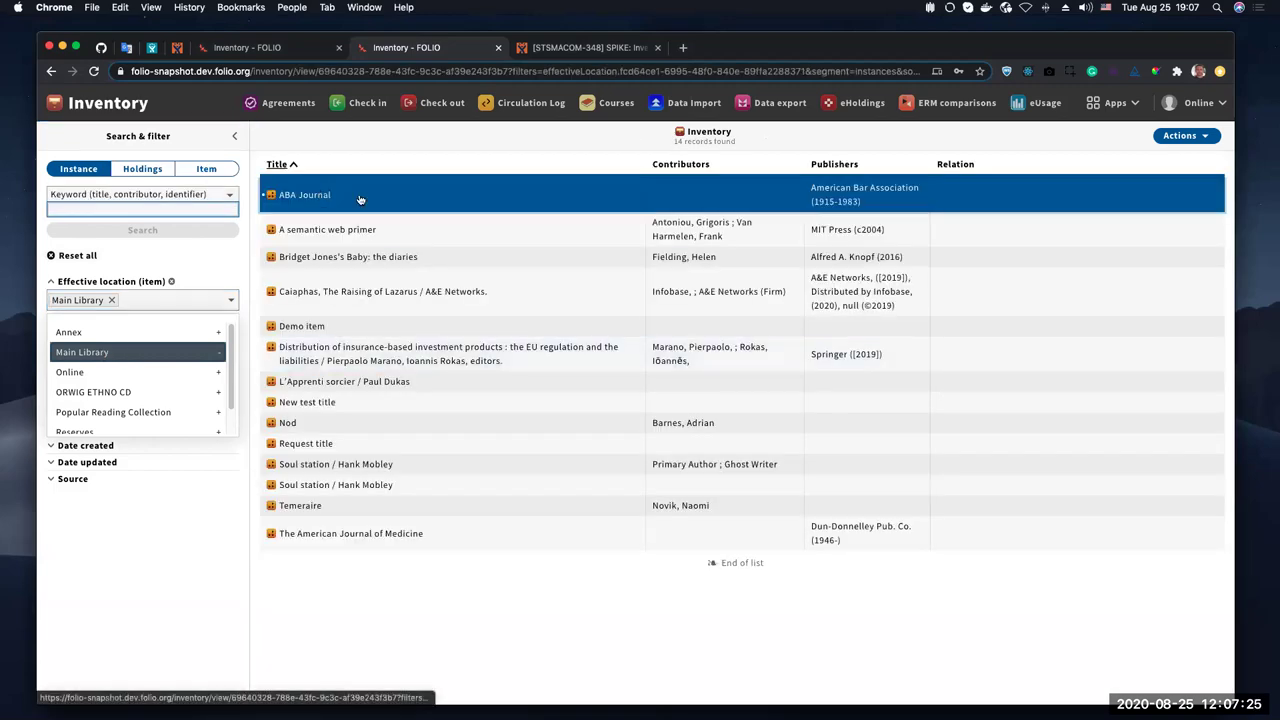
{"action": "left_click", "coordinate": [335, 548]}
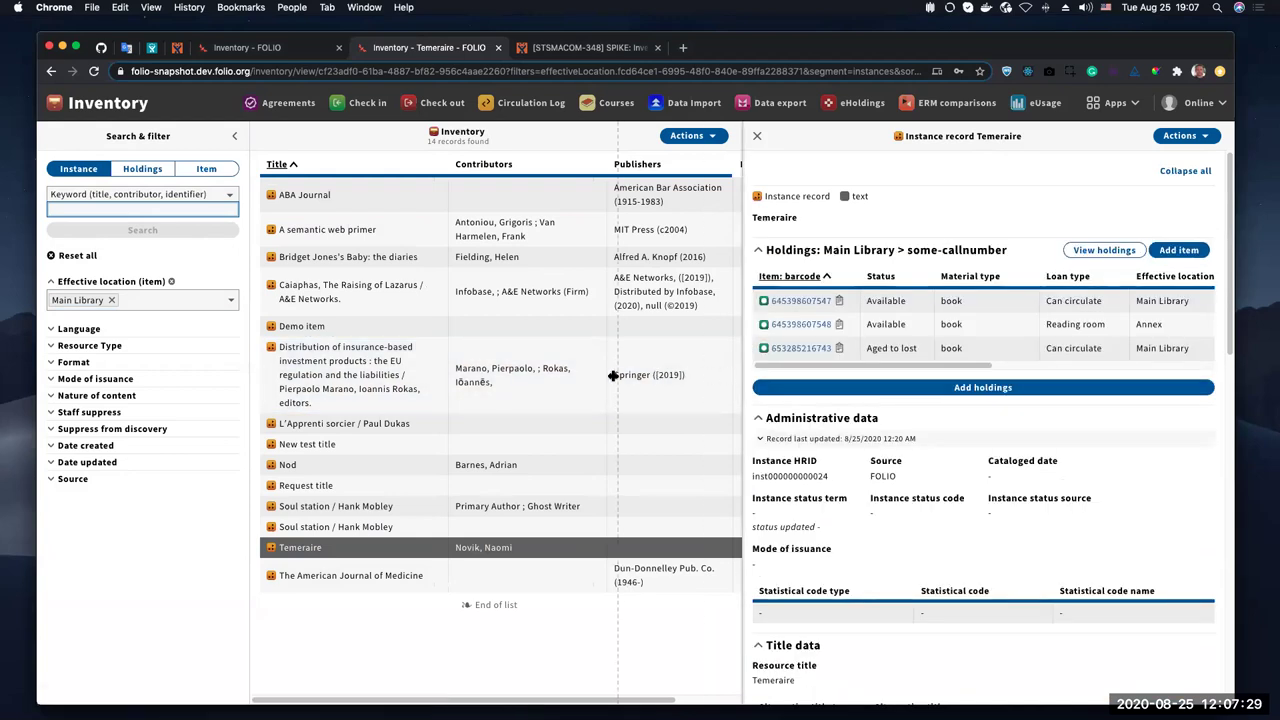
{"action": "left_click_drag", "start_coordinate": [612, 378], "coordinate": [612, 378]}
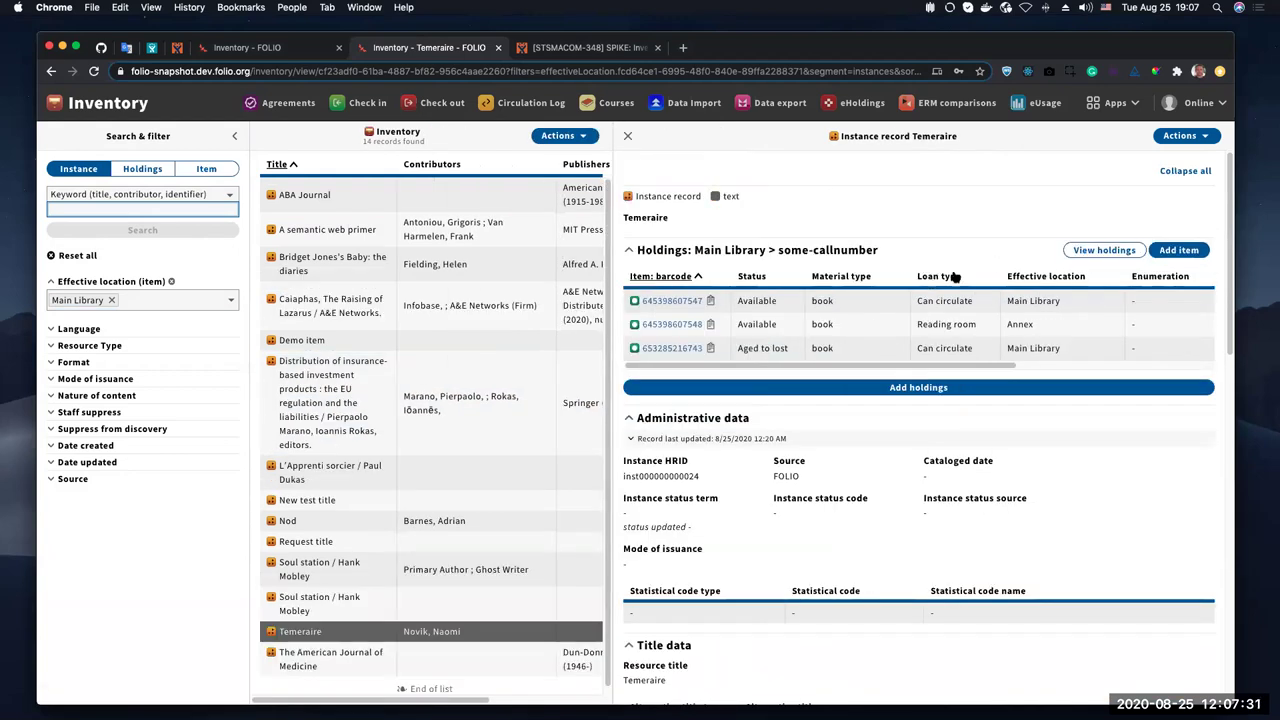
Sort the Temeraire holdings' item list by effective location, toggling between ascending and descending order.
{"action": "left_click_drag", "start_coordinate": [1005, 280], "coordinate": [1090, 281]}
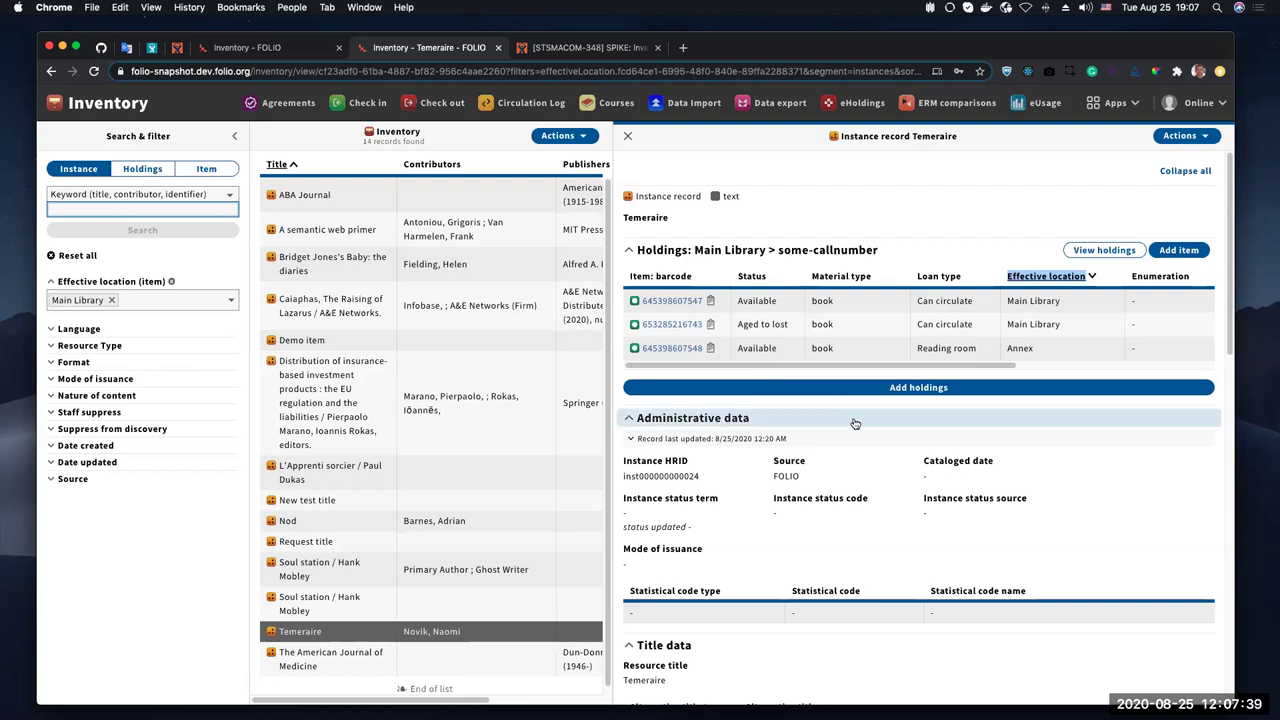
{"action": "left_click", "coordinate": [960, 236]}
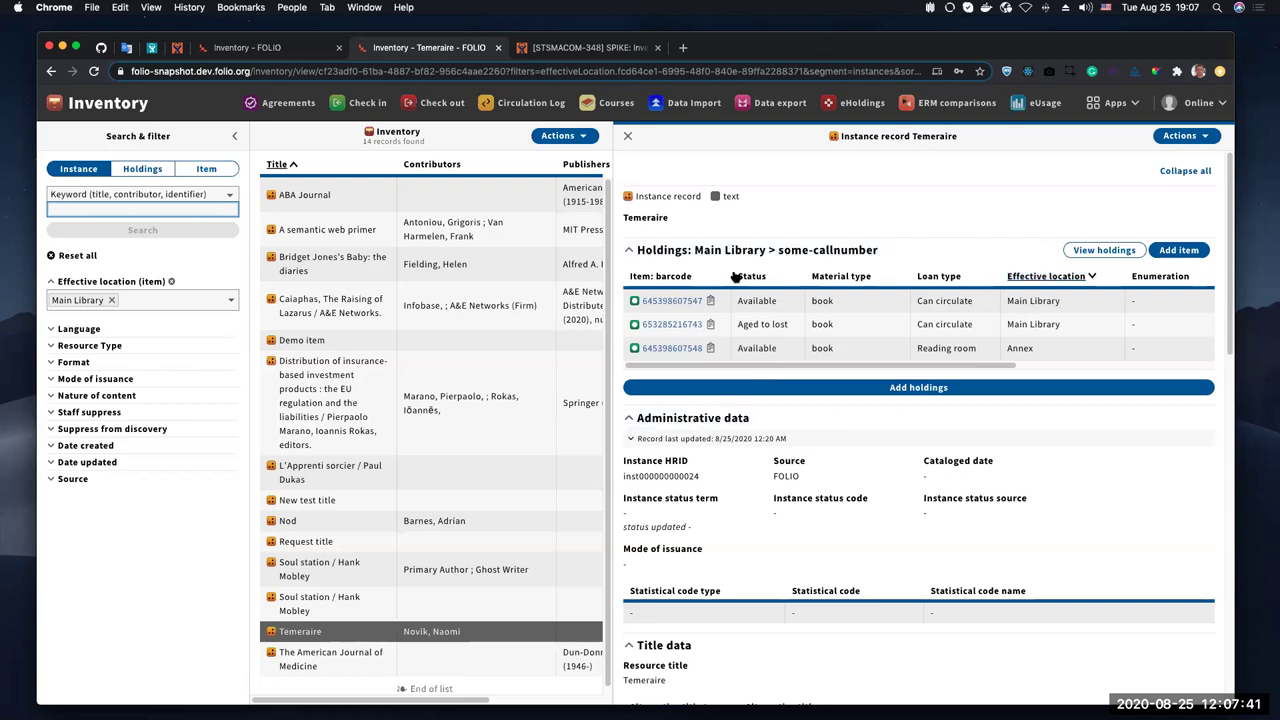
{"action": "left_click", "coordinate": [952, 280]}
{"action": "left_click", "coordinate": [1027, 280]}
{"action": "left_click", "coordinate": [1027, 280]}
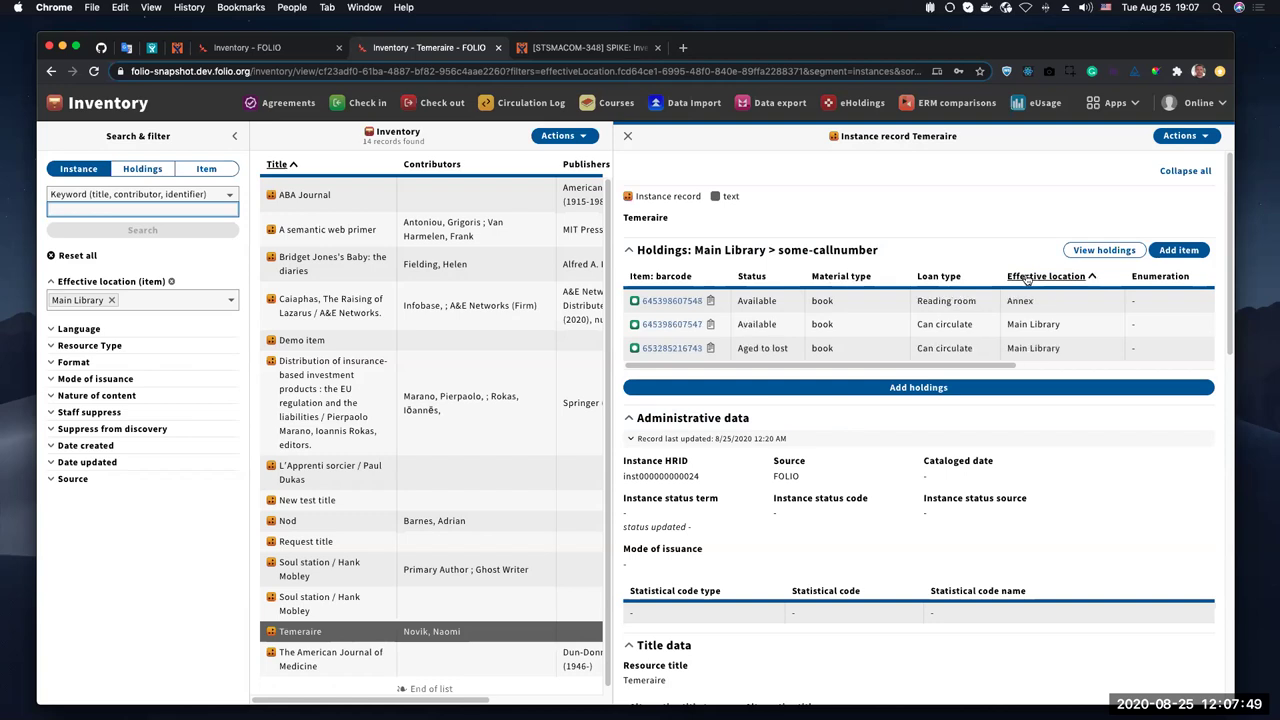
{"action": "left_click", "coordinate": [1027, 280]}
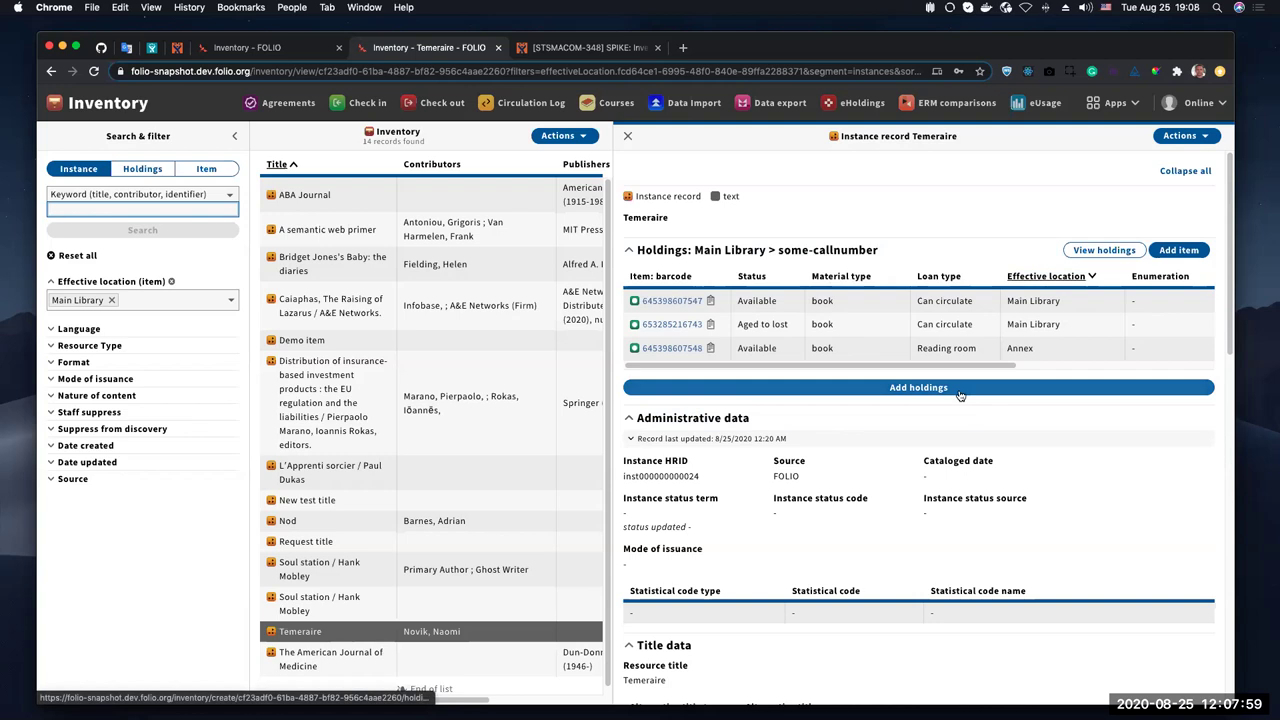
View the Temeraire holdings record, examine the public note and staff note columns of the holdings statement, and close the record.
{"action": "left_click", "coordinate": [1100, 252]}
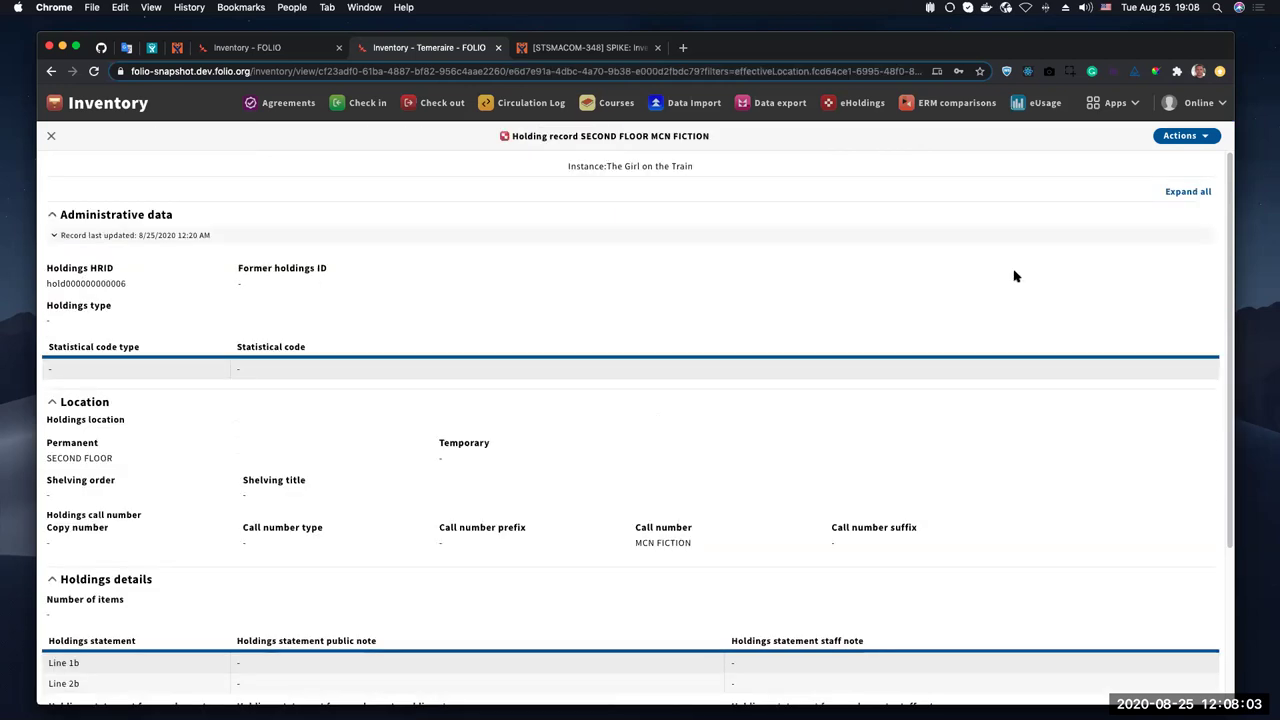
{"action": "scroll", "coordinate": [527, 438], "scroll_direction": "down", "scroll_amount": 4}
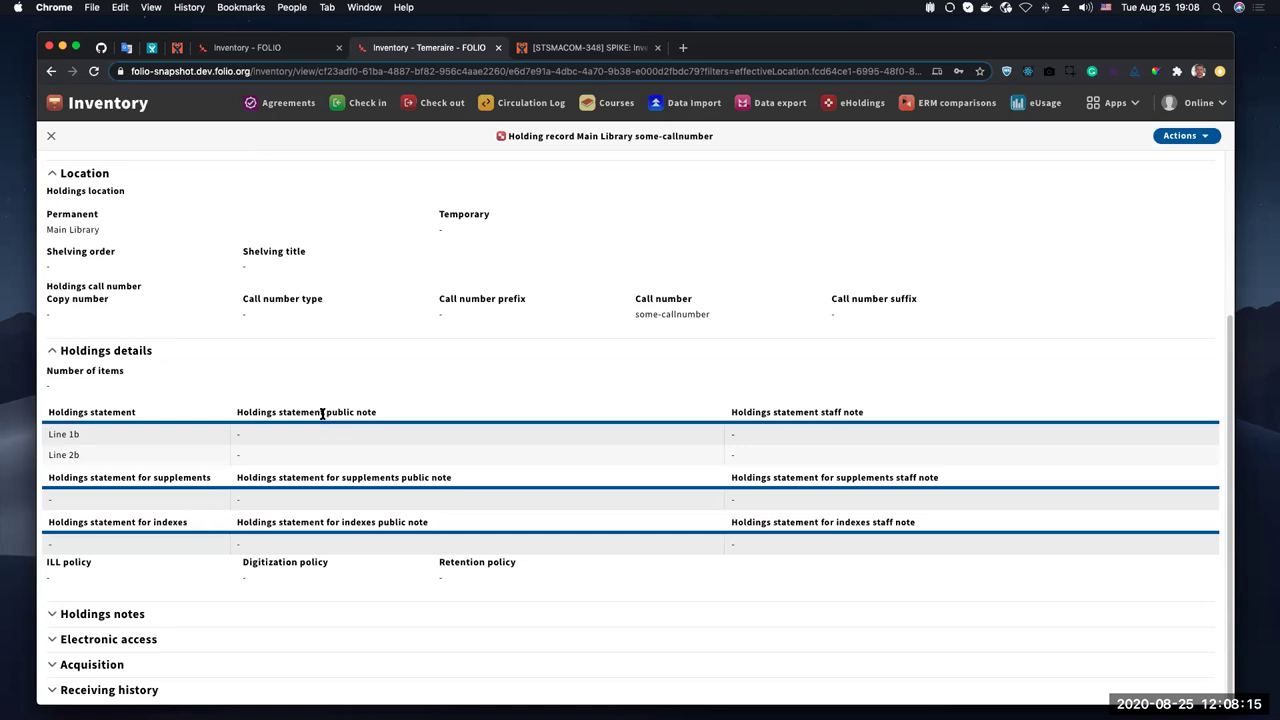
{"action": "left_click_drag", "start_coordinate": [328, 413], "coordinate": [342, 413]}
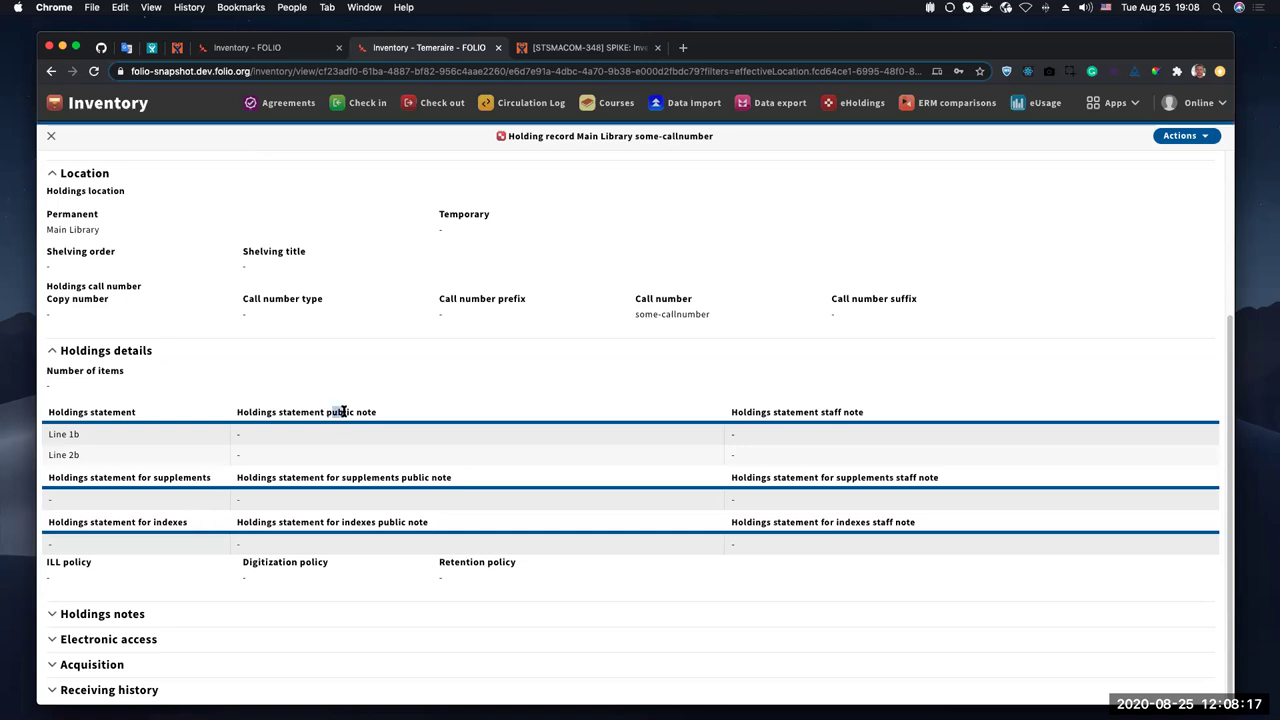
{"action": "double_click", "coordinate": [829, 412]}
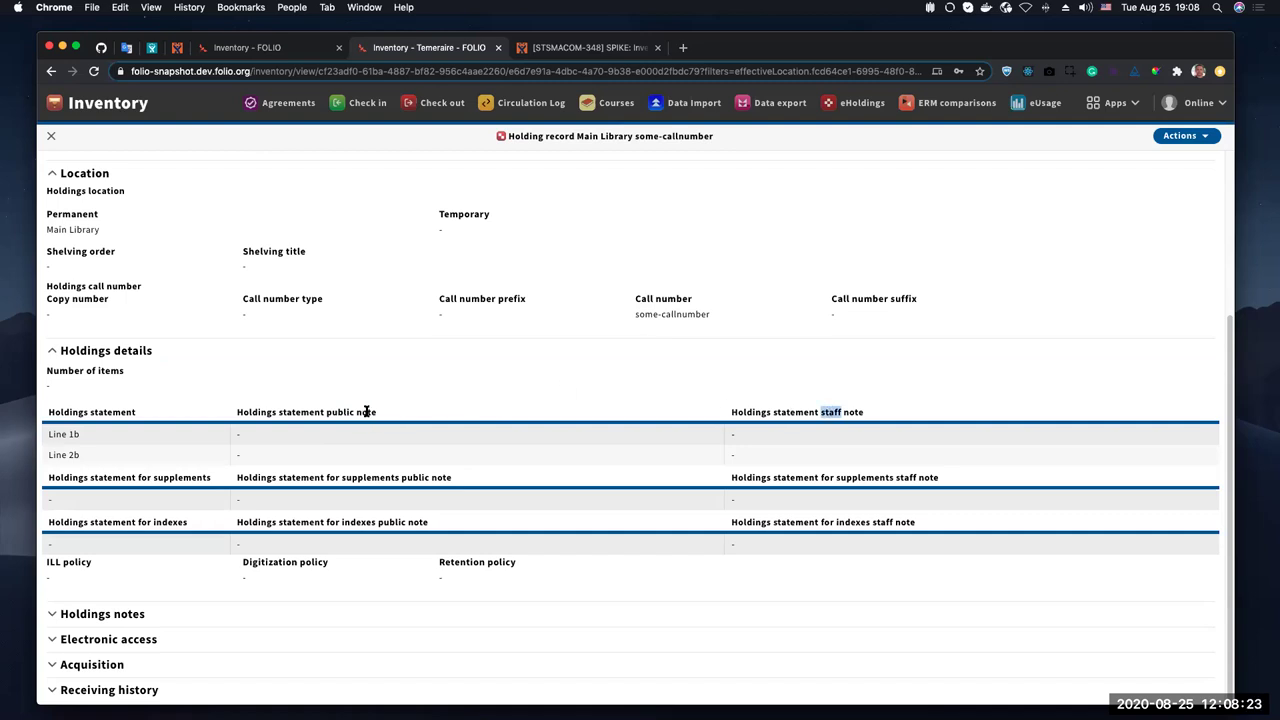
{"action": "left_click_drag", "start_coordinate": [327, 412], "coordinate": [383, 412]}
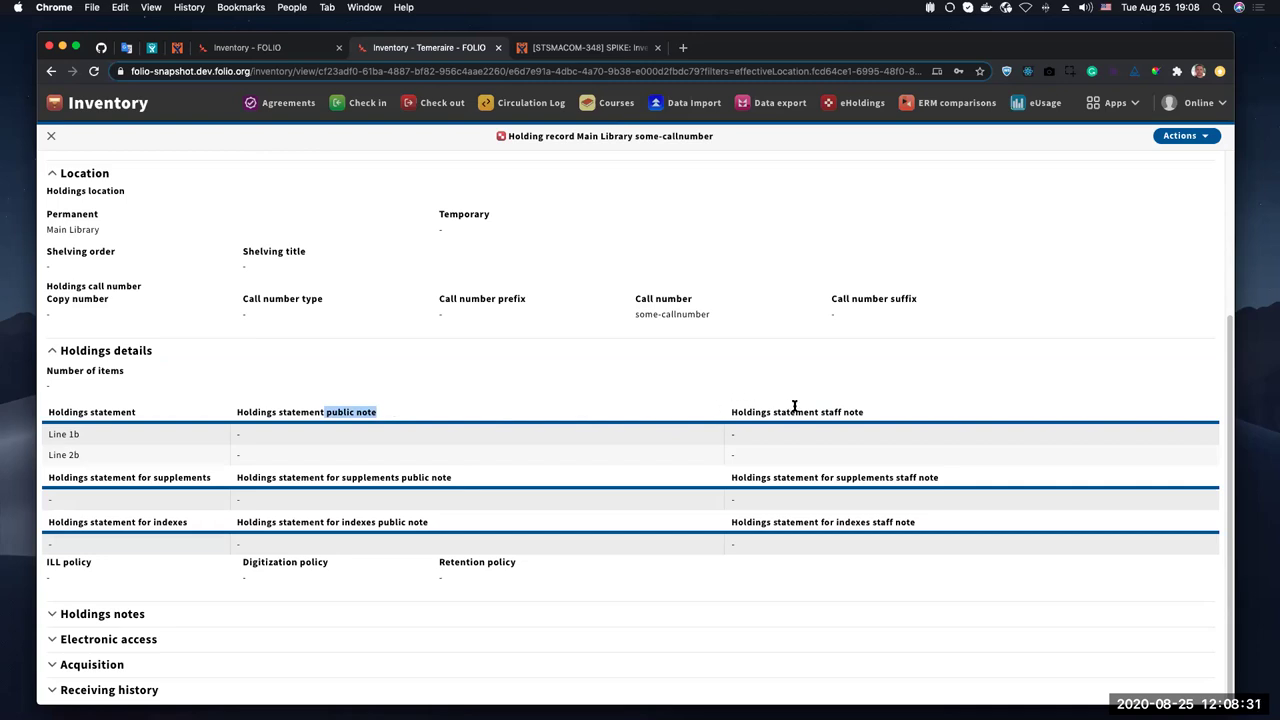
{"action": "left_click_drag", "start_coordinate": [819, 411], "coordinate": [866, 413]}
{"action": "left_click", "coordinate": [51, 136]}
Reset the filters, filter instances by source FOLIO, and check the source in the Anglo-Saxon manuscripts instance record.
{"action": "left_click", "coordinate": [78, 256]}
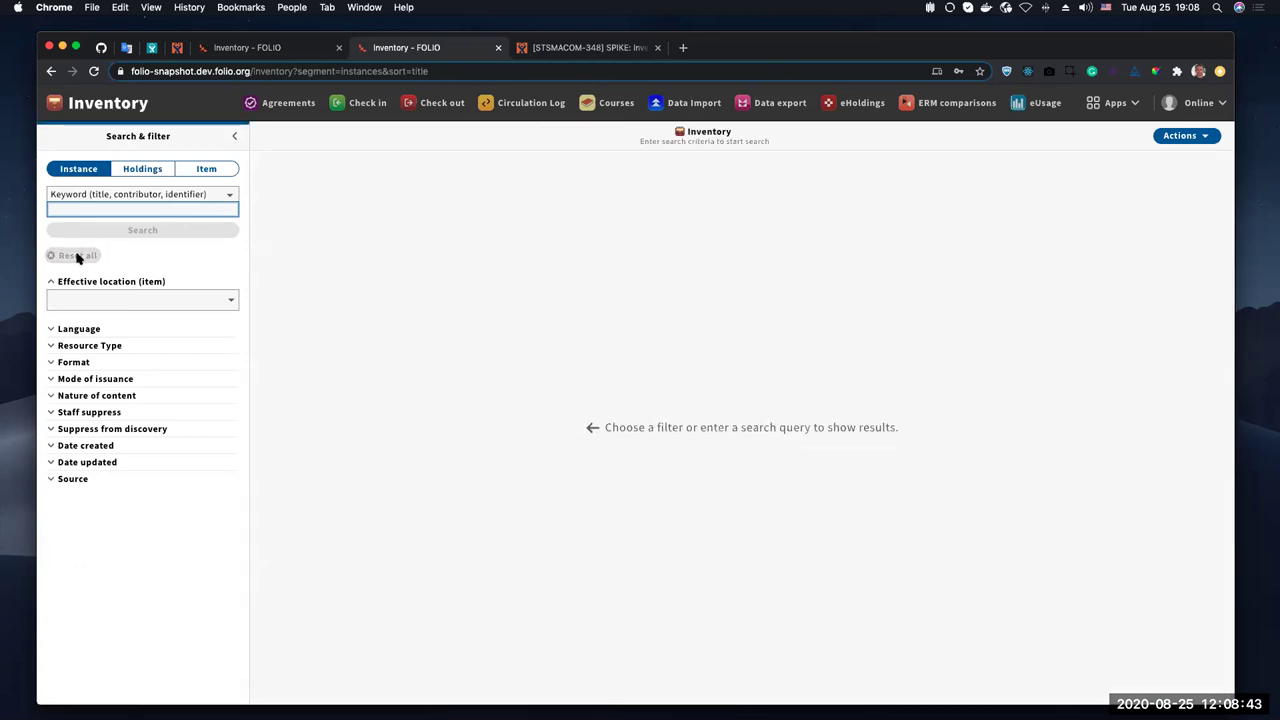
{"action": "left_click", "coordinate": [72, 480]}
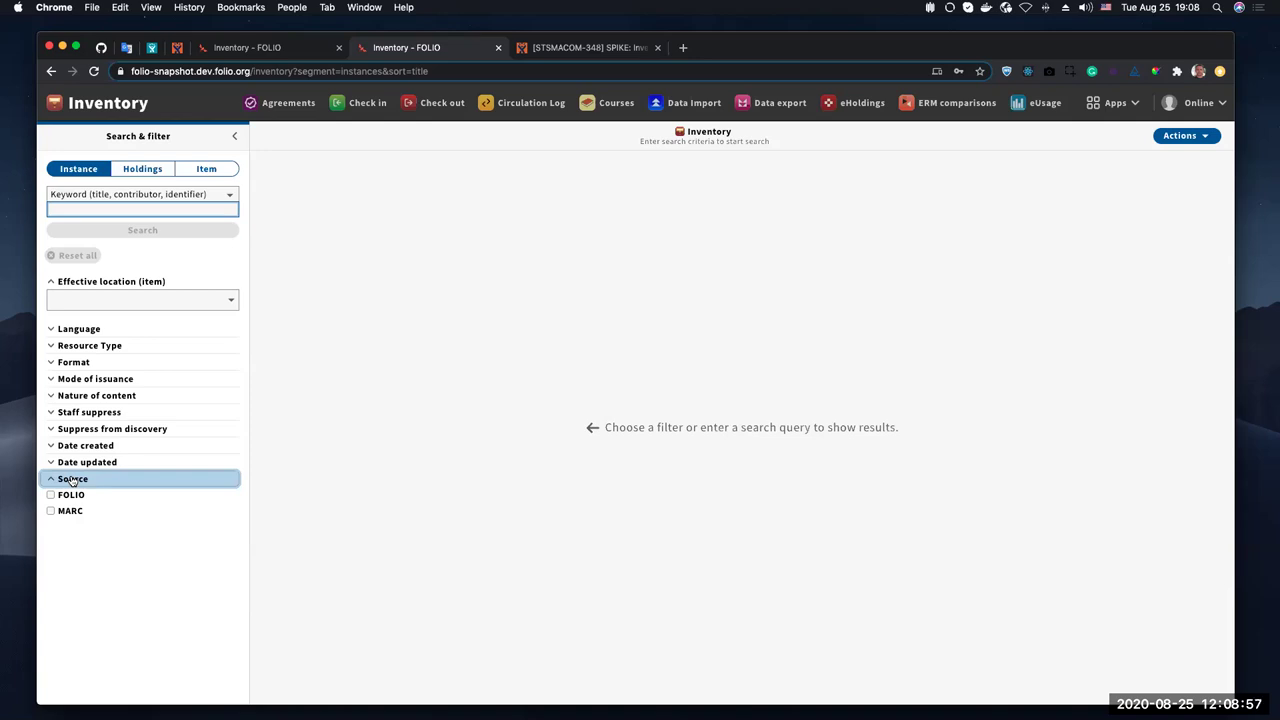
{"action": "left_click", "coordinate": [76, 494]}
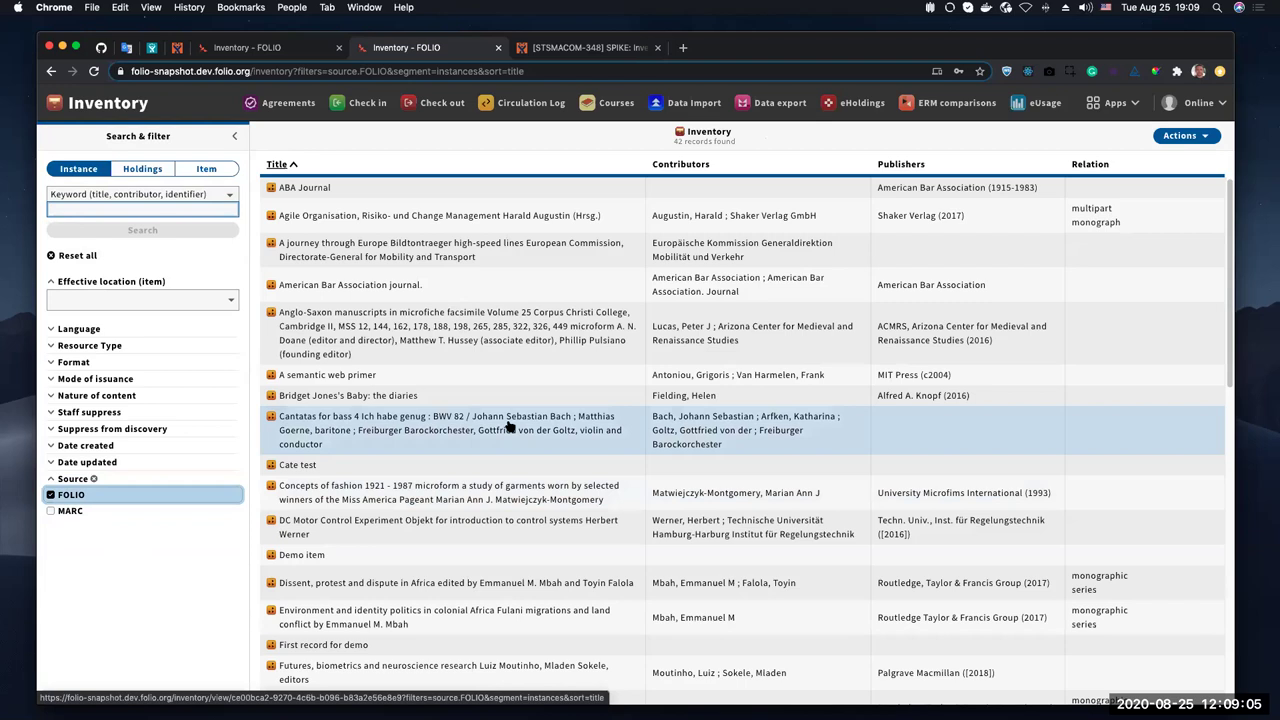
{"action": "left_click", "coordinate": [652, 347]}
{"action": "left_click_drag", "start_coordinate": [867, 361], "coordinate": [896, 362]}
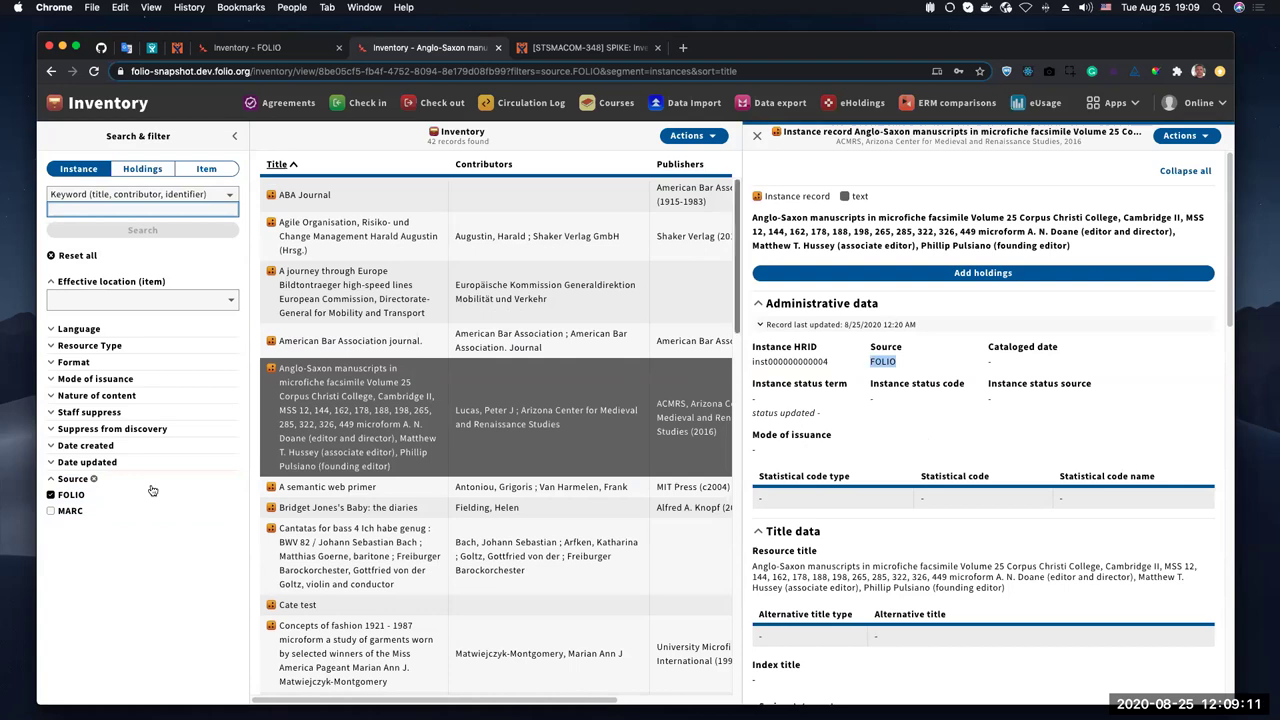
Filter by source MARC and check the second "Beyond minimum harmonisation" record, then include FOLIO as well and reset all filters.
{"action": "left_click", "coordinate": [68, 495]}
{"action": "left_click", "coordinate": [68, 511]}
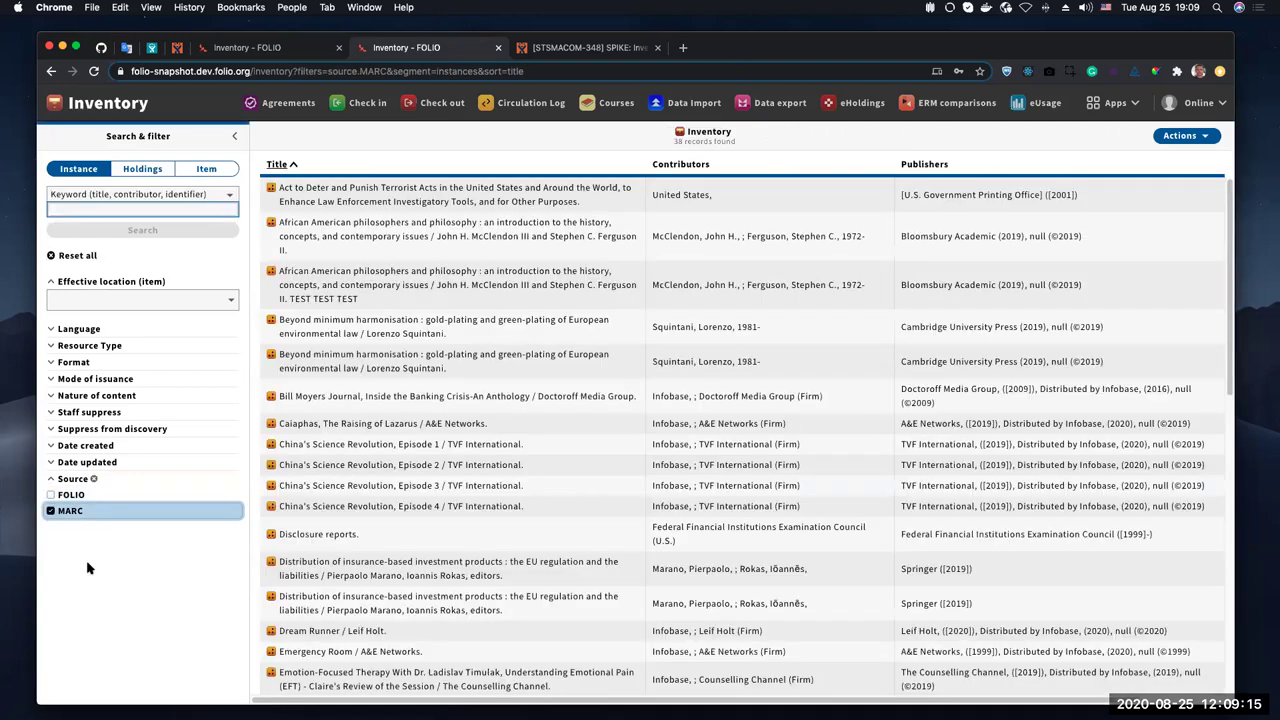
{"action": "left_click", "coordinate": [642, 362]}
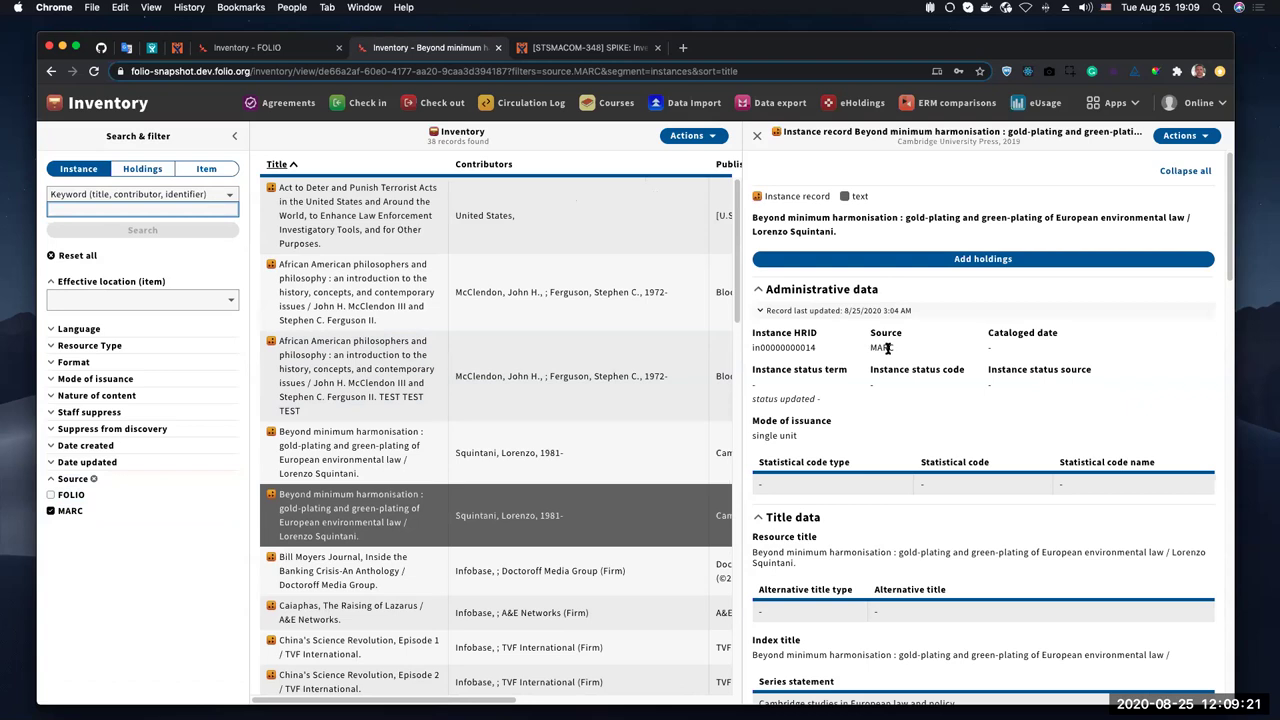
{"action": "left_click", "coordinate": [70, 494]}
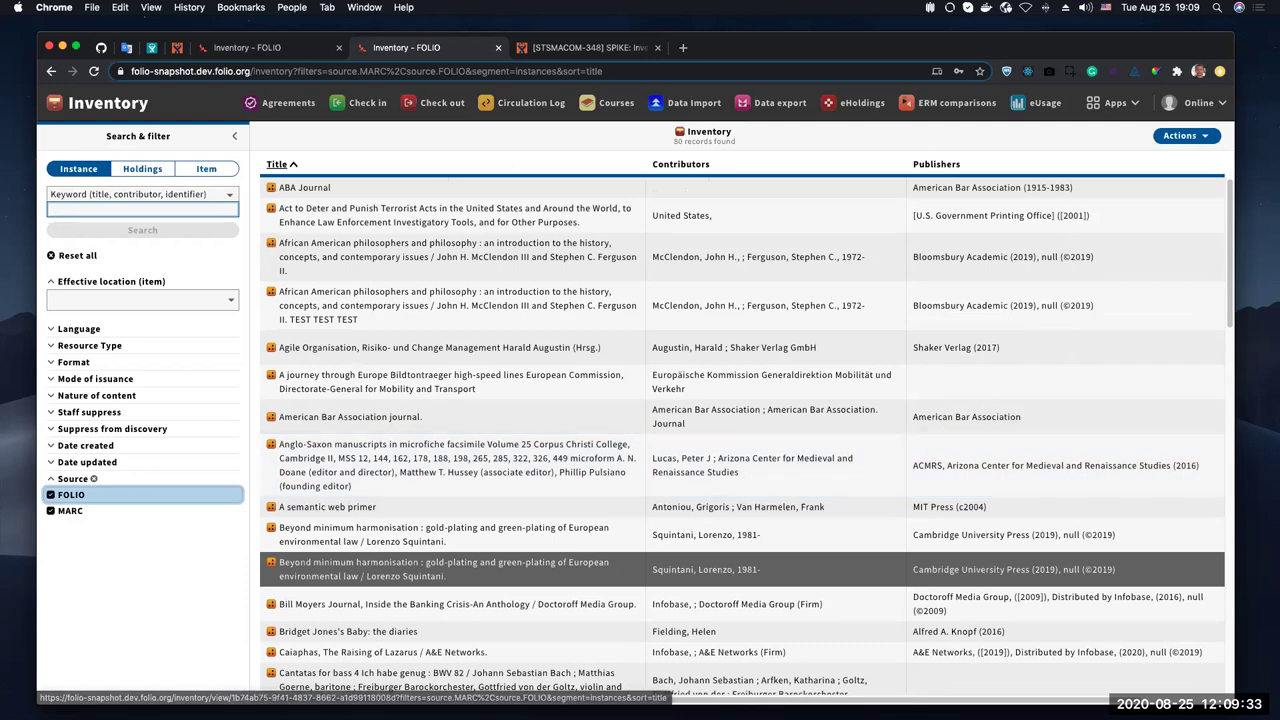
{"action": "left_click", "coordinate": [67, 256]}
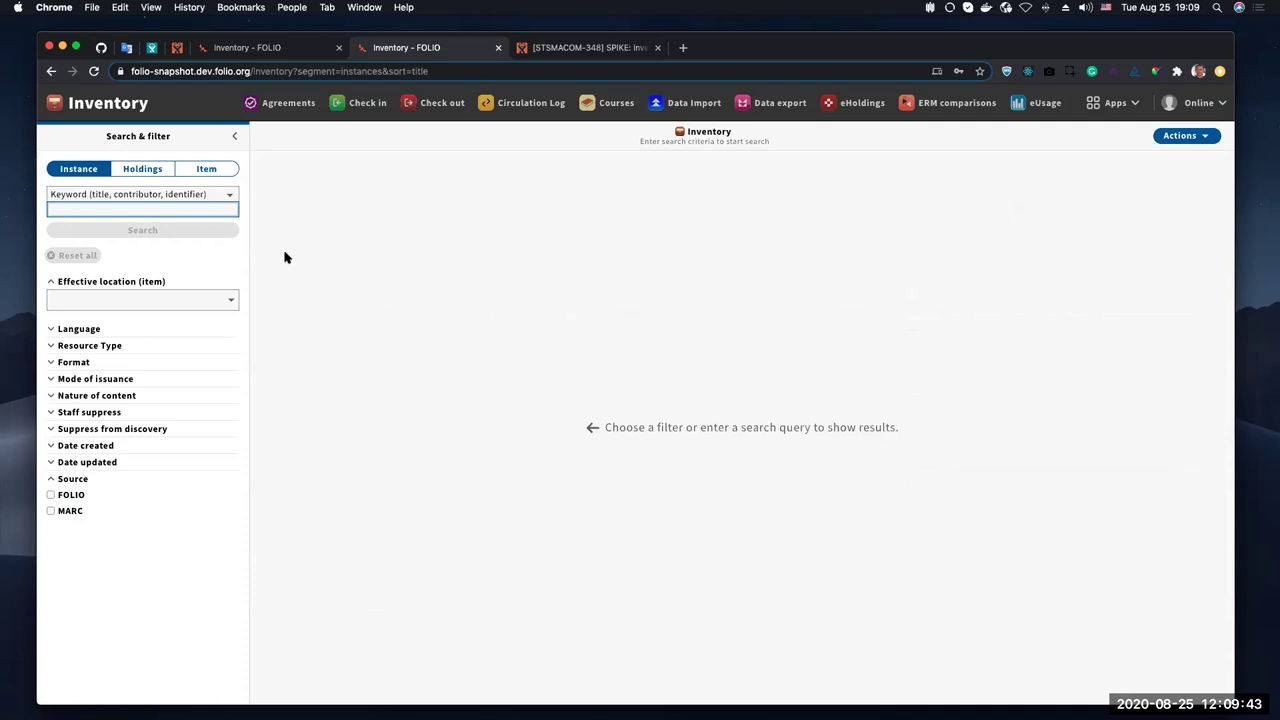
Show the eye-readable call number search options for Holdings and for Item by selecting each one.
{"action": "left_click", "coordinate": [141, 169]}
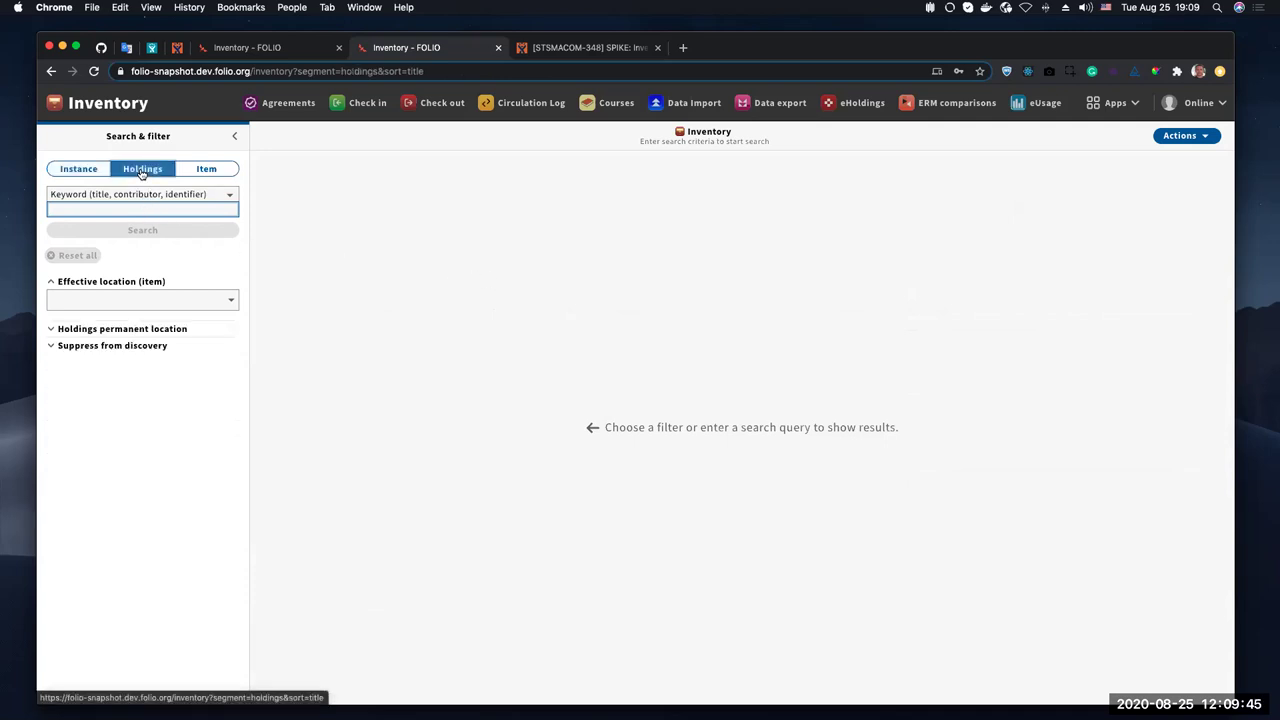
{"action": "left_click", "coordinate": [151, 194]}
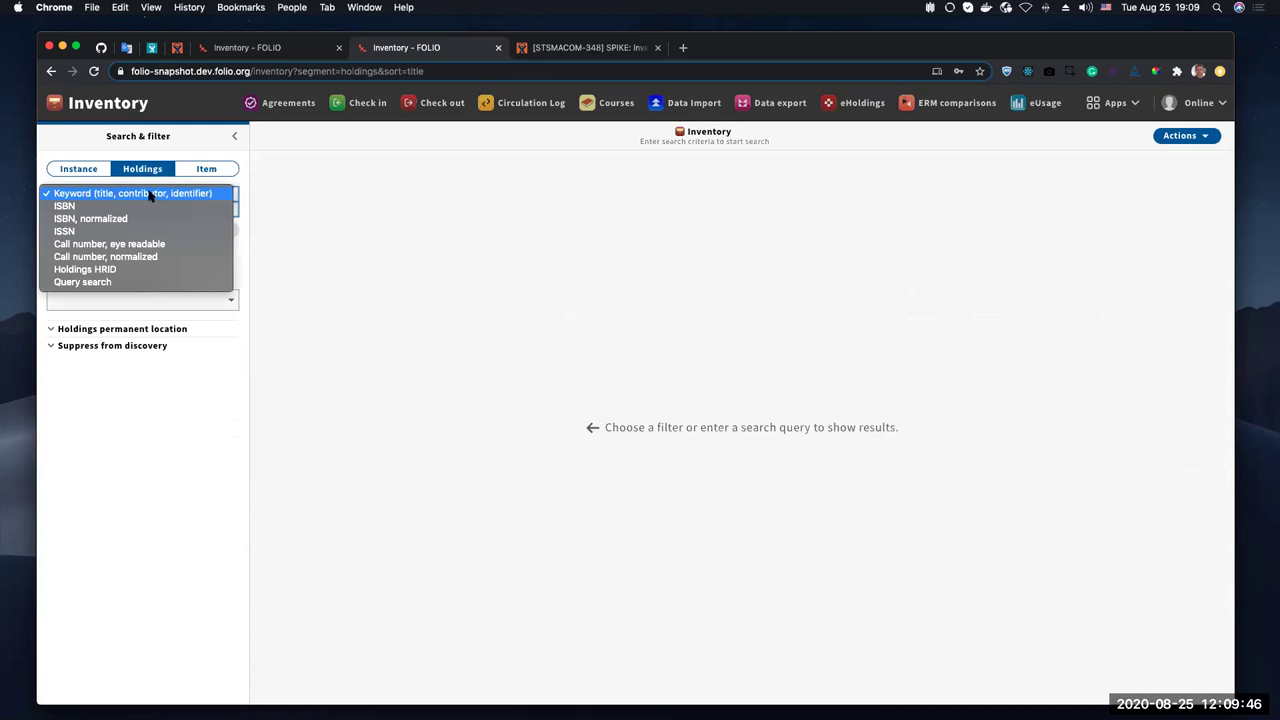
{"action": "left_click", "coordinate": [148, 245]}
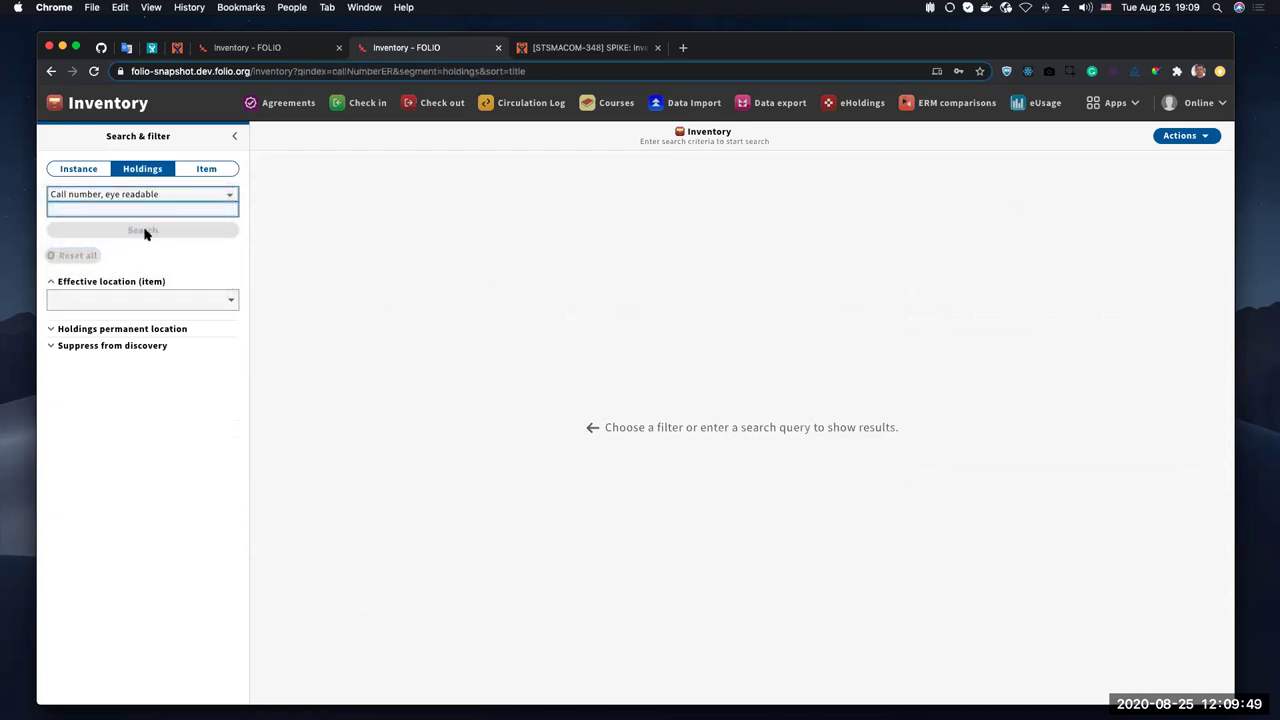
{"action": "left_click", "coordinate": [205, 168]}
{"action": "left_click", "coordinate": [151, 196]}
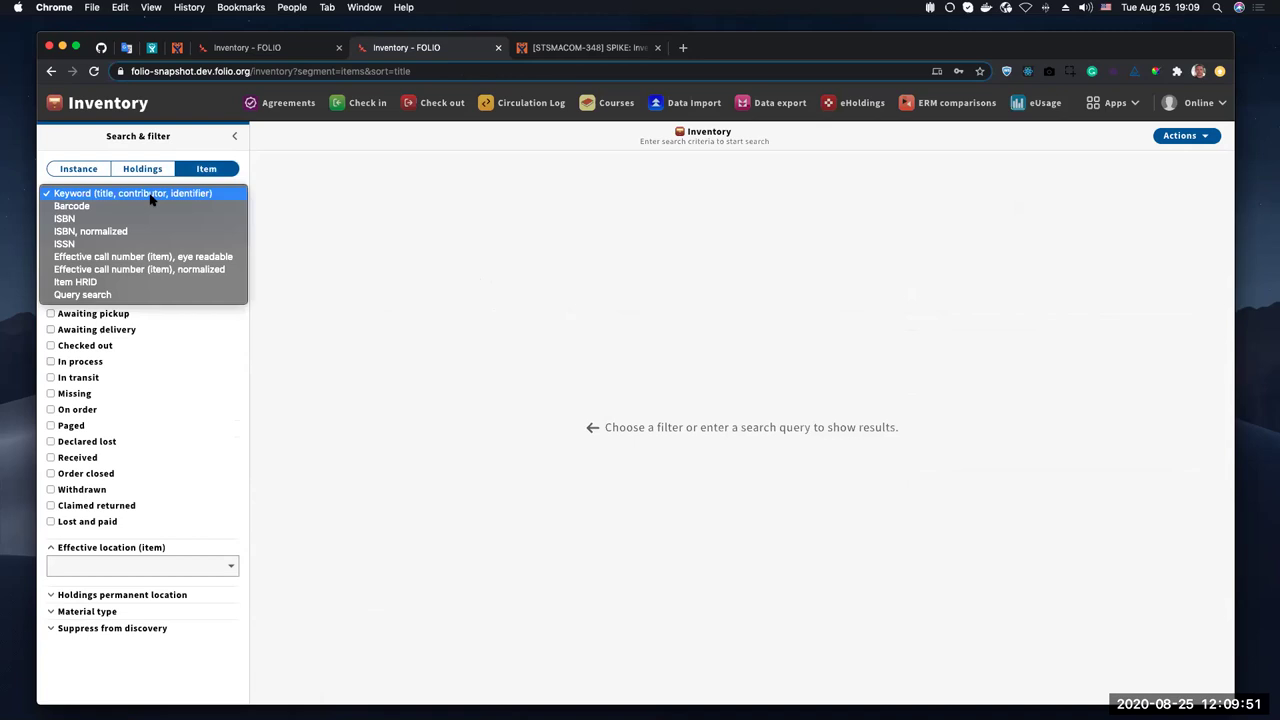
{"action": "left_click", "coordinate": [142, 257]}
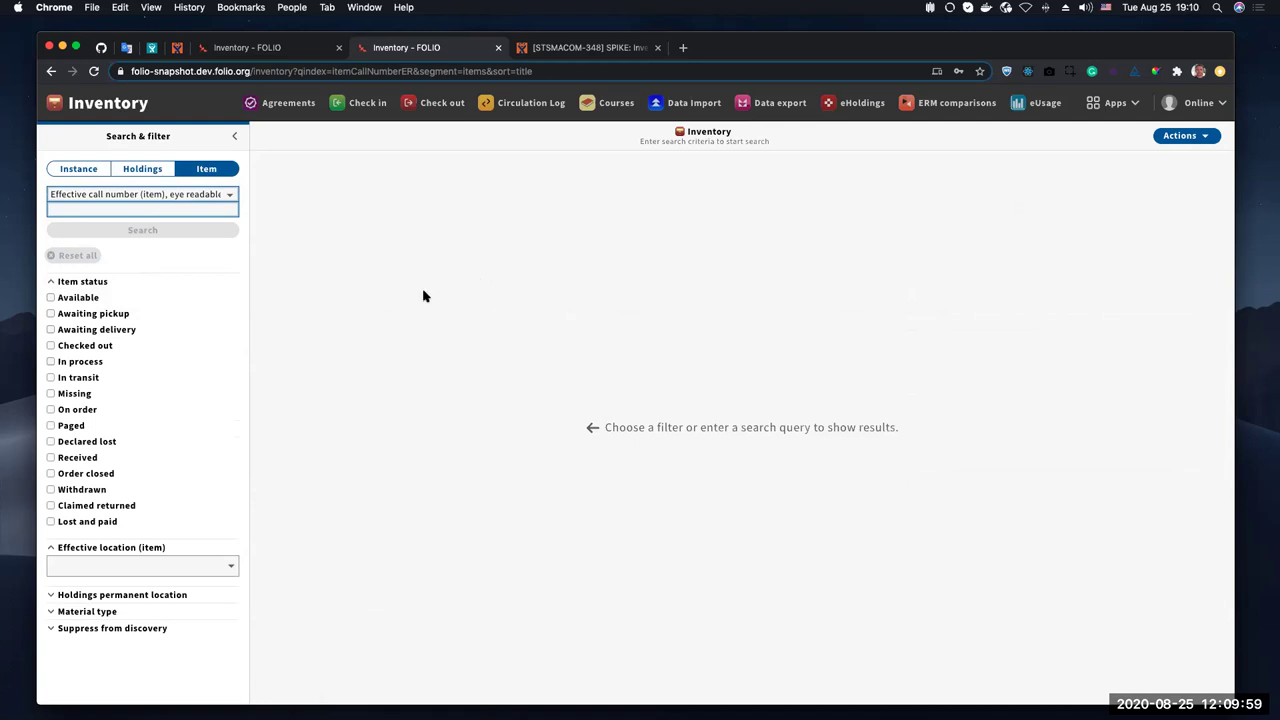
Search the holdings for ABCD using "Call number, eye readable".
{"action": "left_click", "coordinate": [155, 170]}
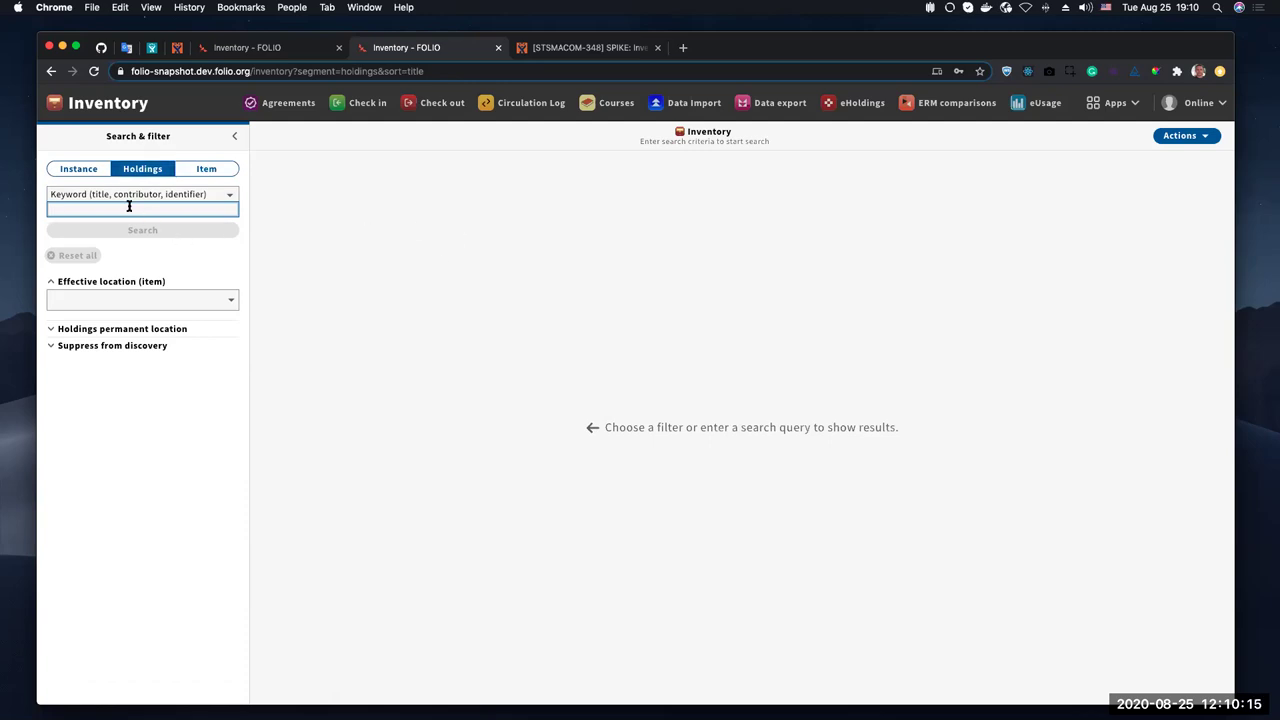
{"action": "type", "text": "ABCD"}
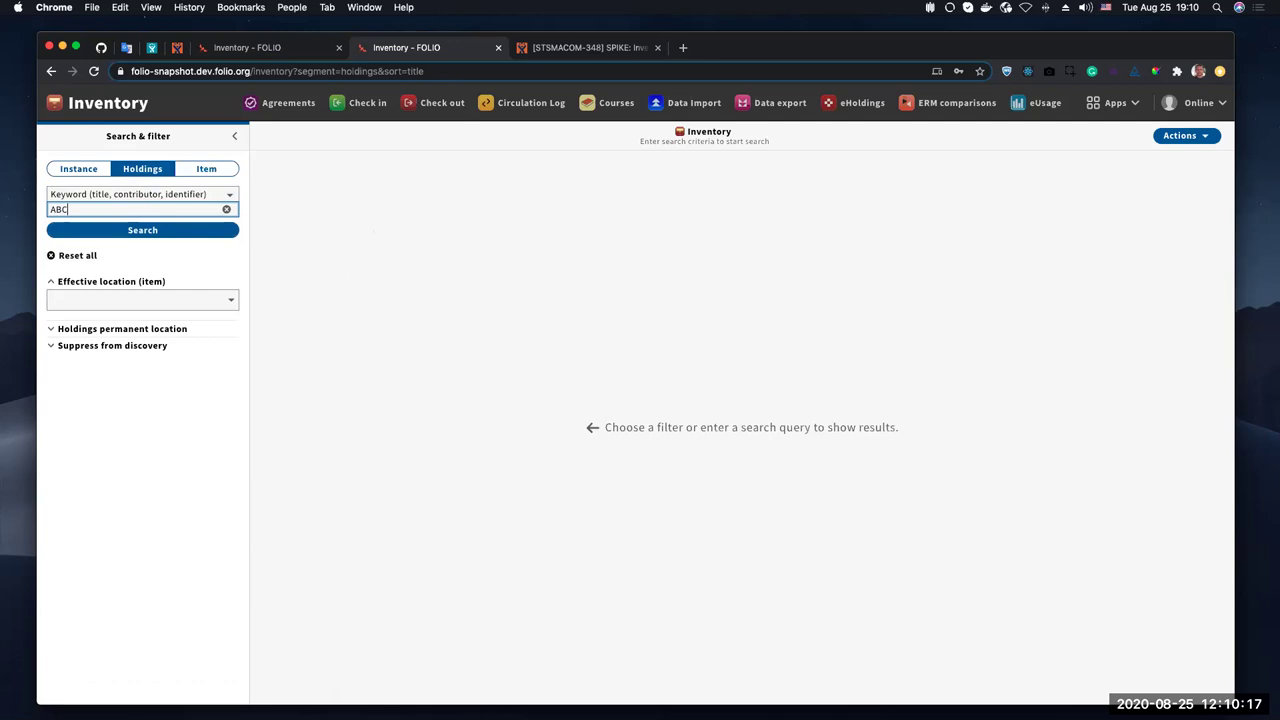
{"action": "left_click", "coordinate": [135, 194]}
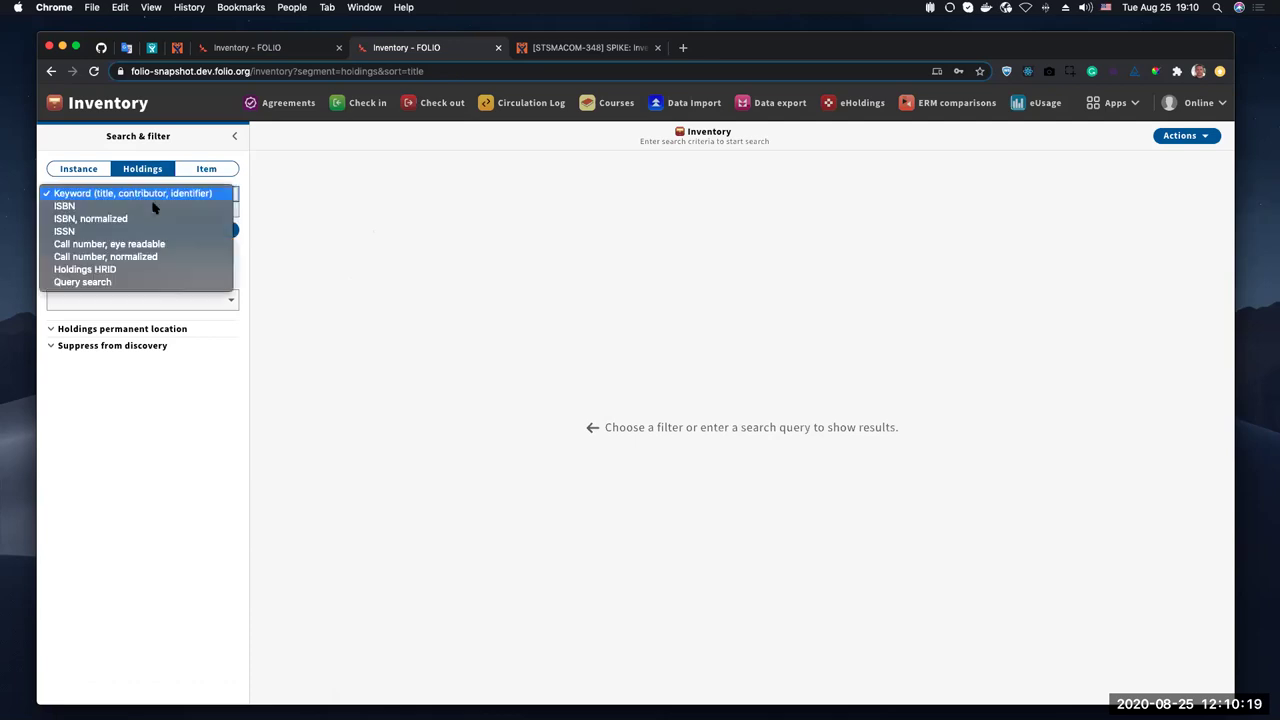
{"action": "left_click", "coordinate": [127, 247]}
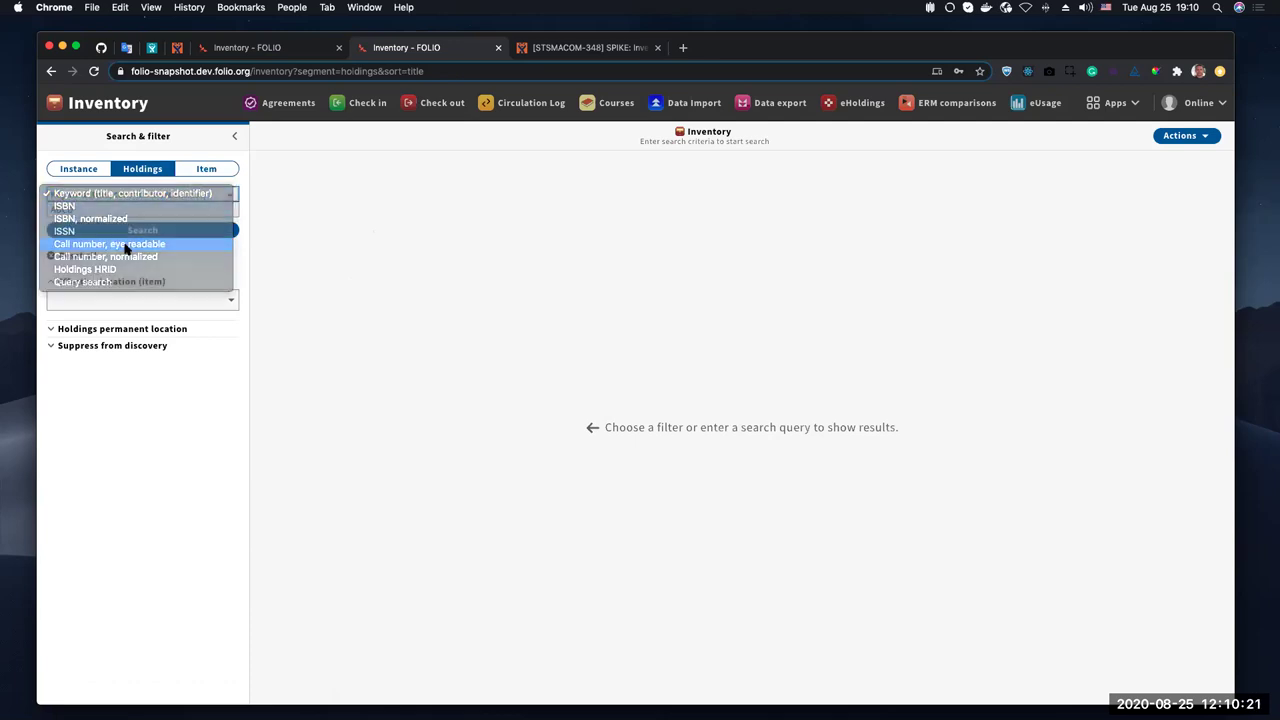
{"action": "left_click", "coordinate": [194, 236]}
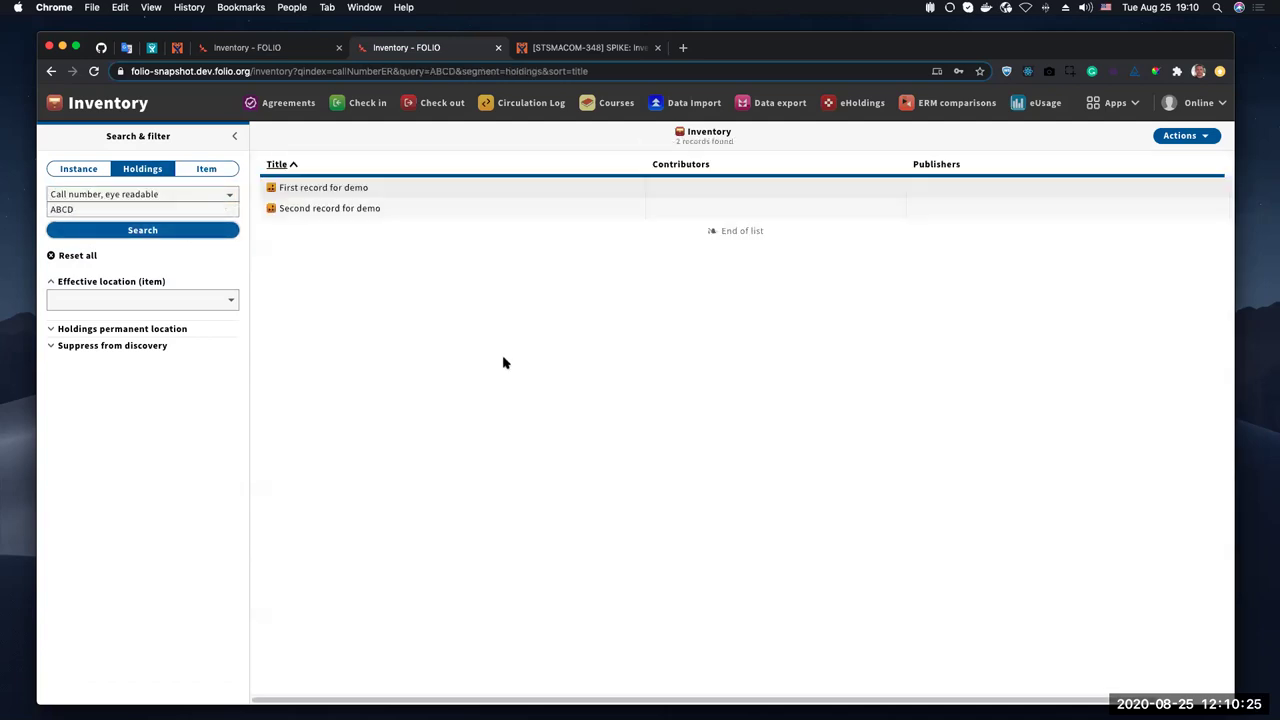
Open the holdings record of "First record for demo" and check its call number.
{"action": "left_click", "coordinate": [323, 189]}
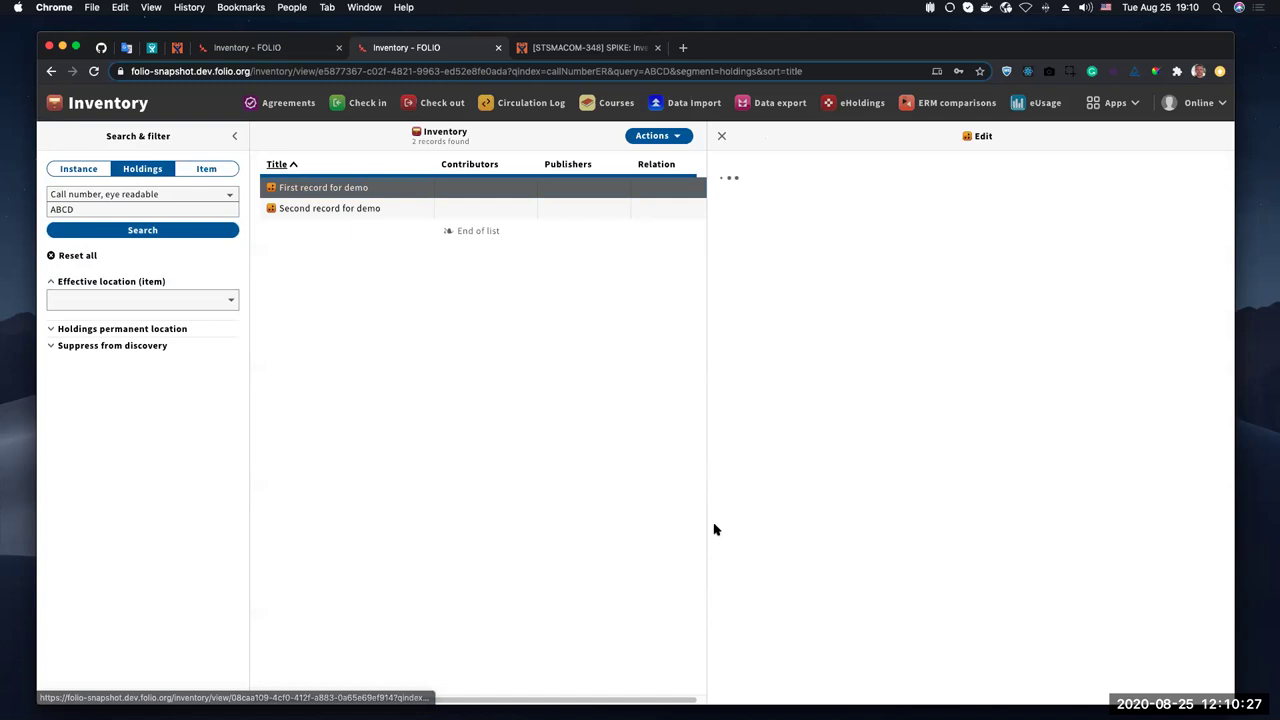
{"action": "left_click", "coordinate": [1100, 250]}
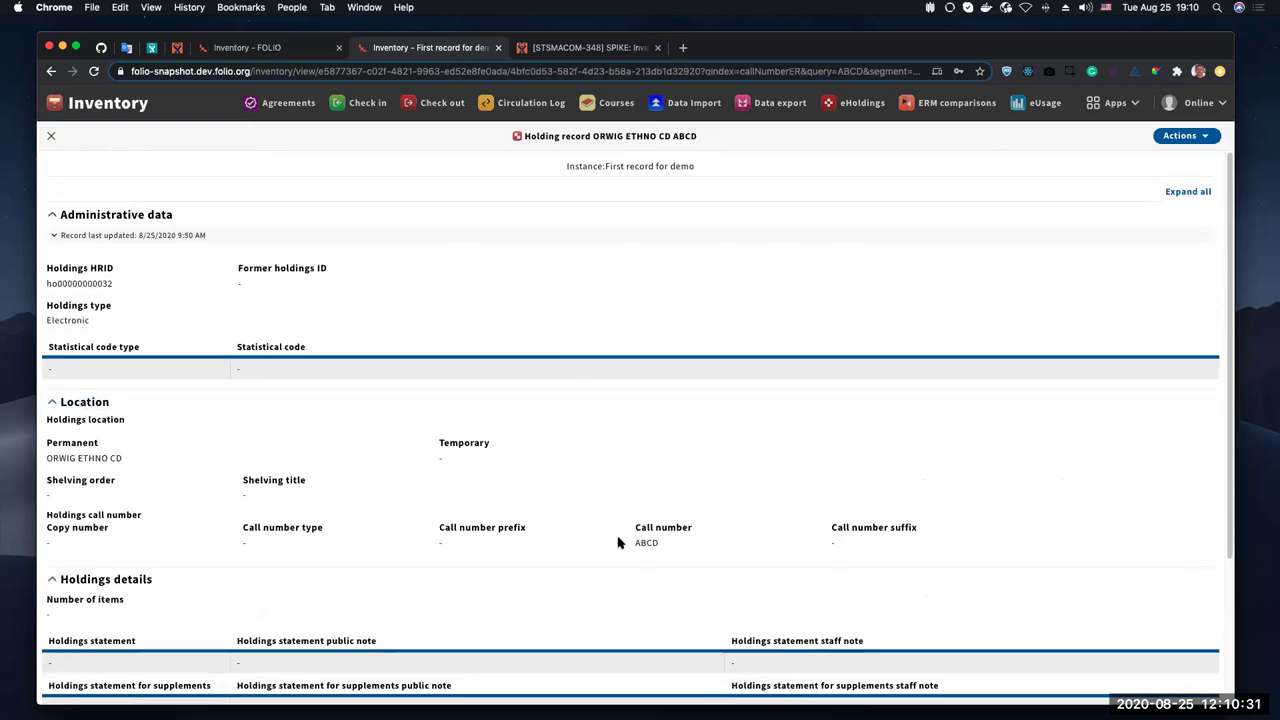
{"action": "left_click_drag", "start_coordinate": [634, 542], "coordinate": [657, 542]}
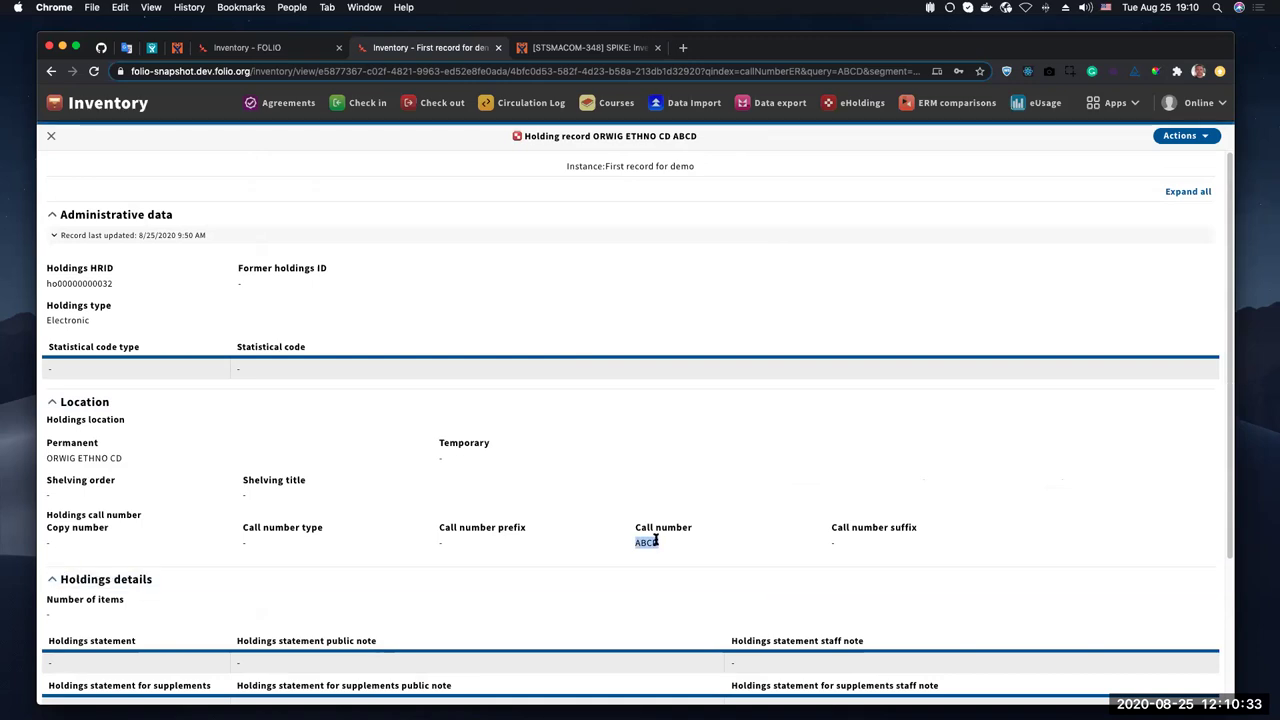
Open the holdings record of "Second record for demo", check its call number prefix and return to the results.
{"action": "left_click", "coordinate": [47, 136]}
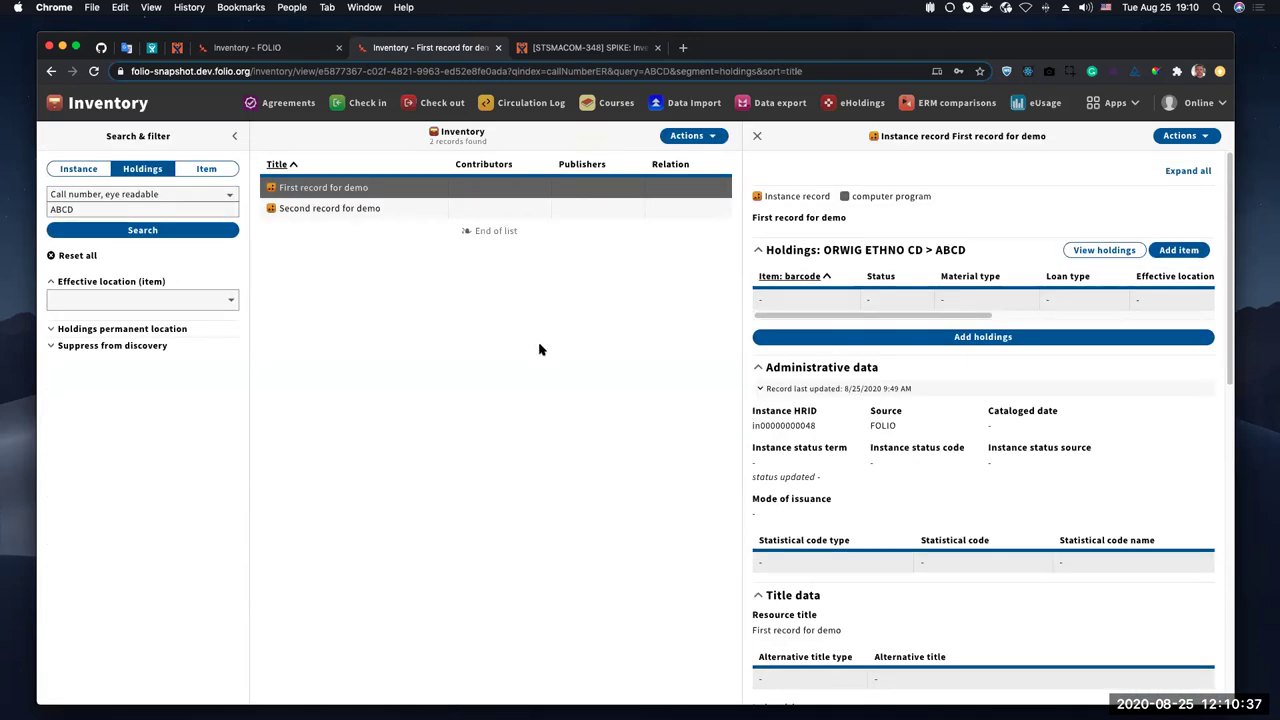
{"action": "left_click", "coordinate": [360, 208]}
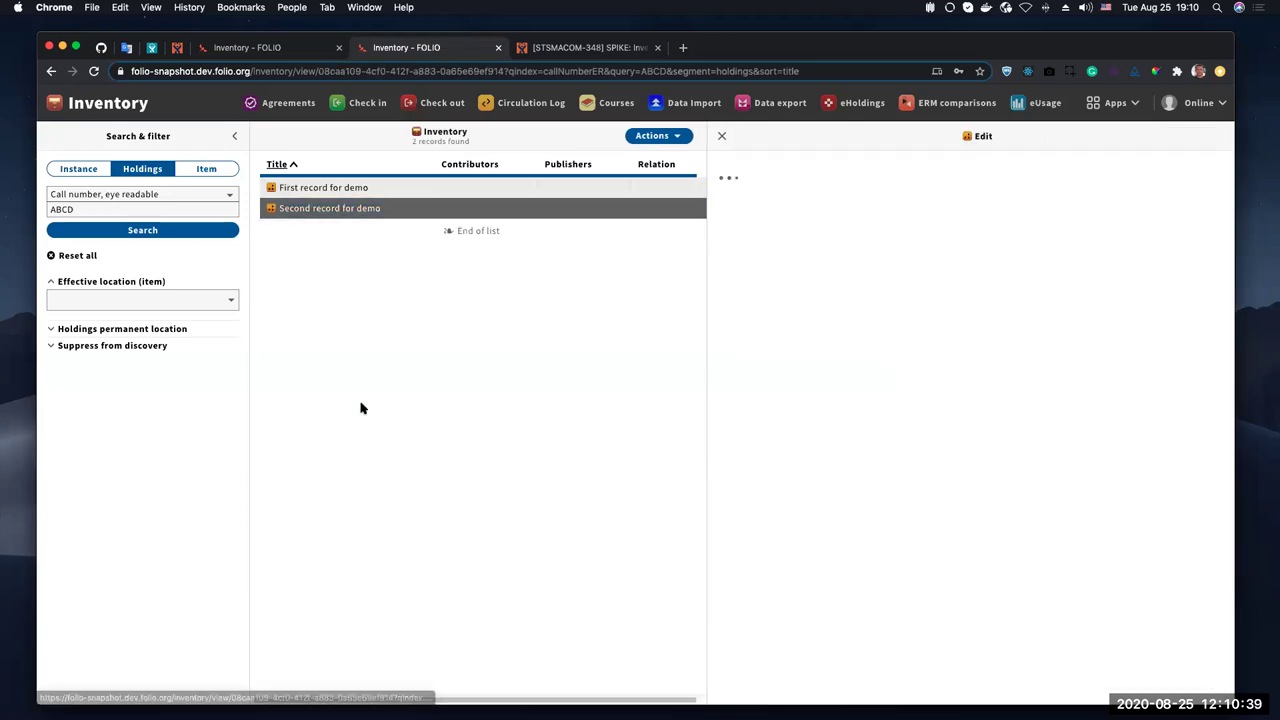
{"action": "left_click", "coordinate": [1104, 250]}
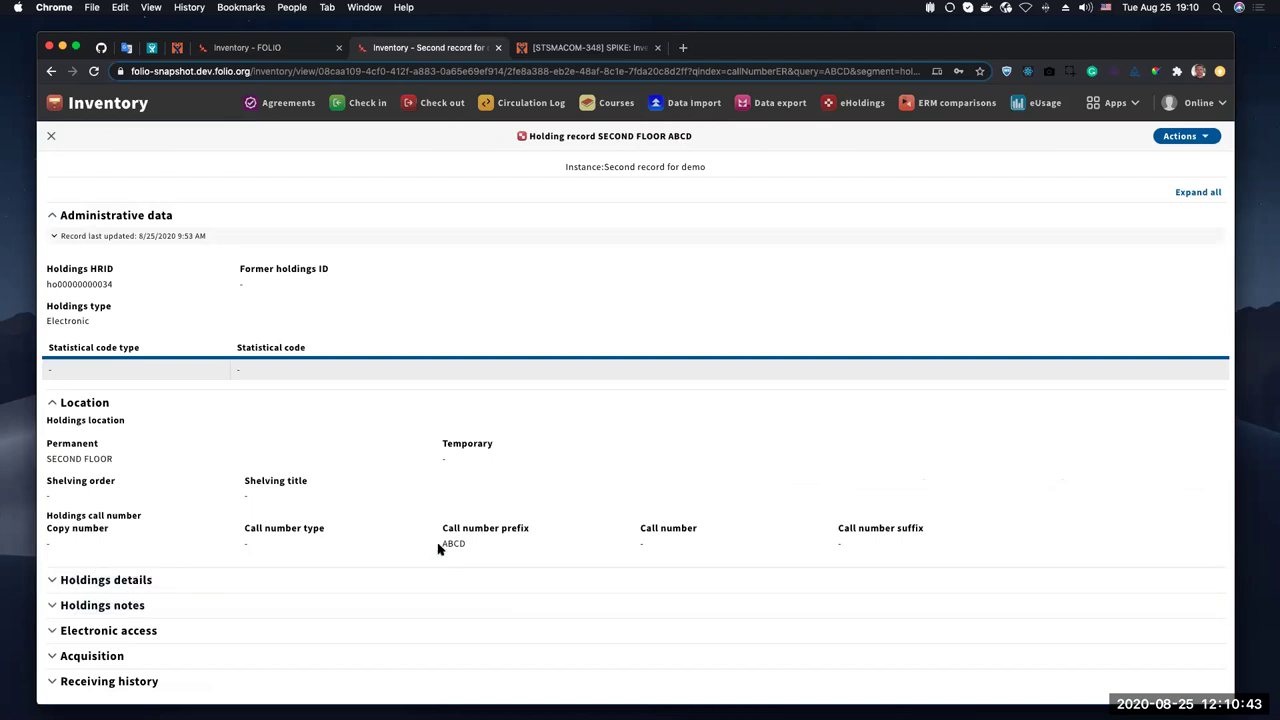
{"action": "left_click_drag", "start_coordinate": [442, 544], "coordinate": [477, 546]}
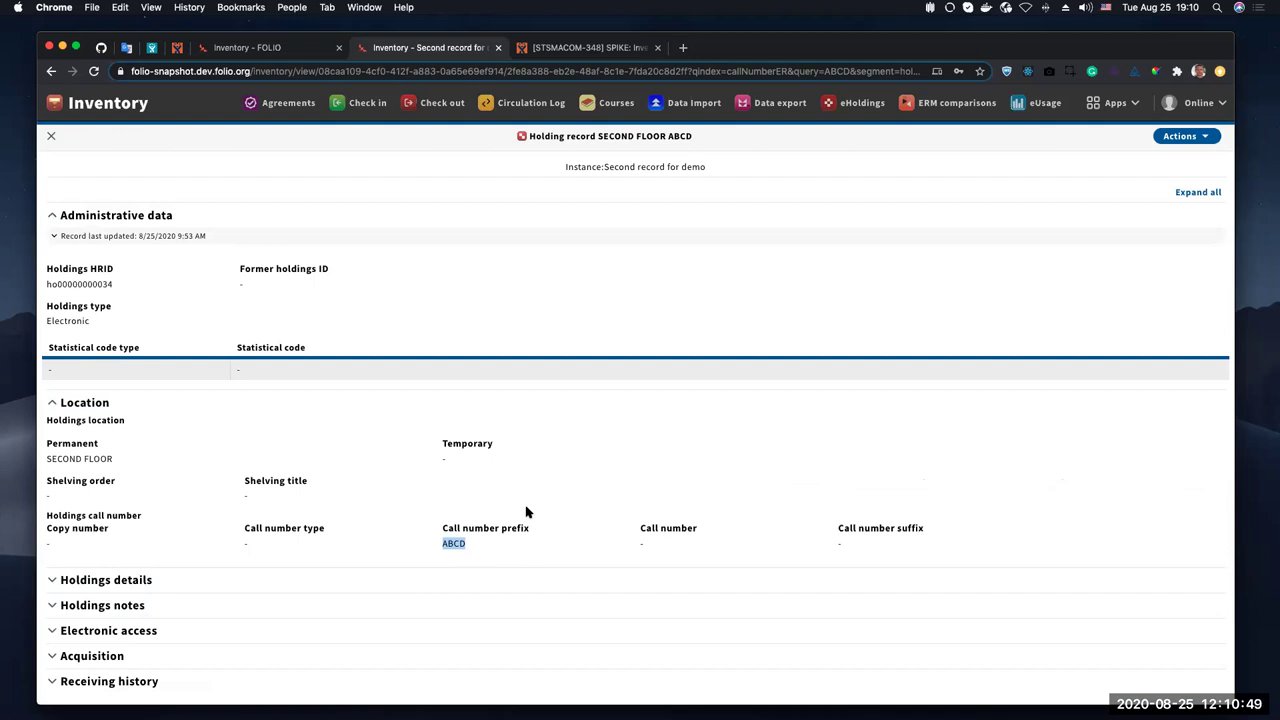
{"action": "left_click", "coordinate": [51, 135]}
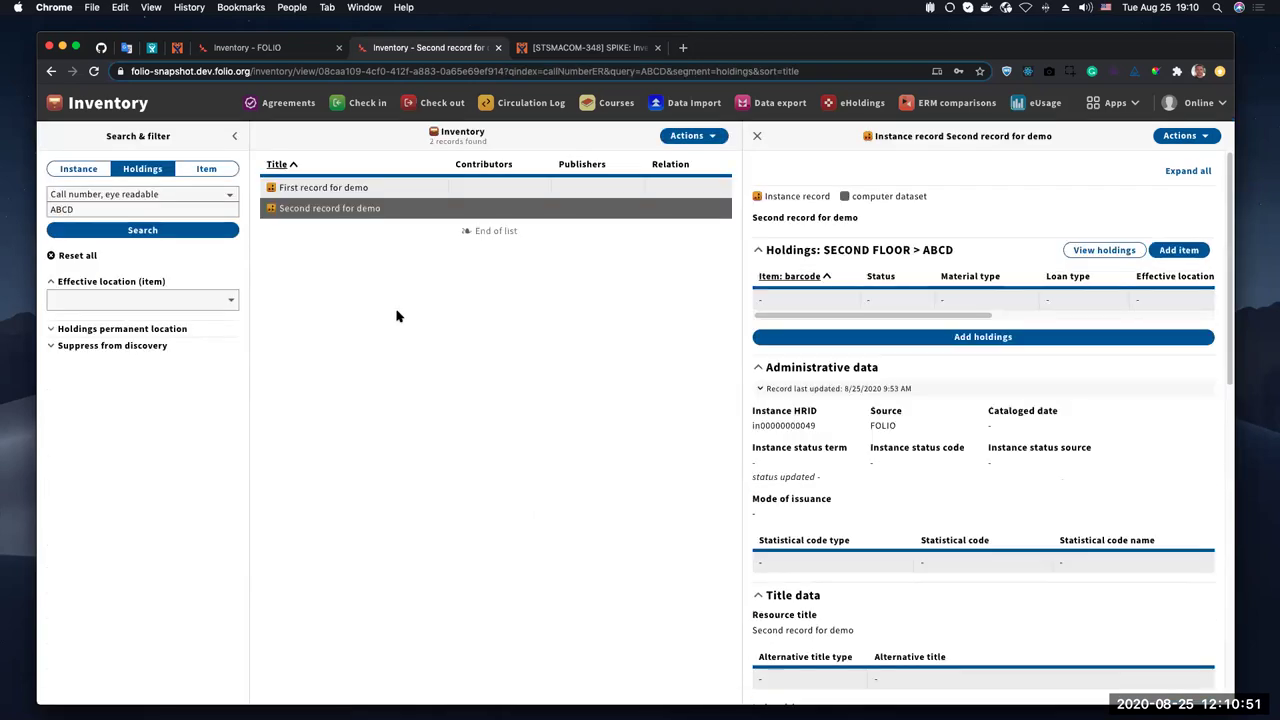
Compare the ABCD holdings search using "Call number, normalized" with the one using "Call number, eye readable".
{"action": "left_click", "coordinate": [150, 195]}
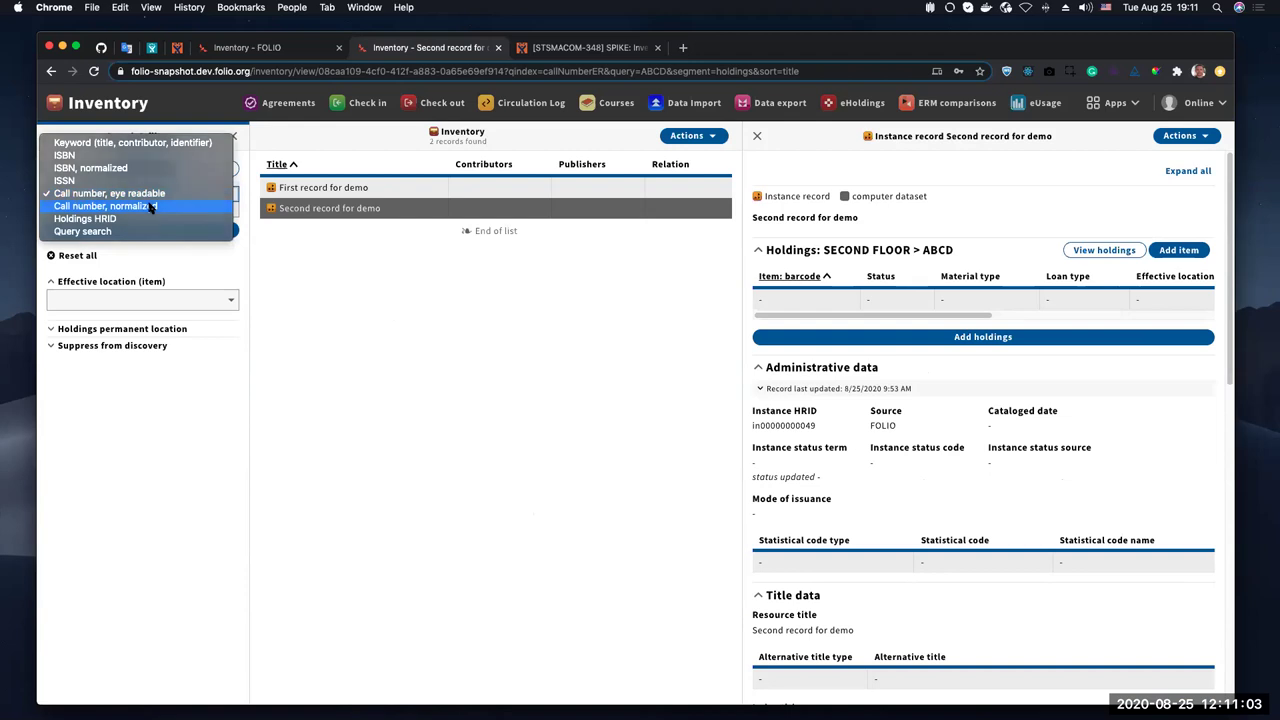
{"action": "left_click", "coordinate": [151, 207]}
{"action": "left_click", "coordinate": [153, 196]}
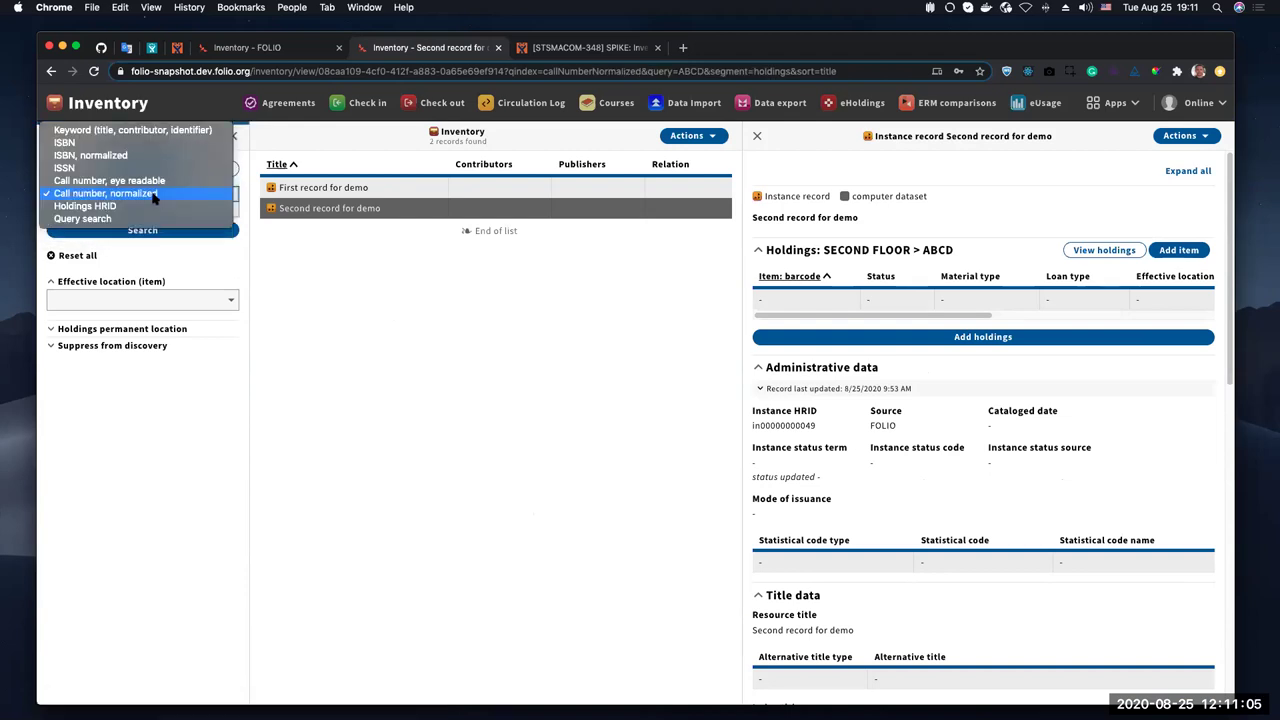
{"action": "left_click", "coordinate": [150, 181]}
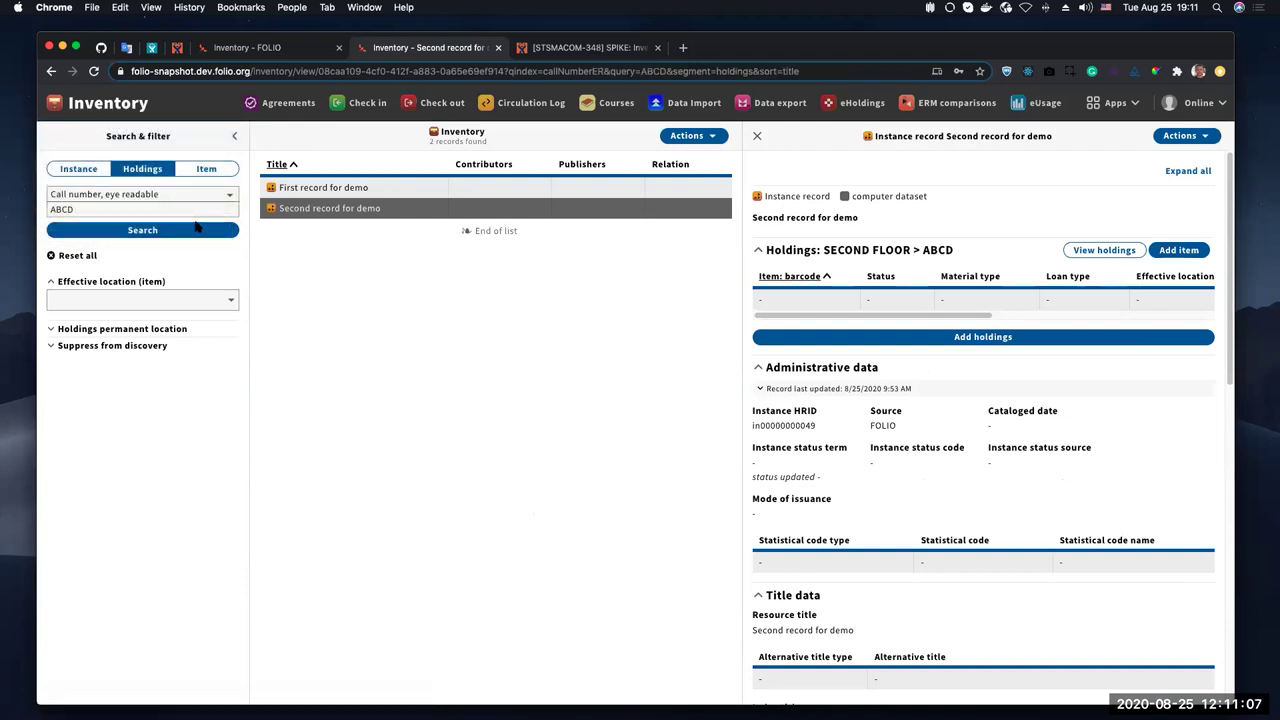
{"action": "left_click", "coordinate": [197, 228]}
Search the holdings for ABCD followed by a trailing space, first as "Call number, eye readable" and again as "Call number, normalized".
{"action": "left_click", "coordinate": [136, 208]}
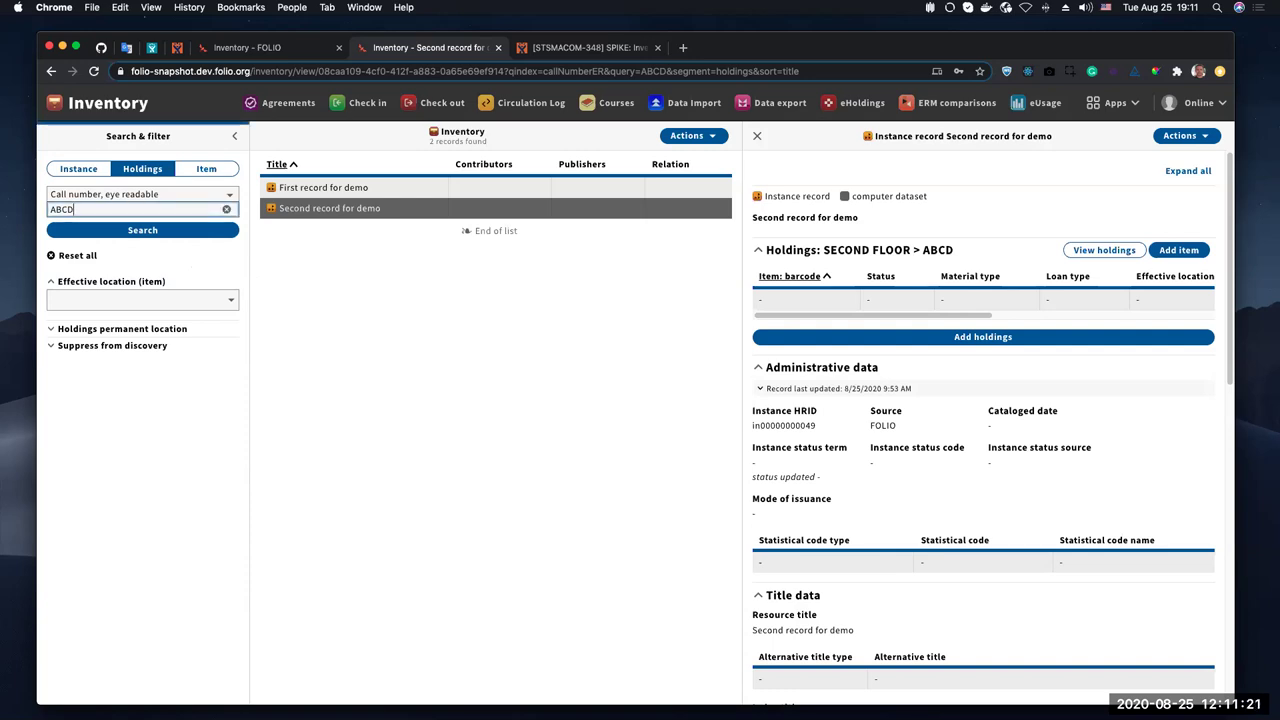
{"action": "left_click", "coordinate": [165, 232]}
{"action": "left_click", "coordinate": [166, 235]}
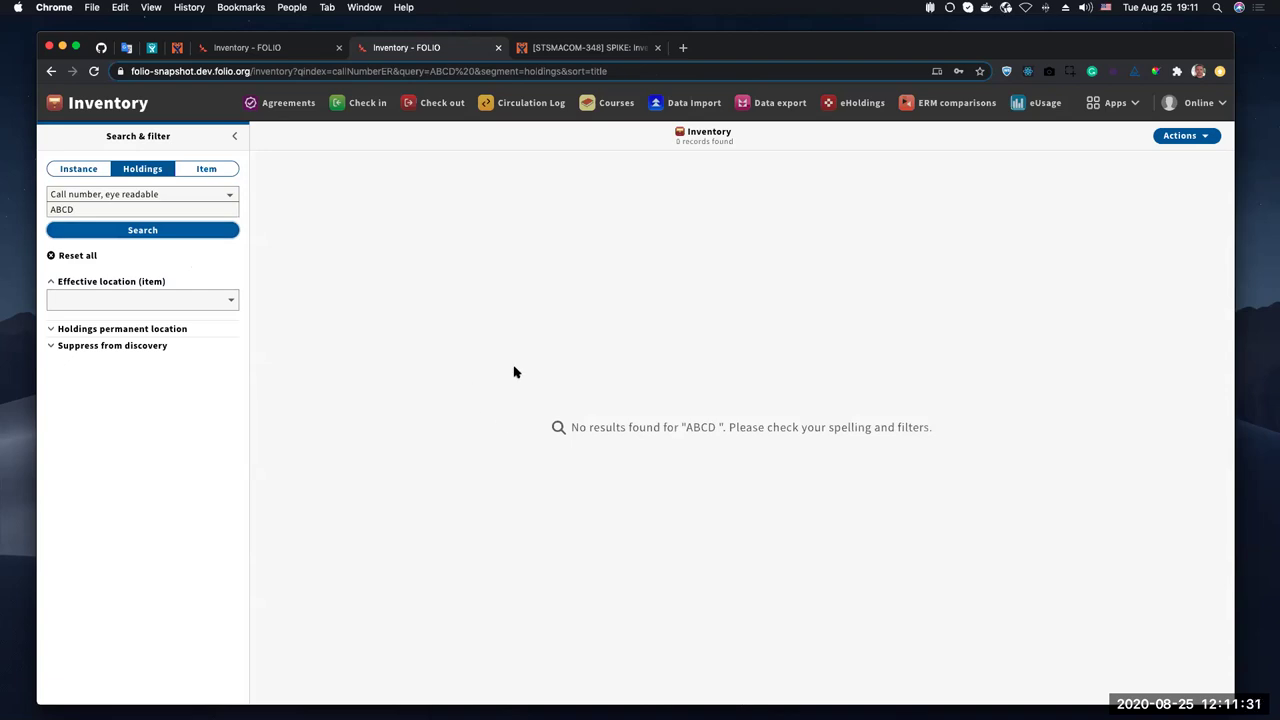
{"action": "left_click", "coordinate": [118, 198]}
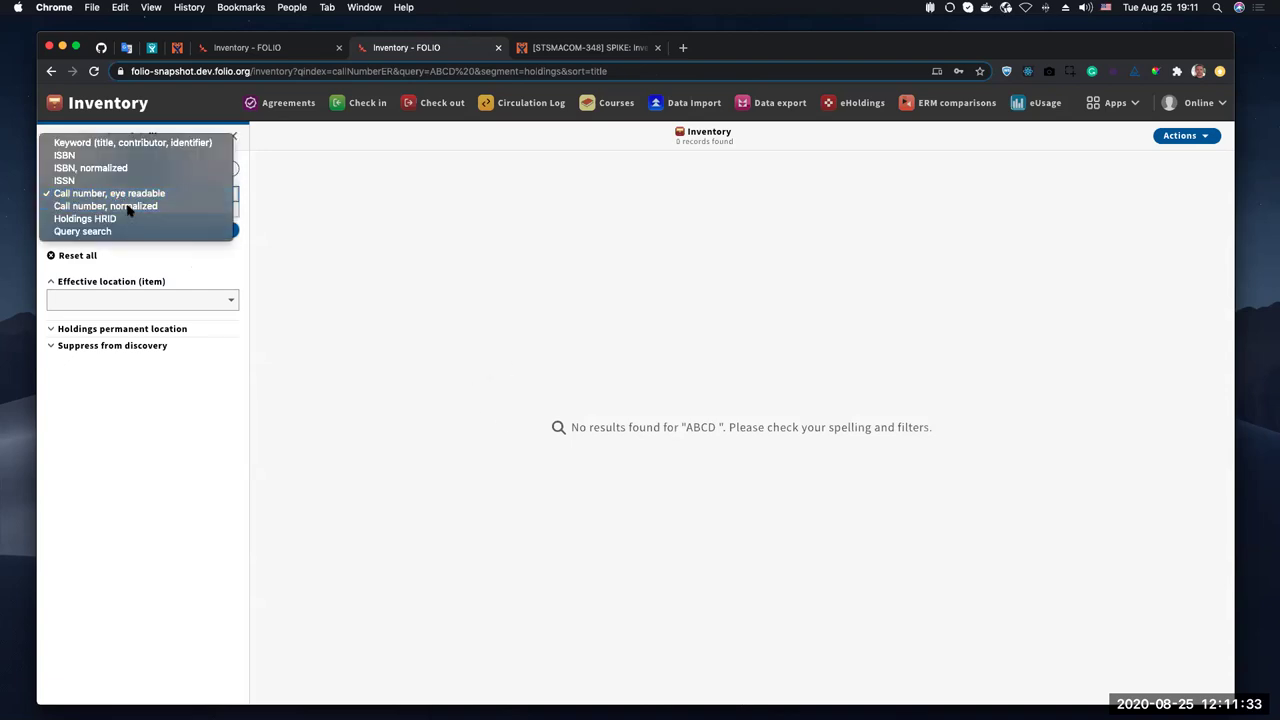
{"action": "left_click", "coordinate": [128, 207]}
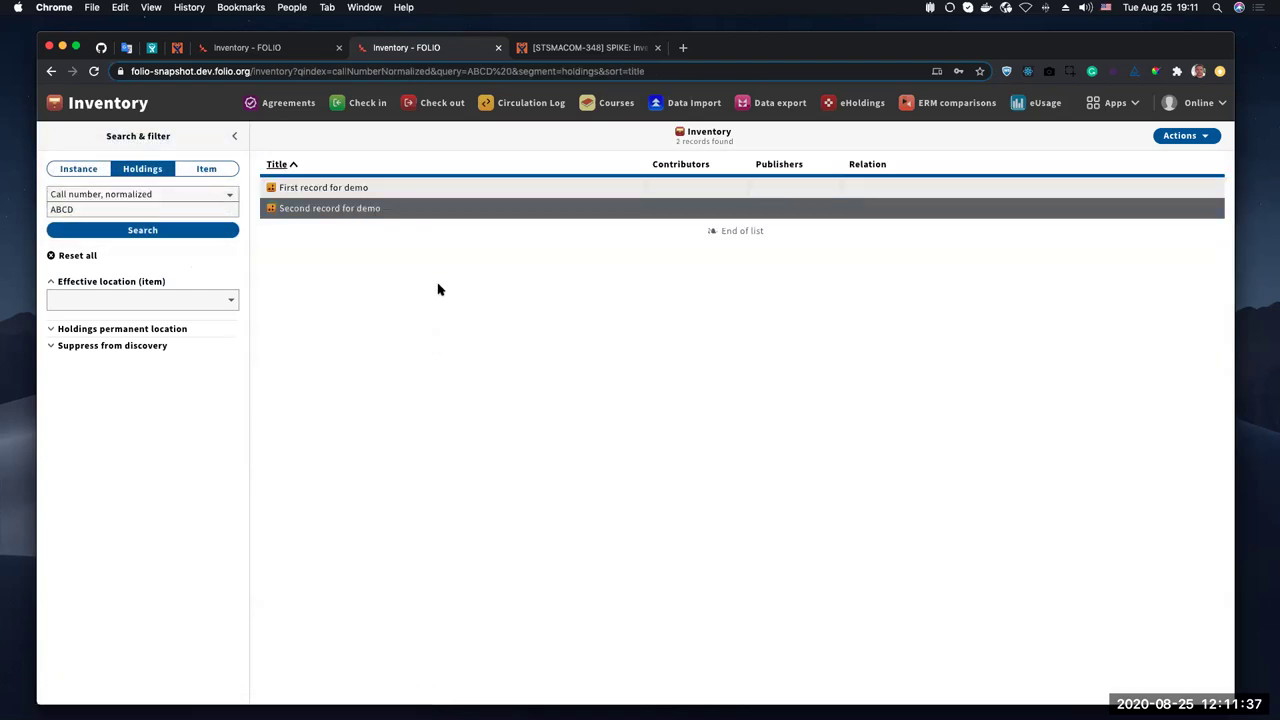
Return to "Call number, eye readable", remove the trailing space from ABCD and search the holdings again.
{"action": "left_click", "coordinate": [127, 199]}
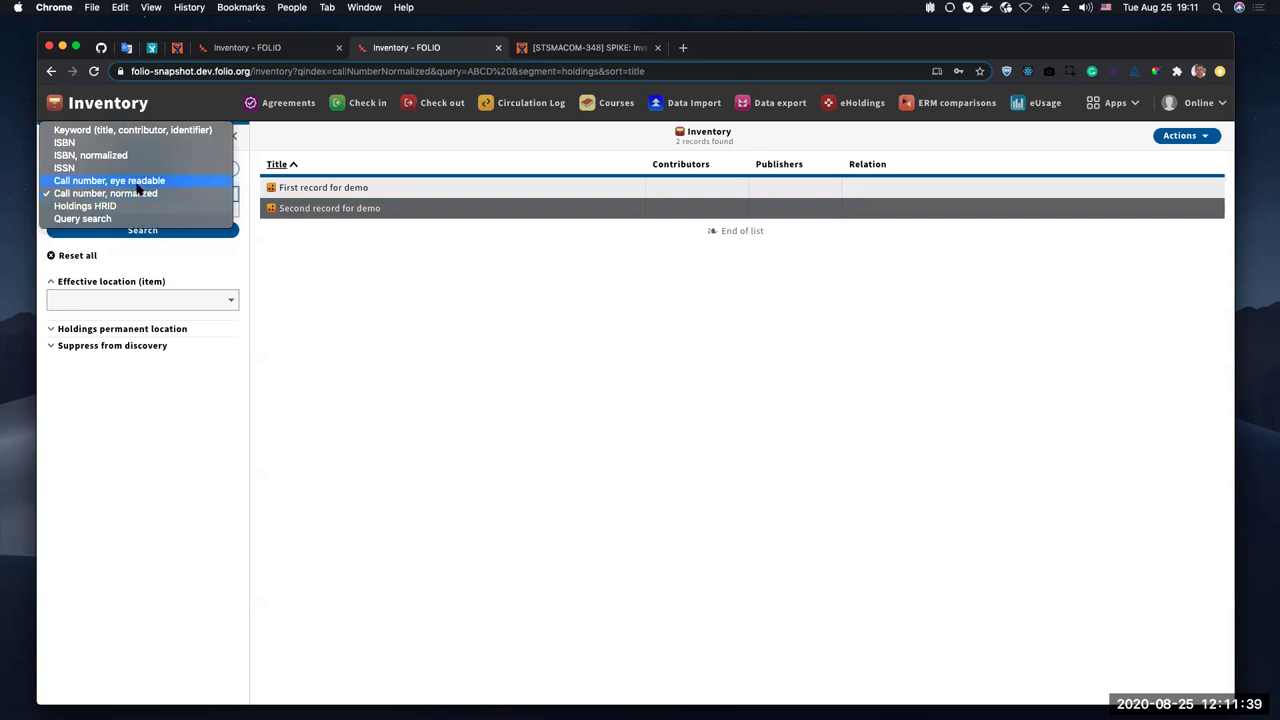
{"action": "left_click", "coordinate": [137, 184]}
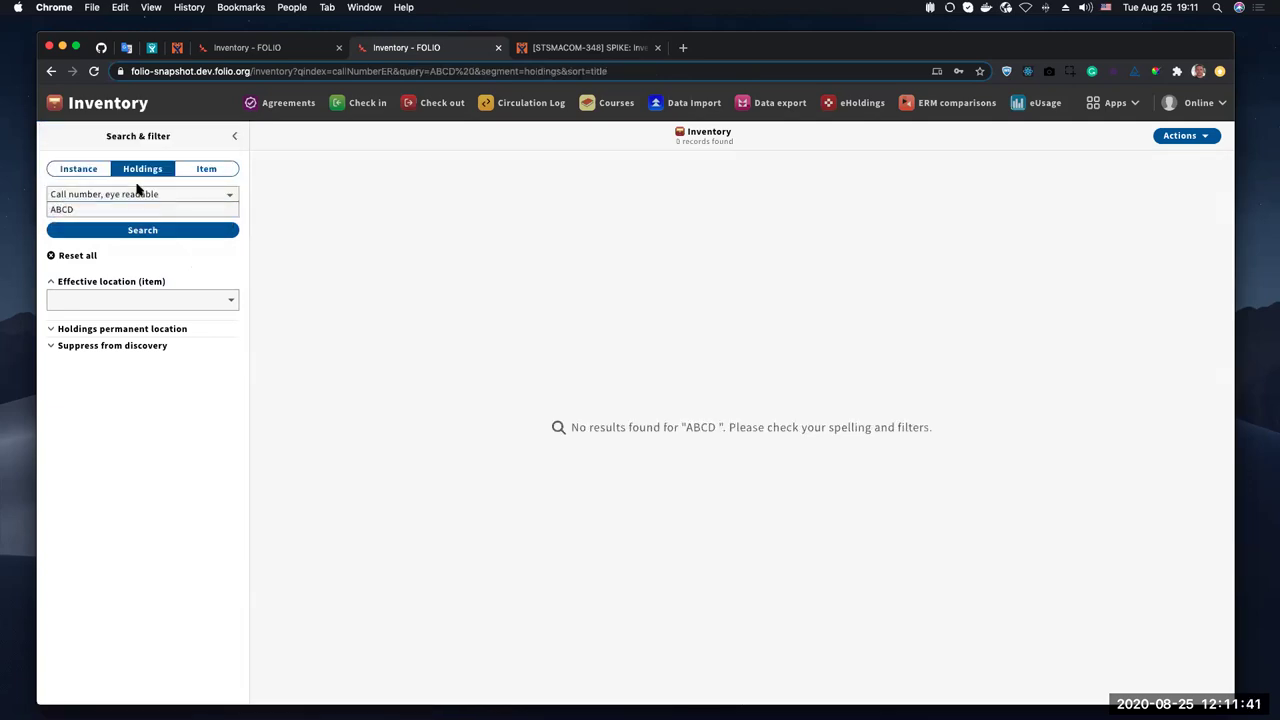
{"action": "left_click", "coordinate": [106, 207]}
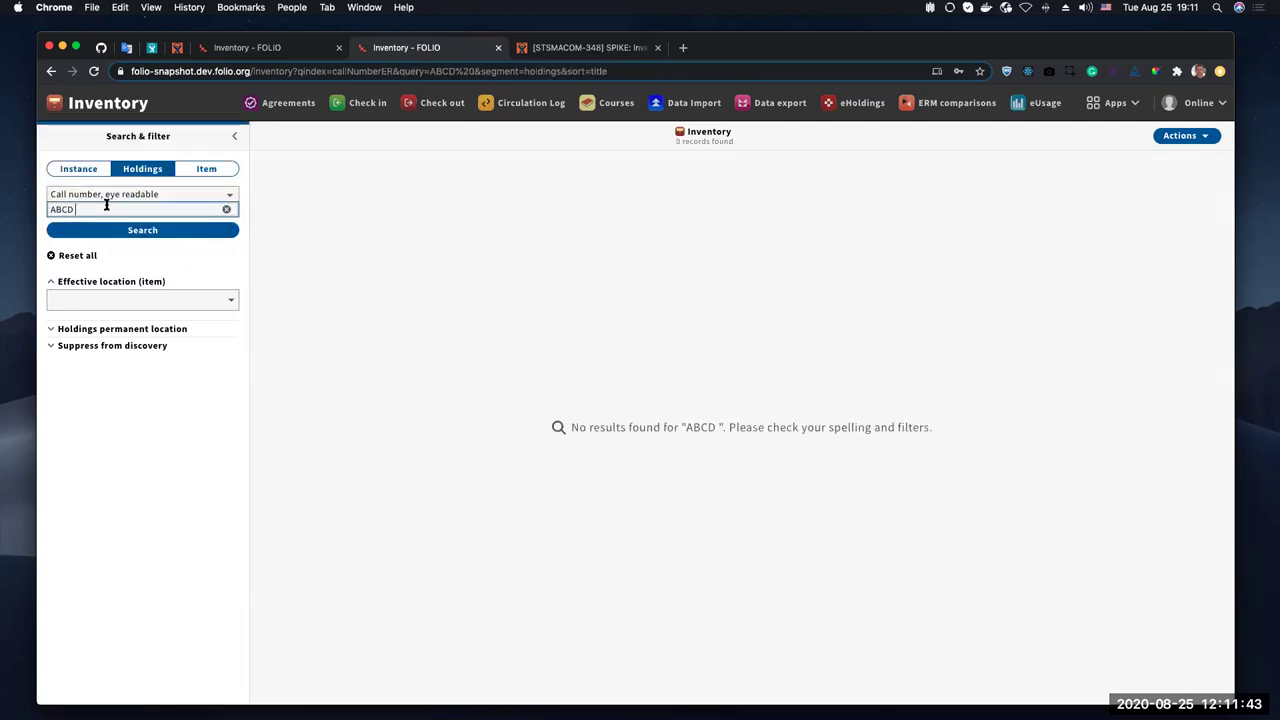
{"action": "key", "text": "BackSpace"}
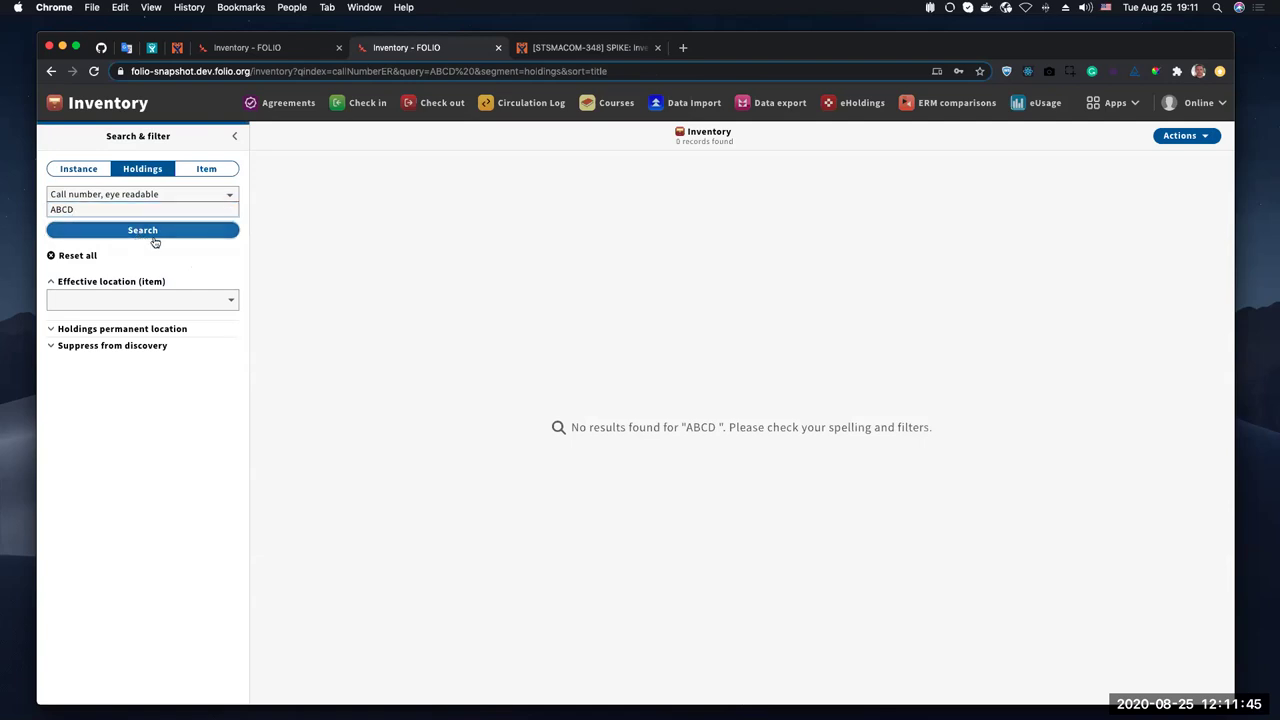
{"action": "left_click", "coordinate": [150, 232]}
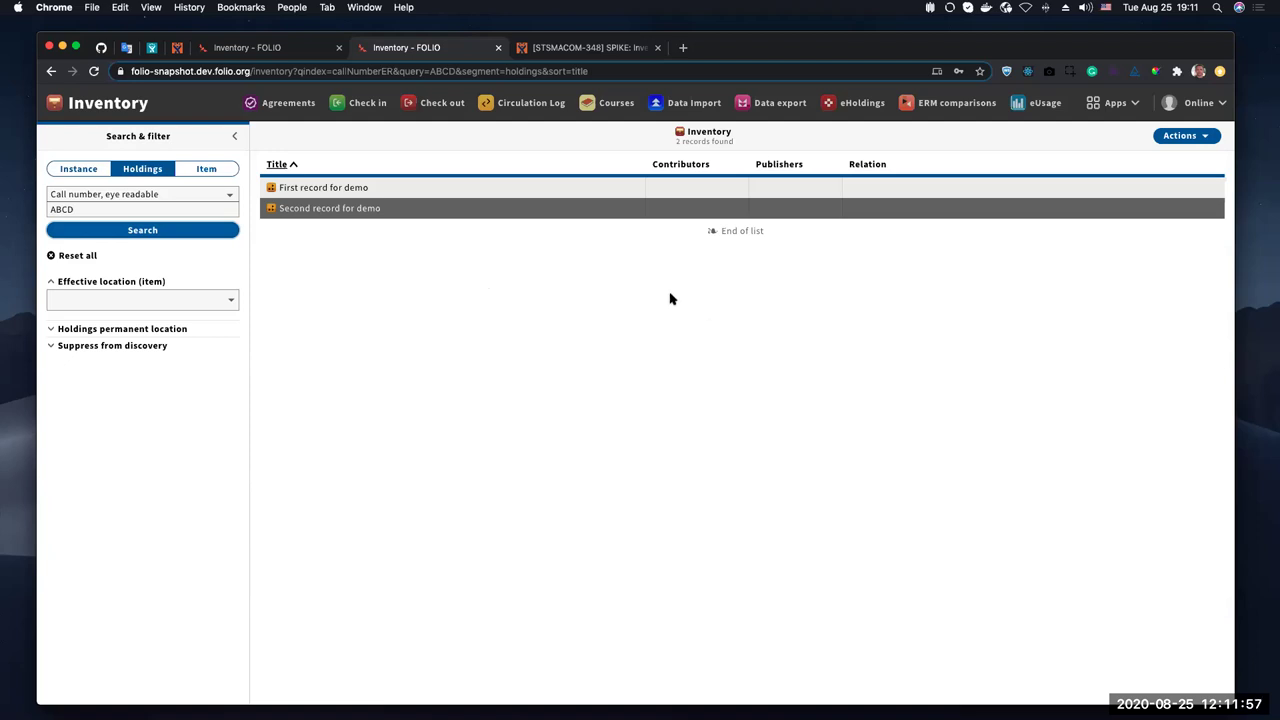
View the holdings record of "First record for demo" again and return to the search results.
{"action": "left_click", "coordinate": [548, 192]}
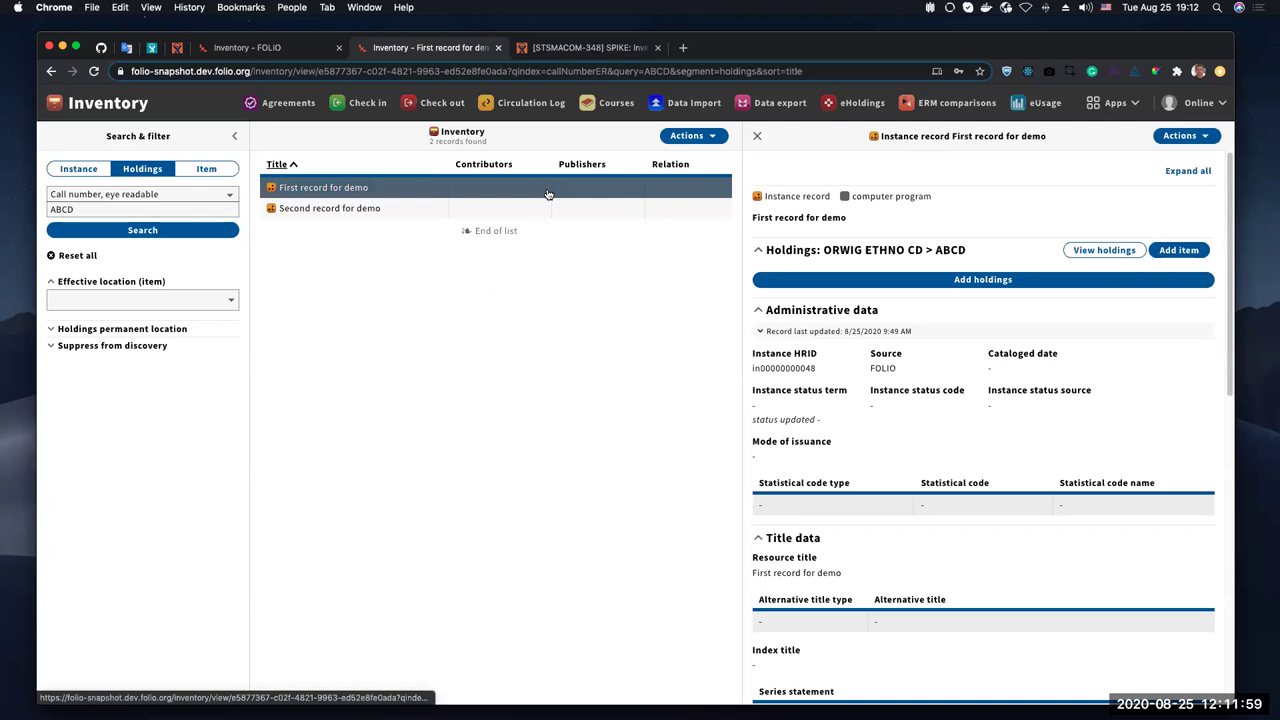
{"action": "left_click", "coordinate": [1080, 255]}
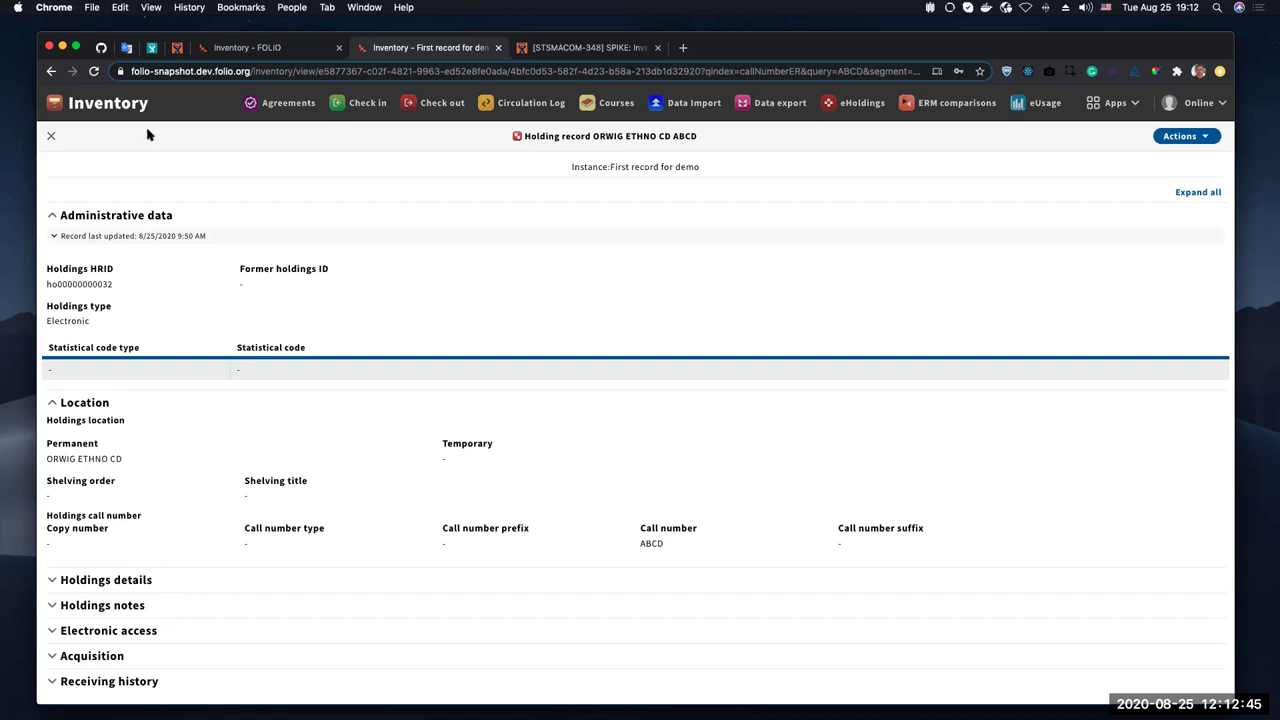
{"action": "left_click", "coordinate": [51, 135]}
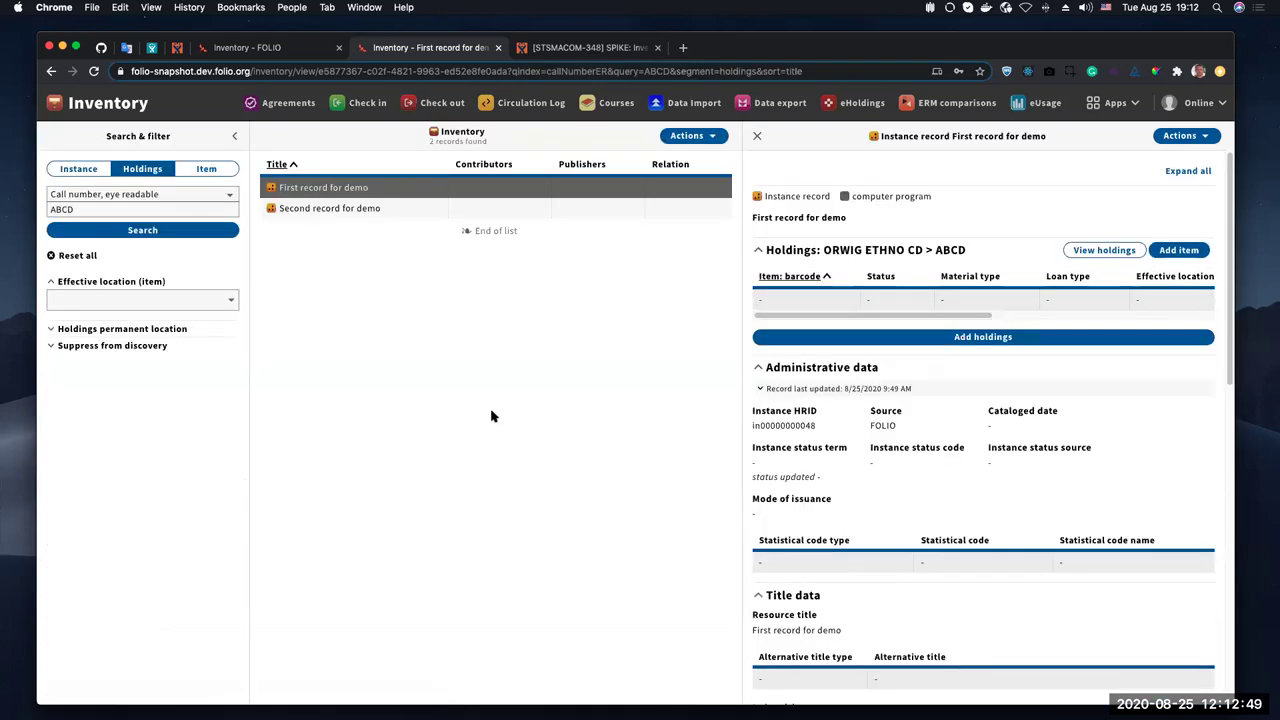
Reset the holdings search and show the New Fast Add Record option among the Inventory actions.
{"action": "left_click", "coordinate": [77, 256]}
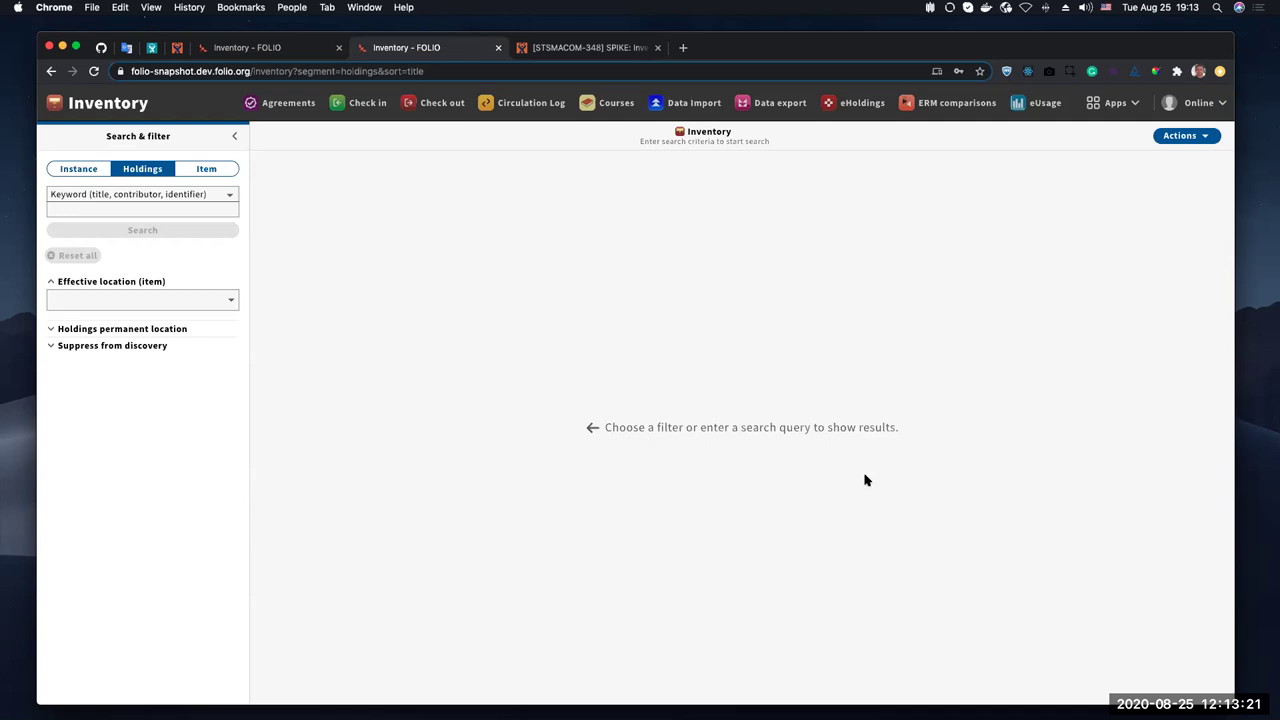
{"action": "left_click", "coordinate": [1201, 141]}
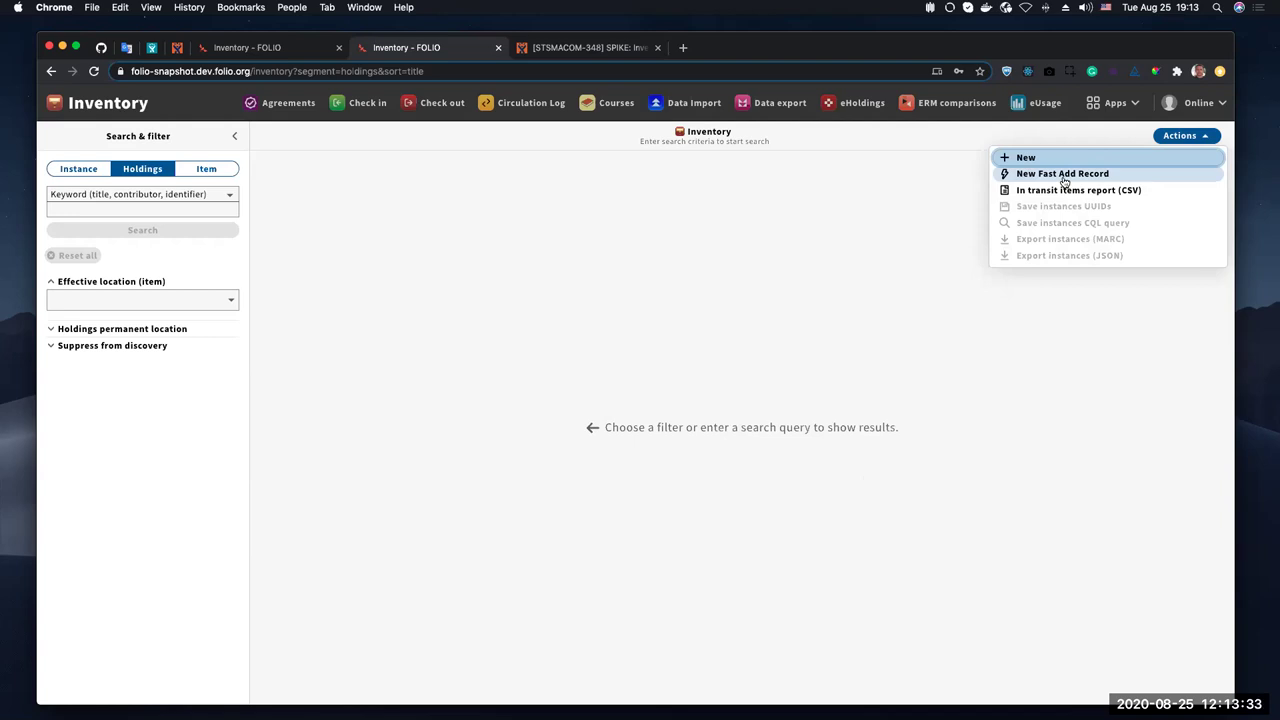
{"action": "left_click", "coordinate": [780, 221]}
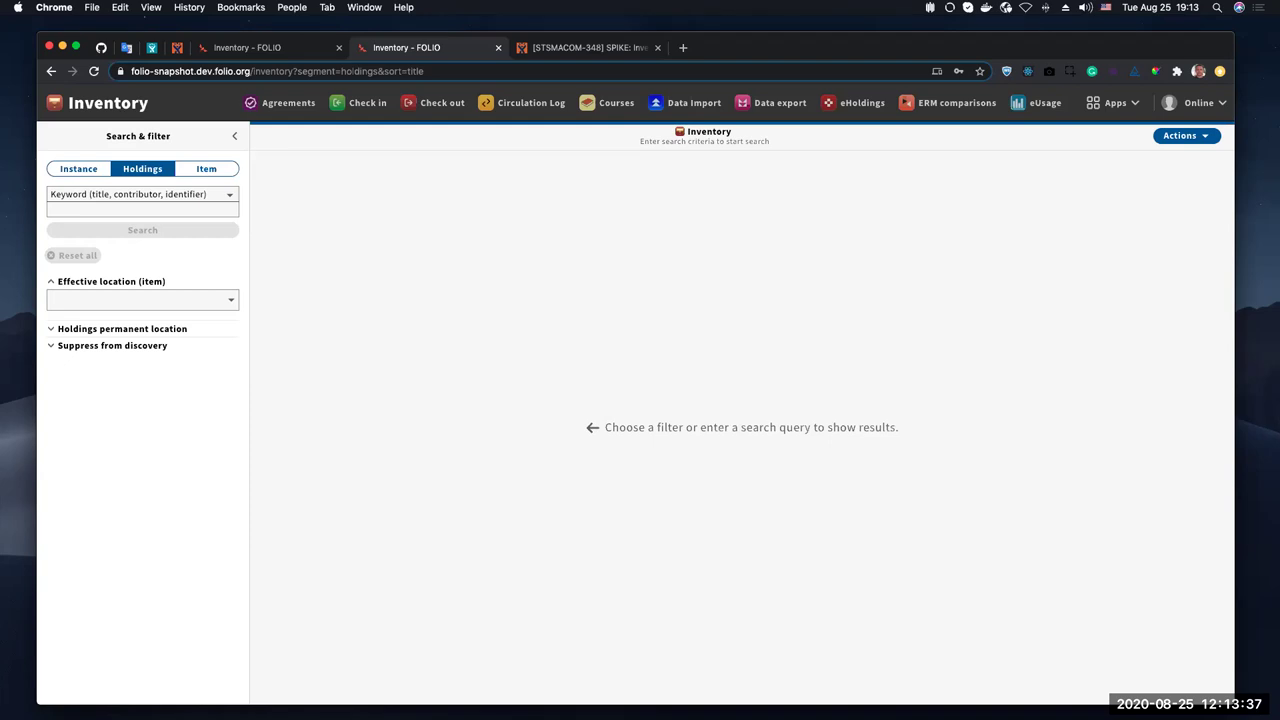
Start a new fast add record in Check out with resource title "test title" and resource type "cartographic dataset".
{"action": "left_click", "coordinate": [436, 103]}
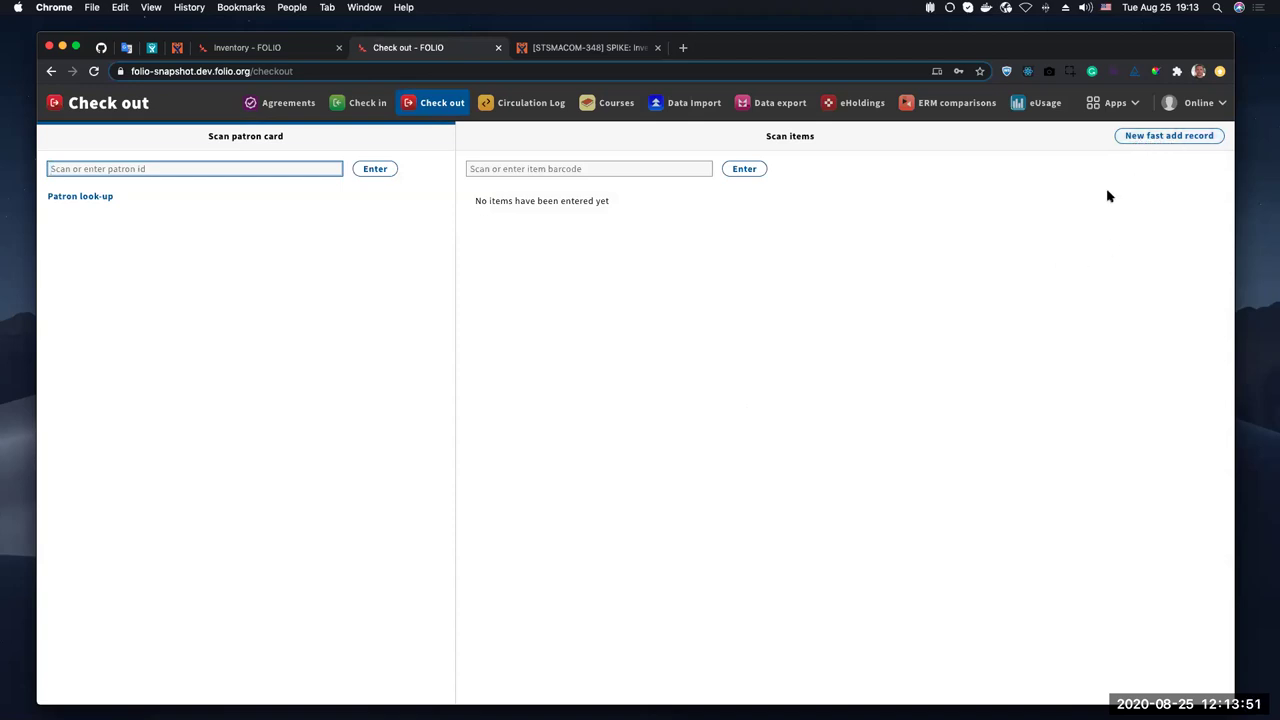
{"action": "left_click", "coordinate": [1138, 142]}
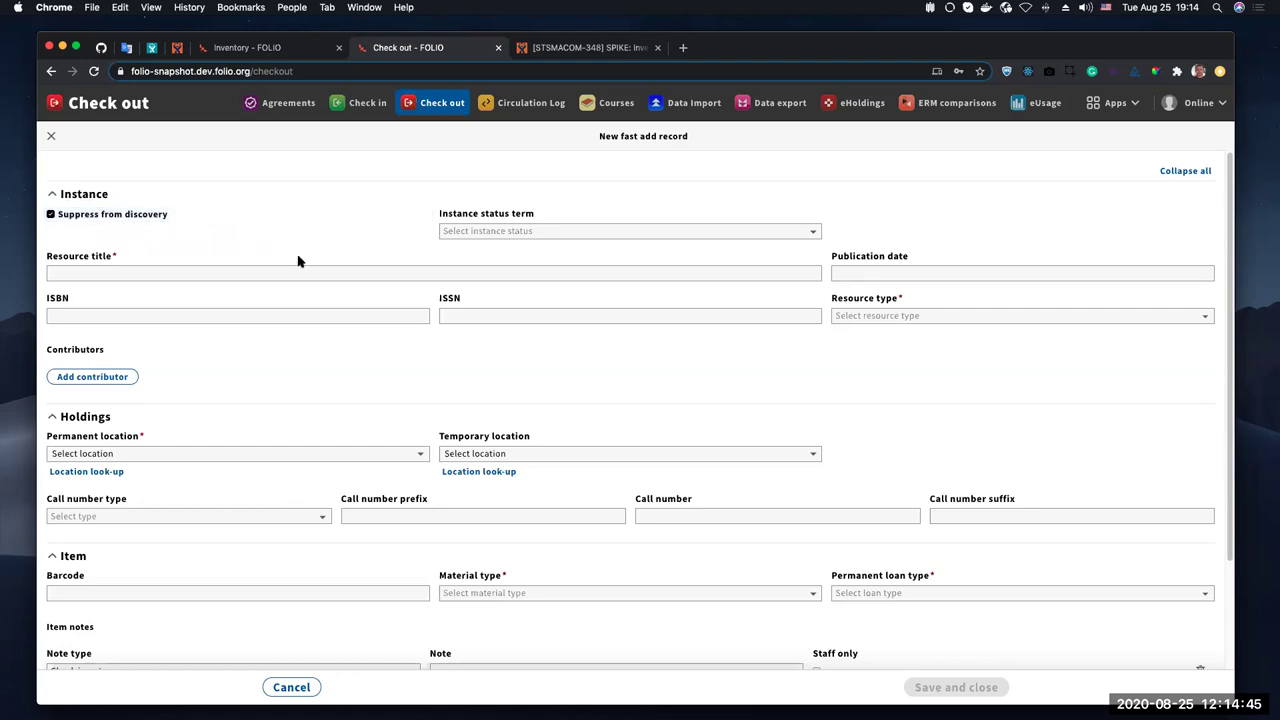
{"action": "left_click", "coordinate": [125, 270]}
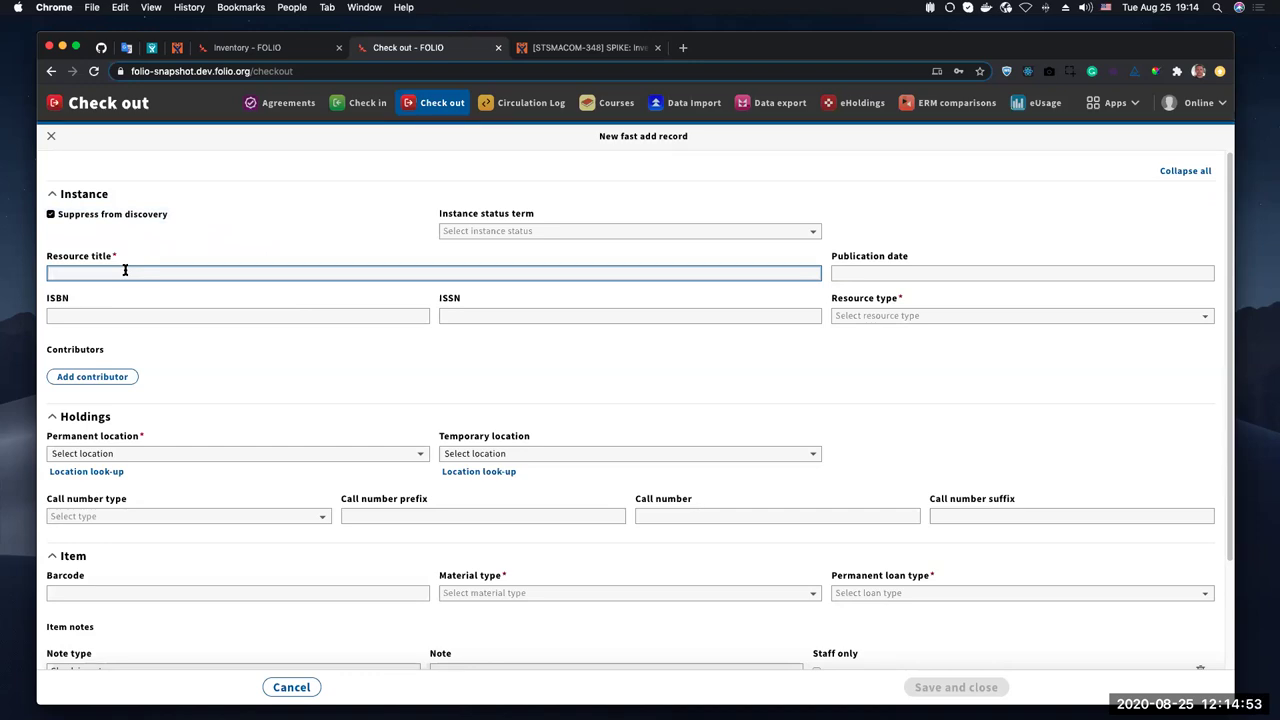
{"action": "type", "text": "test tit"}
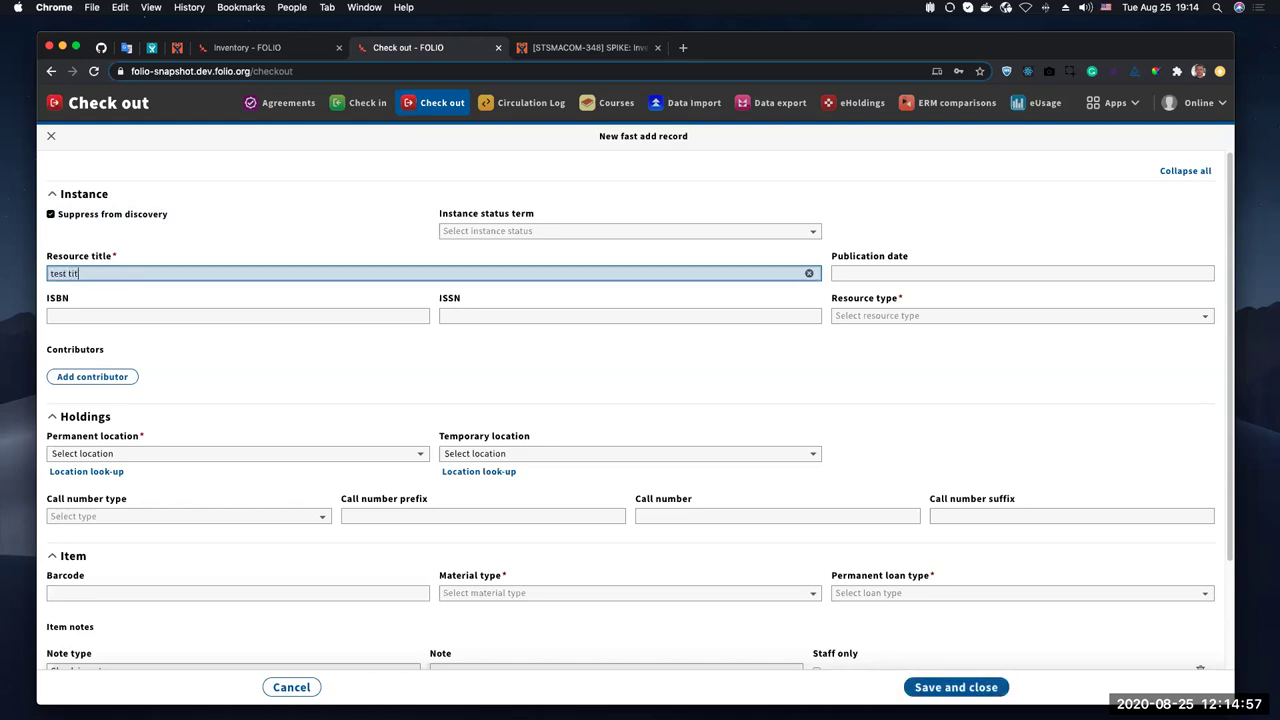
{"action": "type", "text": "le"}
{"action": "left_click", "coordinate": [908, 316]}
{"action": "left_click", "coordinate": [877, 333]}
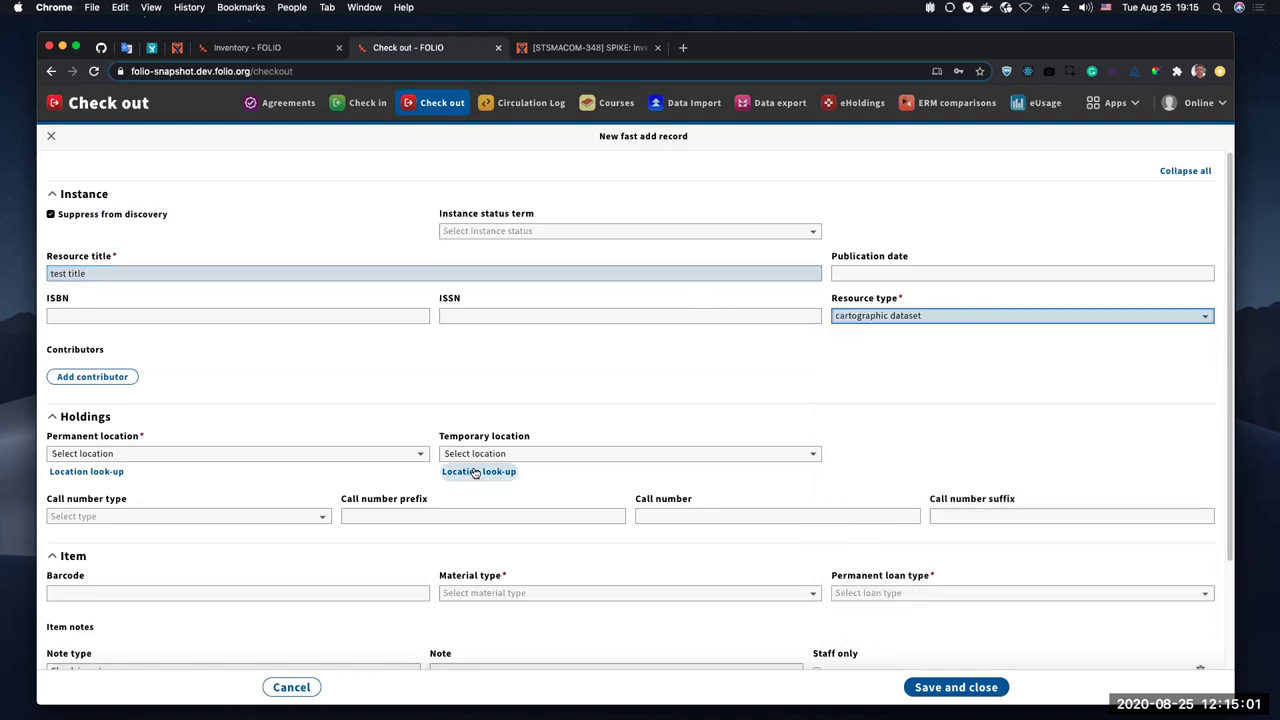
Set the permanent location to Annex (KU/CC/DI/A), the permanent loan type to "Can circulate" and the material type to "book".
{"action": "left_click", "coordinate": [277, 463]}
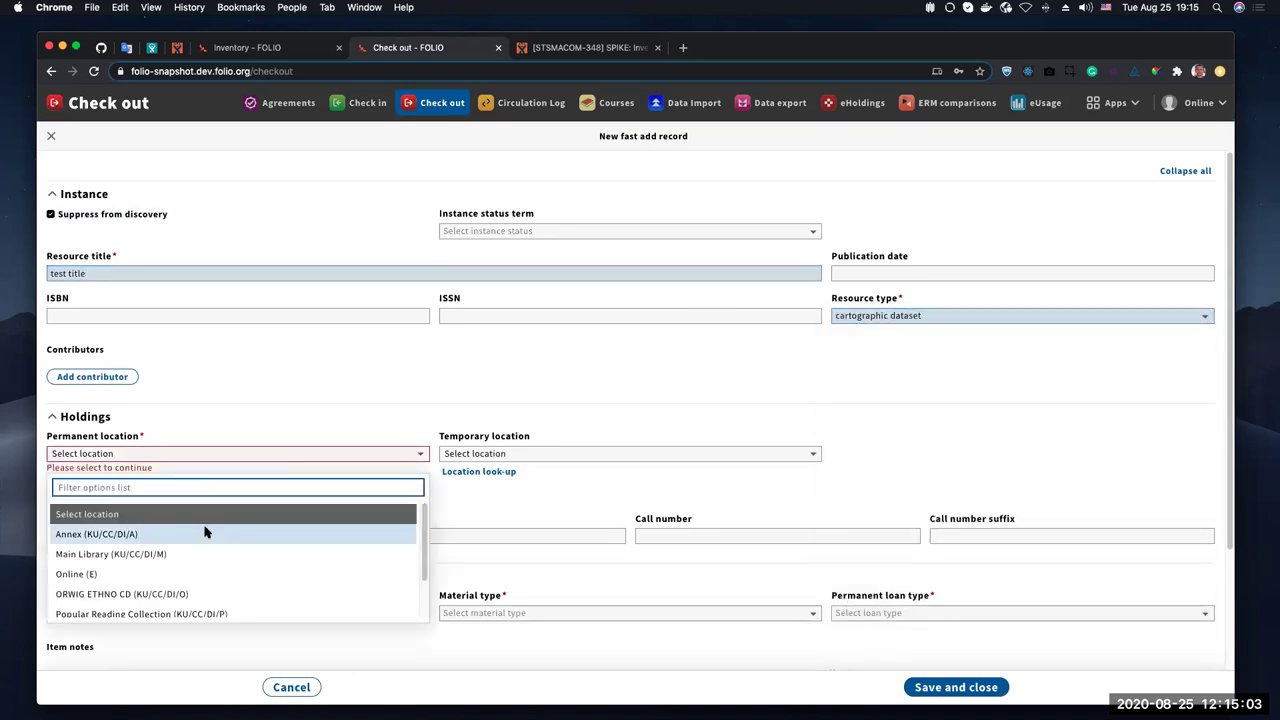
{"action": "left_click", "coordinate": [207, 530]}
{"action": "scroll", "coordinate": [654, 558], "scroll_direction": "down", "scroll_amount": 2}
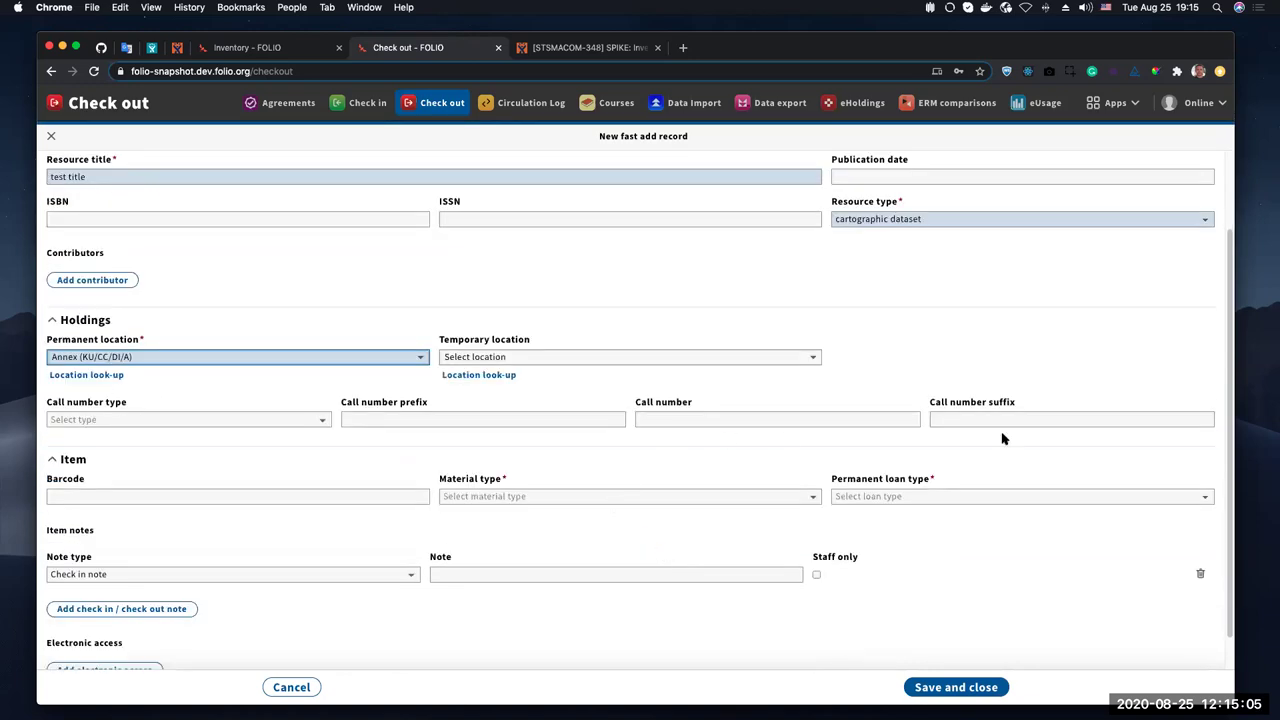
{"action": "left_click", "coordinate": [940, 500]}
{"action": "left_click", "coordinate": [912, 512]}
{"action": "left_click", "coordinate": [708, 494]}
{"action": "left_click", "coordinate": [574, 509]}
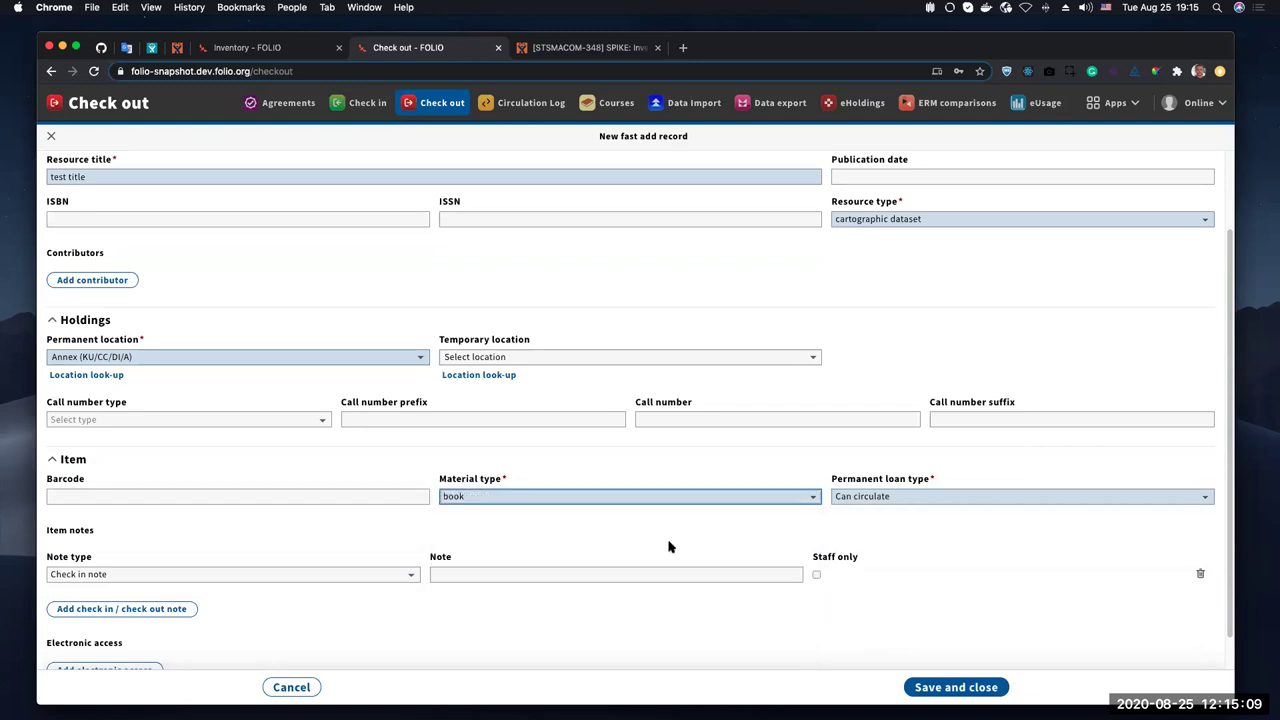
Fill in the required check in note with "test" and save and close the fast add record.
{"action": "scroll", "coordinate": [669, 543], "scroll_direction": "down", "scroll_amount": 1}
{"action": "scroll", "coordinate": [667, 606], "scroll_direction": "down", "scroll_amount": 1}
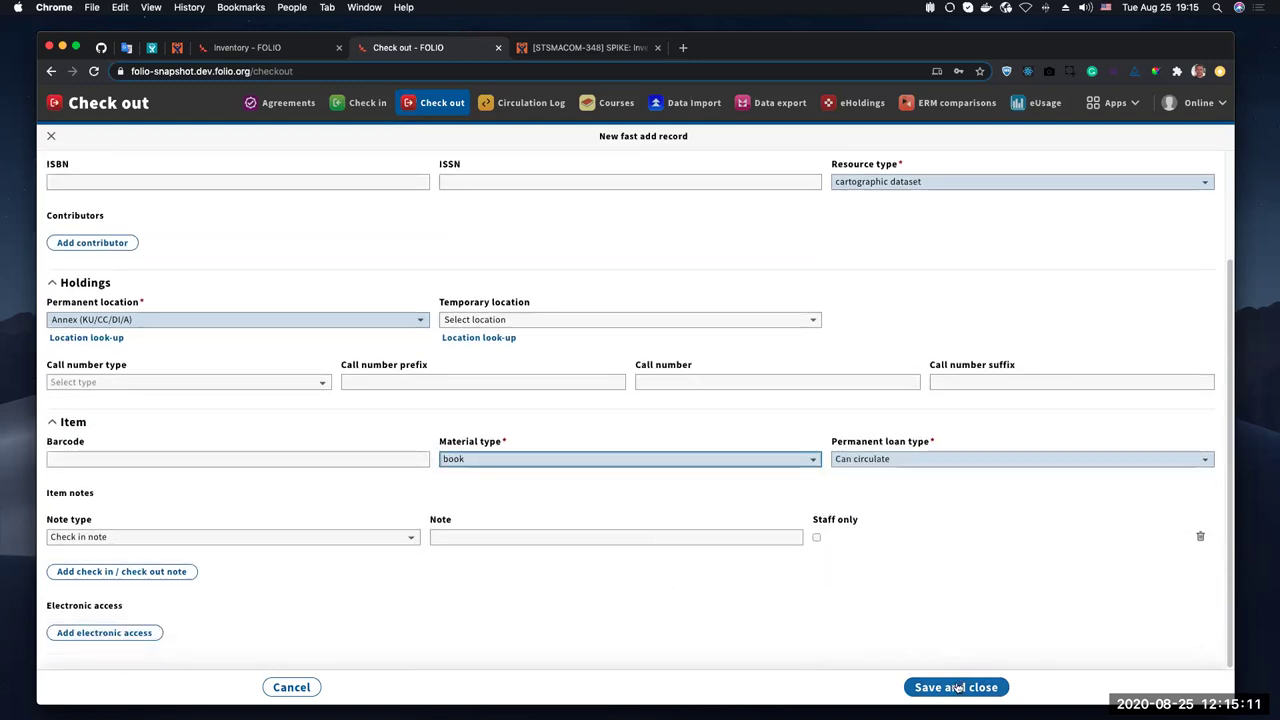
{"action": "left_click", "coordinate": [956, 687]}
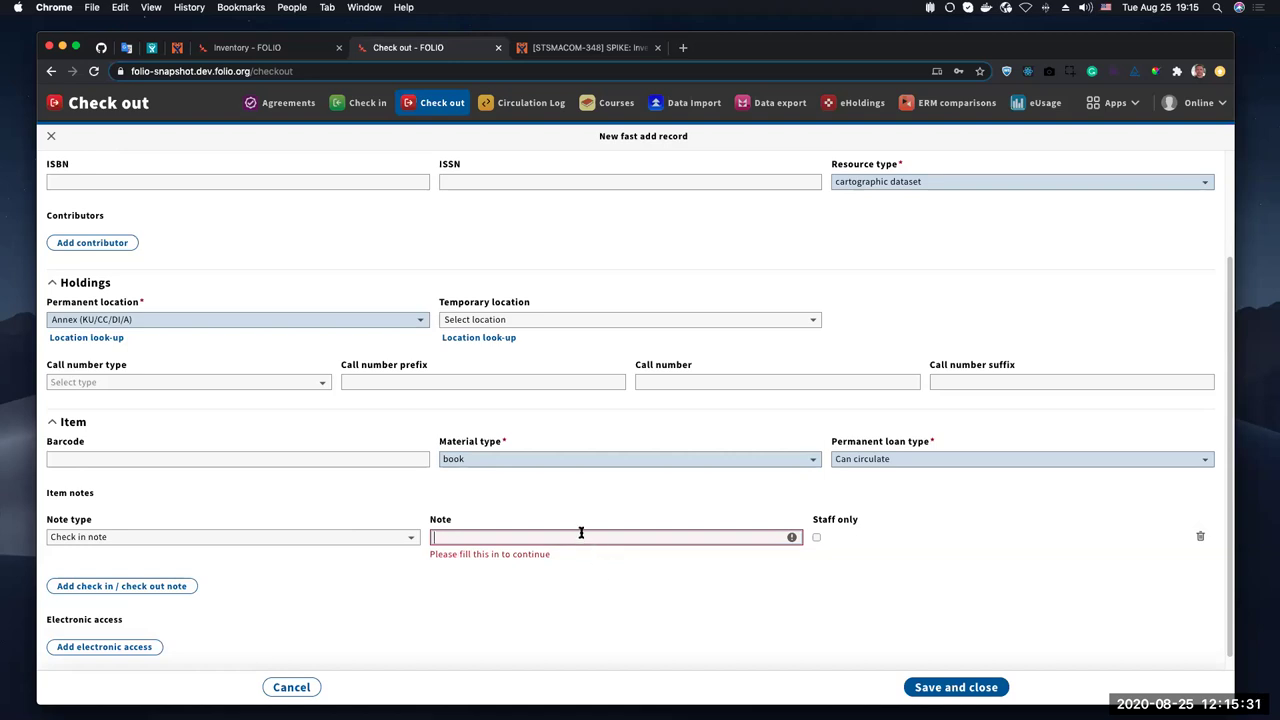
{"action": "type", "text": "ts"}
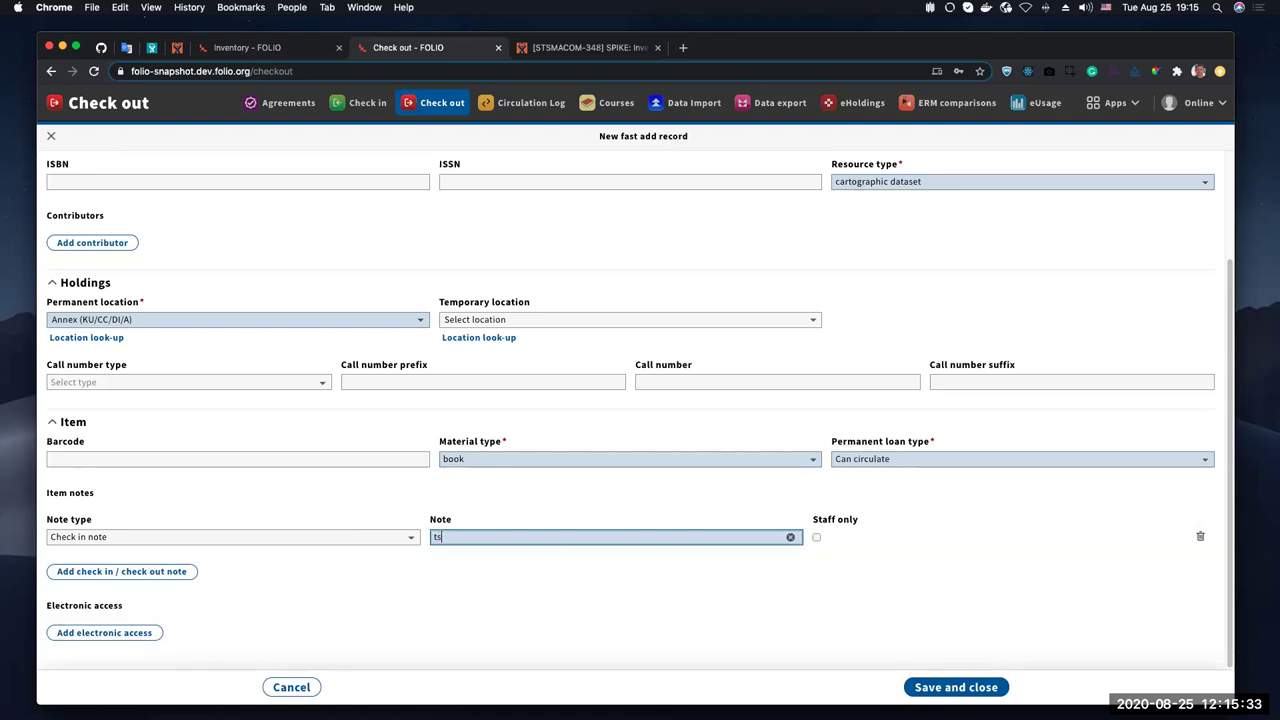
{"action": "key", "text": "BackSpace"}
{"action": "type", "text": "est"}
{"action": "left_click", "coordinate": [985, 686]}
{"action": "left_click", "coordinate": [925, 687]}
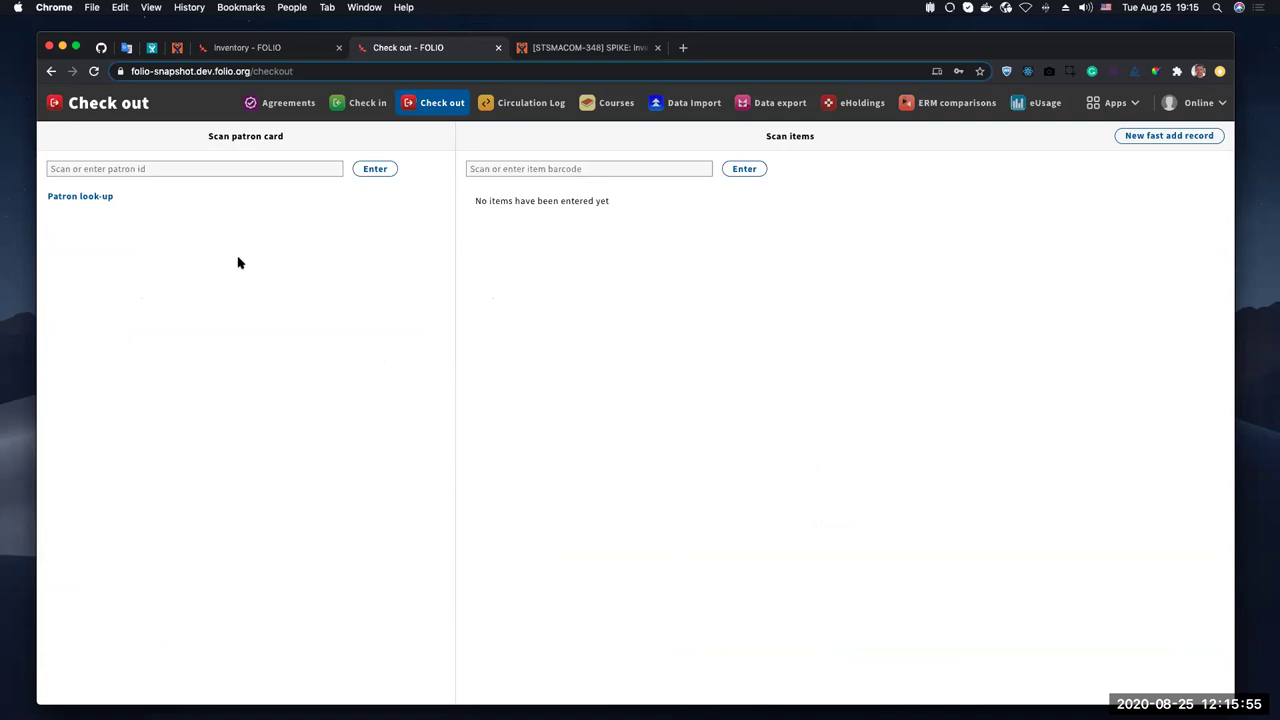
Look up the "test title" record by searching the Inventory holdings for "Test title", and return to Check out at the item barcode entry.
{"action": "left_click", "coordinate": [1118, 103]}
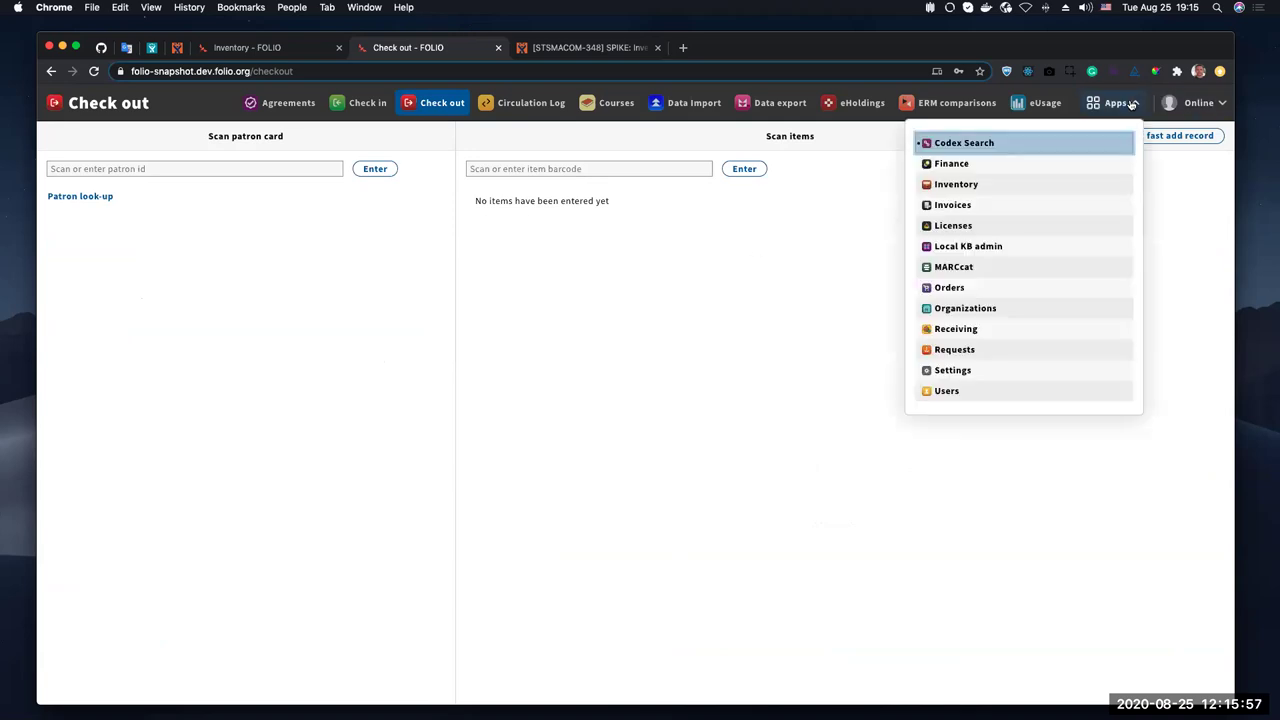
{"action": "left_click", "coordinate": [977, 184]}
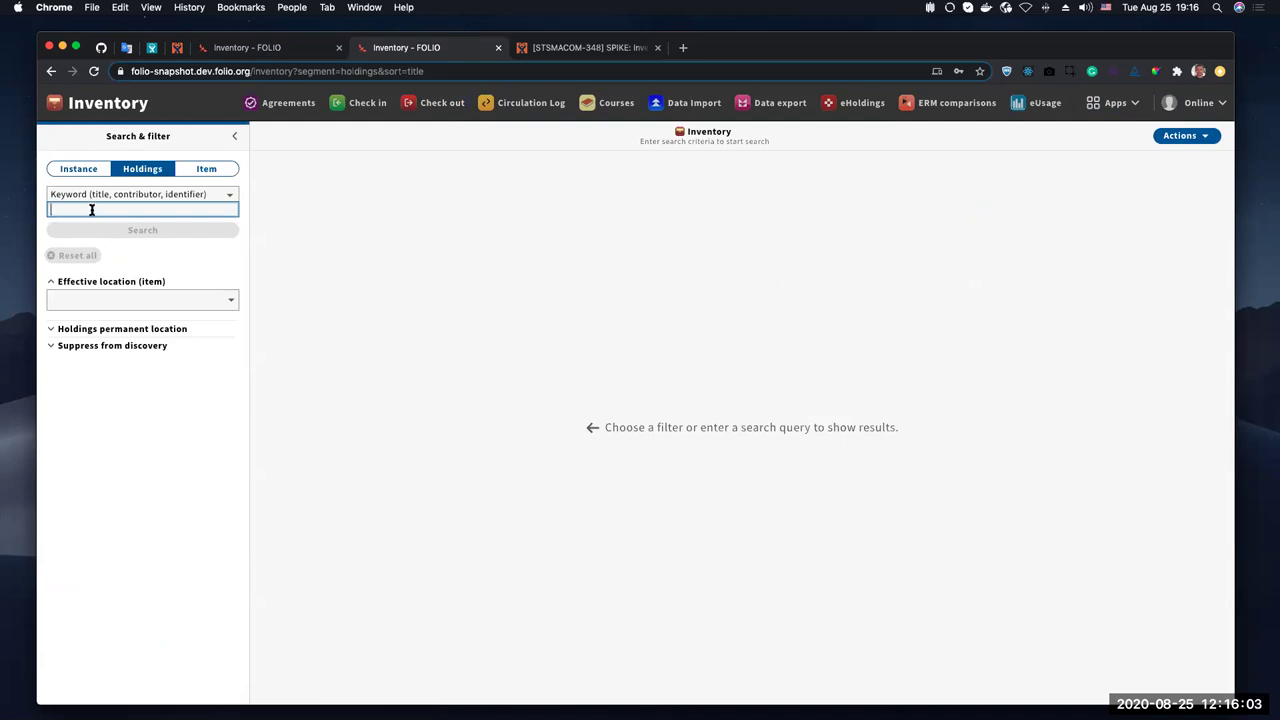
{"action": "type", "text": "T"}
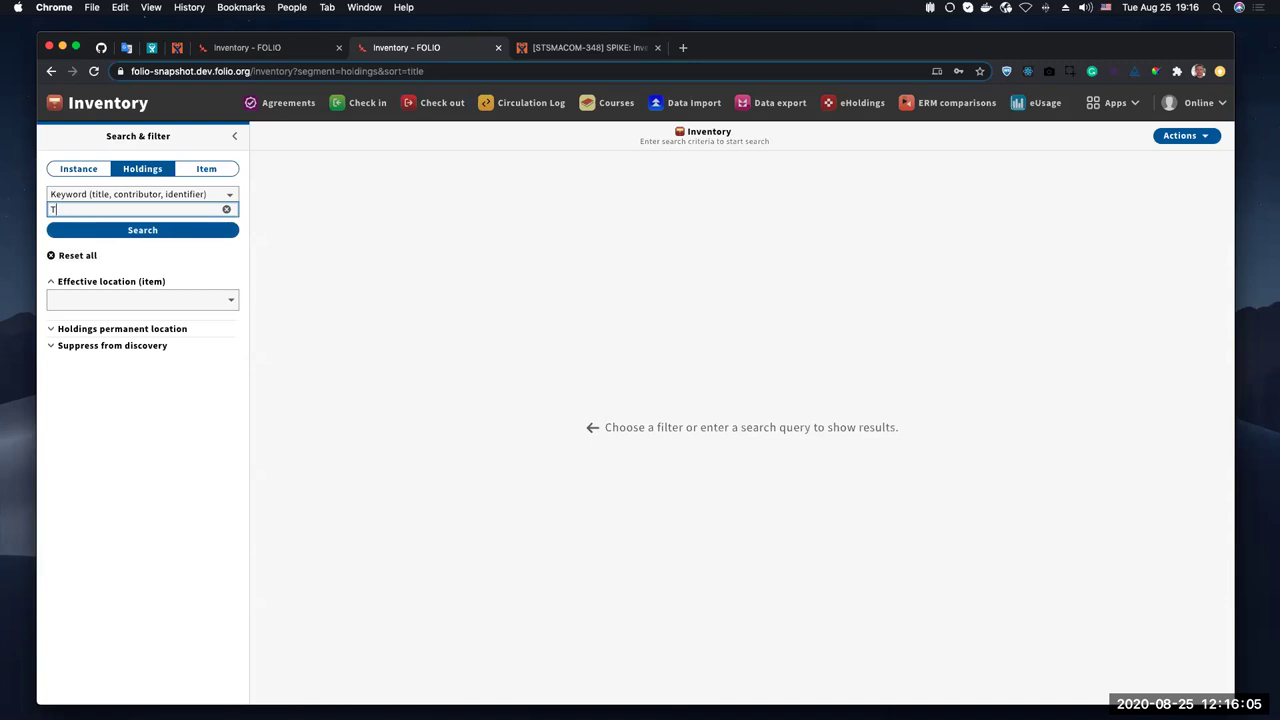
{"action": "type", "text": "est title"}
{"action": "left_click", "coordinate": [146, 226]}
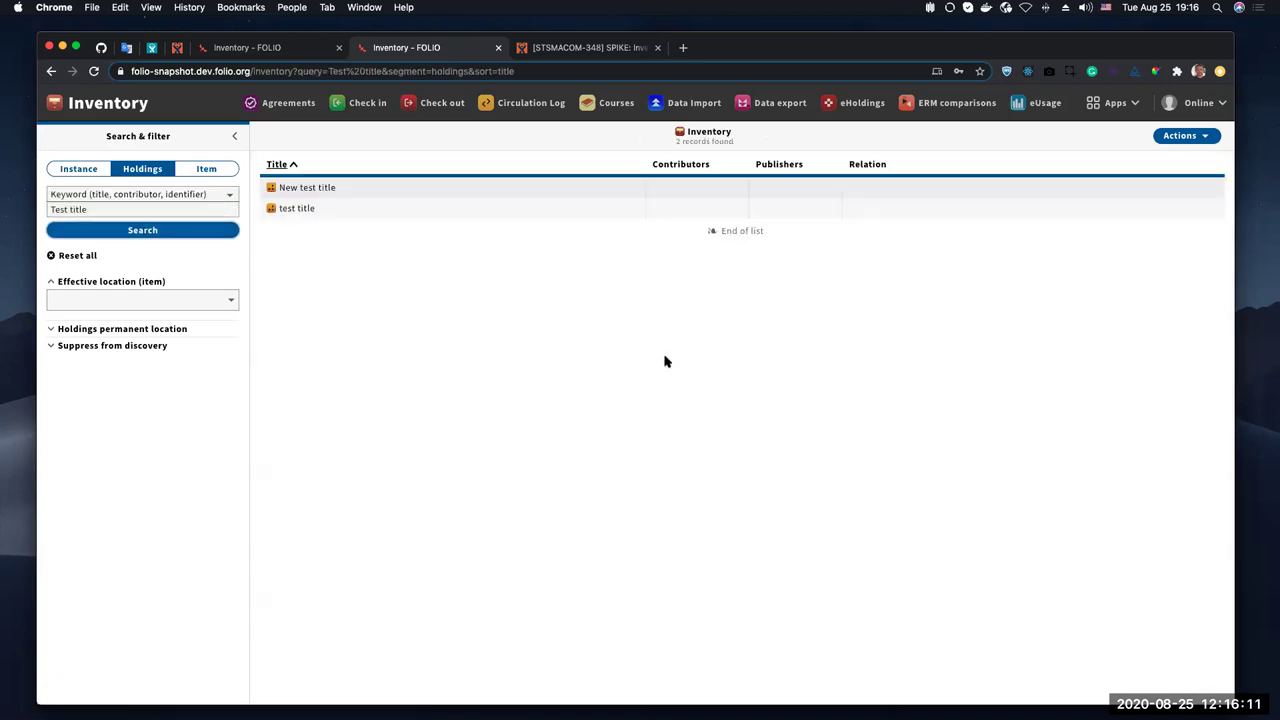
{"action": "left_click", "coordinate": [321, 210]}
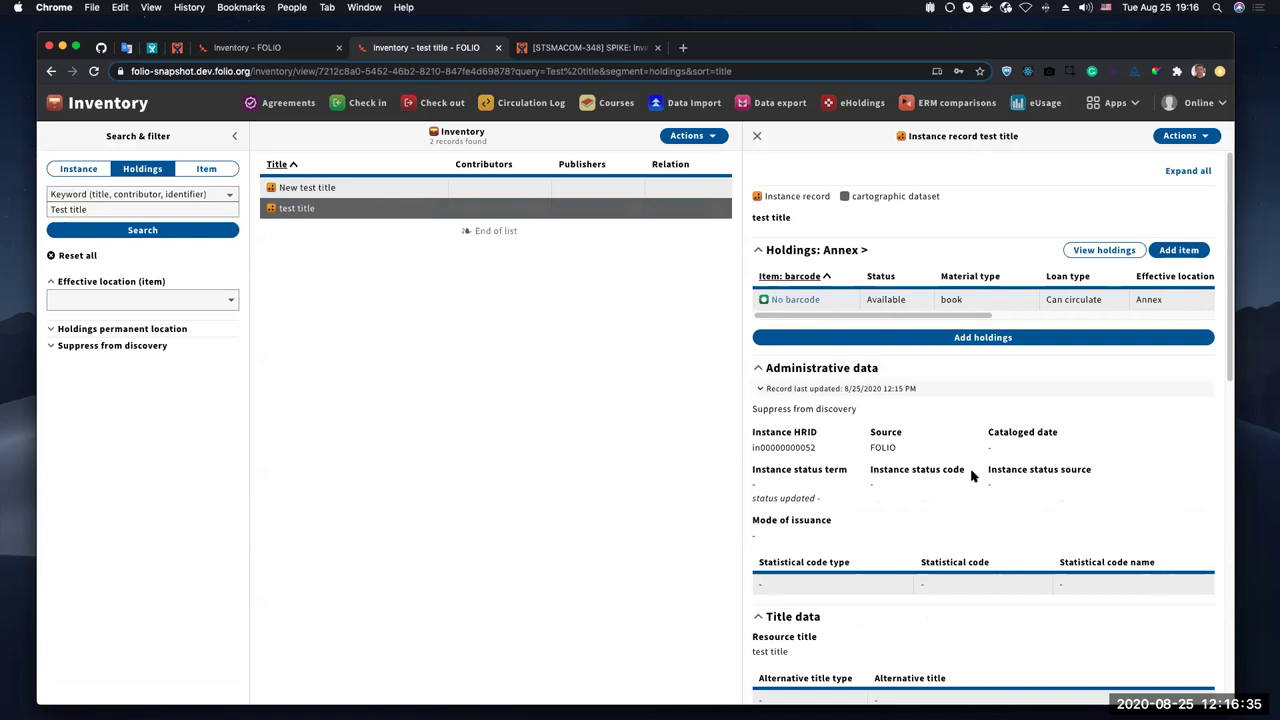
{"action": "left_click", "coordinate": [436, 104]}
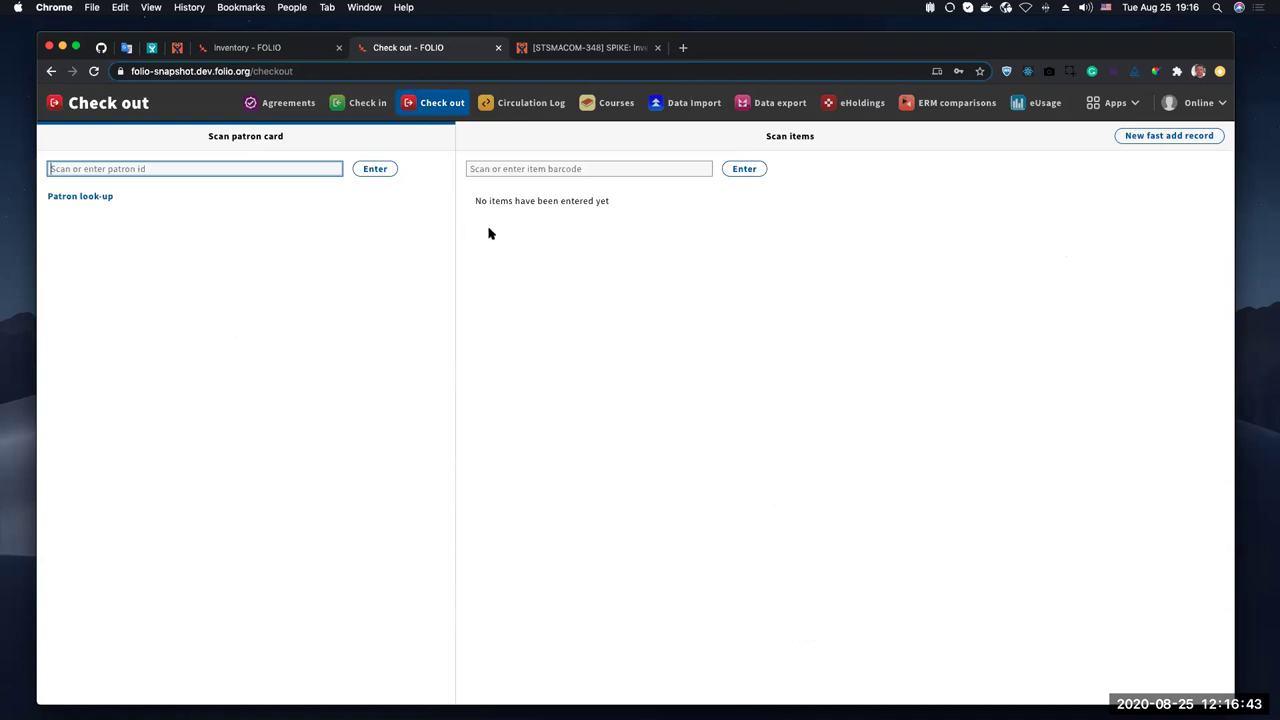
{"action": "left_click", "coordinate": [517, 168]}
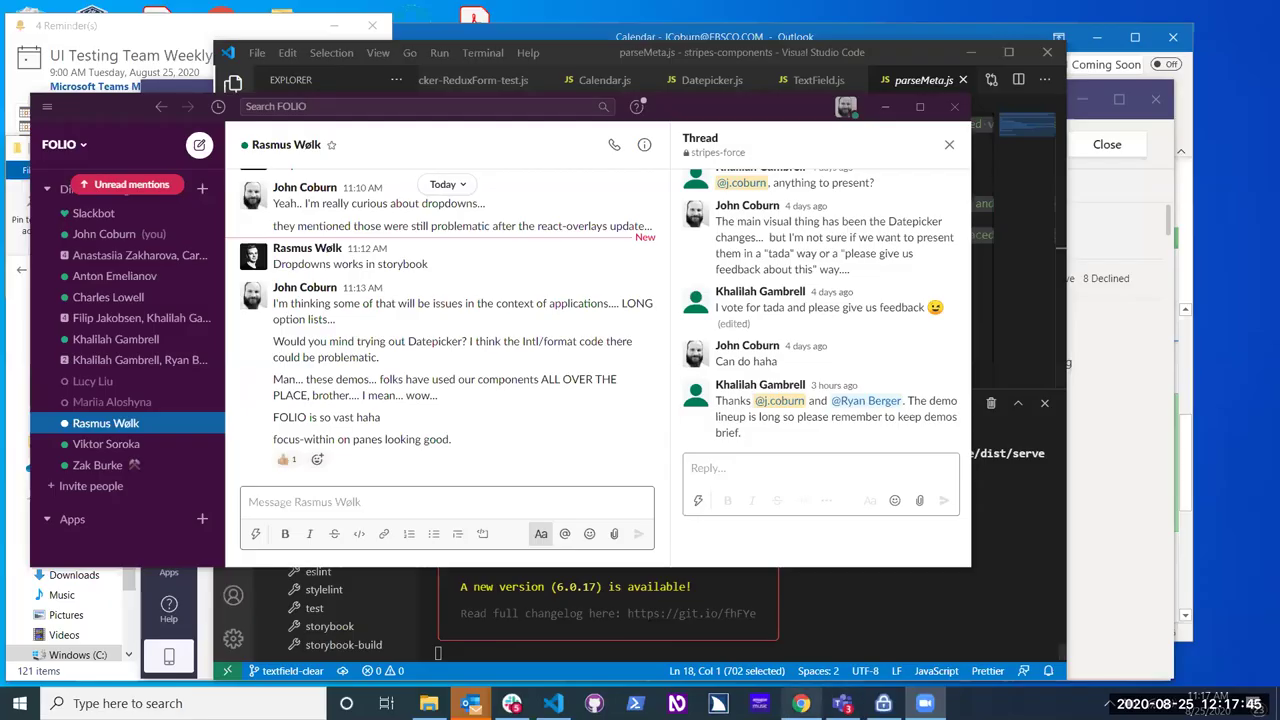
Switch to the browser with the user record being edited and pick 2018-04-10 from the calendar as the expiration date.
{"action": "key", "text": "alt+Tab"}
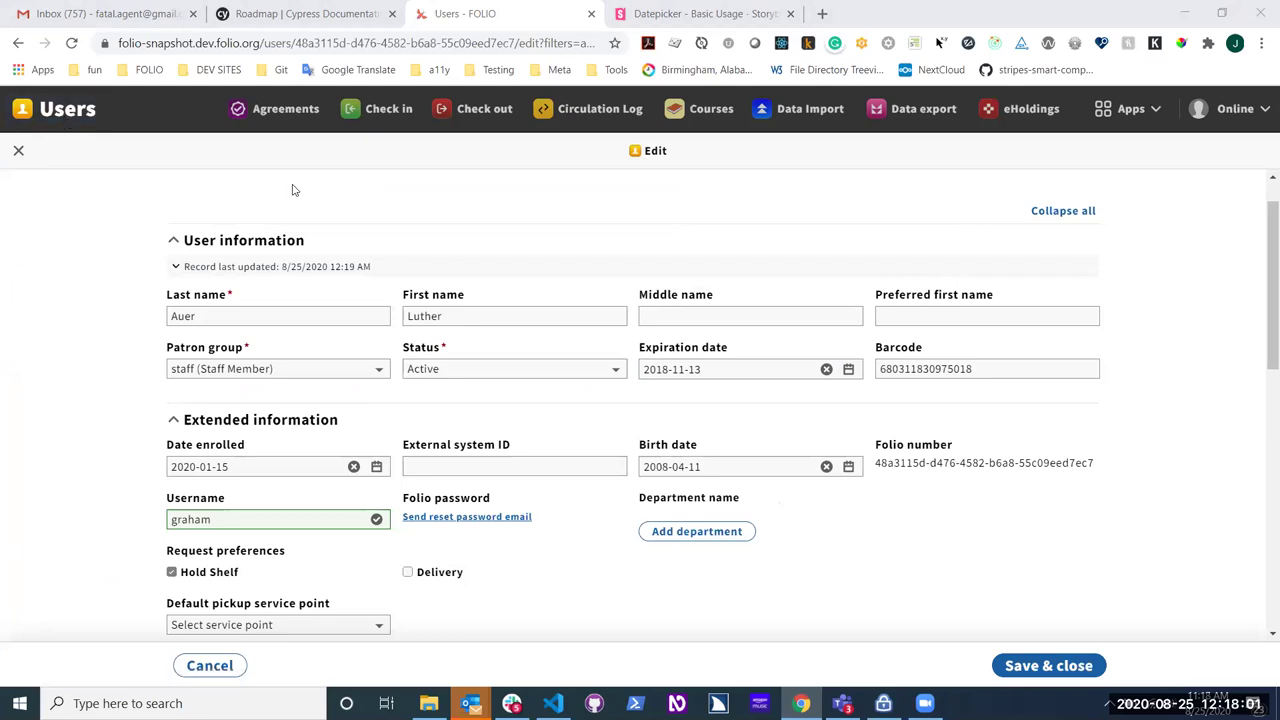
{"action": "left_click", "coordinate": [771, 367]}
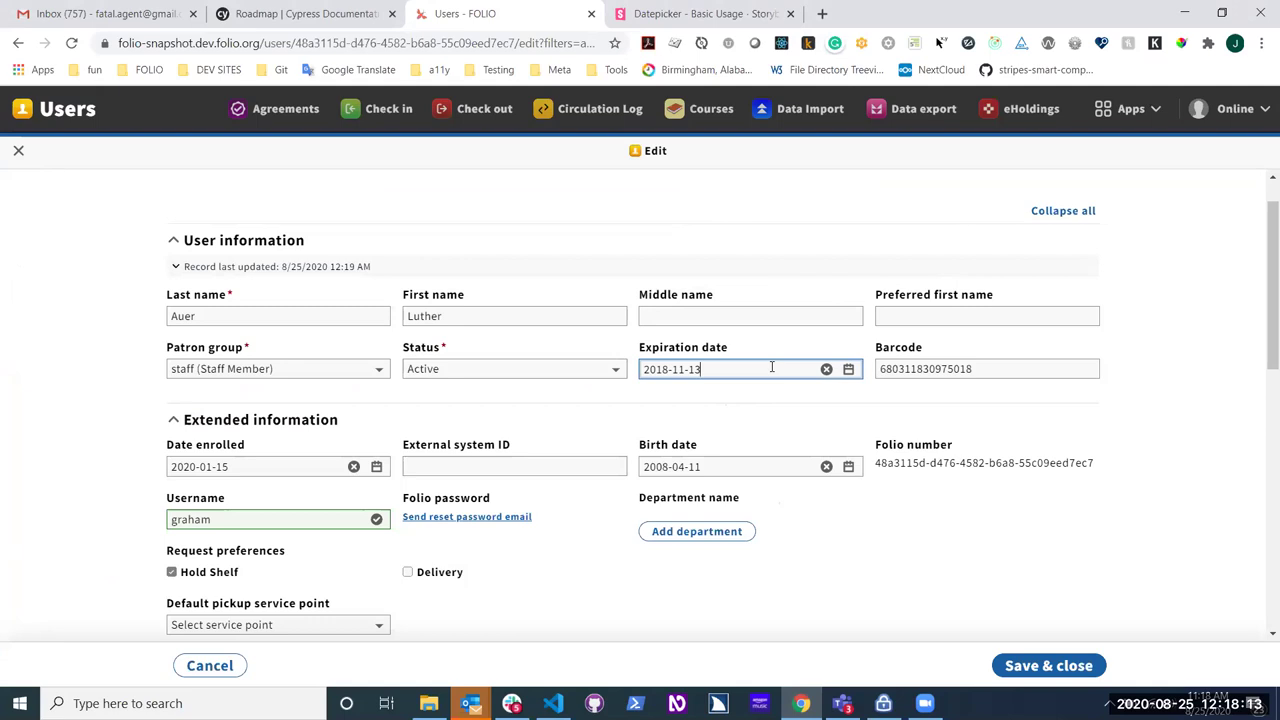
{"action": "left_click", "coordinate": [848, 370]}
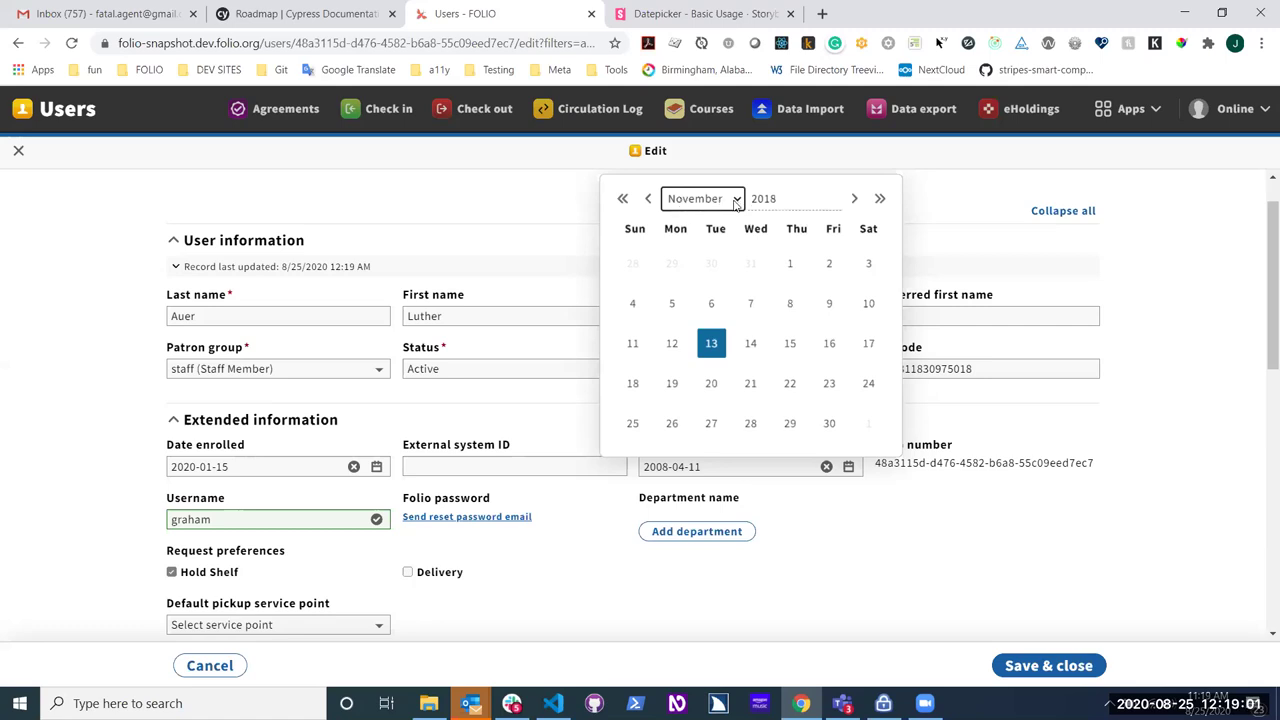
{"action": "left_click", "coordinate": [786, 199]}
{"action": "left_click", "coordinate": [725, 203]}
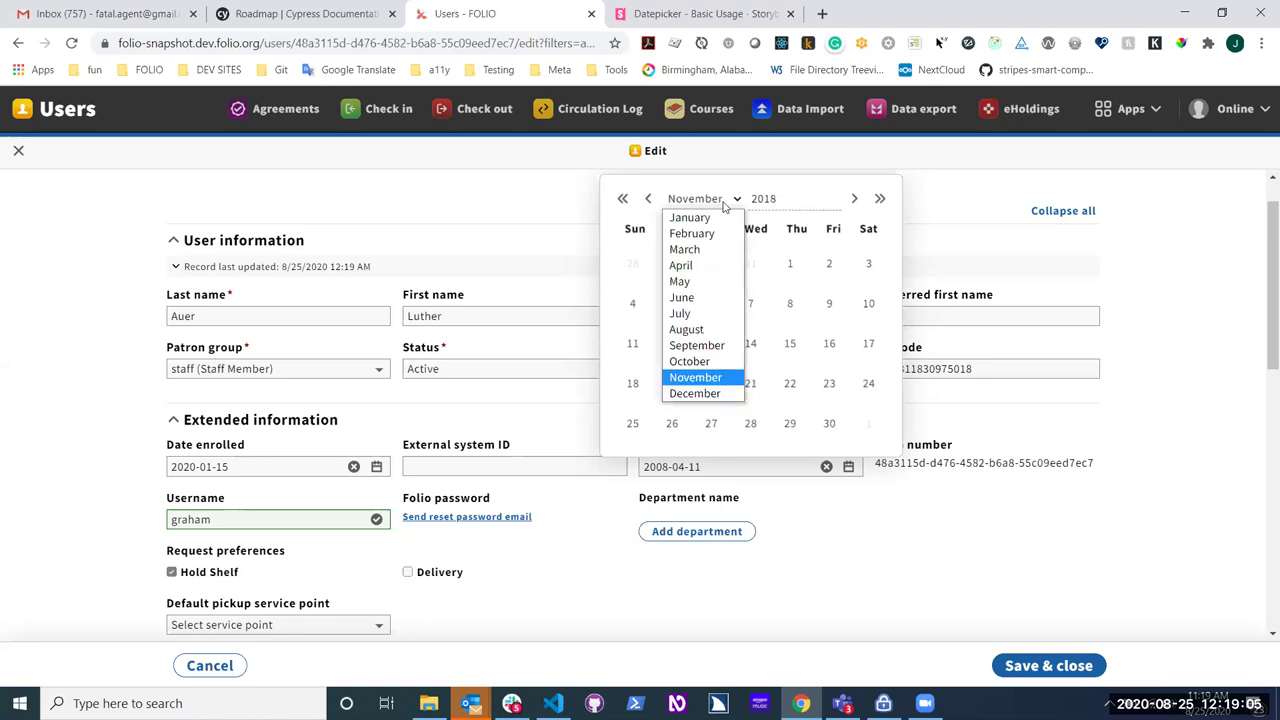
{"action": "left_click", "coordinate": [692, 267]}
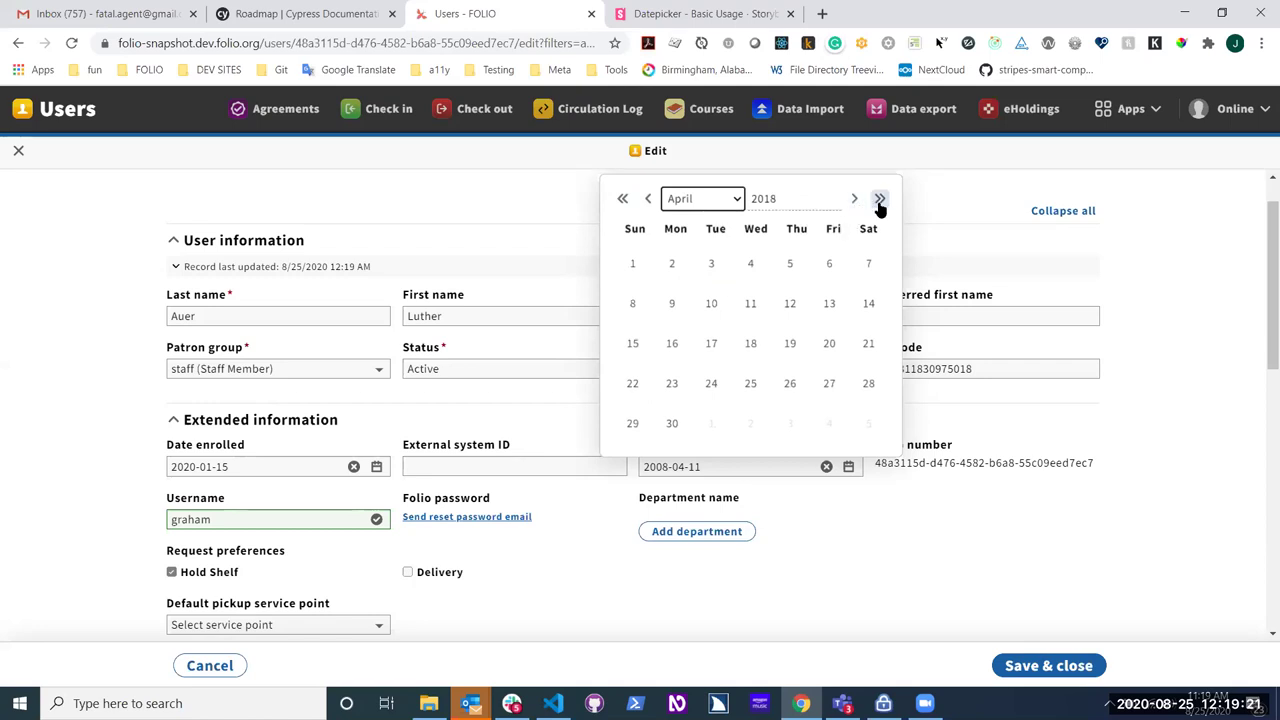
{"action": "left_click", "coordinate": [715, 306]}
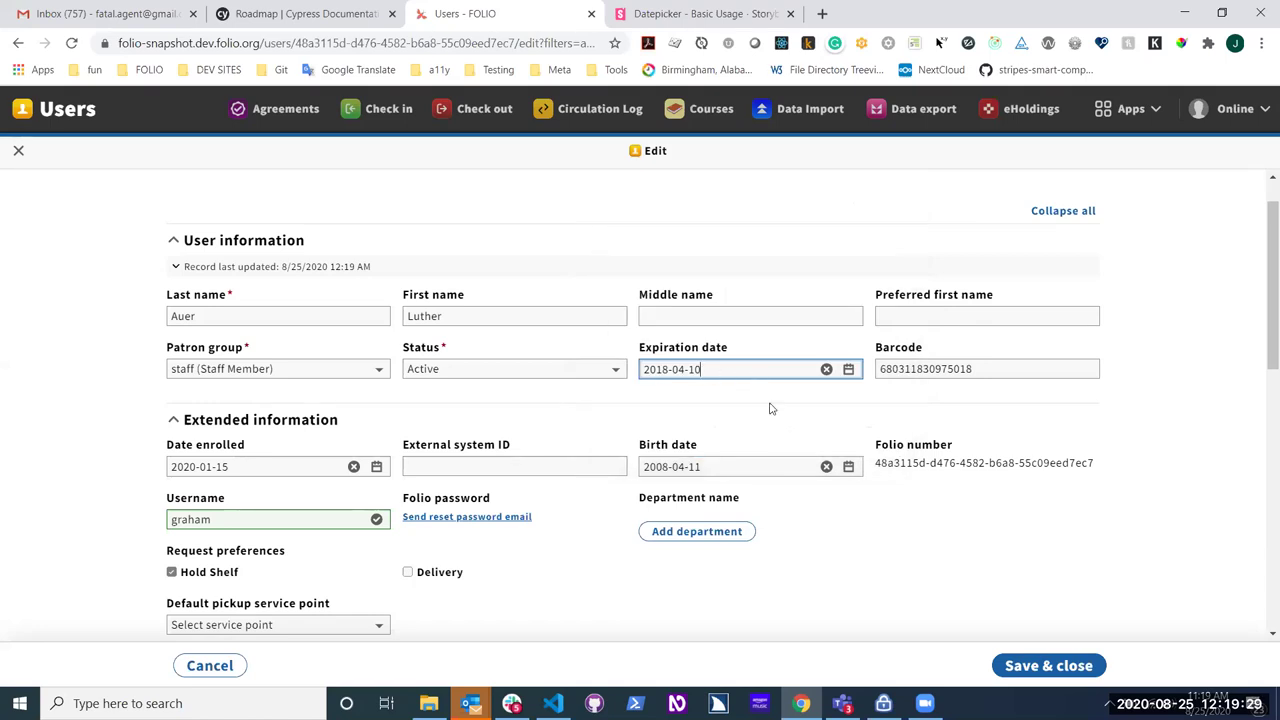
Clear the user's expiration date and set it to 2020-08-13 with the date picker.
{"action": "left_click", "coordinate": [826, 372]}
{"action": "left_click", "coordinate": [848, 370]}
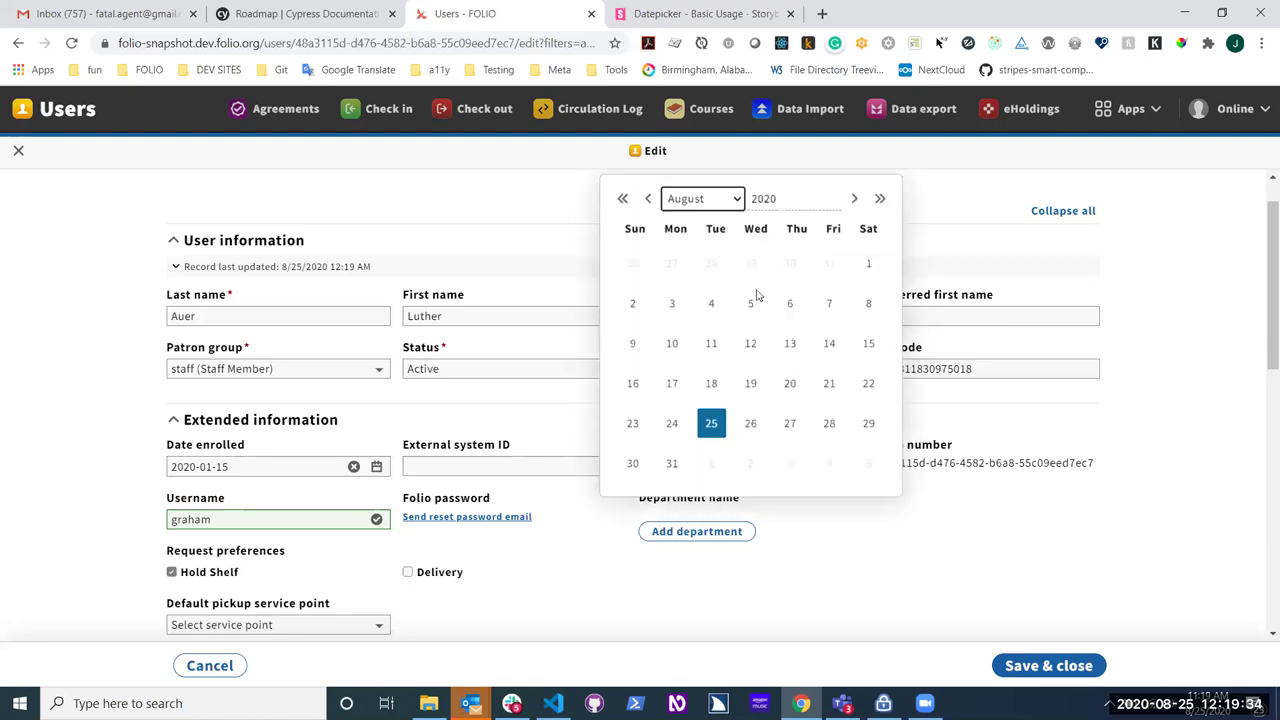
{"action": "left_click", "coordinate": [791, 346]}
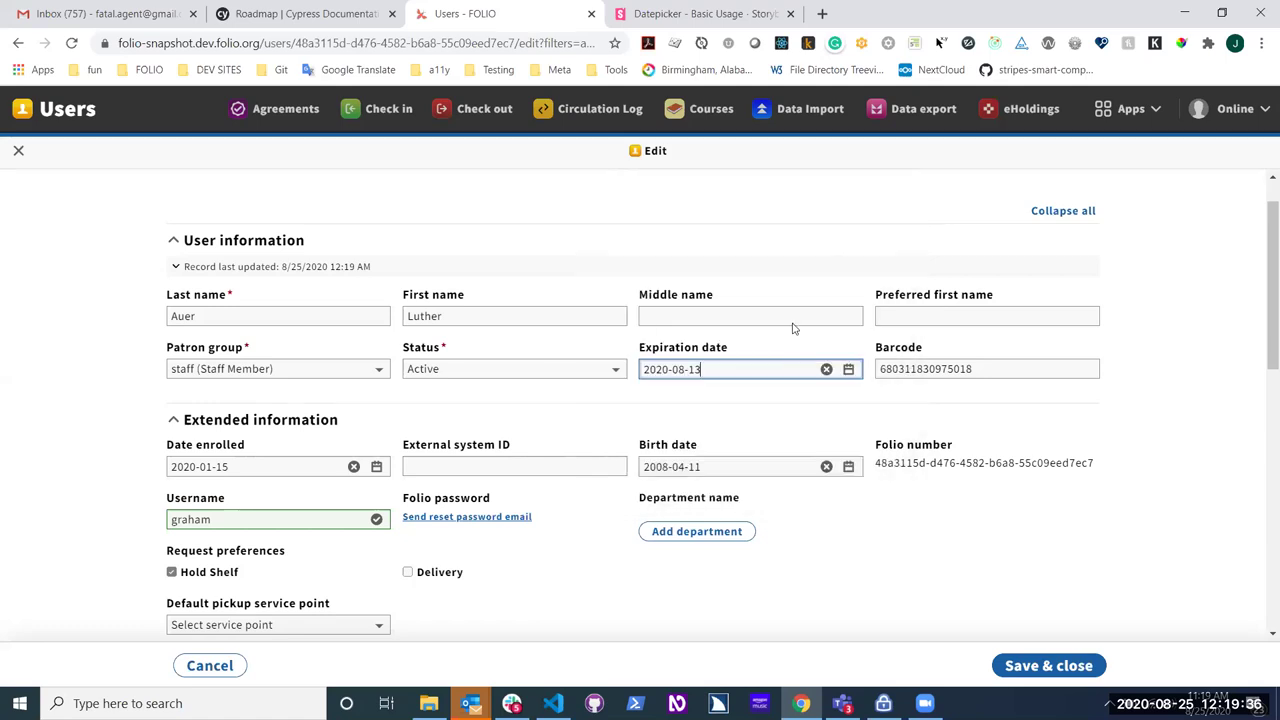
Change the calendar year to 2018 and choose August 15 as the user's expiration date.
{"action": "left_click", "coordinate": [853, 371]}
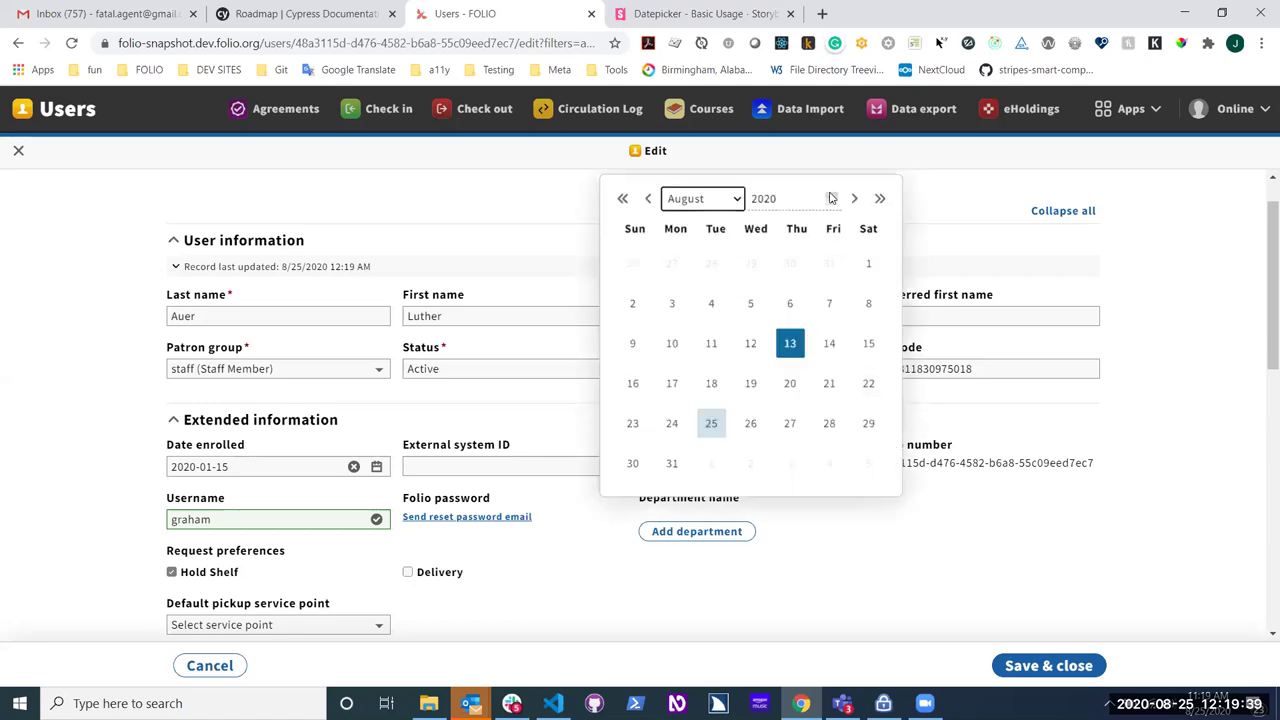
{"action": "left_click", "coordinate": [831, 203]}
{"action": "left_click", "coordinate": [831, 204]}
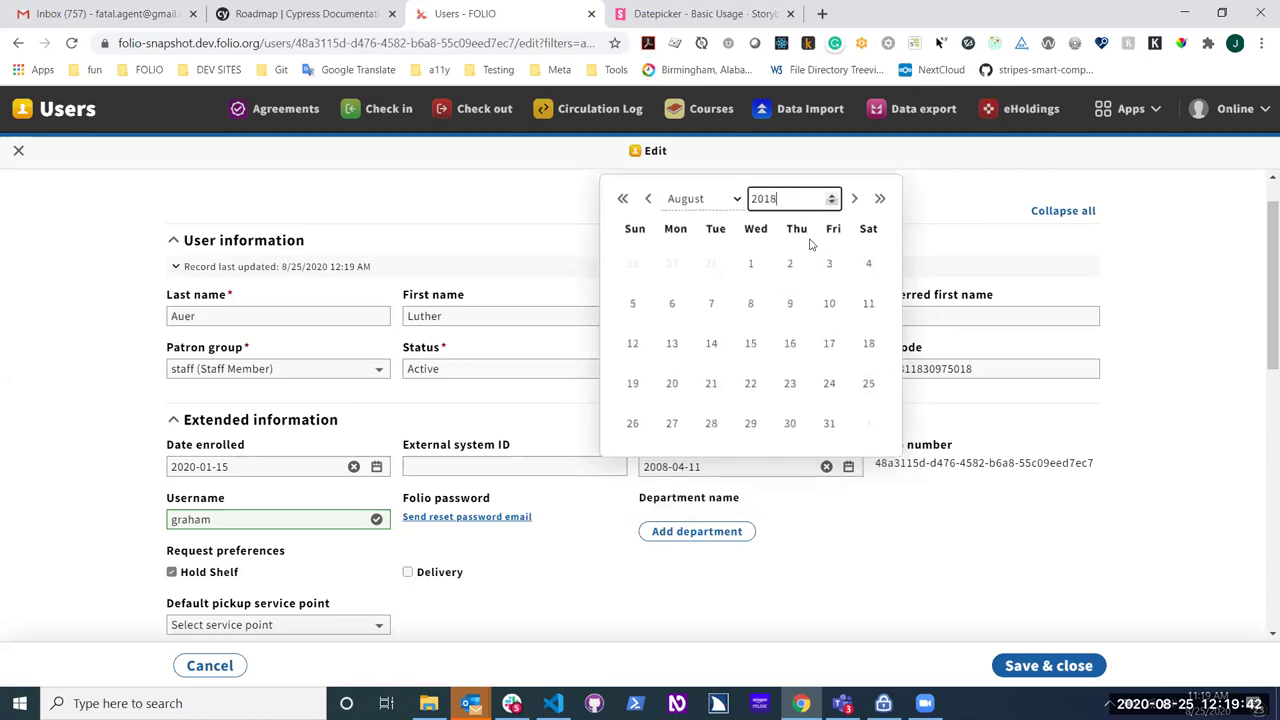
{"action": "left_click", "coordinate": [749, 342]}
{"action": "left_click", "coordinate": [749, 342]}
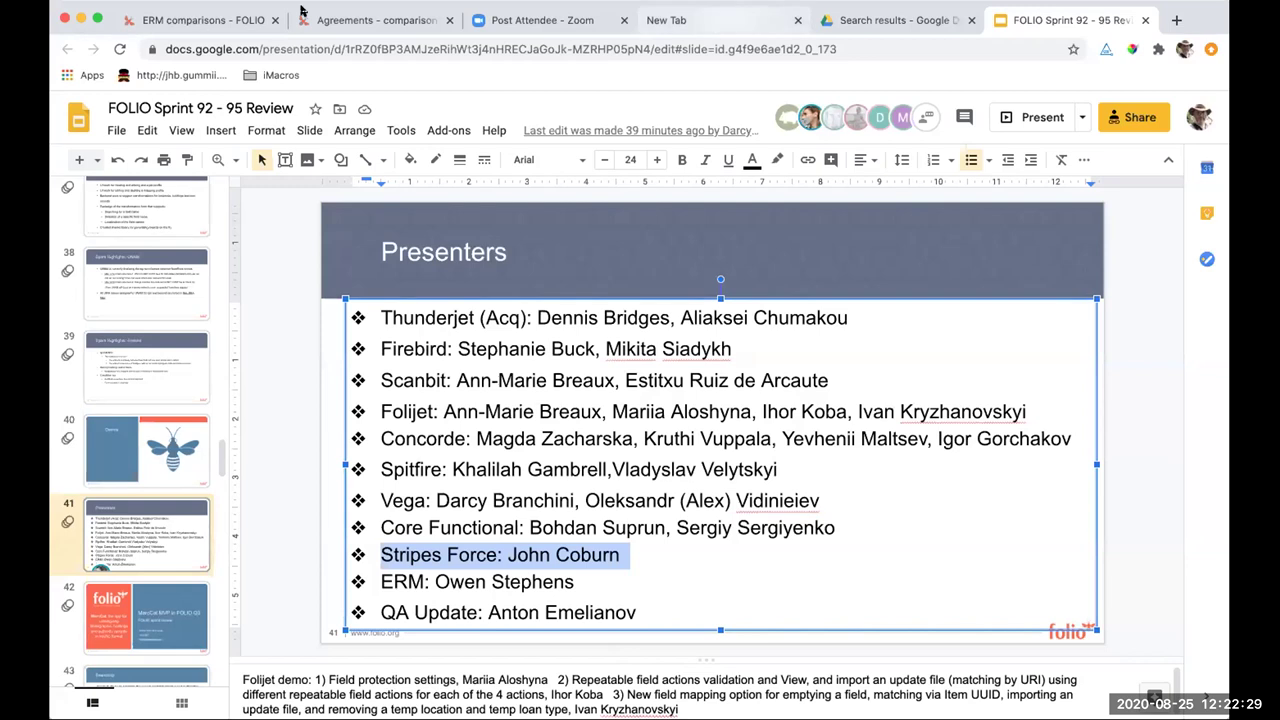
View the comparison_package_1 e-resource package in Agreements and return to the ERM comparisons list.
{"action": "left_click", "coordinate": [366, 22]}
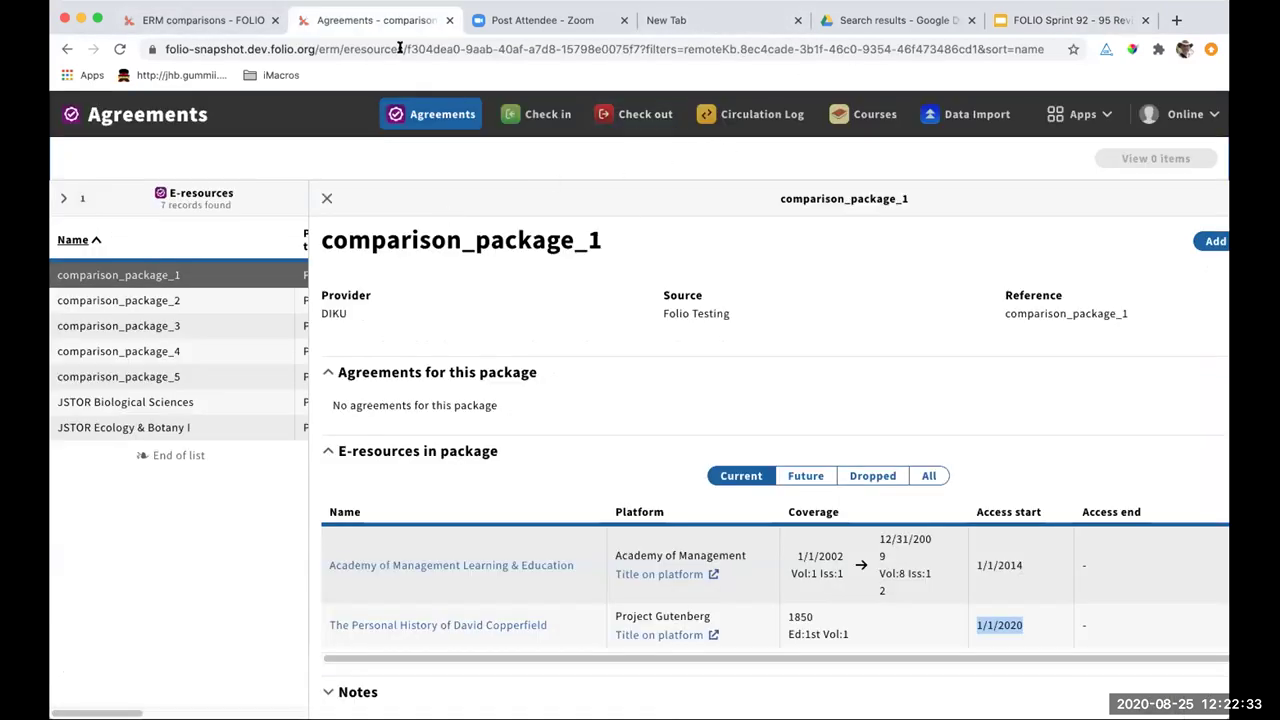
{"action": "left_click", "coordinate": [195, 18]}
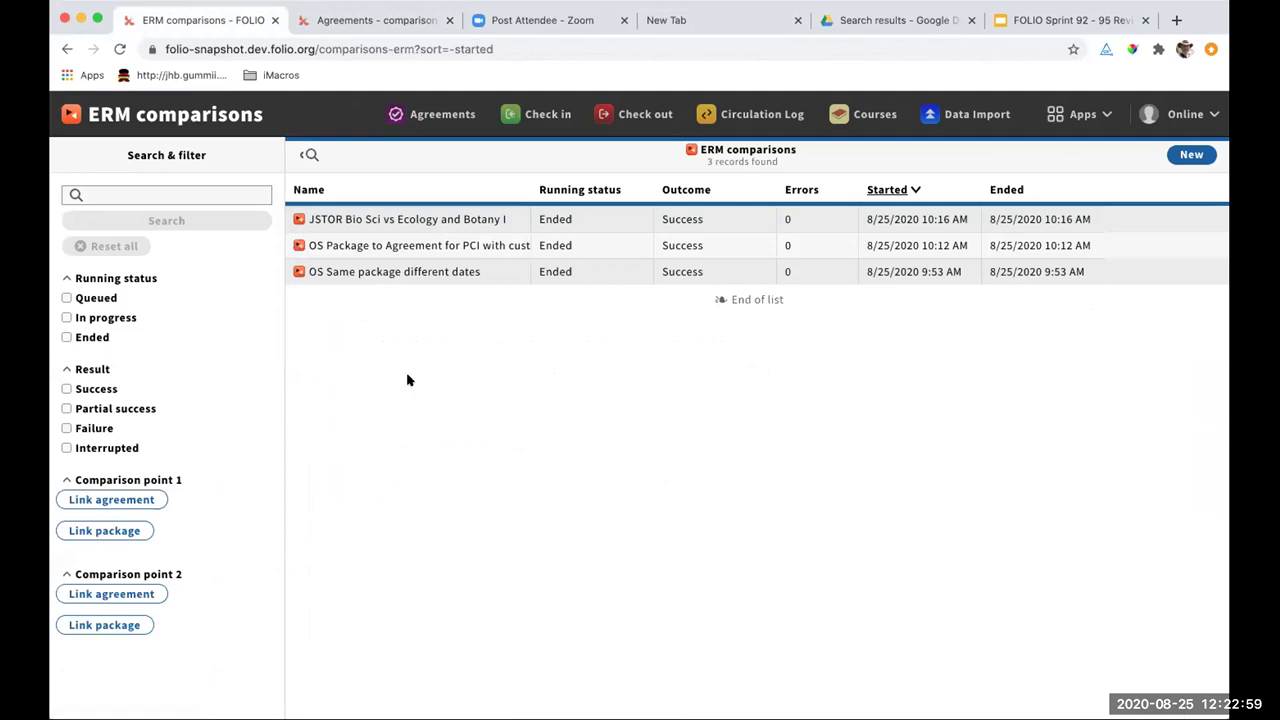
{"action": "left_click", "coordinate": [389, 22]}
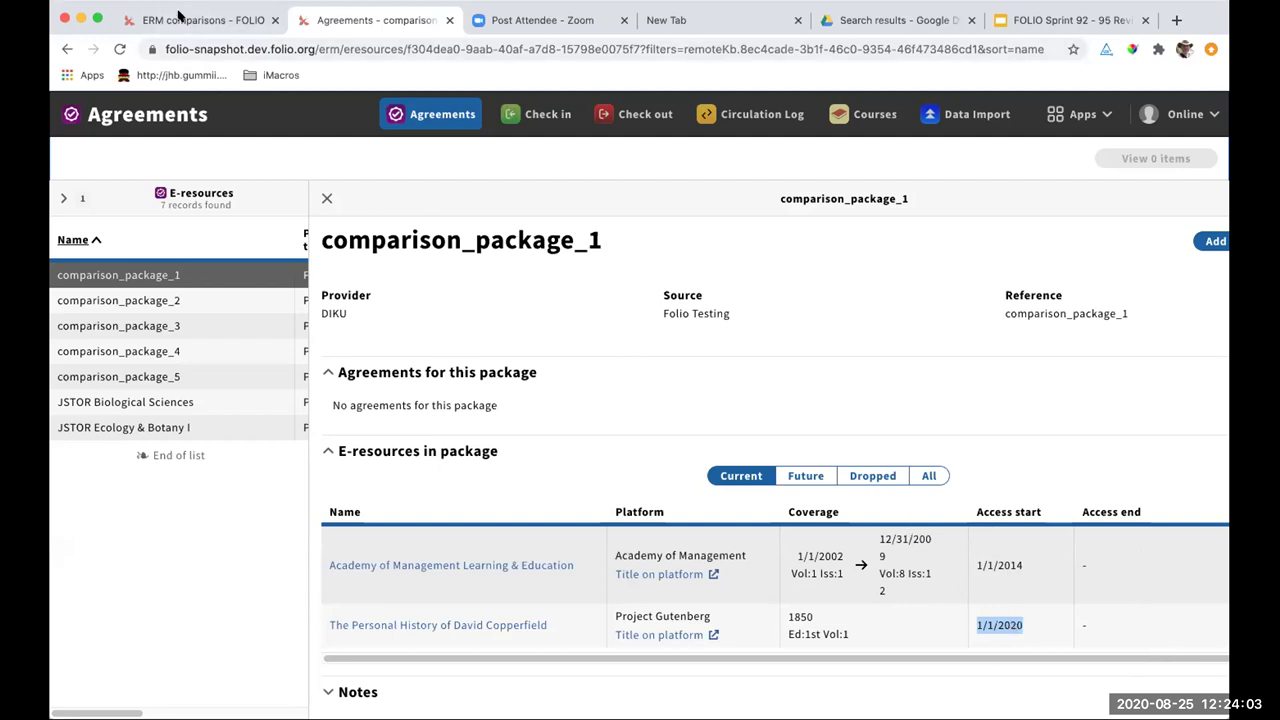
{"action": "left_click", "coordinate": [178, 14]}
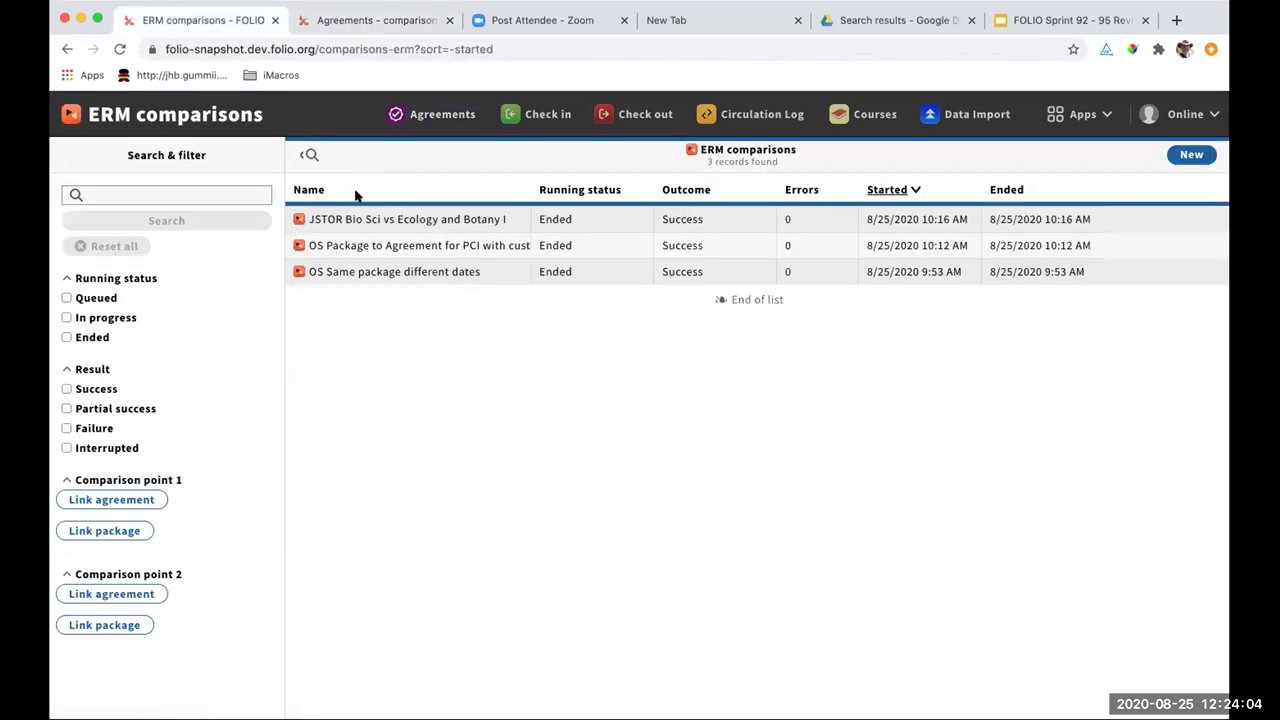
Start a new ERM comparison and name it "OS Comparison package".
{"action": "left_click", "coordinate": [1178, 155]}
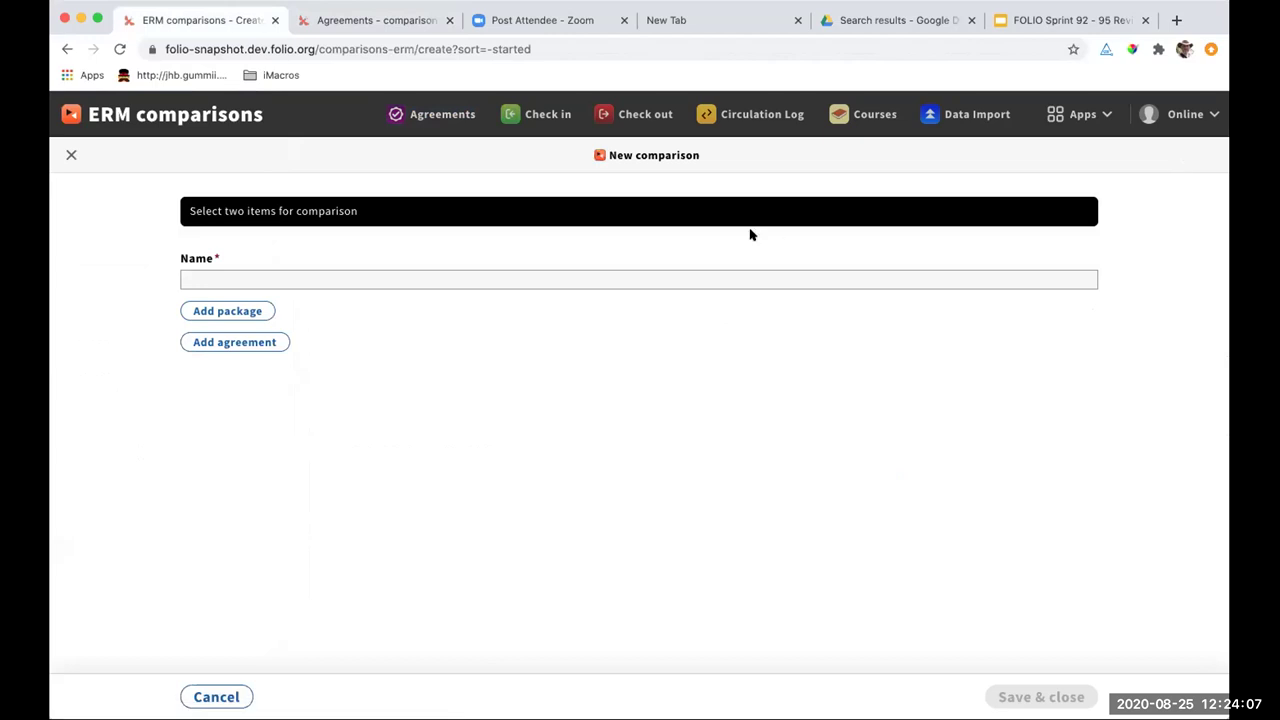
{"action": "left_click", "coordinate": [590, 276]}
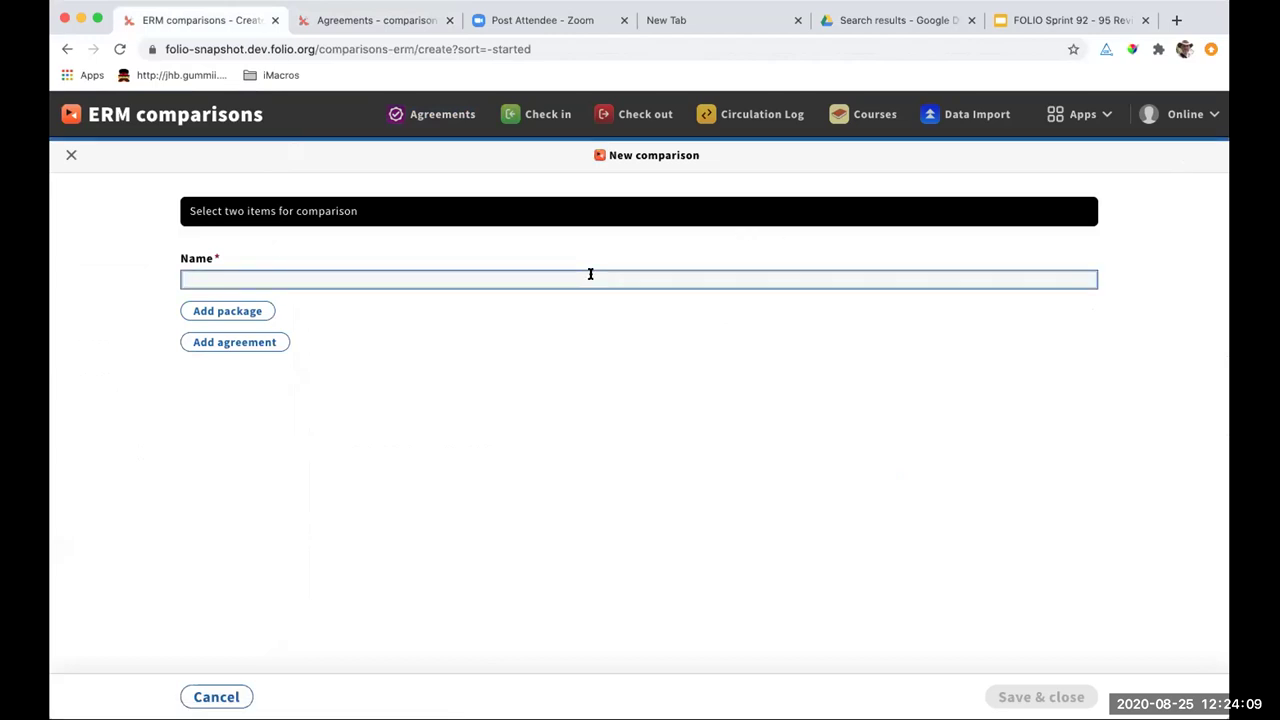
{"action": "type", "text": "os Oc"}
{"action": "key", "text": "BackSpace"}
{"action": "type", "text": "oand"}
{"action": "key", "text": "BackSpace"}
{"action": "key", "text": "BackSpace"}
{"action": "key", "text": "BackSpace"}
{"action": "type", "text": "mparison package"}
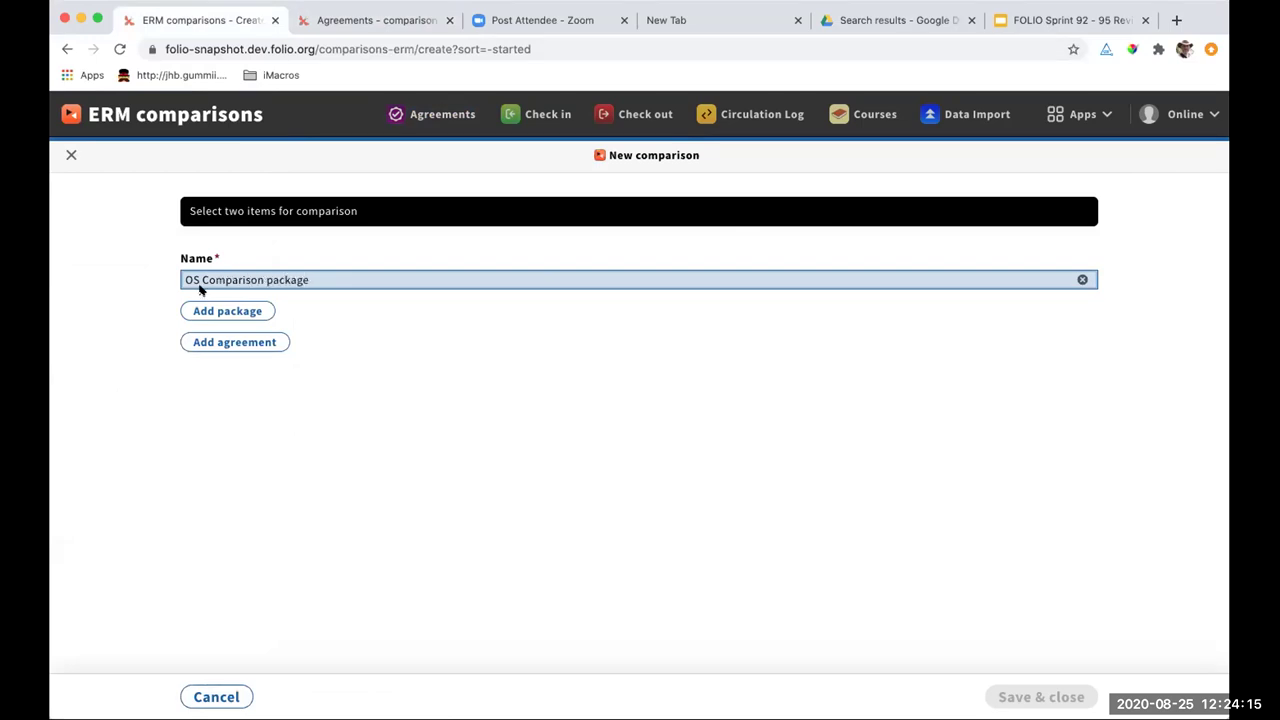
Add a first package to the comparison and link comparison_package_1, filtering the e-resources by the LOCAL external data source.
{"action": "left_click", "coordinate": [240, 311]}
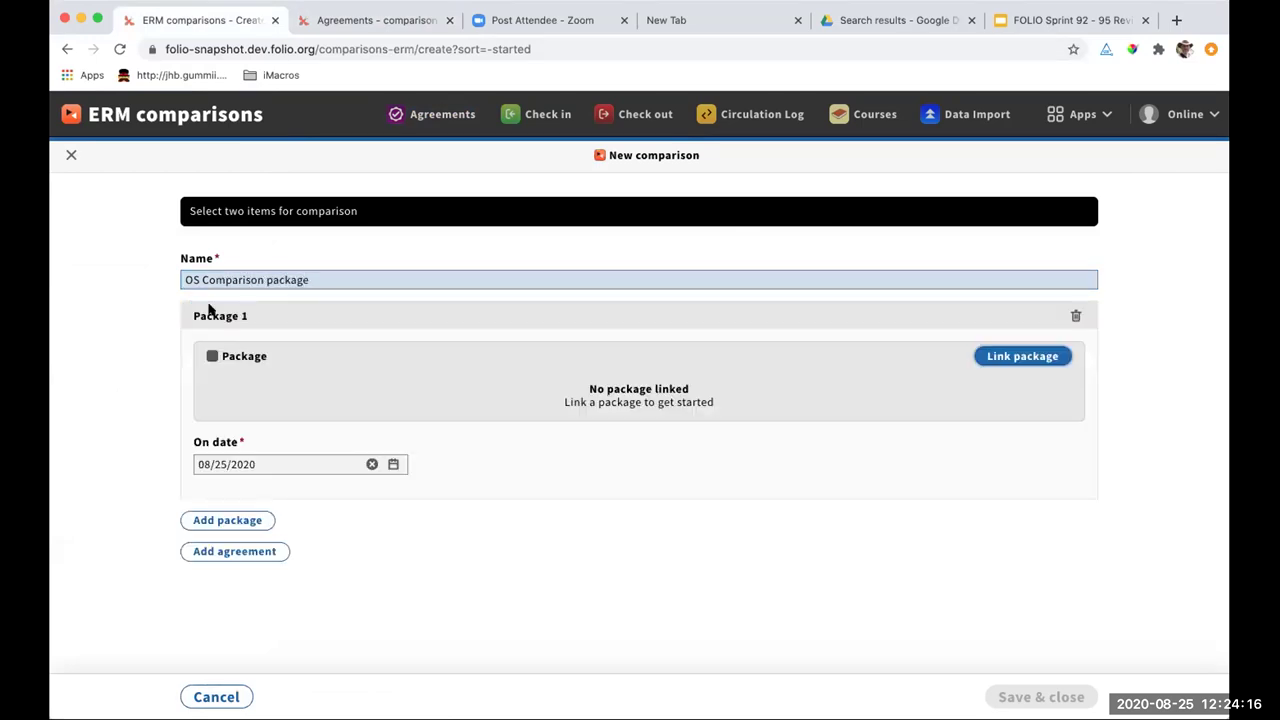
{"action": "left_click", "coordinate": [996, 357]}
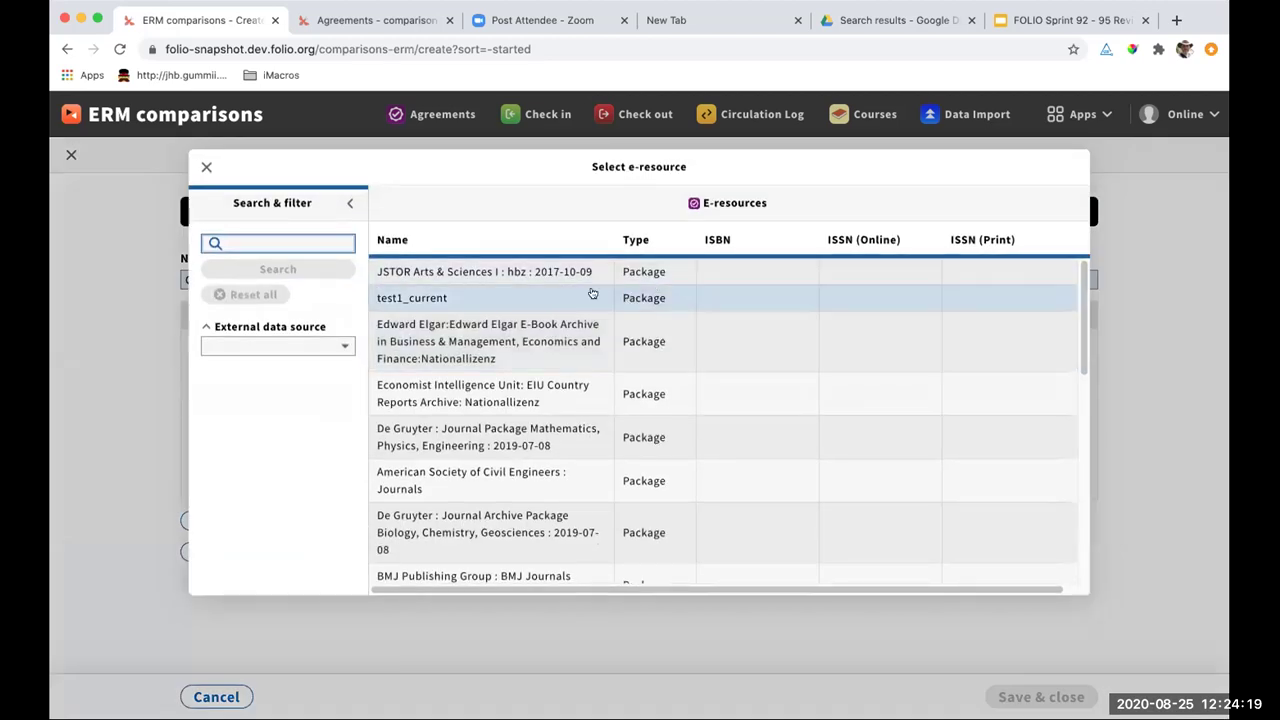
{"action": "left_click", "coordinate": [242, 347]}
{"action": "left_click", "coordinate": [238, 407]}
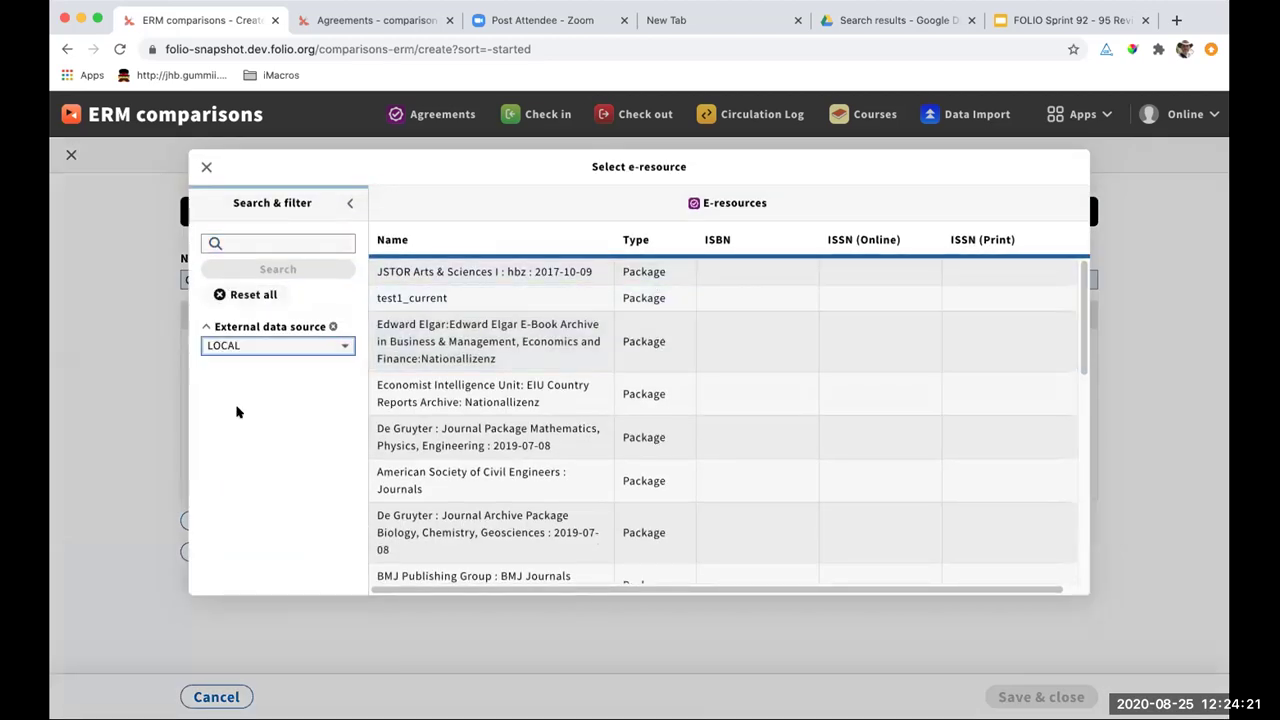
{"action": "left_click", "coordinate": [447, 428]}
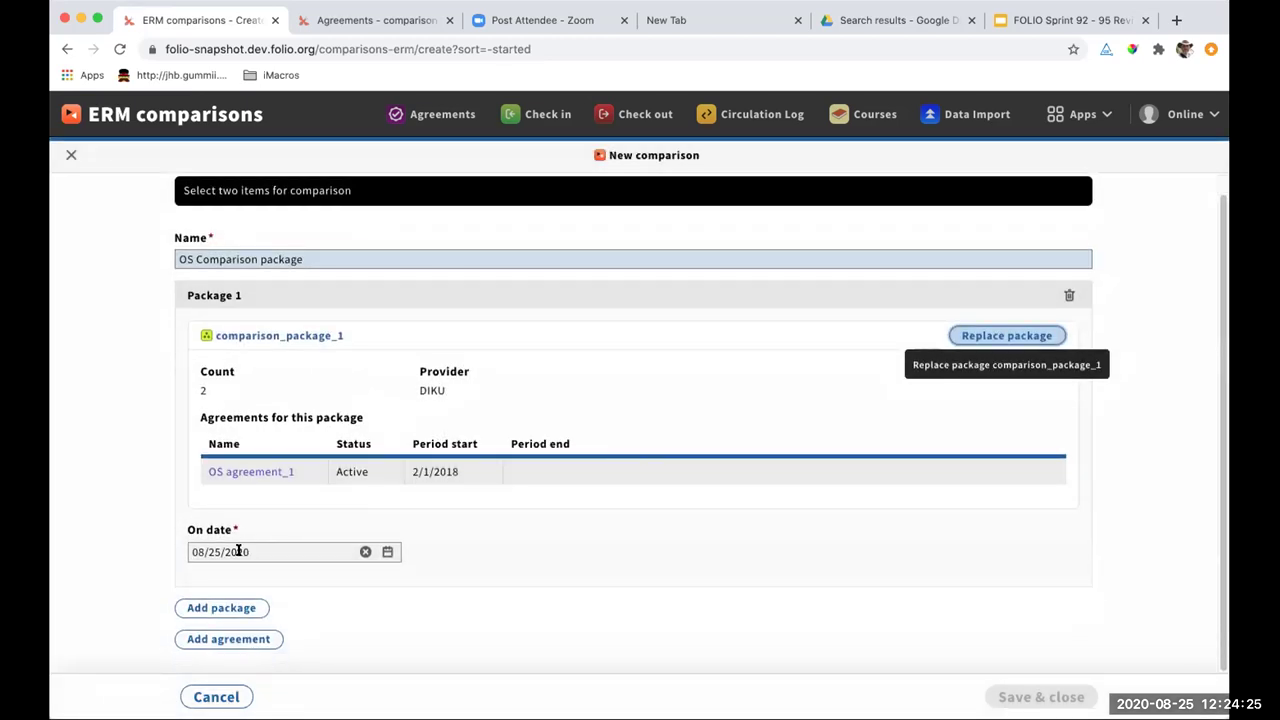
Add a second package to the comparison and link comparison_package_1 from the LOCAL external data source again.
{"action": "left_click", "coordinate": [231, 608]}
{"action": "scroll", "coordinate": [294, 517], "scroll_direction": "down", "scroll_amount": 5}
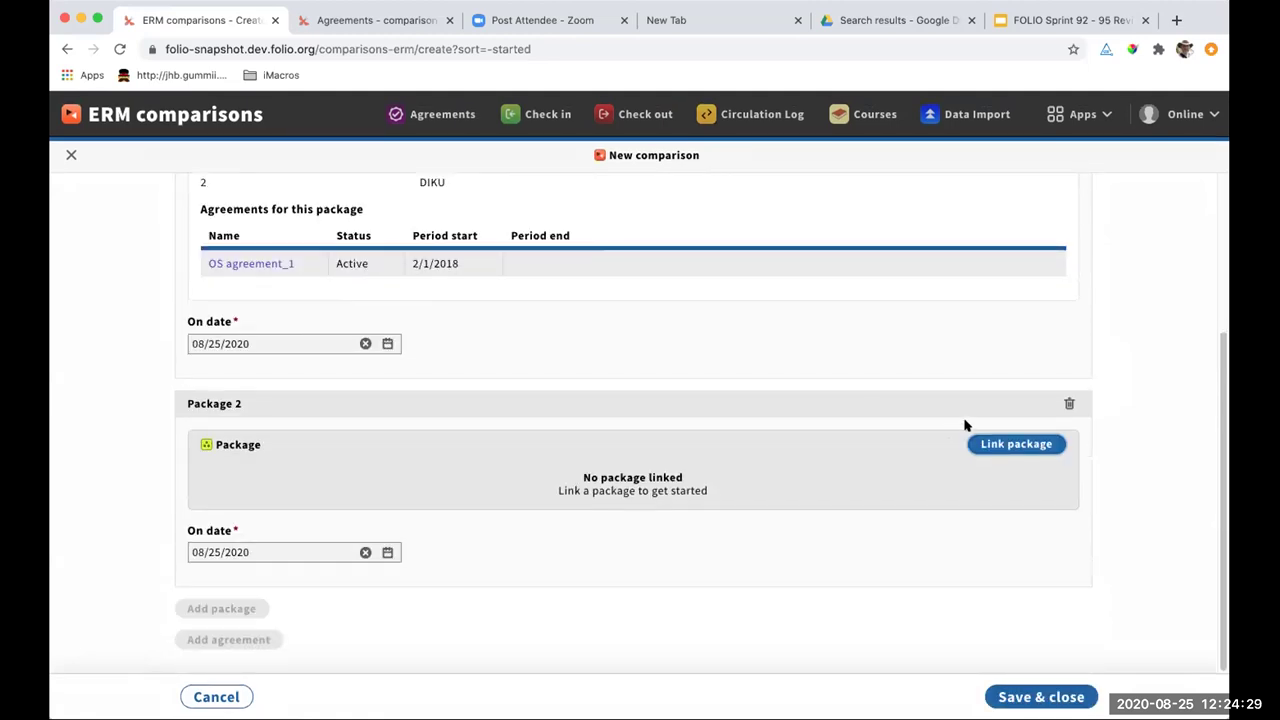
{"action": "left_click", "coordinate": [975, 443]}
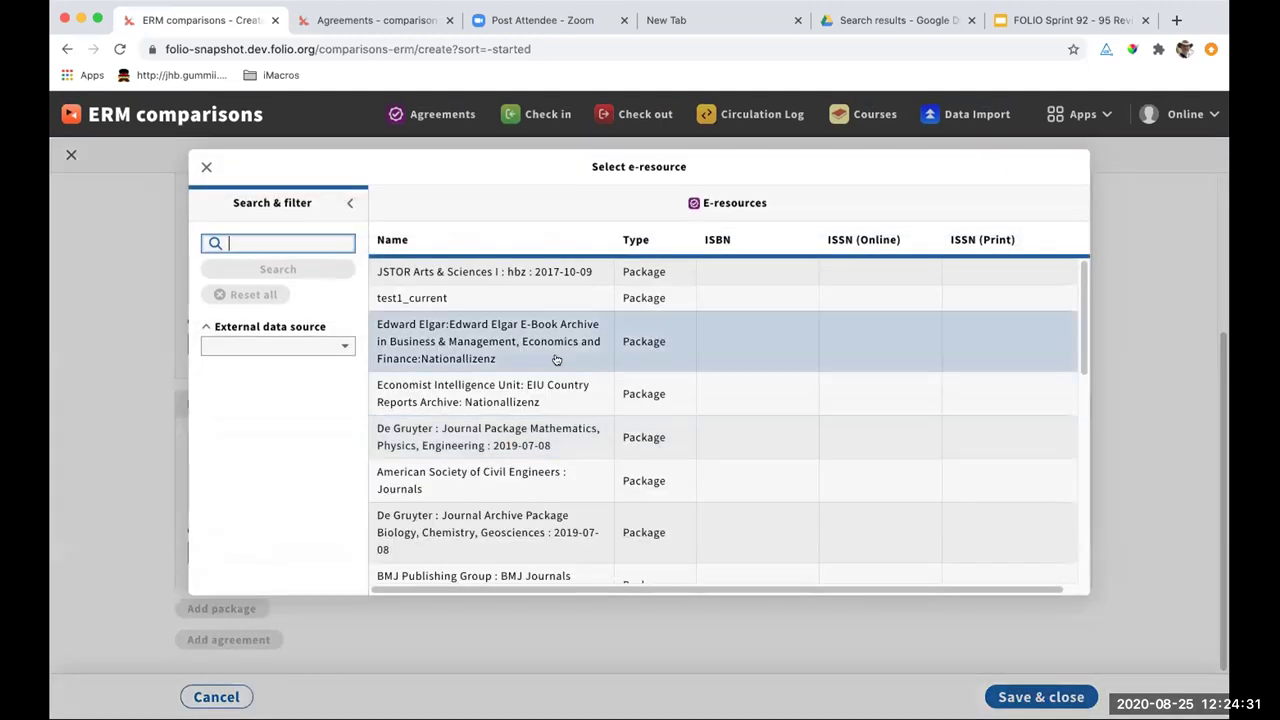
{"action": "left_click", "coordinate": [263, 344]}
{"action": "left_click", "coordinate": [240, 403]}
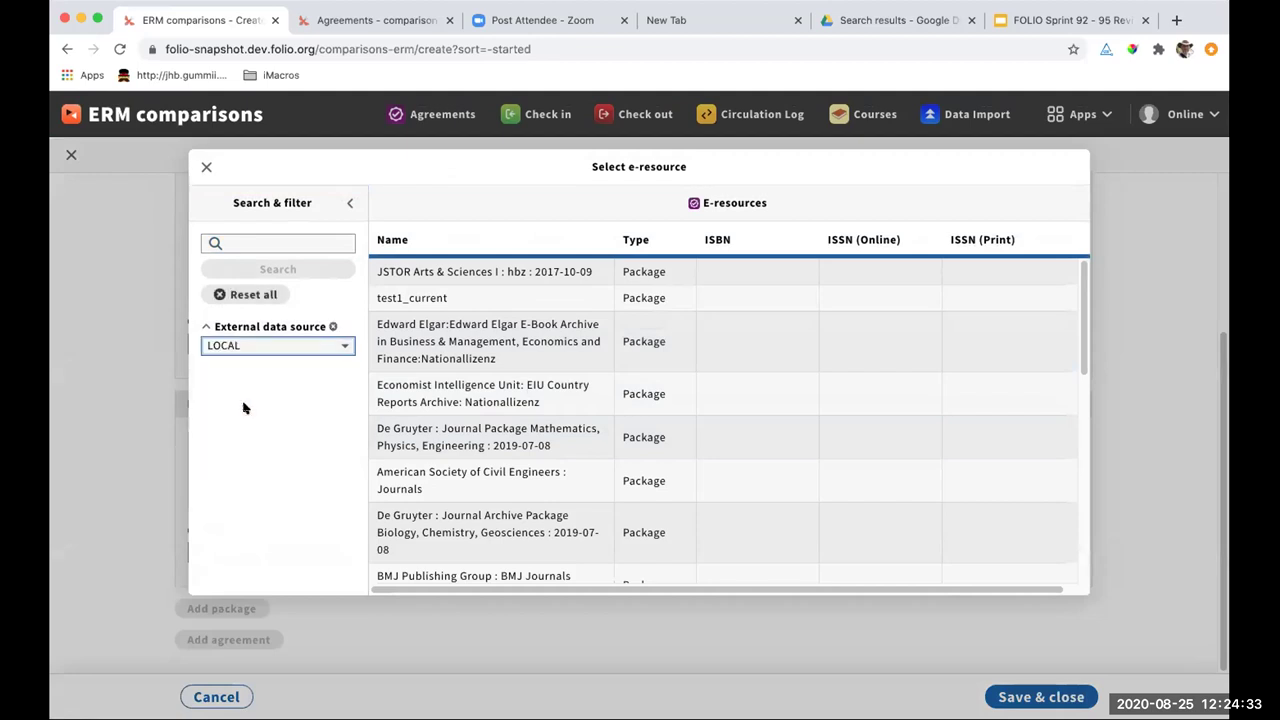
{"action": "left_click", "coordinate": [425, 430]}
{"action": "scroll", "coordinate": [660, 491], "scroll_direction": "down", "scroll_amount": 2}
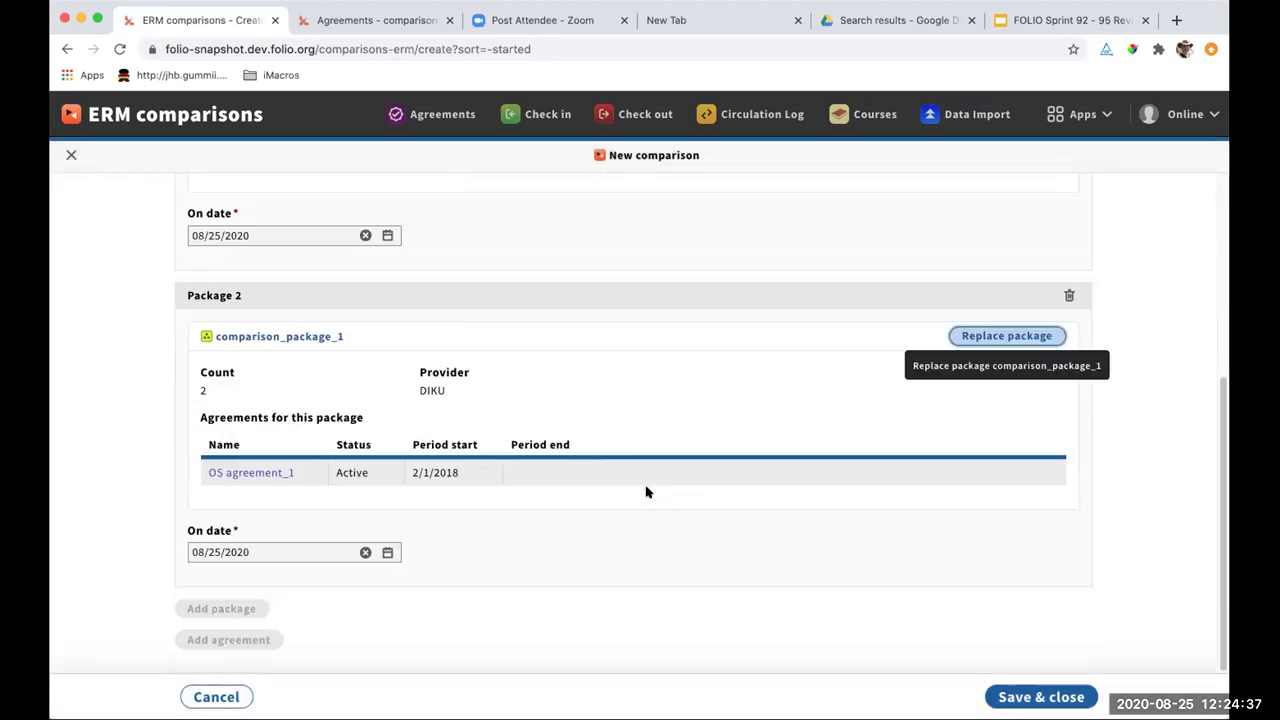
{"action": "left_click", "coordinate": [385, 553]}
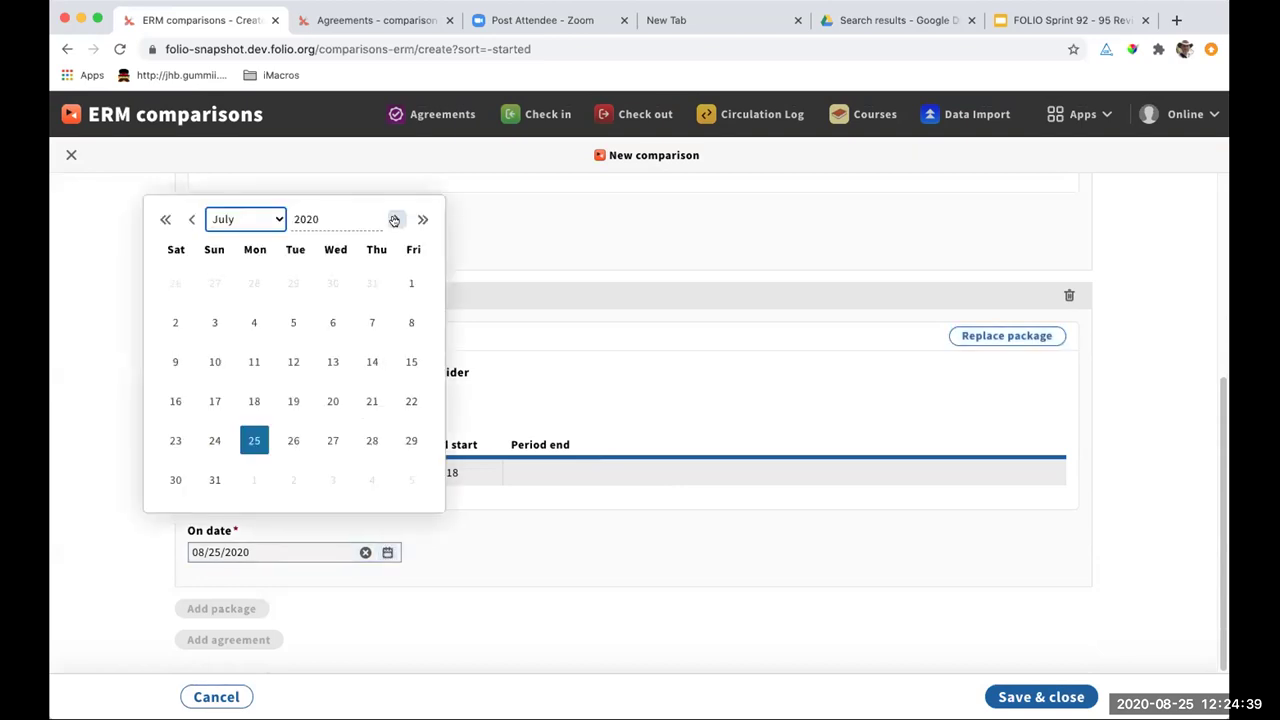
{"action": "left_click", "coordinate": [340, 219]}
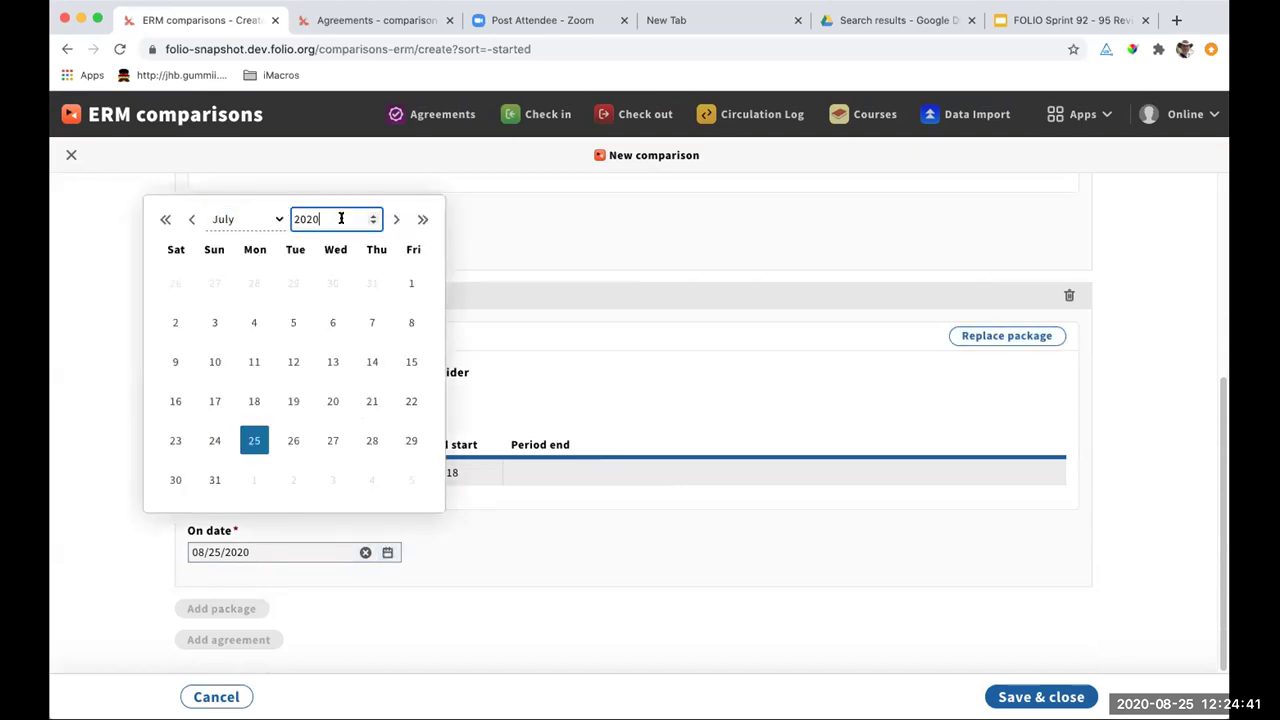
{"action": "left_click", "coordinate": [371, 223]}
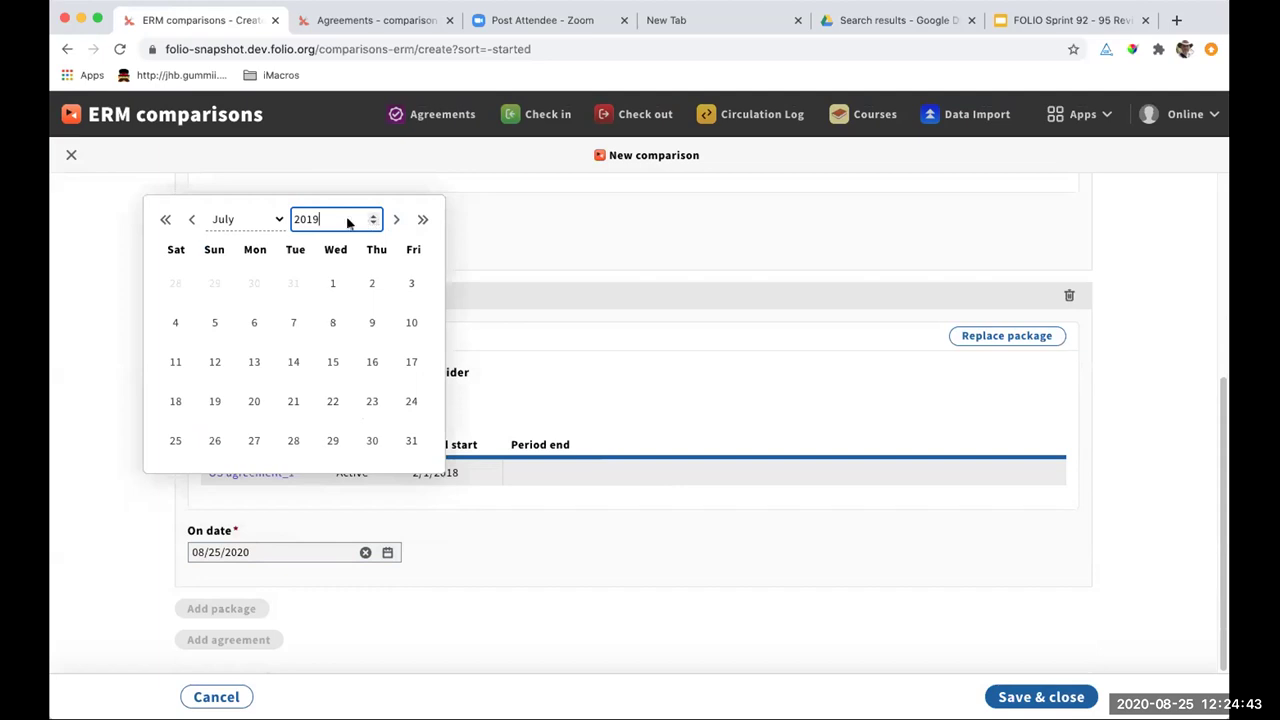
{"action": "left_click", "coordinate": [484, 224]}
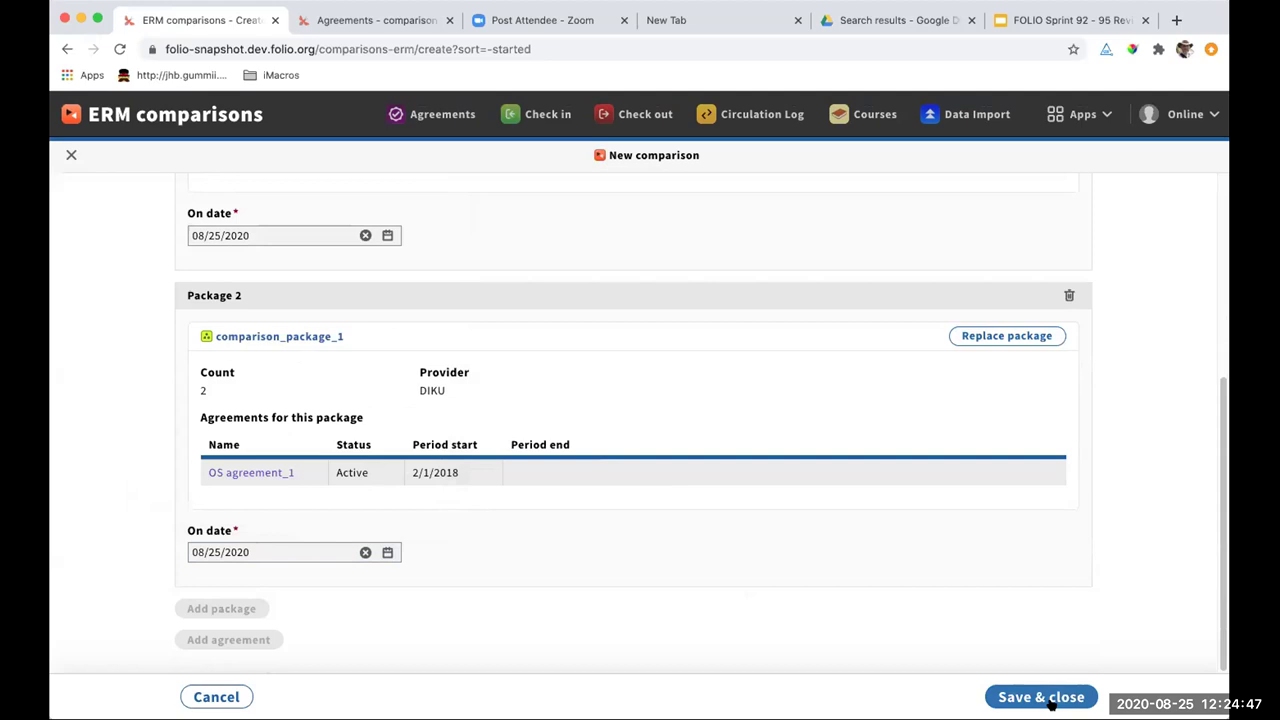
Set the On date of Package 2 to 08/01/2019, then save and close the new comparison.
{"action": "left_click", "coordinate": [386, 552]}
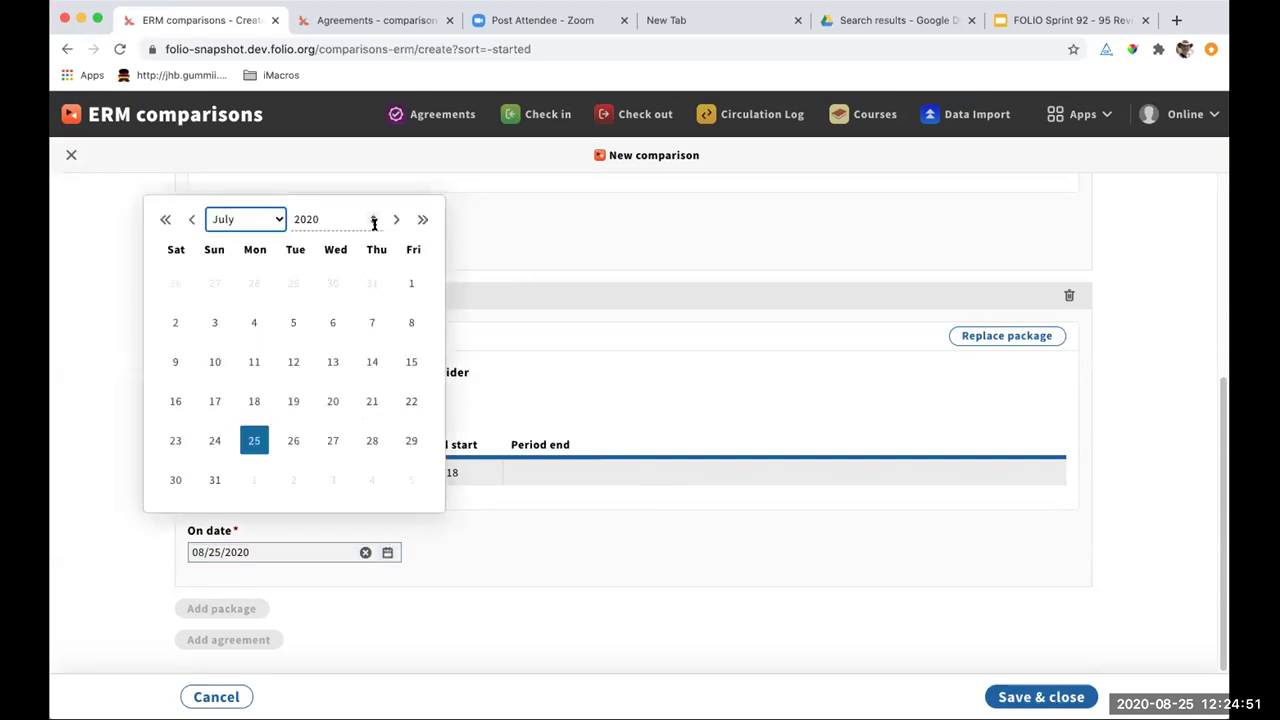
{"action": "left_click", "coordinate": [372, 222]}
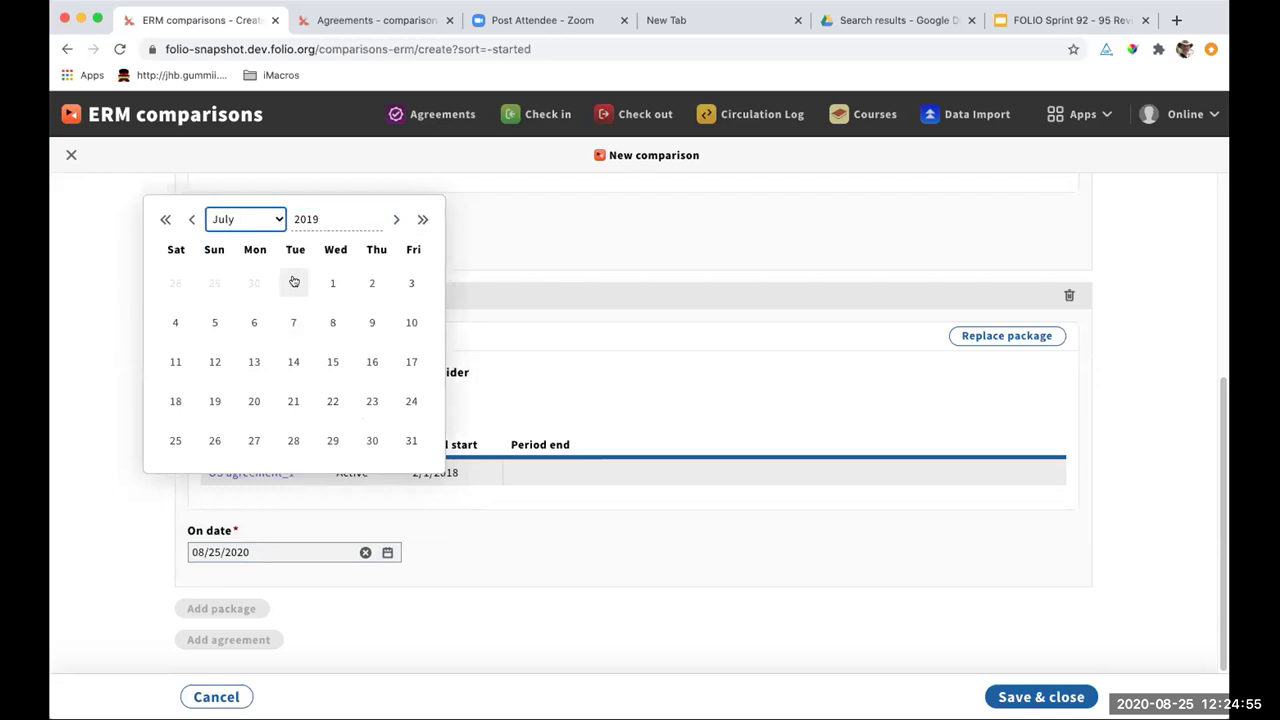
{"action": "left_click", "coordinate": [333, 283]}
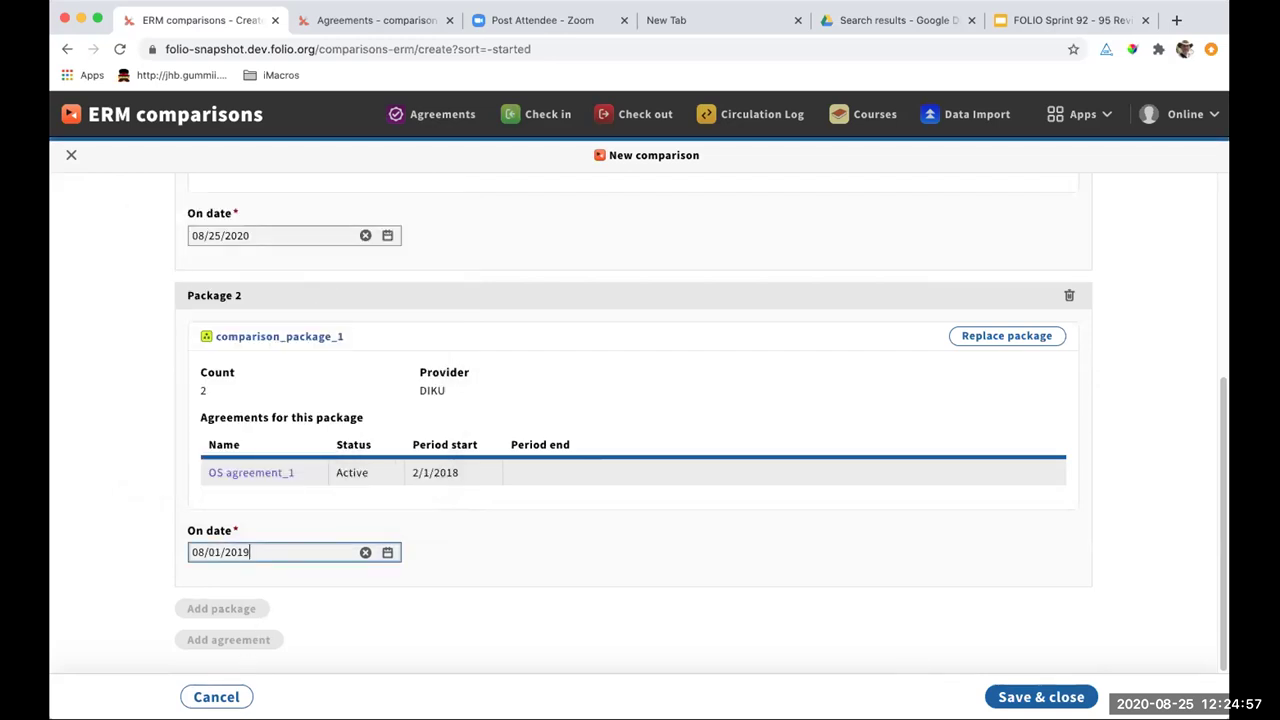
{"action": "left_click", "coordinate": [1048, 697]}
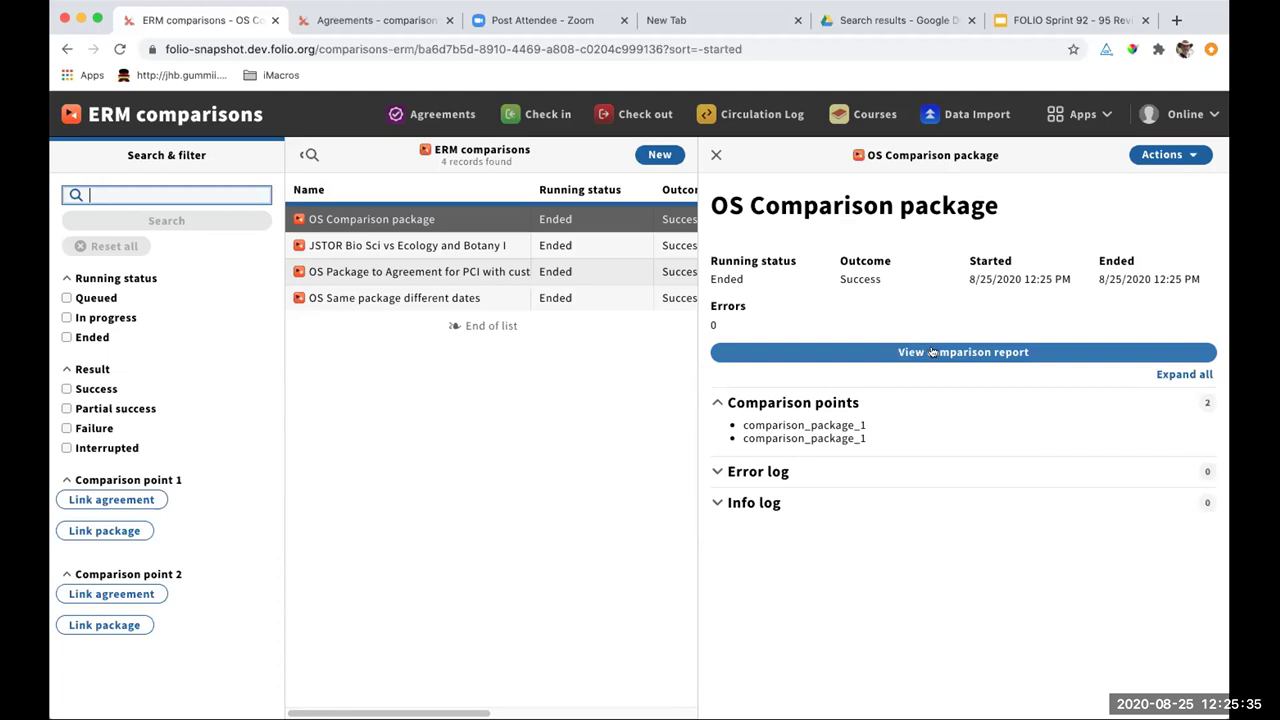
View the comparison report of OS Comparison package, checking each title's presence in the package on both dates, and close it.
{"action": "left_click", "coordinate": [975, 352]}
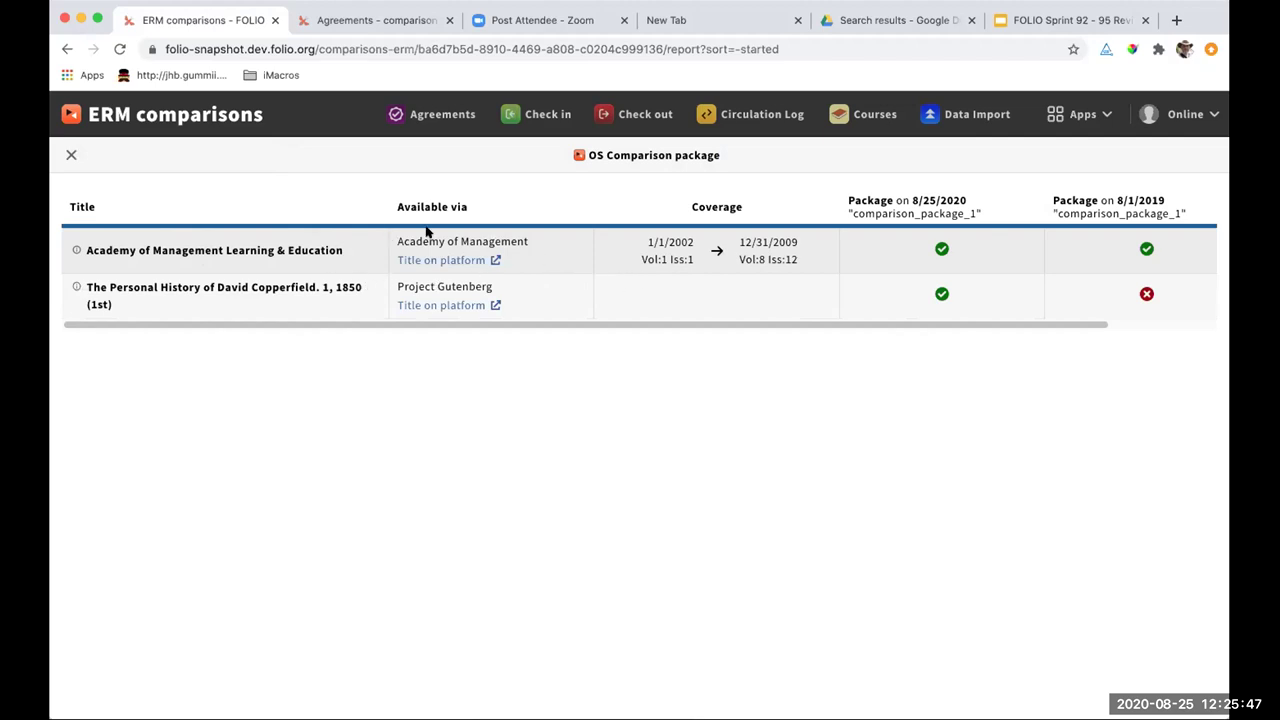
{"action": "triple_click", "coordinate": [289, 249]}
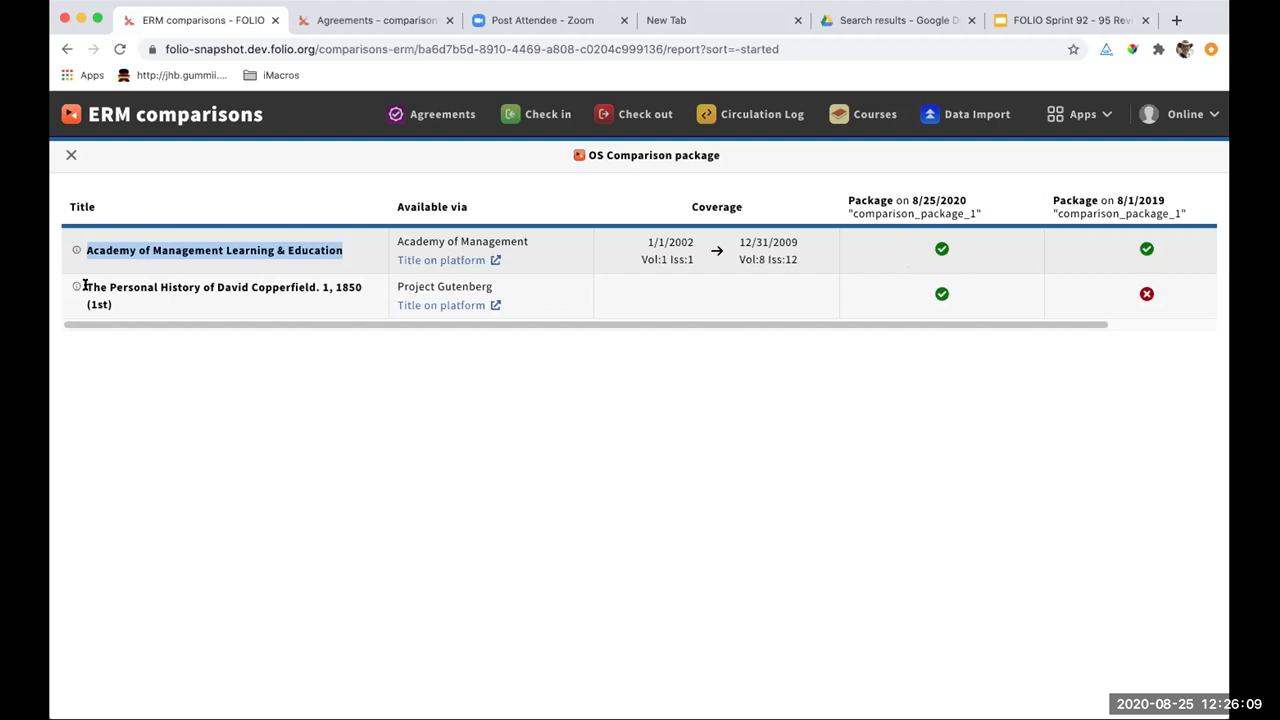
{"action": "left_click_drag", "start_coordinate": [85, 287], "coordinate": [112, 302]}
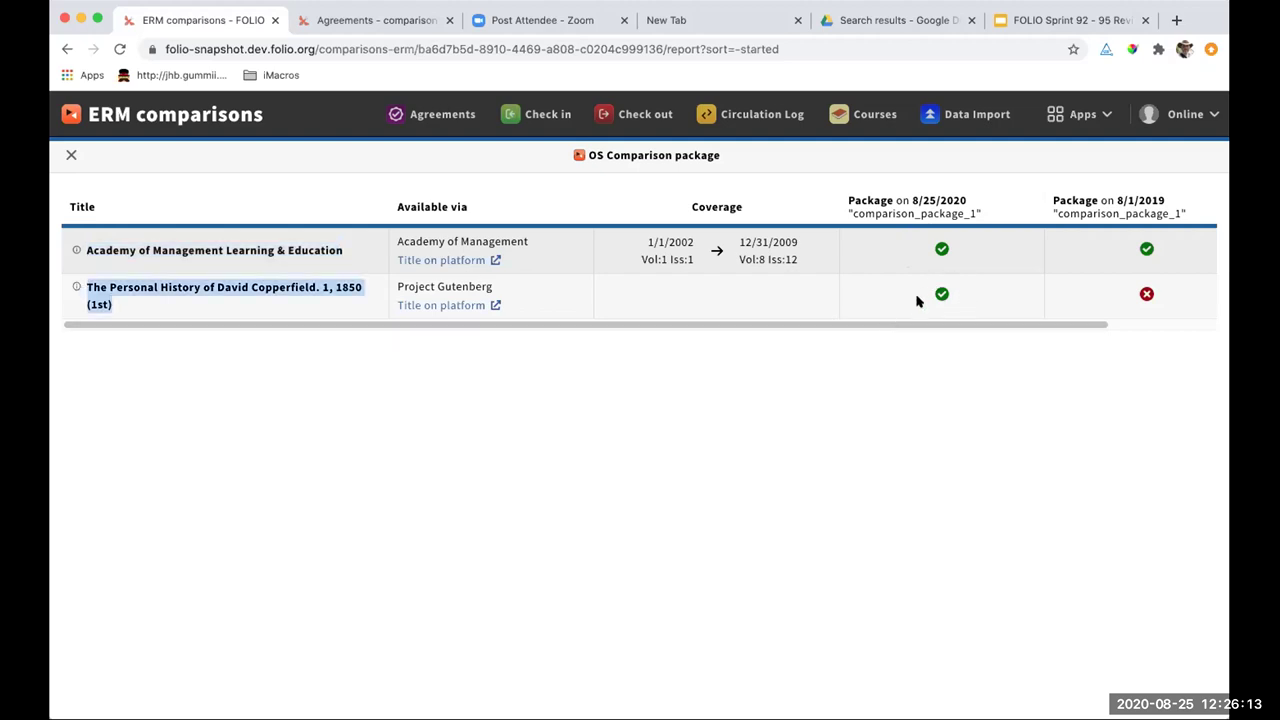
{"action": "mouse_move", "coordinate": [940, 289]}
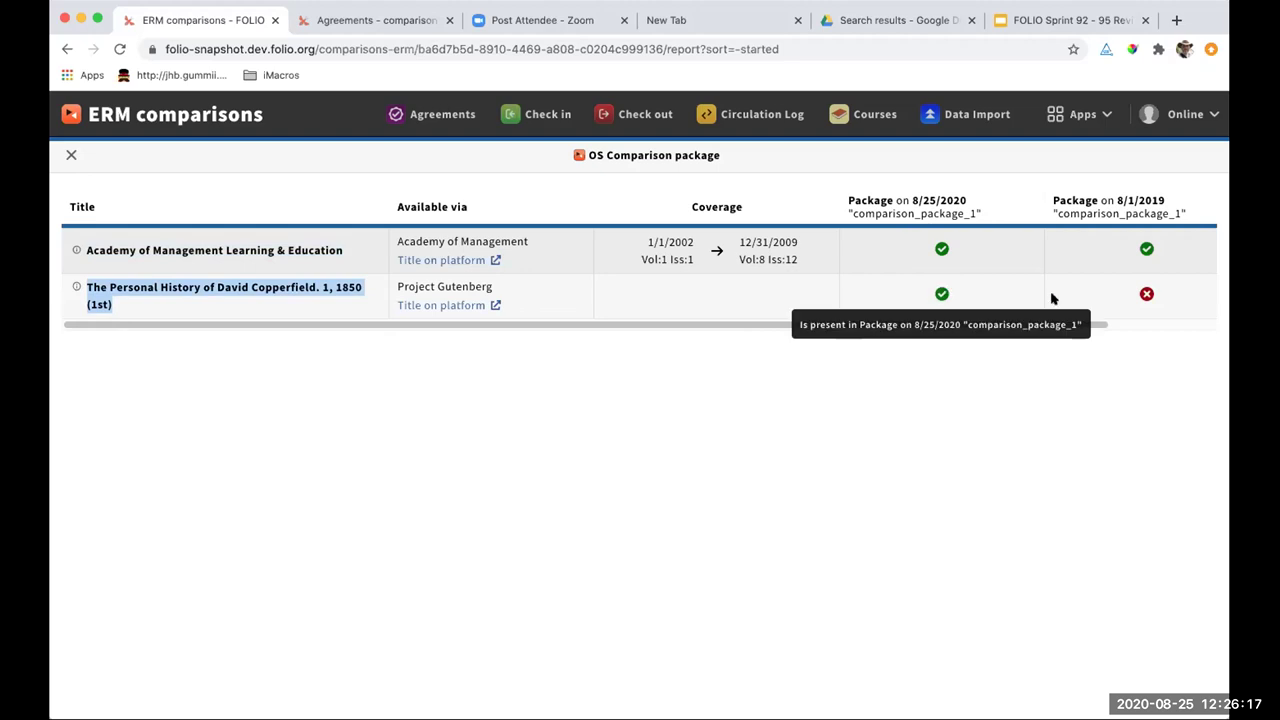
{"action": "mouse_move", "coordinate": [1146, 292]}
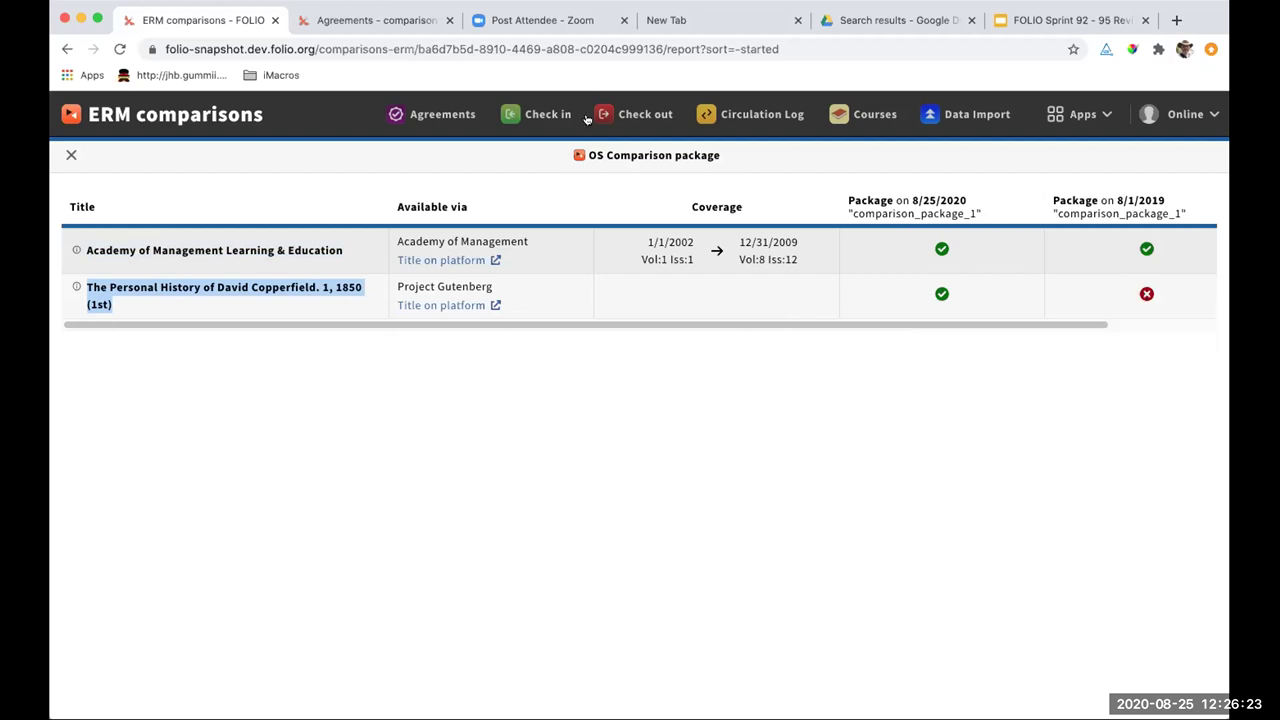
{"action": "left_click", "coordinate": [70, 155]}
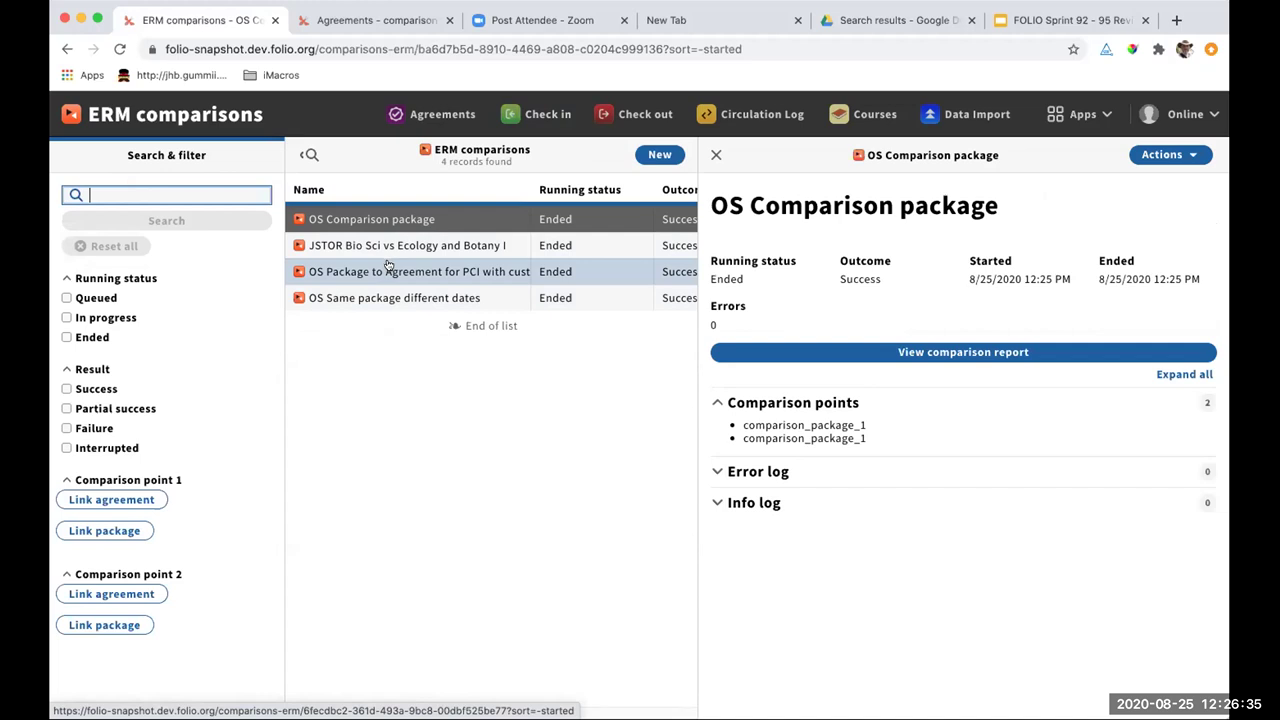
Open the comparison report of "OS Package to Agreement for PCI with custom coverage" and examine both coverage ranges of Academy of Management Learning & Education.
{"action": "left_click", "coordinate": [388, 272]}
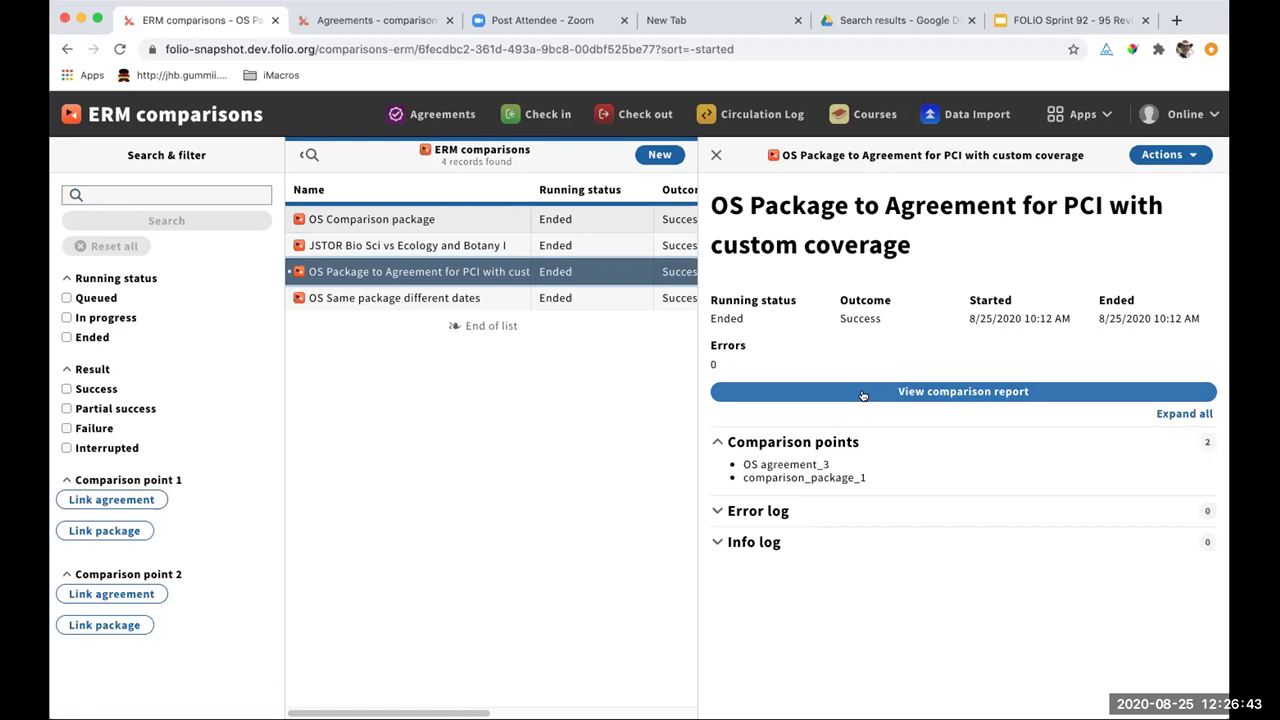
{"action": "left_click", "coordinate": [863, 392]}
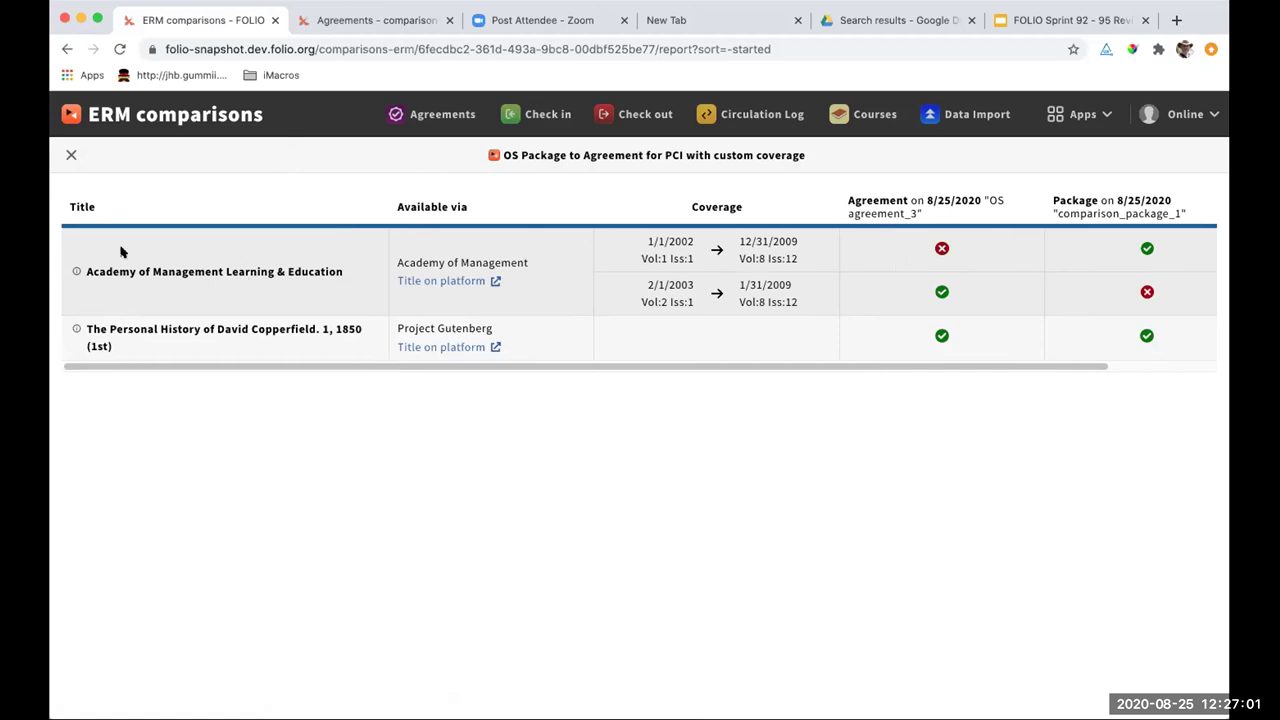
{"action": "left_click", "coordinate": [76, 271]}
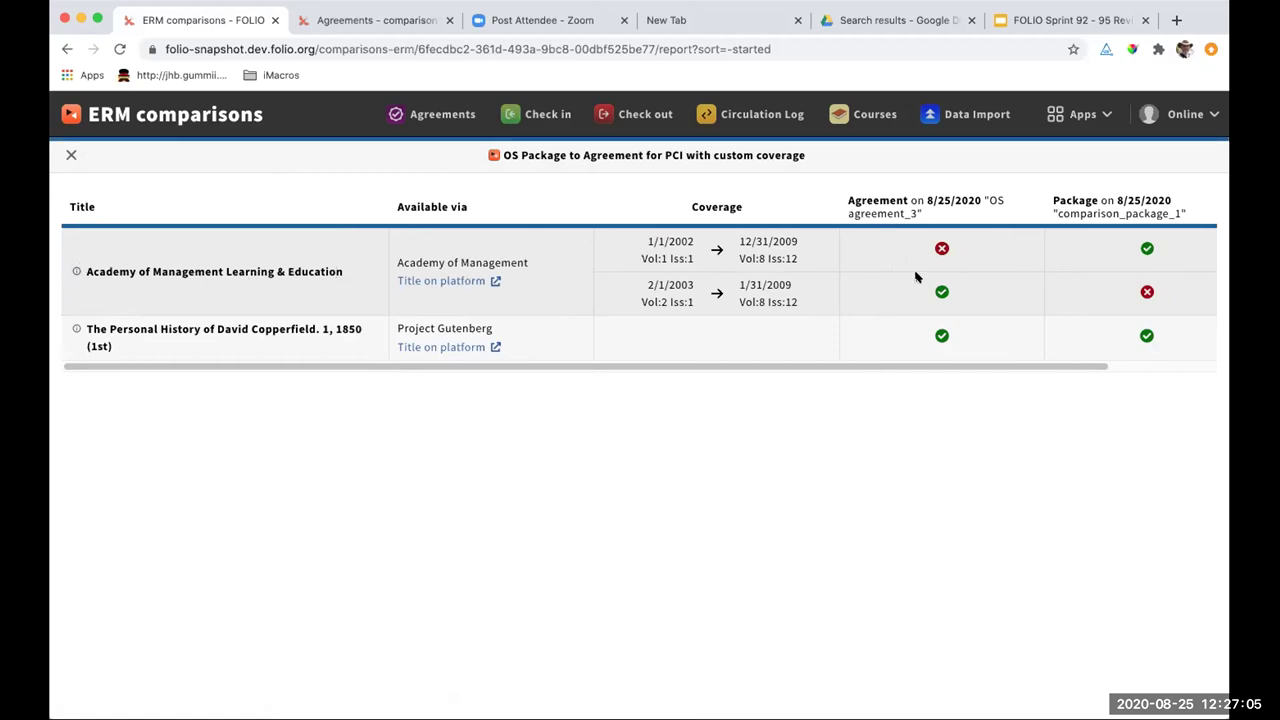
{"action": "left_click_drag", "start_coordinate": [650, 284], "coordinate": [797, 300]}
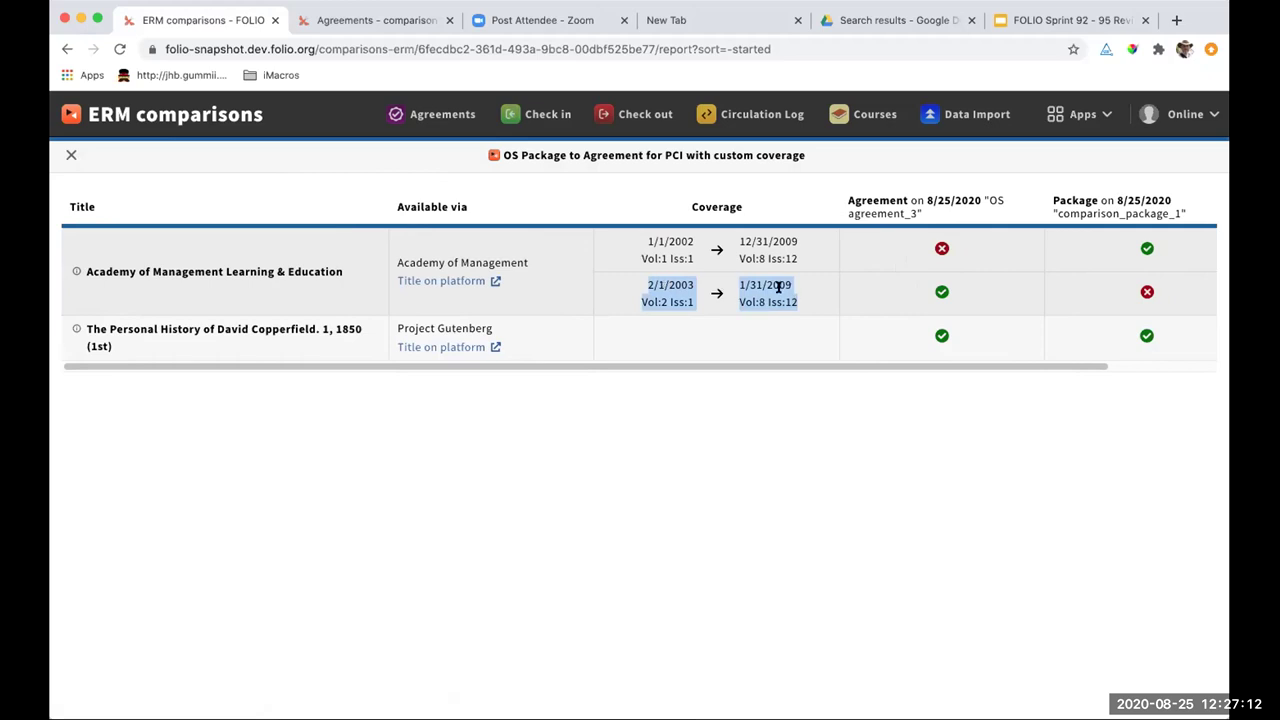
{"action": "left_click", "coordinate": [645, 242]}
{"action": "left_click_drag", "start_coordinate": [645, 242], "coordinate": [790, 258]}
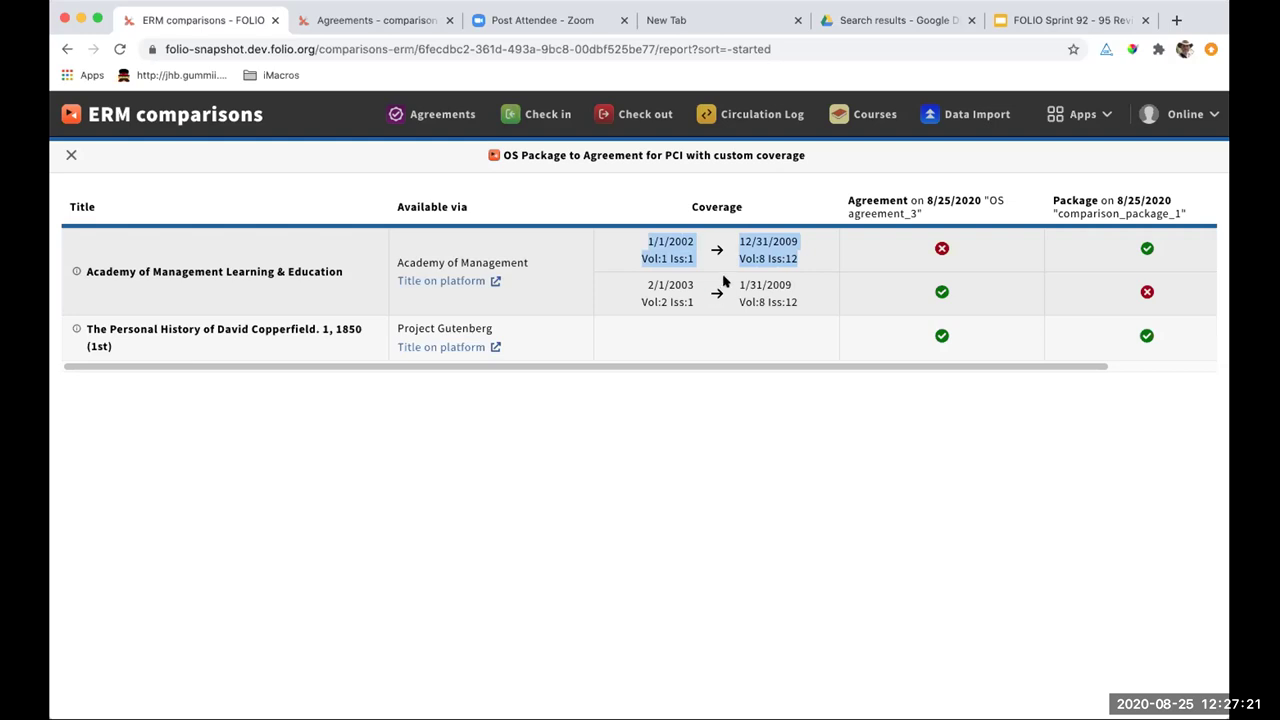
Compare the coverage ranges of Academy of Management Learning & Education with the title's Overlap value in the report.
{"action": "scroll", "coordinate": [725, 283], "scroll_direction": "right", "scroll_amount": 2}
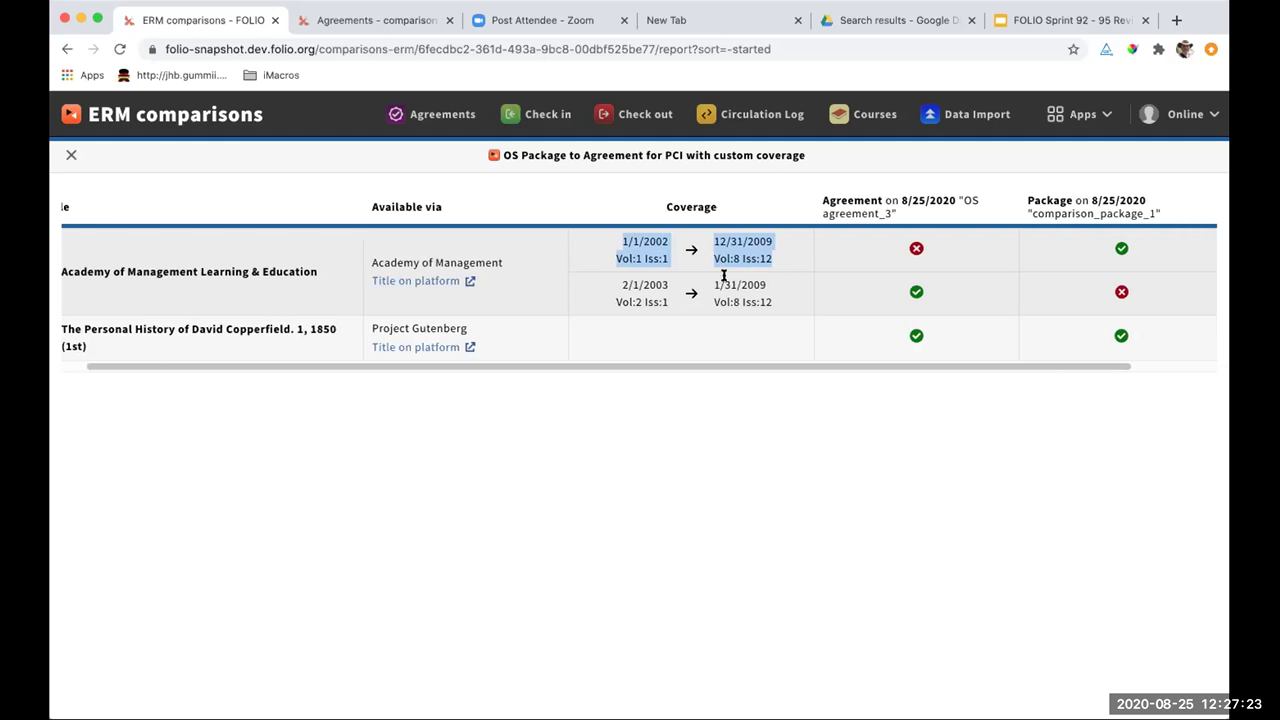
{"action": "scroll", "coordinate": [724, 277], "scroll_direction": "right", "scroll_amount": 5}
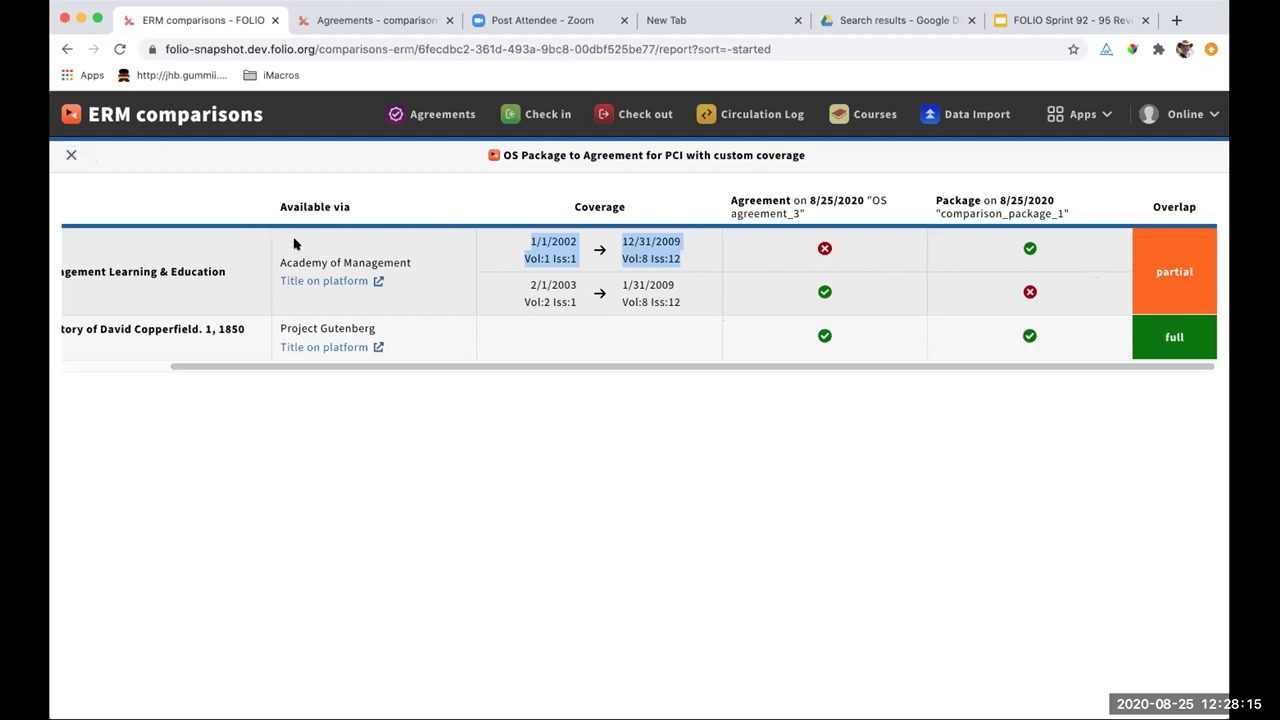
{"action": "scroll", "coordinate": [581, 284], "scroll_direction": "left", "scroll_amount": 3}
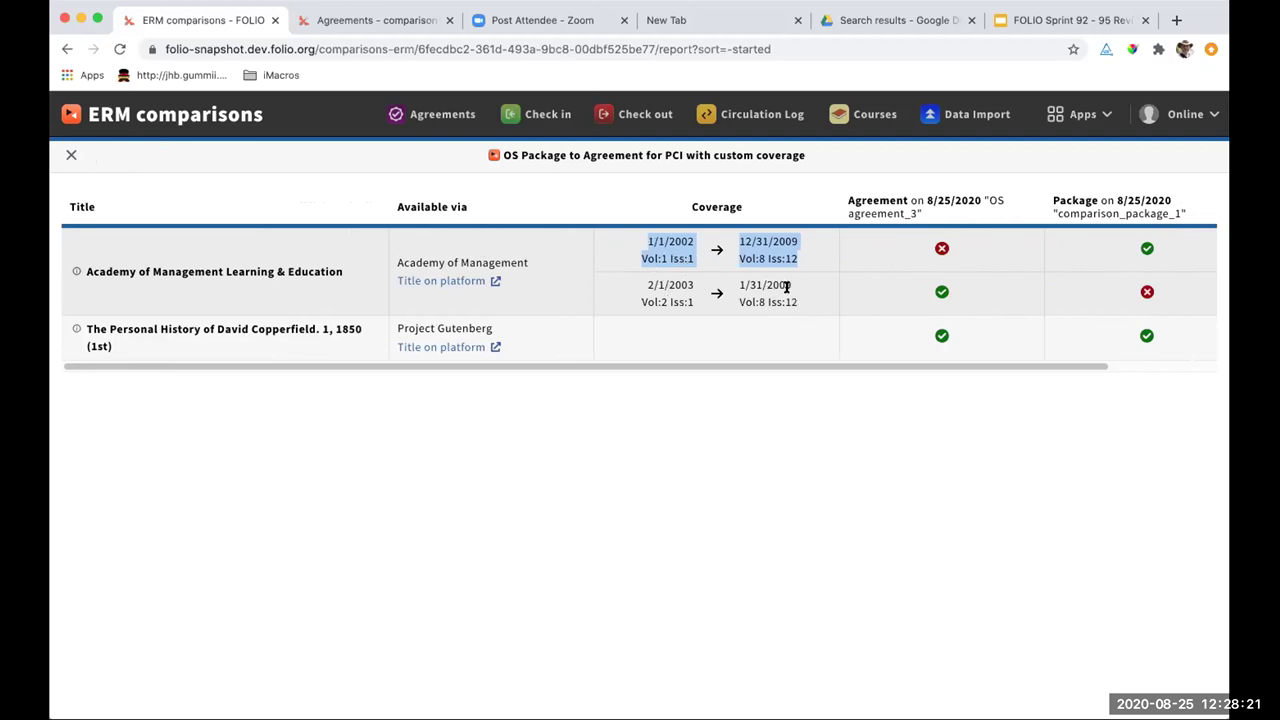
{"action": "left_click_drag", "start_coordinate": [643, 242], "coordinate": [806, 303]}
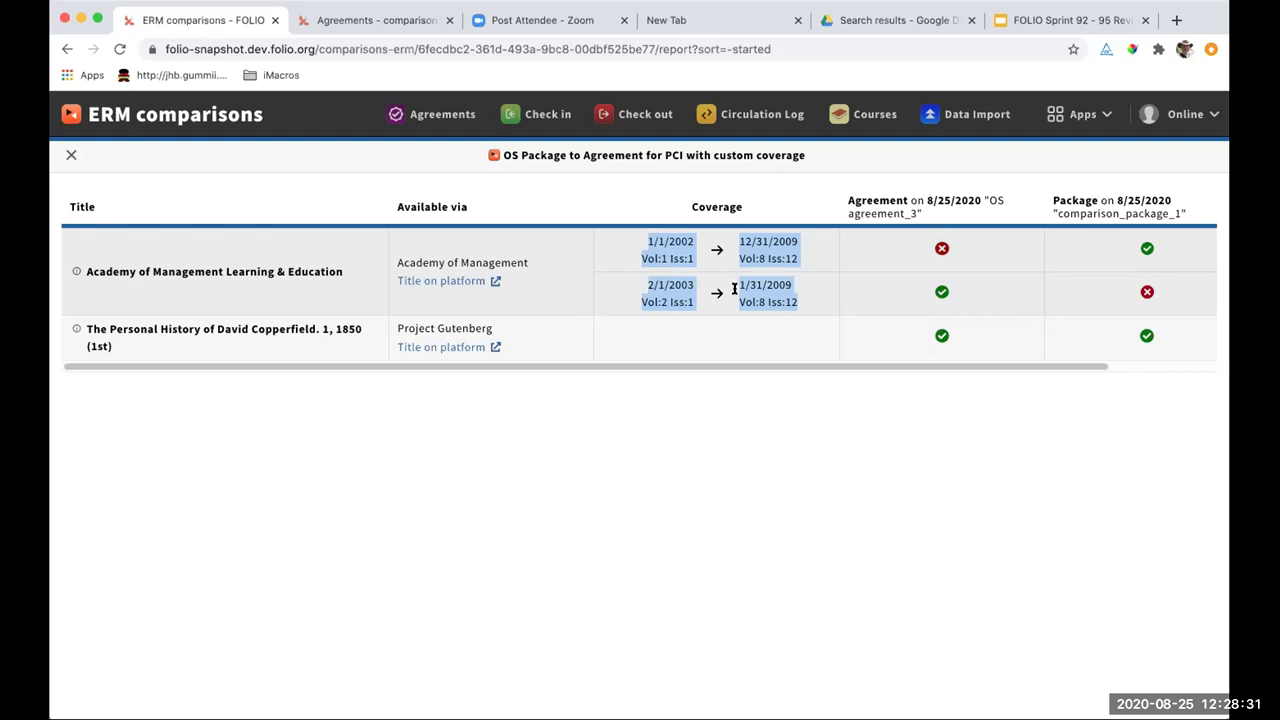
{"action": "scroll", "coordinate": [734, 289], "scroll_direction": "right", "scroll_amount": 2}
{"action": "scroll", "coordinate": [734, 289], "scroll_direction": "right", "scroll_amount": 1}
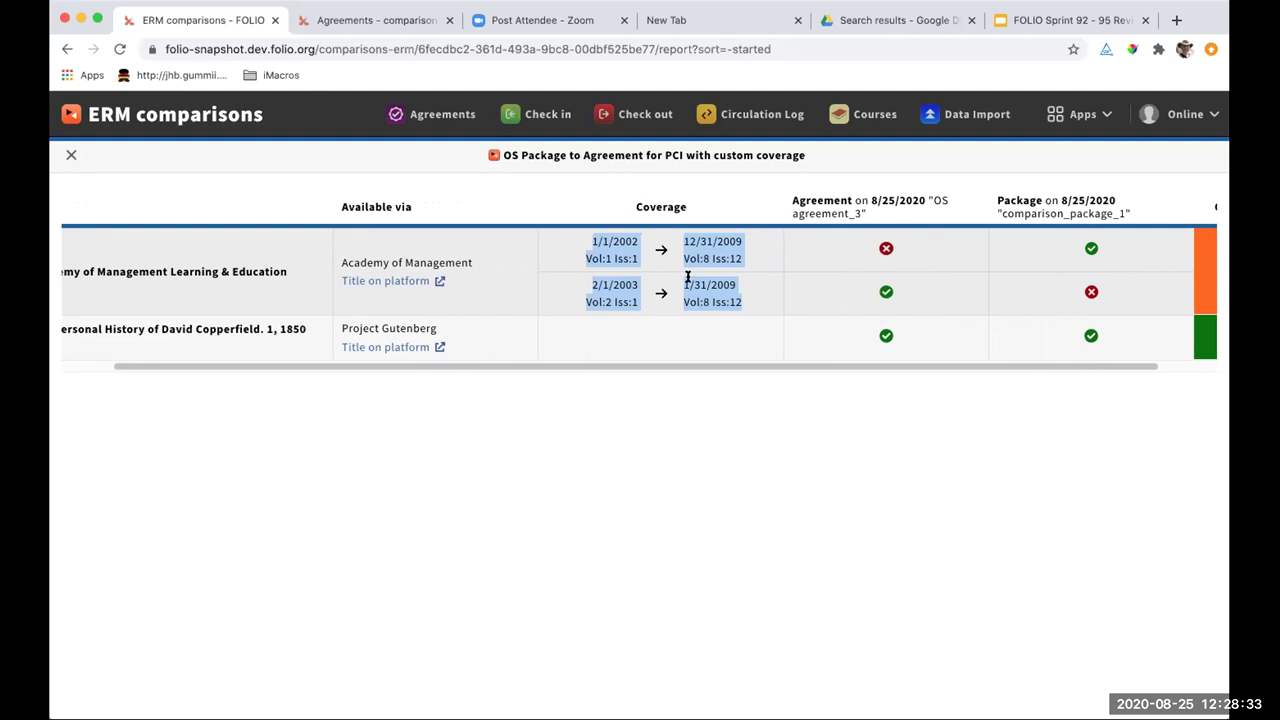
{"action": "scroll", "coordinate": [688, 278], "scroll_direction": "right", "scroll_amount": 3}
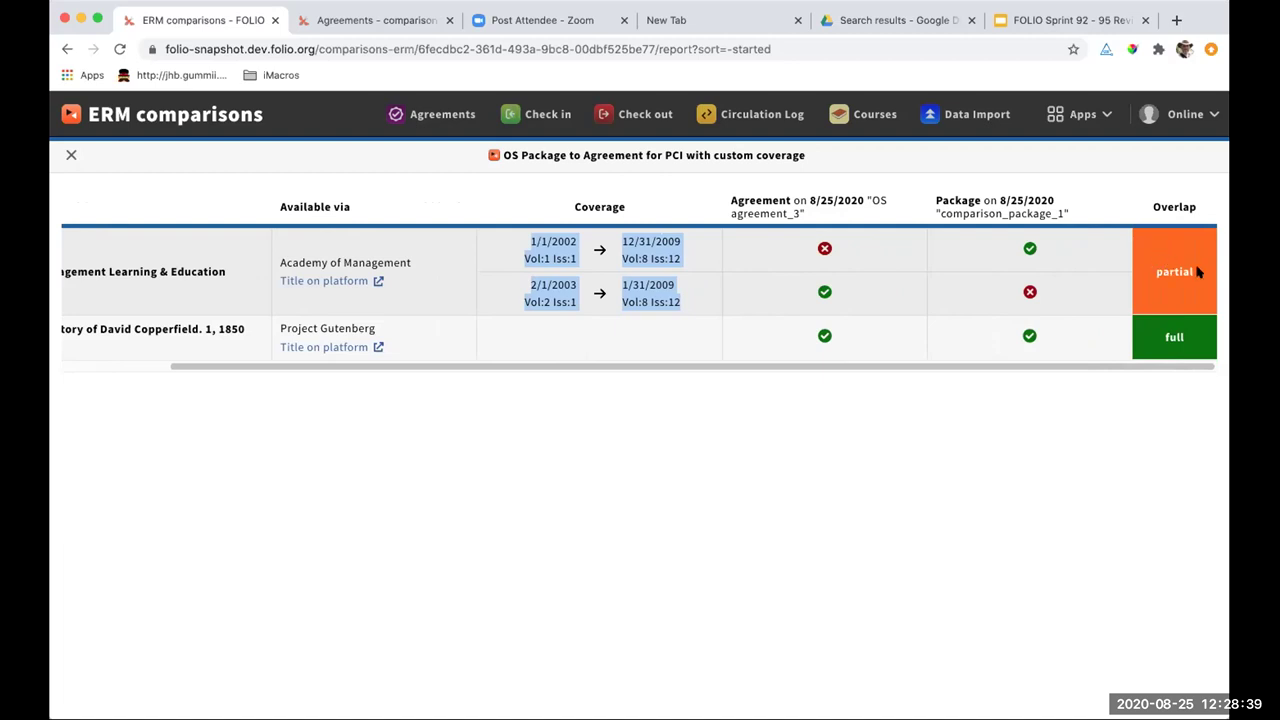
{"action": "left_click_drag", "start_coordinate": [1194, 271], "coordinate": [1154, 270]}
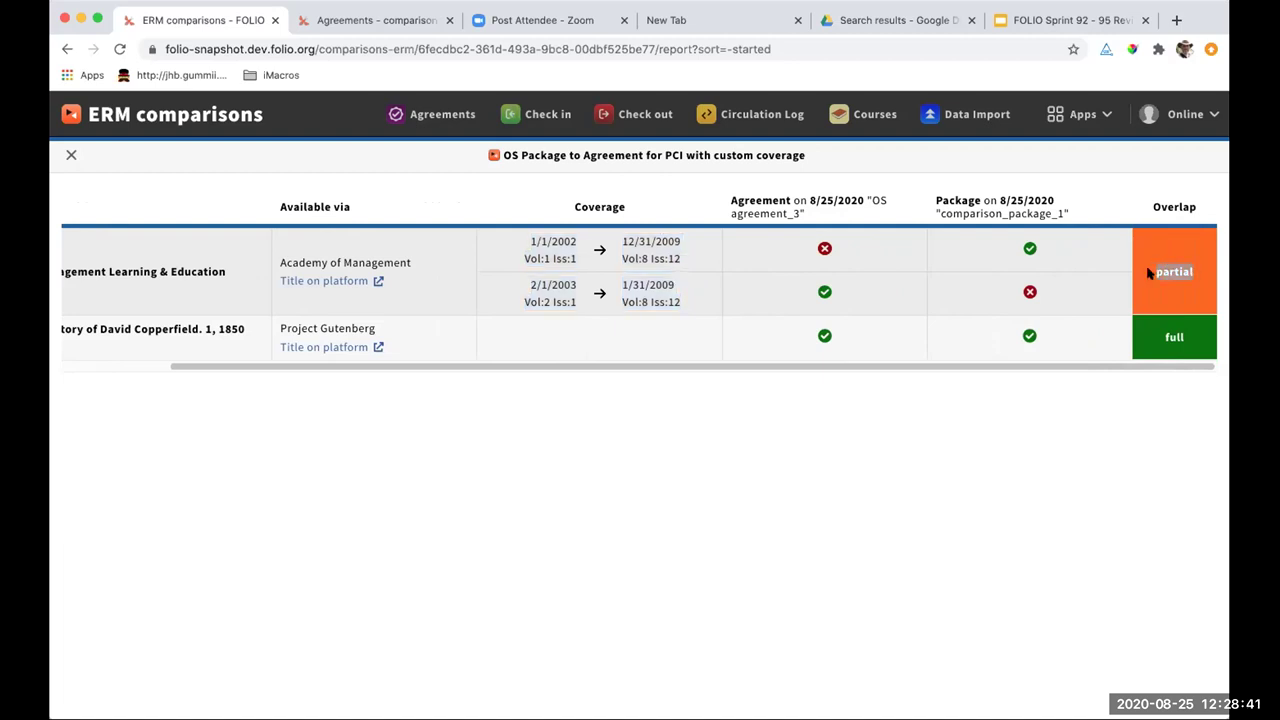
{"action": "left_click", "coordinate": [1146, 240]}
Check the OS agreement_3 column against the coverage ranges and close the comparison report.
{"action": "left_click_drag", "start_coordinate": [729, 198], "coordinate": [813, 210]}
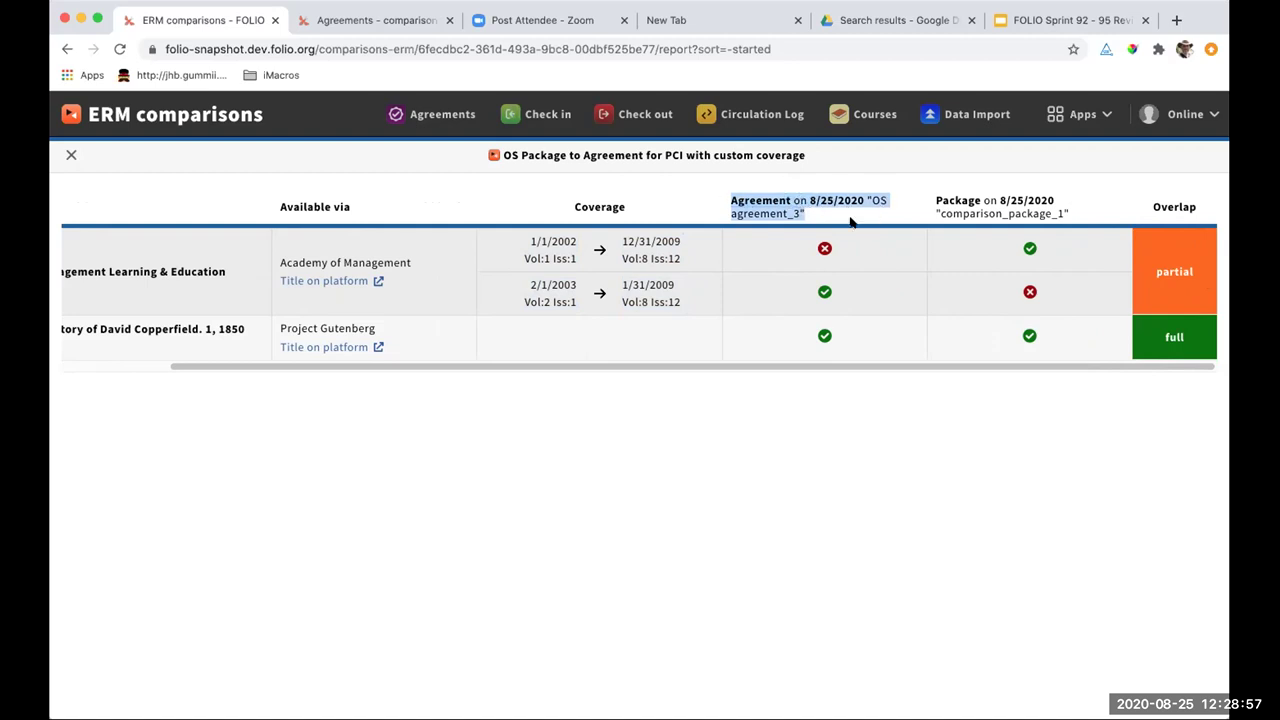
{"action": "scroll", "coordinate": [800, 255], "scroll_direction": "left", "scroll_amount": 2}
{"action": "scroll", "coordinate": [800, 255], "scroll_direction": "left", "scroll_amount": 3}
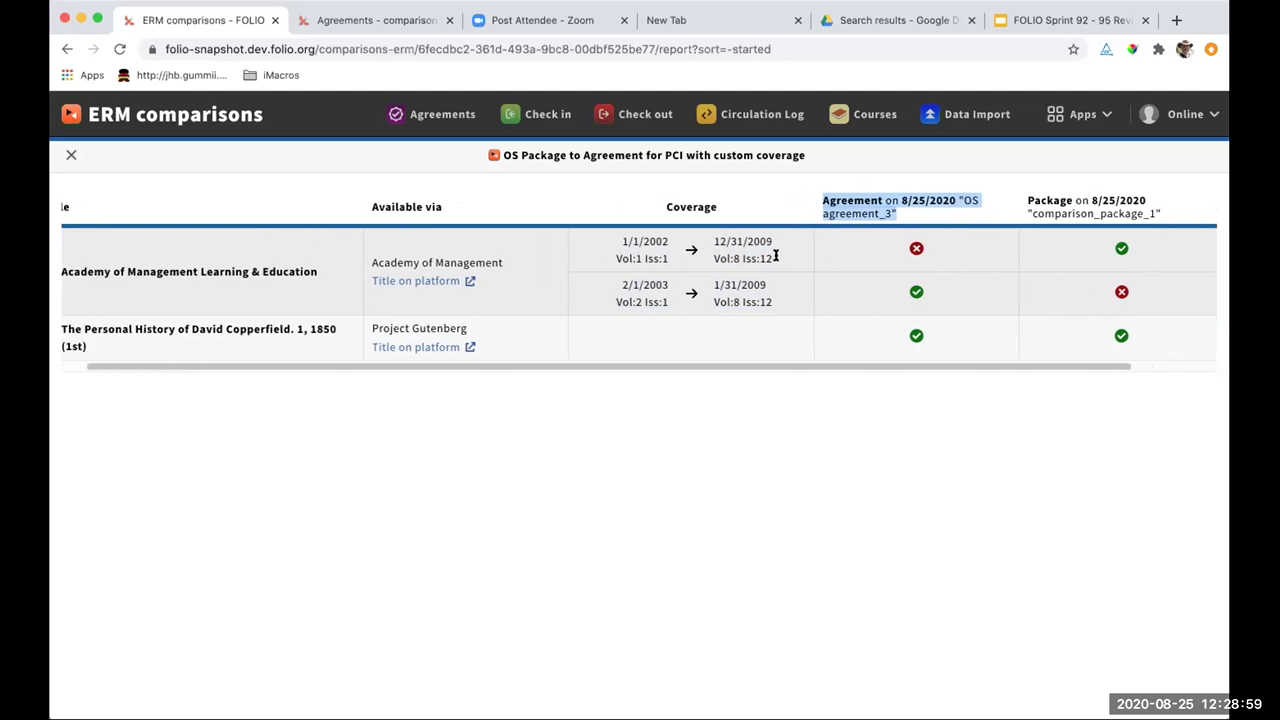
{"action": "left_click", "coordinate": [70, 156]}
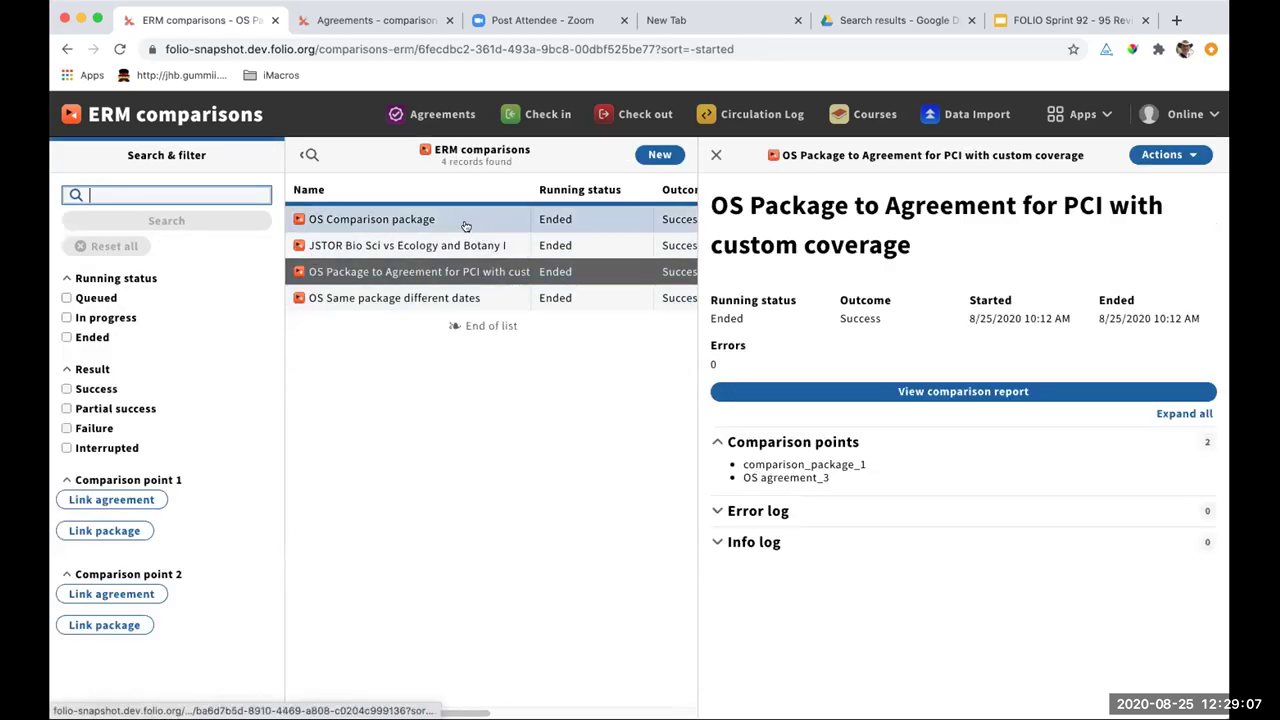
Open the comparison report of "JSTOR Bio Sci vs Ecology and Botany I" and examine the coverage and overlap of its titles.
{"action": "left_click", "coordinate": [465, 222]}
{"action": "left_click", "coordinate": [460, 245]}
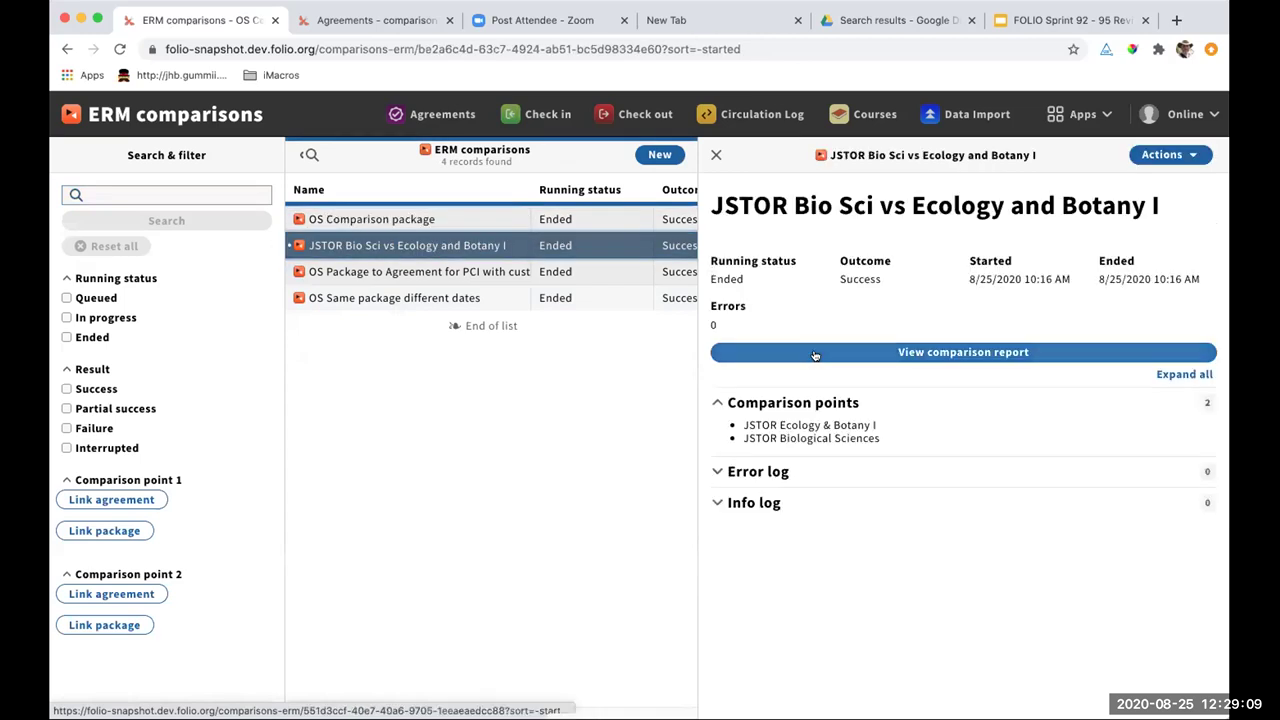
{"action": "left_click", "coordinate": [877, 352]}
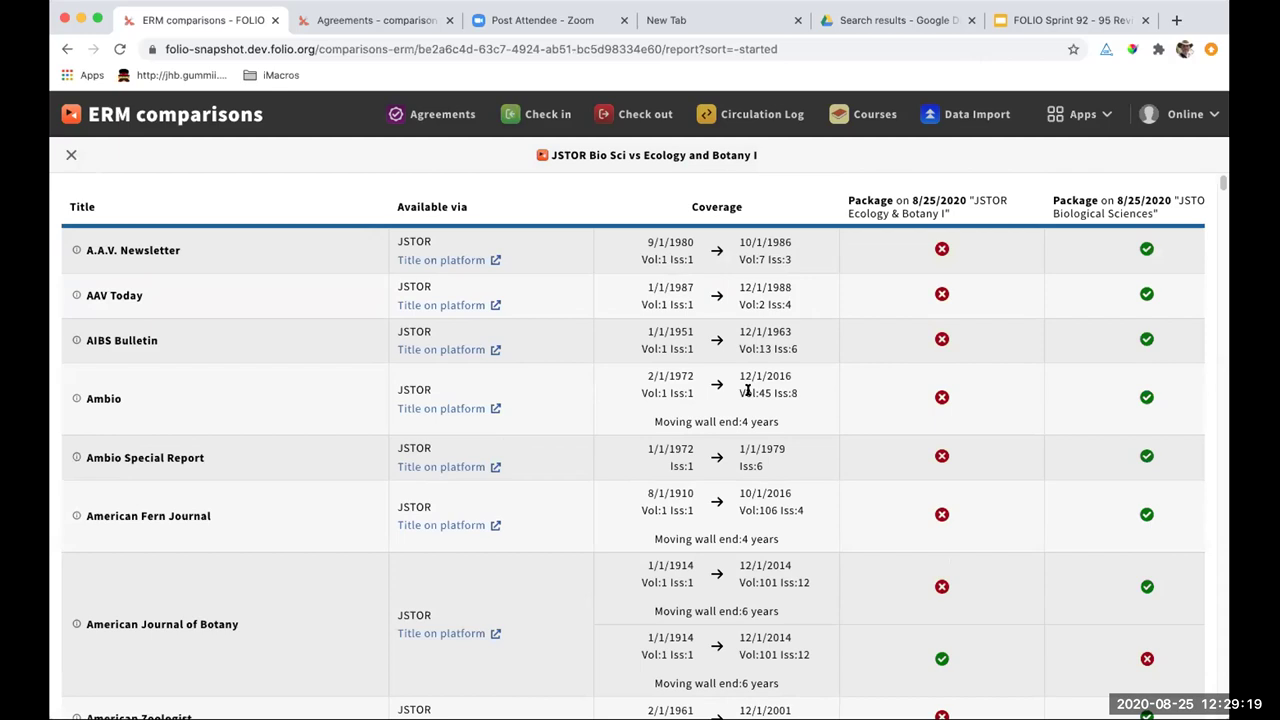
{"action": "scroll", "coordinate": [747, 378], "scroll_direction": "right", "scroll_amount": 5}
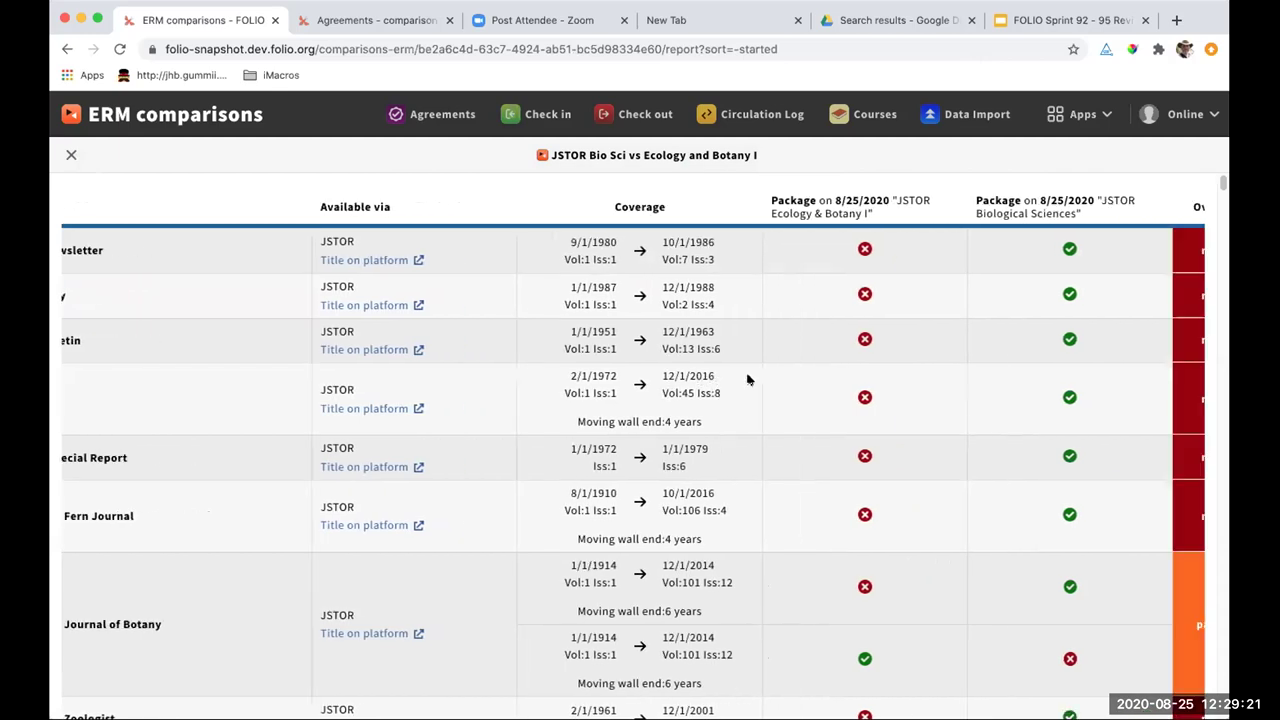
{"action": "scroll", "coordinate": [747, 378], "scroll_direction": "down", "scroll_amount": 1}
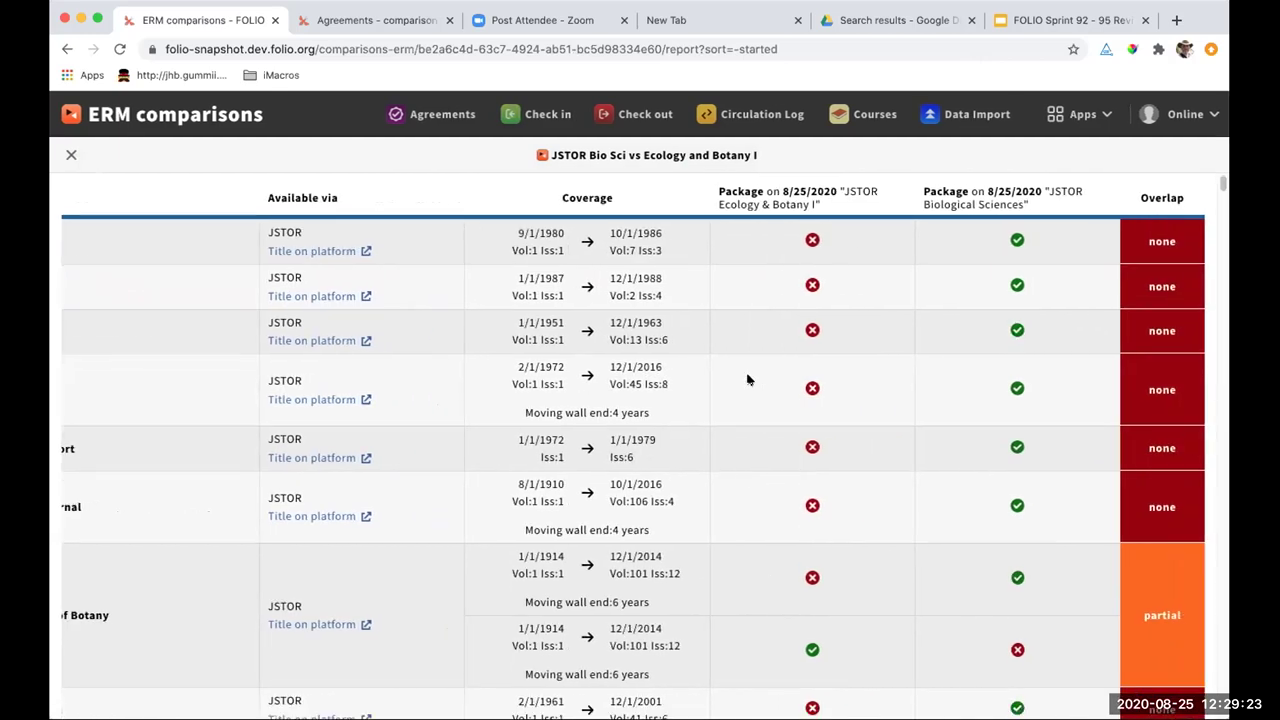
{"action": "scroll", "coordinate": [747, 378], "scroll_direction": "up", "scroll_amount": 1}
{"action": "scroll", "coordinate": [708, 347], "scroll_direction": "left", "scroll_amount": 3}
{"action": "scroll", "coordinate": [708, 347], "scroll_direction": "right", "scroll_amount": 3}
{"action": "scroll", "coordinate": [708, 347], "scroll_direction": "down", "scroll_amount": 1}
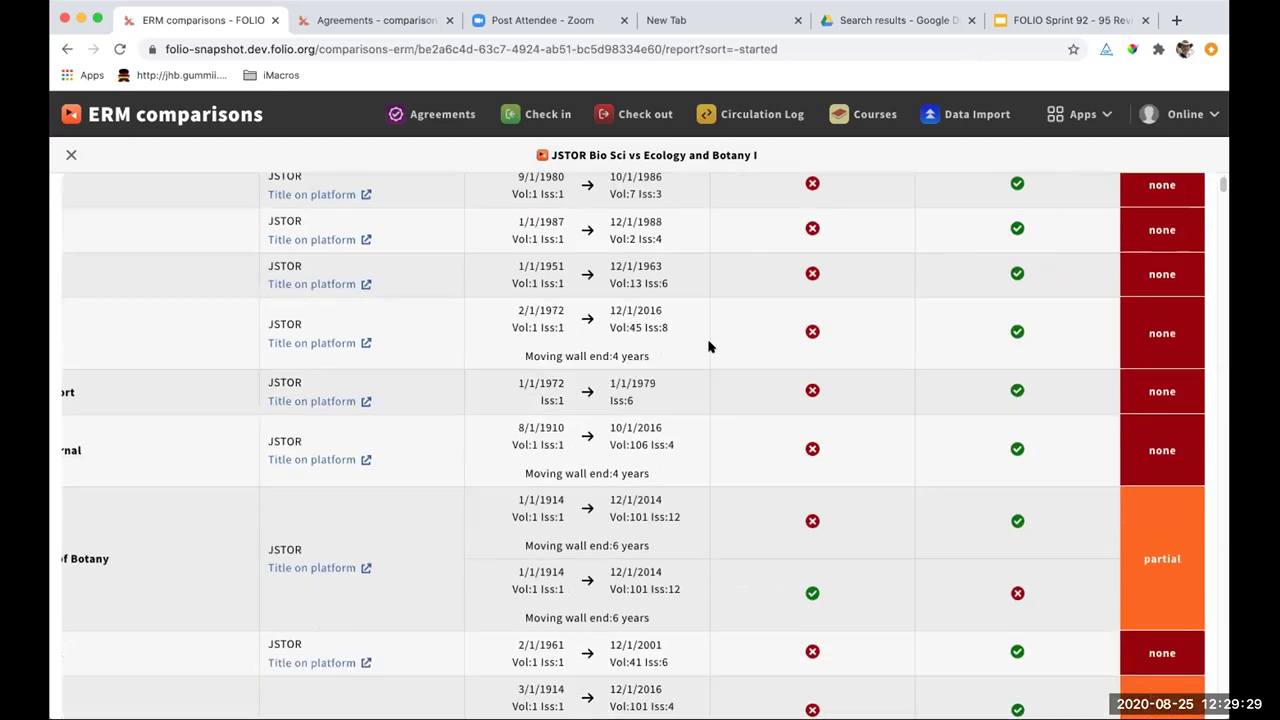
{"action": "scroll", "coordinate": [708, 347], "scroll_direction": "down", "scroll_amount": 20}
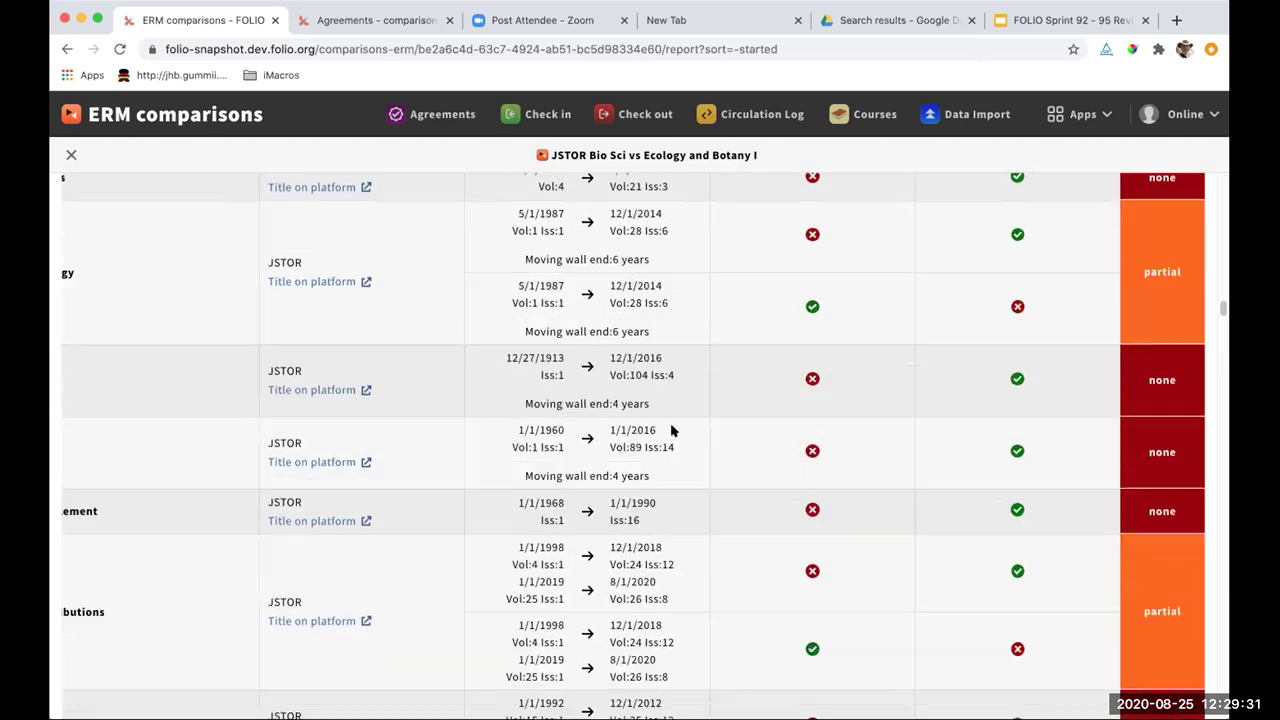
Review the coverage and overlap rows down to the end of the loaded titles and load all remaining titles in the report.
{"action": "scroll", "coordinate": [671, 430], "scroll_direction": "down", "scroll_amount": 20}
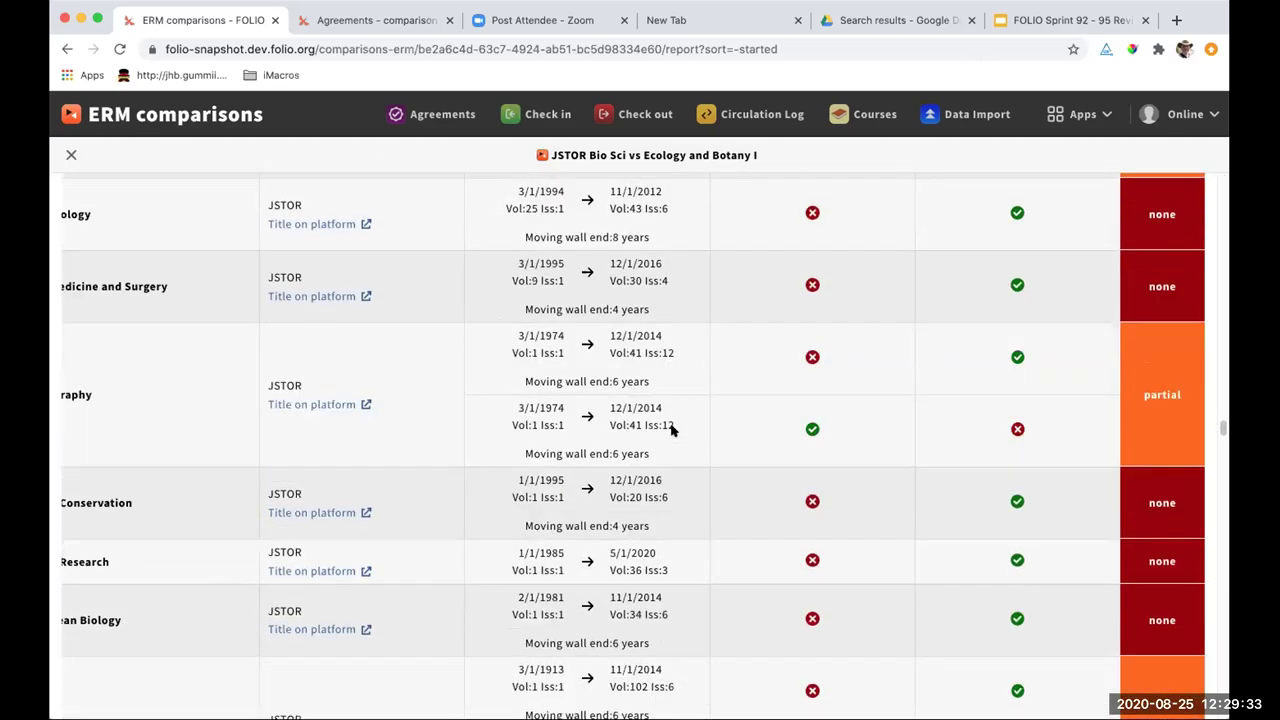
{"action": "scroll", "coordinate": [671, 430], "scroll_direction": "down", "scroll_amount": 20}
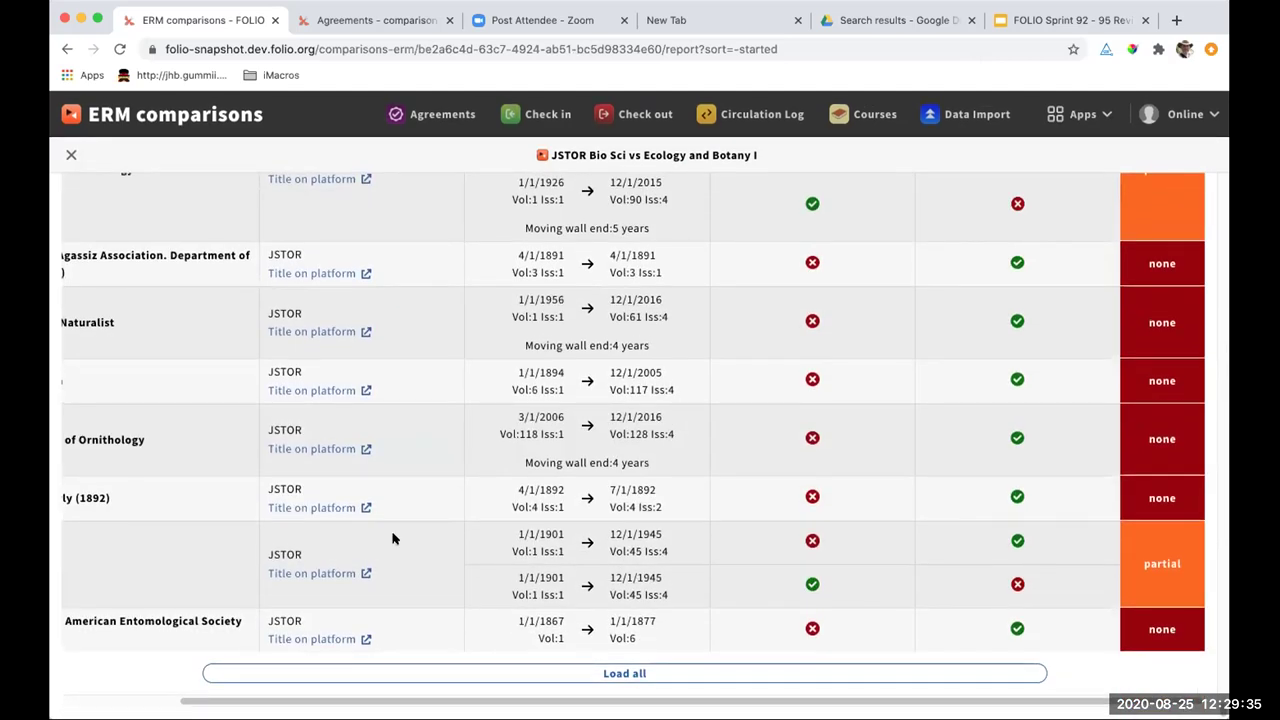
{"action": "scroll", "coordinate": [475, 558], "scroll_direction": "left", "scroll_amount": 2}
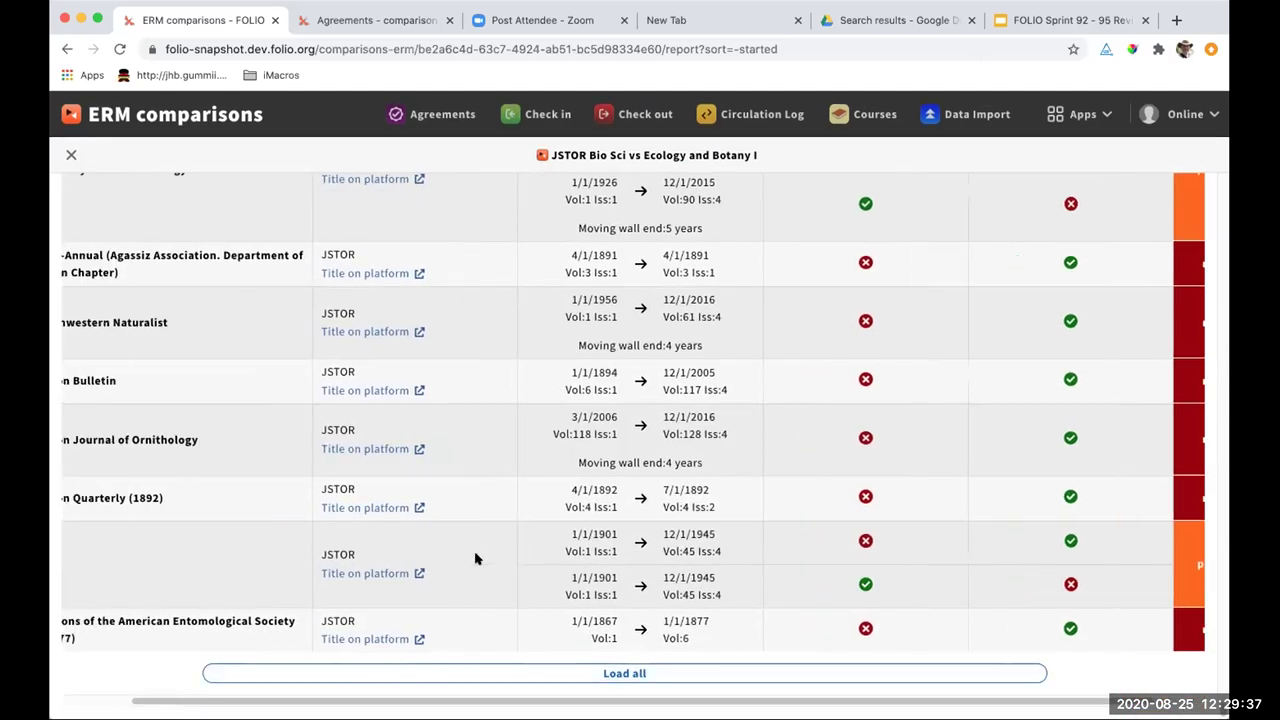
{"action": "scroll", "coordinate": [475, 558], "scroll_direction": "left", "scroll_amount": 2}
{"action": "scroll", "coordinate": [477, 557], "scroll_direction": "right", "scroll_amount": 4}
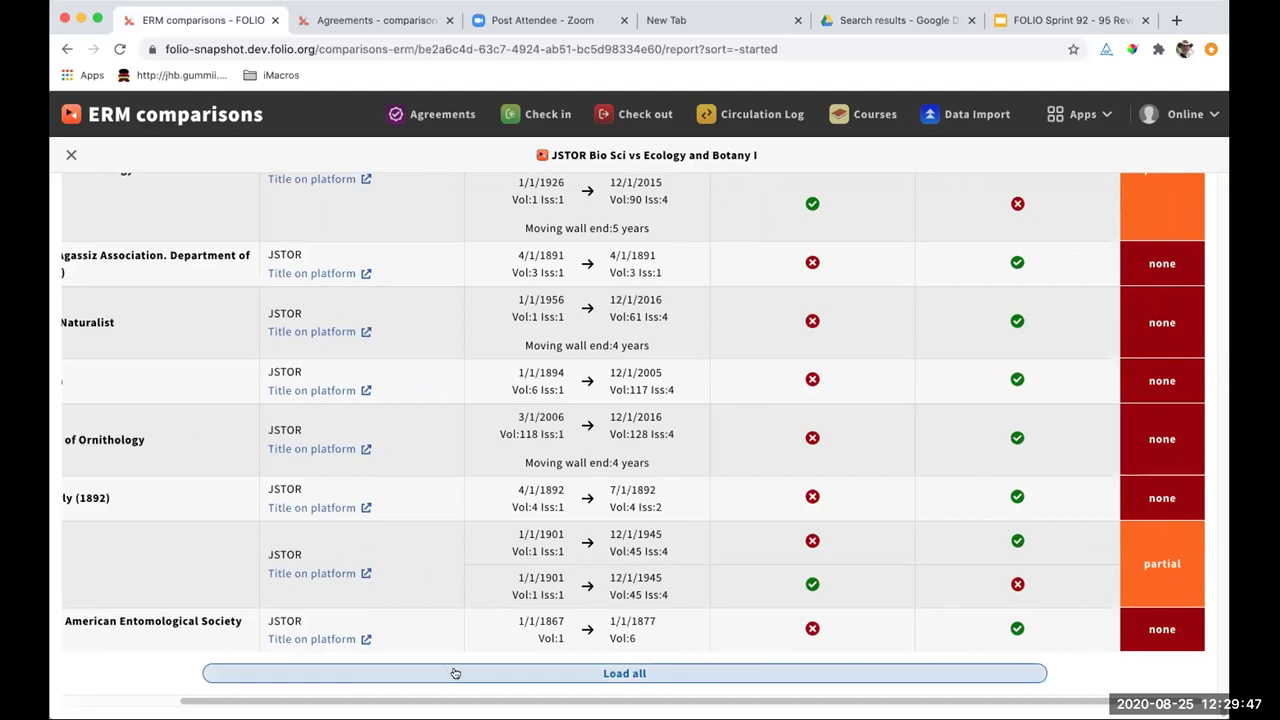
{"action": "left_click", "coordinate": [455, 673]}
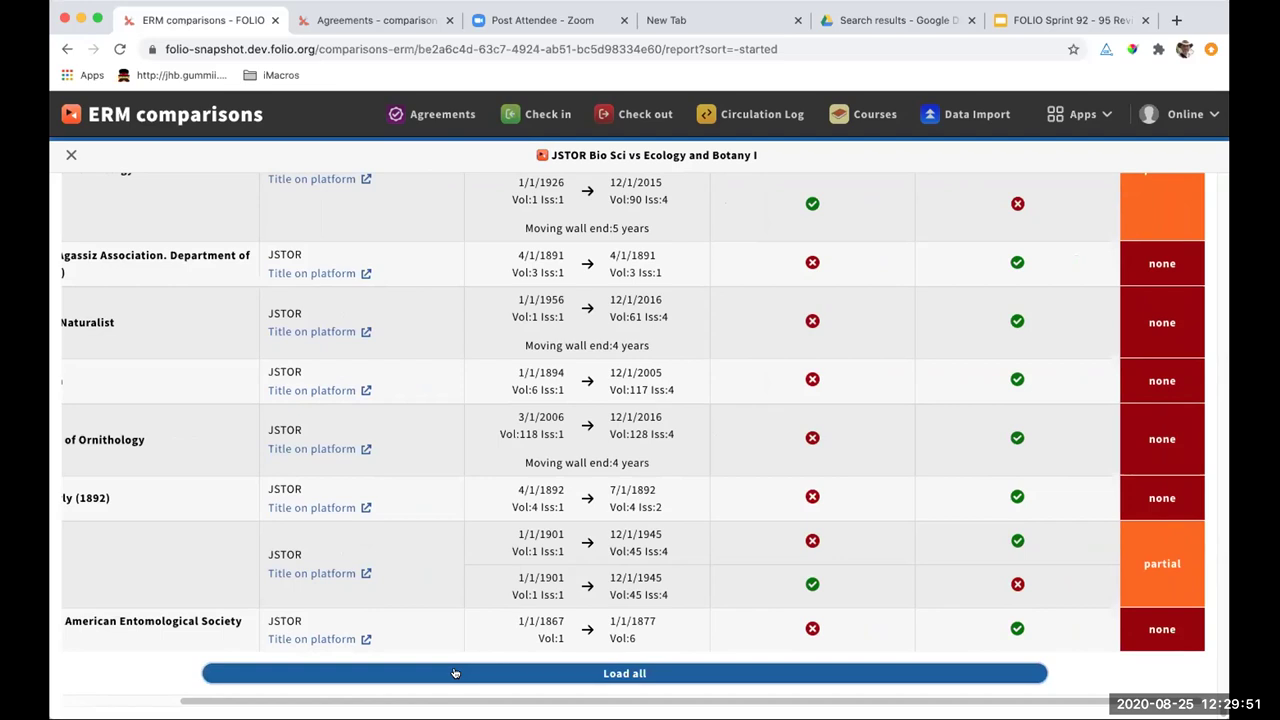
Close the comparison report and show the actions available for the "JSTOR Bio Sci vs Ecology and Botany I" comparison.
{"action": "scroll", "coordinate": [514, 540], "scroll_direction": "up", "scroll_amount": 15}
{"action": "scroll", "coordinate": [514, 540], "scroll_direction": "up", "scroll_amount": 12}
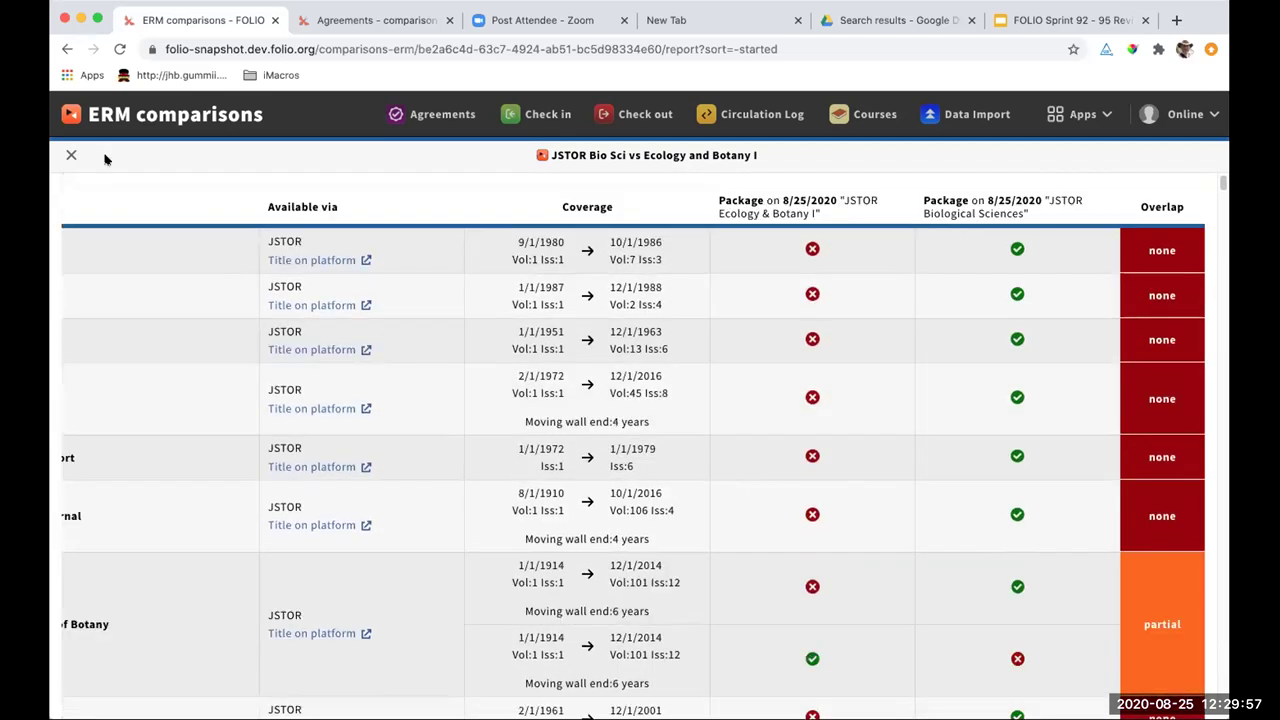
{"action": "left_click", "coordinate": [71, 155]}
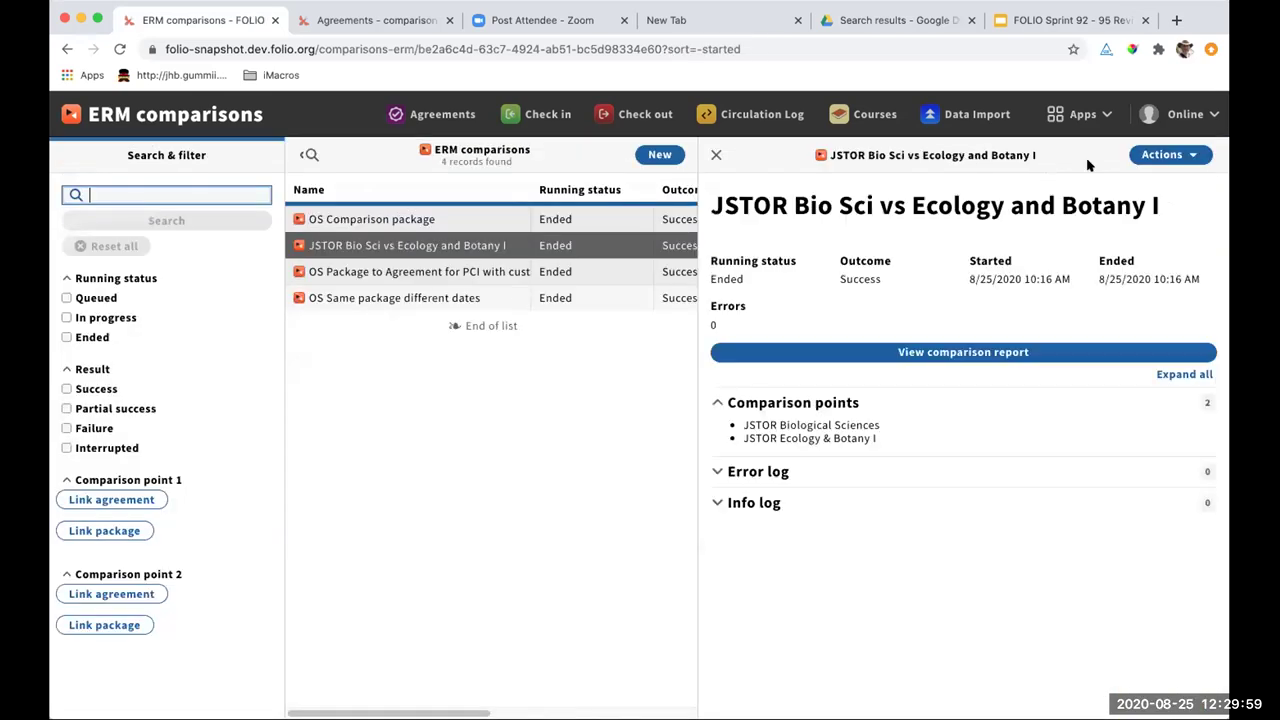
{"action": "left_click", "coordinate": [1162, 155]}
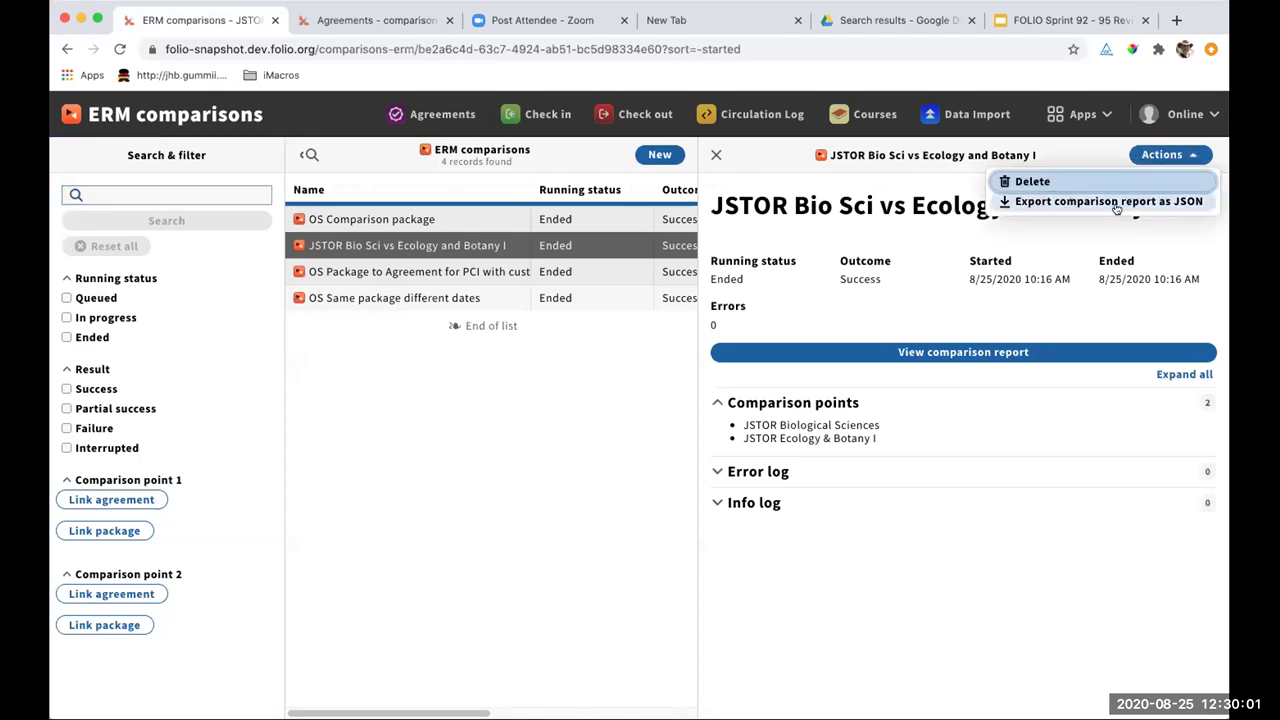